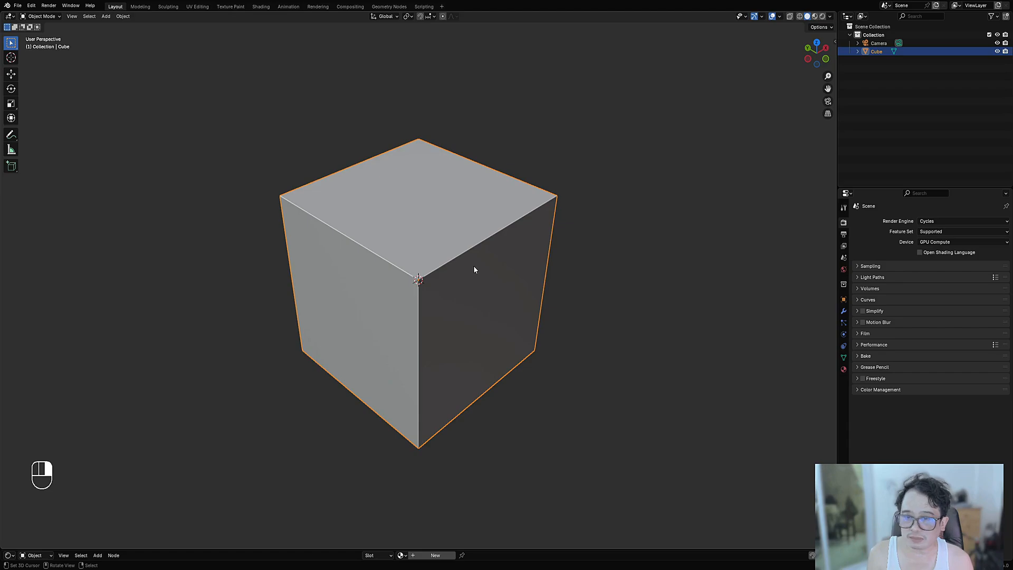
- In Edit Mode, add a vertical and a horizontal centred loop cut across the cube
{"action": "key", "text": "Tab"}
{"action": "middle_click_drag", "start_coordinate": [474, 270], "coordinate": [349, 291]}
{"action": "key", "text": "ctrl+r"}
{"action": "key", "text": "ctrl+r"}
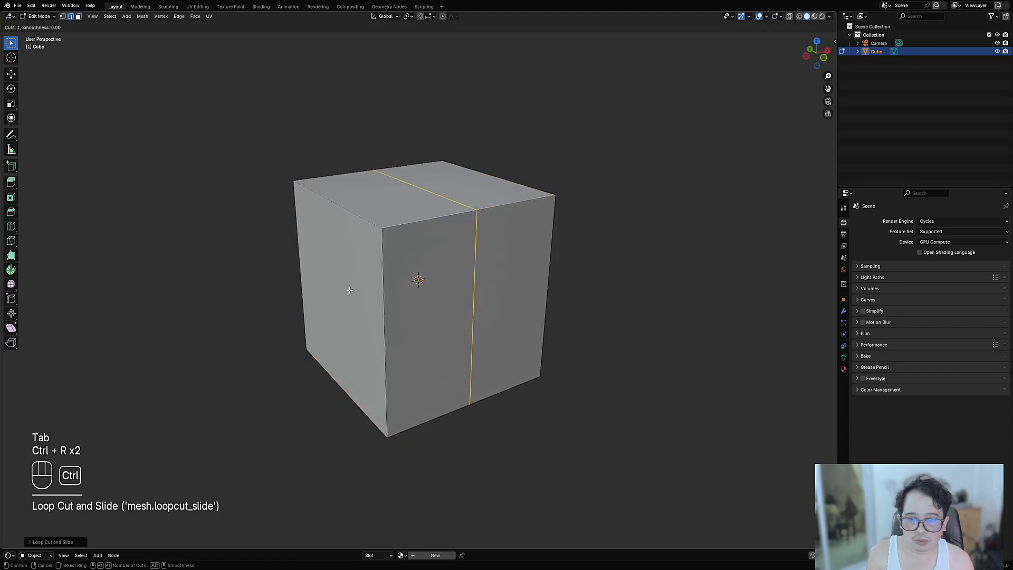
{"action": "left_click", "coordinate": [349, 290]}
{"action": "key", "text": "ctrl+r"}
{"action": "left_click", "coordinate": [412, 285]}
{"action": "right_click", "coordinate": [412, 285]}
- Turn to face the cube's front and select its upper-left face in face mode
{"action": "mouse_move", "coordinate": [412, 285]}
{"action": "middle_mouse_down", "text": "alt"}
{"action": "mouse_move", "coordinate": [382, 240]}
{"action": "mouse_move", "coordinate": [415, 304]}
{"action": "mouse_move", "coordinate": [413, 268]}
{"action": "middle_mouse_up", "text": "alt"}
{"action": "key", "text": "3"}
{"action": "left_click", "coordinate": [382, 240]}
- Start a polygon Draw Cuts outline mirrored on X and Z, placing corners up to the centre line
{"action": "key", "text": "shift+ctrl+x"}
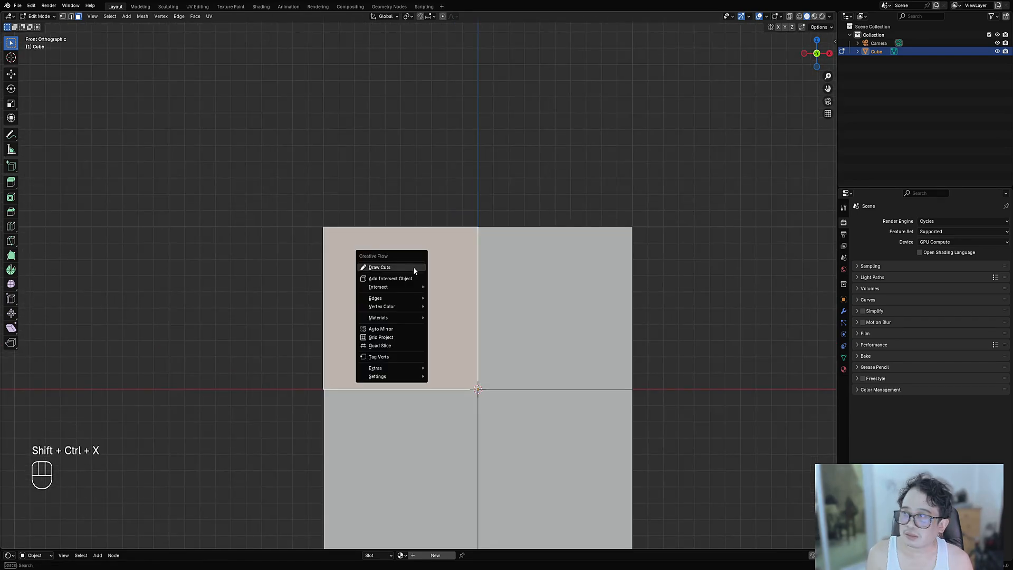
{"action": "left_click", "coordinate": [379, 267]}
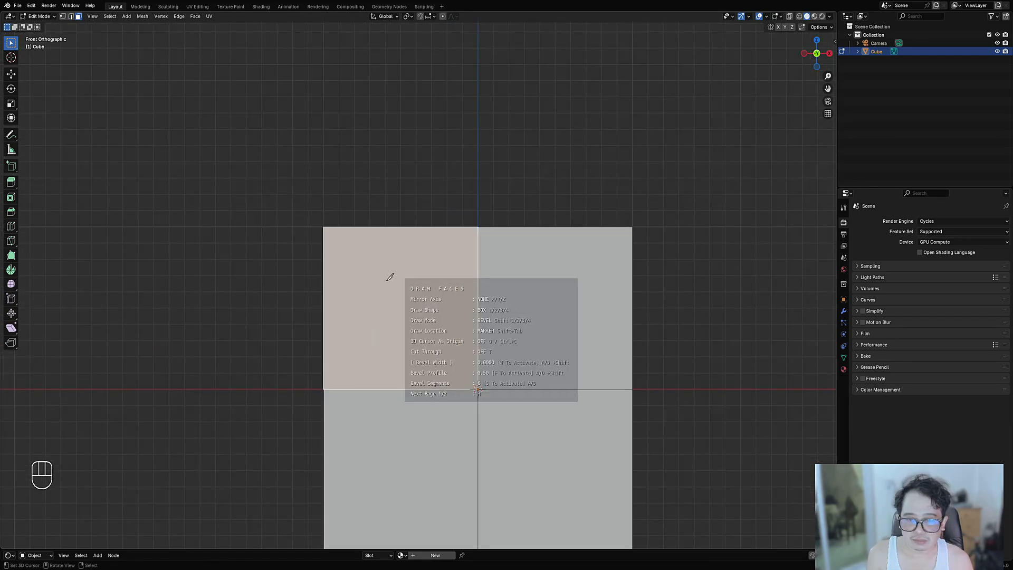
{"action": "key", "text": "2"}
{"action": "left_click", "coordinate": [335, 279]}
{"action": "key", "text": "x"}
{"action": "key", "text": "z"}
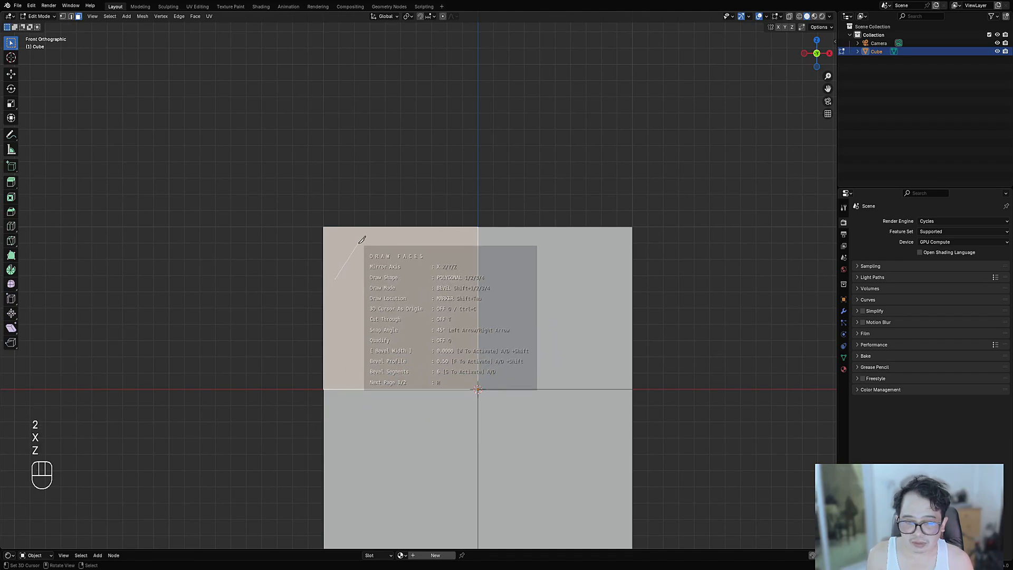
{"action": "left_click", "coordinate": [375, 244]}
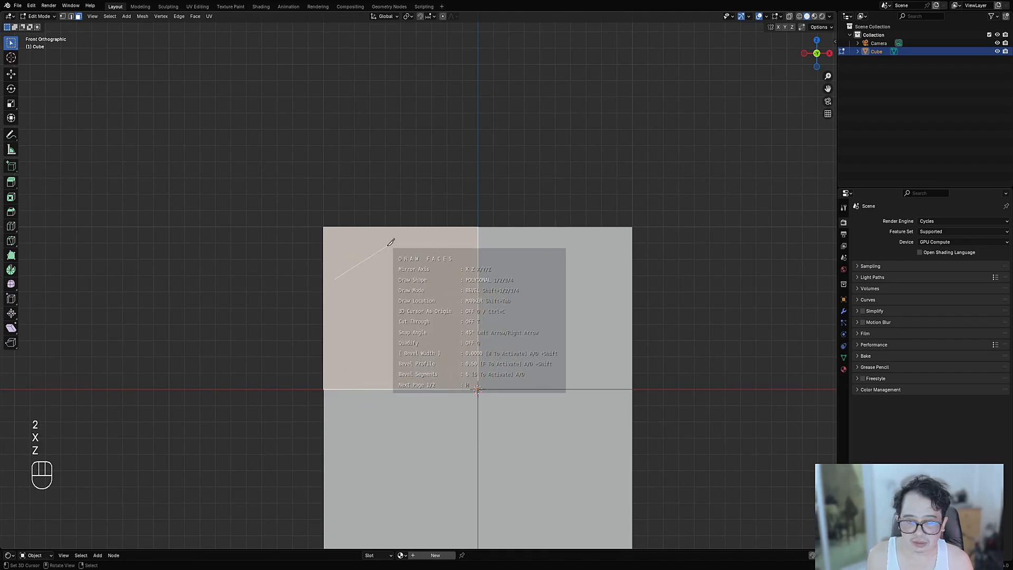
{"action": "left_click", "coordinate": [453, 244]}
{"action": "left_click", "coordinate": [453, 272]}
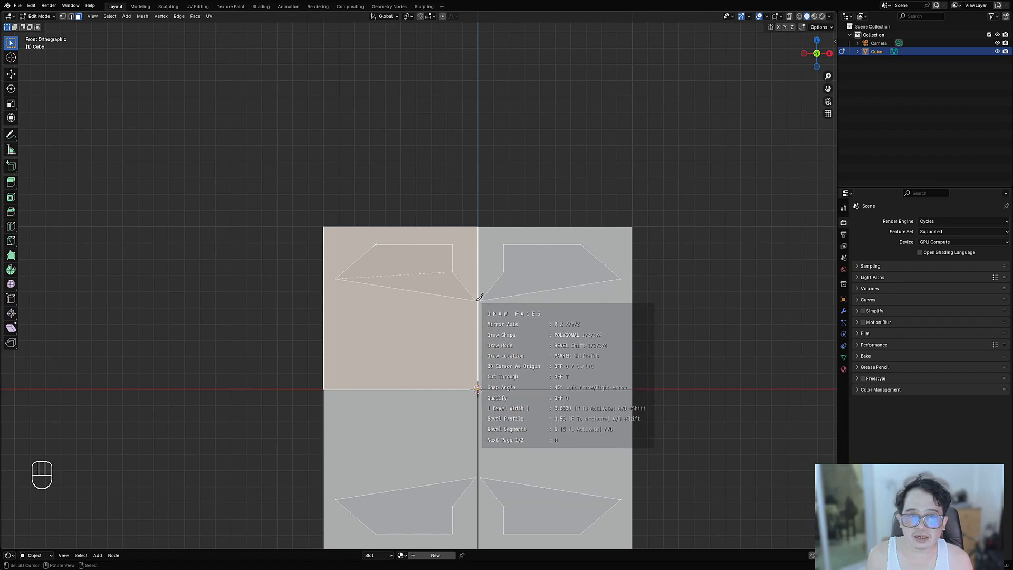
{"action": "left_click", "coordinate": [478, 272]}
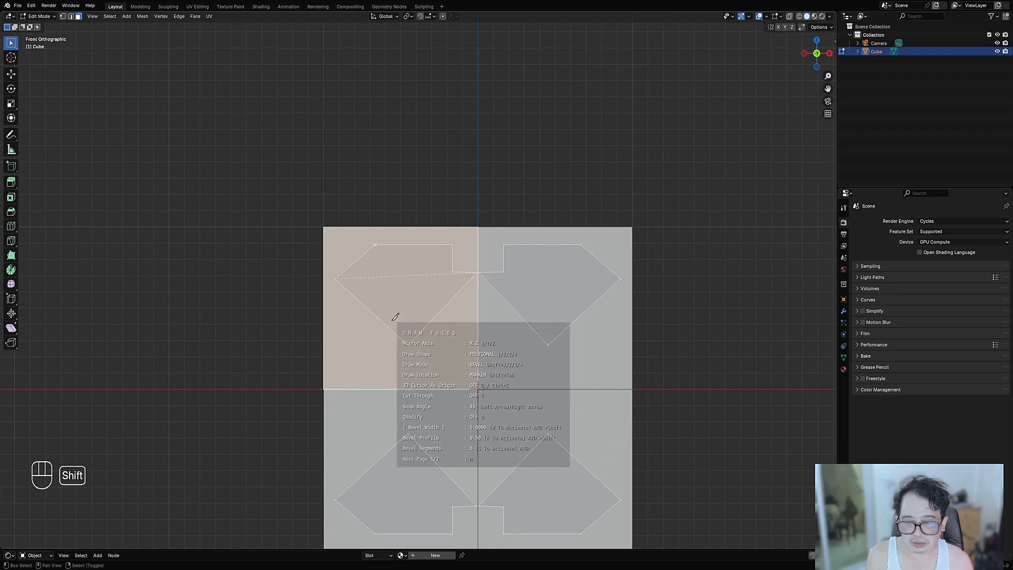
- Recentre the 3D cursor as the mirror origin and place the notched cut's corners, closing at the cursor
{"action": "key", "text": "shift+c"}
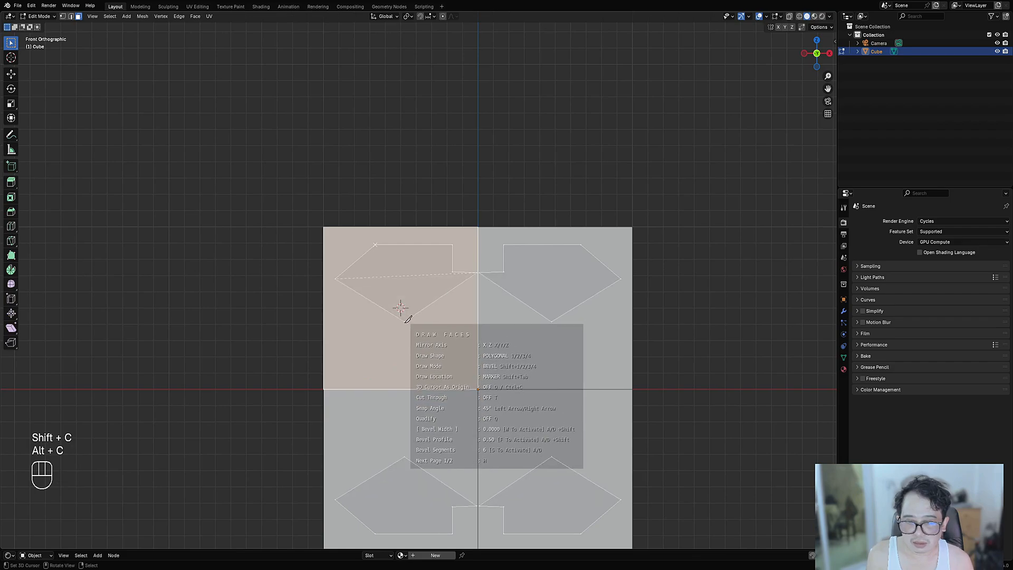
{"action": "key", "text": "shift+c"}
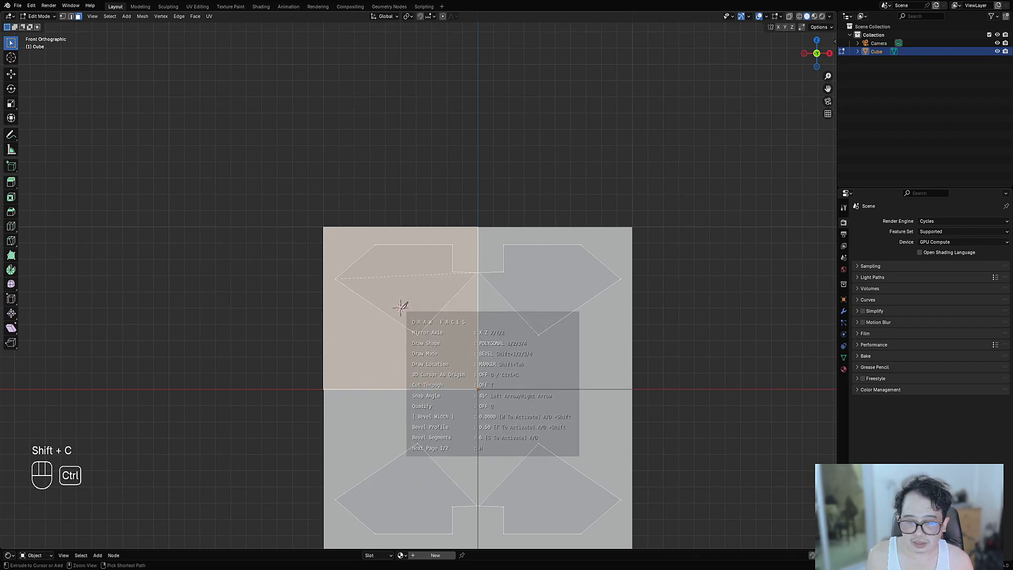
{"action": "key", "text": "ctrl+c"}
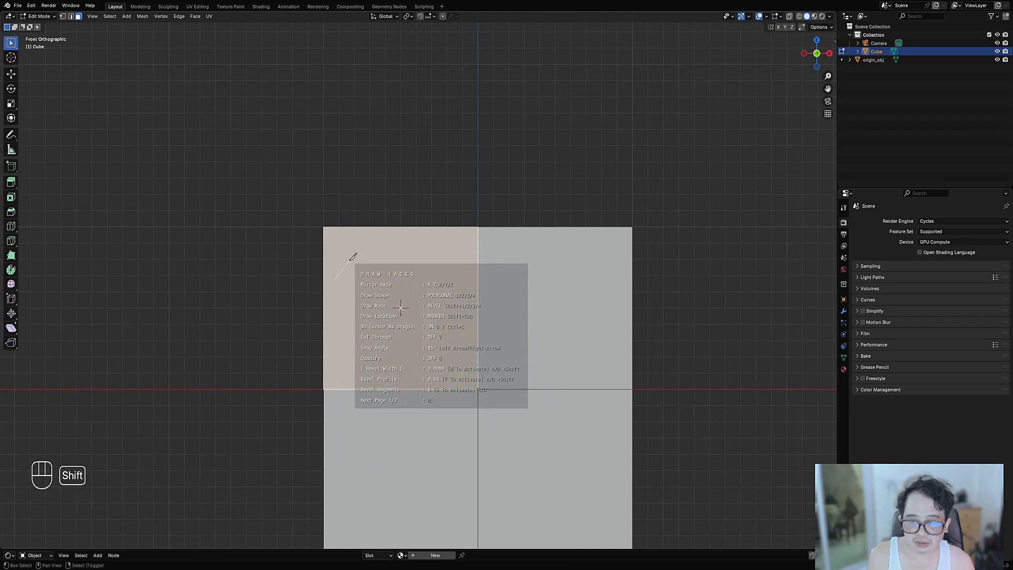
{"action": "left_click", "coordinate": [351, 262], "text": "shift"}
{"action": "left_click", "coordinate": [369, 262], "text": "shift"}
{"action": "left_click", "coordinate": [377, 272], "text": "shift"}
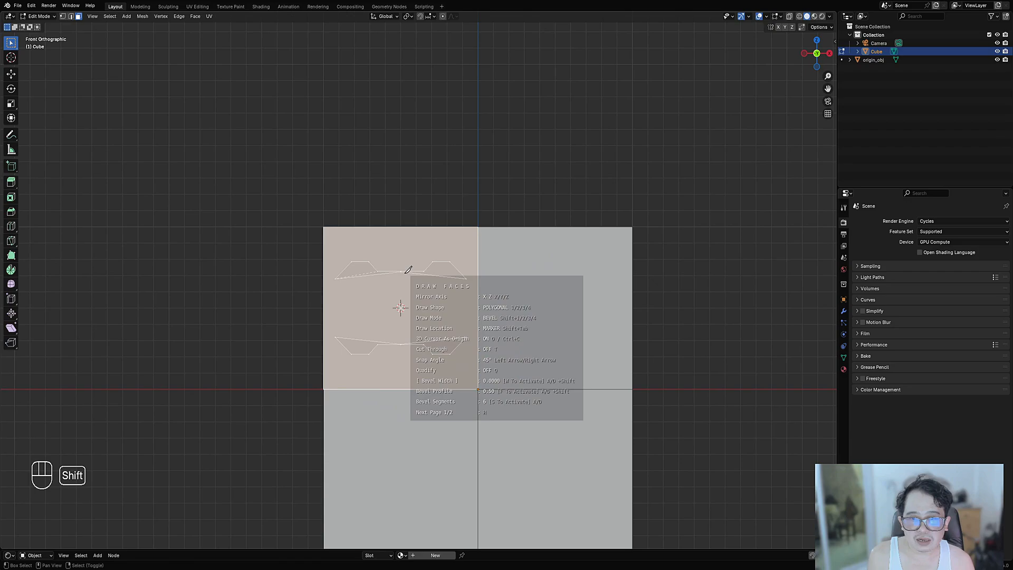
{"action": "left_click", "coordinate": [406, 273], "text": "shift"}
{"action": "left_click", "coordinate": [401, 307], "text": "shift"}
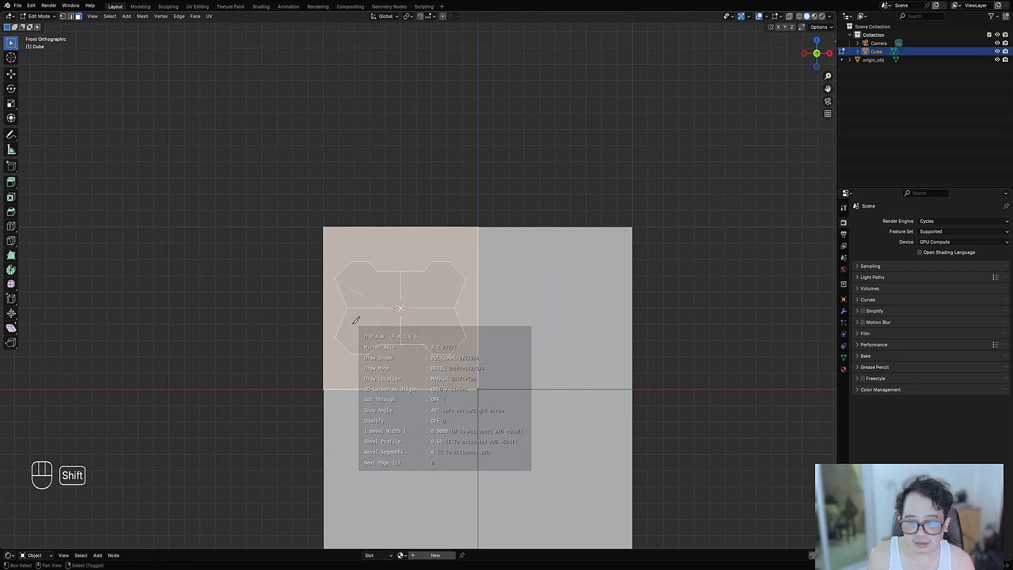
- Confirm the drawn cut, return to Object Mode and delete the cube
{"action": "key", "text": "space"}
{"action": "scroll", "coordinate": [444, 328], "scroll_direction": "down", "scroll_amount": 4}
{"action": "middle_click_drag", "start_coordinate": [445, 328], "coordinate": [468, 372]}
{"action": "key", "text": "Tab"}
{"action": "key", "text": "x"}
{"action": "left_click", "coordinate": [500, 253]}
- Add a new mesh Plane and edit it from a top-down view
{"action": "key", "text": "shift+a"}
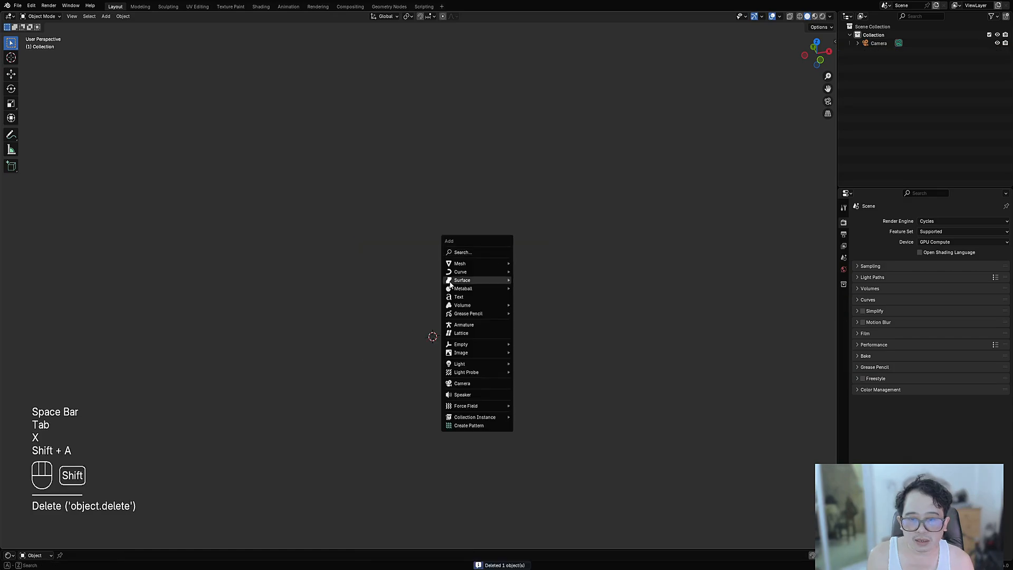
{"action": "key", "text": "shift+a"}
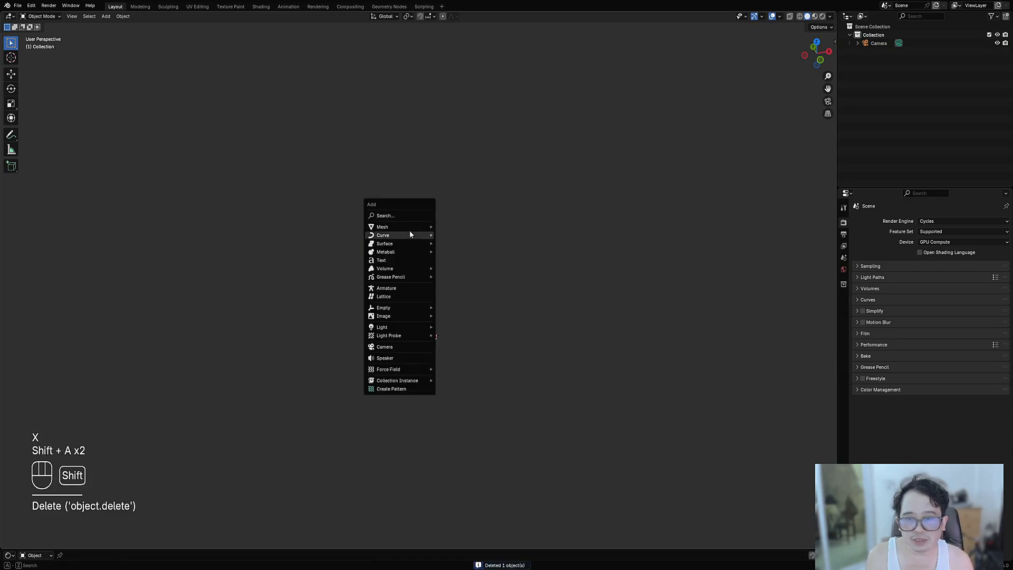
{"action": "mouse_move", "coordinate": [407, 228]}
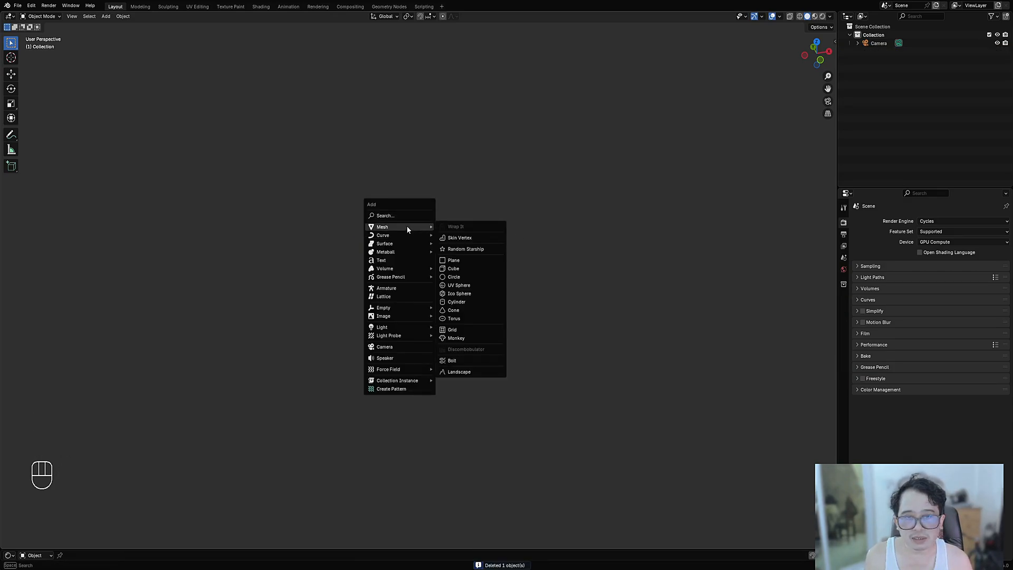
{"action": "left_click", "coordinate": [468, 261]}
{"action": "middle_click_drag", "start_coordinate": [535, 258], "coordinate": [485, 325]}
{"action": "scroll", "coordinate": [433, 264], "scroll_direction": "up", "scroll_amount": 3}
{"action": "key", "text": "Tab"}
{"action": "middle_click_drag", "start_coordinate": [433, 263], "coordinate": [493, 282], "text": "alt"}
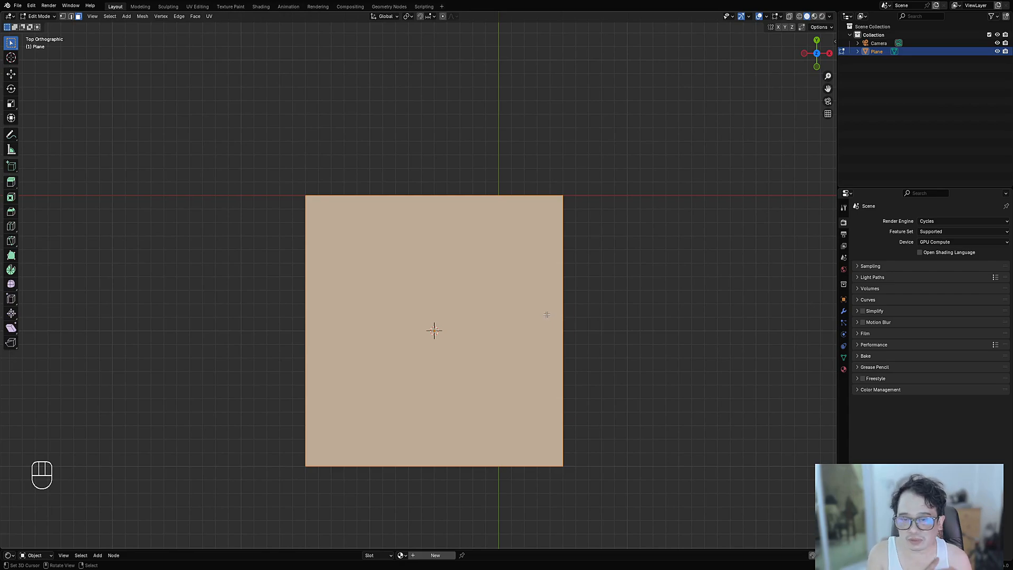
- In Object Mode, snap the 3D cursor to the world origin
{"action": "scroll", "coordinate": [523, 311], "scroll_direction": "down", "scroll_amount": 3}
{"action": "key", "text": "Tab"}
{"action": "key", "text": "shift+s"}
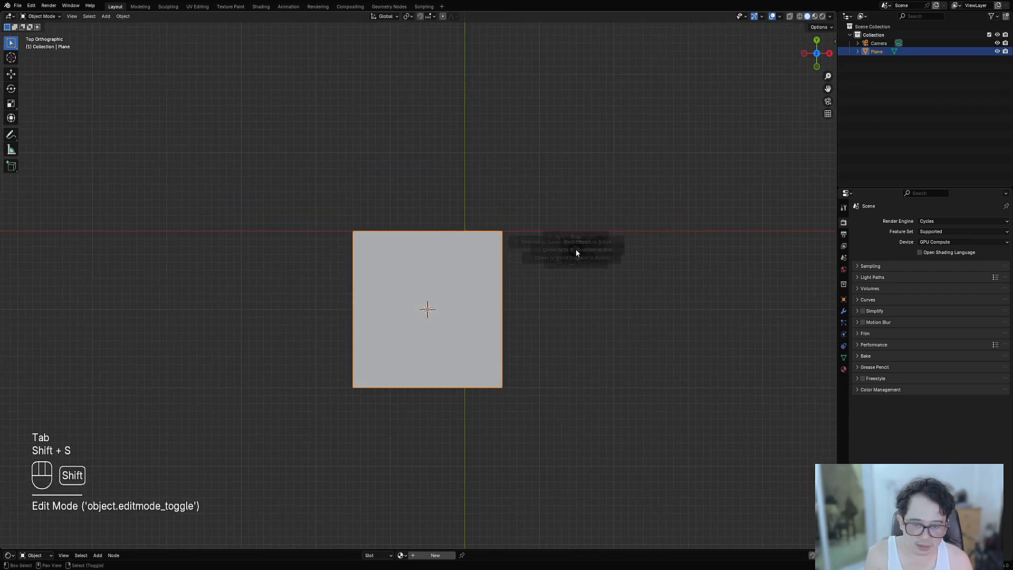
{"action": "left_click", "coordinate": [570, 299]}
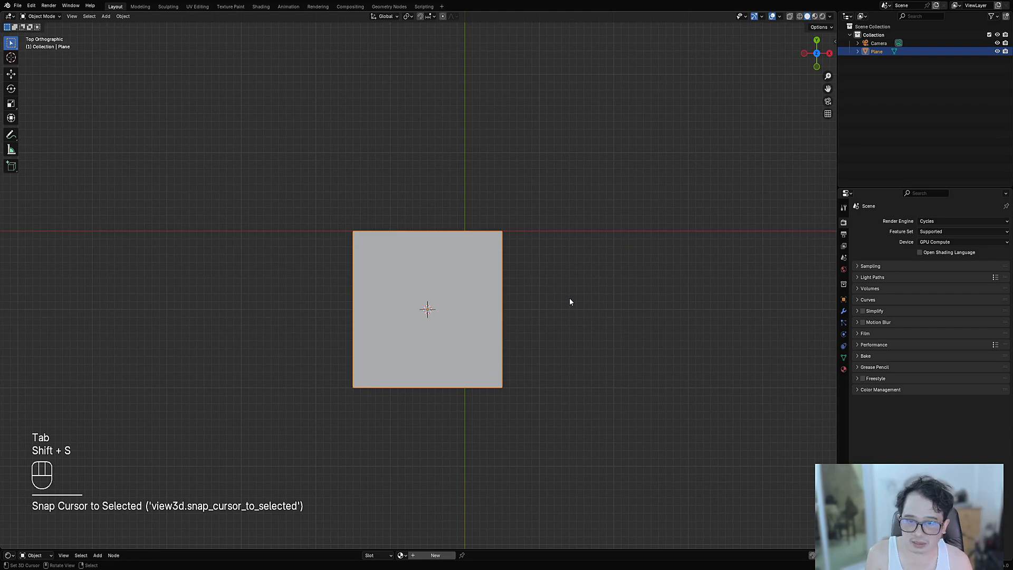
{"action": "key", "text": "shift+s"}
{"action": "left_click", "coordinate": [489, 323]}
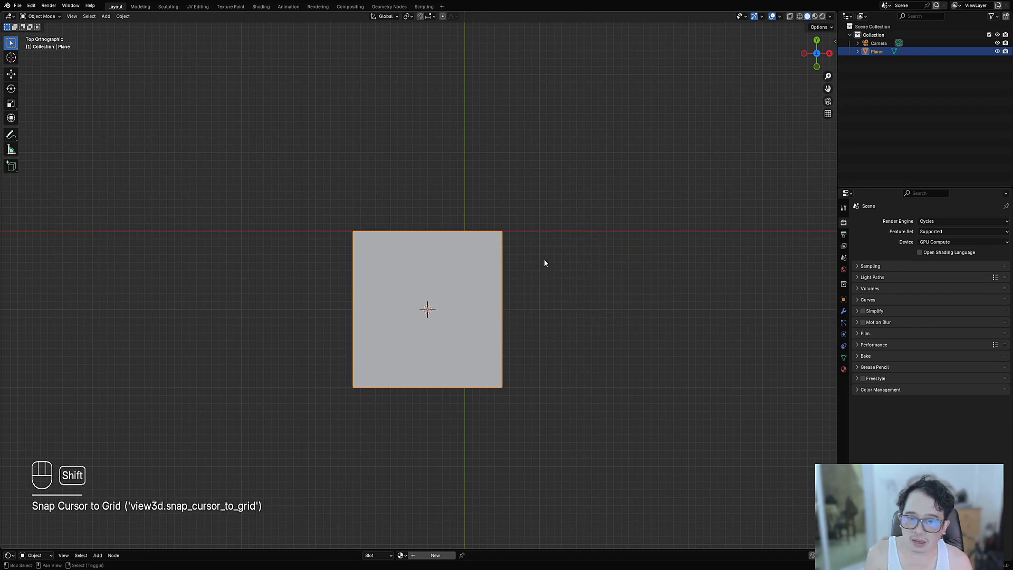
{"action": "key", "text": "shift+s"}
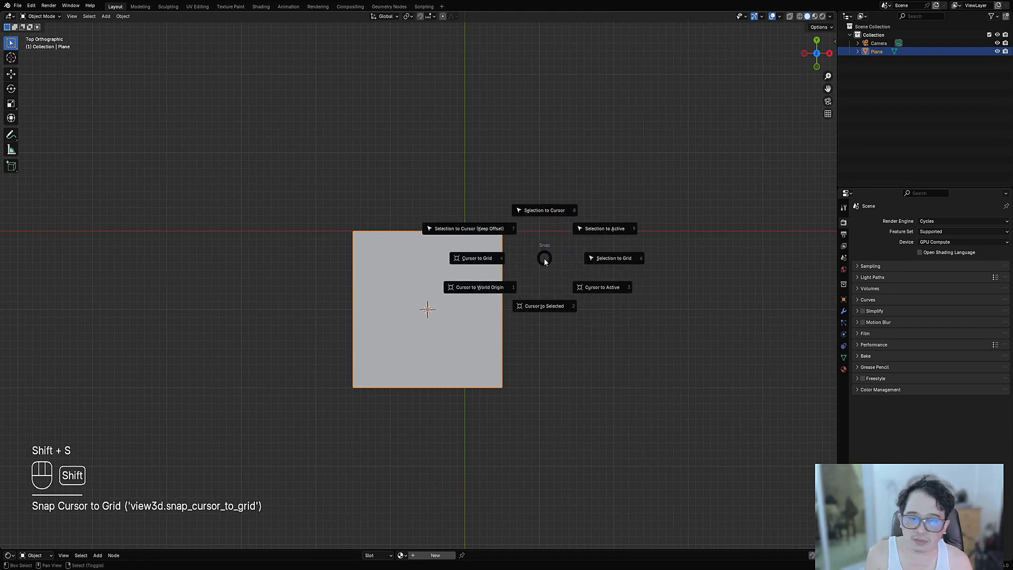
{"action": "left_click", "coordinate": [495, 292]}
- Select the plane alone and snap it onto the 3D cursor at the origin
{"action": "key", "text": "alt+a"}
{"action": "left_click", "coordinate": [496, 291]}
{"action": "middle_click_drag", "start_coordinate": [564, 262], "coordinate": [542, 332], "text": "shift"}
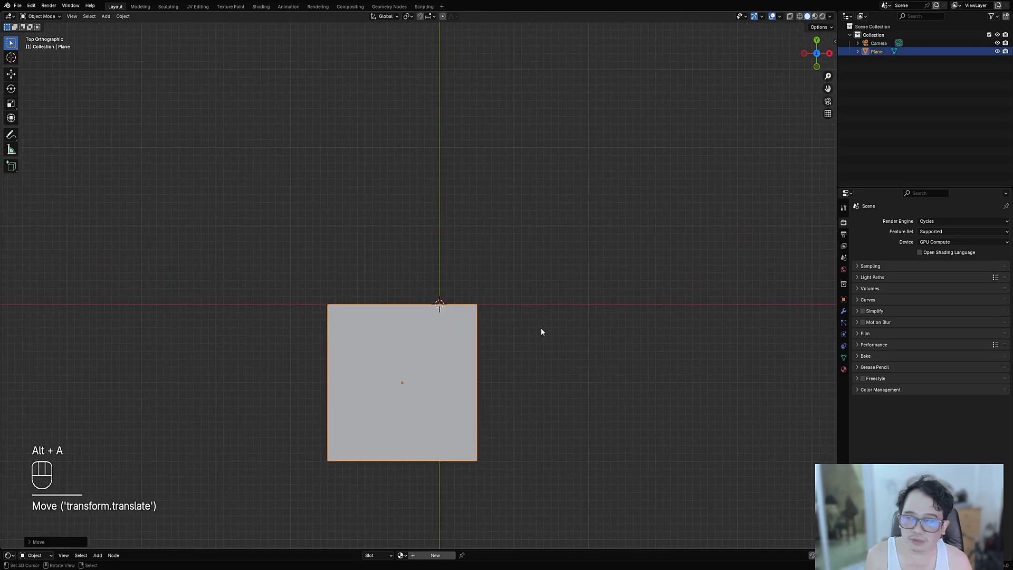
{"action": "scroll", "coordinate": [542, 332], "scroll_direction": "up", "scroll_amount": 2}
{"action": "key", "text": "shift+s"}
{"action": "left_click", "coordinate": [486, 297]}
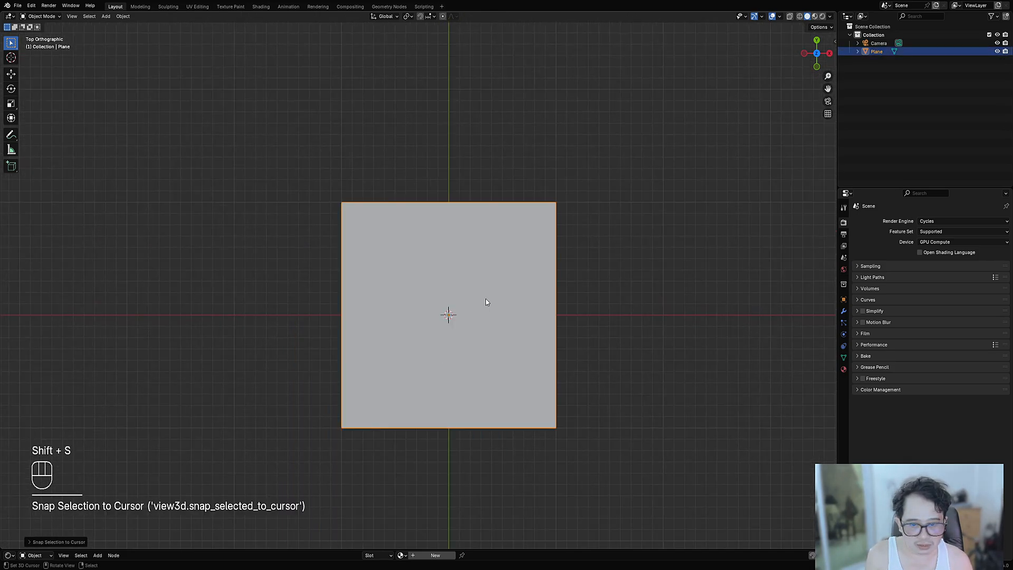
{"action": "left_click", "coordinate": [464, 286]}
- Add a horizontal edge loop across the plane's middle and turn on edge length display
{"action": "key", "text": "Tab"}
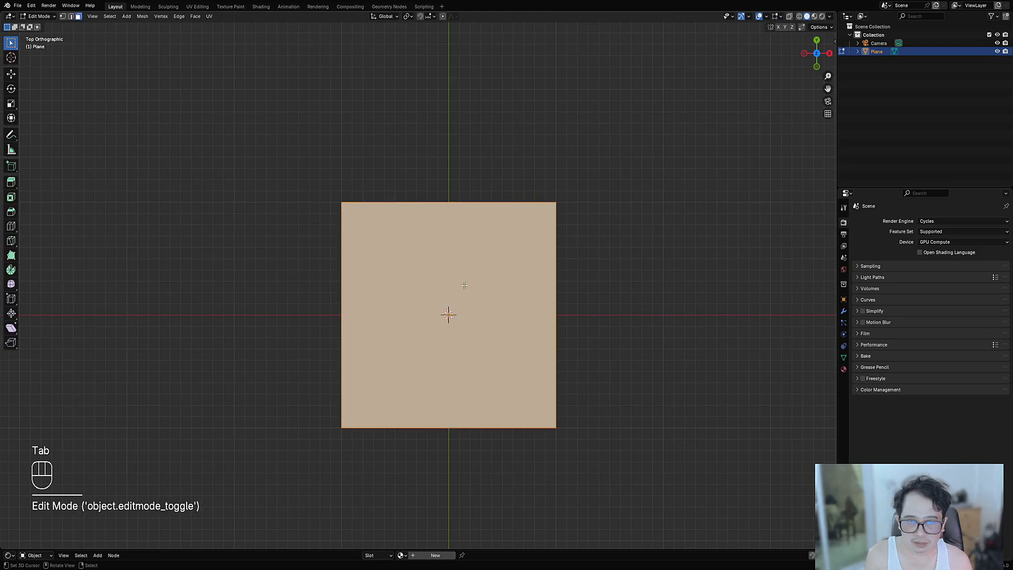
{"action": "key", "text": "ctrl+r"}
{"action": "left_click", "coordinate": [470, 315]}
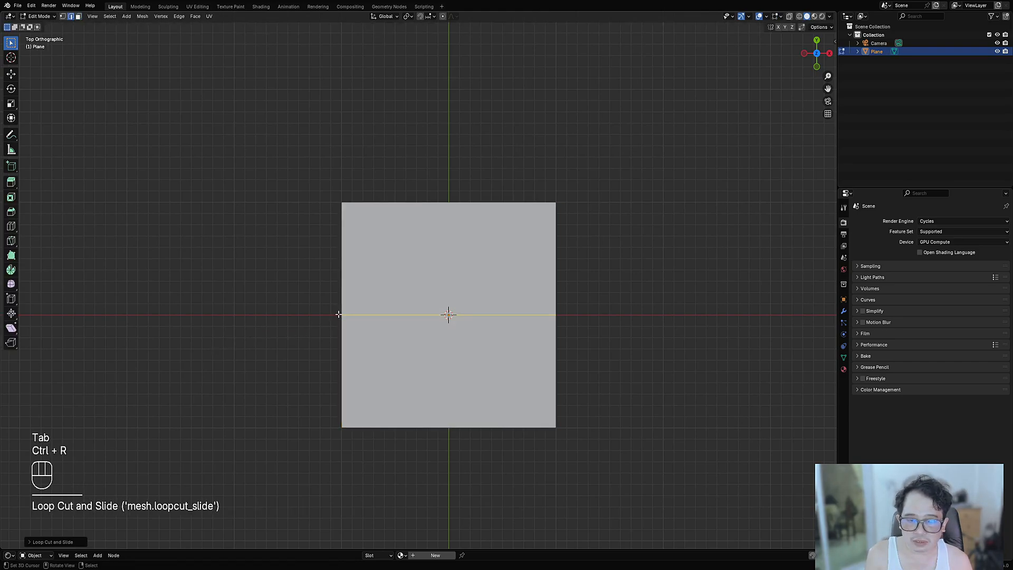
{"action": "middle_click_drag", "start_coordinate": [470, 315], "coordinate": [550, 296]}
{"action": "scroll", "coordinate": [445, 345], "scroll_direction": "up", "scroll_amount": 2}
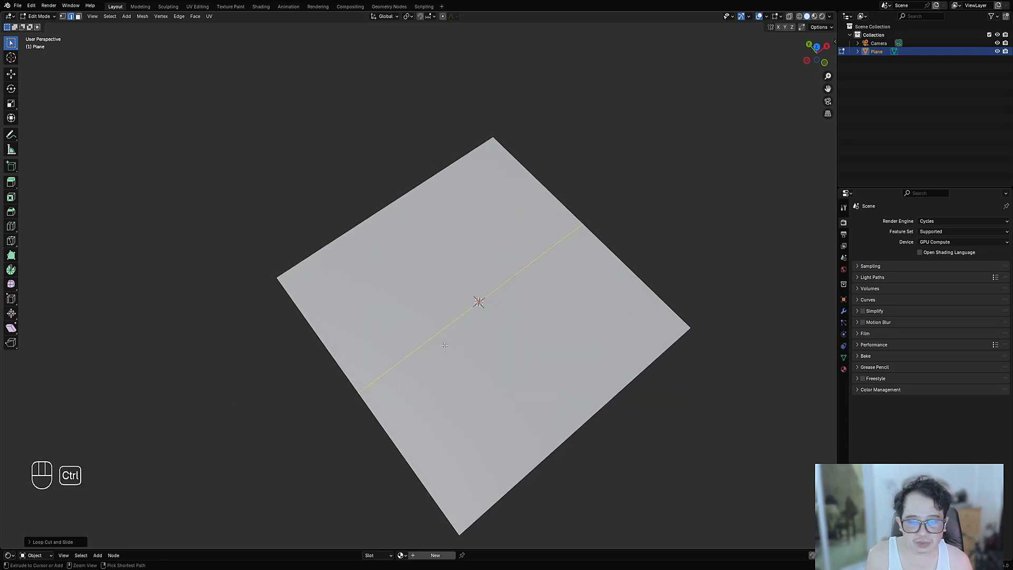
{"action": "left_click", "coordinate": [782, 17]}
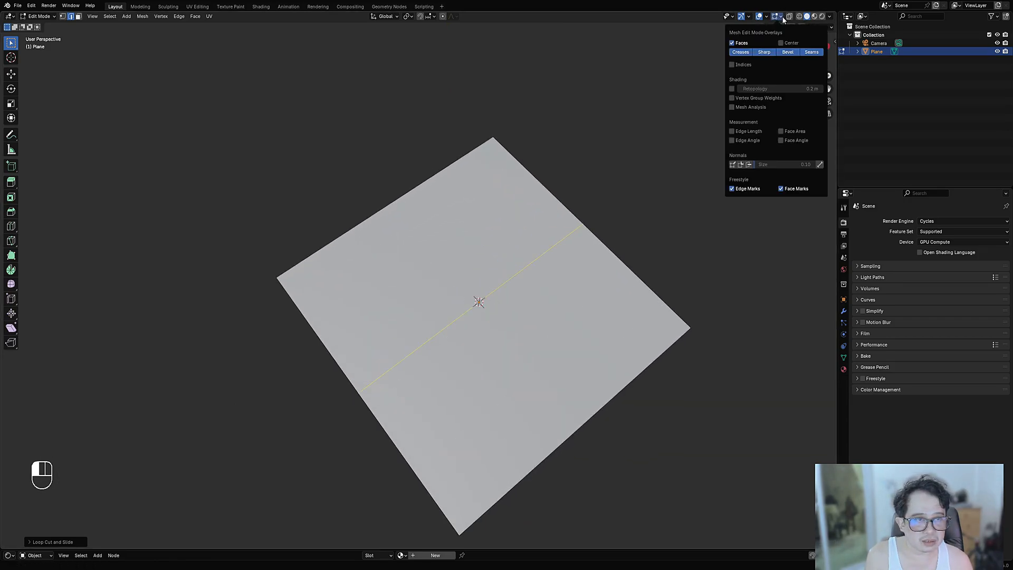
{"action": "left_click", "coordinate": [746, 133]}
{"action": "middle_click_drag", "start_coordinate": [538, 300], "coordinate": [511, 339], "text": "alt"}
- Select the plane's lower face and add an extra edge loop across the lower half
{"action": "key", "text": "alt+a"}
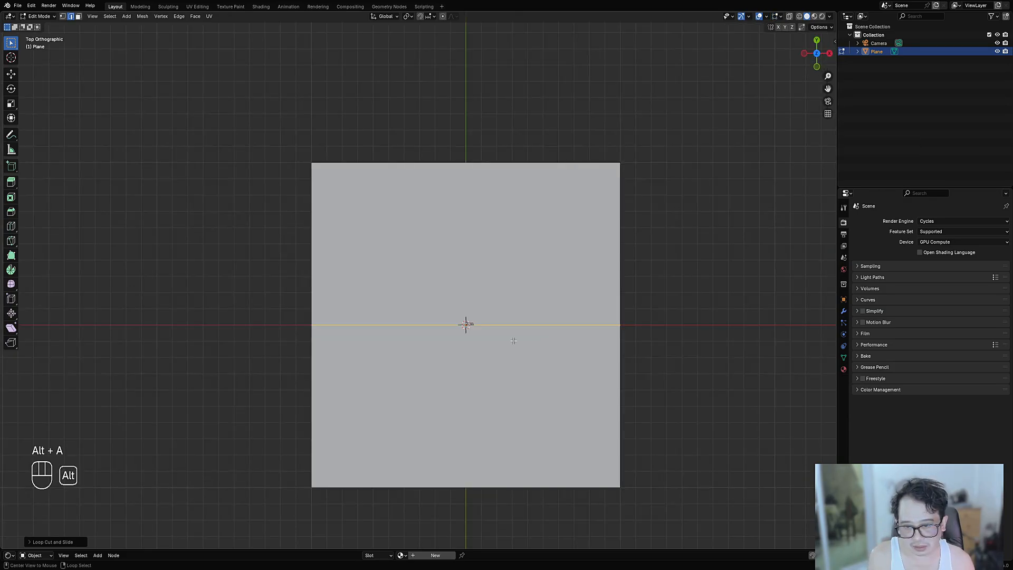
{"action": "left_click", "coordinate": [317, 389]}
{"action": "middle_click_drag", "start_coordinate": [372, 380], "coordinate": [404, 322], "text": "shift"}
{"action": "scroll", "coordinate": [498, 228], "scroll_direction": "up", "scroll_amount": 3}
{"action": "scroll", "coordinate": [376, 317], "scroll_direction": "down", "scroll_amount": 3}
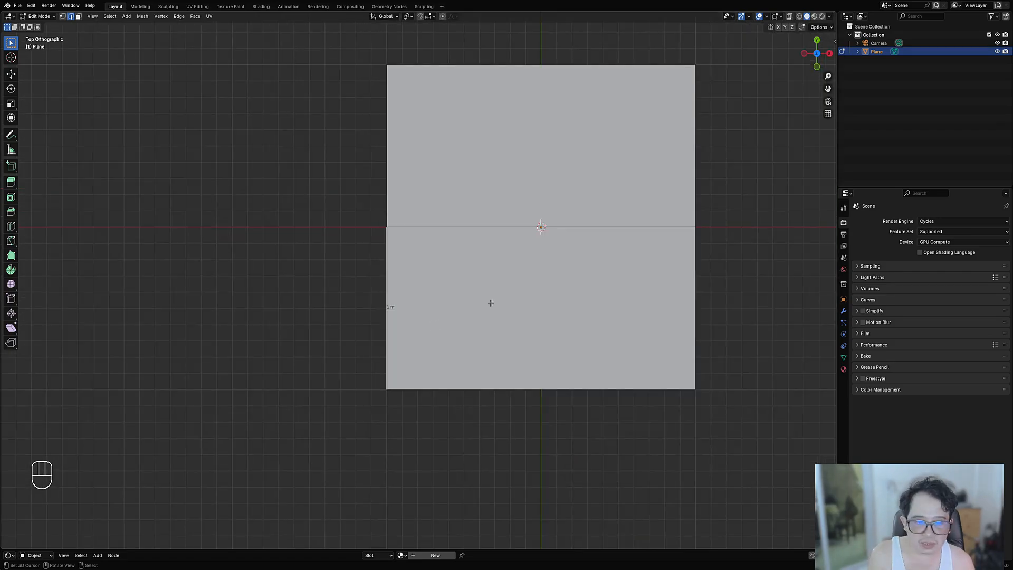
{"action": "key", "text": "3"}
{"action": "left_click", "coordinate": [543, 298]}
{"action": "middle_click_drag", "start_coordinate": [543, 298], "coordinate": [488, 312], "text": "shift"}
{"action": "scroll", "coordinate": [488, 312], "scroll_direction": "up", "scroll_amount": 1}
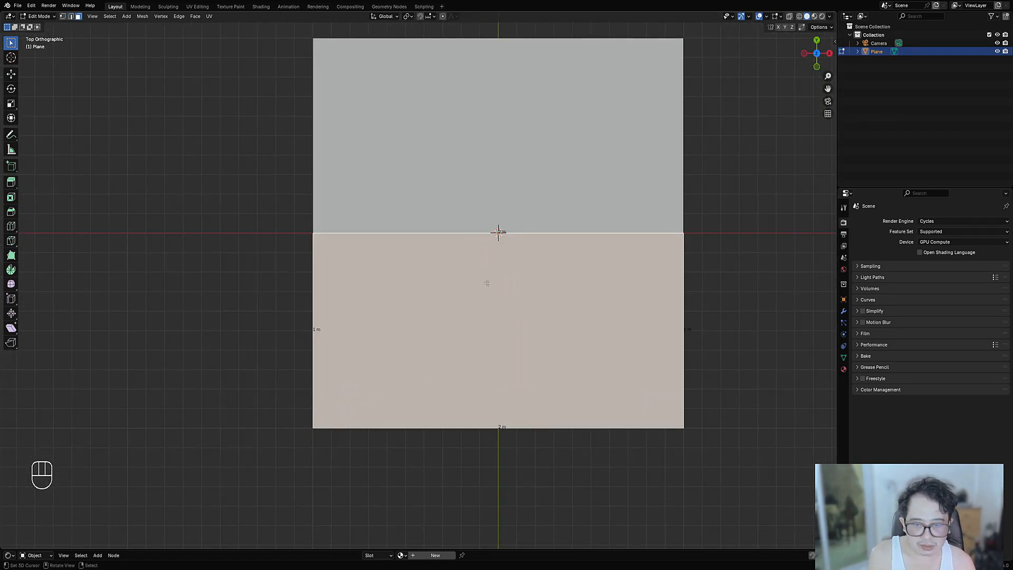
{"action": "key", "text": "ctrl+r"}
{"action": "key", "text": "ctrl+r"}
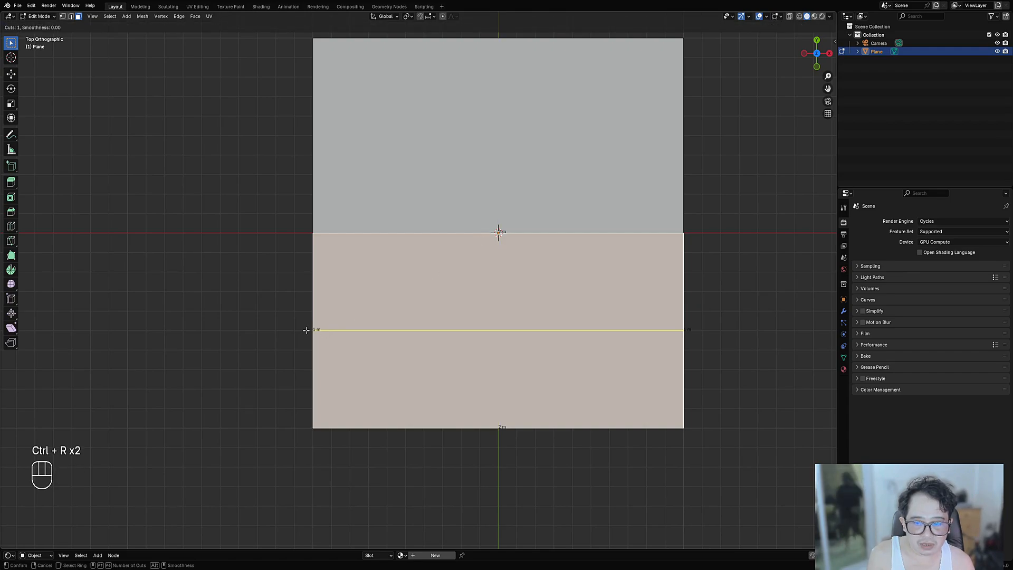
{"action": "left_click", "coordinate": [306, 330]}
- Cancel a further loop cut and dissolve the extra lower-half edge with Ctrl+X
{"action": "scroll", "coordinate": [369, 276], "scroll_direction": "down", "scroll_amount": 2}
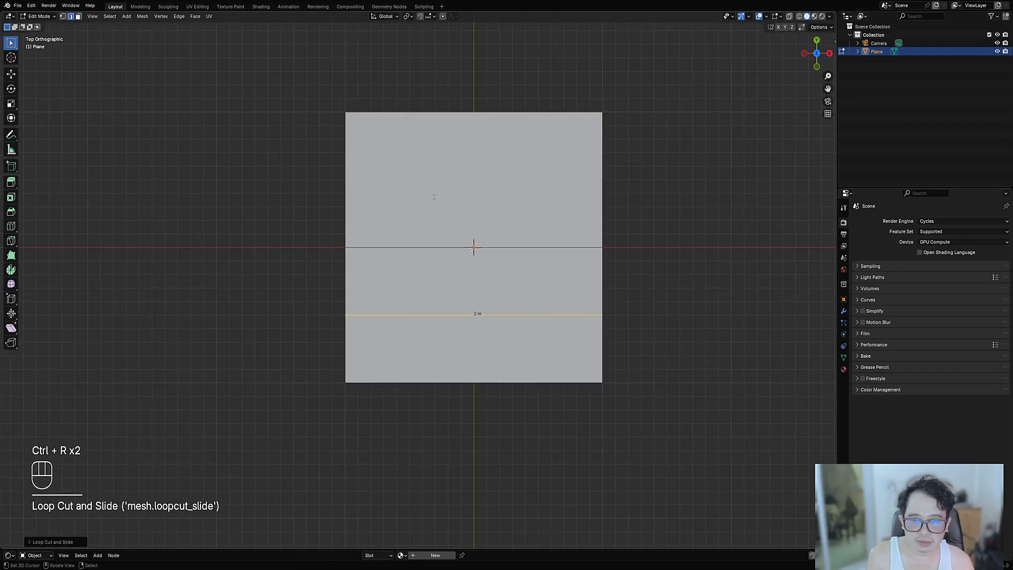
{"action": "key", "text": "ctrl+r"}
{"action": "right_click", "coordinate": [354, 193]}
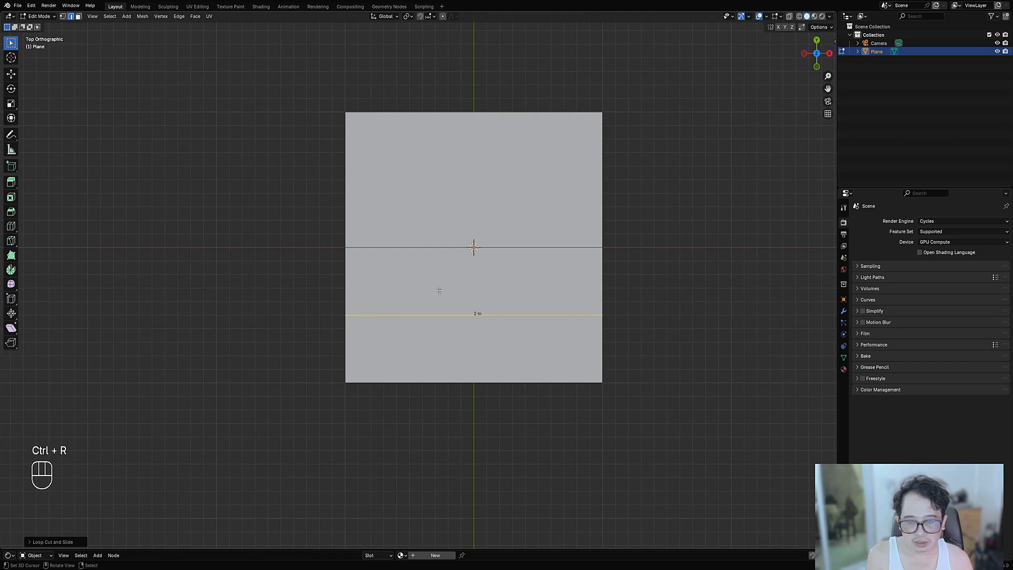
{"action": "key", "text": "alt+a"}
{"action": "key", "text": "2"}
{"action": "left_click", "coordinate": [445, 316]}
{"action": "key", "text": "ctrl+x"}
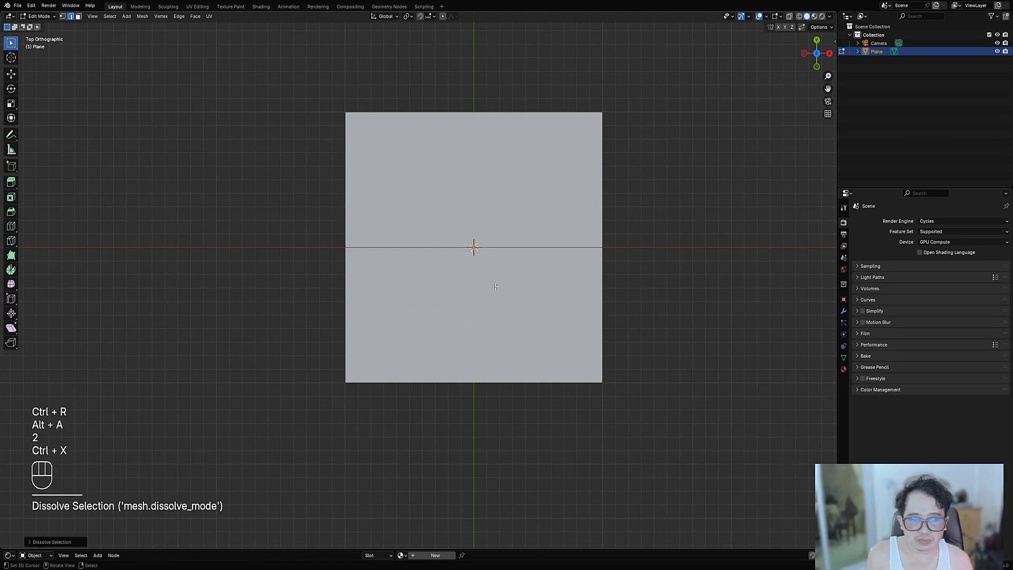
{"action": "left_click", "coordinate": [781, 17]}
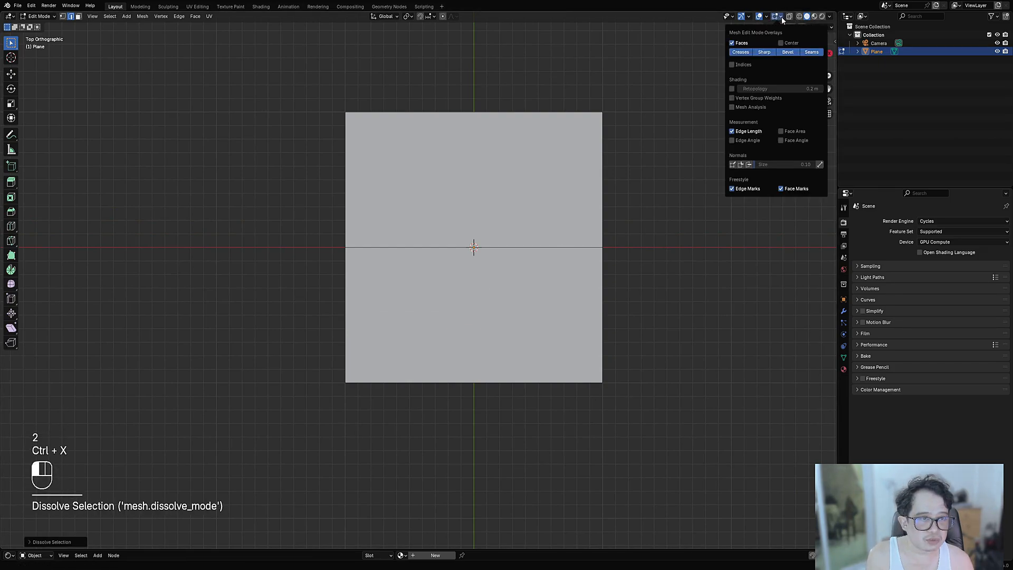
{"action": "scroll", "coordinate": [501, 292], "scroll_direction": "up", "scroll_amount": 1}
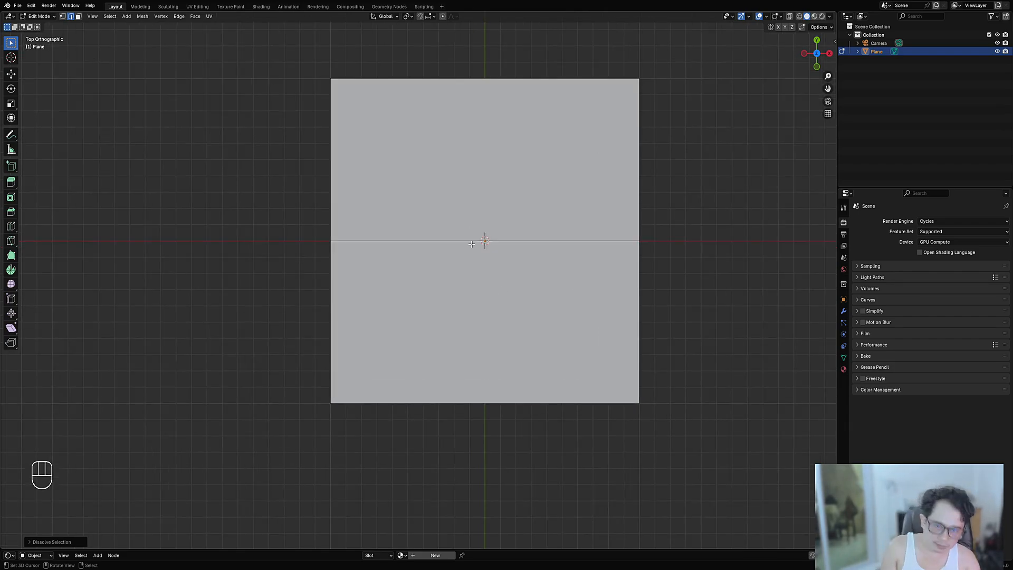
- Add a vertical centre loop and three horizontal loops in the upper half, the last just above centre
{"action": "key", "text": "ctrl+r"}
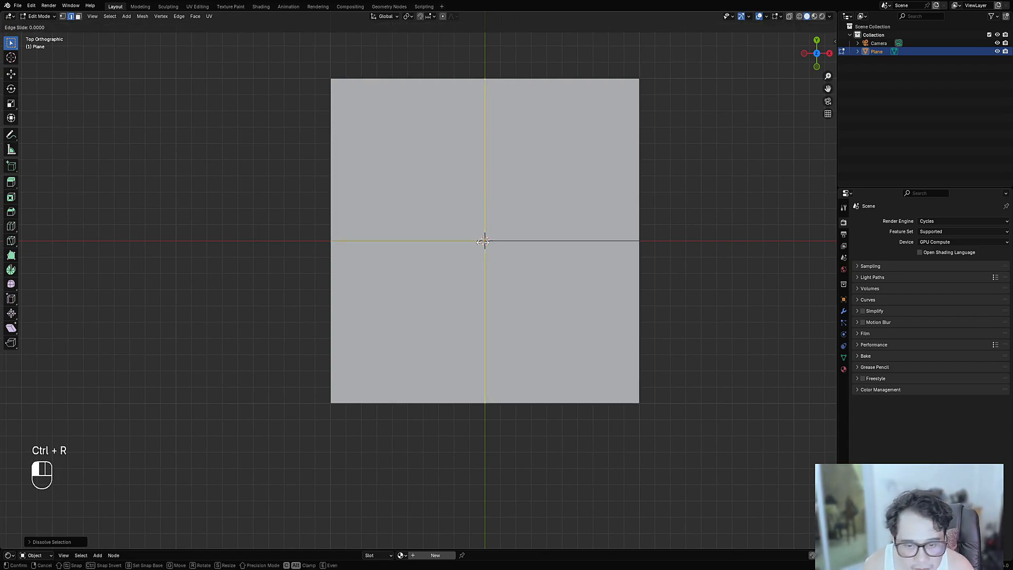
{"action": "key", "text": "ctrl+r"}
{"action": "left_click", "coordinate": [495, 186]}
{"action": "left_click", "coordinate": [494, 188]}
{"action": "key", "text": "ctrl+r"}
{"action": "left_click", "coordinate": [490, 203]}
{"action": "left_click", "coordinate": [490, 203]}
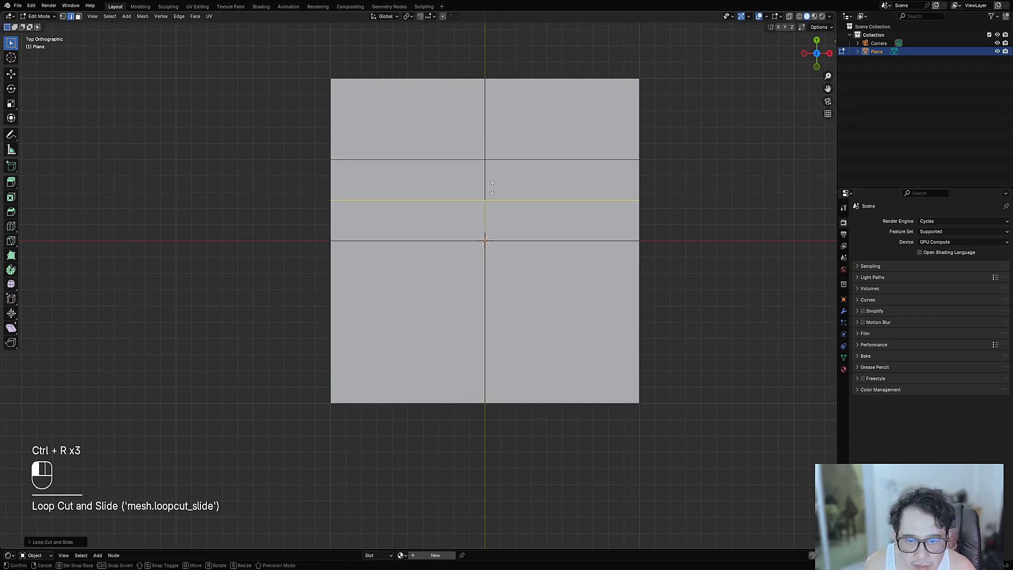
{"action": "key", "text": "ctrl+r"}
{"action": "left_click", "coordinate": [487, 211]}
{"action": "left_click", "coordinate": [487, 211]}
{"action": "middle_click_drag", "start_coordinate": [493, 239], "coordinate": [495, 314], "text": "shift"}
{"action": "scroll", "coordinate": [492, 305], "scroll_direction": "up", "scroll_amount": 1}
- In face mode, try selecting combinations of the lower faces and the strip faces
{"action": "key", "text": "3"}
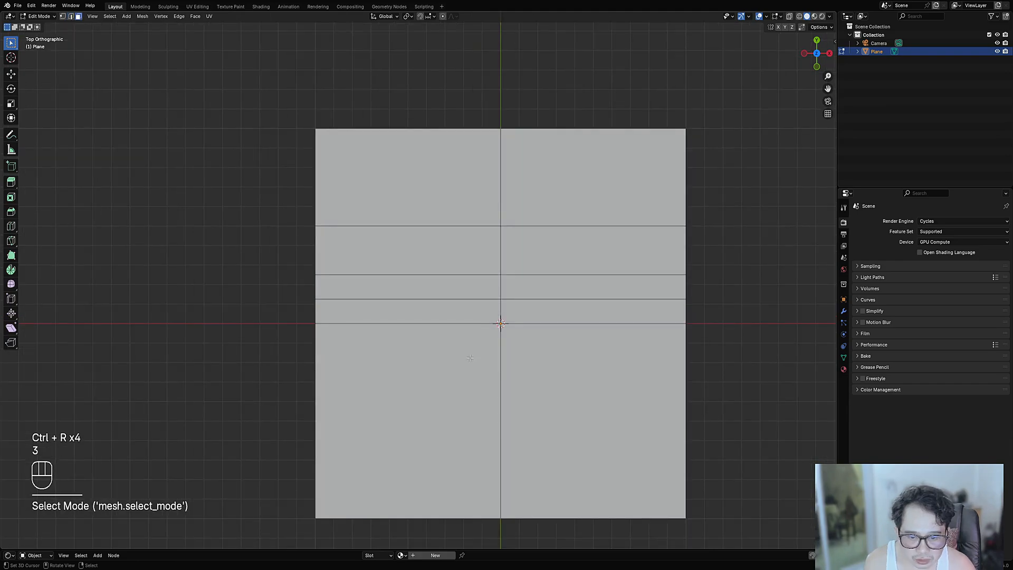
{"action": "left_click", "coordinate": [440, 375]}
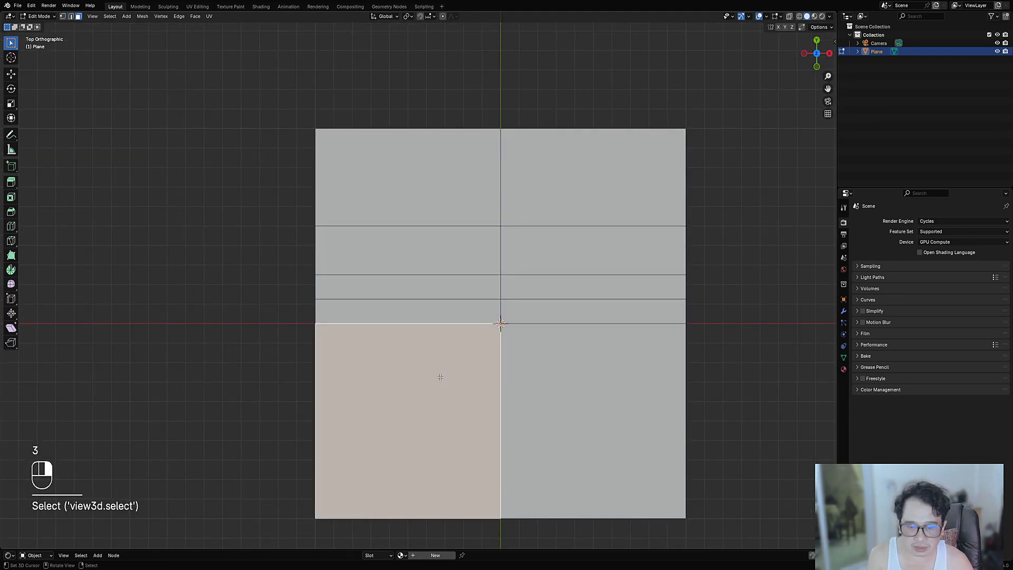
{"action": "left_click", "coordinate": [517, 379], "text": "shift"}
{"action": "left_click", "coordinate": [455, 306]}
{"action": "left_click", "coordinate": [561, 311], "text": "shift"}
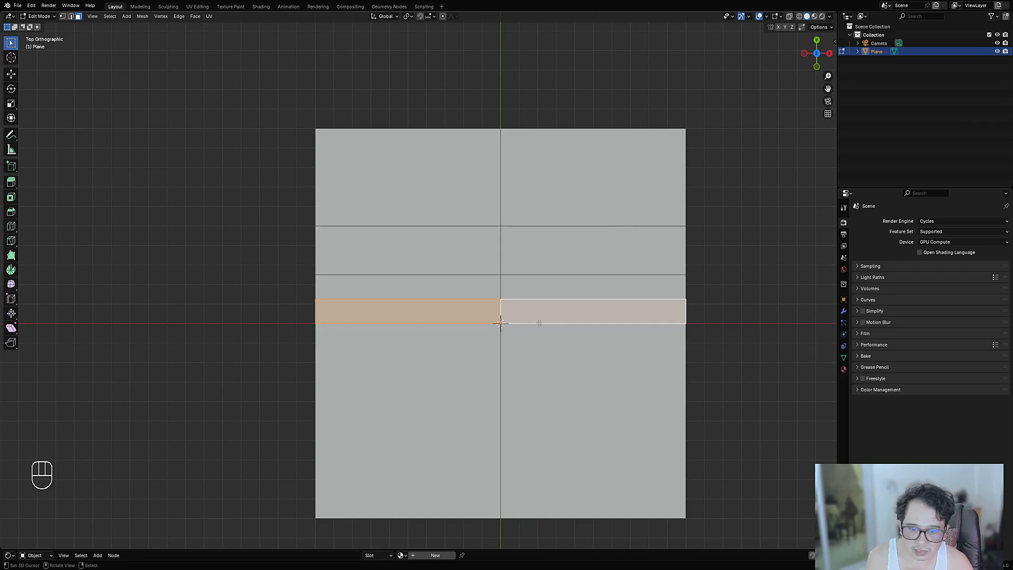
{"action": "left_click", "coordinate": [488, 311]}
{"action": "left_click", "coordinate": [545, 312], "text": "shift"}
{"action": "left_click", "coordinate": [445, 319]}
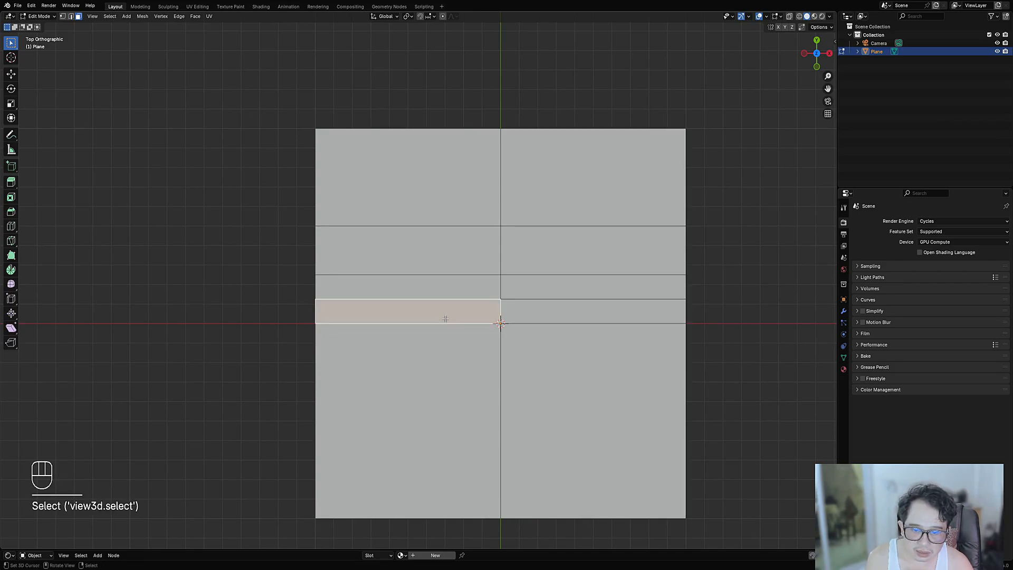
{"action": "left_click", "coordinate": [442, 381]}
{"action": "left_click", "coordinate": [584, 376]}
{"action": "left_click", "coordinate": [453, 374]}
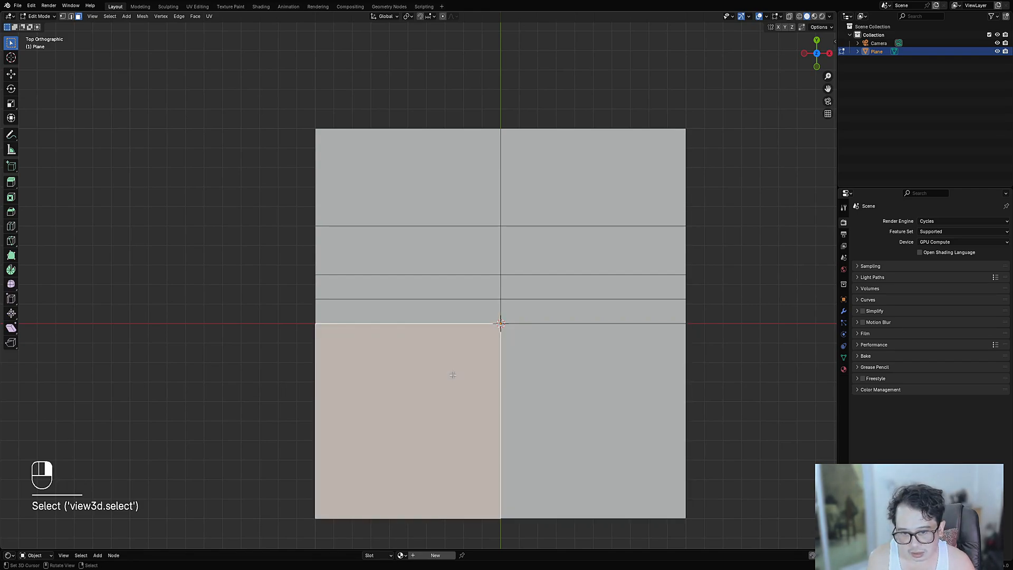
{"action": "left_click", "coordinate": [525, 379]}
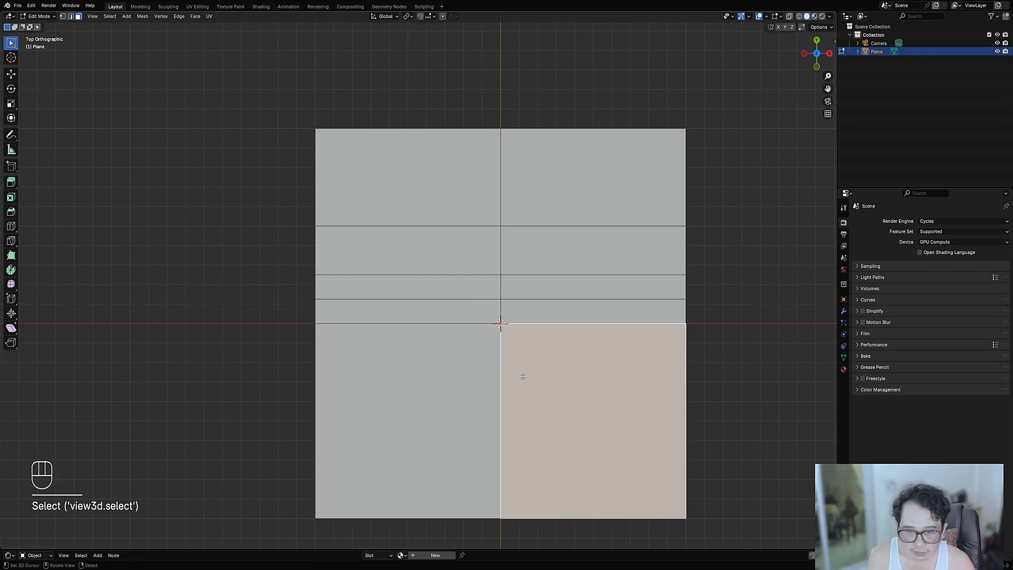
{"action": "left_click", "coordinate": [469, 378]}
{"action": "left_click", "coordinate": [520, 380], "text": "shift"}
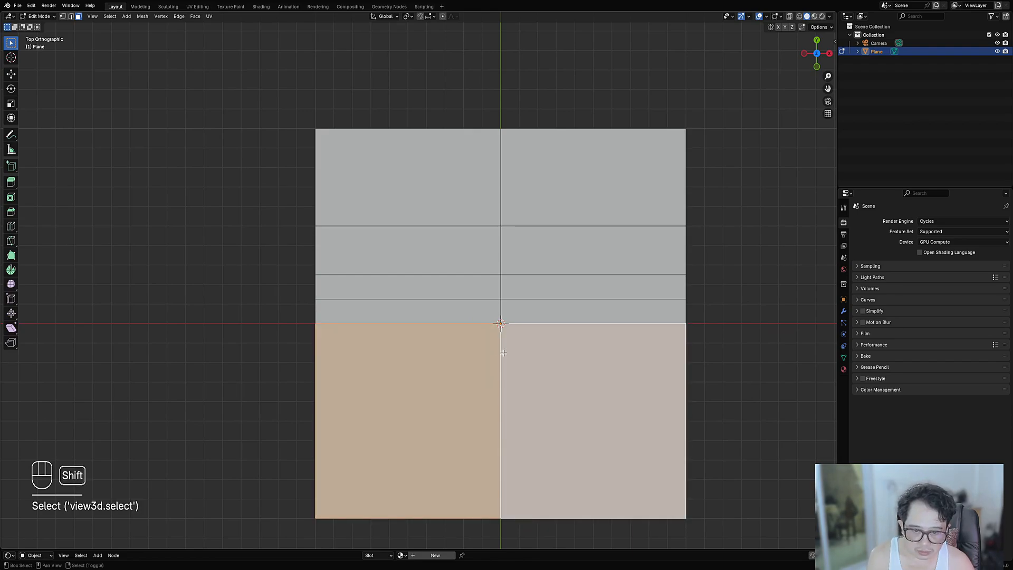
{"action": "left_click", "coordinate": [460, 314], "text": "shift"}
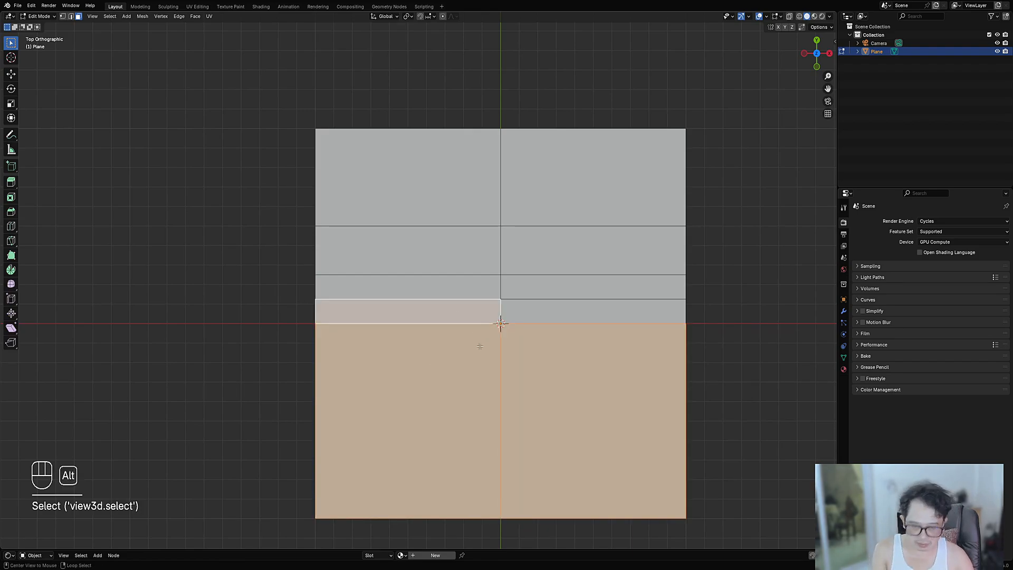
- Clear the selection and select the left and right strip faces above the centre line
{"action": "key", "text": "alt+a"}
{"action": "scroll", "coordinate": [478, 342], "scroll_direction": "down", "scroll_amount": 2}
{"action": "left_click_drag", "start_coordinate": [471, 336], "coordinate": [468, 312], "text": "shift"}
{"action": "scroll", "coordinate": [468, 312], "scroll_direction": "up", "scroll_amount": 1}
{"action": "key", "text": "3"}
{"action": "left_click", "coordinate": [459, 275]}
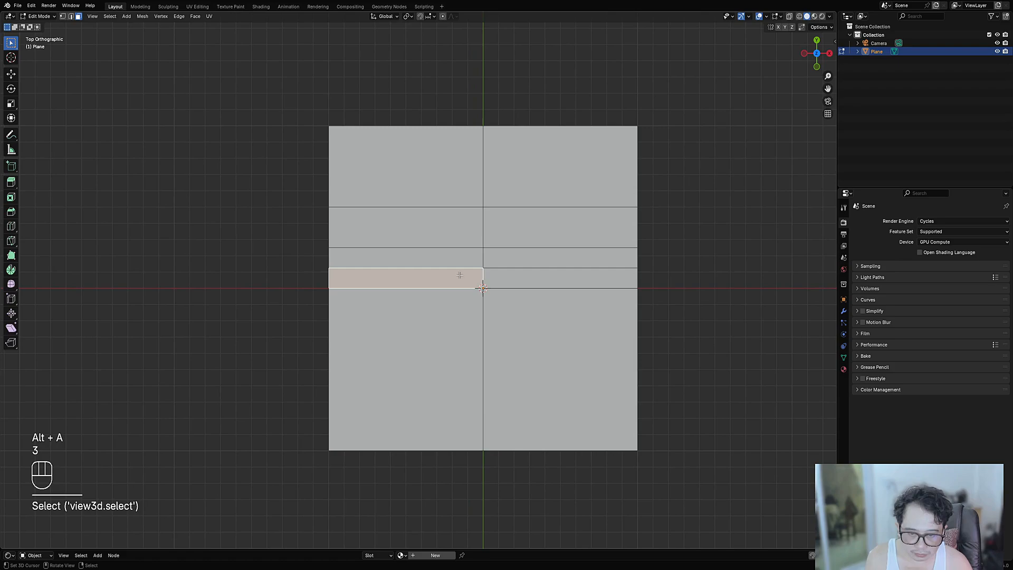
{"action": "left_click", "coordinate": [496, 277], "text": "shift"}
- Separate the two lower faces into their own object, Plane.001
{"action": "left_click", "coordinate": [463, 319]}
{"action": "left_click", "coordinate": [509, 335], "text": "shift"}
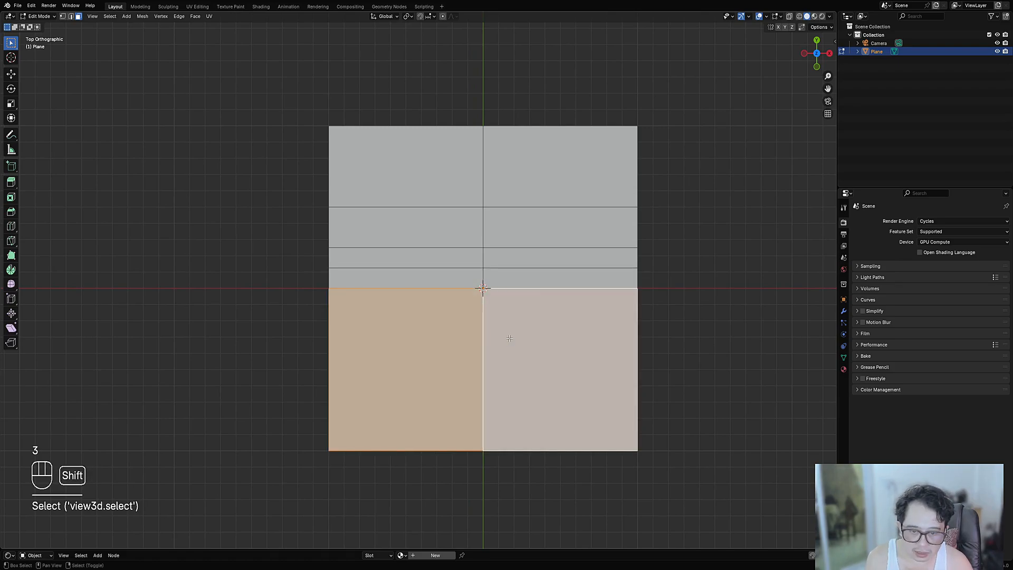
{"action": "key", "text": "p"}
{"action": "left_click", "coordinate": [515, 312]}
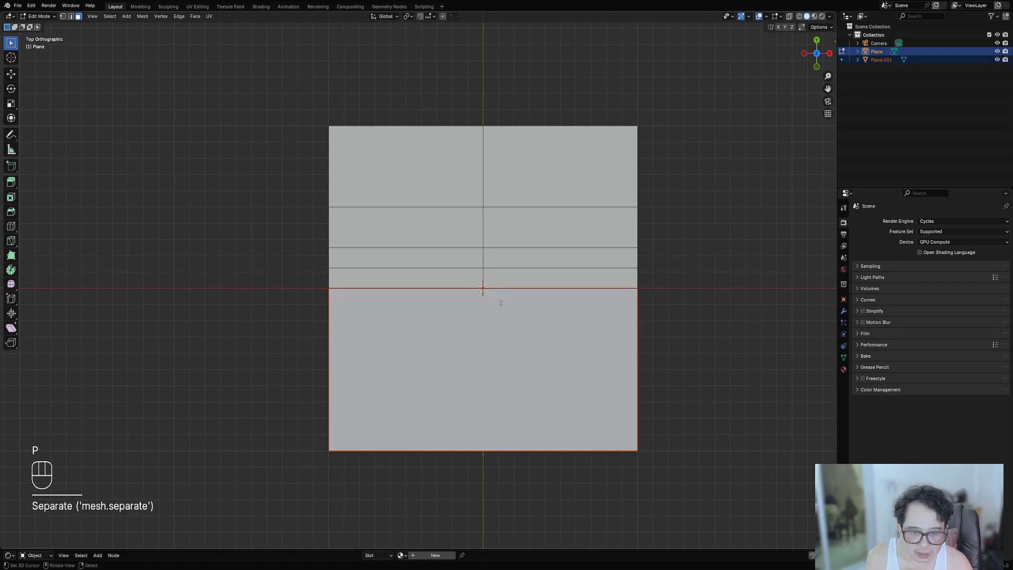
- Separate only the left strip face into its own object, Plane.002
{"action": "key", "text": "Tab"}
{"action": "key", "text": "Tab"}
{"action": "left_click", "coordinate": [478, 278], "text": "shift"}
{"action": "left_click", "coordinate": [493, 278], "text": "shift"}
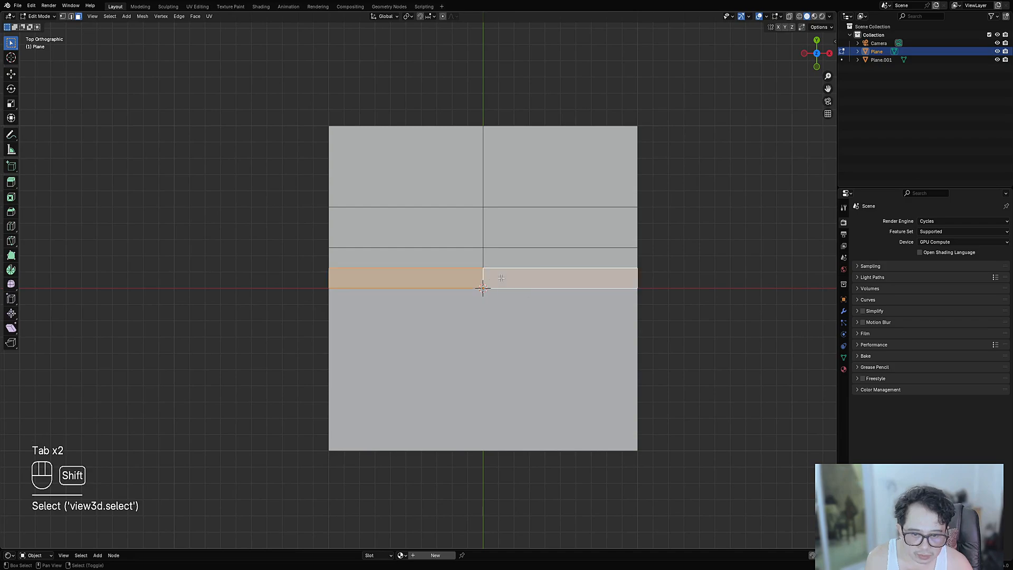
{"action": "key", "text": "p"}
{"action": "left_click", "coordinate": [421, 307], "text": "alt"}
{"action": "key", "text": "alt+a"}
{"action": "left_click", "coordinate": [422, 281]}
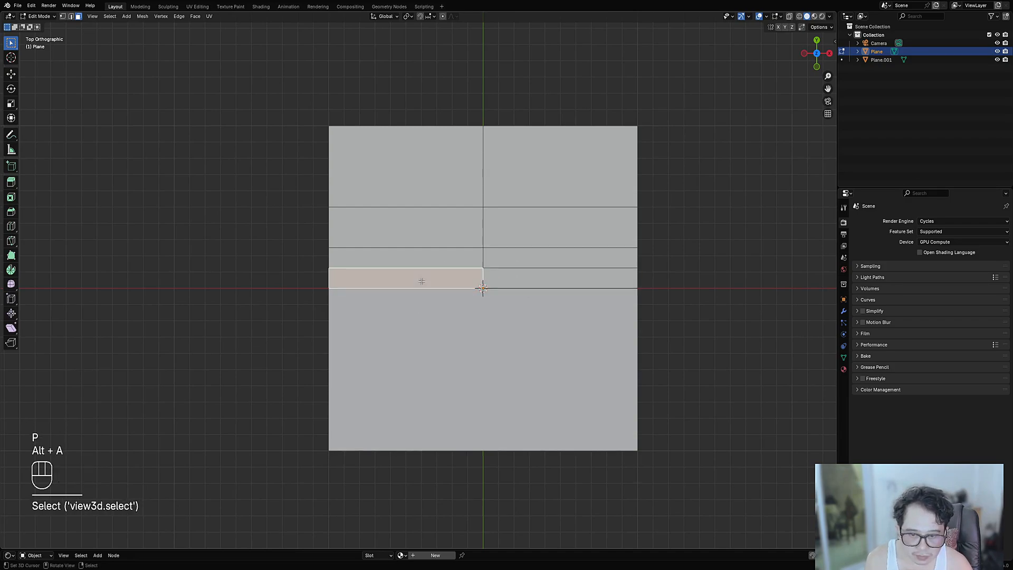
{"action": "key", "text": "p"}
{"action": "left_click", "coordinate": [435, 286]}
- Select Plane.001 in Object Mode and enter its Edit Mode
{"action": "key", "text": "Tab"}
{"action": "left_click", "coordinate": [456, 361]}
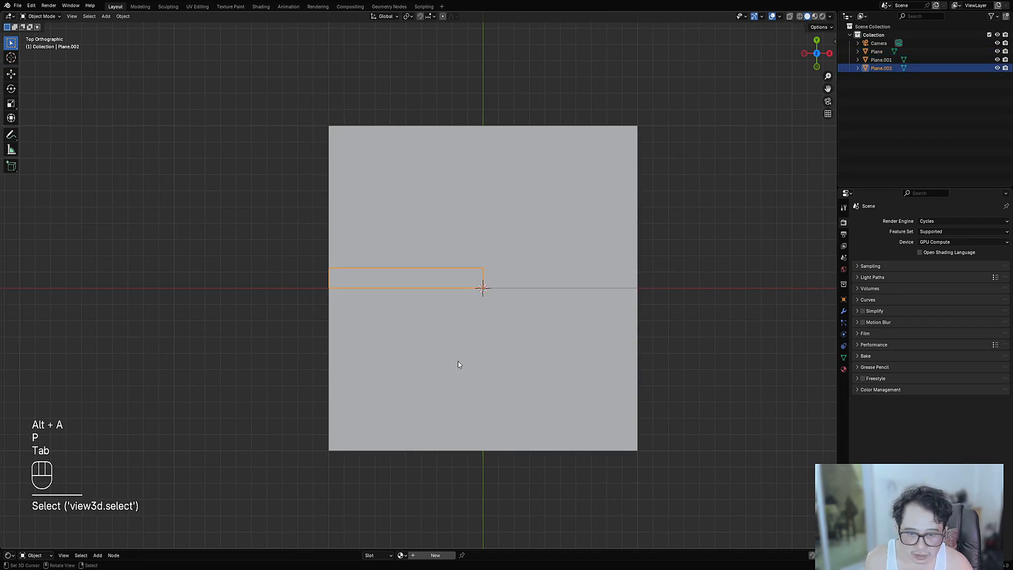
{"action": "key", "text": "Tab"}
{"action": "key", "text": "Tab"}
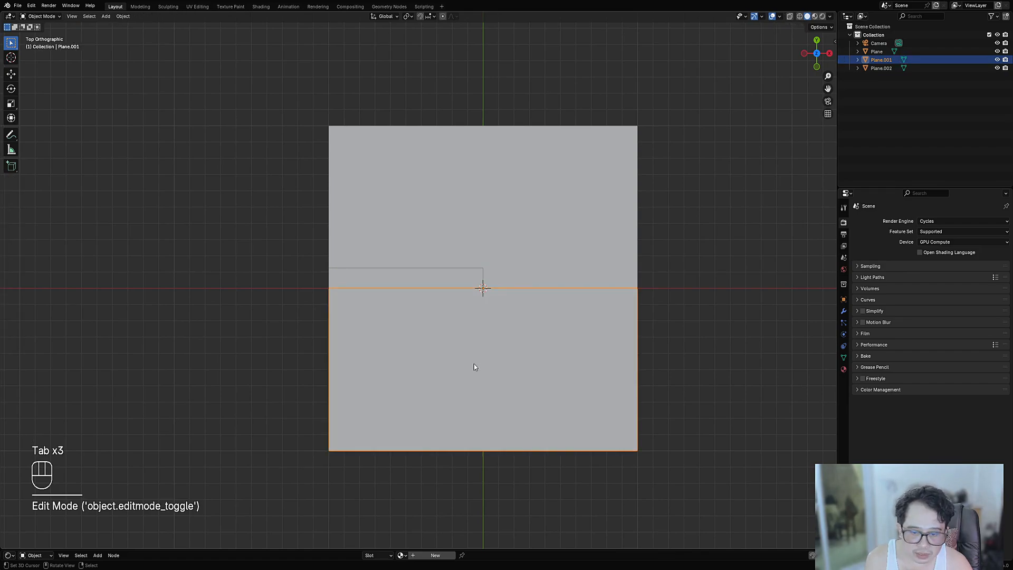
- Auto-mirror Plane.001 on X and move its origin to geometry
{"action": "key", "text": "shift+ctrl+x"}
{"action": "left_click", "coordinate": [457, 474]}
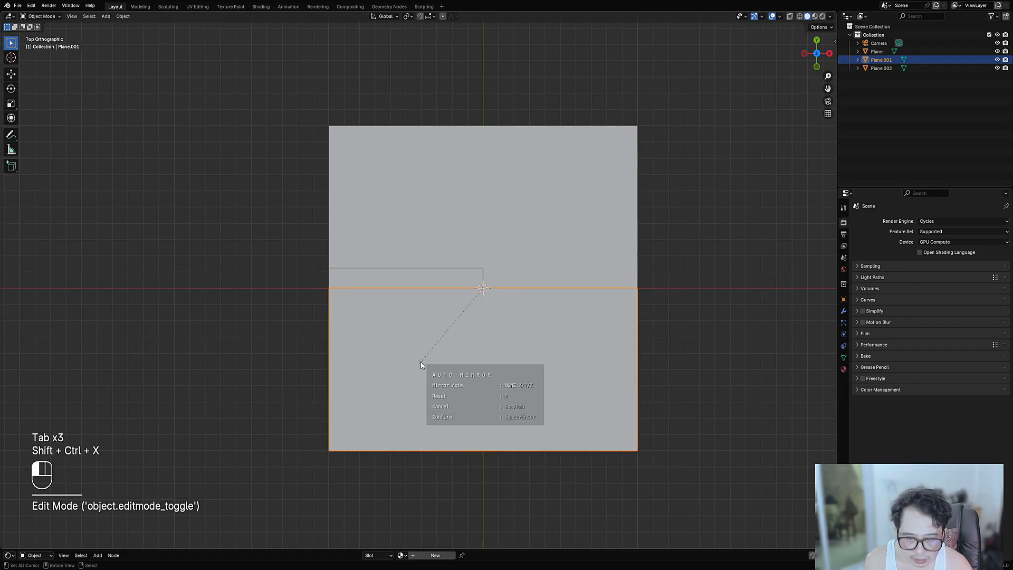
{"action": "key", "text": "x"}
{"action": "key", "text": "space"}
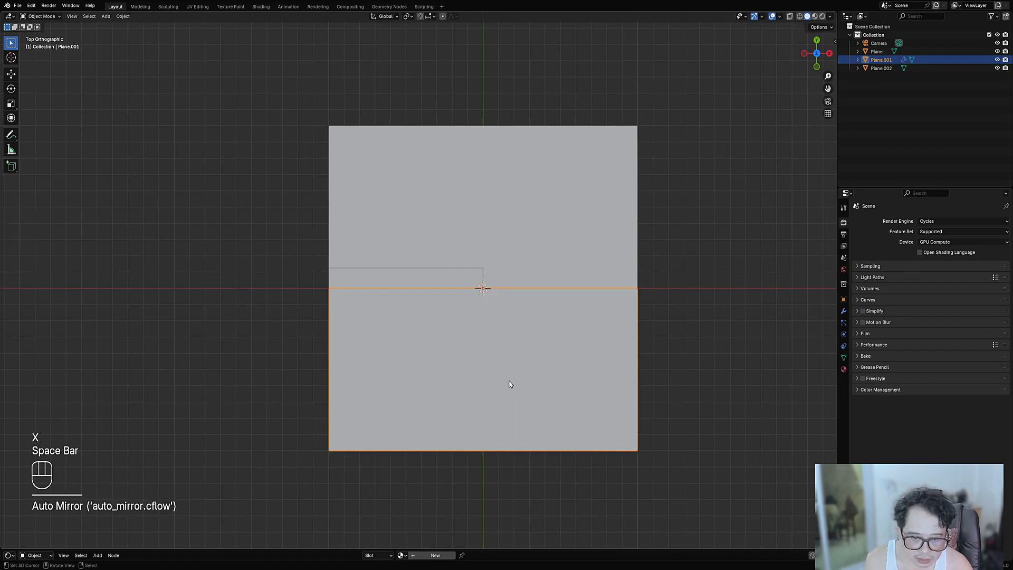
{"action": "key", "text": "Tab"}
{"action": "key", "text": "Tab"}
{"action": "key", "text": "w"}
{"action": "mouse_move", "coordinate": [501, 390]}
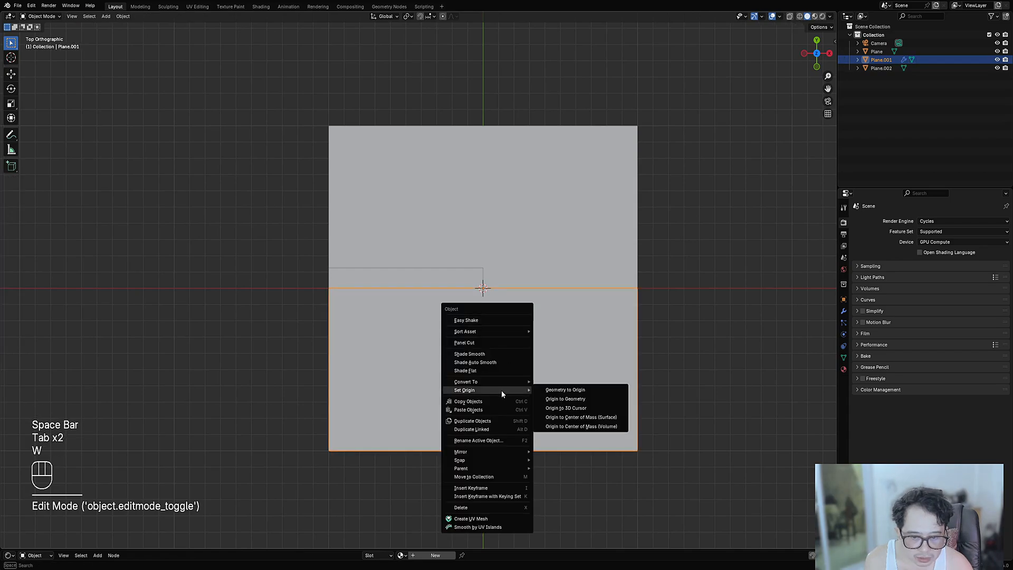
{"action": "left_click", "coordinate": [554, 402]}
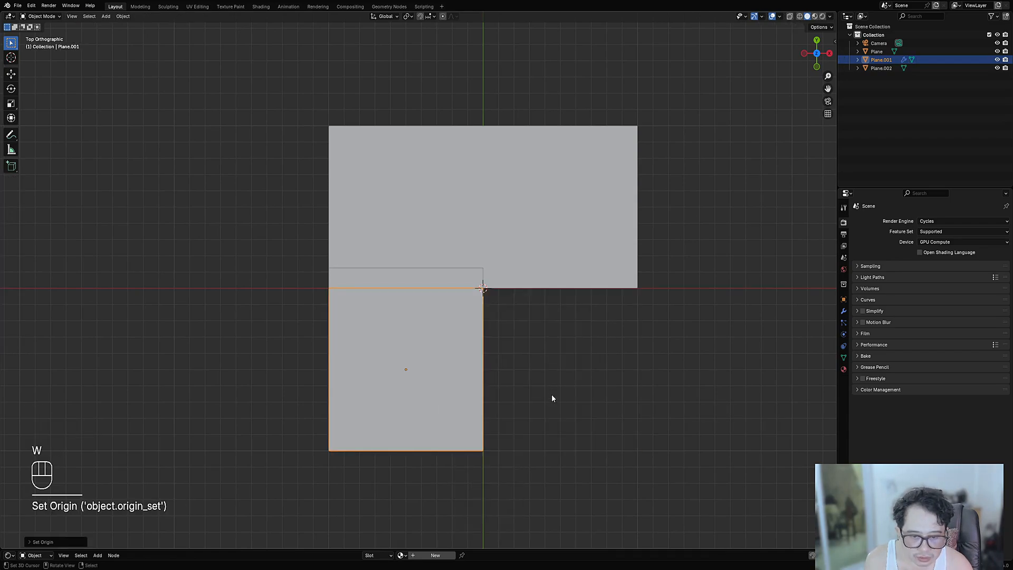
- Undo the mirror and origin changes, then apply Plane.001's modifiers to its mesh
{"action": "key", "text": "Tab"}
{"action": "key", "text": "Tab"}
{"action": "key", "text": "ctrl+z"}
{"action": "key", "text": "ctrl+z"}
{"action": "key", "text": "ctrl+z"}
{"action": "key", "text": "ctrl+z"}
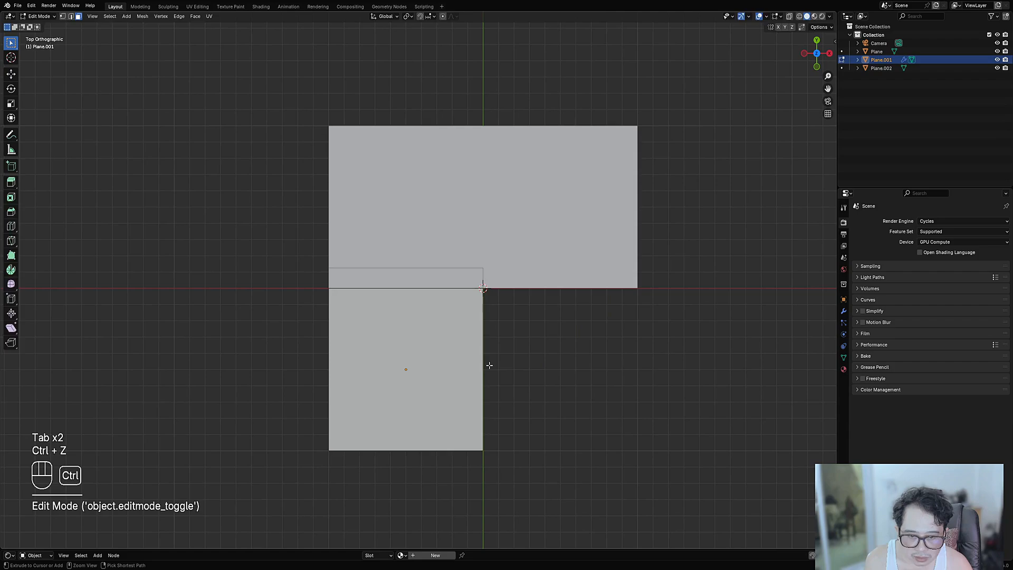
{"action": "key", "text": "Tab"}
{"action": "key", "text": "ctrl+shift+x"}
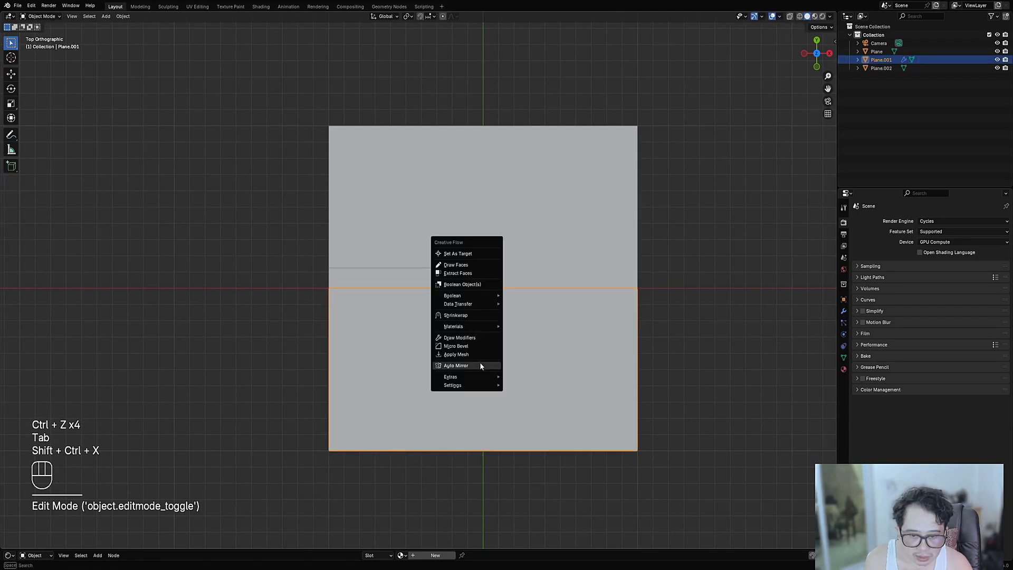
{"action": "left_click", "coordinate": [481, 355]}
{"action": "key", "text": "Tab"}
{"action": "key", "text": "Tab"}
- Set the plane's origin to geometry and auto-mirror it on X
{"action": "key", "text": "w"}
{"action": "mouse_move", "coordinate": [489, 354]}
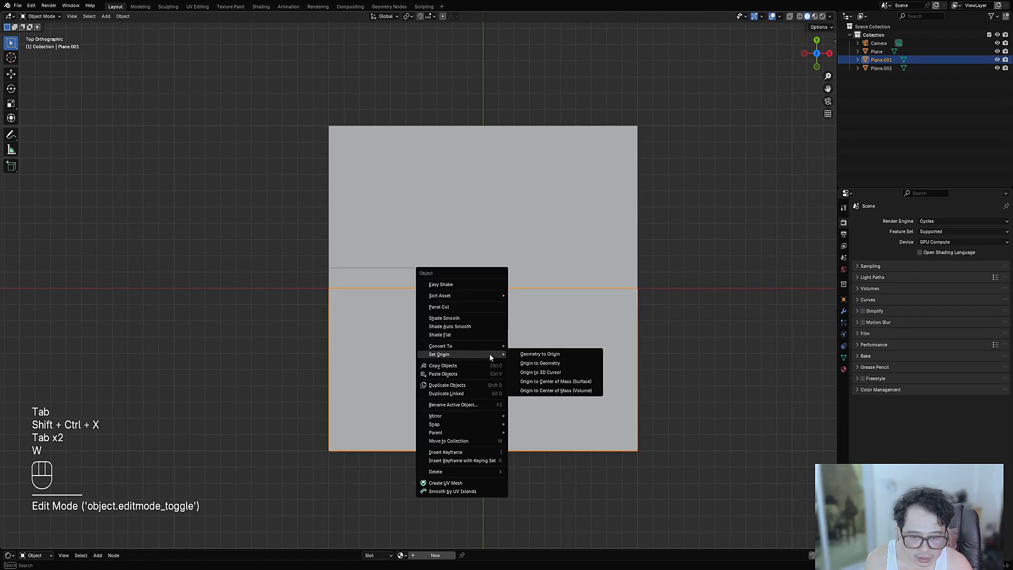
{"action": "left_click", "coordinate": [524, 363]}
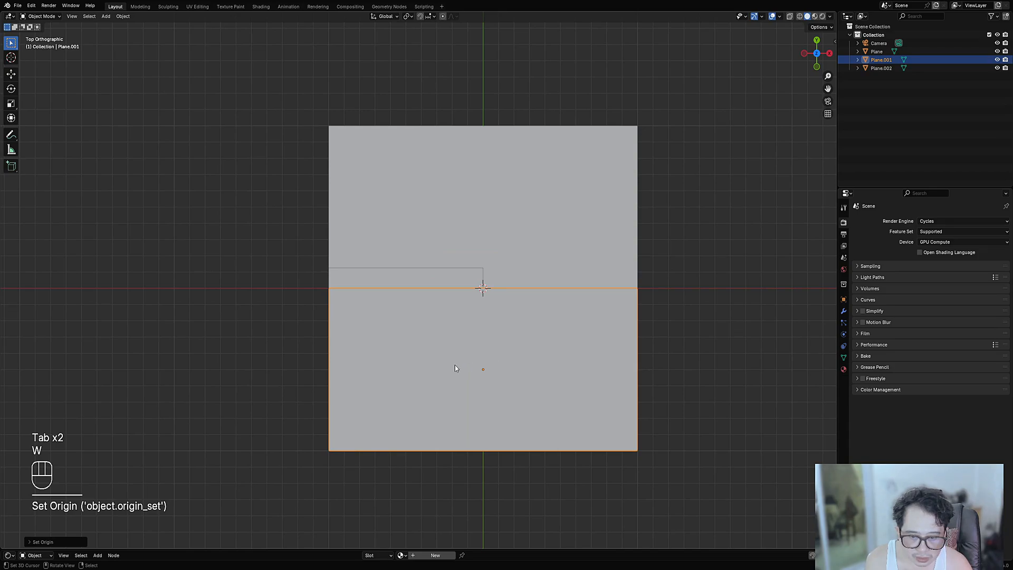
{"action": "key", "text": "ctrl+shift+x"}
{"action": "key", "text": "x"}
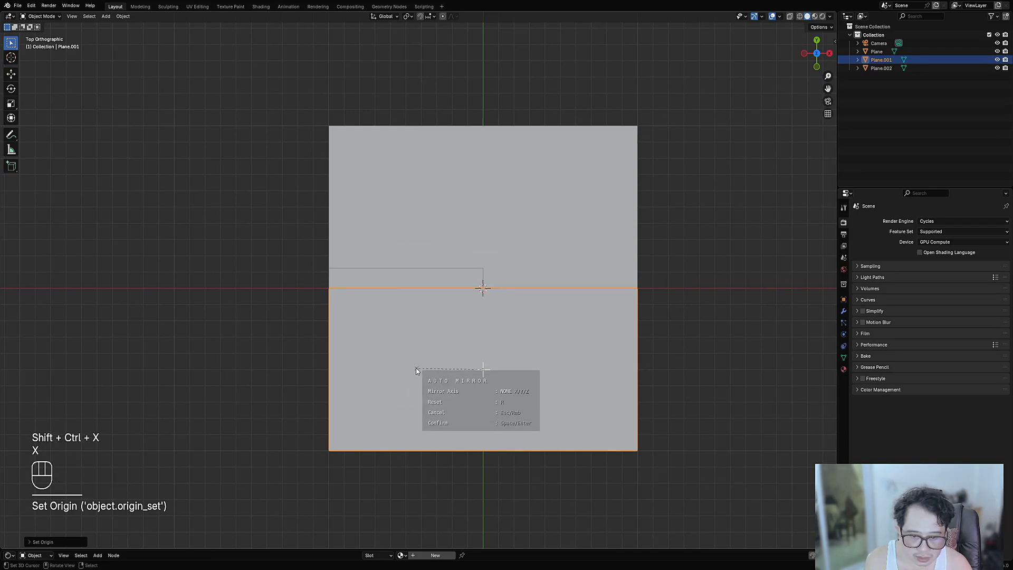
{"action": "key", "text": "space"}
- Pick a face in face-select mode, then centre Plane.002's origin on its geometry
{"action": "key", "text": "Tab"}
{"action": "key", "text": "1"}
{"action": "key", "text": "3"}
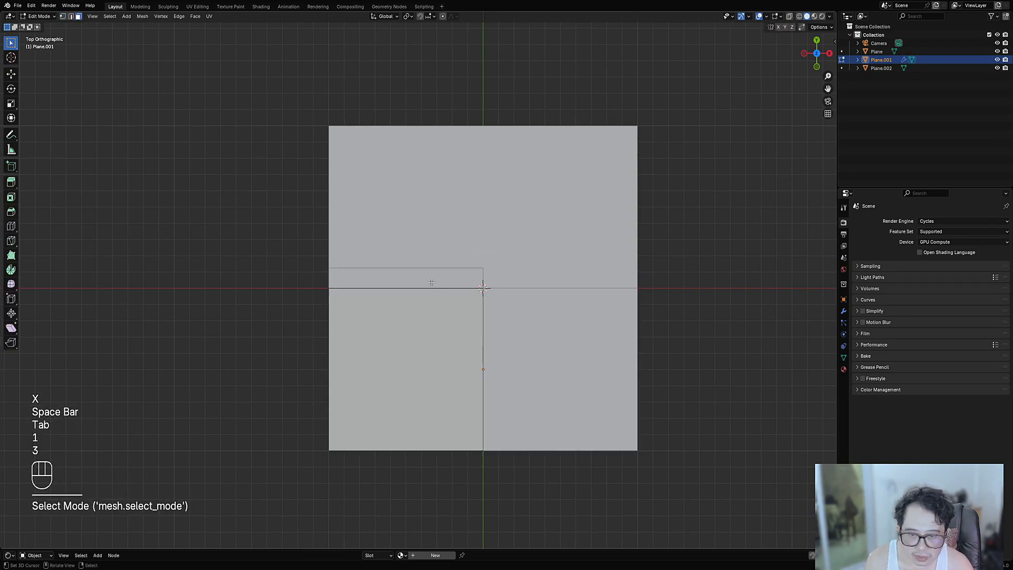
{"action": "left_click", "coordinate": [431, 280]}
{"action": "key", "text": "Tab"}
{"action": "key", "text": "w"}
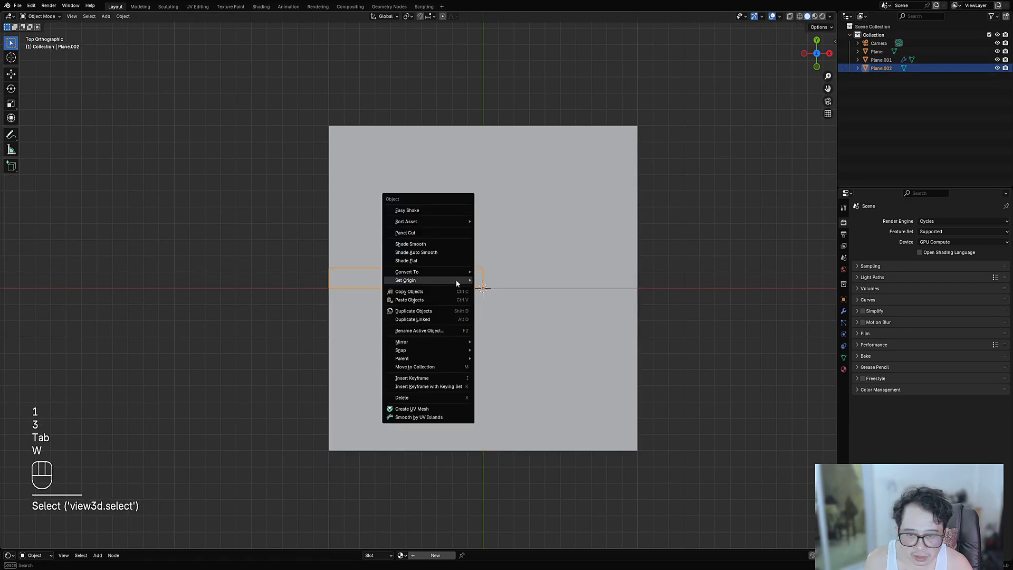
{"action": "mouse_move", "coordinate": [456, 280]}
{"action": "left_click", "coordinate": [493, 290]}
- Auto-mirror Plane.002 along the X axis
{"action": "middle_click_drag", "start_coordinate": [385, 288], "coordinate": [414, 317], "text": "shift"}
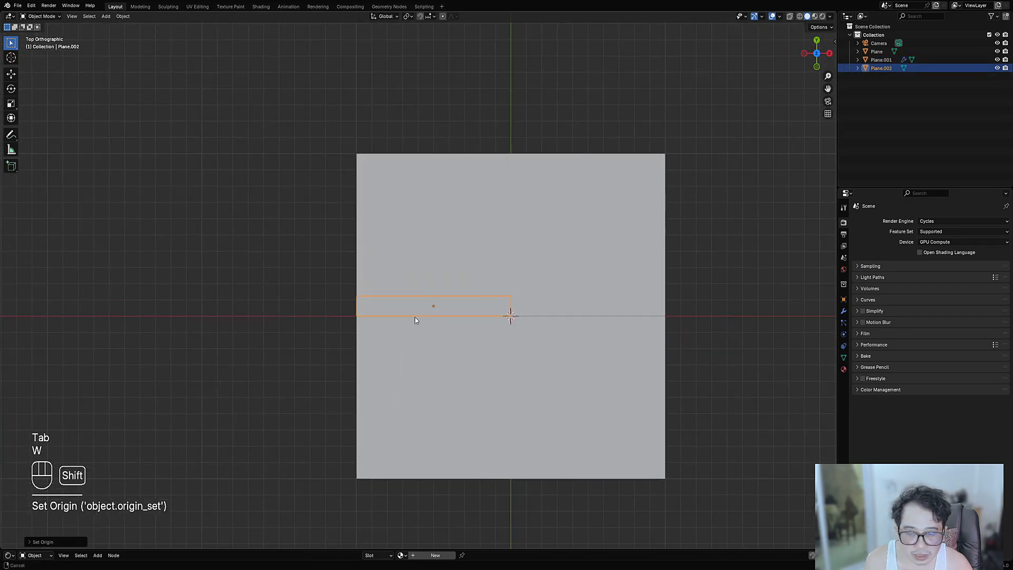
{"action": "scroll", "coordinate": [416, 315], "scroll_direction": "up", "scroll_amount": 2}
{"action": "key", "text": "shift+ctrl+x"}
{"action": "left_click", "coordinate": [436, 291]}
{"action": "key", "text": "x"}
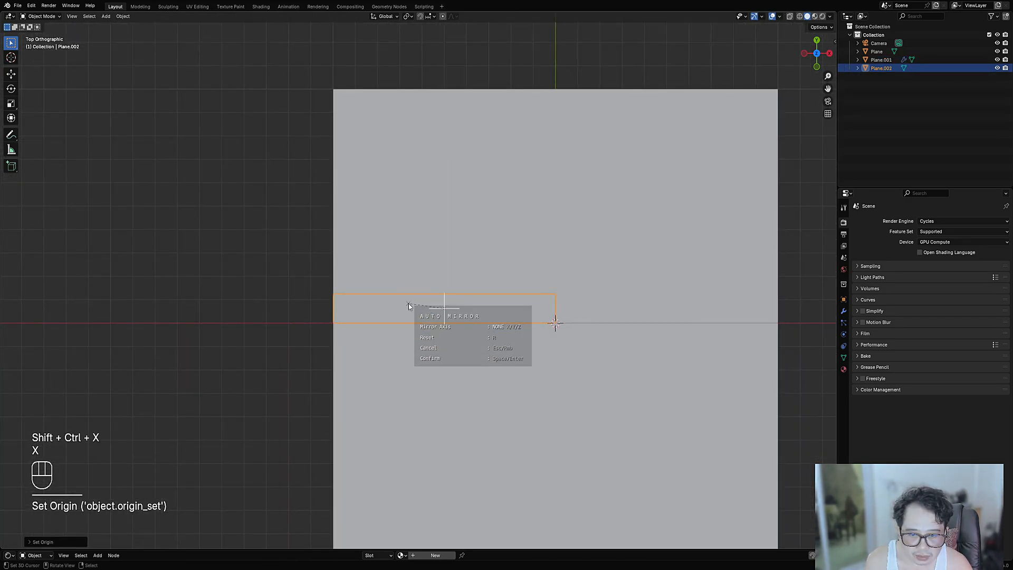
{"action": "key", "text": "space"}
- Make Plane.001 active and select its bottom-left quarter face
{"action": "key", "text": "Tab"}
{"action": "scroll", "coordinate": [449, 336], "scroll_direction": "down", "scroll_amount": 5}
{"action": "scroll", "coordinate": [449, 337], "scroll_direction": "up", "scroll_amount": 4}
{"action": "key", "text": "Tab"}
{"action": "left_click", "coordinate": [448, 368]}
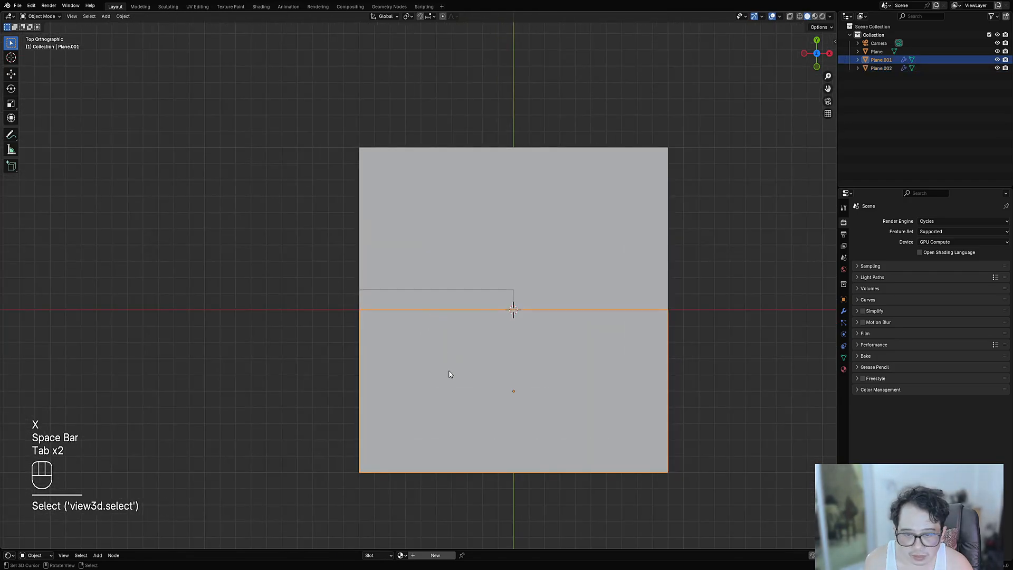
{"action": "key", "text": "Tab"}
{"action": "left_click", "coordinate": [462, 371]}
{"action": "scroll", "coordinate": [462, 371], "scroll_direction": "down", "scroll_amount": 1}
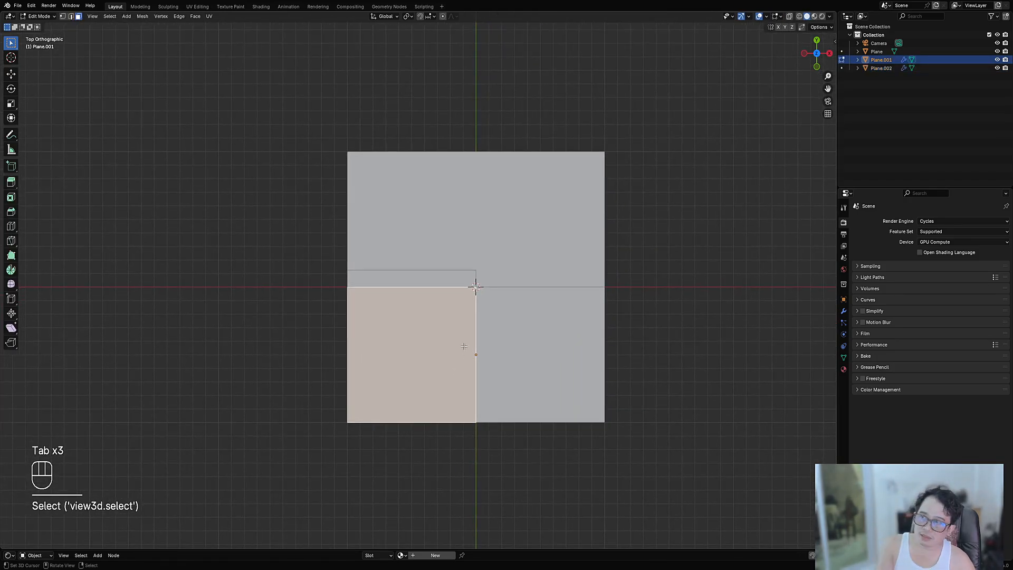
{"action": "scroll", "coordinate": [471, 360], "scroll_direction": "up", "scroll_amount": 3}
{"action": "key", "text": "Tab"}
- Add Y-axis Auto Mirror to both Plane.001 and Plane.002
{"action": "key", "text": "ctrl+shift+x"}
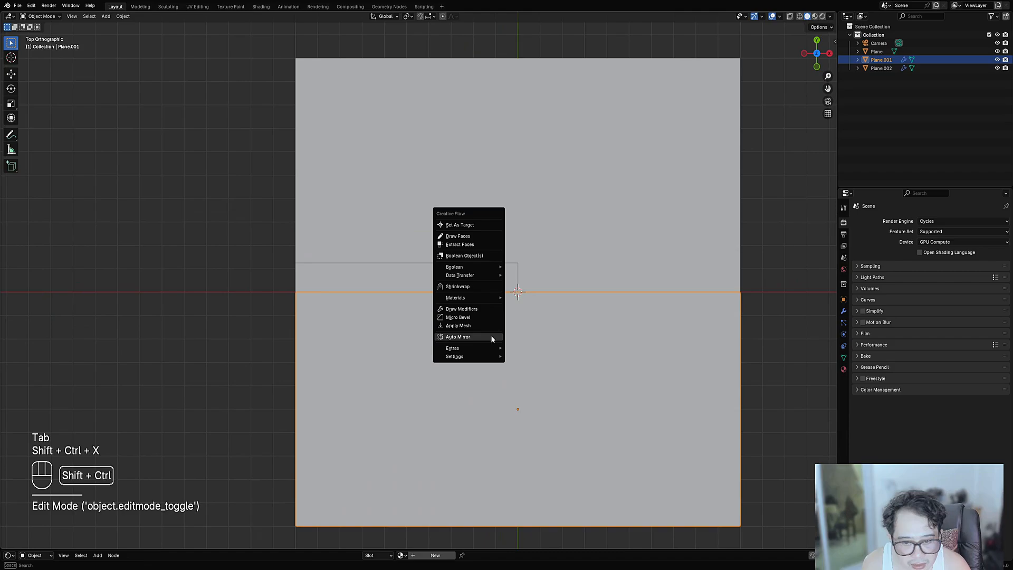
{"action": "left_click", "coordinate": [491, 338]}
{"action": "key", "text": "y"}
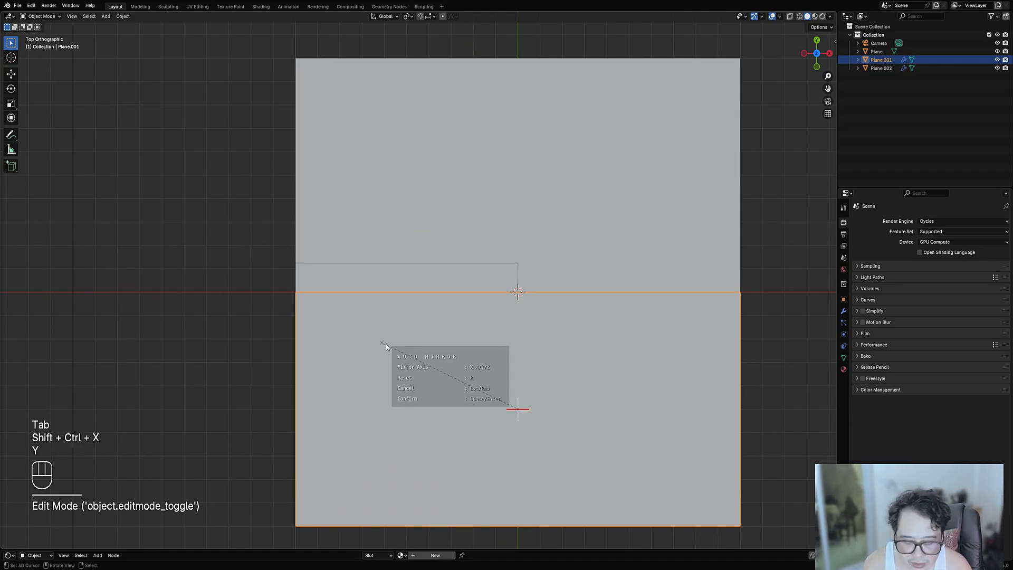
{"action": "key", "text": "space"}
{"action": "key", "text": "Tab"}
{"action": "key", "text": "Tab"}
{"action": "left_click", "coordinate": [423, 280]}
{"action": "key", "text": "Tab"}
{"action": "key", "text": "Tab"}
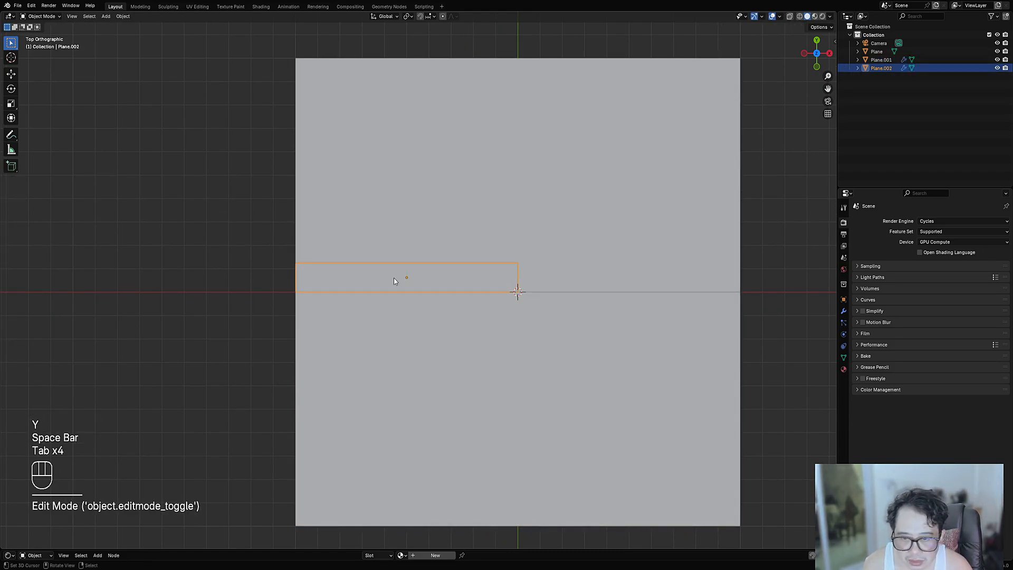
{"action": "key", "text": "ctrl+shift+x"}
{"action": "left_click", "coordinate": [394, 274]}
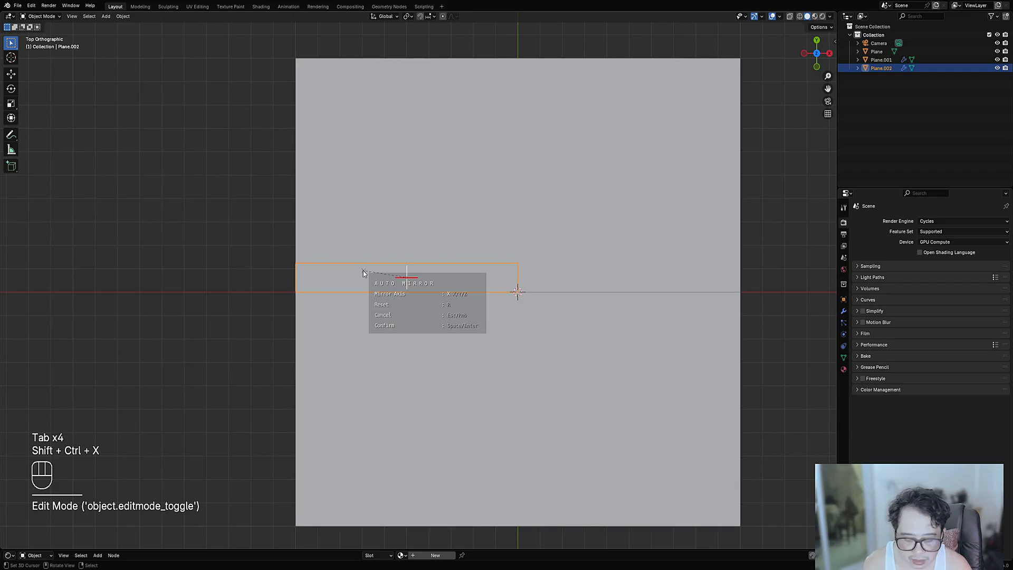
{"action": "key", "text": "y"}
{"action": "key", "text": "space"}
- Enter edit mode on Plane.001 and deselect all faces
{"action": "key", "text": "Tab"}
{"action": "left_click", "coordinate": [430, 372]}
{"action": "key", "text": "Tab"}
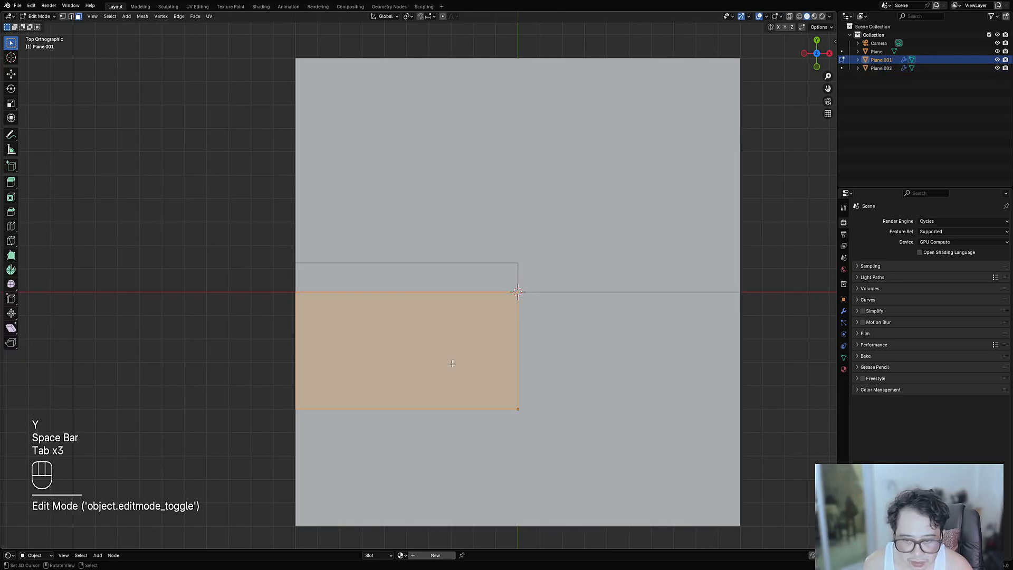
{"action": "scroll", "coordinate": [478, 345], "scroll_direction": "down", "scroll_amount": 3}
{"action": "key", "text": "alt+a"}
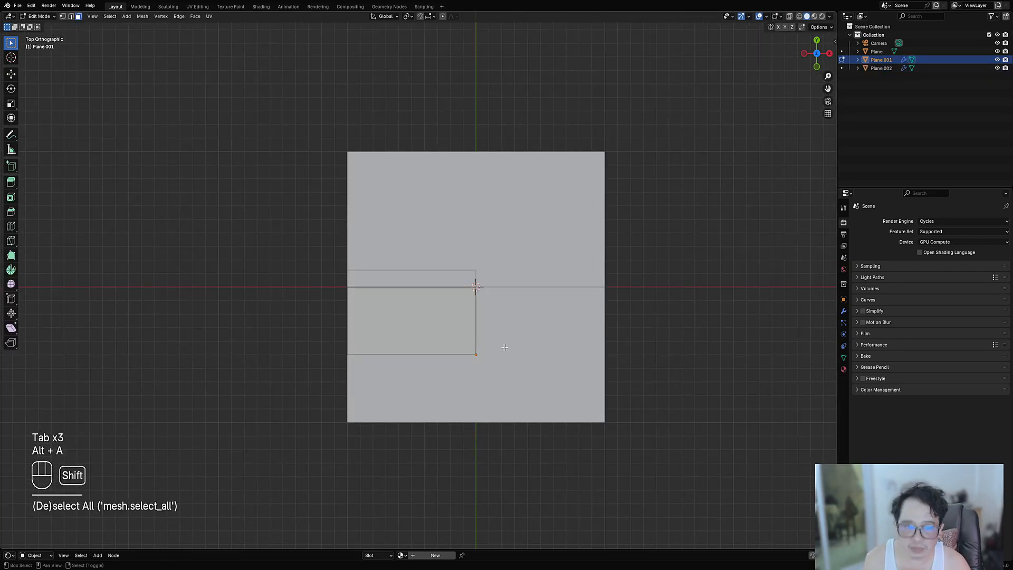
{"action": "scroll", "coordinate": [505, 347], "scroll_direction": "up", "scroll_amount": 3}
{"action": "key", "text": "ctrl+shift+x"}
- Draw a chamfered-corner face outline on the lower panel ending at the mirror line
{"action": "key", "text": "2"}
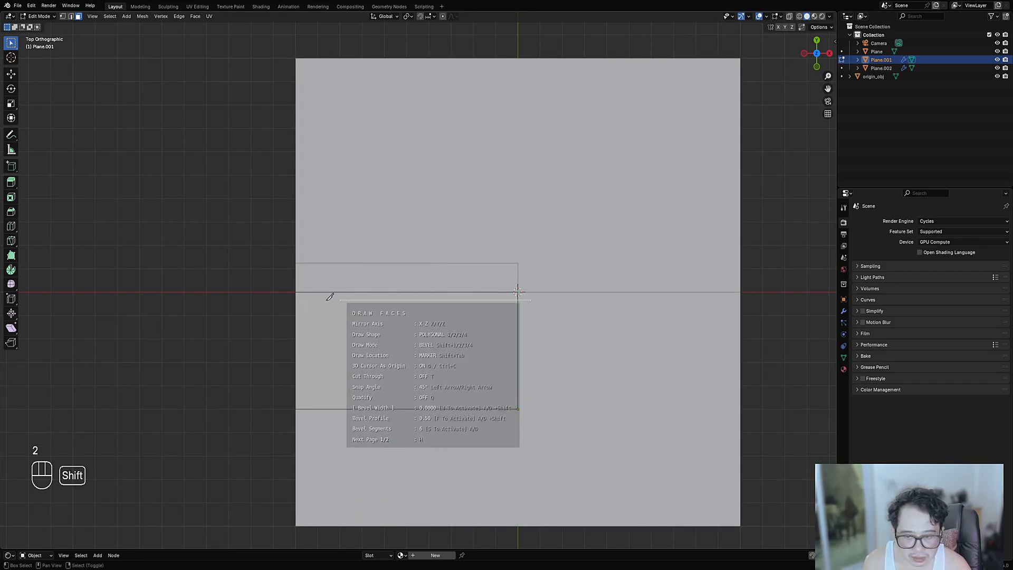
{"action": "left_click", "coordinate": [306, 311], "text": "shift"}
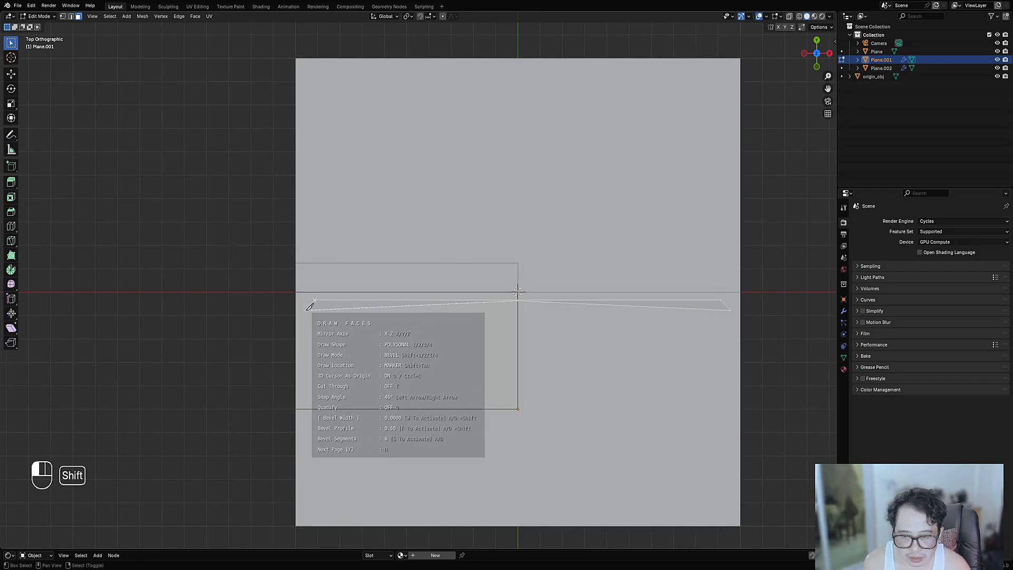
{"action": "left_click", "coordinate": [312, 422], "text": "shift"}
{"action": "left_click", "coordinate": [366, 473], "text": "shift"}
{"action": "left_click", "coordinate": [560, 461], "text": "shift"}
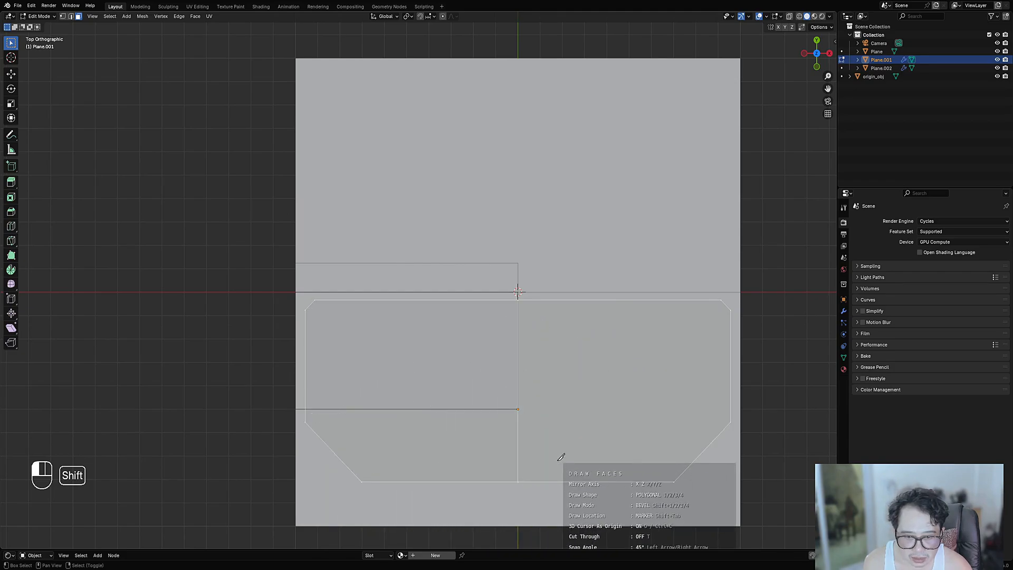
{"action": "key", "text": "shift+space"}
{"action": "mouse_move", "coordinate": [510, 373]}
{"action": "middle_mouse_down"}
{"action": "mouse_move", "coordinate": [534, 329]}
{"action": "mouse_move", "coordinate": [546, 327]}
{"action": "middle_mouse_up"}
{"action": "scroll", "coordinate": [546, 327], "scroll_direction": "up", "scroll_amount": 2}
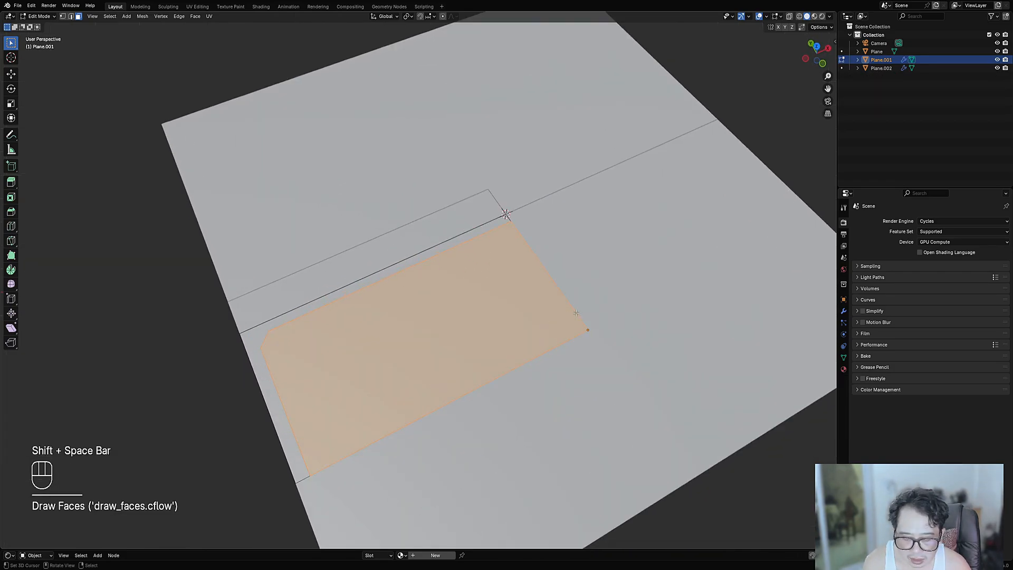
- Inset the new face into a seam border and view the panel from the top
{"action": "key", "text": "i"}
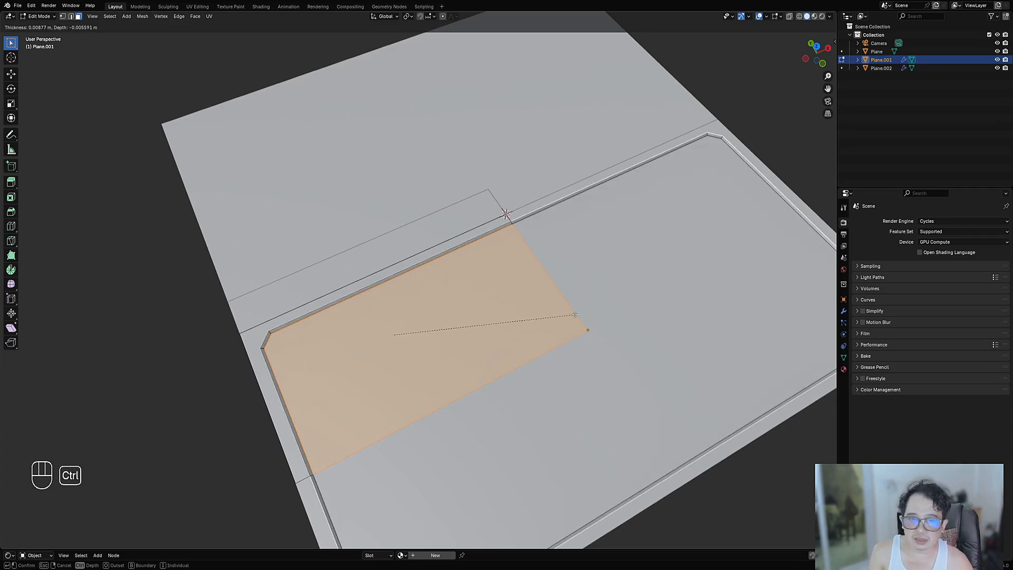
{"action": "left_click", "coordinate": [574, 314]}
{"action": "scroll", "coordinate": [575, 315], "scroll_direction": "down", "scroll_amount": 4}
{"action": "key", "text": "KP_7"}
- Select the inner inset face of the groove in edit mode
{"action": "key", "text": "Tab"}
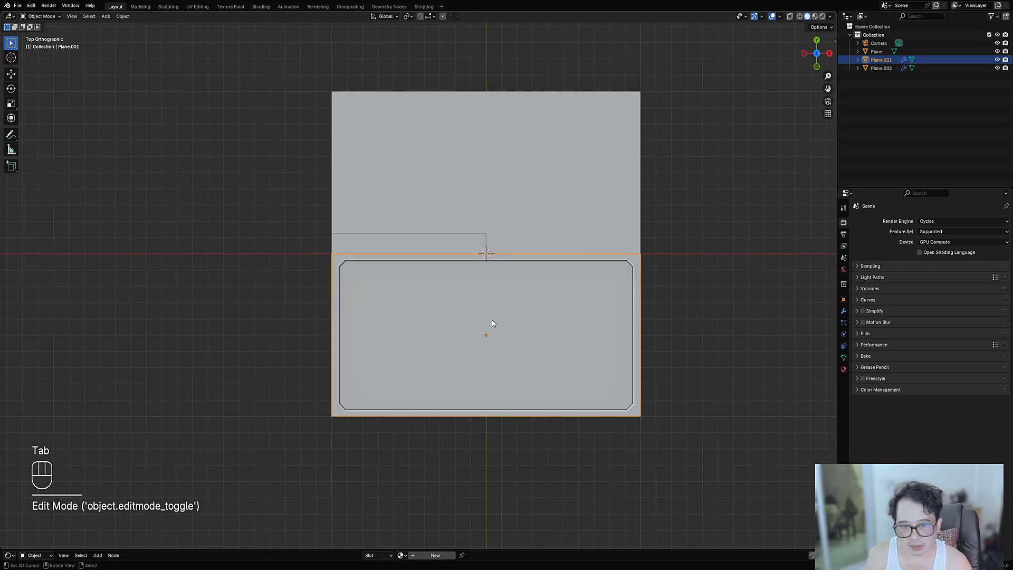
{"action": "key", "text": "Tab"}
{"action": "scroll", "coordinate": [450, 294], "scroll_direction": "up", "scroll_amount": 2}
{"action": "right_click", "coordinate": [375, 293]}
{"action": "middle_click_drag", "start_coordinate": [367, 292], "coordinate": [371, 330], "text": "shift"}
{"action": "scroll", "coordinate": [406, 333], "scroll_direction": "up", "scroll_amount": 1}
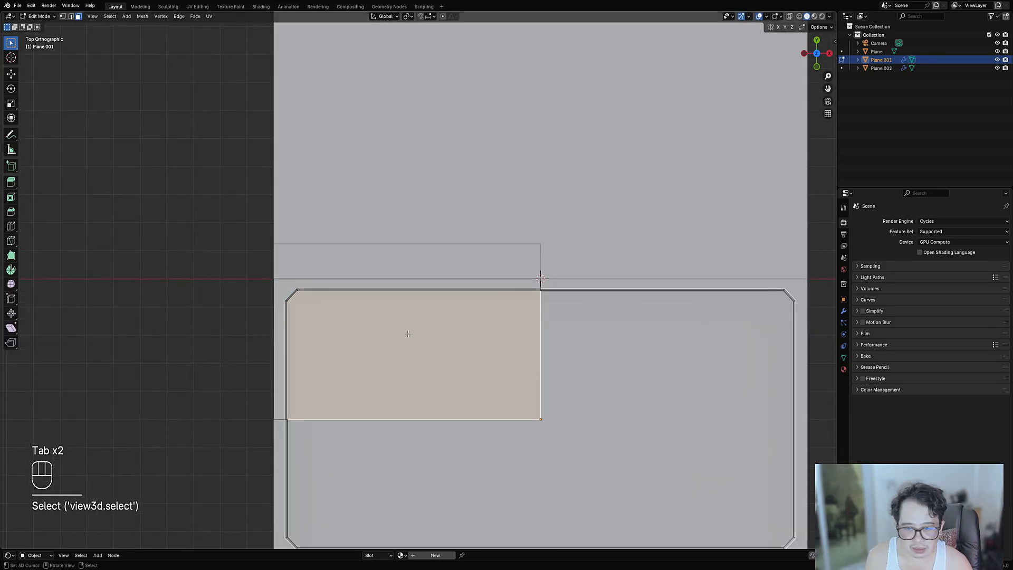
{"action": "mouse_move", "coordinate": [439, 368]}
{"action": "middle_mouse_down"}
{"action": "mouse_move", "coordinate": [451, 324]}
{"action": "mouse_move", "coordinate": [447, 359]}
{"action": "middle_mouse_up"}
- Draw a strip face, inset it and sink it into a recess
{"action": "key", "text": "ctrl+shift+x"}
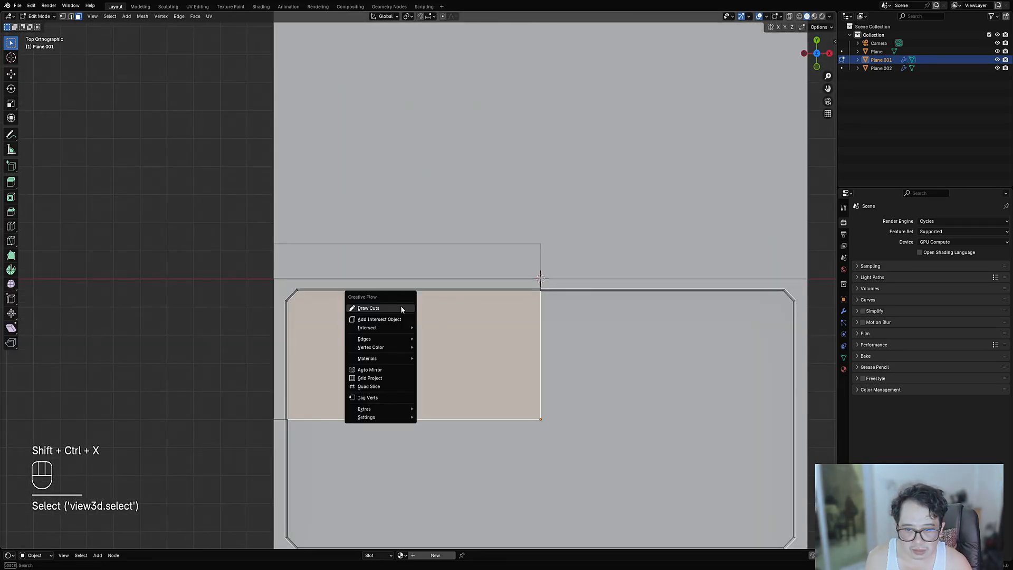
{"action": "left_click", "coordinate": [401, 308]}
{"action": "key", "text": "2"}
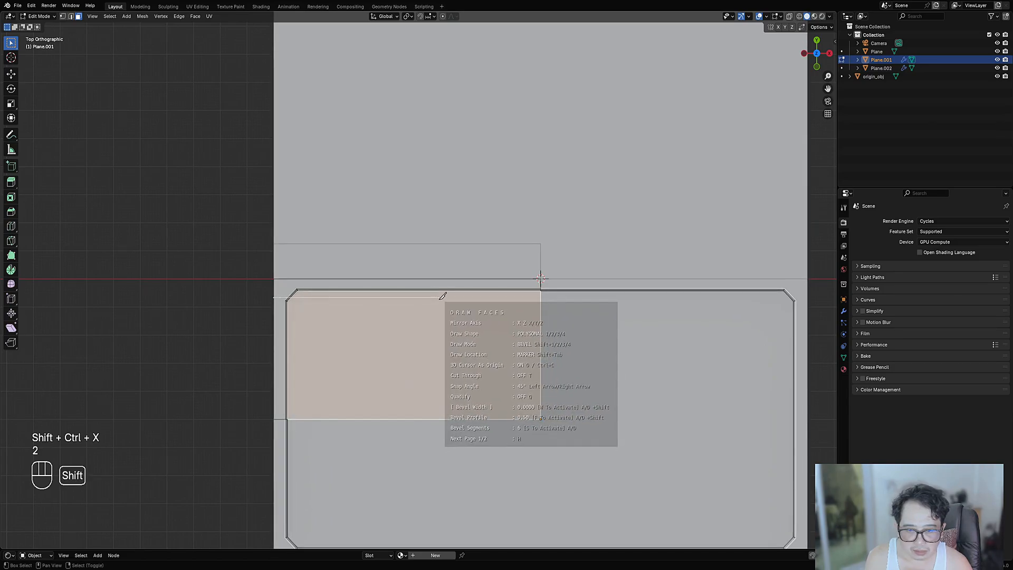
{"action": "key", "text": "shift+space"}
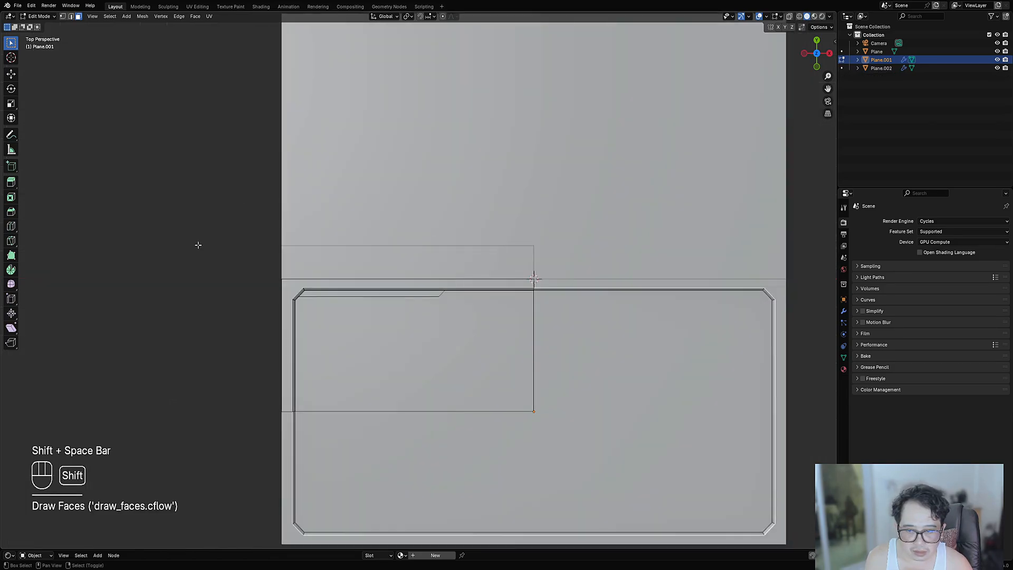
{"action": "middle_click_drag", "start_coordinate": [198, 245], "coordinate": [439, 312]}
{"action": "key", "text": "i"}
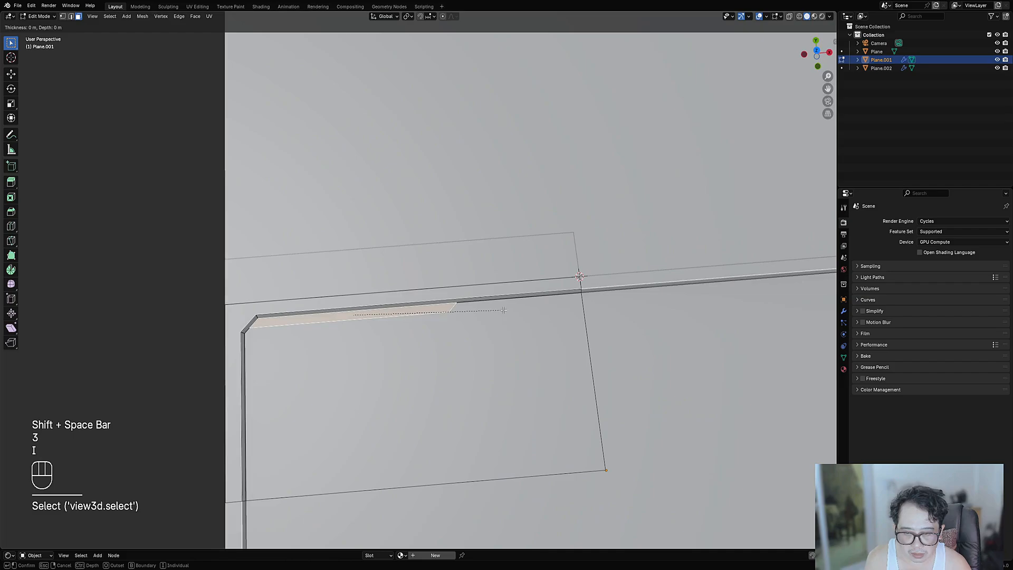
{"action": "left_click", "coordinate": [502, 310]}
{"action": "key", "text": "alt+s"}
{"action": "left_click", "coordinate": [498, 312]}
- Draw a small mirrored box face on the upper seam
{"action": "key", "text": "Tab"}
{"action": "mouse_move", "coordinate": [499, 312]}
{"action": "middle_mouse_down", "text": "alt"}
{"action": "mouse_move", "coordinate": [498, 324]}
{"action": "mouse_move", "coordinate": [396, 326]}
{"action": "middle_mouse_up", "text": "alt"}
{"action": "key", "text": "Tab"}
{"action": "left_click", "coordinate": [455, 322]}
{"action": "scroll", "coordinate": [417, 304], "scroll_direction": "up", "scroll_amount": 4}
{"action": "key", "text": "ctrl+shift+x"}
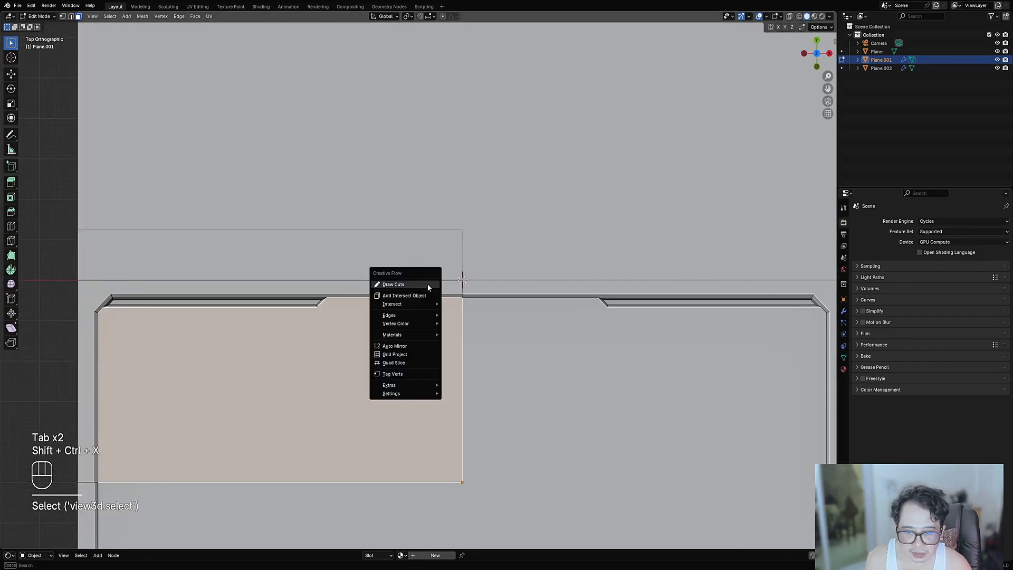
{"action": "left_click", "coordinate": [429, 286]}
{"action": "key", "text": "1"}
{"action": "mouse_move", "coordinate": [362, 284]}
{"action": "left_mouse_down"}
{"action": "mouse_move", "coordinate": [379, 304]}
{"action": "mouse_move", "coordinate": [404, 308]}
{"action": "left_mouse_up"}
{"action": "key", "text": "space"}
- Inset and recess the box face, then shift its edges along Y
{"action": "mouse_move", "coordinate": [402, 323]}
{"action": "middle_mouse_down"}
{"action": "mouse_move", "coordinate": [464, 315]}
{"action": "mouse_move", "coordinate": [486, 350]}
{"action": "mouse_move", "coordinate": [507, 319]}
{"action": "middle_mouse_up"}
{"action": "scroll", "coordinate": [451, 331], "scroll_direction": "up", "scroll_amount": 3}
{"action": "key", "text": "i"}
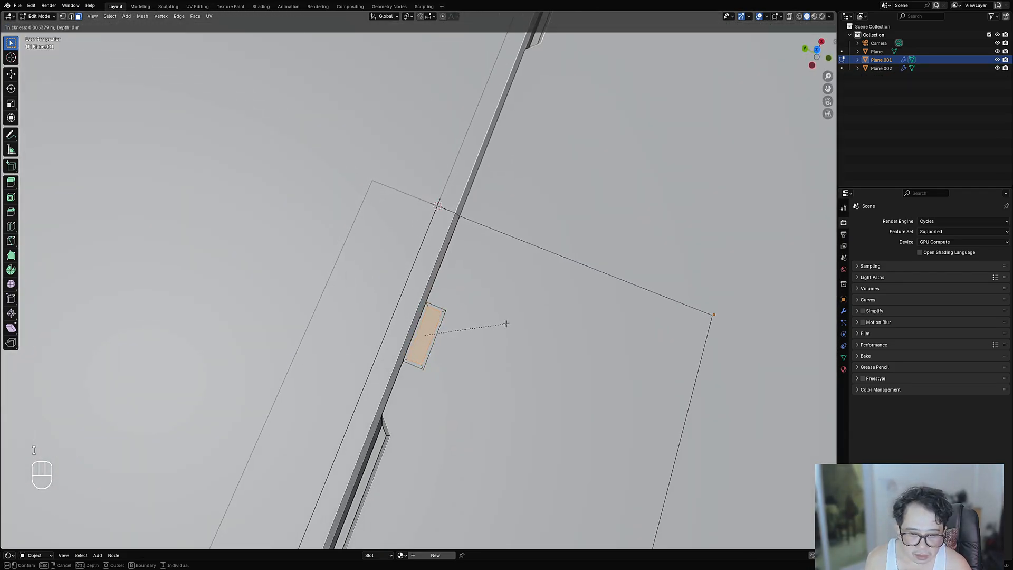
{"action": "left_click", "coordinate": [506, 324]}
{"action": "key", "text": "alt+s"}
{"action": "left_click", "coordinate": [485, 327]}
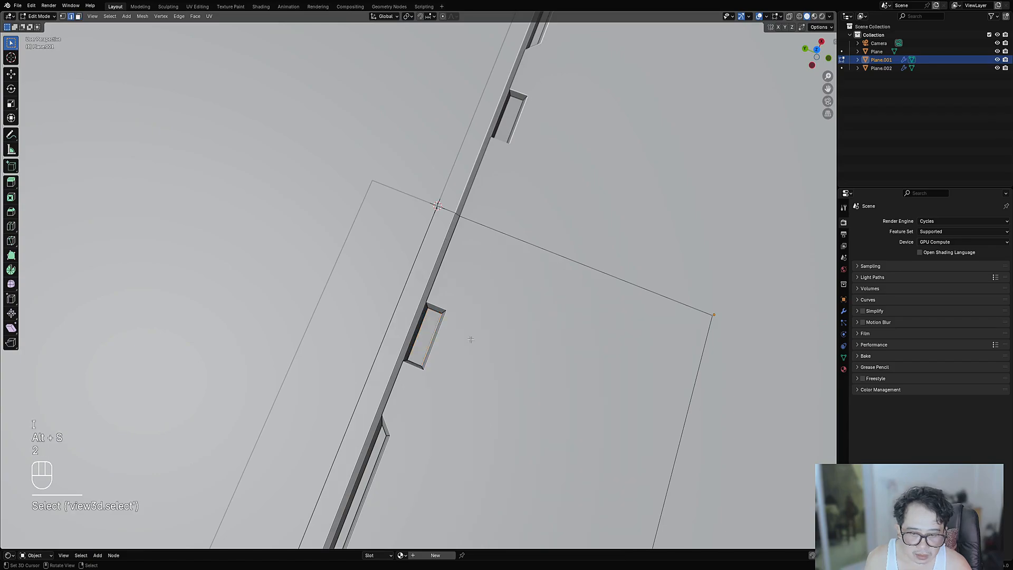
{"action": "key", "text": "g"}
{"action": "key", "text": "y"}
{"action": "left_click", "coordinate": [464, 336]}
- Draw a small box face inside the notch from the top view
{"action": "key", "text": "Tab"}
{"action": "scroll", "coordinate": [491, 340], "scroll_direction": "down", "scroll_amount": 4}
{"action": "middle_click_drag", "start_coordinate": [506, 342], "coordinate": [448, 365], "text": "alt"}
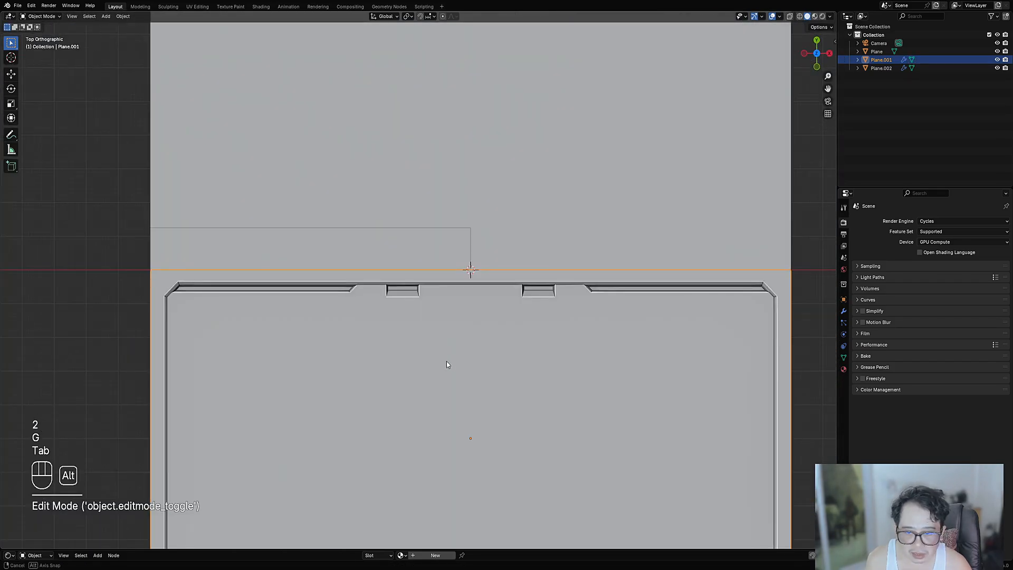
{"action": "key", "text": "Tab"}
{"action": "scroll", "coordinate": [414, 296], "scroll_direction": "up", "scroll_amount": 4}
{"action": "key", "text": "ctrl+shift+x"}
{"action": "left_click", "coordinate": [432, 289]}
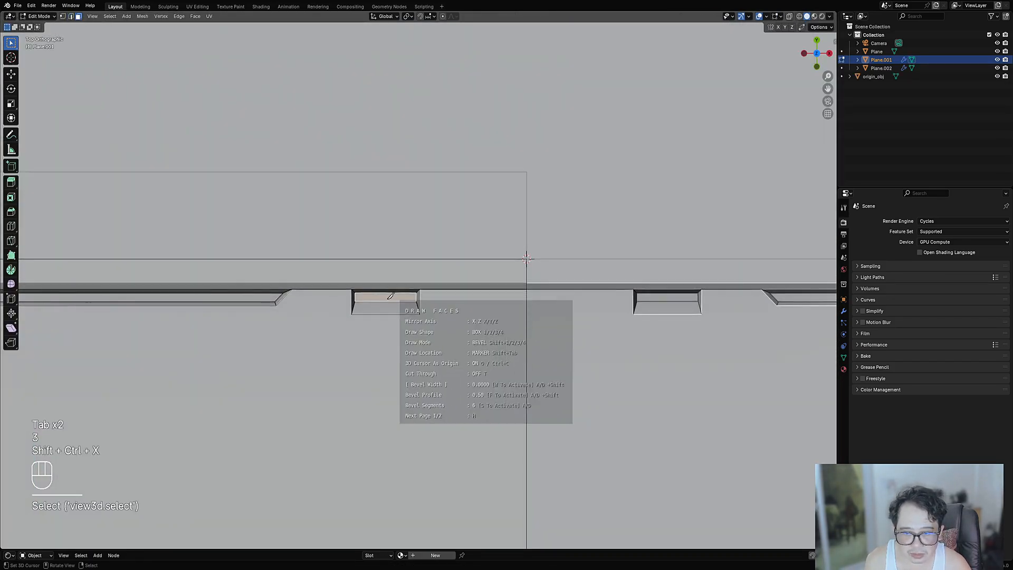
{"action": "left_click", "coordinate": [360, 272]}
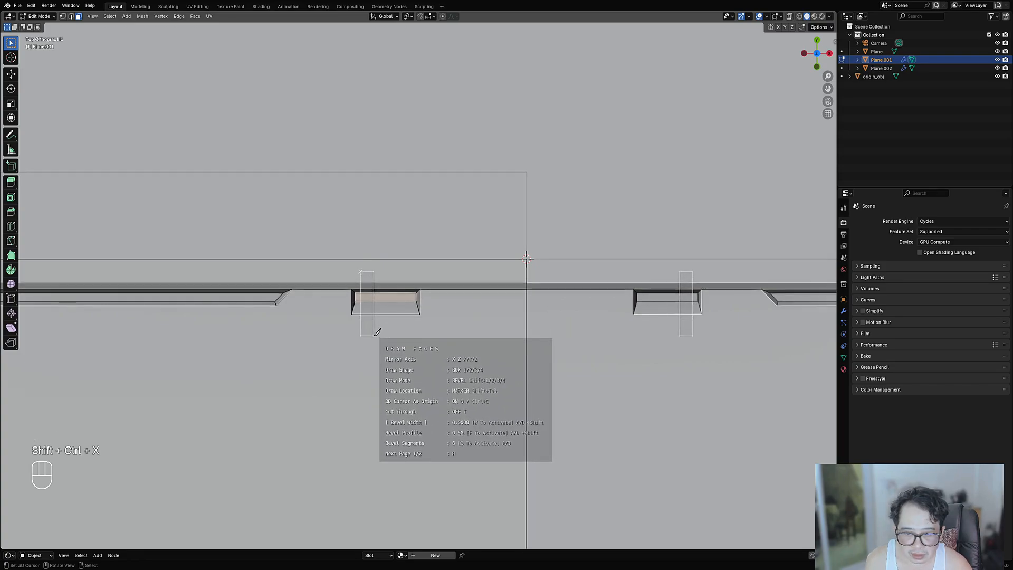
{"action": "key", "text": "space"}
- Inset the small notch face and sink it into a recess
{"action": "middle_click_drag", "start_coordinate": [375, 336], "coordinate": [473, 286]}
{"action": "key", "text": "i"}
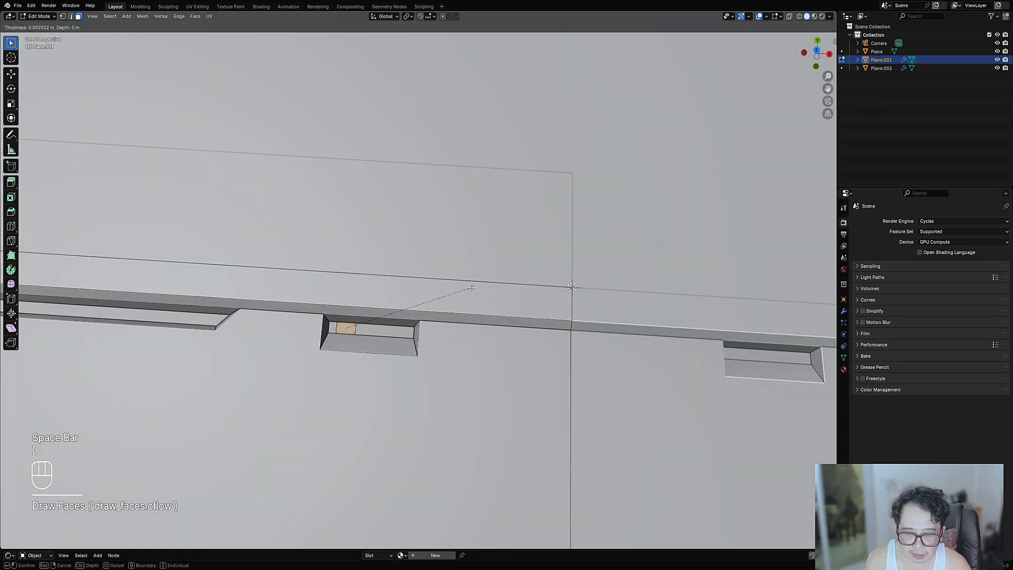
{"action": "left_click", "coordinate": [471, 288]}
{"action": "key", "text": "alt+s"}
{"action": "left_click", "coordinate": [473, 294]}
- Return to the top view and select the panel's upper-left face
{"action": "scroll", "coordinate": [465, 296], "scroll_direction": "down", "scroll_amount": 5}
{"action": "key", "text": "Tab"}
{"action": "middle_click_drag", "start_coordinate": [388, 312], "coordinate": [392, 341], "text": "alt"}
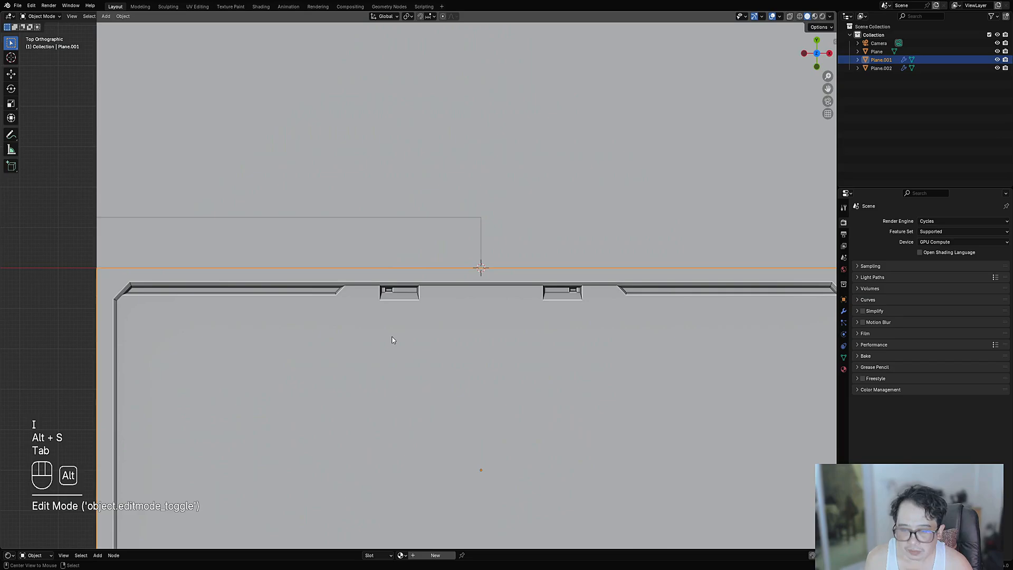
{"action": "scroll", "coordinate": [391, 340], "scroll_direction": "down", "scroll_amount": 4}
{"action": "key", "text": "Tab"}
{"action": "left_click", "coordinate": [385, 344]}
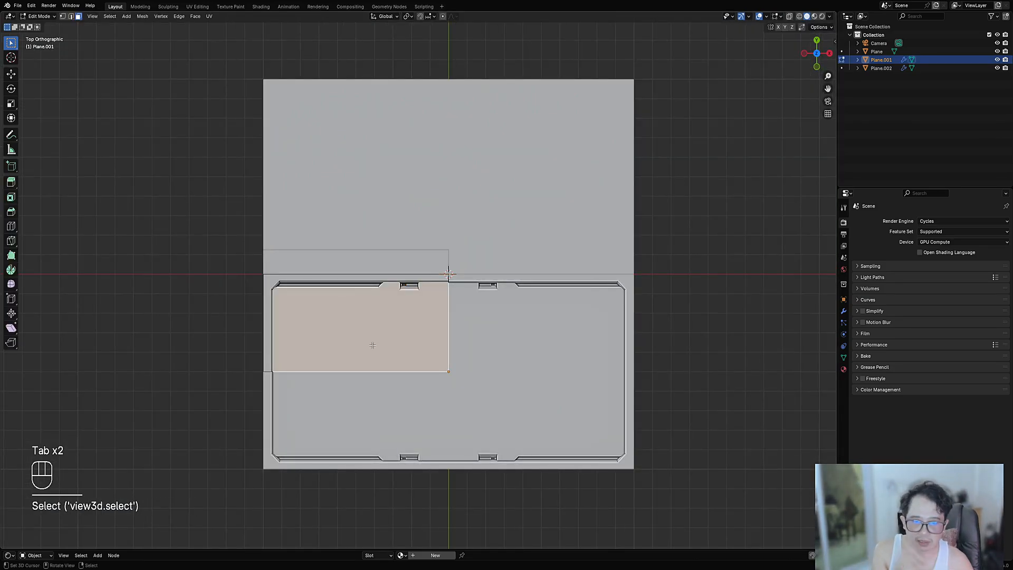
- Draw a polygon face outlining the inner left panel with a chamfered top-left corner
{"action": "scroll", "coordinate": [348, 336], "scroll_direction": "up", "scroll_amount": 3}
{"action": "key", "text": "ctrl+shift+x"}
{"action": "left_click", "coordinate": [319, 336]}
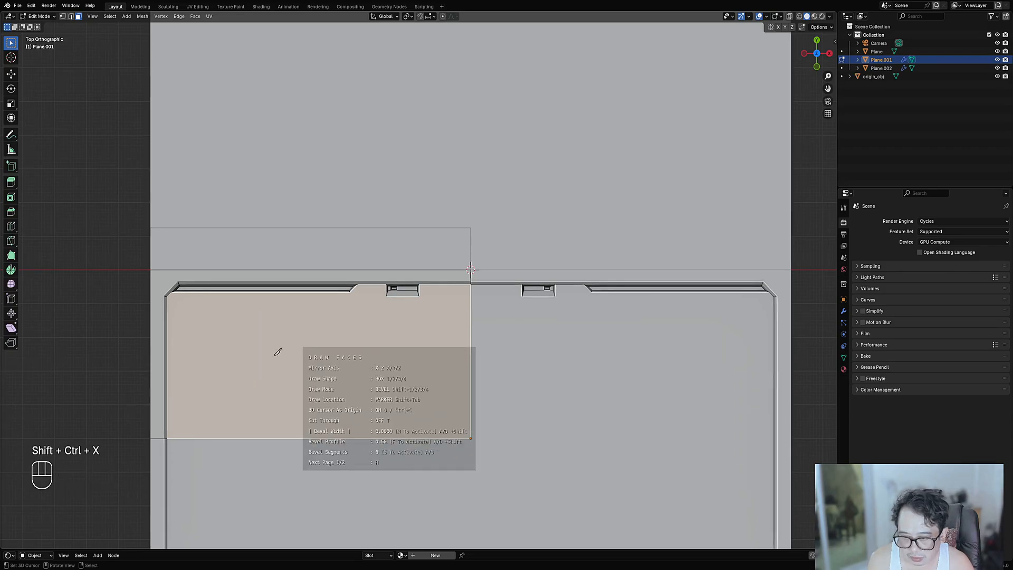
{"action": "key", "text": "2"}
{"action": "left_click", "coordinate": [172, 449]}
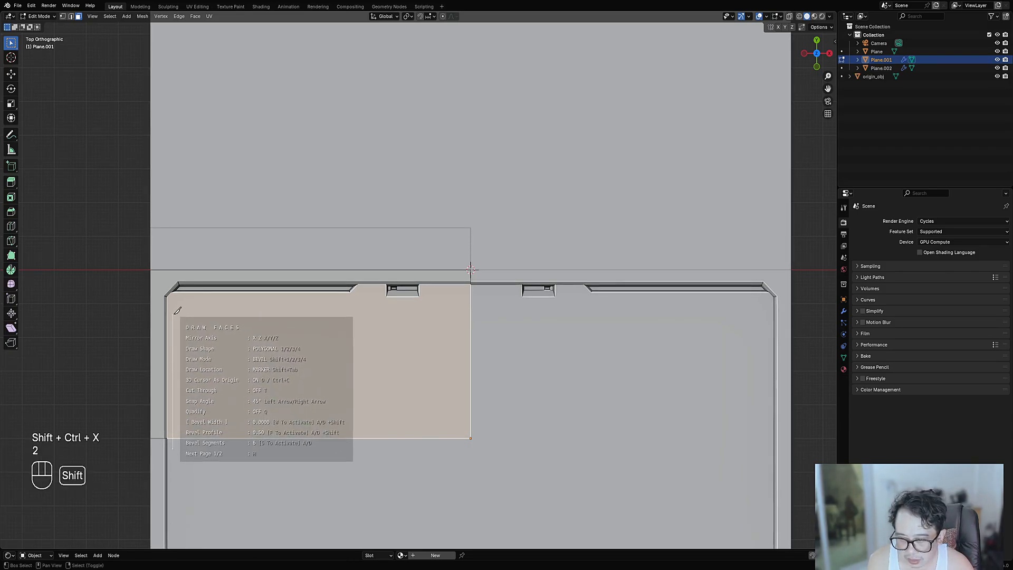
{"action": "left_click", "coordinate": [173, 312]}
{"action": "left_click", "coordinate": [182, 303], "text": "shift"}
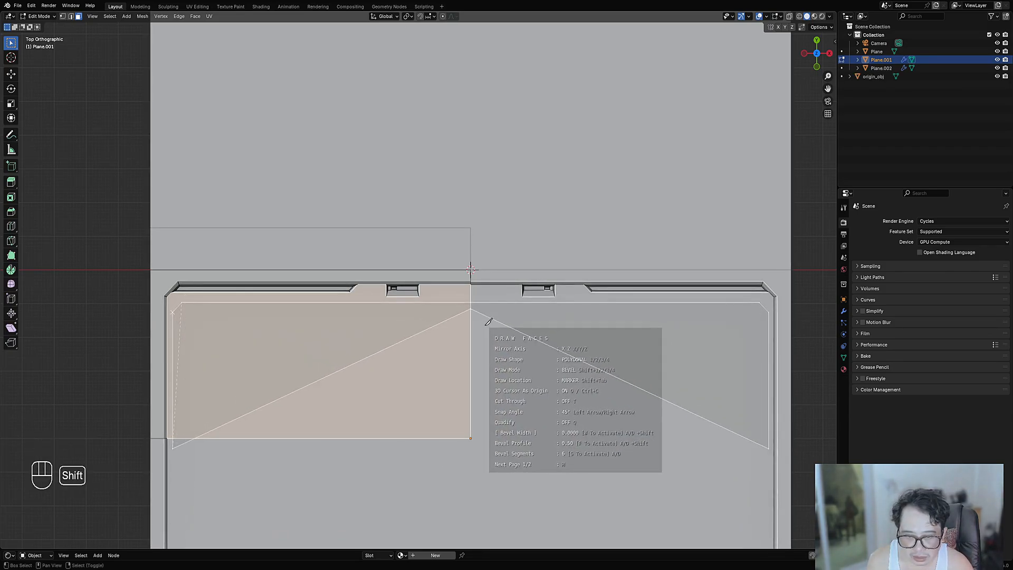
{"action": "left_click", "coordinate": [486, 320], "text": "shift"}
{"action": "left_click", "coordinate": [471, 480], "text": "shift"}
{"action": "key", "text": "space"}
- Inset the new panel face and shrink/fatten it twice to recess the border
{"action": "scroll", "coordinate": [364, 422], "scroll_direction": "down", "scroll_amount": 4}
{"action": "key", "text": "3"}
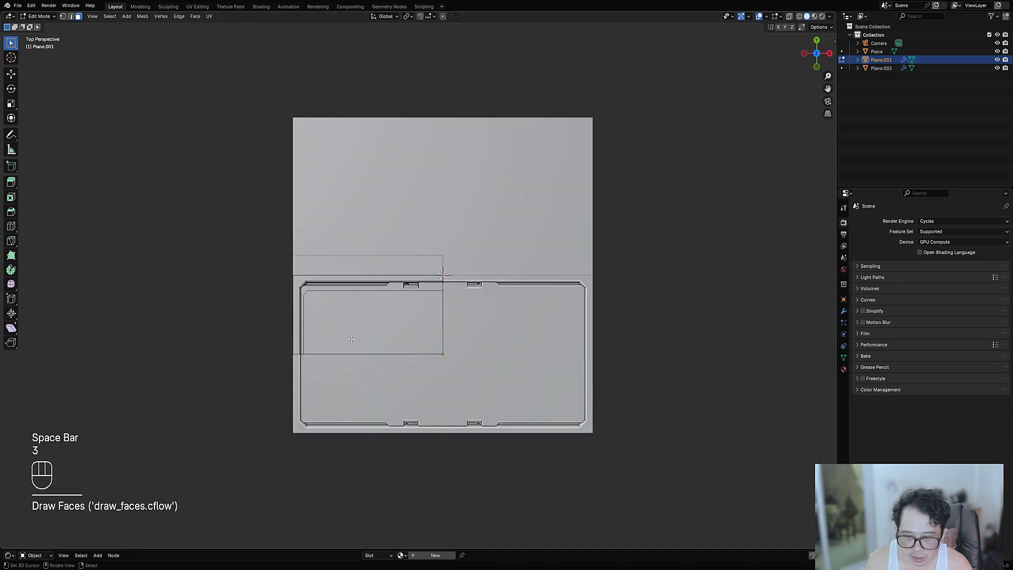
{"action": "left_click", "coordinate": [394, 327]}
{"action": "scroll", "coordinate": [517, 341], "scroll_direction": "up", "scroll_amount": 3}
{"action": "key", "text": "i"}
{"action": "left_click", "coordinate": [514, 335]}
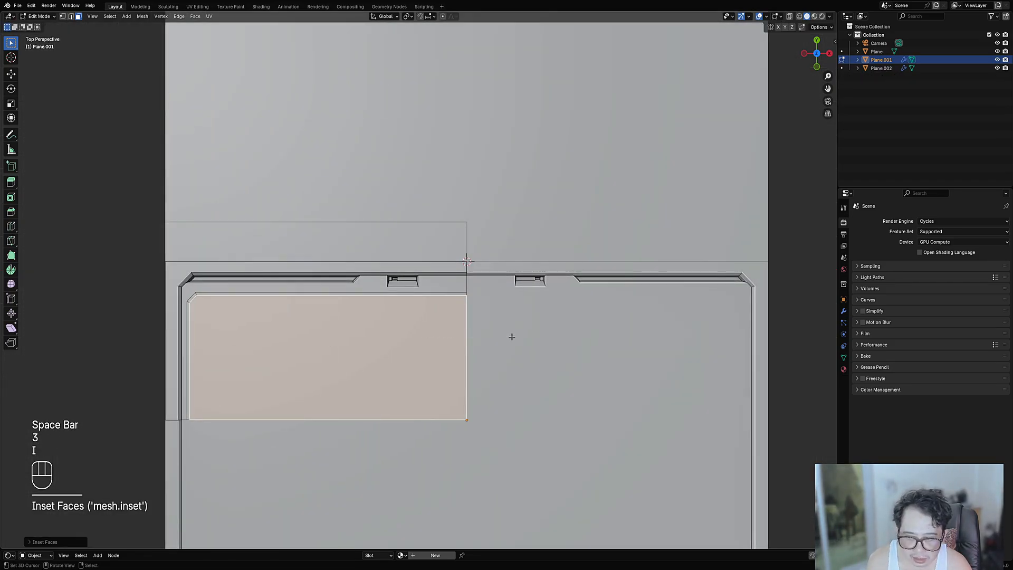
{"action": "key", "text": "alt+s"}
{"action": "left_click", "coordinate": [511, 338]}
{"action": "key", "text": "alt+s"}
{"action": "left_click", "coordinate": [511, 342]}
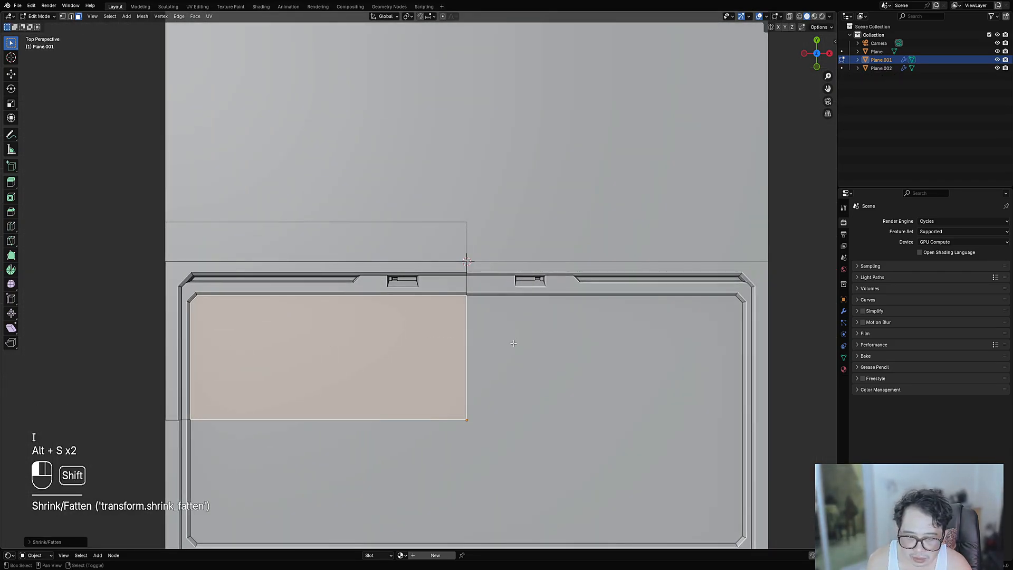
- Re-enter Edit Mode on Plane.001 and start a new Draw Faces shape
{"action": "key", "text": "Tab"}
{"action": "scroll", "coordinate": [343, 340], "scroll_direction": "down", "scroll_amount": 5}
{"action": "key", "text": "Tab"}
{"action": "scroll", "coordinate": [343, 337], "scroll_direction": "up", "scroll_amount": 5}
{"action": "key", "text": "ctrl+shift+x"}
{"action": "left_click", "coordinate": [355, 305]}
- Draw a box strip and array it into 16 copies at Offset X 19.50 across the panel
{"action": "scroll", "coordinate": [344, 305], "scroll_direction": "down", "scroll_amount": 2}
{"action": "middle_click_drag", "start_coordinate": [277, 290], "coordinate": [348, 243], "text": "shift"}
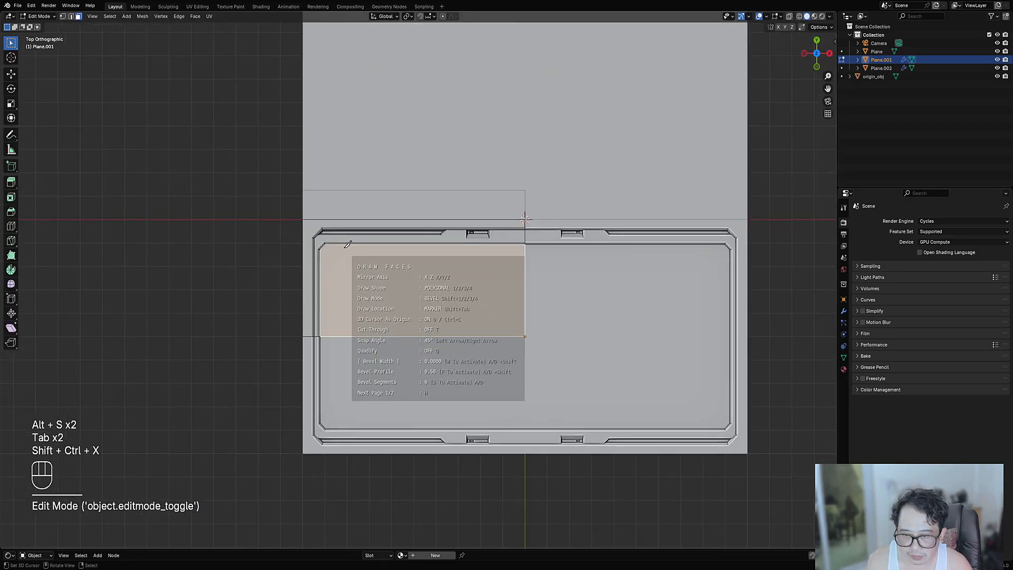
{"action": "key", "text": "1"}
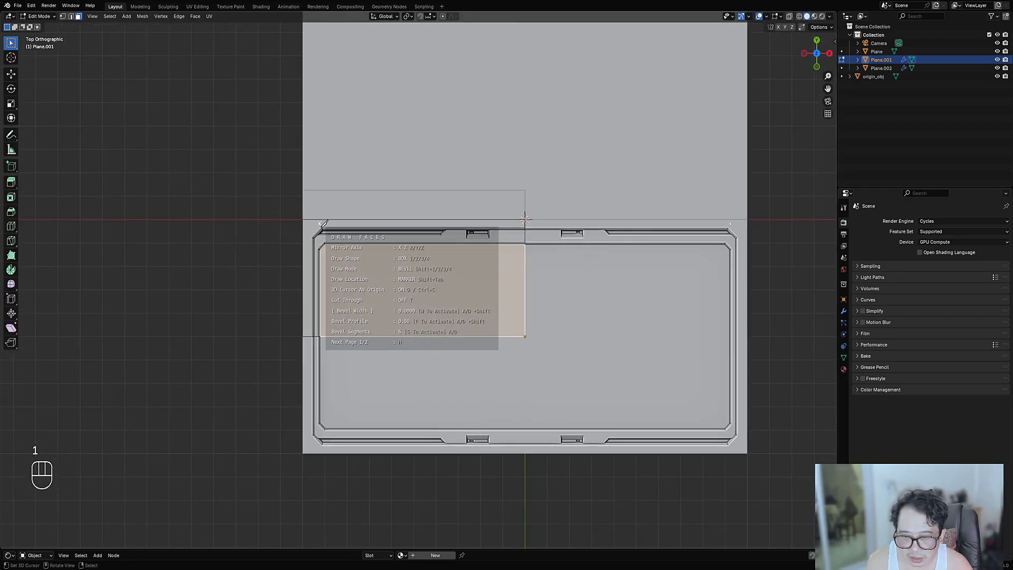
{"action": "left_click", "coordinate": [319, 223]}
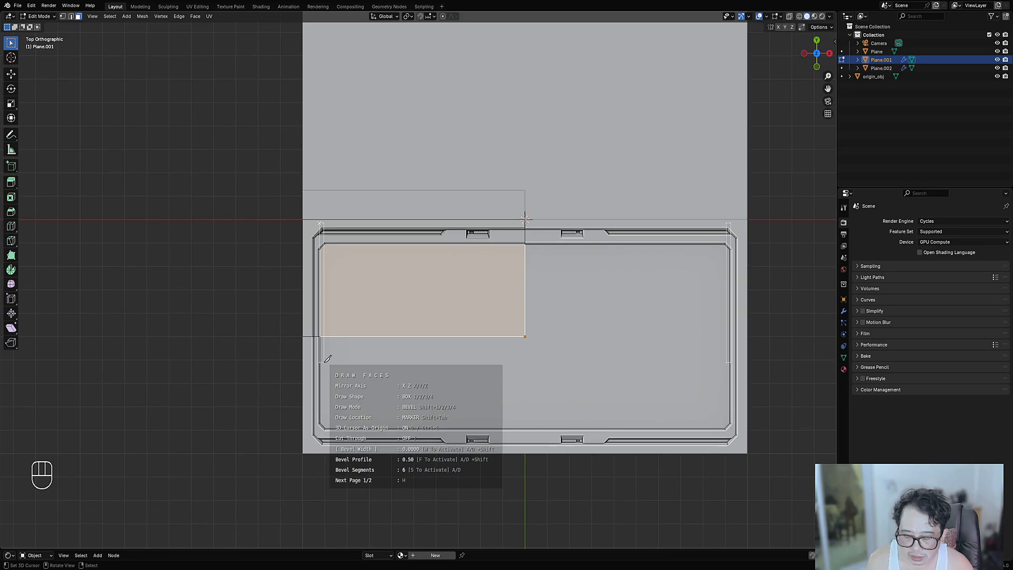
{"action": "key", "text": "g"}
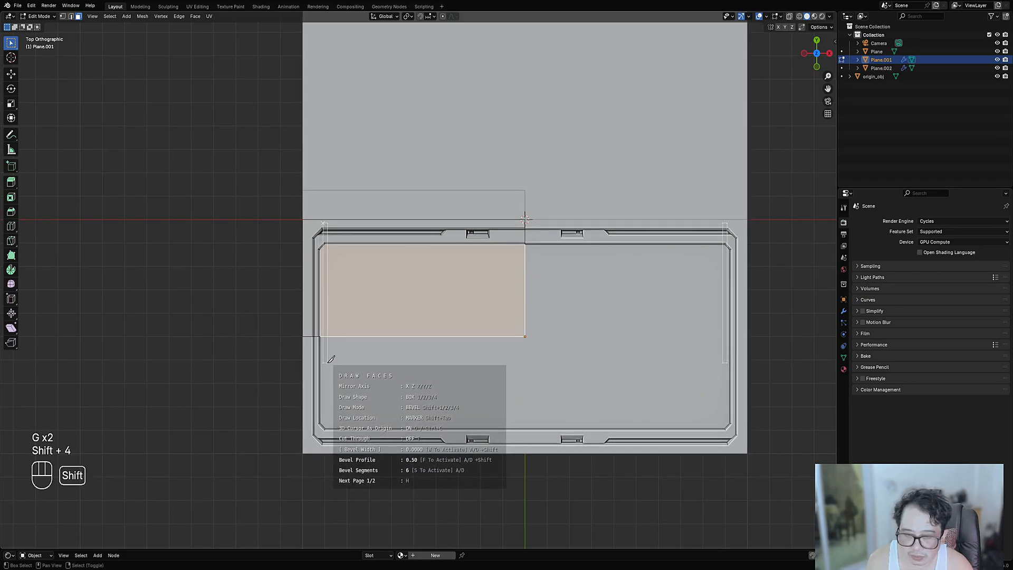
{"action": "key", "text": "d"}
{"action": "key", "text": "alt+d"}
{"action": "key", "text": "alt+d"}
{"action": "key", "text": "alt+d"}
{"action": "key", "text": "alt+d"}
{"action": "key", "text": "d"}
{"action": "key", "text": "d"}
{"action": "key", "text": "d"}
{"action": "key", "text": "d"}
{"action": "key", "text": "d"}
{"action": "key", "text": "d"}
{"action": "key", "text": "d"}
{"action": "key", "text": "d"}
{"action": "key", "text": "d"}
{"action": "key", "text": "d"}
{"action": "key", "text": "d"}
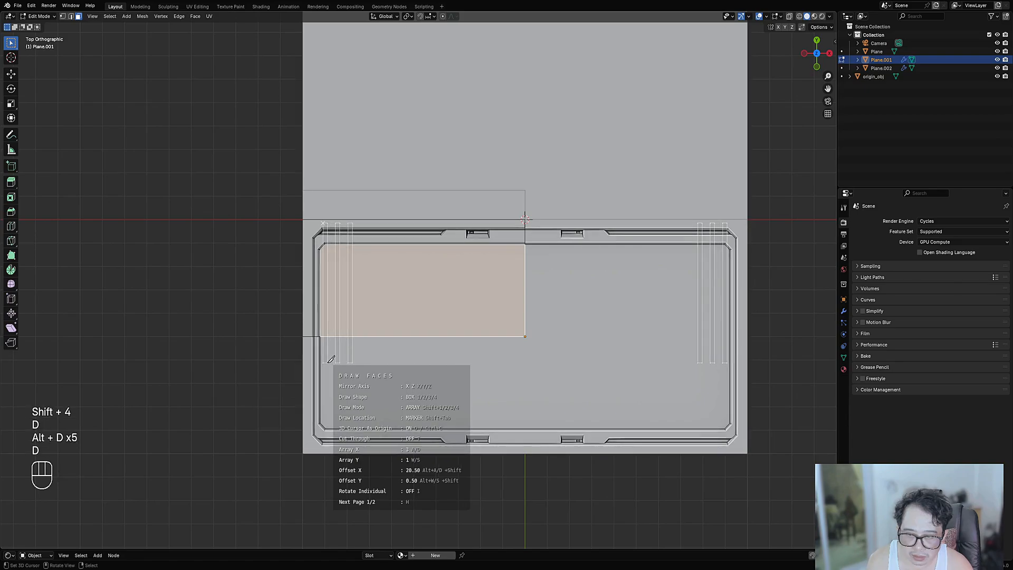
{"action": "key", "text": "d"}
{"action": "key", "text": "d"}
{"action": "key", "text": "d"}
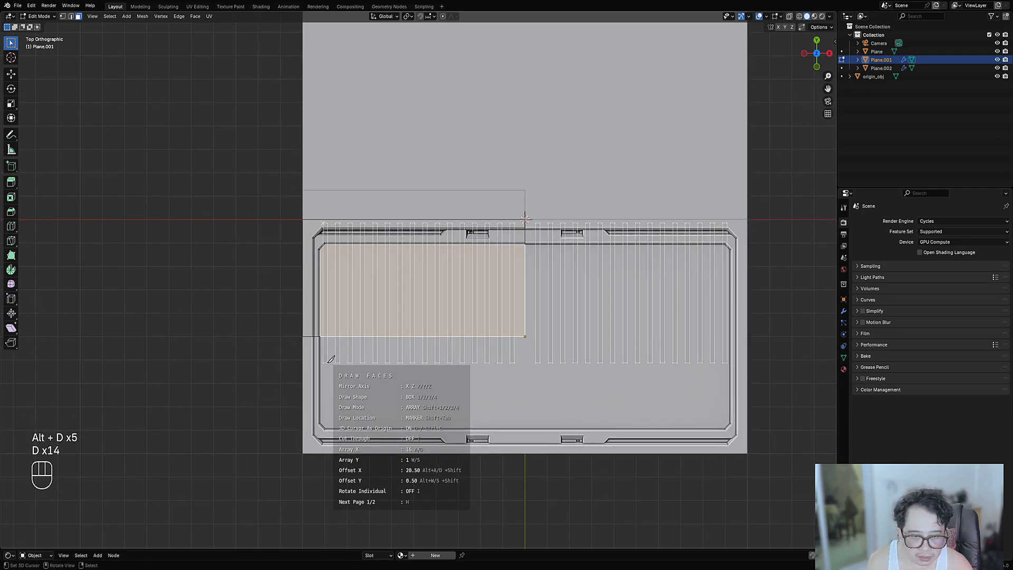
{"action": "key", "text": "shift+alt+a"}
{"action": "key", "text": "shift+alt+a"}
{"action": "key", "text": "shift+alt+a"}
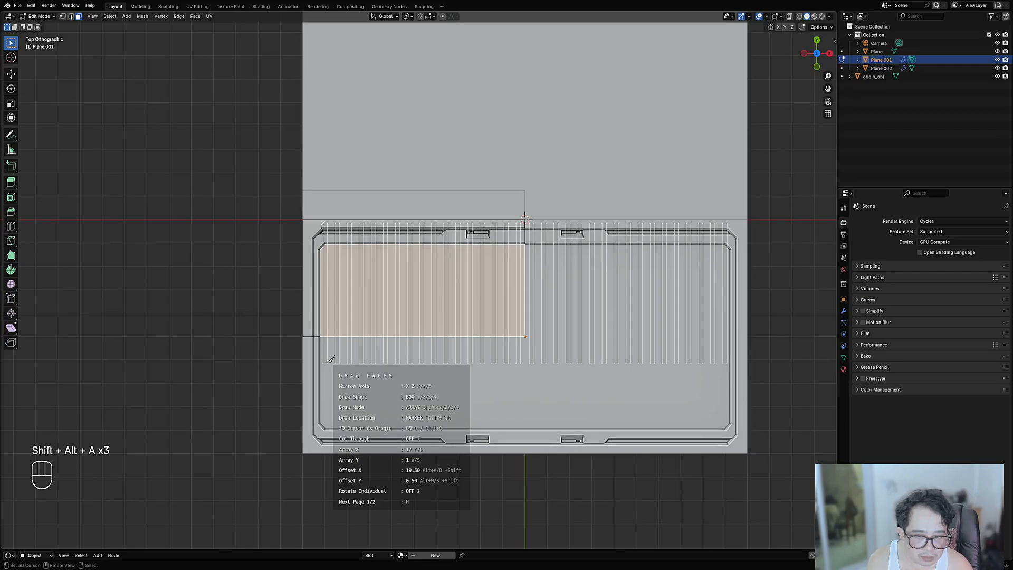
{"action": "key", "text": "space"}
- Inset the strip faces, shrink/fatten them into raised bars, and inspect the ribbed panel
{"action": "scroll", "coordinate": [427, 362], "scroll_direction": "up", "scroll_amount": 3}
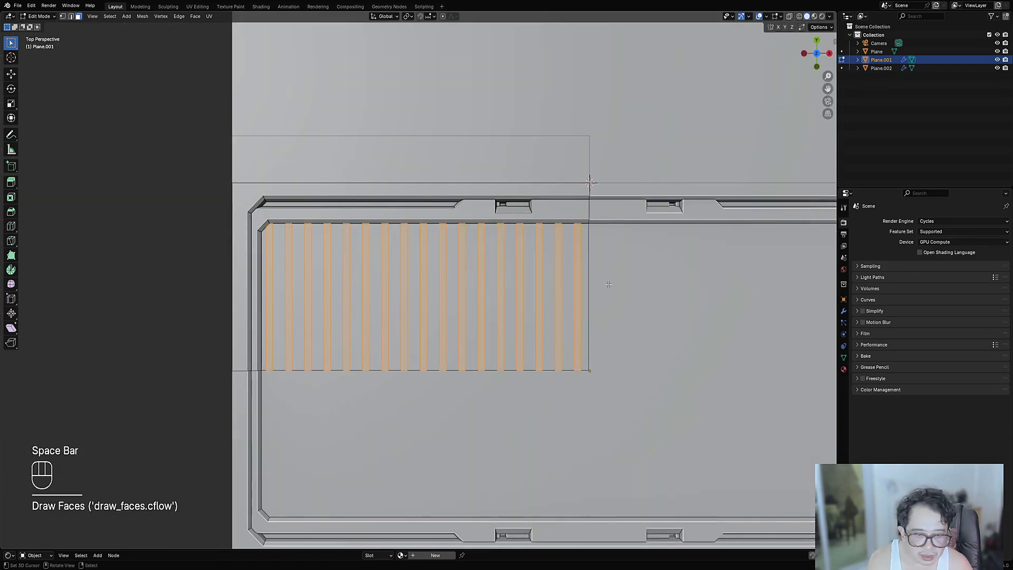
{"action": "key", "text": "i"}
{"action": "left_click", "coordinate": [607, 282]}
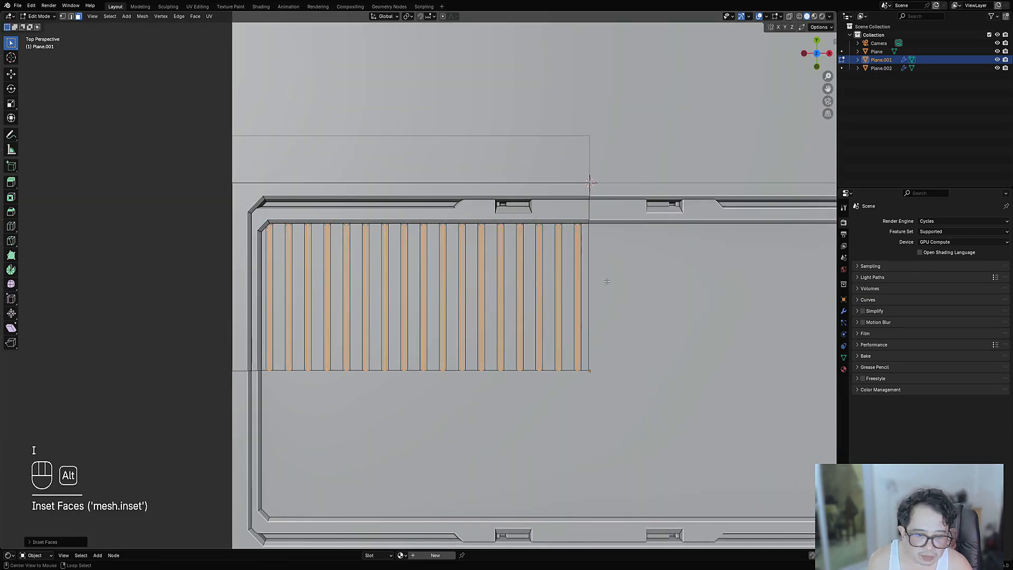
{"action": "key", "text": "alt+s"}
{"action": "left_click", "coordinate": [584, 294]}
{"action": "key", "text": "Tab"}
{"action": "scroll", "coordinate": [467, 345], "scroll_direction": "down", "scroll_amount": 6}
{"action": "middle_click_drag", "start_coordinate": [466, 345], "coordinate": [460, 262]}
{"action": "scroll", "coordinate": [460, 260], "scroll_direction": "up", "scroll_amount": 3}
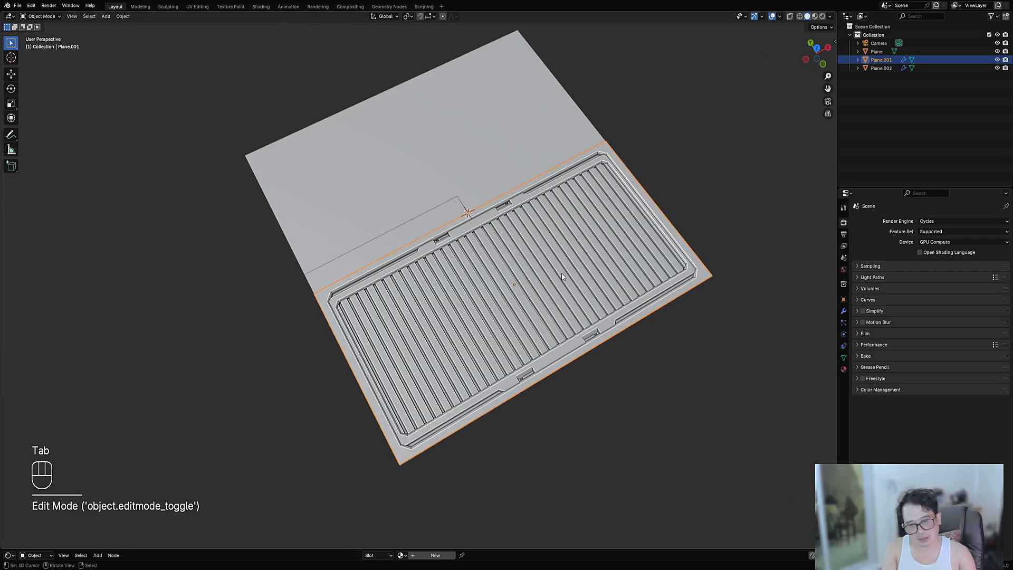
- Return to top orthographic view and enter Edit Mode on Plane.001 with a panel face selected
{"action": "middle_click_drag", "start_coordinate": [562, 277], "coordinate": [532, 297]}
{"action": "middle_click_drag", "start_coordinate": [364, 310], "coordinate": [403, 273], "text": "shift"}
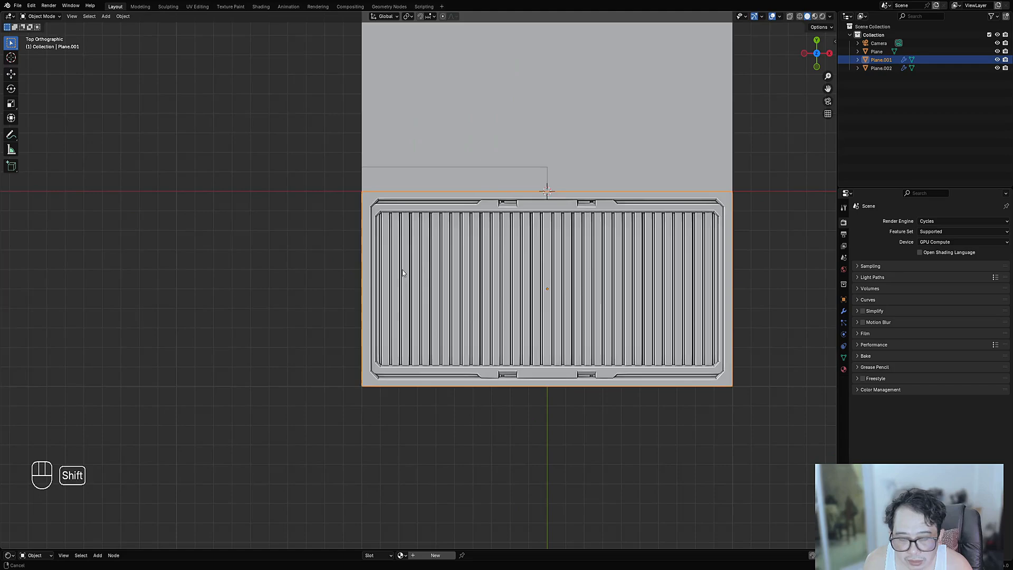
{"action": "scroll", "coordinate": [402, 273], "scroll_direction": "up", "scroll_amount": 1}
{"action": "left_click", "coordinate": [401, 273]}
{"action": "key", "text": "Tab"}
{"action": "key", "text": "alt+a"}
{"action": "left_click", "coordinate": [379, 269], "text": "shift"}
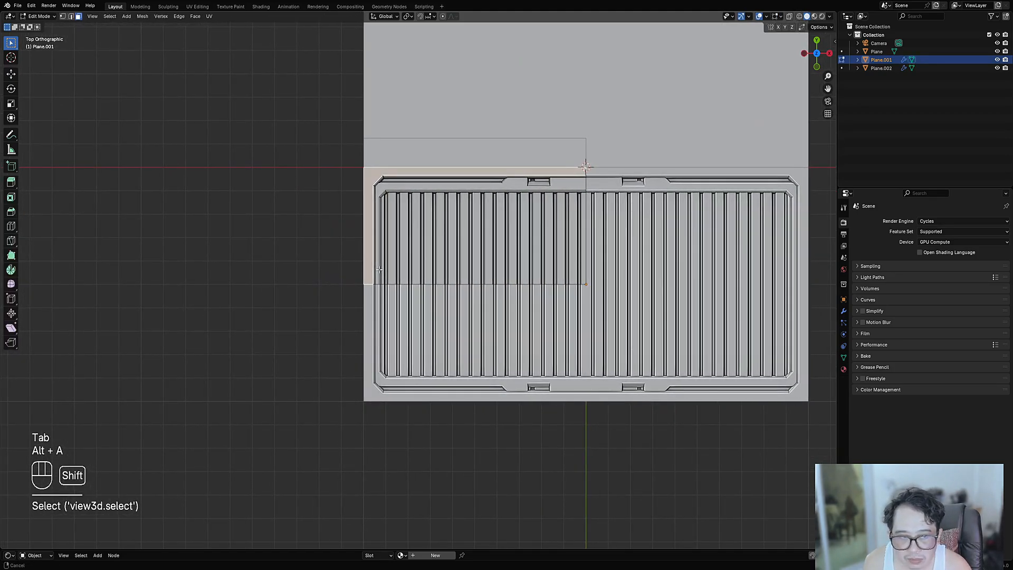
{"action": "scroll", "coordinate": [378, 270], "scroll_direction": "up", "scroll_amount": 3}
- Draw a rounded-corner box slot along the left edge, inset it and sink it inward
{"action": "key", "text": "ctrl+shift+x"}
{"action": "key", "text": "1"}
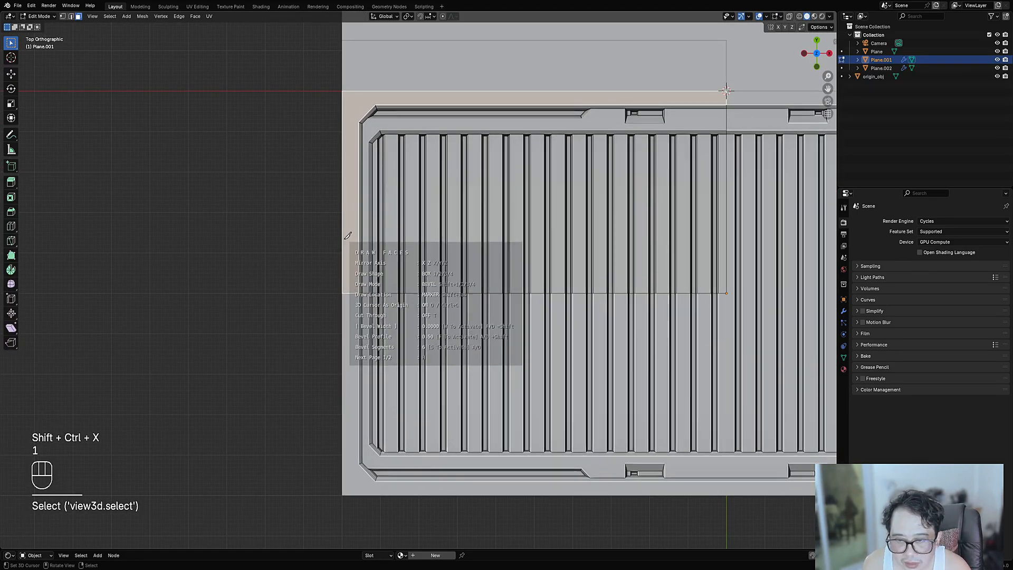
{"action": "left_click_drag", "start_coordinate": [348, 235], "coordinate": [358, 321]}
{"action": "key", "text": "d"}
{"action": "key", "text": "d"}
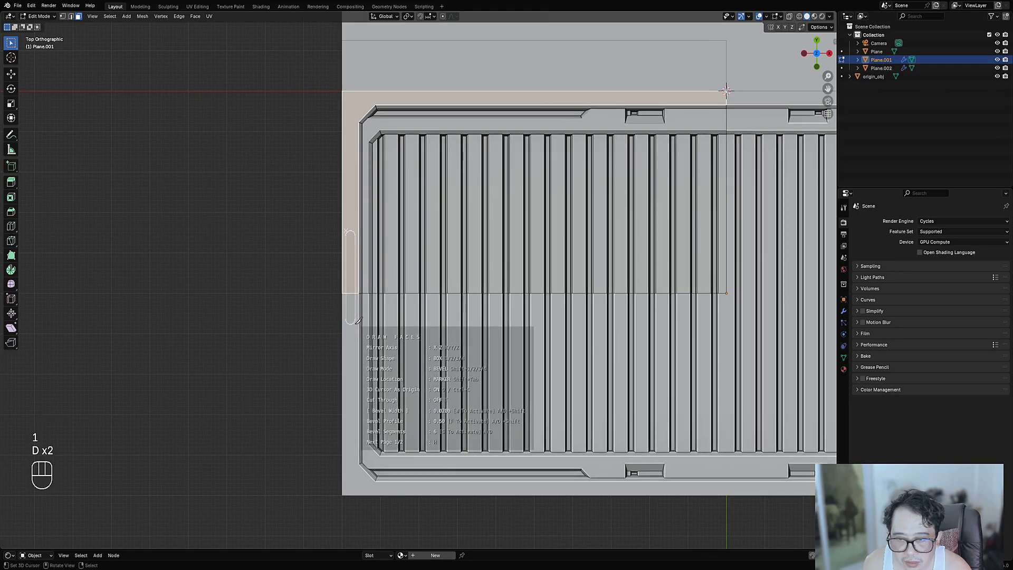
{"action": "key", "text": "space"}
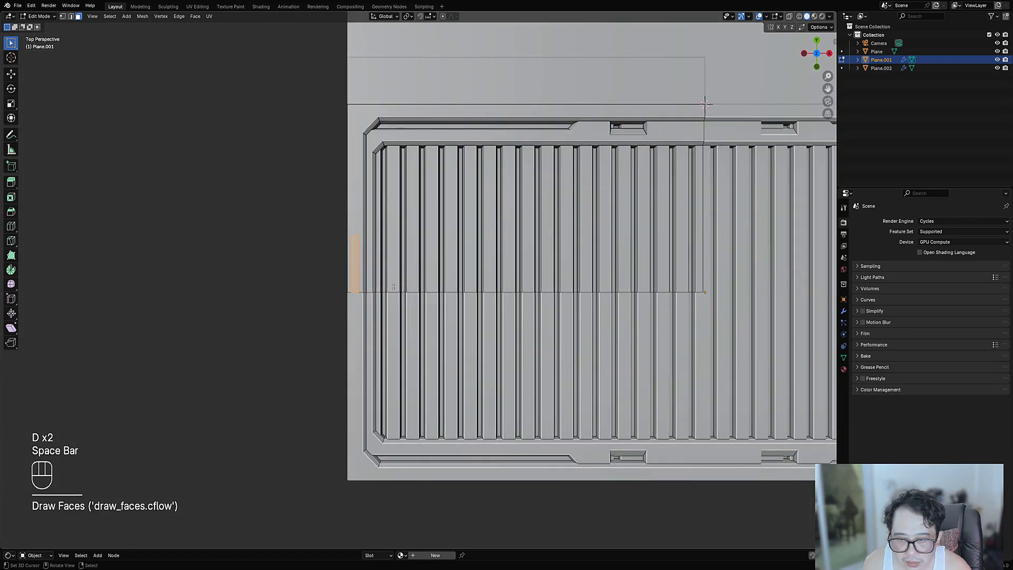
{"action": "left_click", "coordinate": [403, 269]}
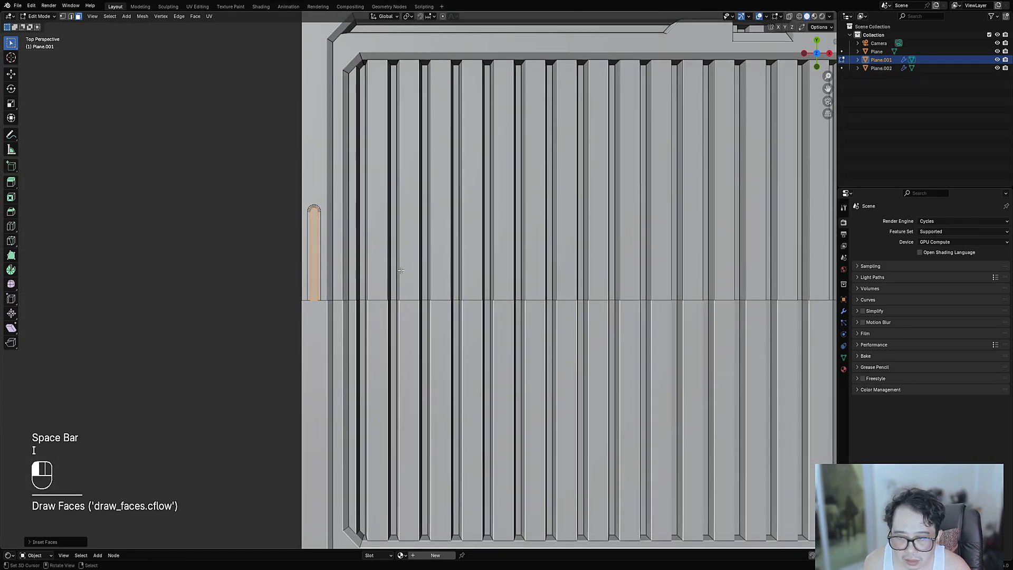
{"action": "key", "text": "alt+s"}
{"action": "left_click", "coordinate": [434, 268]}
{"action": "key", "text": "Tab"}
{"action": "scroll", "coordinate": [436, 267], "scroll_direction": "down", "scroll_amount": 7}
{"action": "middle_click_drag", "start_coordinate": [516, 257], "coordinate": [436, 259], "text": "shift"}
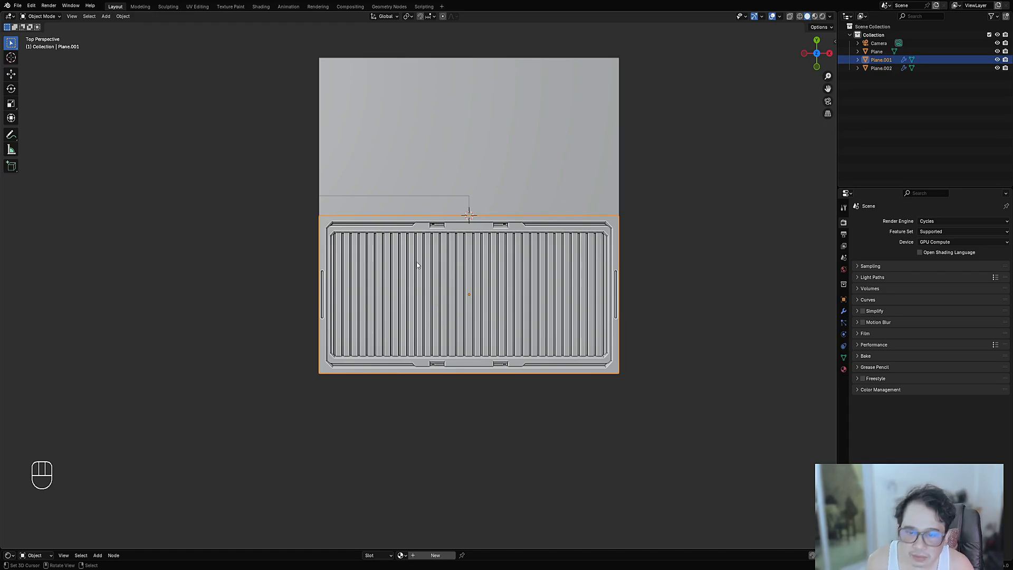
- Add evenly spaced offset edge loops along the ribbed panel's side edge
{"action": "scroll", "coordinate": [416, 258], "scroll_direction": "up", "scroll_amount": 5}
{"action": "scroll", "coordinate": [416, 259], "scroll_direction": "down", "scroll_amount": 1}
{"action": "middle_click_drag", "start_coordinate": [416, 259], "coordinate": [571, 297]}
{"action": "middle_click_drag", "start_coordinate": [629, 387], "coordinate": [611, 353], "text": "shift"}
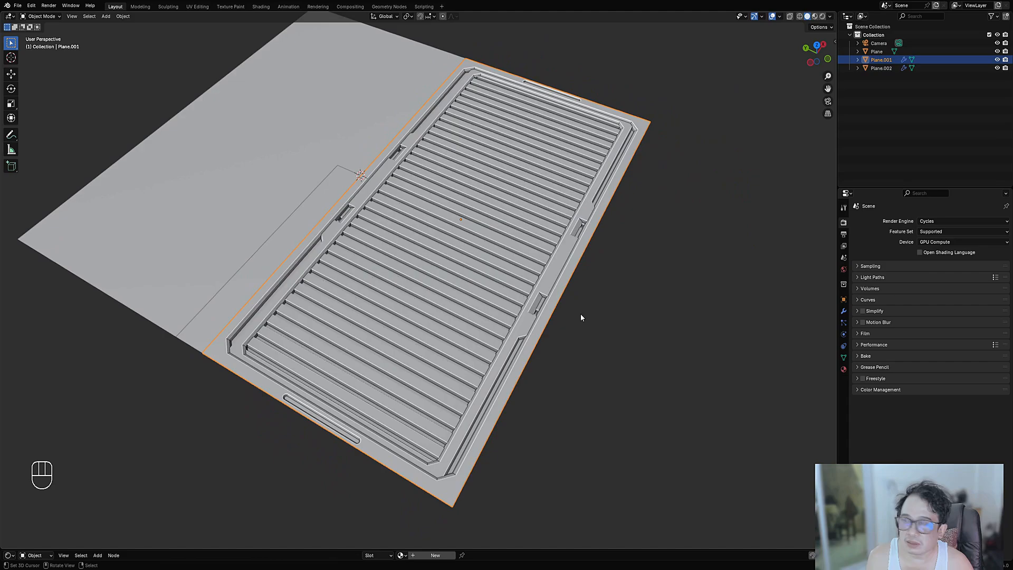
{"action": "key", "text": "Tab"}
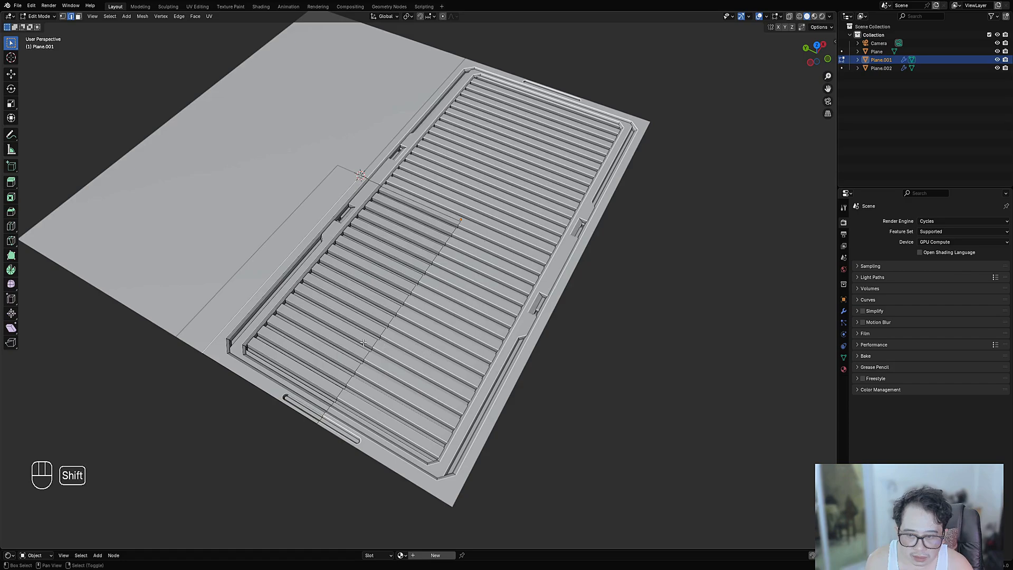
{"action": "scroll", "coordinate": [463, 328], "scroll_direction": "up", "scroll_amount": 2}
{"action": "middle_click_drag", "start_coordinate": [419, 315], "coordinate": [455, 305]}
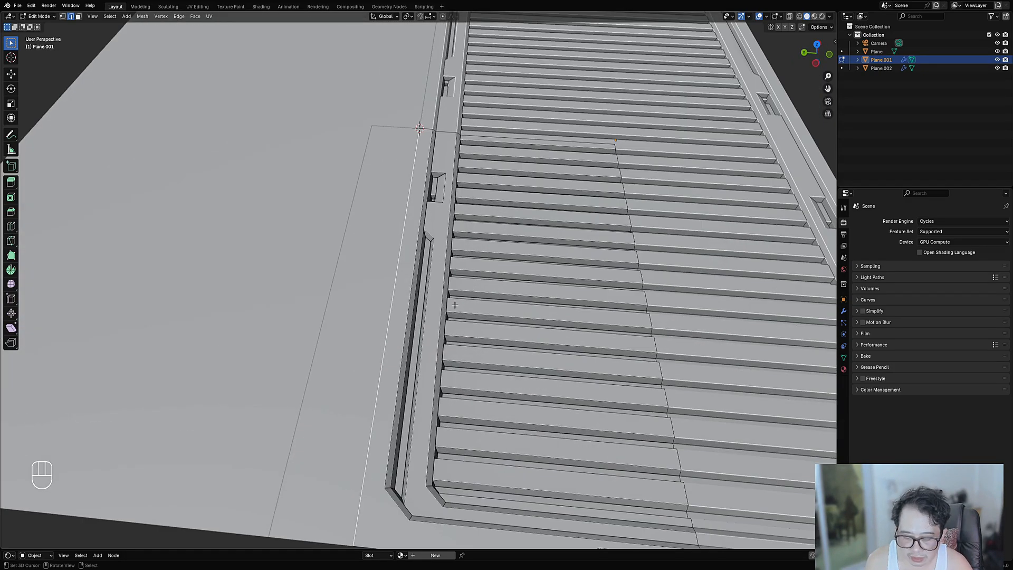
{"action": "key", "text": "ctrl+shift+r"}
{"action": "key", "text": "e"}
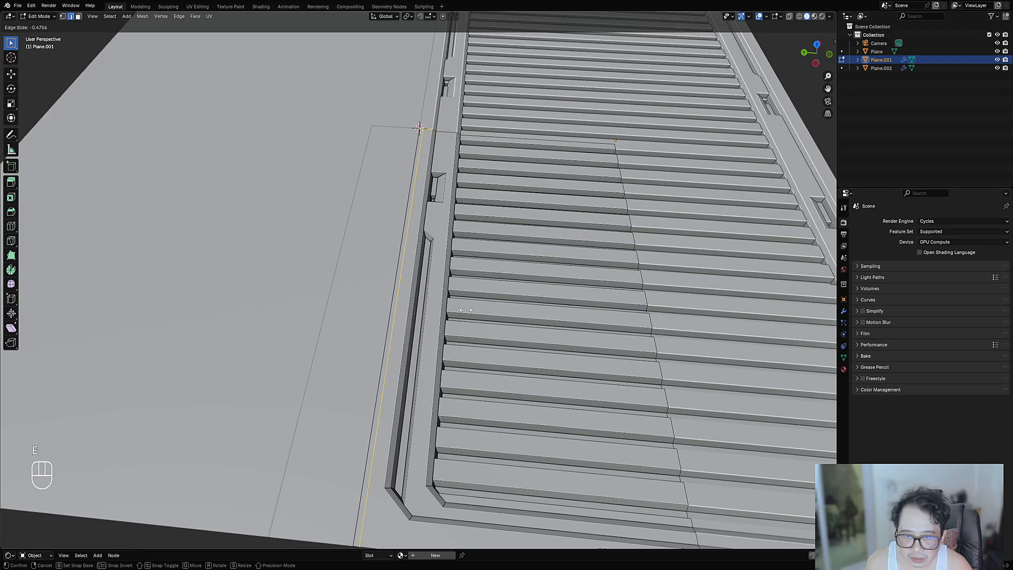
{"action": "left_click", "coordinate": [466, 310]}
- Select an edge along the panel's side and move it
{"action": "left_click", "coordinate": [400, 280]}
{"action": "key", "text": "2"}
{"action": "key", "text": "g"}
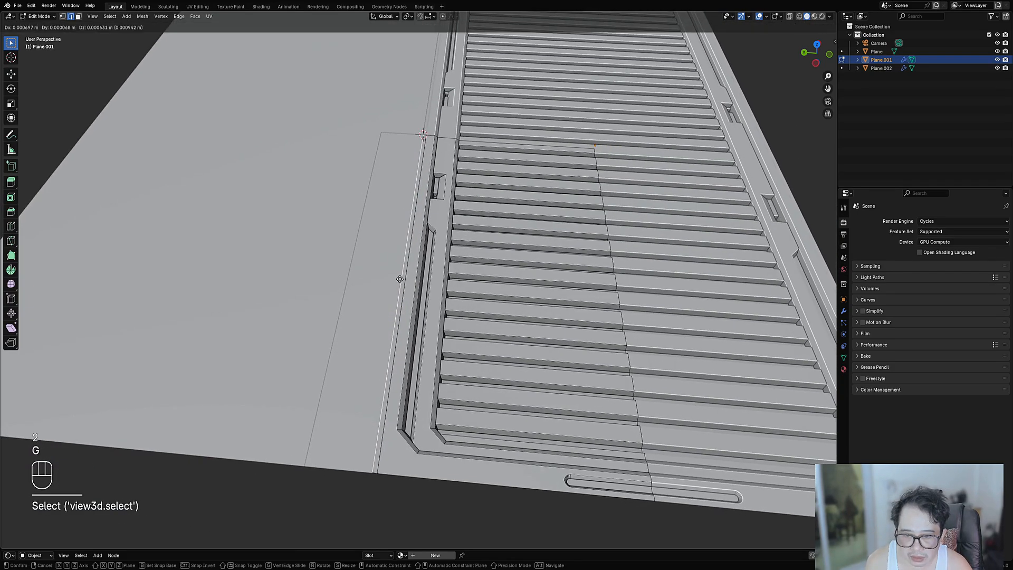
{"action": "left_click", "coordinate": [400, 283]}
{"action": "key", "text": "Tab"}
{"action": "scroll", "coordinate": [409, 284], "scroll_direction": "down", "scroll_amount": 6}
{"action": "middle_click_drag", "start_coordinate": [475, 285], "coordinate": [400, 326]}
- From a low side view in Edit Mode, hide overlays and undo the edge slide and move
{"action": "key", "text": "alt+a"}
{"action": "scroll", "coordinate": [417, 269], "scroll_direction": "up", "scroll_amount": 3}
{"action": "scroll", "coordinate": [398, 279], "scroll_direction": "down", "scroll_amount": 4}
{"action": "middle_click_drag", "start_coordinate": [399, 279], "coordinate": [467, 240]}
{"action": "scroll", "coordinate": [351, 378], "scroll_direction": "up", "scroll_amount": 4}
{"action": "middle_click_drag", "start_coordinate": [351, 378], "coordinate": [373, 341]}
{"action": "middle_click_drag", "start_coordinate": [400, 377], "coordinate": [409, 345]}
{"action": "key", "text": "Tab"}
{"action": "key", "text": "shift+alt+z"}
{"action": "key", "text": "shift+alt+z"}
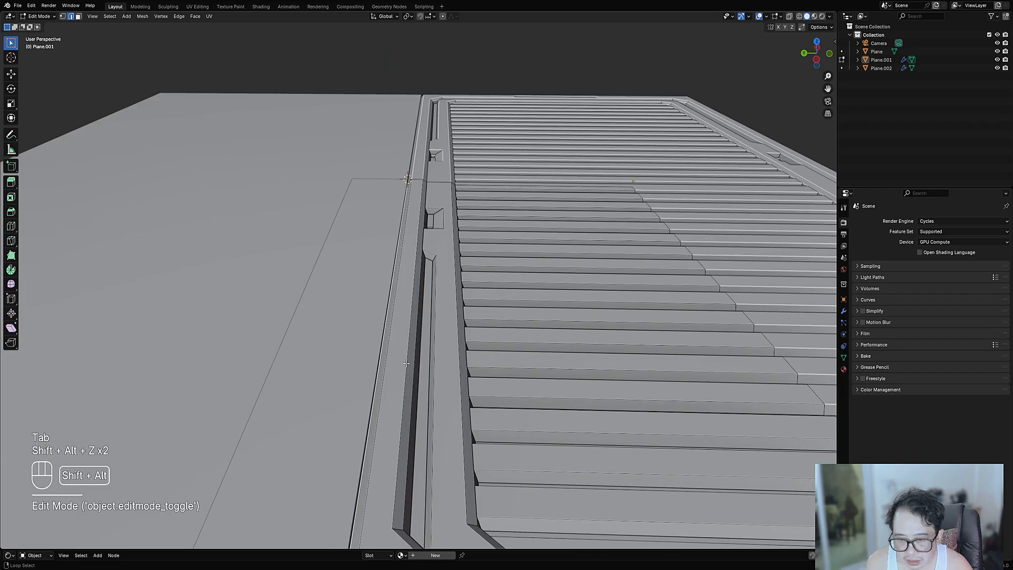
{"action": "scroll", "coordinate": [406, 367], "scroll_direction": "down", "scroll_amount": 2}
{"action": "key", "text": "ctrl+z"}
{"action": "key", "text": "ctrl+z"}
{"action": "key", "text": "ctrl+z"}
{"action": "key", "text": "ctrl+z"}
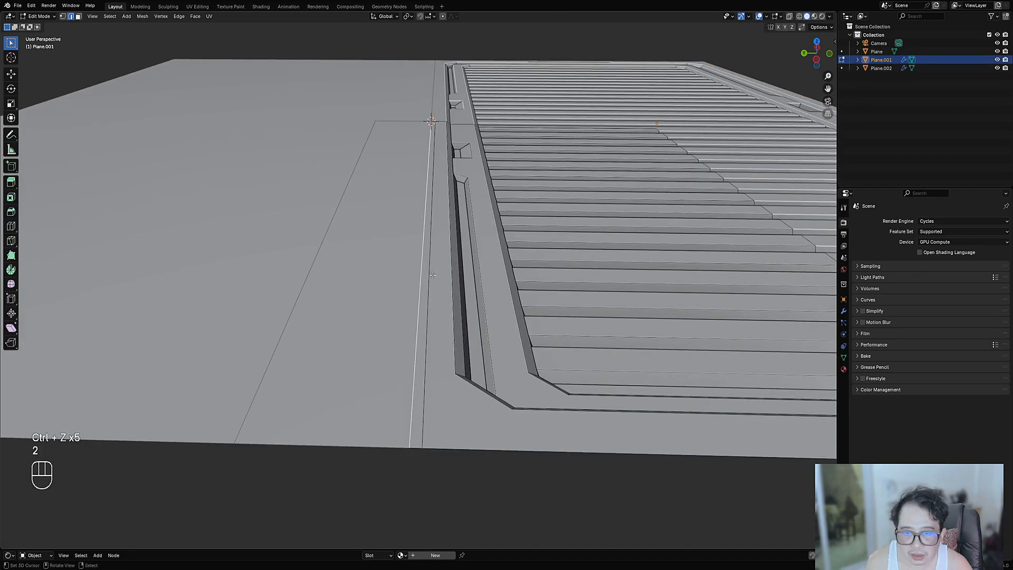
- Add two close loop cuts along Plane.001's edge and shrink/fatten them into a thin seam
{"action": "key", "text": "ctrl+r"}
{"action": "left_click", "coordinate": [419, 452]}
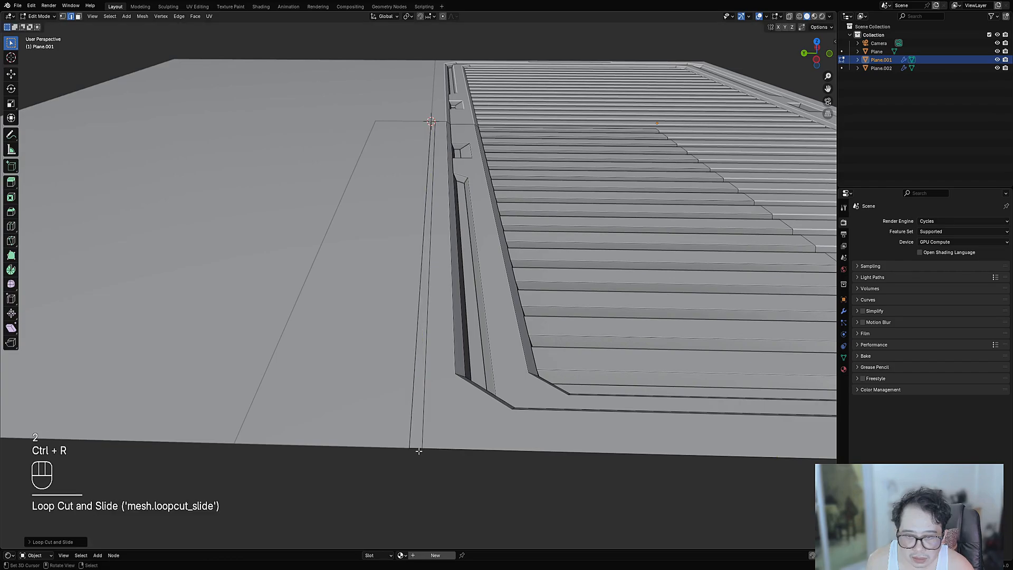
{"action": "key", "text": "ctrl+r"}
{"action": "left_click", "coordinate": [423, 417]}
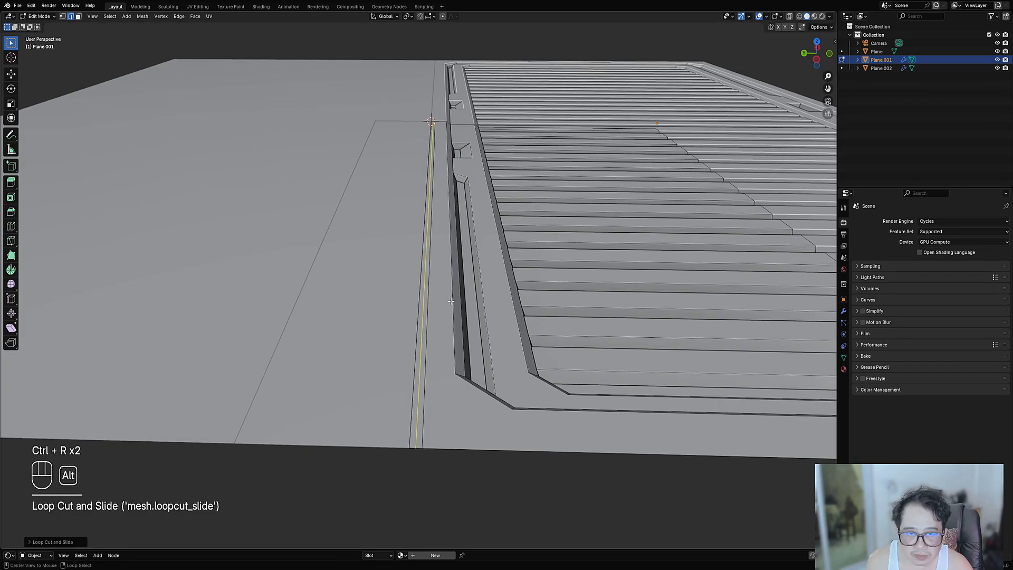
{"action": "key", "text": "alt+s"}
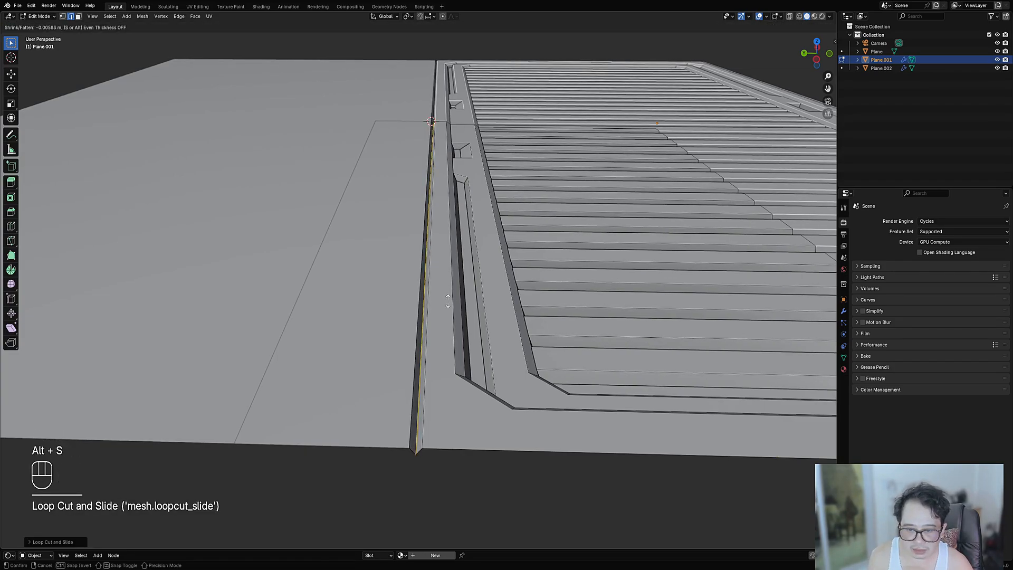
{"action": "left_click", "coordinate": [448, 298]}
{"action": "key", "text": "Tab"}
{"action": "scroll", "coordinate": [451, 301], "scroll_direction": "down", "scroll_amount": 4}
{"action": "scroll", "coordinate": [465, 351], "scroll_direction": "up", "scroll_amount": 3}
{"action": "middle_click_drag", "start_coordinate": [534, 279], "coordinate": [488, 326]}
{"action": "key", "text": "alt+a"}
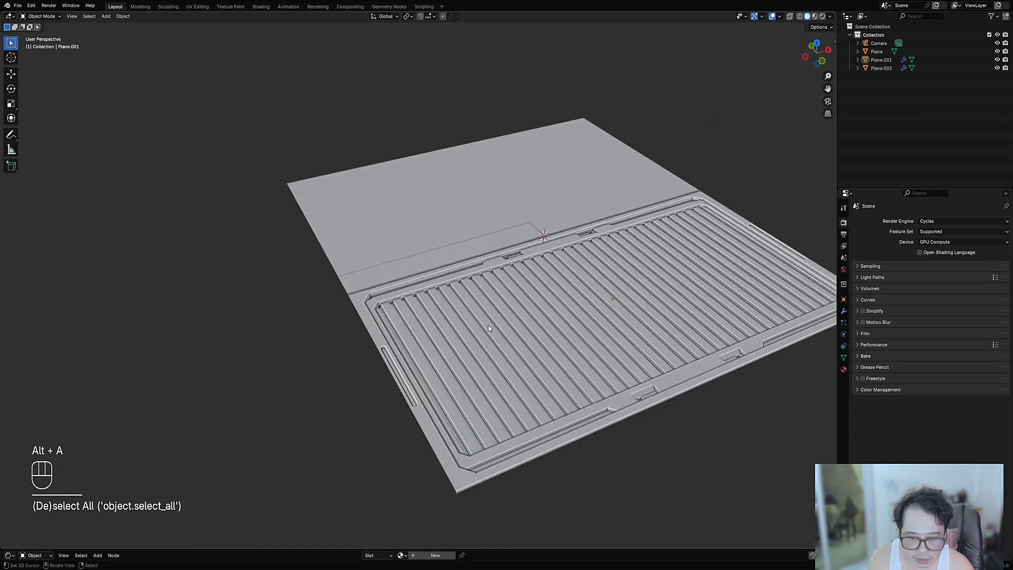
- Orbit around the slatted panel, enter Edit Mode on Plane.002, and snap to Top Orthographic
{"action": "middle_click_drag", "start_coordinate": [536, 362], "coordinate": [510, 321], "text": "shift"}
{"action": "scroll", "coordinate": [510, 321], "scroll_direction": "up", "scroll_amount": 2}
{"action": "middle_click_drag", "start_coordinate": [510, 321], "coordinate": [467, 349]}
{"action": "middle_click_drag", "start_coordinate": [467, 348], "coordinate": [492, 326], "text": "shift"}
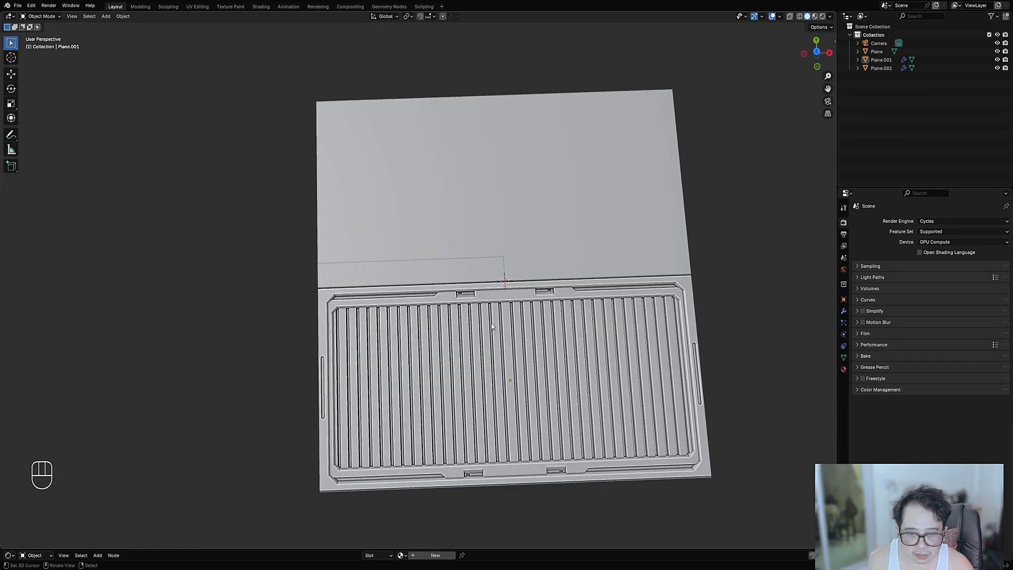
{"action": "key", "text": "Tab"}
{"action": "middle_click_drag", "start_coordinate": [465, 275], "coordinate": [460, 294], "text": "alt"}
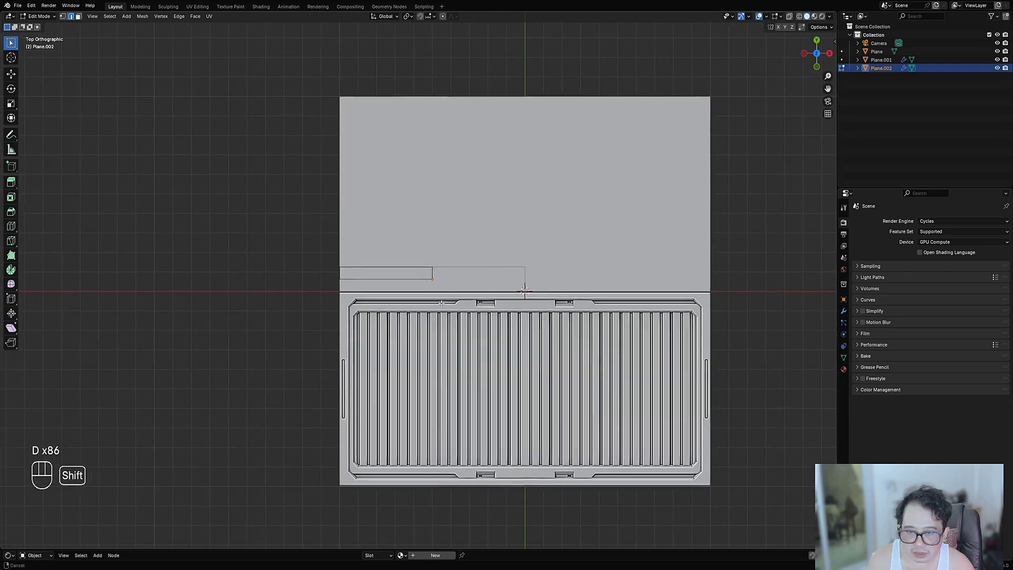
- Draw a face on the thin strip above the ribbed panel, then inset and recess it
{"action": "scroll", "coordinate": [436, 298], "scroll_direction": "up", "scroll_amount": 3}
{"action": "key", "text": "3"}
{"action": "left_click", "coordinate": [420, 271]}
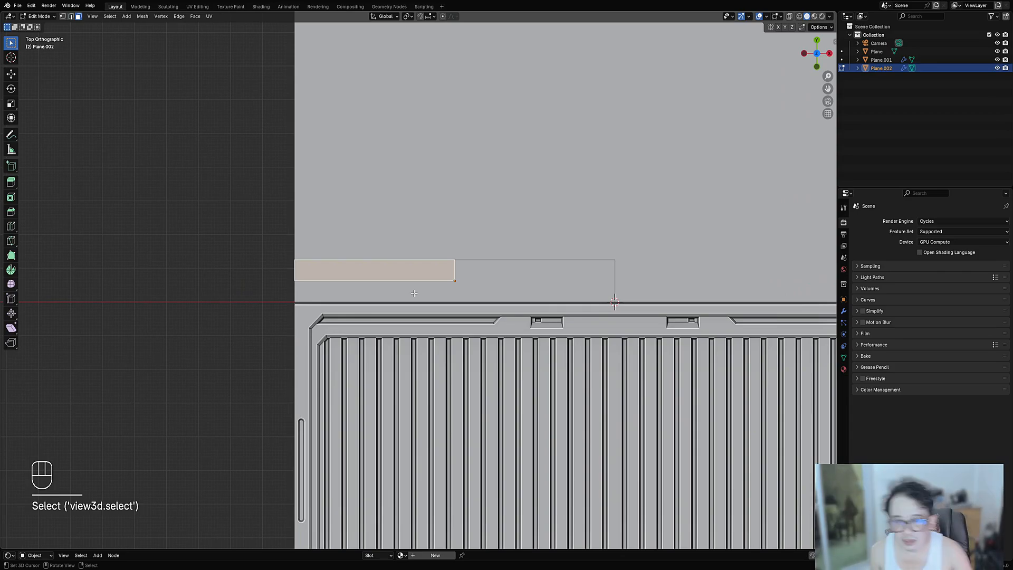
{"action": "scroll", "coordinate": [414, 293], "scroll_direction": "up", "scroll_amount": 2}
{"action": "key", "text": "Tab"}
{"action": "key", "text": "Tab"}
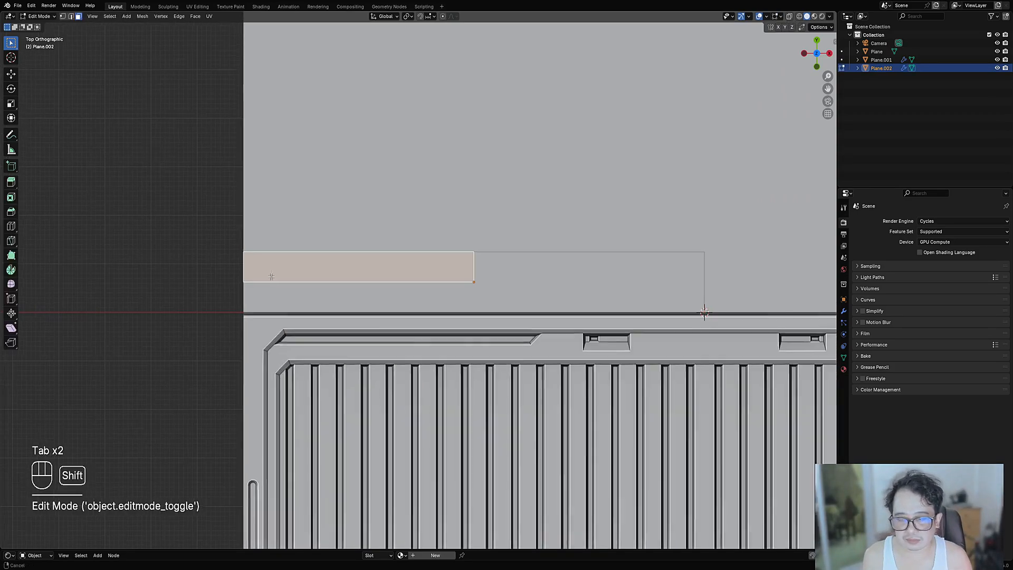
{"action": "key", "text": "shift+ctrl+x"}
{"action": "key", "text": "2"}
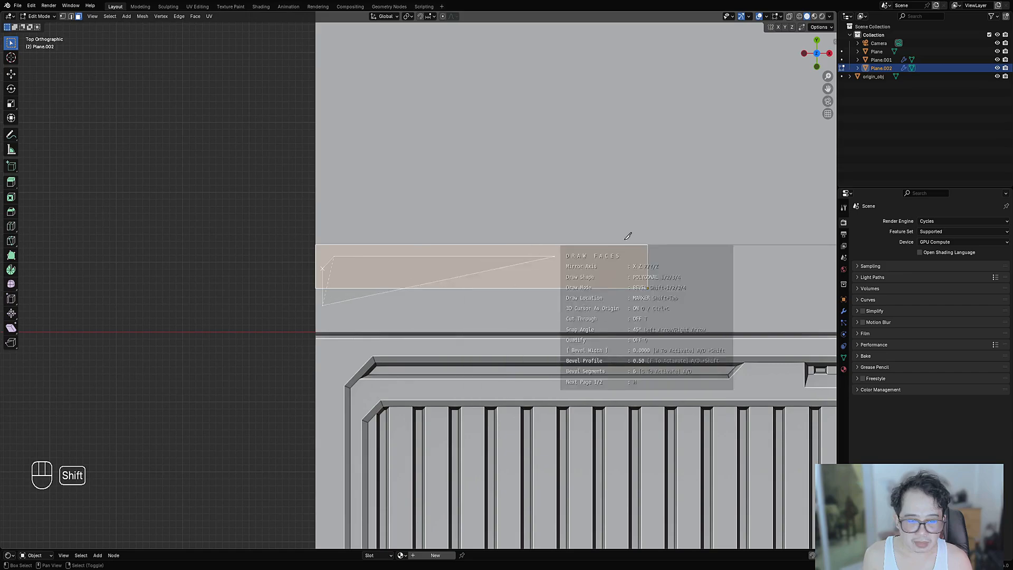
{"action": "key", "text": "space"}
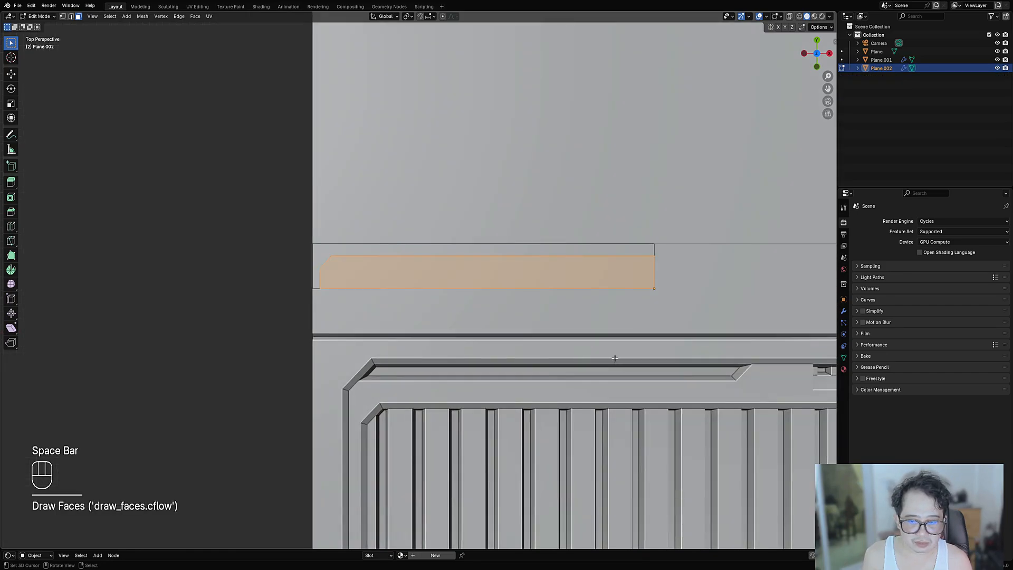
{"action": "key", "text": "i"}
{"action": "left_click", "coordinate": [702, 311]}
{"action": "key", "text": "alt+s"}
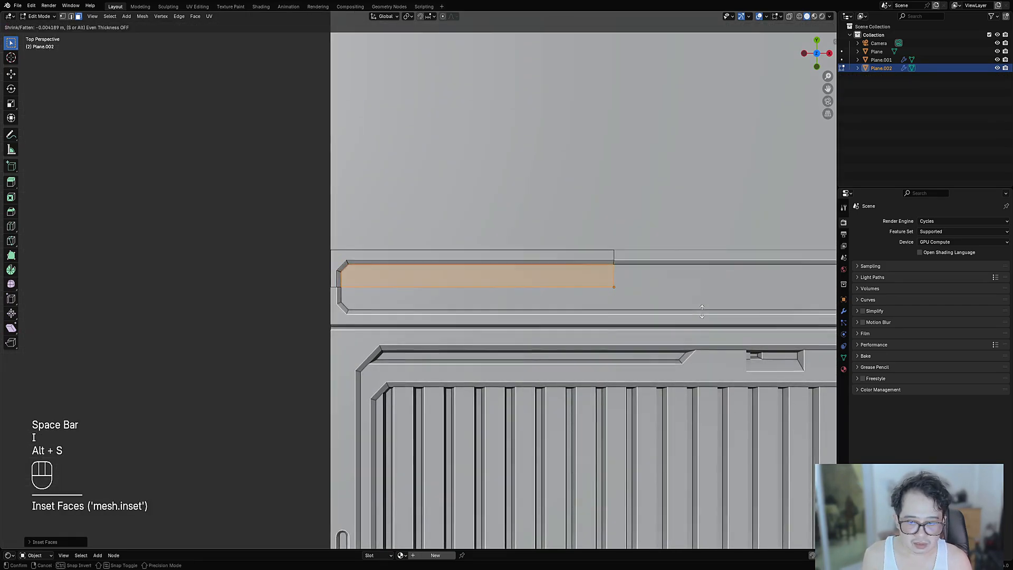
{"action": "left_click", "coordinate": [666, 312]}
{"action": "key", "text": "Tab"}
{"action": "scroll", "coordinate": [491, 307], "scroll_direction": "down", "scroll_amount": 6}
- Select the strip face and draw an arrayed box over its left end with Draw Faces
{"action": "key", "text": "Tab"}
{"action": "scroll", "coordinate": [576, 294], "scroll_direction": "up", "scroll_amount": 5}
{"action": "key", "text": "alt+a"}
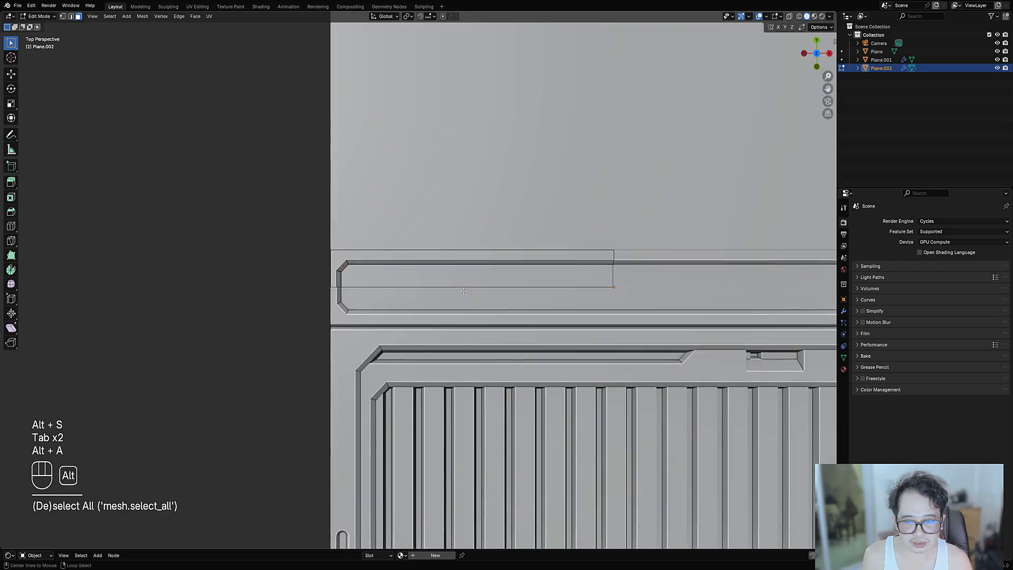
{"action": "key", "text": "ctrl+shift+x"}
{"action": "key", "text": "3"}
{"action": "left_click", "coordinate": [432, 274]}
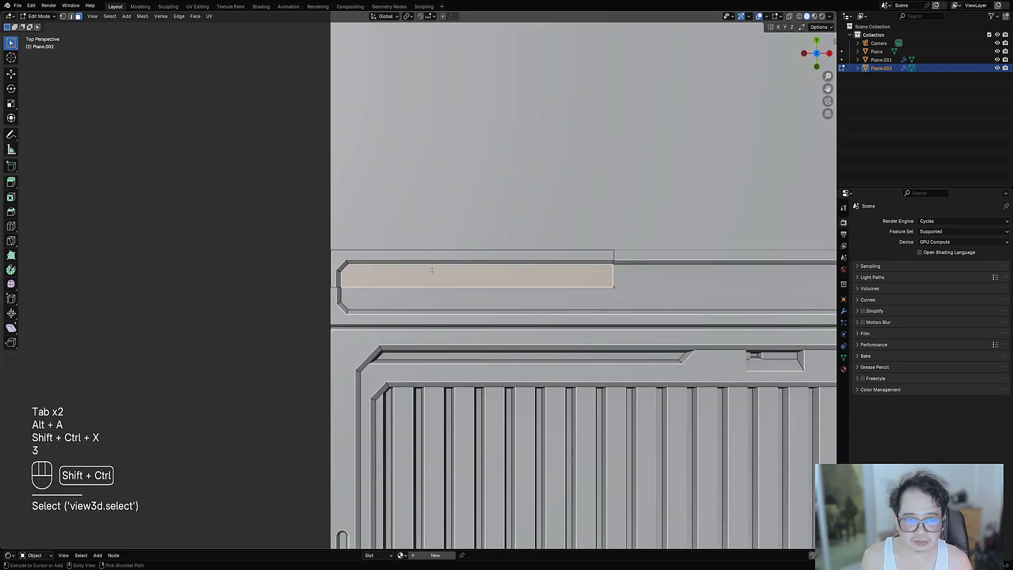
{"action": "key", "text": "ctrl+shift+x"}
{"action": "key", "text": "1"}
{"action": "left_click_drag", "start_coordinate": [354, 240], "coordinate": [361, 330]}
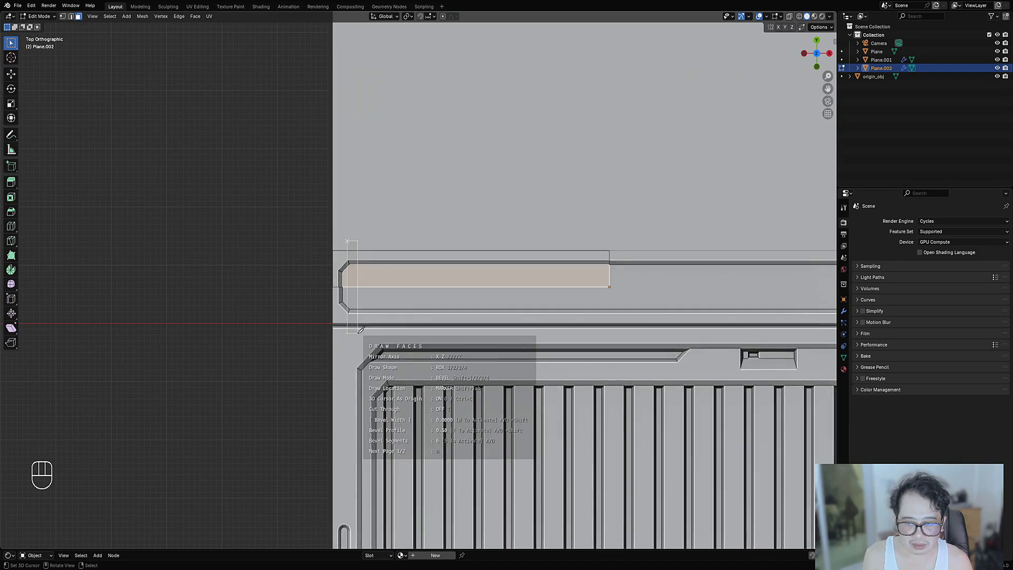
{"action": "key", "text": "shift+4"}
{"action": "key", "text": "d"}
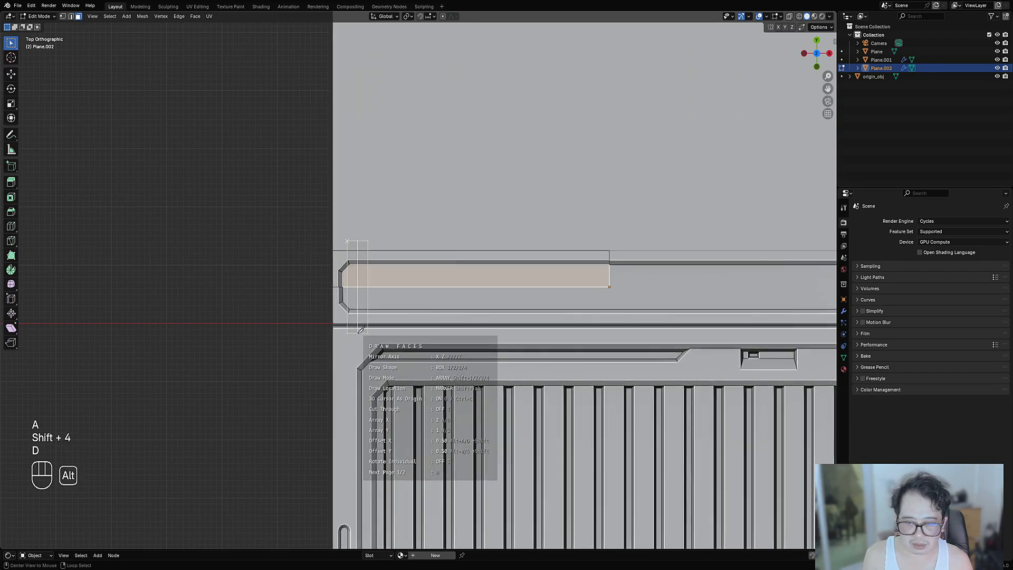
{"action": "key", "text": "alt+d"}
{"action": "key", "text": "alt+d"}
{"action": "key", "text": "alt+d"}
{"action": "key", "text": "alt+d"}
{"action": "key", "text": "alt+d"}
{"action": "key", "text": "d"}
{"action": "key", "text": "d"}
{"action": "key", "text": "d"}
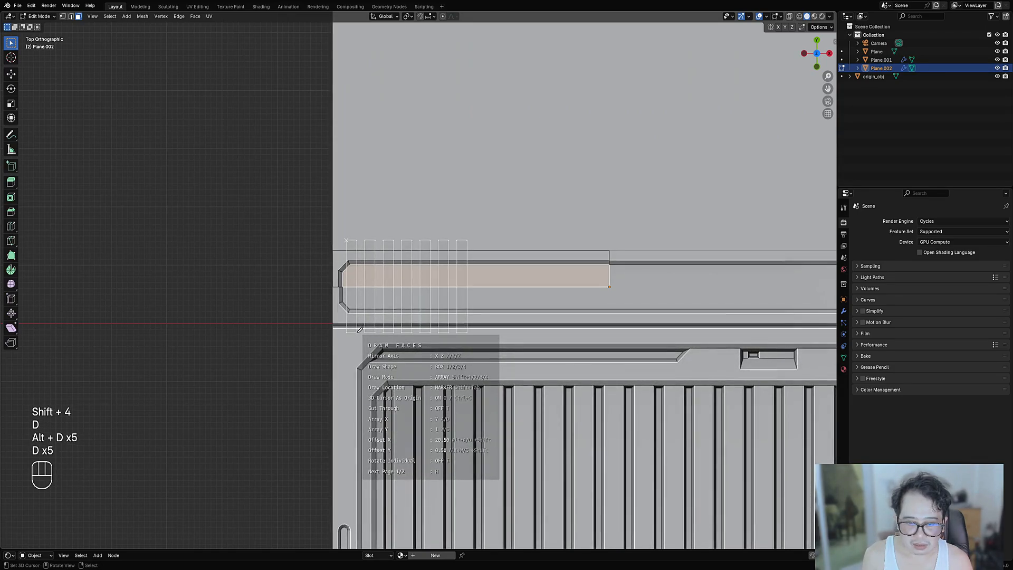
- Redraw the box and array it into four evenly spaced faces across the strip
{"action": "left_click_drag", "start_coordinate": [357, 332], "coordinate": [357, 331]}
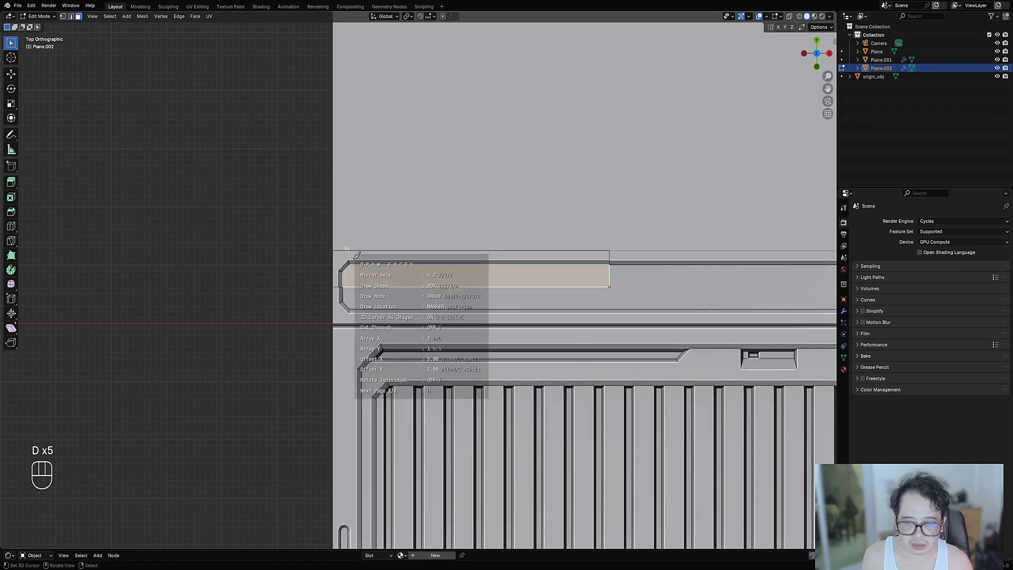
{"action": "left_click_drag", "start_coordinate": [346, 248], "coordinate": [396, 340]}
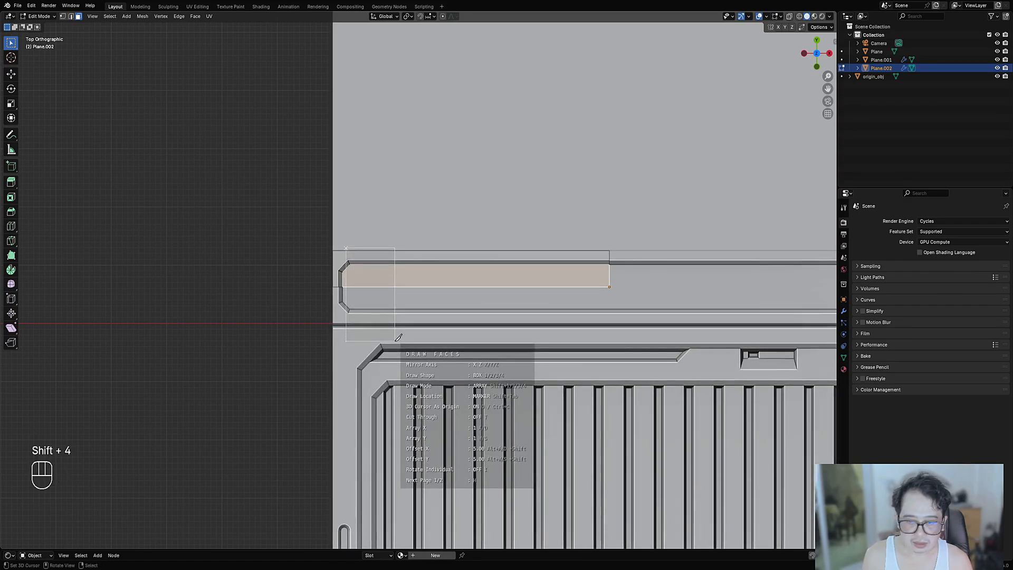
{"action": "key", "text": "d"}
{"action": "key", "text": "alt+d"}
{"action": "key", "text": "d"}
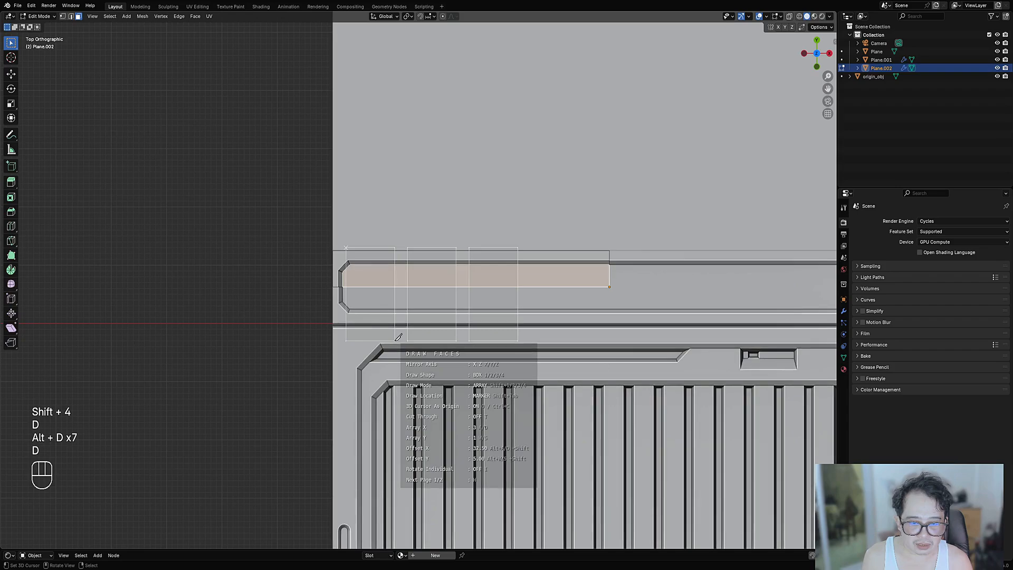
{"action": "key", "text": "shift+alt+d"}
{"action": "key", "text": "shift+alt+d"}
{"action": "key", "text": "shift+alt+d"}
{"action": "key", "text": "shift+alt+d"}
{"action": "key", "text": "shift+alt+d"}
{"action": "key", "text": "shift+alt+d"}
{"action": "key", "text": "shift+alt+d"}
{"action": "key", "text": "shift+alt+d"}
{"action": "key", "text": "shift+alt+d"}
{"action": "key", "text": "shift+alt+d"}
{"action": "key", "text": "shift+alt+d"}
{"action": "key", "text": "shift+alt+d"}
{"action": "key", "text": "shift+alt+d"}
{"action": "key", "text": "shift+alt+d"}
{"action": "key", "text": "shift+alt+d"}
{"action": "key", "text": "shift+alt+d"}
{"action": "key", "text": "shift+alt+d"}
{"action": "key", "text": "shift+alt+d"}
{"action": "key", "text": "shift+alt+d"}
{"action": "key", "text": "shift+alt+d"}
{"action": "key", "text": "shift+alt+d"}
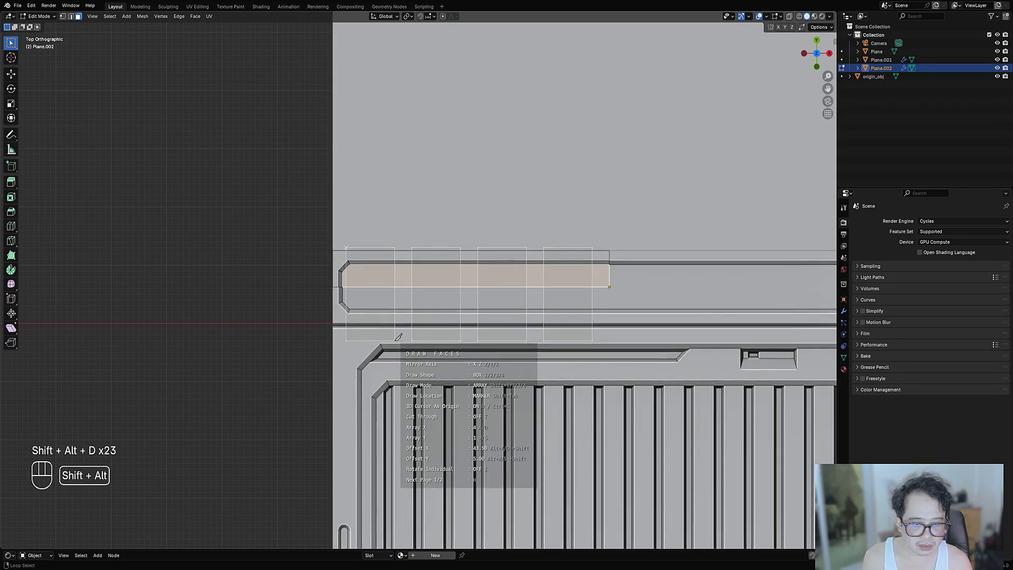
{"action": "key", "text": "shift+alt+d"}
{"action": "key", "text": "shift+alt+d"}
{"action": "key", "text": "shift+alt+d"}
{"action": "key", "text": "shift+alt+d"}
{"action": "key", "text": "shift+alt+d"}
{"action": "key", "text": "shift+alt+d"}
{"action": "key", "text": "shift+alt+d"}
{"action": "key", "text": "shift+alt+d"}
{"action": "key", "text": "shift+alt+d"}
{"action": "key", "text": "shift+alt+d"}
{"action": "key", "text": "shift+alt+d"}
{"action": "key", "text": "shift+alt+d"}
{"action": "key", "text": "shift+alt+d"}
{"action": "key", "text": "shift+alt+d"}
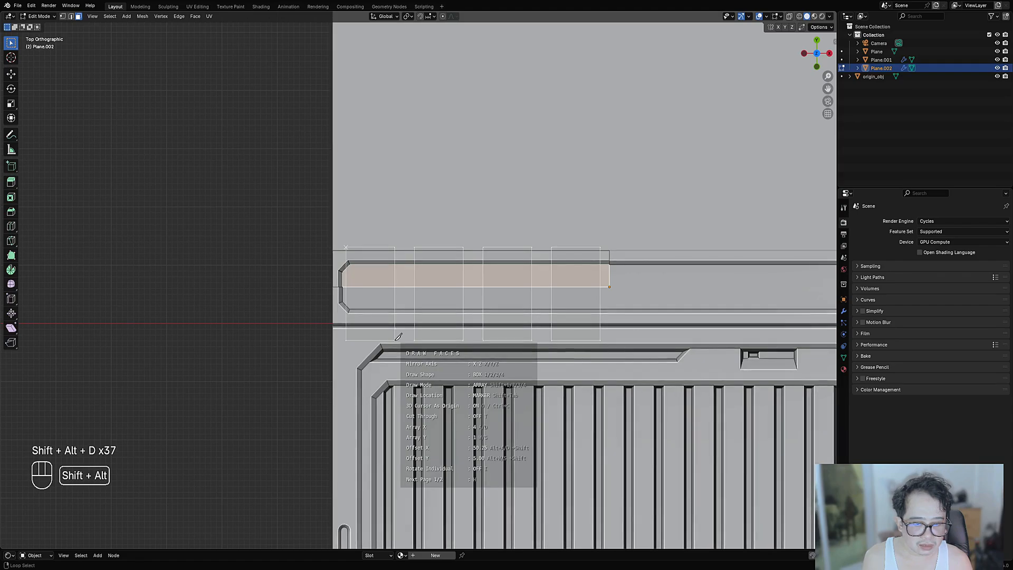
{"action": "key", "text": "shift+alt+d"}
{"action": "key", "text": "shift+alt+d"}
{"action": "key", "text": "space"}
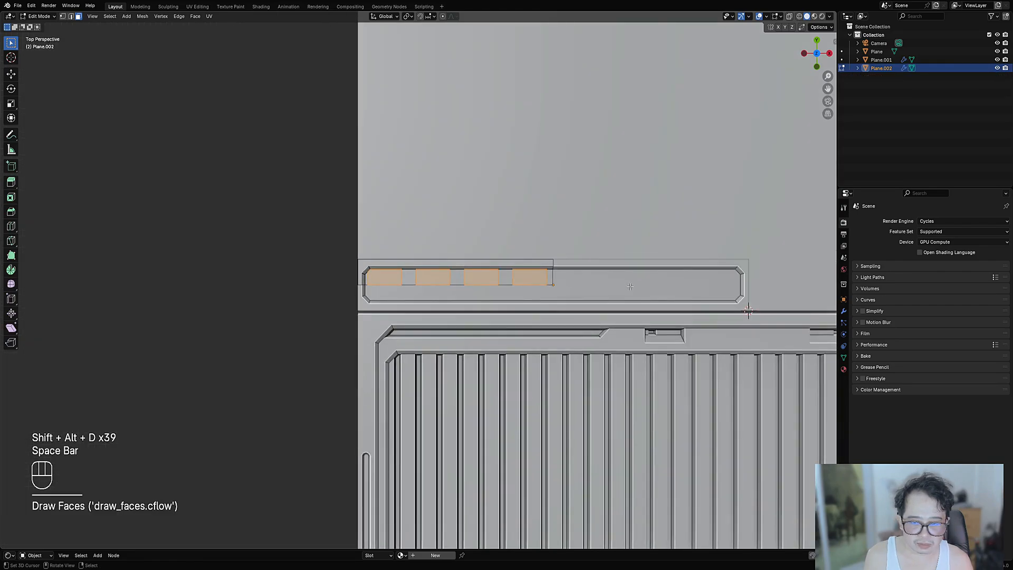
- Inset the four box faces and sink them into recessed bays
{"action": "scroll", "coordinate": [630, 287], "scroll_direction": "up", "scroll_amount": 1}
{"action": "key", "text": "i"}
{"action": "left_click", "coordinate": [686, 285]}
{"action": "key", "text": "alt+s"}
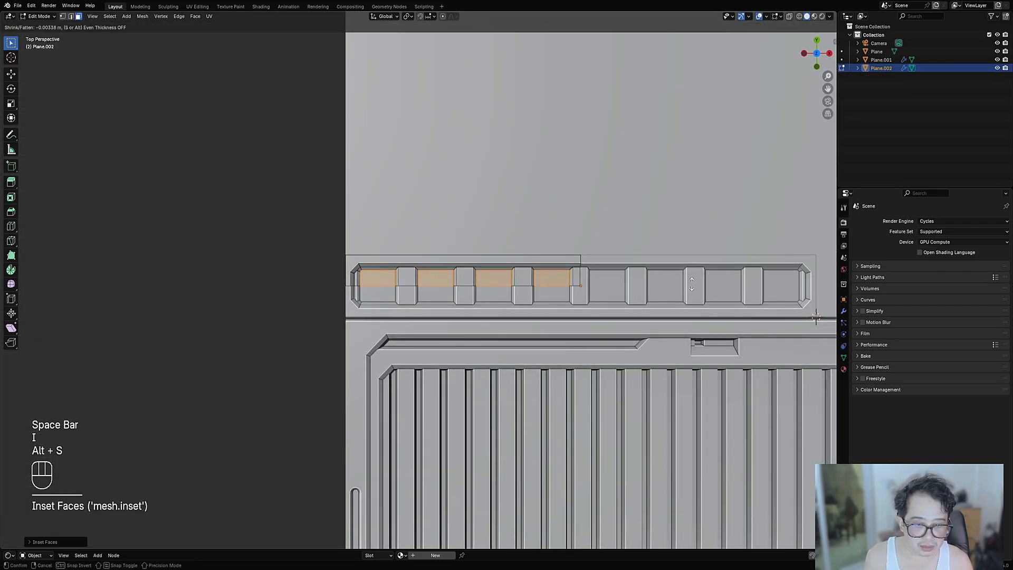
{"action": "left_click", "coordinate": [692, 285]}
{"action": "key", "text": "Tab"}
{"action": "scroll", "coordinate": [686, 283], "scroll_direction": "down", "scroll_amount": 3}
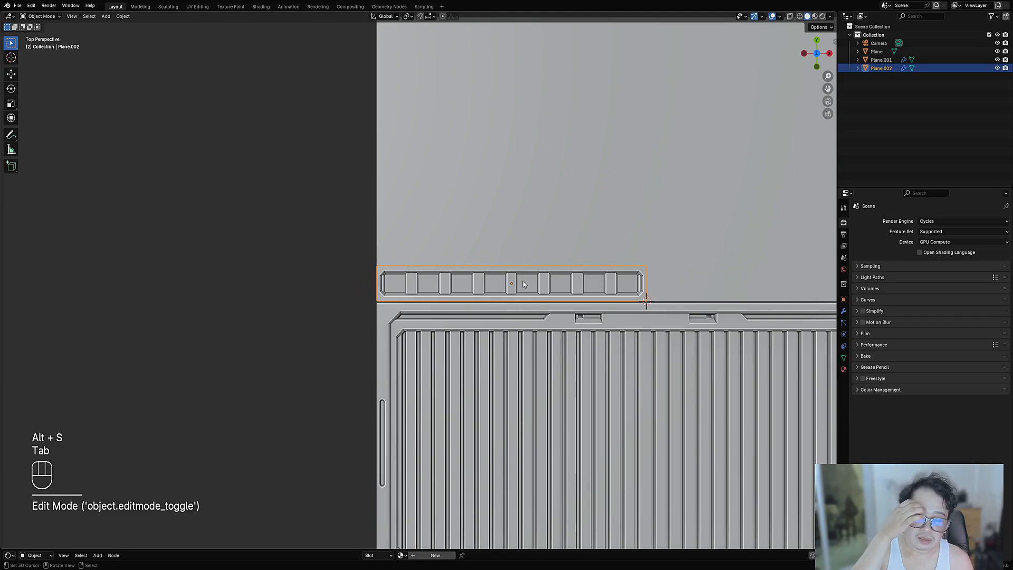
- Draw thin horizontal strip faces across the middle of the four bays
{"action": "scroll", "coordinate": [523, 284], "scroll_direction": "up", "scroll_amount": 3}
{"action": "key", "text": "Tab"}
{"action": "scroll", "coordinate": [457, 281], "scroll_direction": "up", "scroll_amount": 3}
{"action": "key", "text": "shift+ctrl+x"}
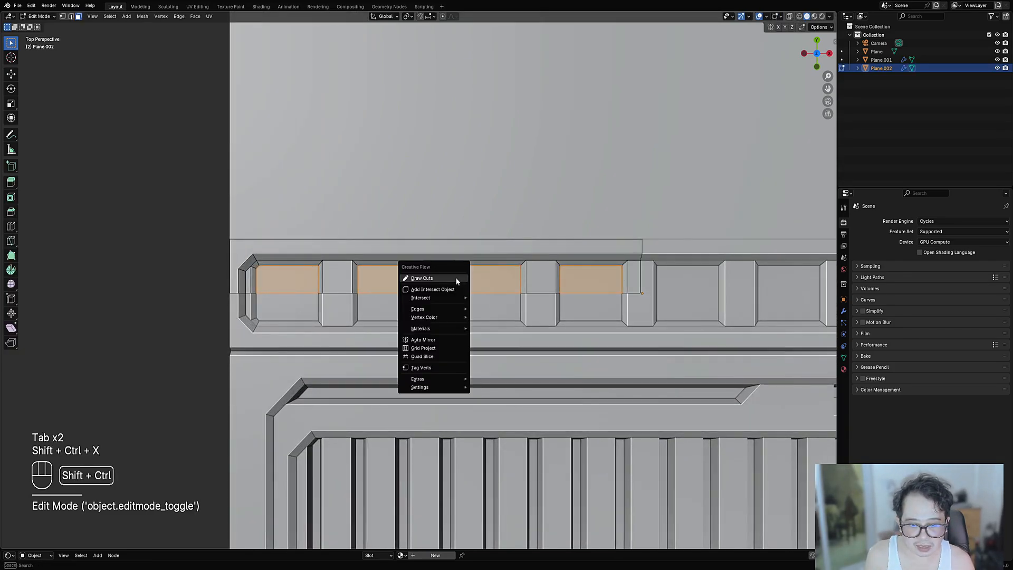
{"action": "key", "text": "1"}
{"action": "key", "text": "space"}
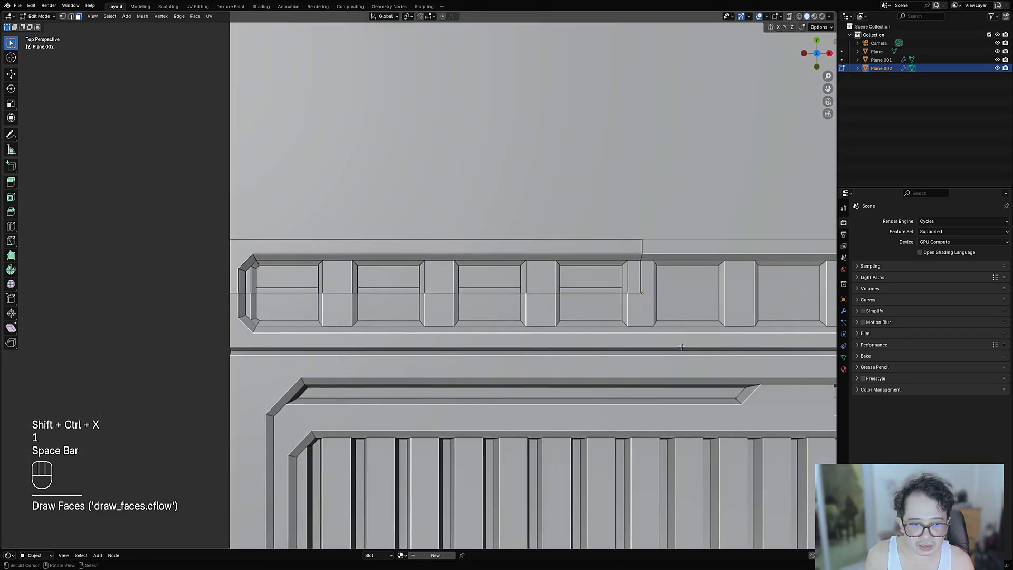
{"action": "key", "text": "3"}
{"action": "left_click", "coordinate": [303, 291]}
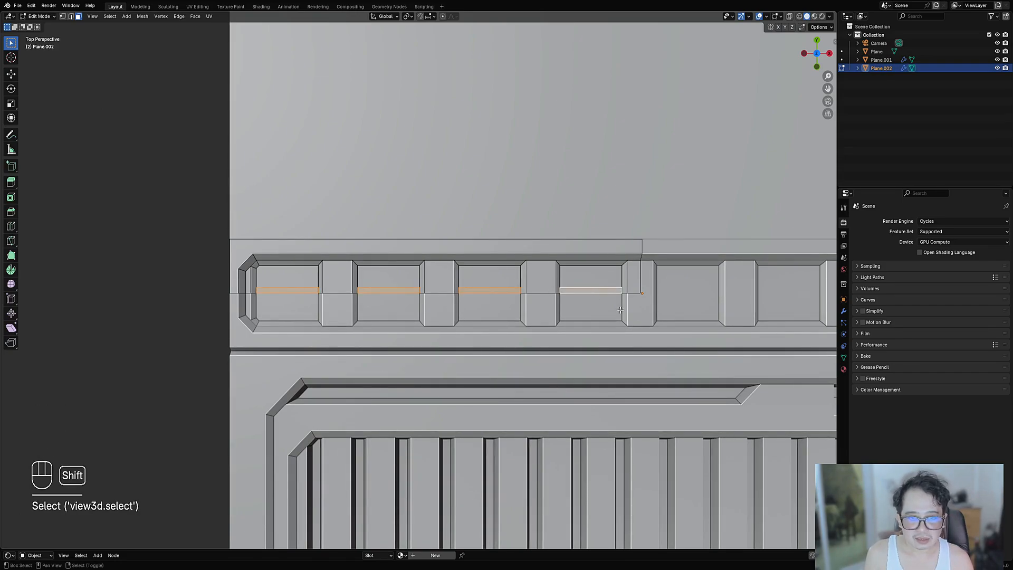
{"action": "scroll", "coordinate": [620, 311], "scroll_direction": "up", "scroll_amount": 3}
- Inset the thin strips and sink them into slot grooves, then frame the whole panel
{"action": "key", "text": "i"}
{"action": "left_click", "coordinate": [769, 285]}
{"action": "key", "text": "alt+s"}
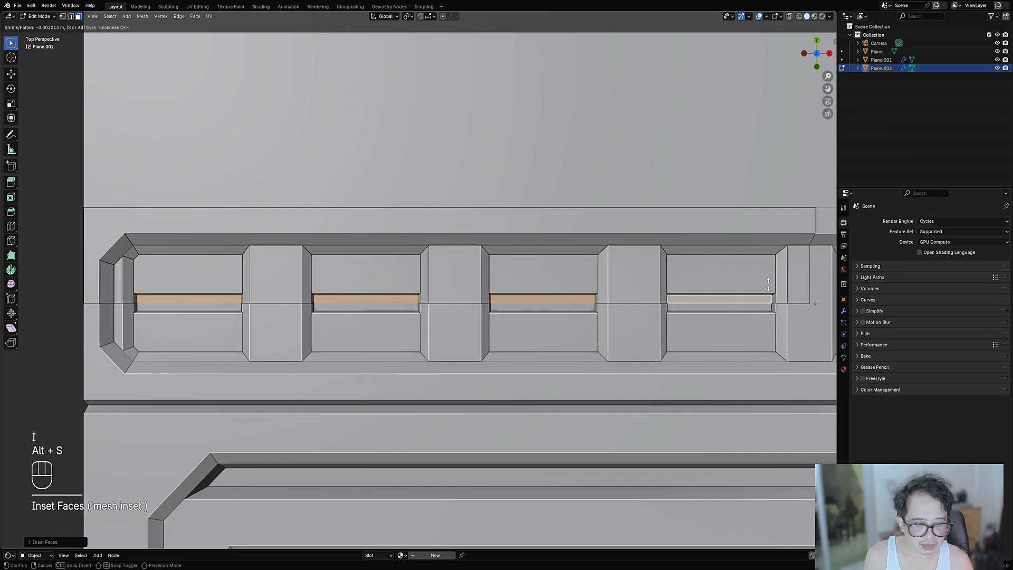
{"action": "left_click", "coordinate": [769, 285]}
{"action": "key", "text": "Tab"}
{"action": "scroll", "coordinate": [581, 274], "scroll_direction": "down", "scroll_amount": 6}
{"action": "middle_click_drag", "start_coordinate": [603, 271], "coordinate": [539, 263], "text": "shift"}
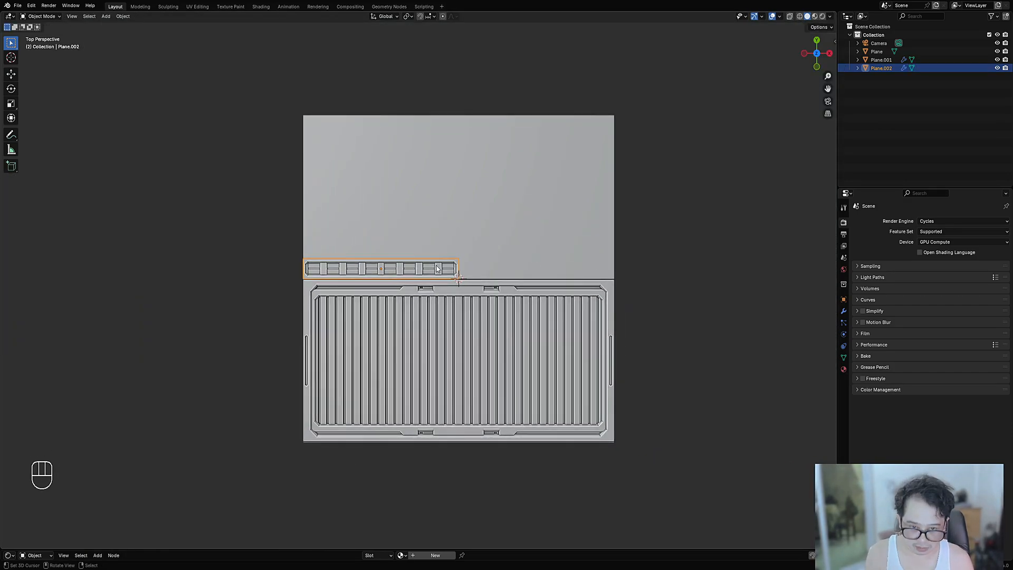
{"action": "scroll", "coordinate": [438, 269], "scroll_direction": "up", "scroll_amount": 4}
- Select the strip's long outer edge and orbit to view the strip from above
{"action": "key", "text": "Tab"}
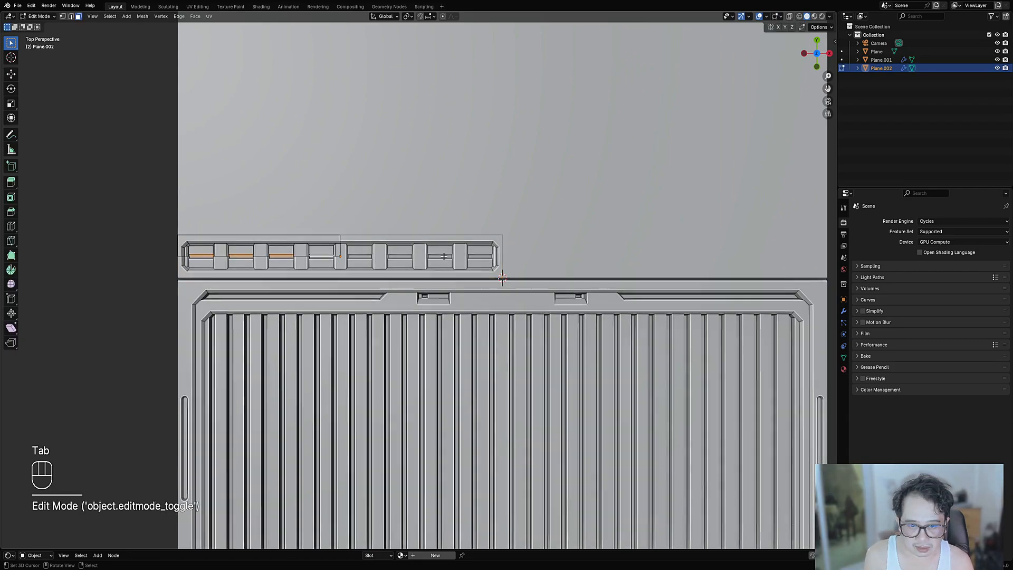
{"action": "scroll", "coordinate": [437, 252], "scroll_direction": "up", "scroll_amount": 2}
{"action": "scroll", "coordinate": [438, 252], "scroll_direction": "up", "scroll_amount": 3}
{"action": "middle_click_drag", "start_coordinate": [405, 270], "coordinate": [438, 244]}
{"action": "scroll", "coordinate": [443, 253], "scroll_direction": "down", "scroll_amount": 2}
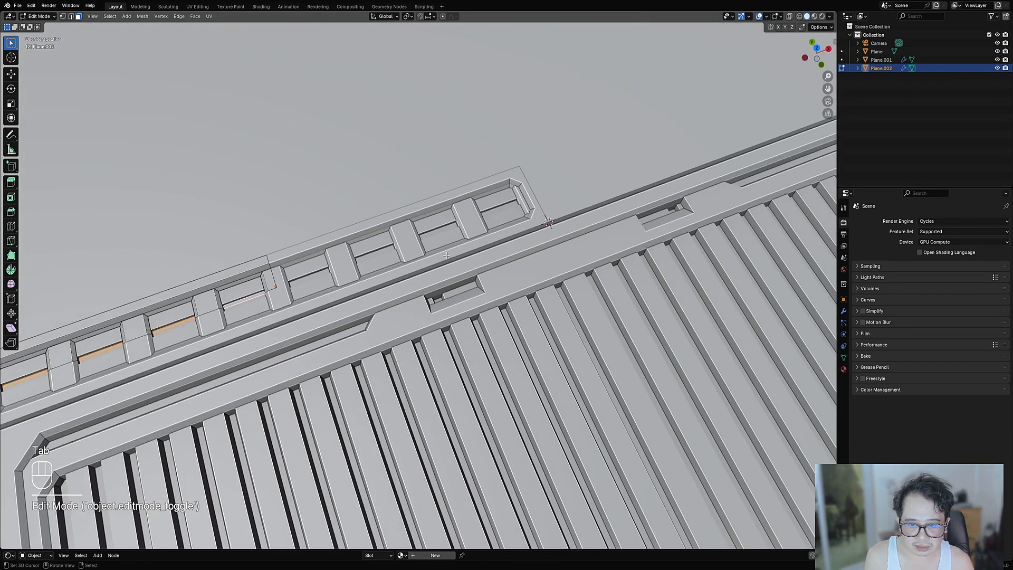
{"action": "key", "text": "2"}
{"action": "right_click", "coordinate": [446, 258]}
{"action": "scroll", "coordinate": [446, 256], "scroll_direction": "up", "scroll_amount": 3}
{"action": "key", "text": "Tab"}
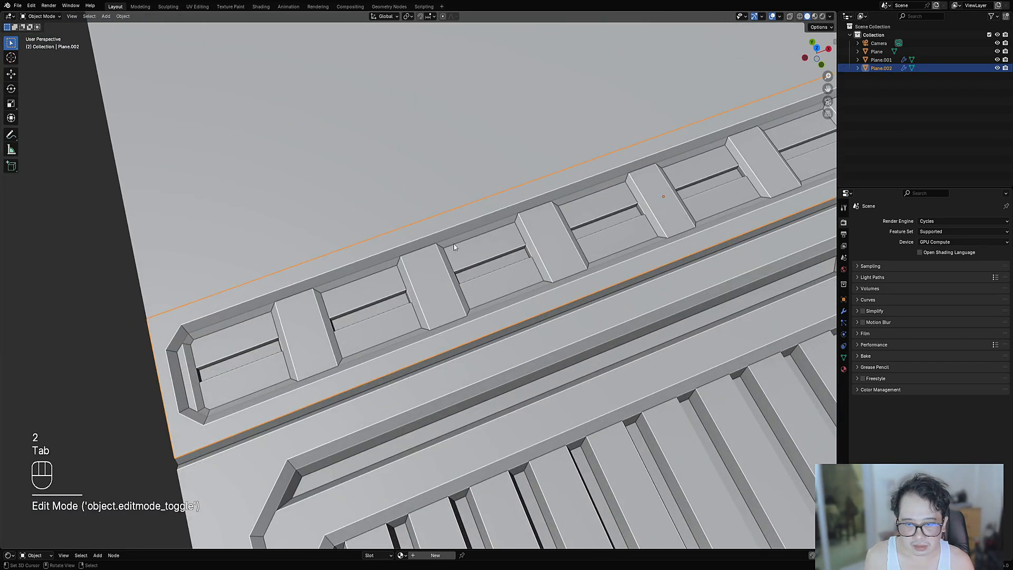
{"action": "key", "text": "Tab"}
{"action": "right_click", "coordinate": [440, 223]}
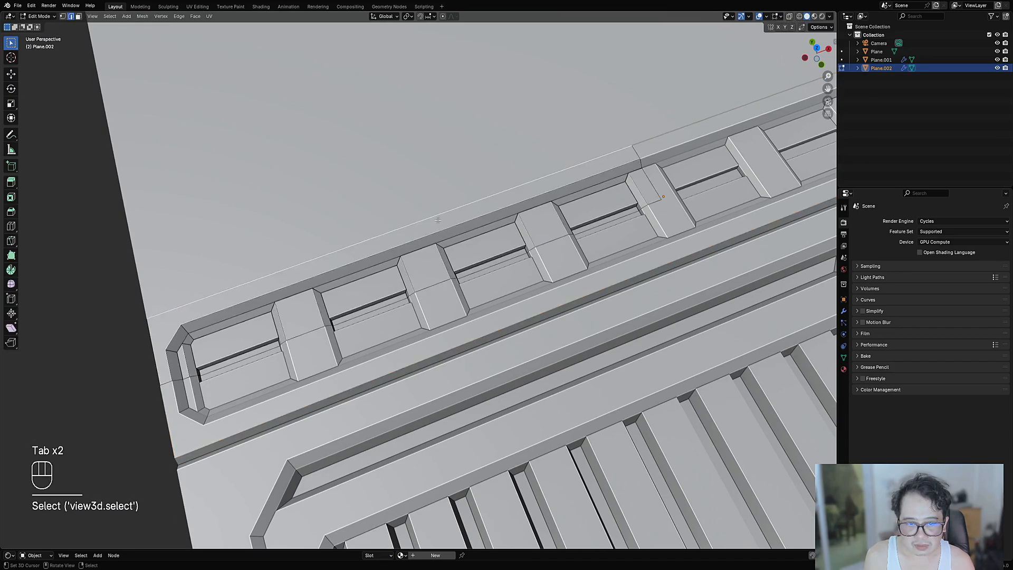
{"action": "scroll", "coordinate": [459, 248], "scroll_direction": "down", "scroll_amount": 2}
{"action": "middle_click_drag", "start_coordinate": [467, 257], "coordinate": [519, 286]}
{"action": "scroll", "coordinate": [507, 276], "scroll_direction": "up", "scroll_amount": 2}
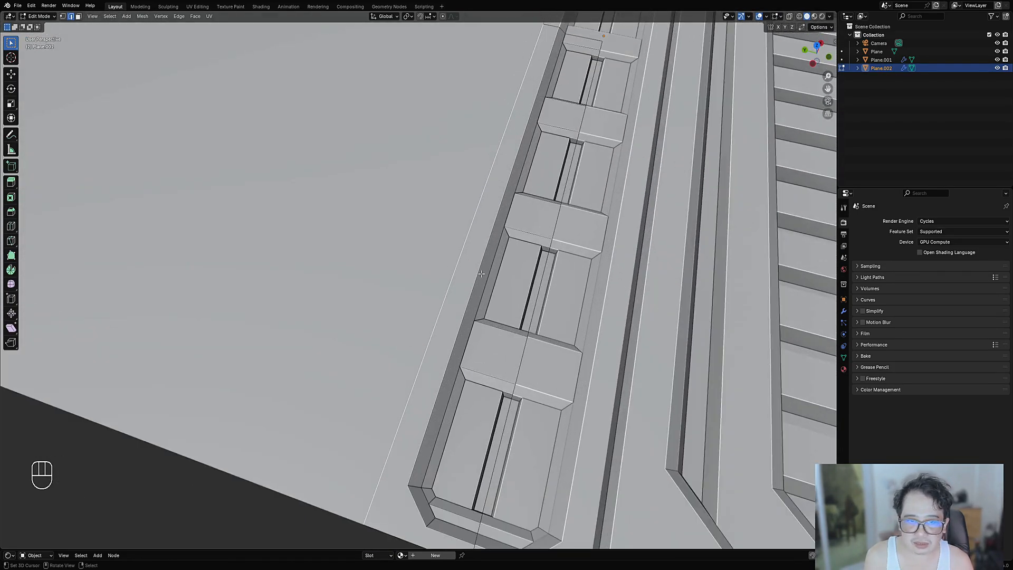
{"action": "scroll", "coordinate": [481, 274], "scroll_direction": "down", "scroll_amount": 2}
{"action": "middle_click_drag", "start_coordinate": [478, 275], "coordinate": [574, 204]}
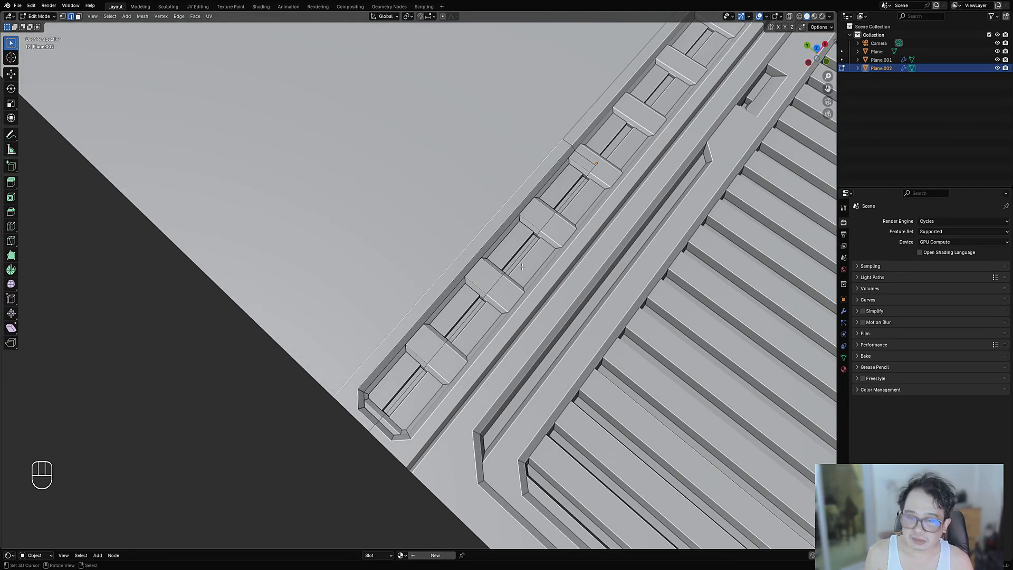
{"action": "middle_click_drag", "start_coordinate": [477, 247], "coordinate": [455, 205]}
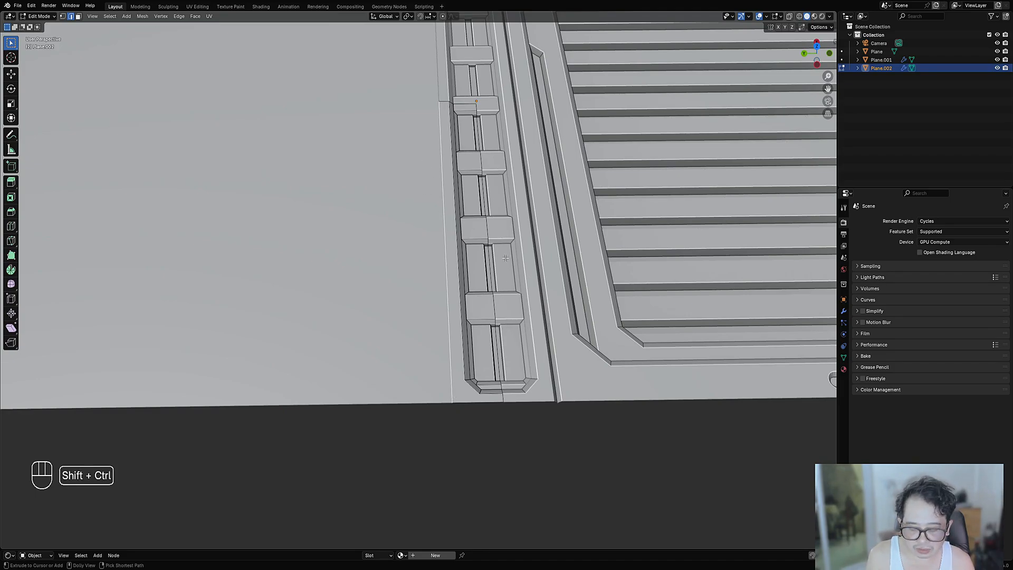
- Add an evenly spaced offset edge loop beside the strip's outer edge
{"action": "key", "text": "ctrl+shift+r"}
{"action": "key", "text": "e"}
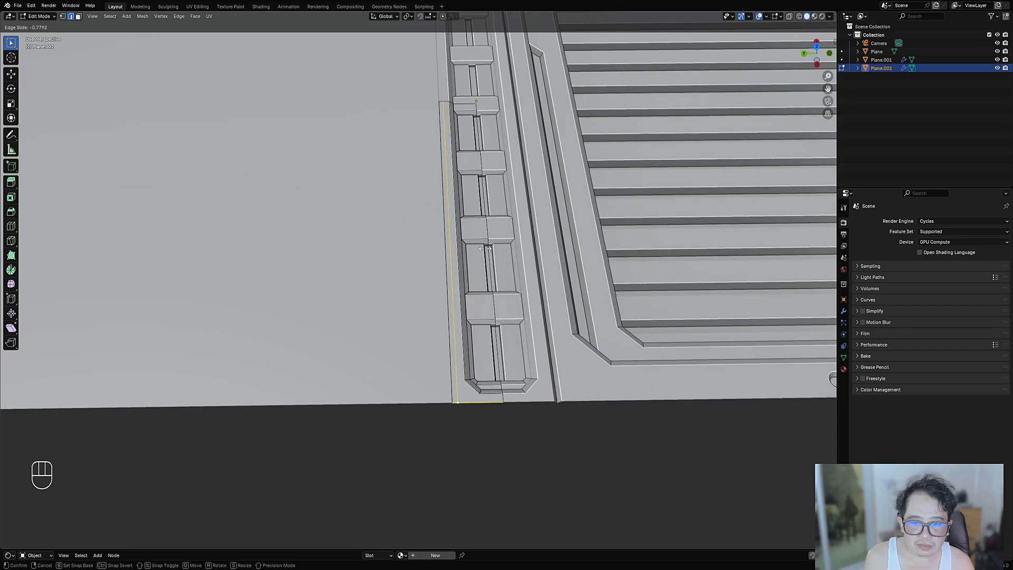
{"action": "left_click", "coordinate": [484, 248]}
{"action": "mouse_move", "coordinate": [485, 249]}
{"action": "middle_mouse_down"}
{"action": "mouse_move", "coordinate": [460, 236]}
{"action": "mouse_move", "coordinate": [494, 245]}
{"action": "middle_mouse_up"}
{"action": "left_click", "coordinate": [460, 236]}
{"action": "scroll", "coordinate": [495, 246], "scroll_direction": "up", "scroll_amount": 1}
{"action": "key", "text": "g"}
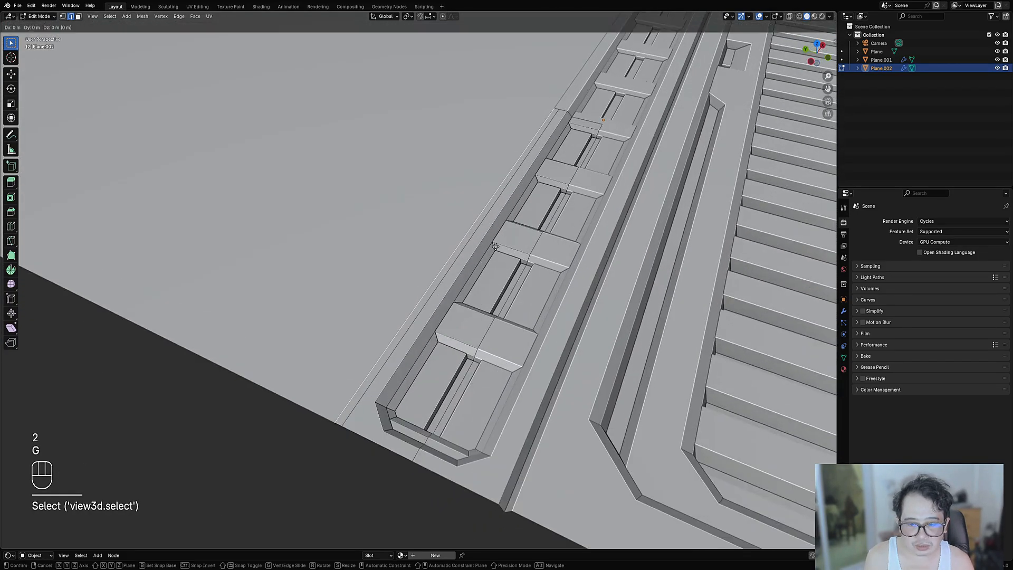
{"action": "key", "text": "z"}
{"action": "right_click", "coordinate": [496, 246]}
- Loop-cut along the strip's outer edge and scale the new loop into a groove
{"action": "key", "text": "ctrl+r"}
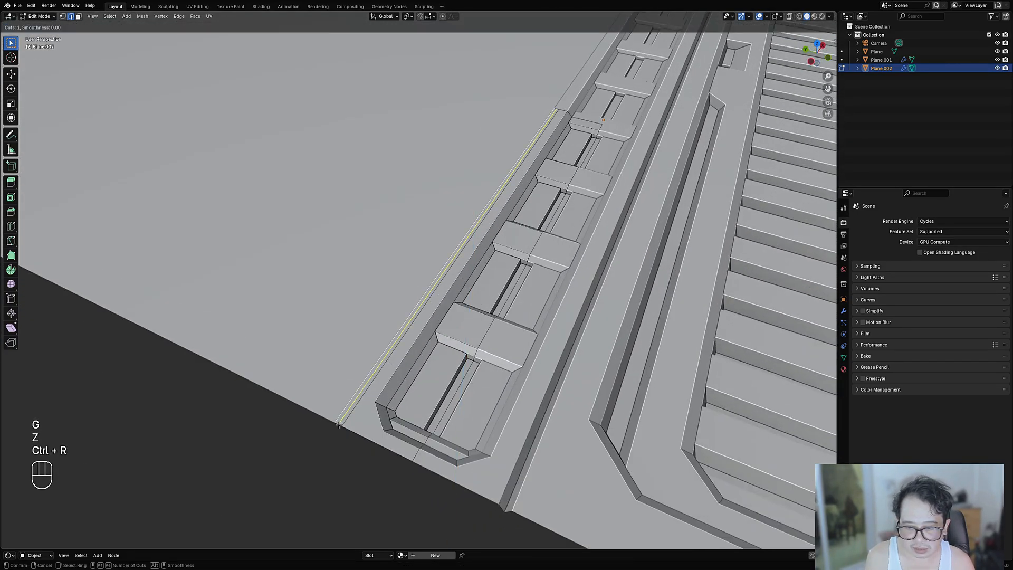
{"action": "left_click", "coordinate": [340, 425]}
{"action": "left_click", "coordinate": [340, 424]}
{"action": "key", "text": "alt+a"}
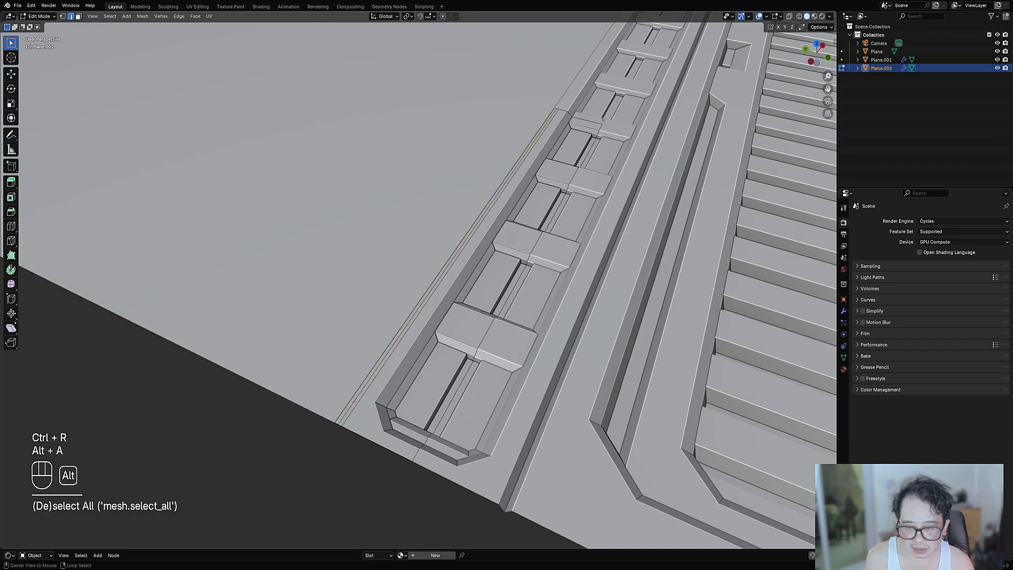
{"action": "left_click", "coordinate": [363, 402], "text": "alt+shift"}
{"action": "key", "text": "alt+s"}
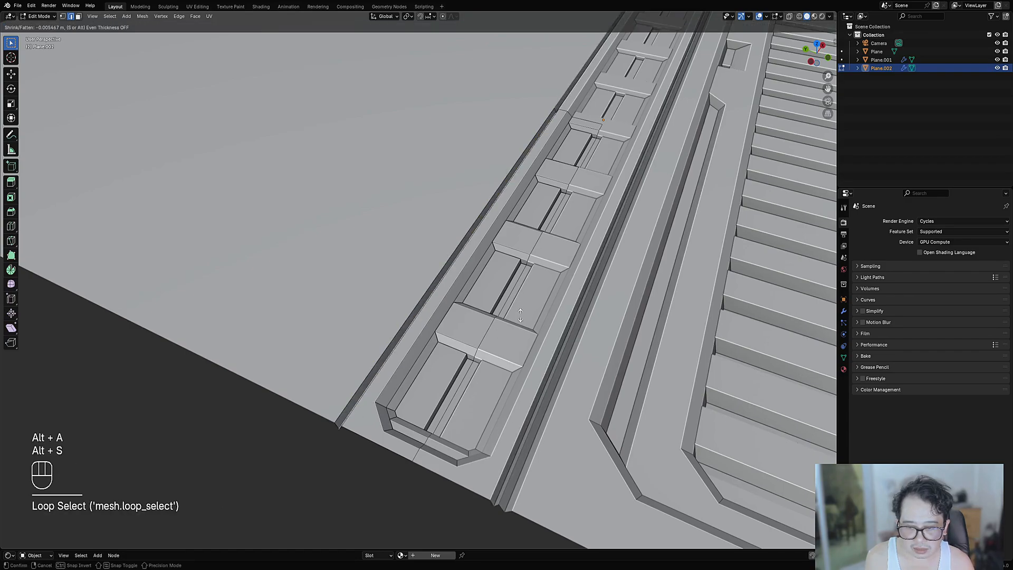
{"action": "right_click", "coordinate": [522, 317]}
{"action": "middle_click_drag", "start_coordinate": [539, 324], "coordinate": [464, 325]}
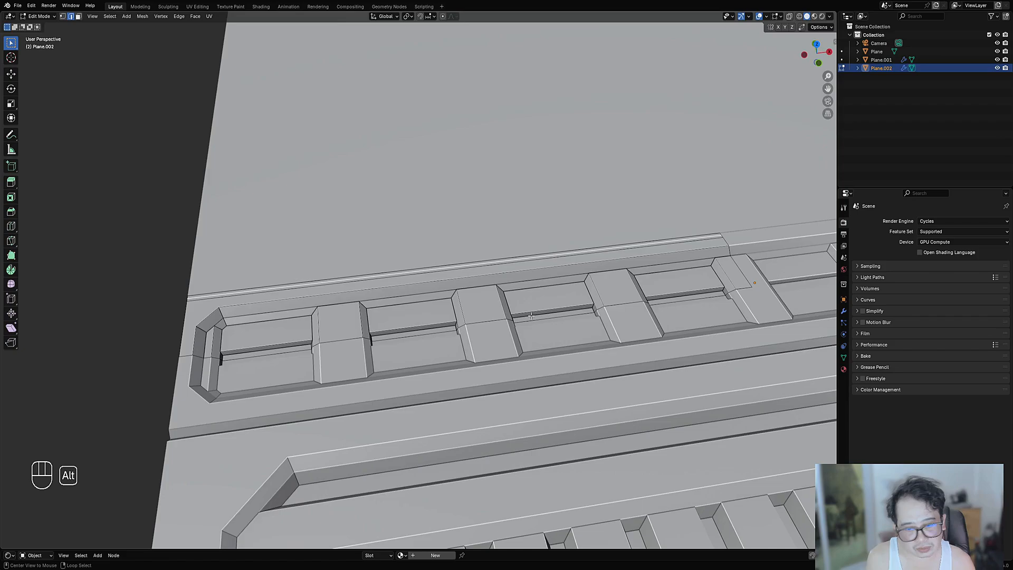
{"action": "key", "text": "alt+s"}
{"action": "left_click", "coordinate": [531, 316]}
{"action": "middle_click_drag", "start_coordinate": [531, 318], "coordinate": [229, 334]}
{"action": "middle_click_drag", "start_coordinate": [402, 327], "coordinate": [344, 392]}
{"action": "key", "text": "alt+s"}
{"action": "key", "text": "Tab"}
{"action": "key", "text": "Tab"}
- Undo the groove attempts and redo a fresh loop cut sunk into a seam groove
{"action": "key", "text": "ctrl+z"}
{"action": "key", "text": "ctrl+z"}
{"action": "key", "text": "ctrl+z"}
{"action": "key", "text": "ctrl+z"}
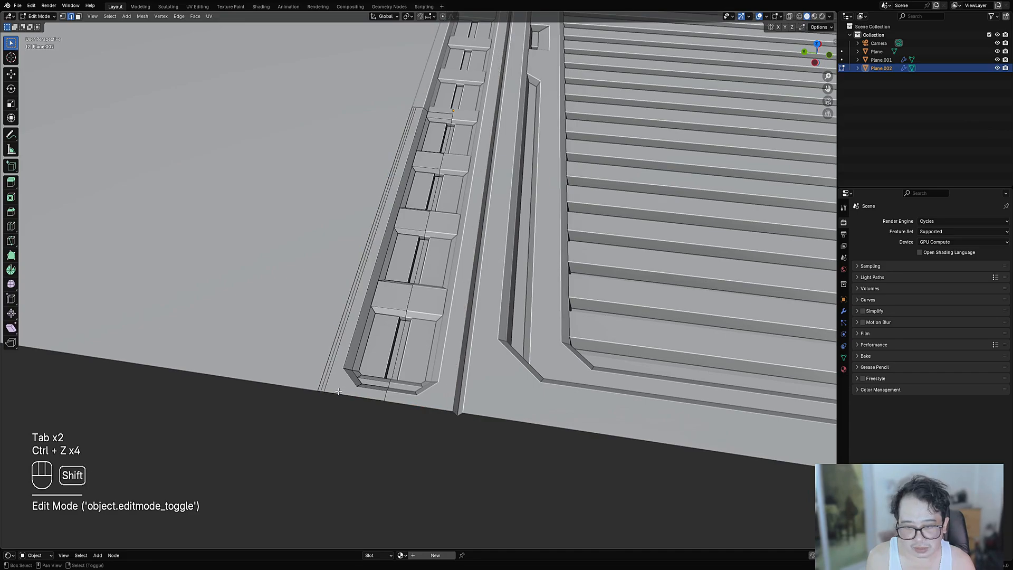
{"action": "scroll", "coordinate": [369, 369], "scroll_direction": "up", "scroll_amount": 3}
{"action": "key", "text": "ctrl+r"}
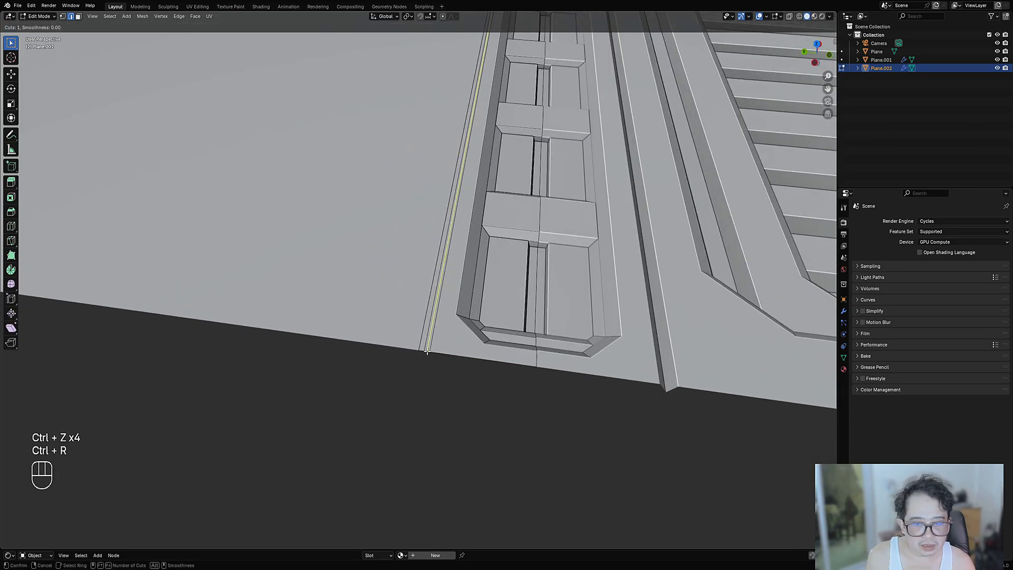
{"action": "left_click", "coordinate": [427, 352]}
{"action": "left_click", "coordinate": [427, 351]}
{"action": "key", "text": "alt+s"}
{"action": "left_click", "coordinate": [532, 289]}
{"action": "key", "text": "Tab"}
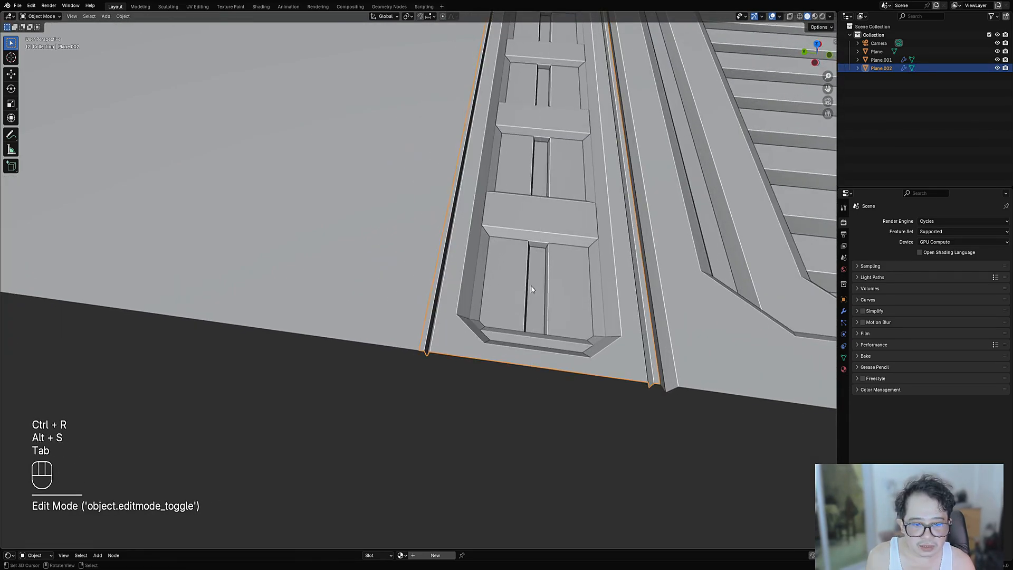
{"action": "scroll", "coordinate": [531, 290], "scroll_direction": "down", "scroll_amount": 4}
{"action": "middle_click_drag", "start_coordinate": [531, 290], "coordinate": [500, 281]}
{"action": "scroll", "coordinate": [526, 290], "scroll_direction": "up", "scroll_amount": 4}
- Lower the seam edge along Z, then deselect the panel
{"action": "key", "text": "Tab"}
{"action": "scroll", "coordinate": [537, 286], "scroll_direction": "up", "scroll_amount": 4}
{"action": "key", "text": "g"}
{"action": "key", "text": "z"}
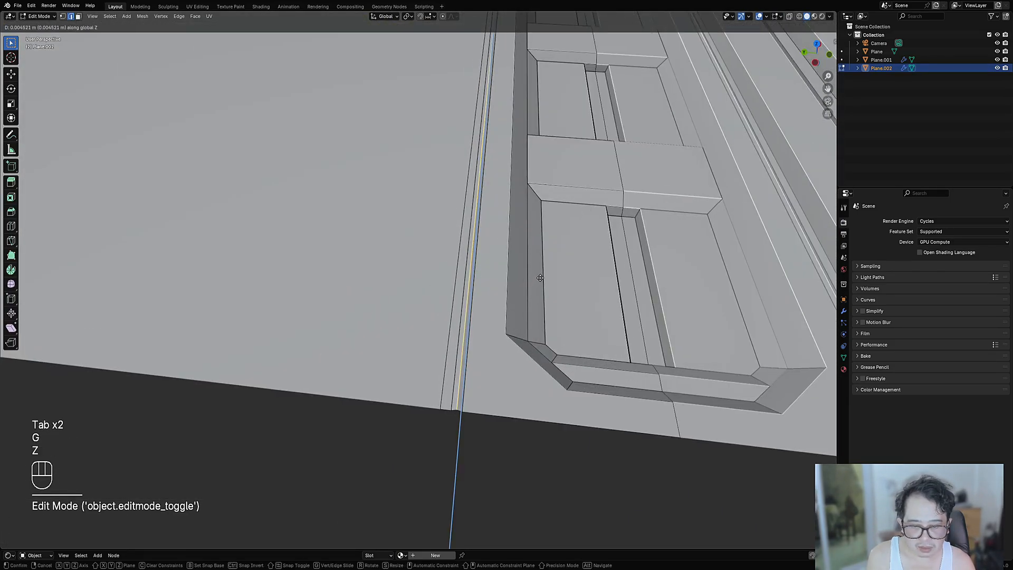
{"action": "left_click", "coordinate": [540, 279]}
{"action": "key", "text": "Tab"}
{"action": "scroll", "coordinate": [540, 279], "scroll_direction": "down", "scroll_amount": 4}
{"action": "middle_click_drag", "start_coordinate": [540, 278], "coordinate": [532, 317]}
{"action": "key", "text": "alt+a"}
{"action": "scroll", "coordinate": [532, 316], "scroll_direction": "down", "scroll_amount": 4}
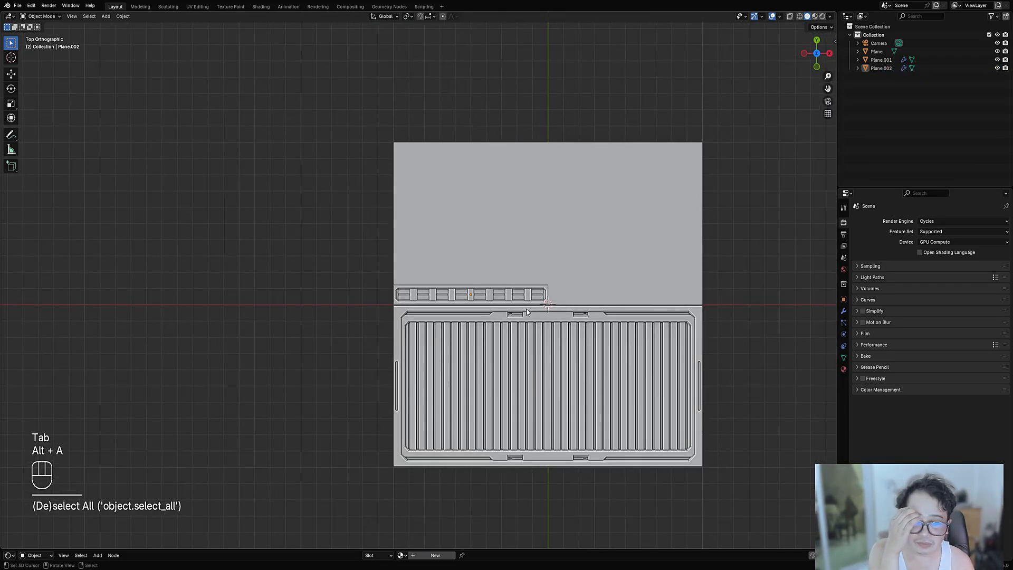
- Inspect the panel from several angles and erase the blue annotation strokes
{"action": "scroll", "coordinate": [522, 310], "scroll_direction": "up", "scroll_amount": 2}
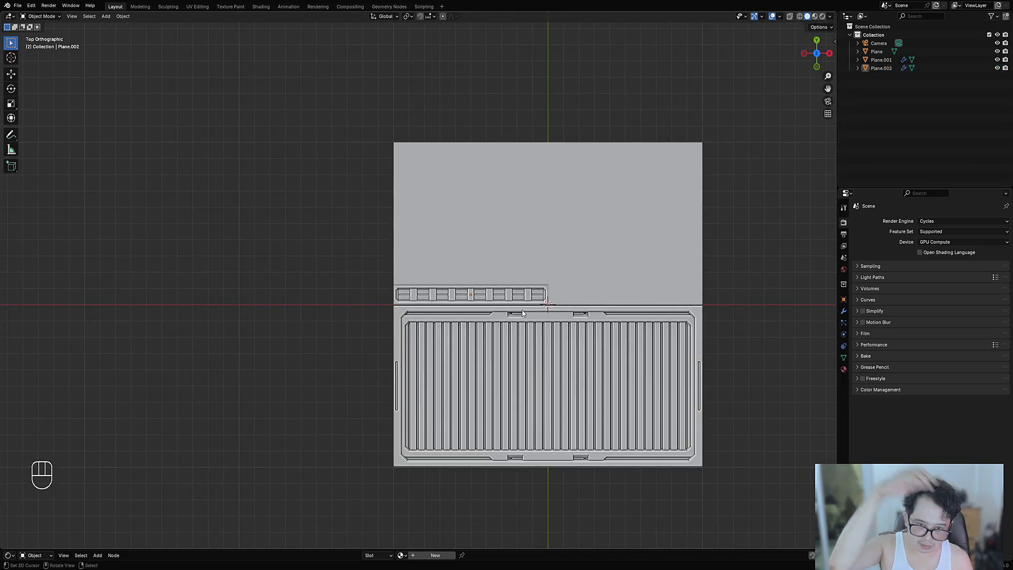
{"action": "scroll", "coordinate": [470, 286], "scroll_direction": "down", "scroll_amount": 1}
{"action": "middle_click_drag", "start_coordinate": [469, 305], "coordinate": [538, 272]}
{"action": "scroll", "coordinate": [531, 259], "scroll_direction": "down", "scroll_amount": 1}
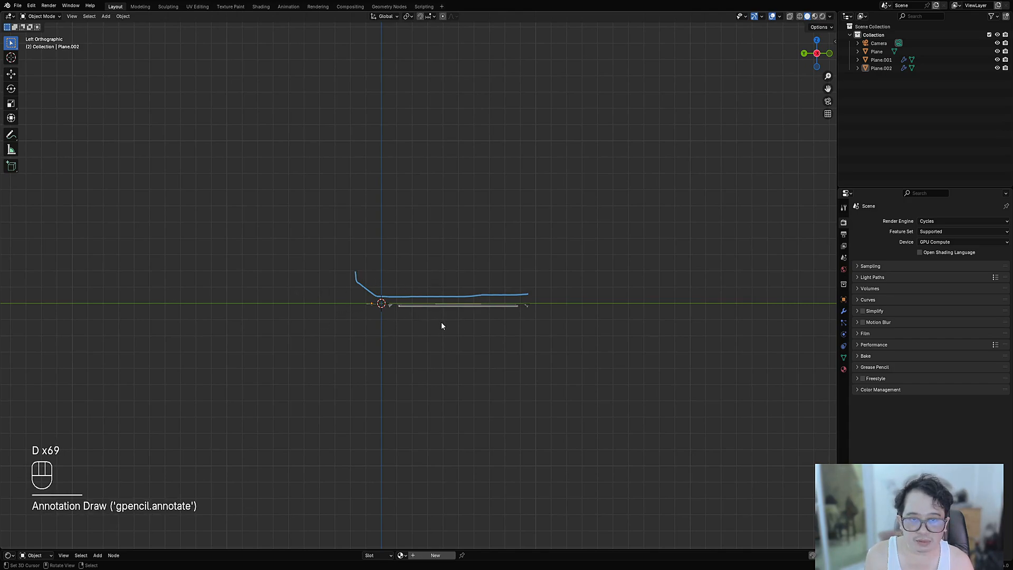
{"action": "middle_click_drag", "start_coordinate": [441, 322], "coordinate": [403, 341]}
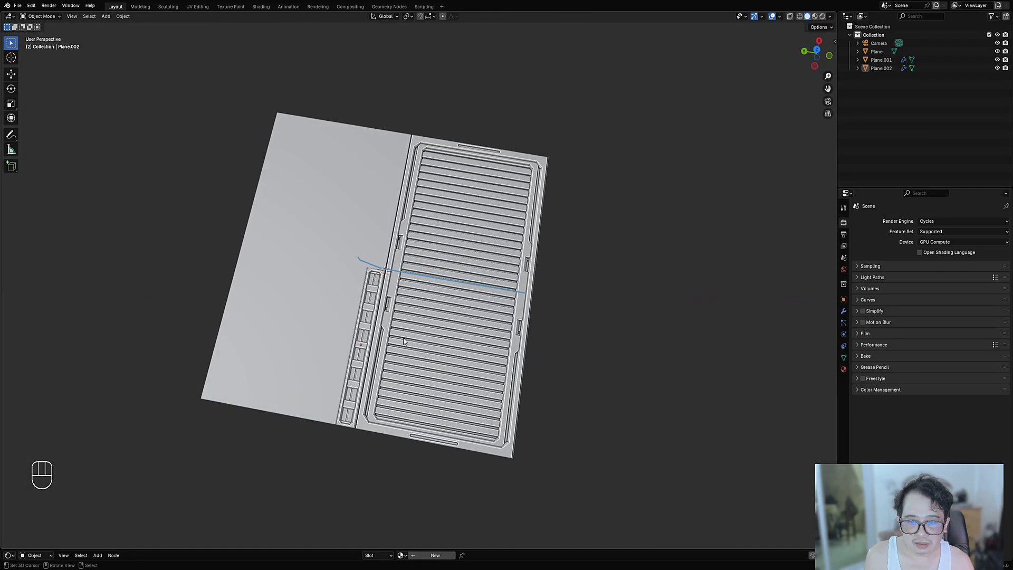
{"action": "middle_click_drag", "start_coordinate": [474, 347], "coordinate": [385, 333]}
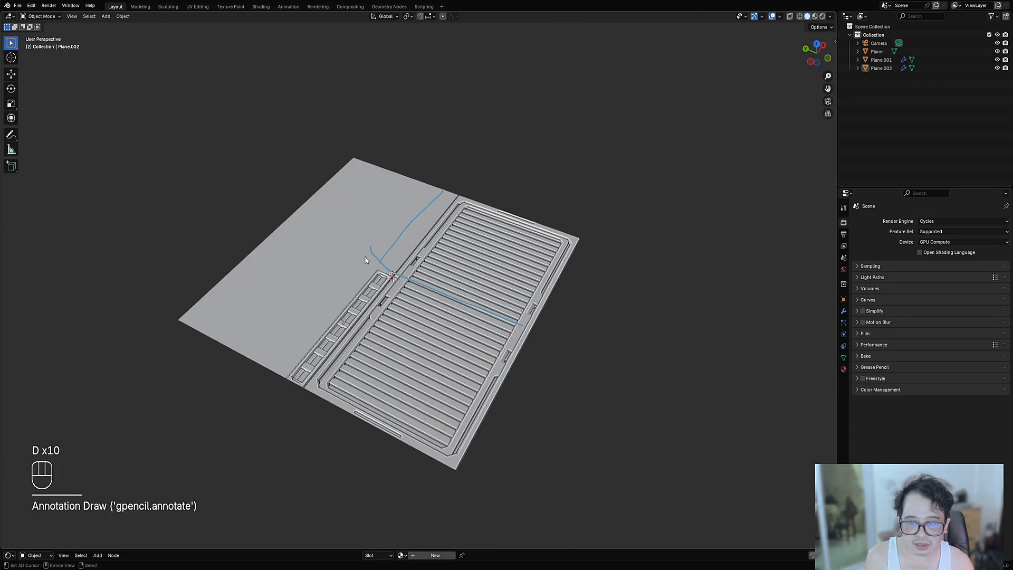
{"action": "left_click_drag", "start_coordinate": [370, 248], "coordinate": [381, 240]}
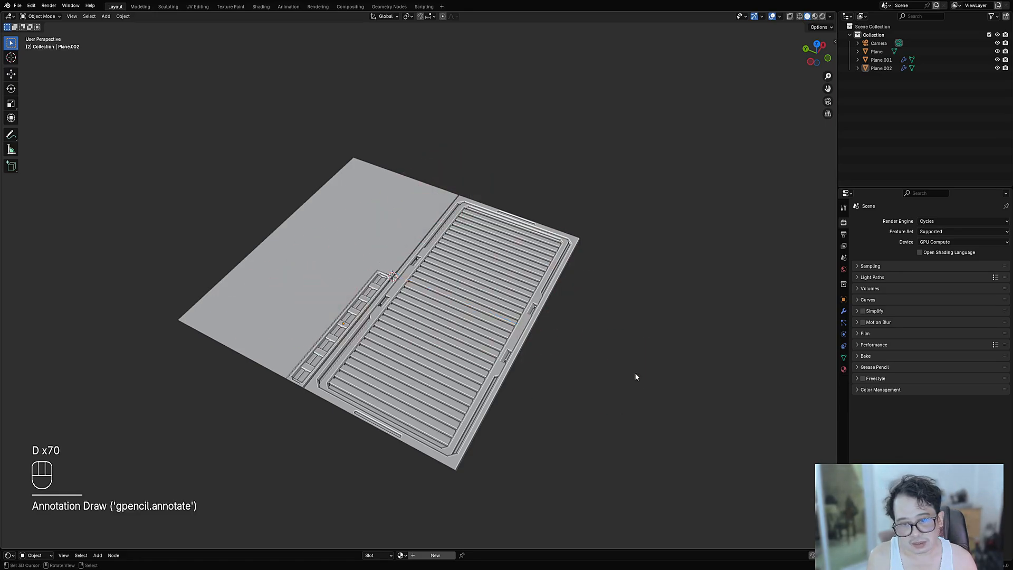
{"action": "middle_click_drag", "start_coordinate": [635, 376], "coordinate": [496, 232]}
- Save trim_sheet_09.blend and frame the upper plane in top view
{"action": "key", "text": "ctrl+s"}
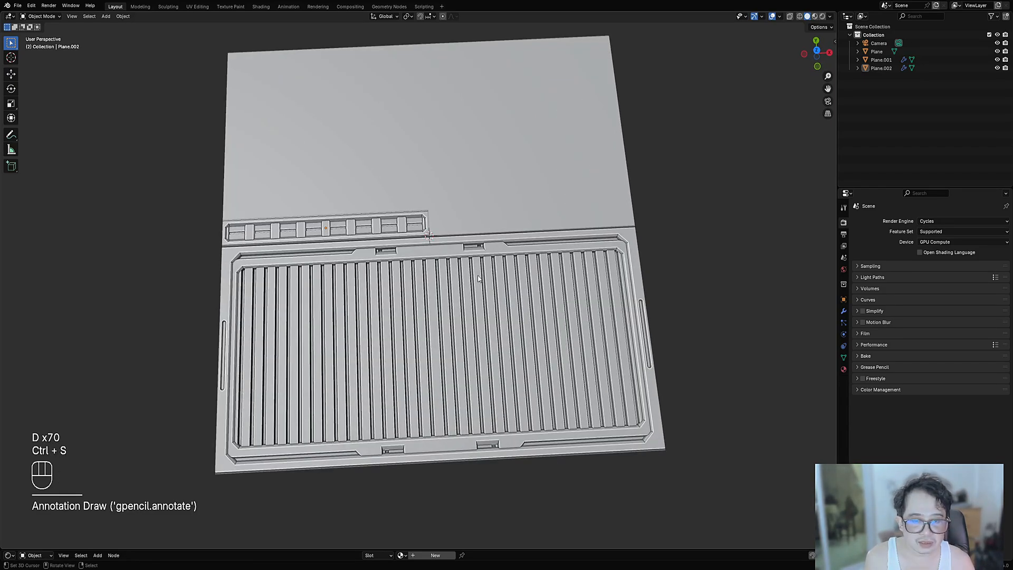
{"action": "middle_click_drag", "start_coordinate": [478, 275], "coordinate": [543, 368]}
{"action": "key", "text": "ctrl+s"}
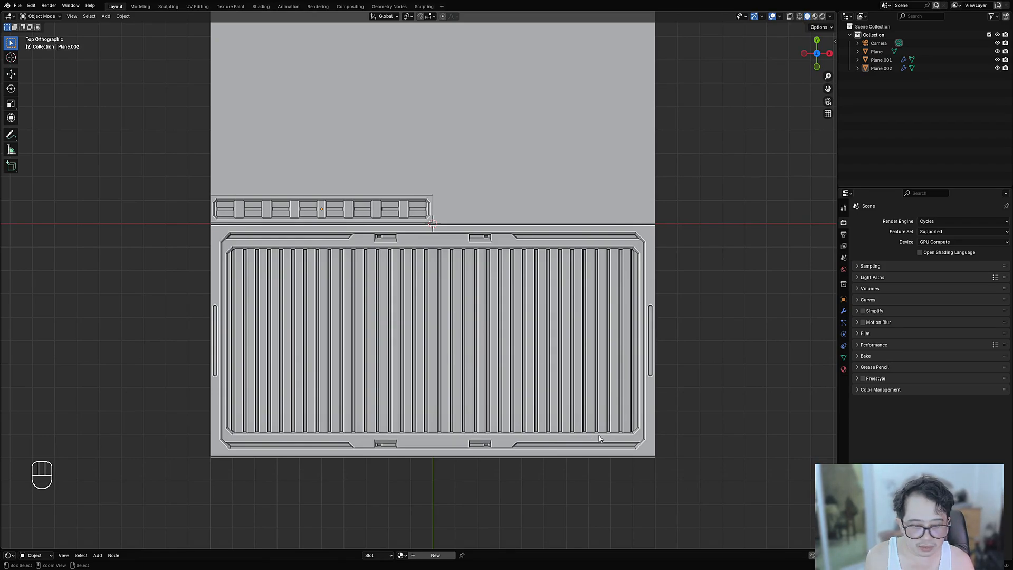
{"action": "middle_click_drag", "start_coordinate": [492, 202], "coordinate": [449, 306], "text": "shift"}
- Loop-cut the upper Plane near the seam and separate the thin strip face into its own object
{"action": "left_click", "coordinate": [449, 306]}
{"action": "key", "text": "Tab"}
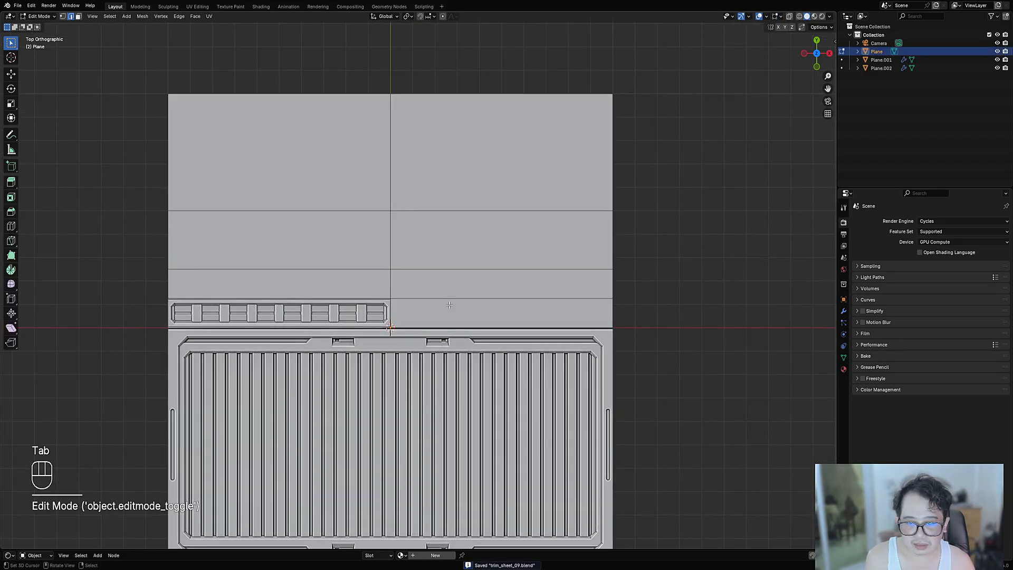
{"action": "key", "text": "alt+a"}
{"action": "key", "text": "ctrl+r"}
{"action": "left_click", "coordinate": [391, 327]}
{"action": "left_click", "coordinate": [391, 327]}
{"action": "key", "text": "3"}
{"action": "left_click", "coordinate": [454, 321]}
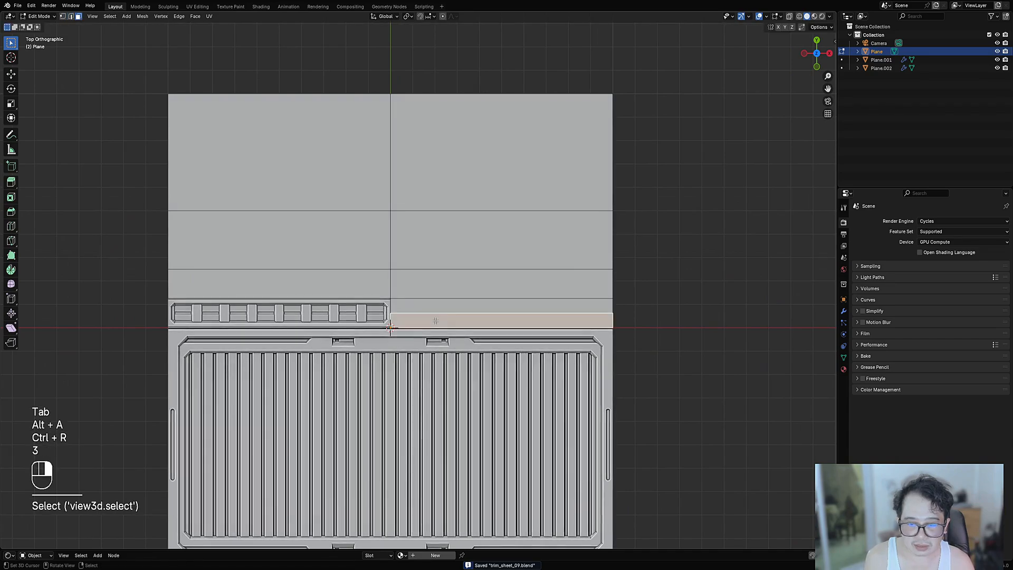
{"action": "key", "text": "p"}
{"action": "left_click", "coordinate": [459, 317]}
{"action": "key", "text": "Tab"}
- Select the new Plane.003 strip and set its origin to its geometry centre
{"action": "scroll", "coordinate": [486, 317], "scroll_direction": "up", "scroll_amount": 1}
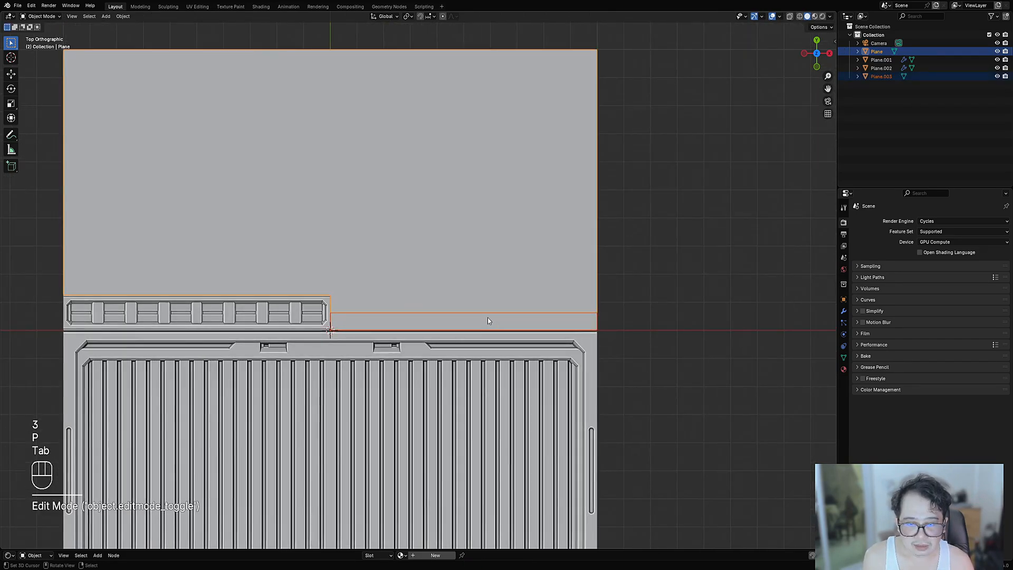
{"action": "left_click", "coordinate": [487, 317], "text": "shift"}
{"action": "scroll", "coordinate": [474, 332], "scroll_direction": "up", "scroll_amount": 2}
{"action": "key", "text": "ctrl+shift+x"}
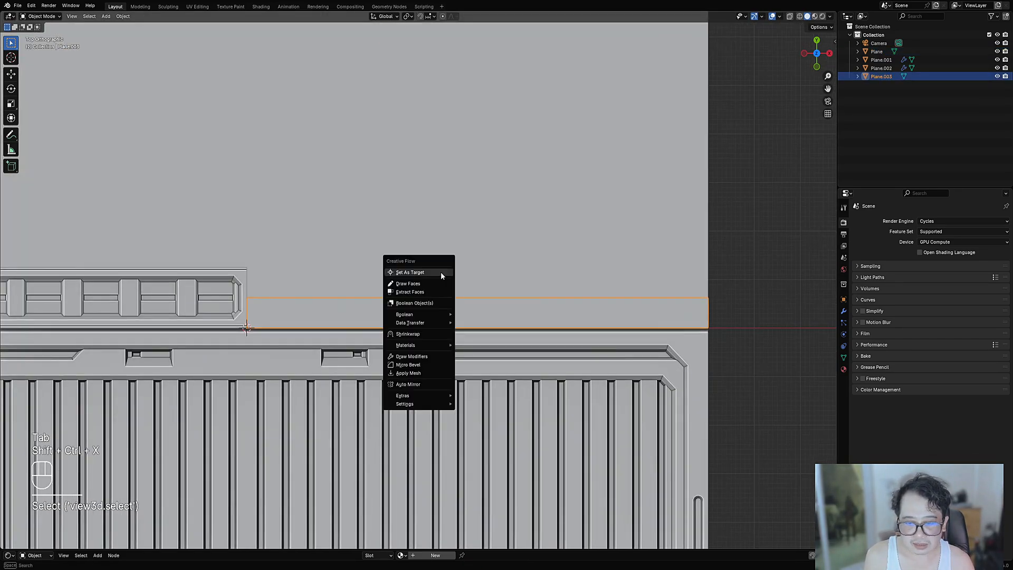
{"action": "key", "text": "w"}
{"action": "mouse_move", "coordinate": [490, 284]}
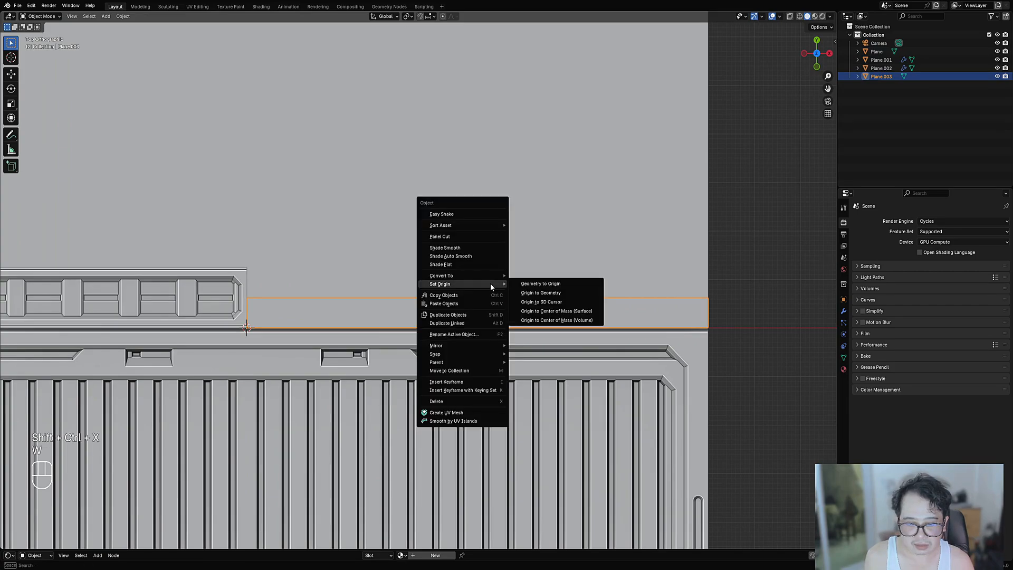
{"action": "left_click", "coordinate": [563, 293]}
- Auto-mirror the Plane.003 strip with Creative Flow's Auto Mirror
{"action": "key", "text": "ctrl+shift+x"}
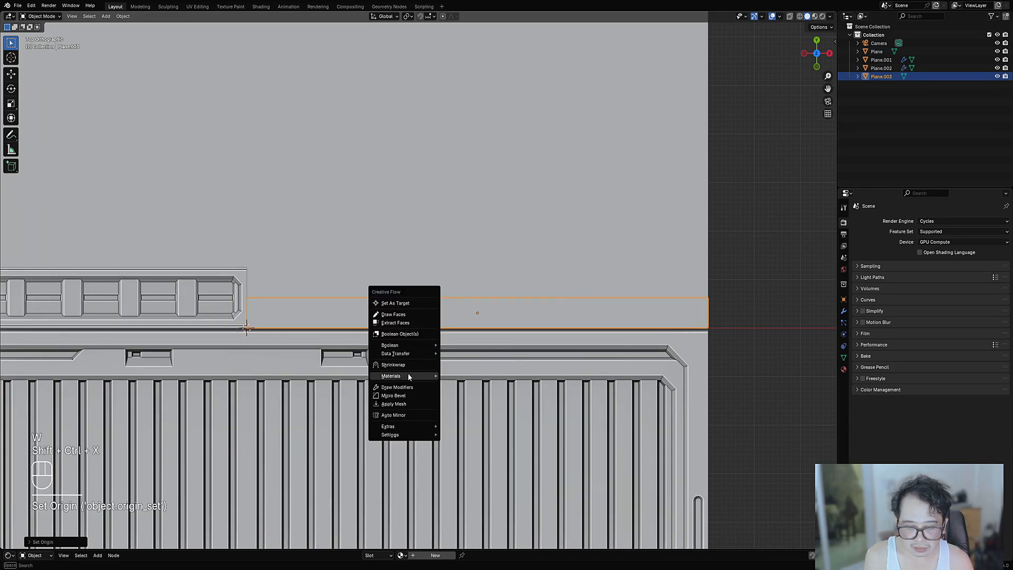
{"action": "mouse_move", "coordinate": [407, 373]}
{"action": "left_click", "coordinate": [407, 415]}
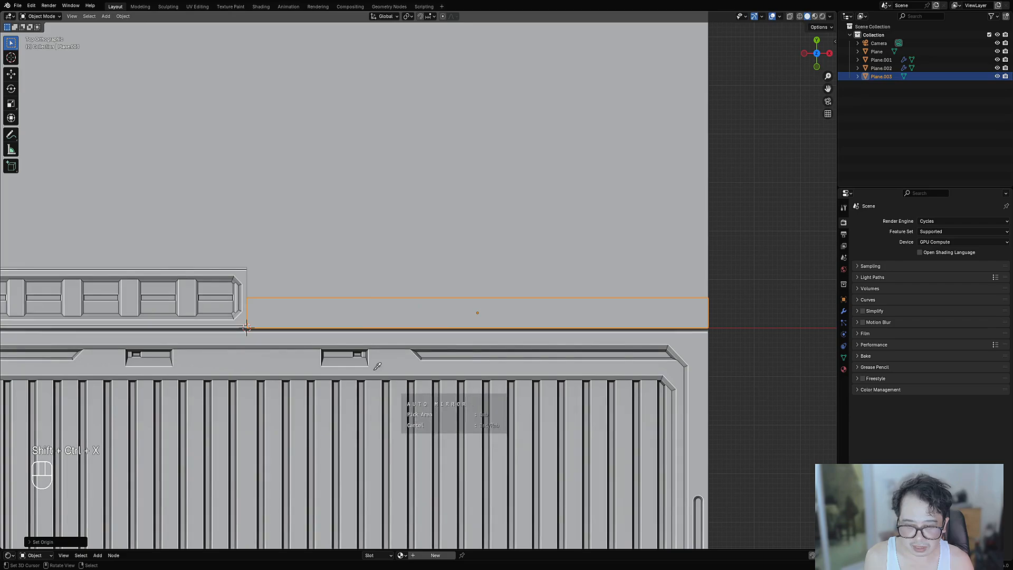
{"action": "left_click", "coordinate": [324, 304]}
{"action": "key", "text": "x"}
{"action": "key", "text": "t"}
{"action": "key", "text": "y"}
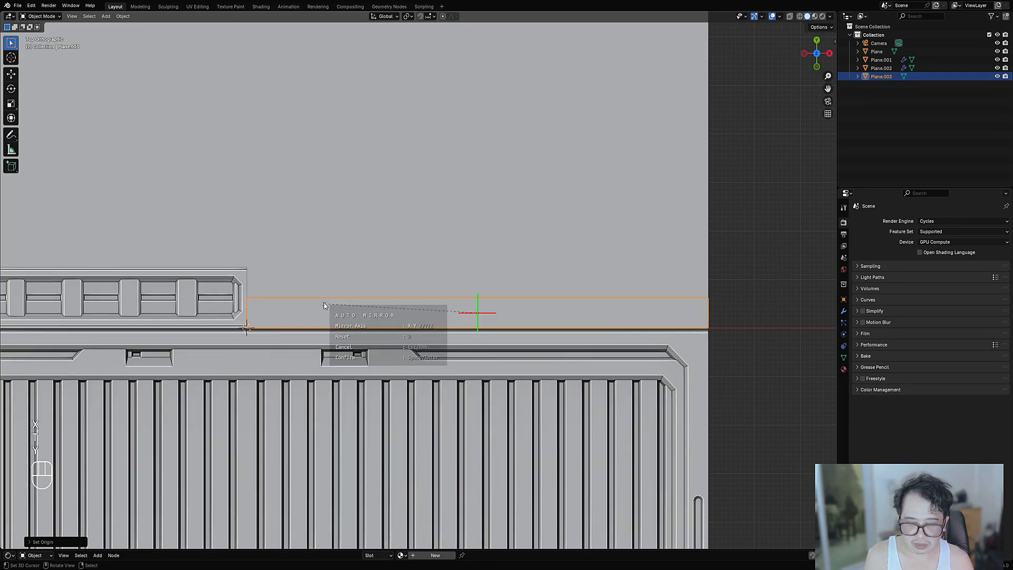
{"action": "key", "text": "space"}
- Add four evenly centred loop cuts across the Plane.003 strip
{"action": "key", "text": "Tab"}
{"action": "scroll", "coordinate": [324, 305], "scroll_direction": "down", "scroll_amount": 4}
{"action": "key", "text": "alt+a"}
{"action": "middle_click_drag", "start_coordinate": [388, 309], "coordinate": [447, 306], "text": "shift"}
{"action": "scroll", "coordinate": [447, 306], "scroll_direction": "up", "scroll_amount": 3}
{"action": "key", "text": "ctrl+r"}
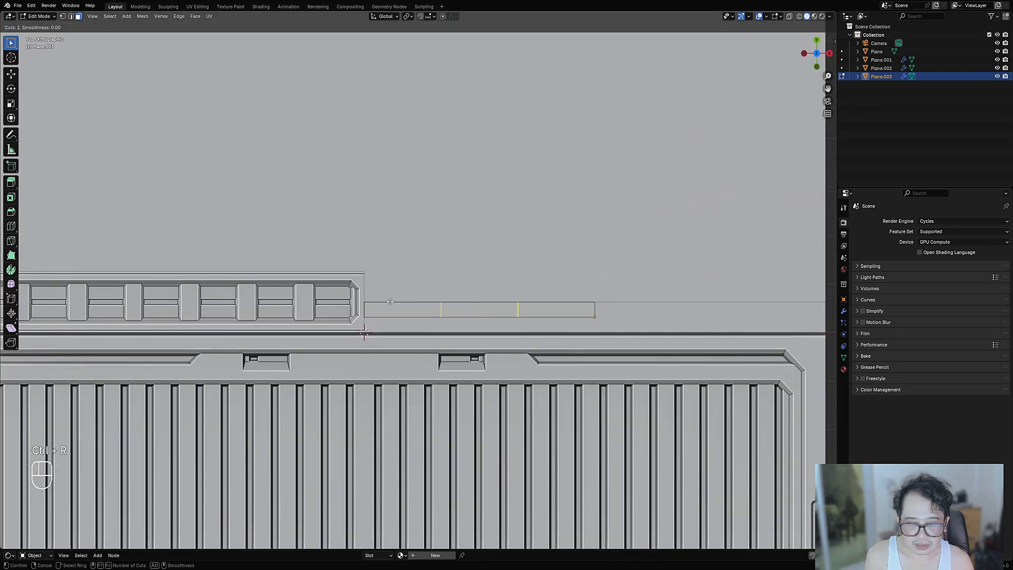
{"action": "left_click", "coordinate": [390, 302]}
{"action": "right_click", "coordinate": [391, 301]}
- Bevel the new edge loops into narrow bands
{"action": "middle_click_drag", "start_coordinate": [688, 307], "coordinate": [655, 317], "text": "shift"}
{"action": "middle_click_drag", "start_coordinate": [655, 317], "coordinate": [628, 303]}
{"action": "key", "text": "ctrl+b"}
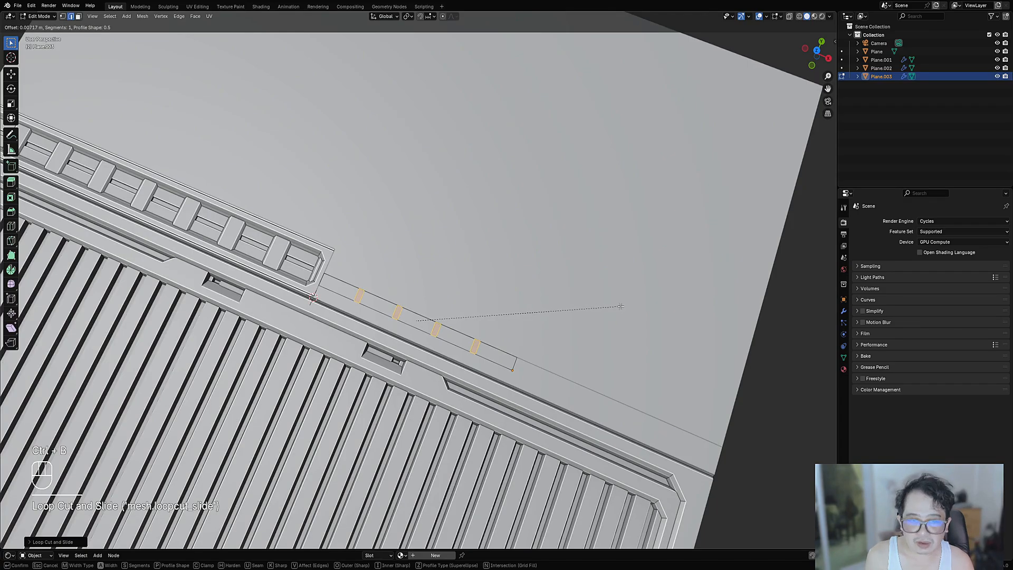
{"action": "left_click", "coordinate": [622, 306]}
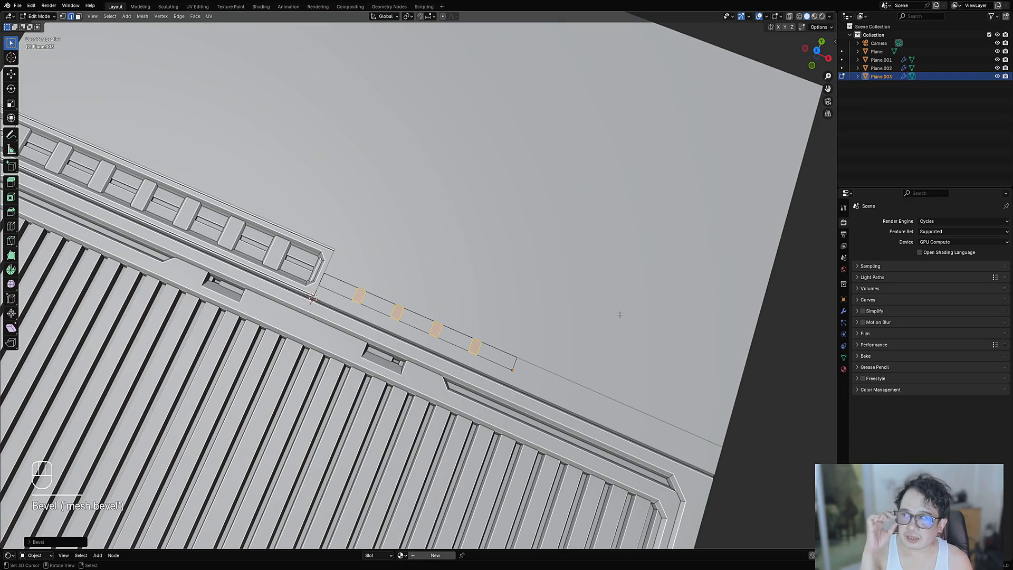
- Inset the beveled faces and push them inward to form recessed ribs
{"action": "scroll", "coordinate": [628, 319], "scroll_direction": "up", "scroll_amount": 2}
{"action": "key", "text": "i"}
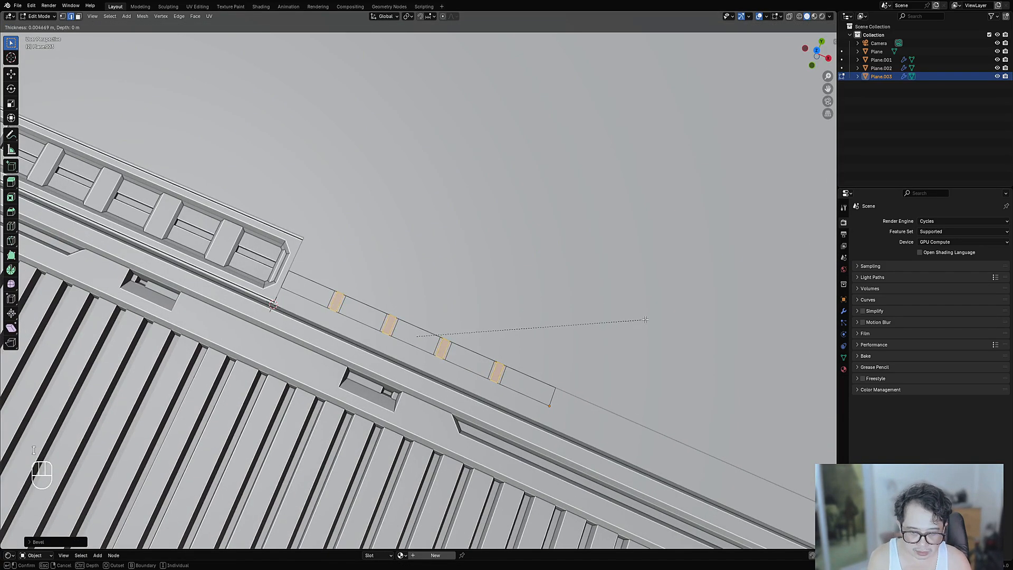
{"action": "left_click", "coordinate": [644, 319]}
{"action": "key", "text": "alt+s"}
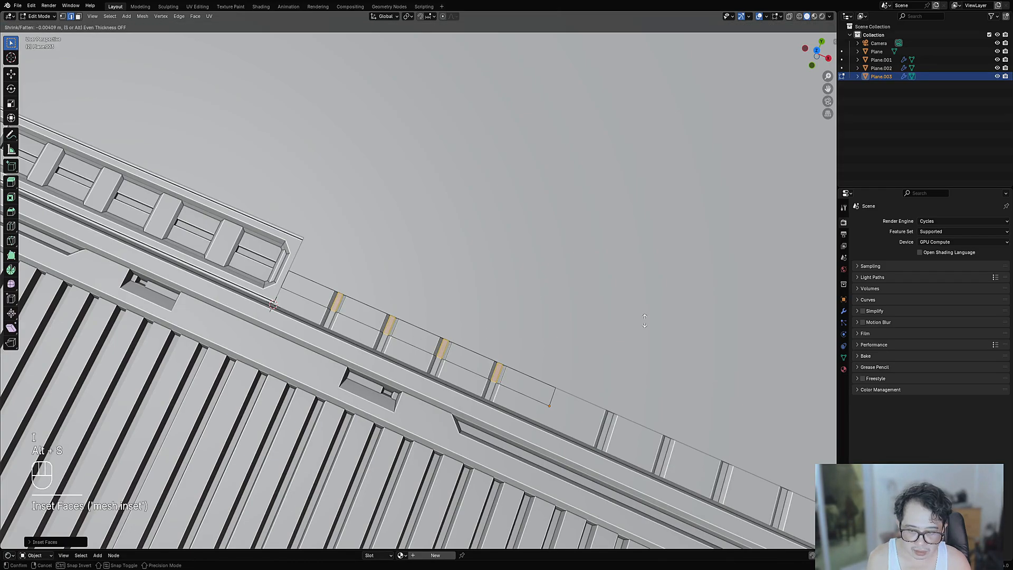
{"action": "left_click", "coordinate": [442, 274]}
{"action": "key", "text": "Tab"}
{"action": "scroll", "coordinate": [441, 271], "scroll_direction": "down", "scroll_amount": 4}
{"action": "middle_click_drag", "start_coordinate": [441, 272], "coordinate": [478, 275]}
{"action": "scroll", "coordinate": [478, 277], "scroll_direction": "up", "scroll_amount": 3}
- Undo the recessed ribs to restore the plain Plane.003 strip
{"action": "key", "text": "Tab"}
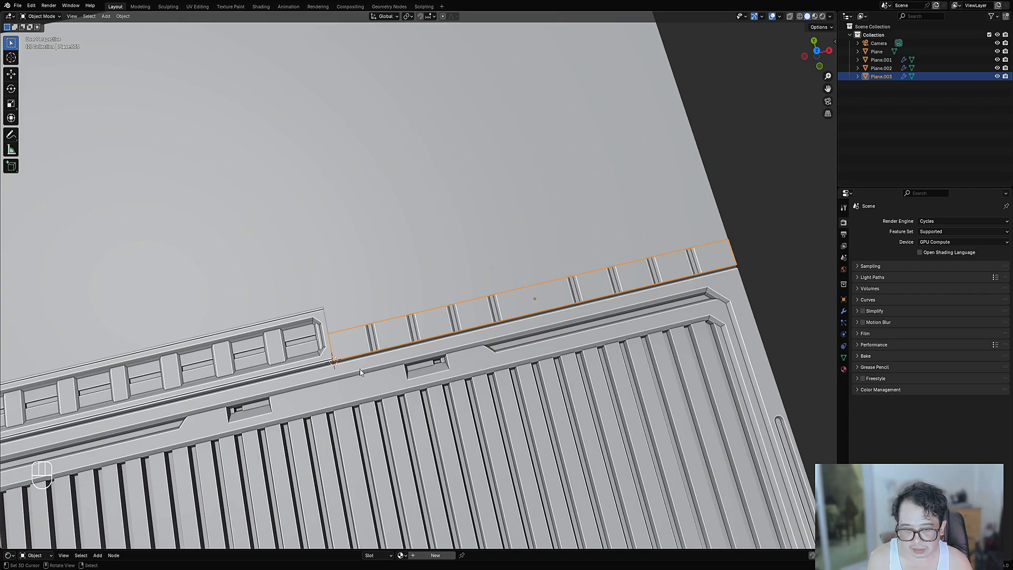
{"action": "key", "text": "ctrl+z"}
{"action": "key", "text": "ctrl+z"}
{"action": "key", "text": "ctrl+z"}
{"action": "key", "text": "ctrl+z"}
{"action": "middle_click_drag", "start_coordinate": [427, 324], "coordinate": [509, 329]}
{"action": "key", "text": "ctrl+z"}
{"action": "middle_click_drag", "start_coordinate": [420, 422], "coordinate": [418, 363], "text": "shift"}
{"action": "scroll", "coordinate": [418, 363], "scroll_direction": "up", "scroll_amount": 2}
- Try two lengthwise loop cuts sunk with Shrink/Fatten, then undo that groove
{"action": "key", "text": "ctrl+r"}
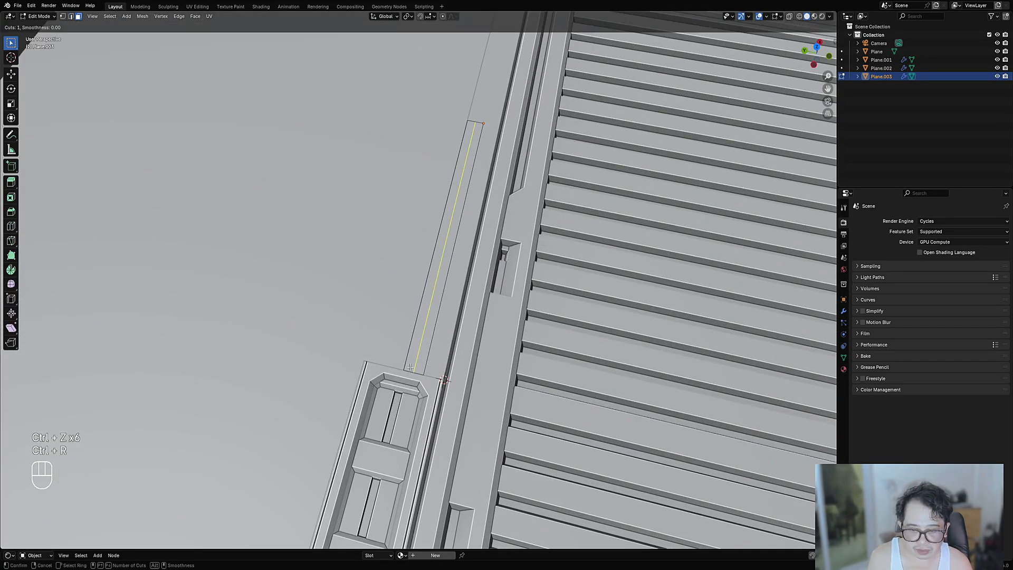
{"action": "left_click", "coordinate": [406, 366]}
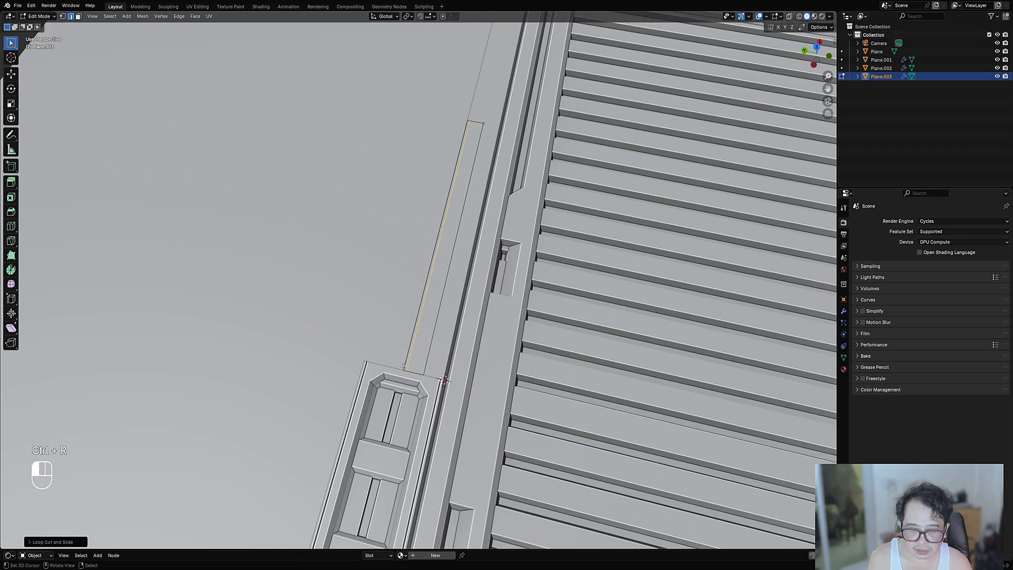
{"action": "scroll", "coordinate": [406, 366], "scroll_direction": "up", "scroll_amount": 3}
{"action": "key", "text": "ctrl+r"}
{"action": "left_click", "coordinate": [368, 368]}
{"action": "right_click", "coordinate": [368, 368]}
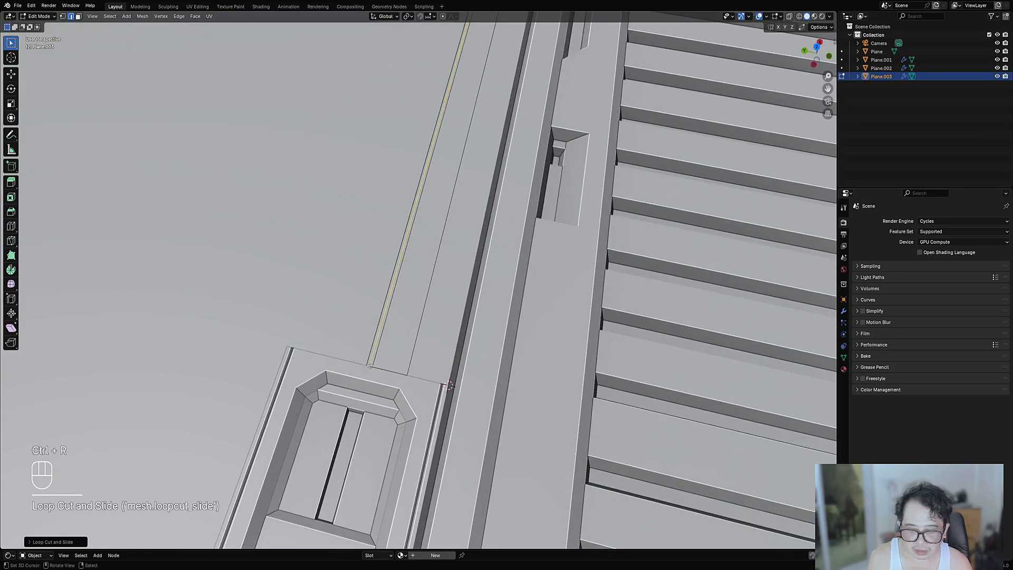
{"action": "key", "text": "alt+s"}
{"action": "left_click", "coordinate": [408, 346]}
{"action": "key", "text": "ctrl+z"}
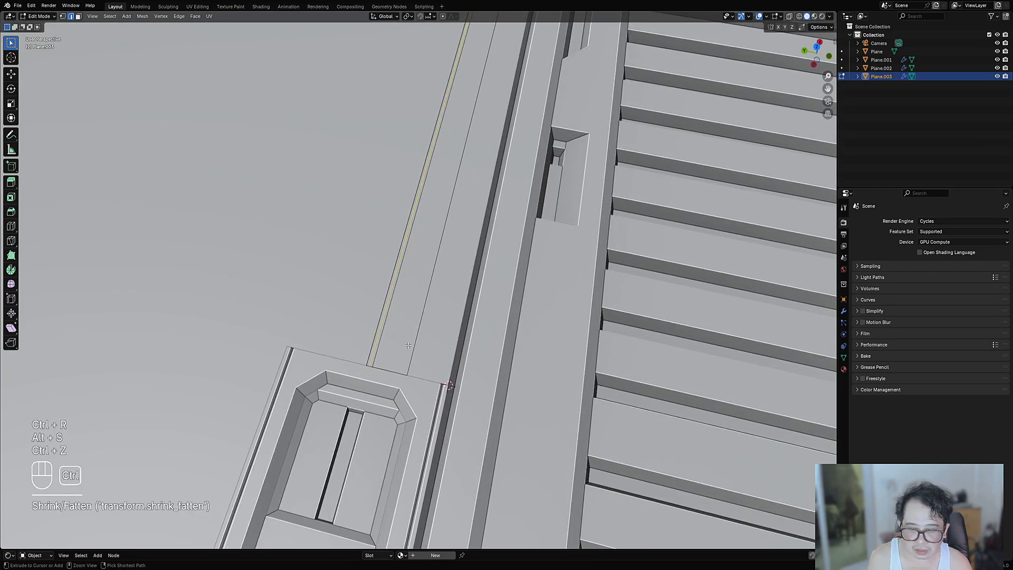
- Cut two parallel lengthwise loops and sink them into a thin seam groove
{"action": "key", "text": "ctrl+r"}
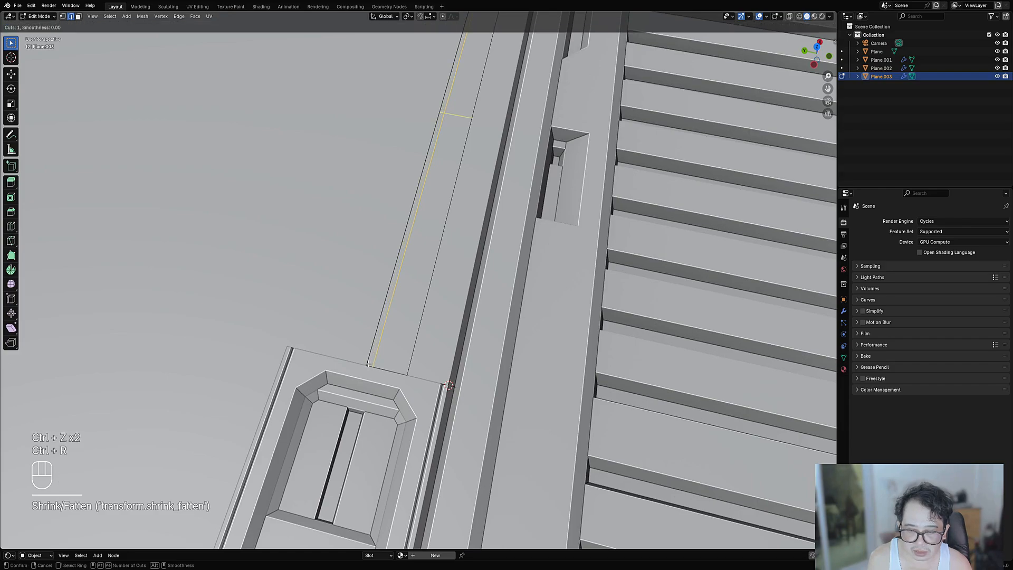
{"action": "left_click", "coordinate": [368, 364]}
{"action": "left_click", "coordinate": [369, 366]}
{"action": "scroll", "coordinate": [375, 385], "scroll_direction": "up", "scroll_amount": 3}
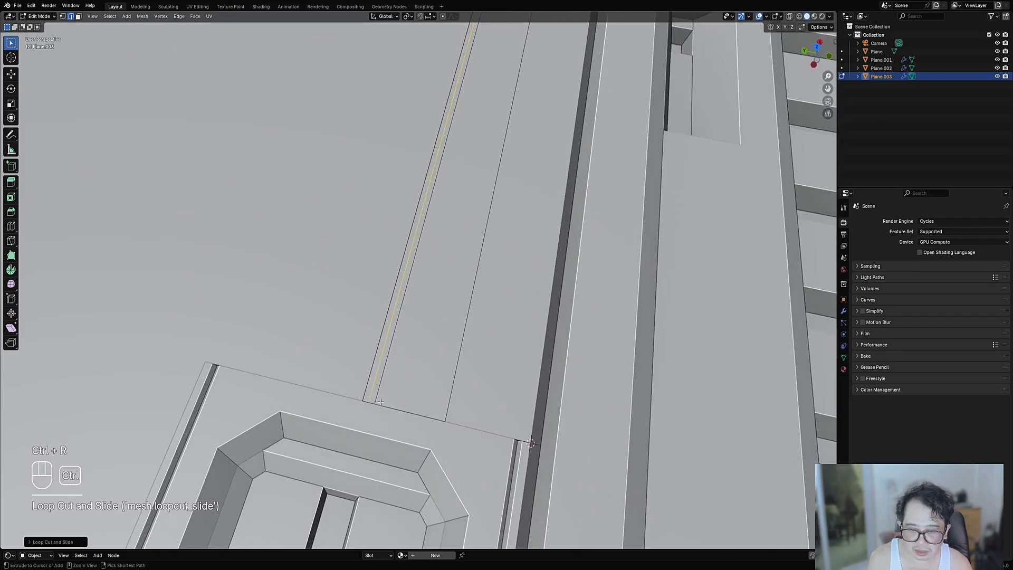
{"action": "key", "text": "ctrl+r"}
{"action": "left_click", "coordinate": [371, 404]}
{"action": "right_click", "coordinate": [371, 404]}
{"action": "left_click", "coordinate": [442, 343]}
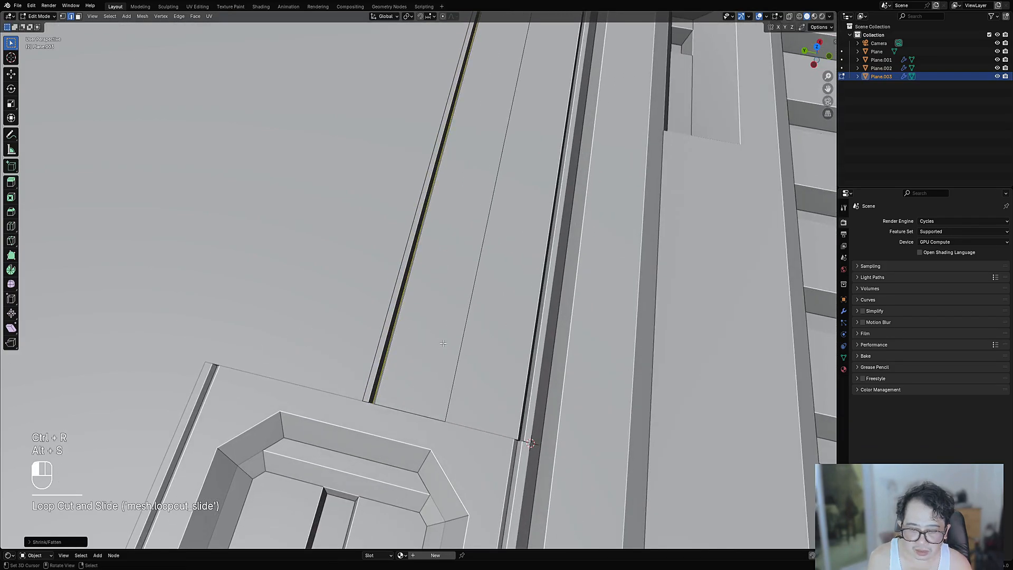
{"action": "key", "text": "Tab"}
{"action": "scroll", "coordinate": [475, 338], "scroll_direction": "down", "scroll_amount": 5}
{"action": "middle_click_drag", "start_coordinate": [538, 330], "coordinate": [466, 334]}
{"action": "right_click", "coordinate": [435, 286]}
- Draw a triangular face on the strip with Creative Flow Draw Cuts
{"action": "key", "text": "Tab"}
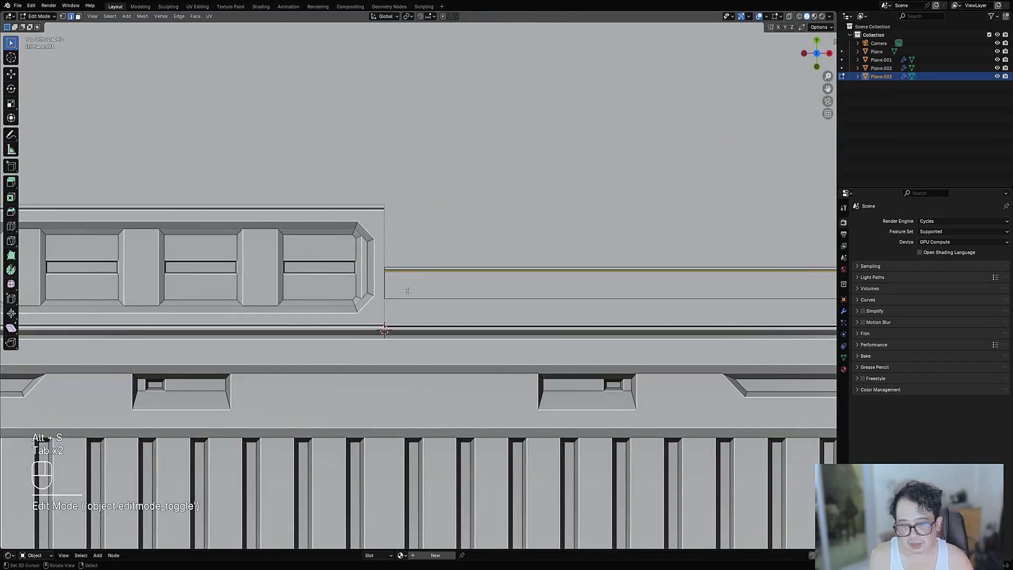
{"action": "key", "text": "alt+a"}
{"action": "key", "text": "3"}
{"action": "left_click", "coordinate": [430, 296]}
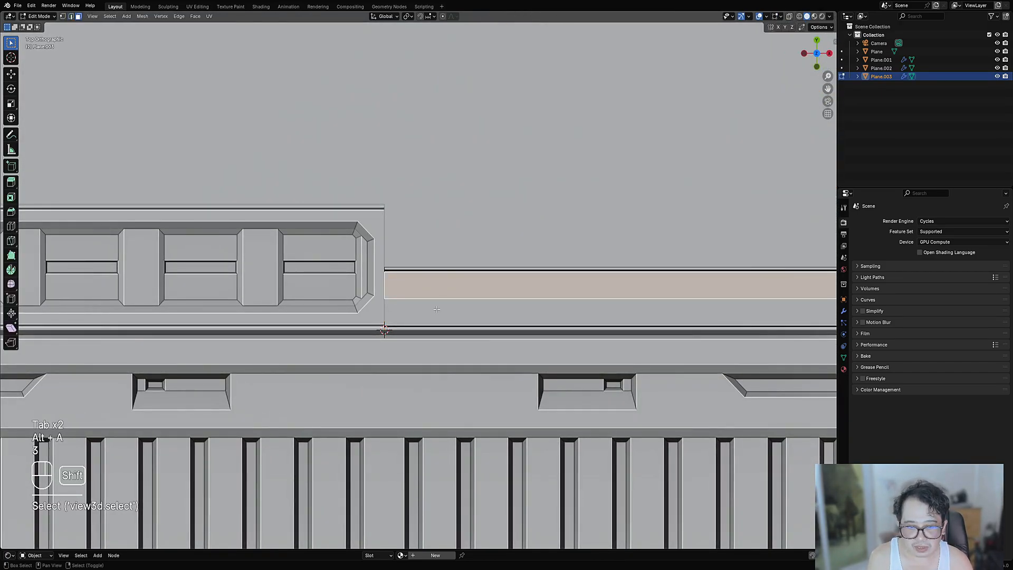
{"action": "scroll", "coordinate": [507, 300], "scroll_direction": "down", "scroll_amount": 4}
{"action": "key", "text": "shift+ctrl+x"}
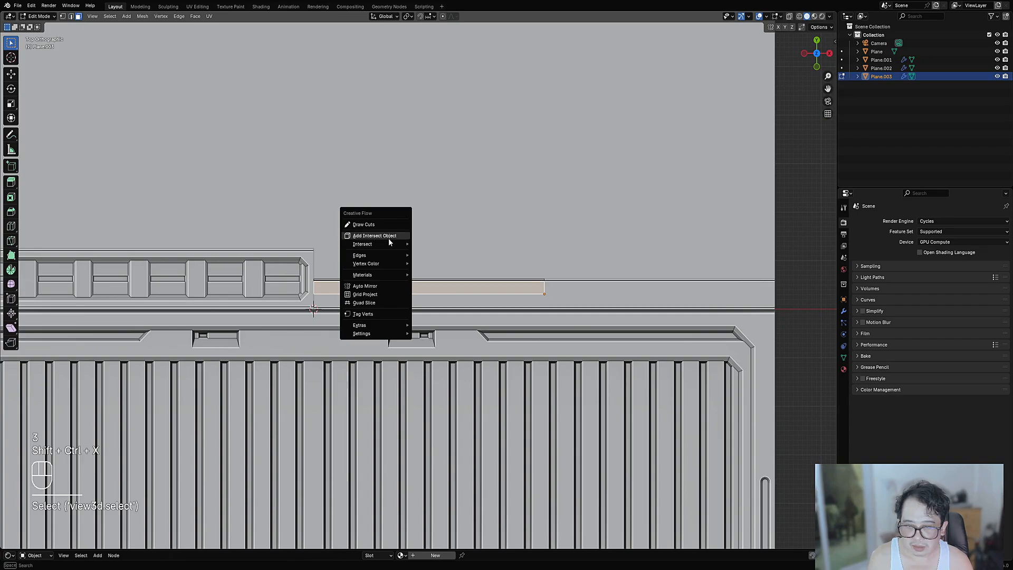
{"action": "left_click", "coordinate": [381, 226]}
{"action": "key", "text": "1"}
{"action": "key", "text": "2"}
{"action": "scroll", "coordinate": [349, 304], "scroll_direction": "up", "scroll_amount": 4}
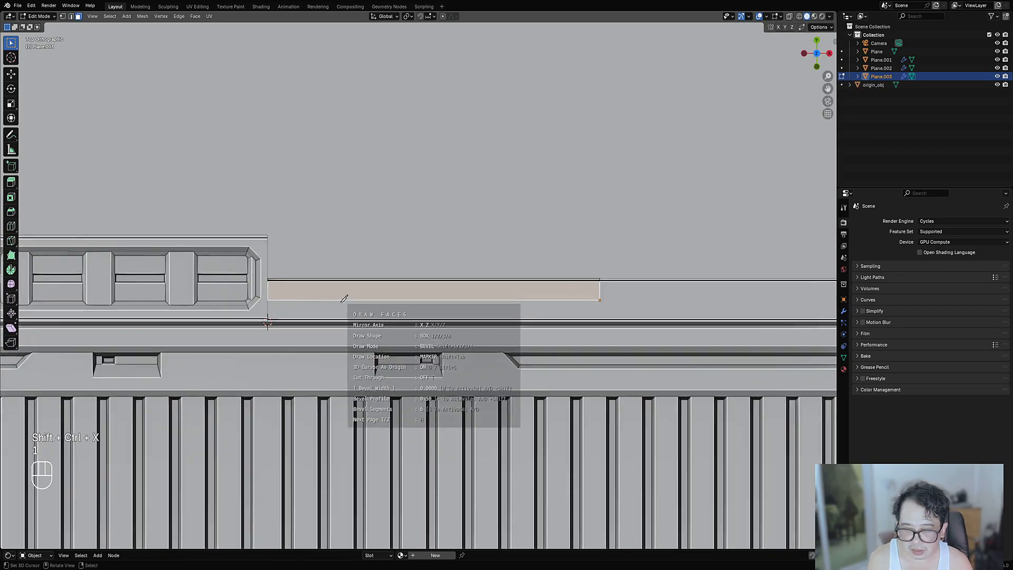
{"action": "left_click", "coordinate": [244, 287]}
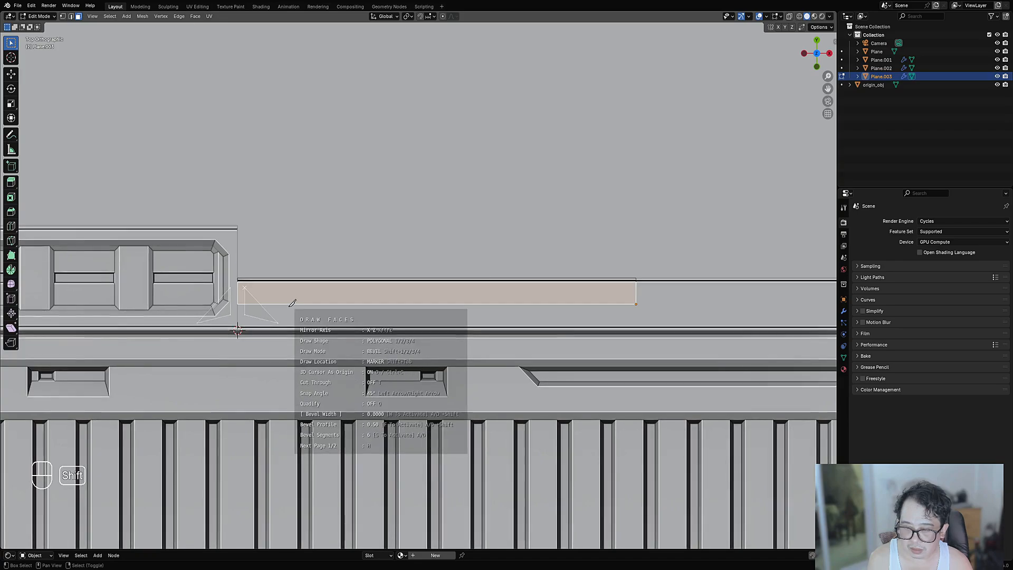
{"action": "key", "text": "space"}
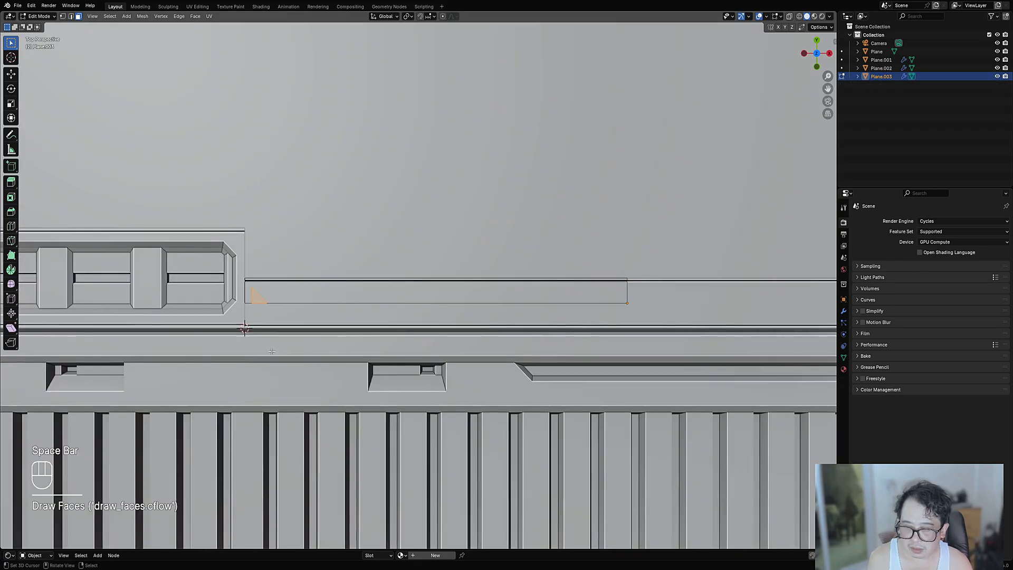
- Inset the triangle and push it into the panel as a recessed marker
{"action": "middle_click_drag", "start_coordinate": [316, 310], "coordinate": [400, 309], "text": "shift"}
{"action": "scroll", "coordinate": [404, 303], "scroll_direction": "up", "scroll_amount": 3}
{"action": "key", "text": "i"}
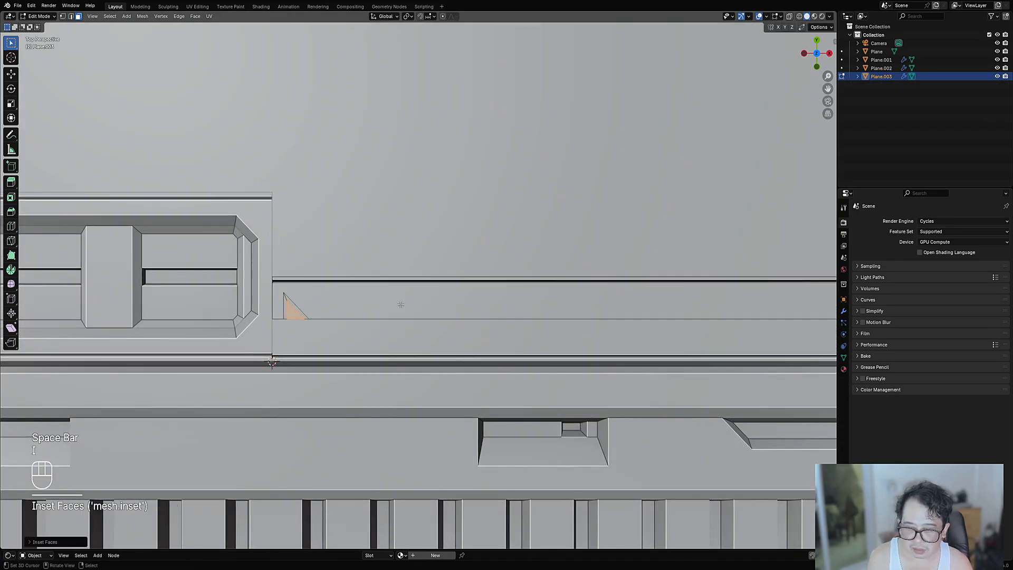
{"action": "key", "text": "alt+s"}
{"action": "key", "text": "Tab"}
{"action": "scroll", "coordinate": [457, 324], "scroll_direction": "up", "scroll_amount": 5}
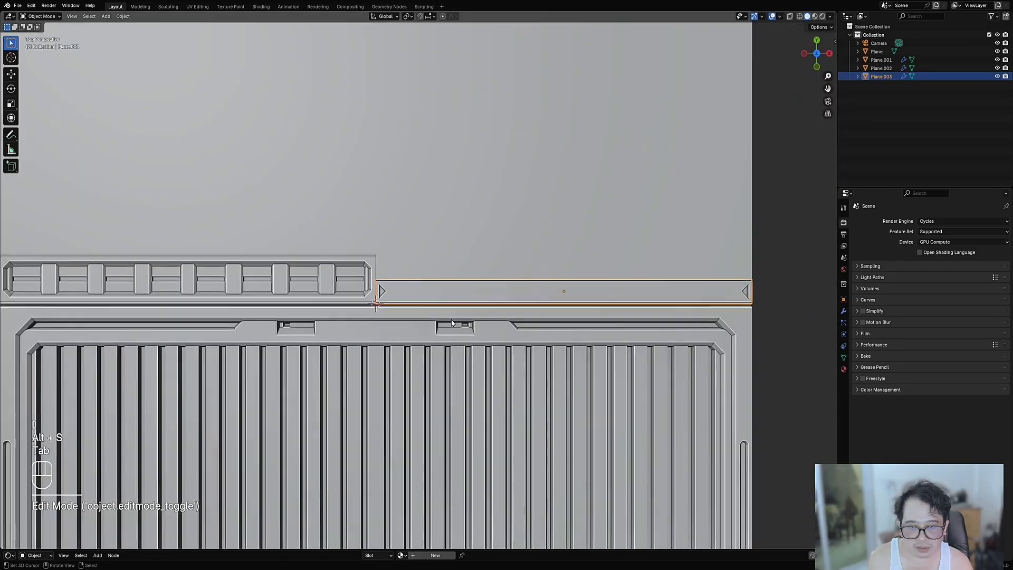
- Draw a long rectangular slot face along the upper strip
{"action": "key", "text": "Tab"}
{"action": "key", "text": "alt+a"}
{"action": "scroll", "coordinate": [400, 326], "scroll_direction": "up", "scroll_amount": 3}
{"action": "key", "text": "ctrl+shift+x"}
{"action": "left_click", "coordinate": [398, 322]}
{"action": "key", "text": "1"}
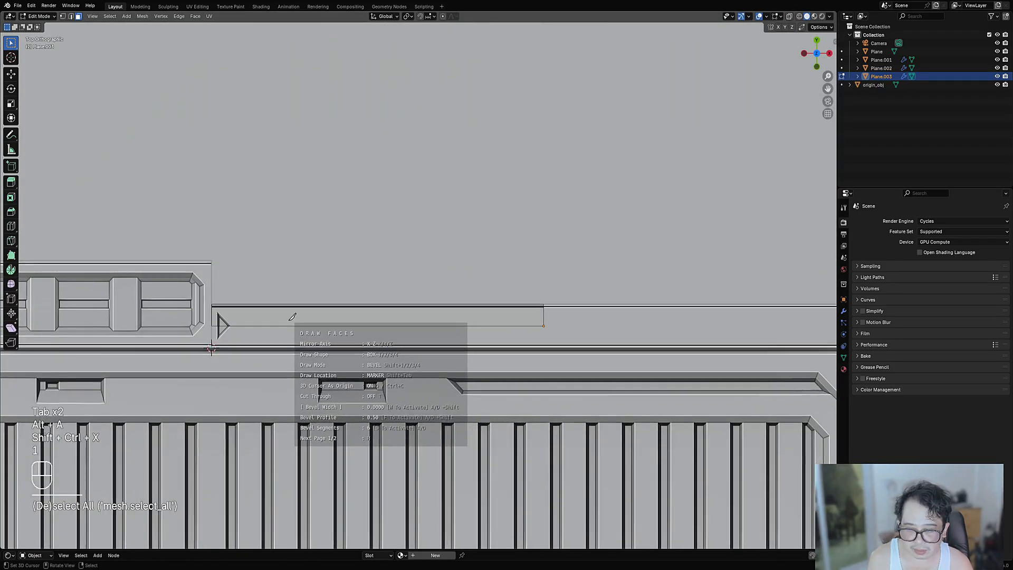
{"action": "left_click_drag", "start_coordinate": [289, 320], "coordinate": [415, 337]}
{"action": "key", "text": "space"}
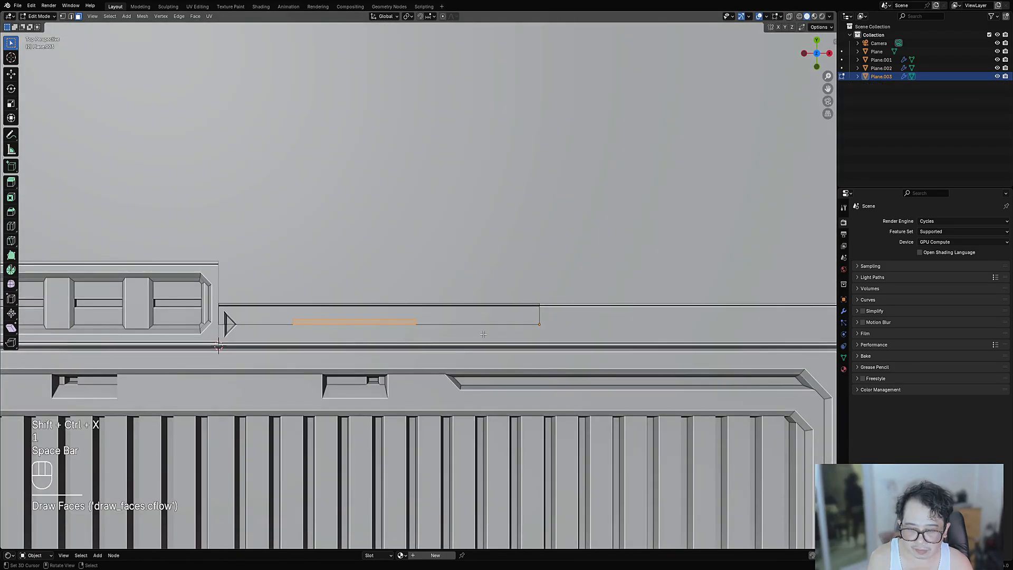
- Inset the rectangular slot and sink it into the panel
{"action": "scroll", "coordinate": [417, 335], "scroll_direction": "up", "scroll_amount": 3}
{"action": "key", "text": "i"}
{"action": "left_click", "coordinate": [479, 334]}
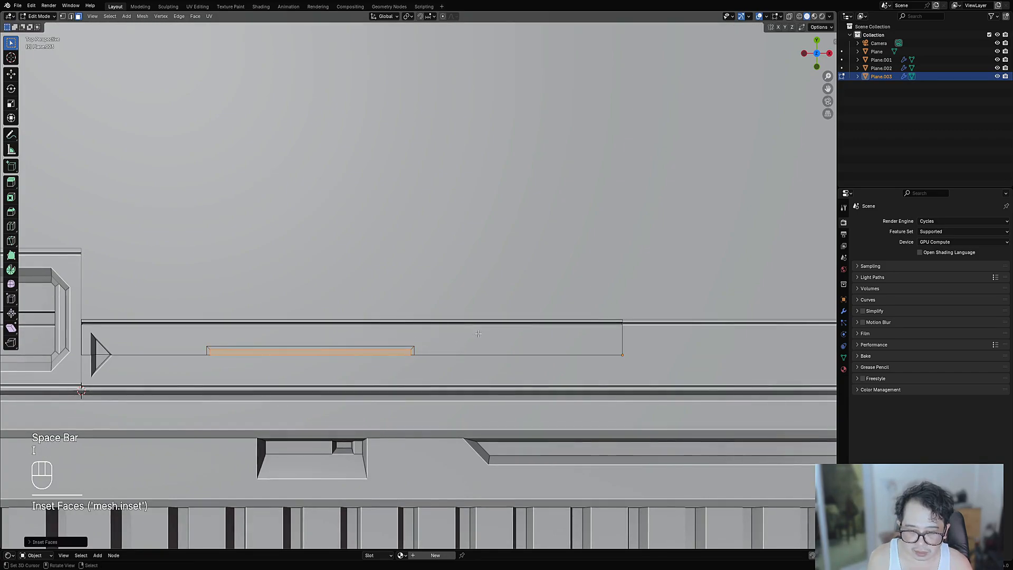
{"action": "key", "text": "alt+s"}
{"action": "left_click", "coordinate": [477, 338]}
{"action": "key", "text": "Tab"}
{"action": "scroll", "coordinate": [477, 338], "scroll_direction": "down", "scroll_amount": 4}
- Draw a small square stud face, inset it and sink it into the panel
{"action": "key", "text": "Tab"}
{"action": "scroll", "coordinate": [477, 338], "scroll_direction": "up", "scroll_amount": 3}
{"action": "key", "text": "alt+a"}
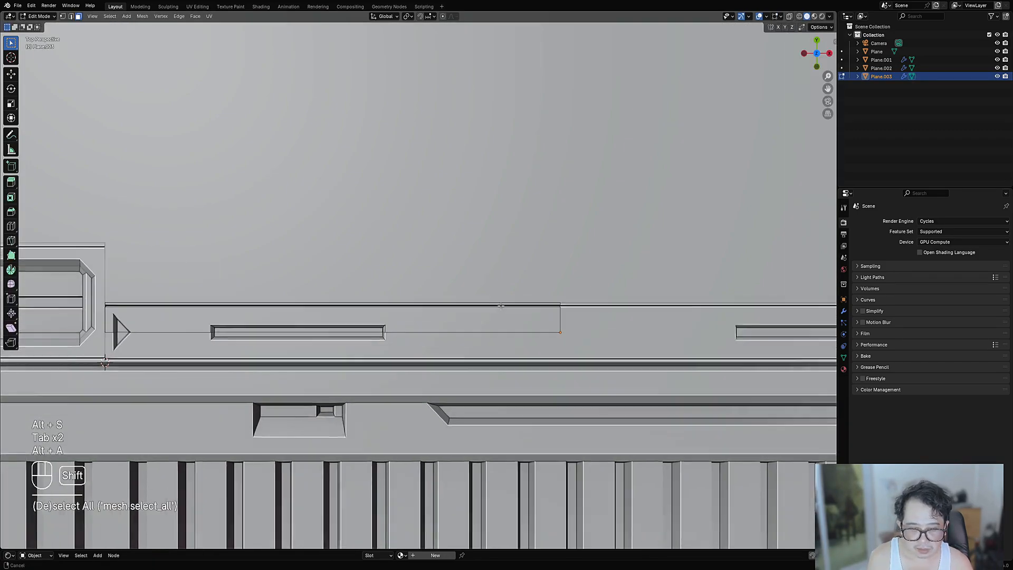
{"action": "key", "text": "shift+ctrl+x"}
{"action": "left_click", "coordinate": [473, 294]}
{"action": "key", "text": "1"}
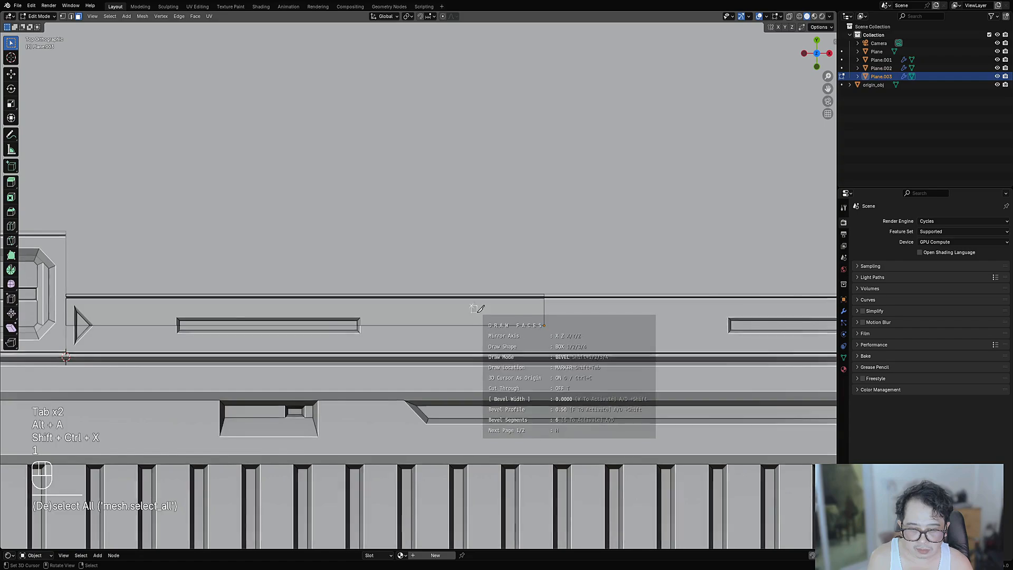
{"action": "key", "text": "space"}
{"action": "scroll", "coordinate": [478, 306], "scroll_direction": "up", "scroll_amount": 2}
{"action": "key", "text": "i"}
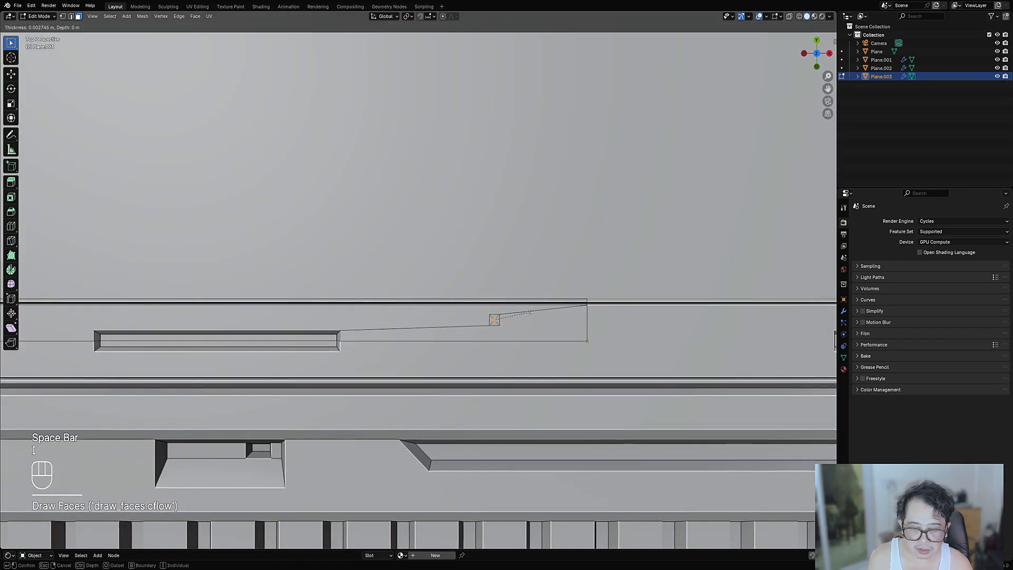
{"action": "left_click", "coordinate": [530, 312]}
{"action": "key", "text": "alt+s"}
{"action": "left_click", "coordinate": [442, 312]}
{"action": "key", "text": "Tab"}
- Select Plane.003 and enter Edit Mode with face selection
{"action": "scroll", "coordinate": [445, 312], "scroll_direction": "down", "scroll_amount": 8}
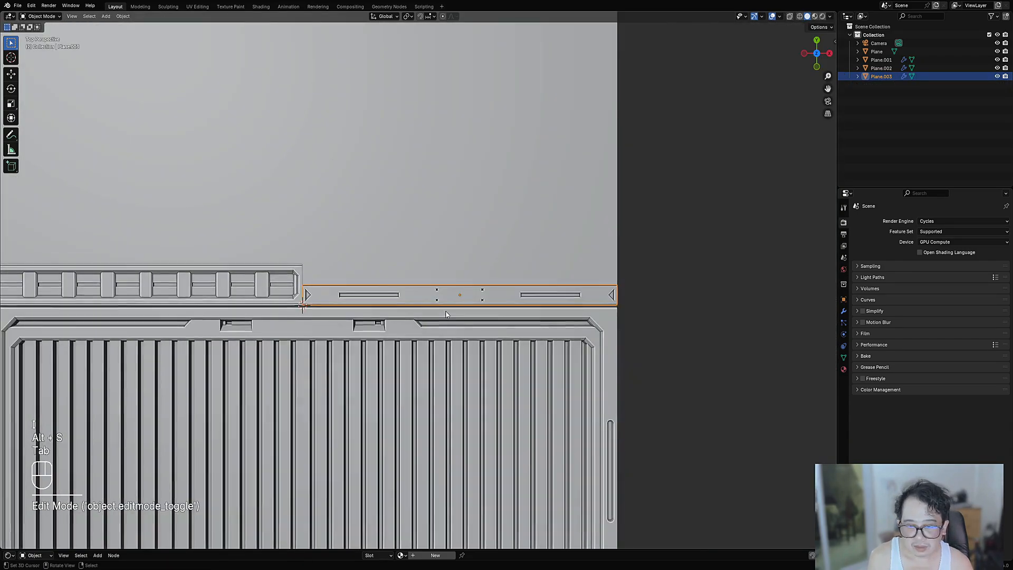
{"action": "scroll", "coordinate": [501, 306], "scroll_direction": "down", "scroll_amount": 3}
{"action": "left_click", "coordinate": [583, 300]}
{"action": "scroll", "coordinate": [583, 300], "scroll_direction": "up", "scroll_amount": 4}
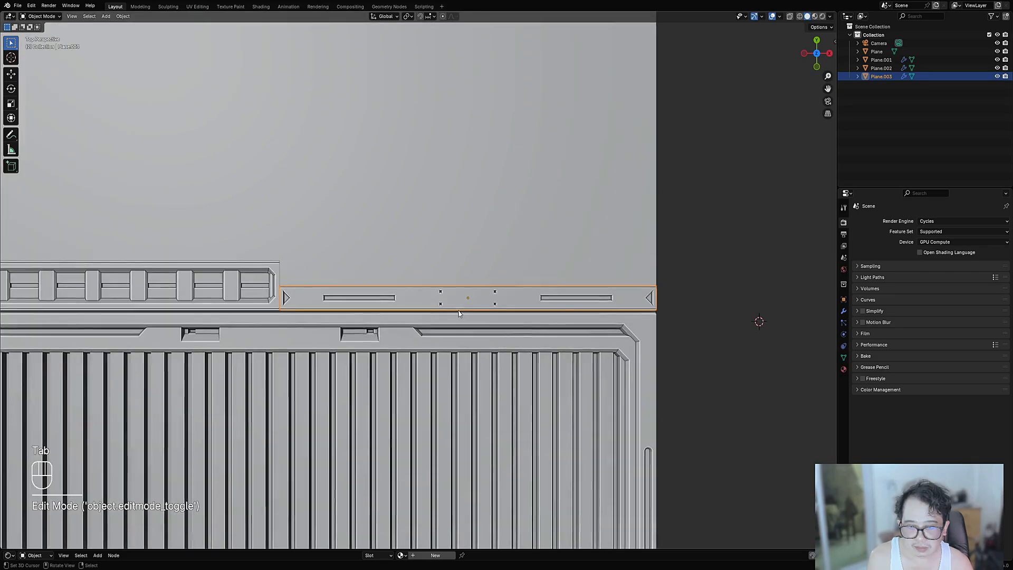
{"action": "right_click", "coordinate": [405, 302]}
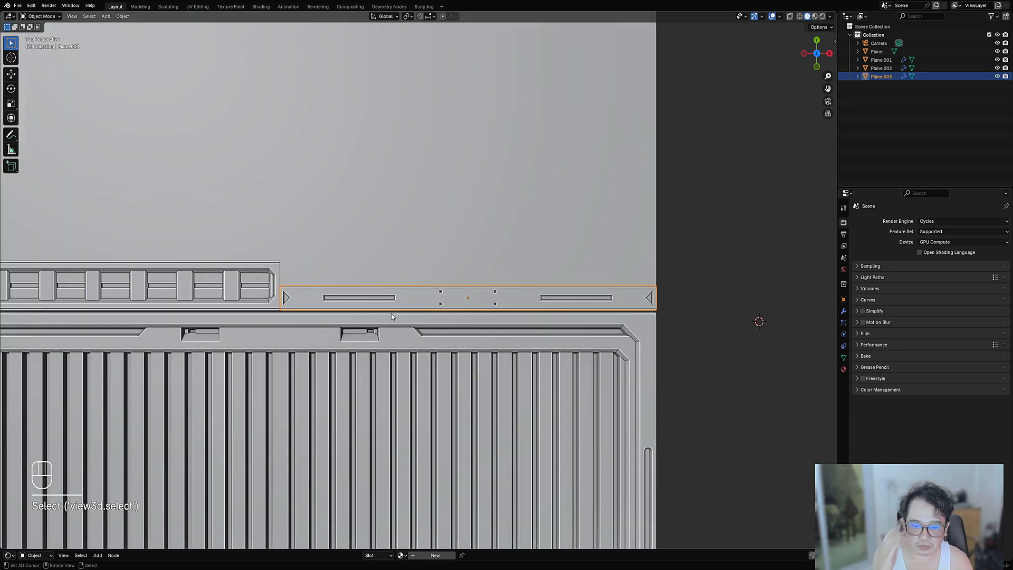
{"action": "scroll", "coordinate": [391, 315], "scroll_direction": "up", "scroll_amount": 3}
{"action": "key", "text": "Tab"}
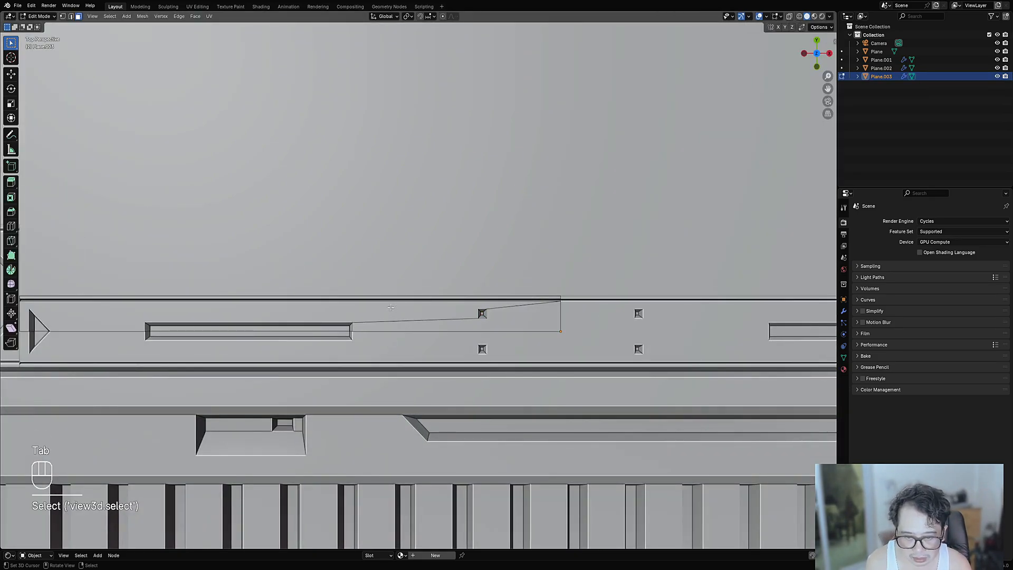
{"action": "key", "text": "3"}
{"action": "scroll", "coordinate": [380, 301], "scroll_direction": "up", "scroll_amount": 3}
- Select the face of the upper trim strip on Plane.003
{"action": "key", "text": "ctrl+shift+x"}
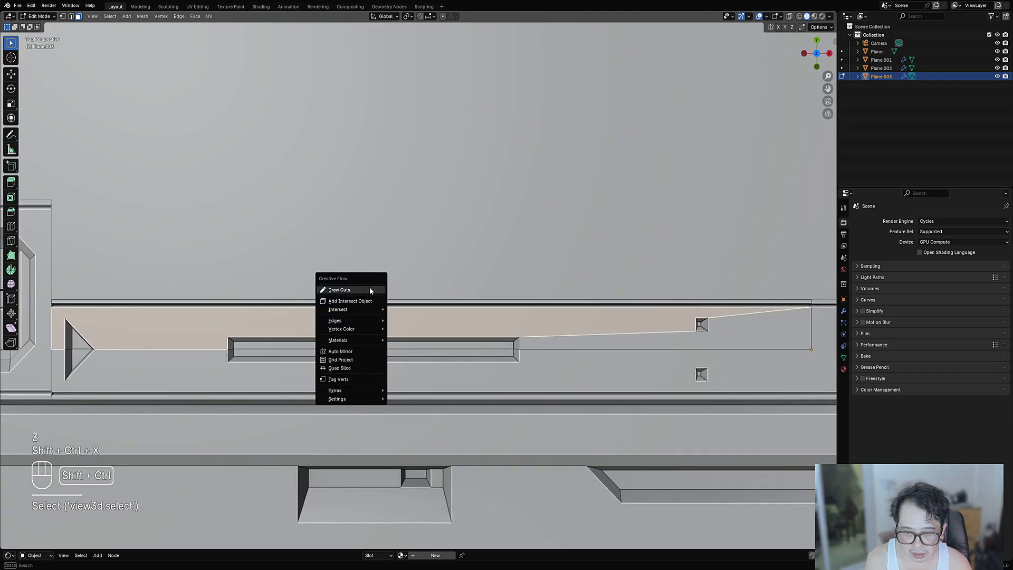
{"action": "left_click", "coordinate": [370, 290]}
{"action": "key", "text": "2"}
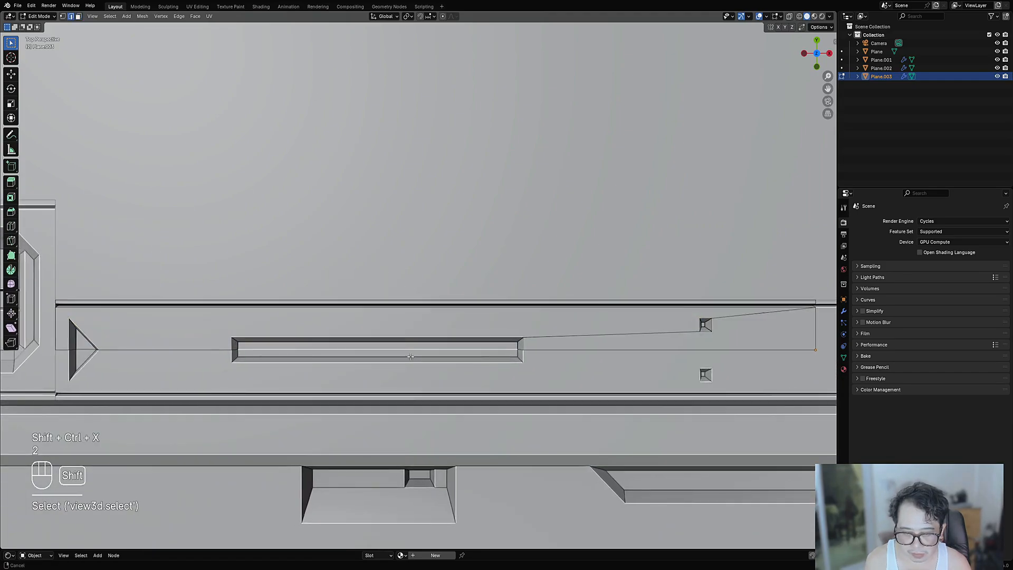
{"action": "middle_click_drag", "start_coordinate": [387, 354], "coordinate": [461, 338], "text": "shift"}
{"action": "right_click", "coordinate": [398, 294]}
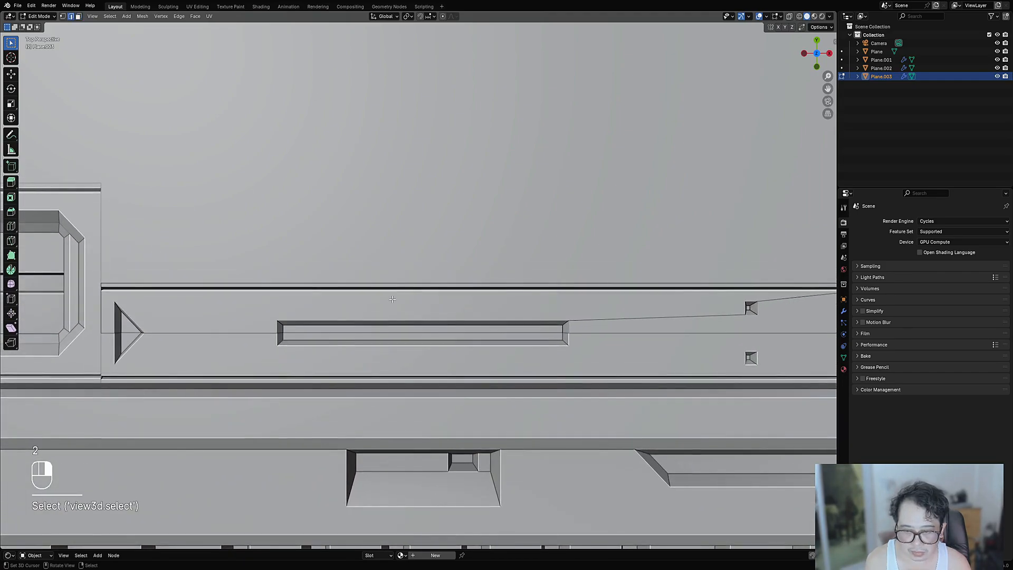
{"action": "key", "text": "3"}
{"action": "right_click", "coordinate": [395, 305]}
- Draw a small square above the slot's left end with Draw Cuts and sink it
{"action": "key", "text": "shift+ctrl+x"}
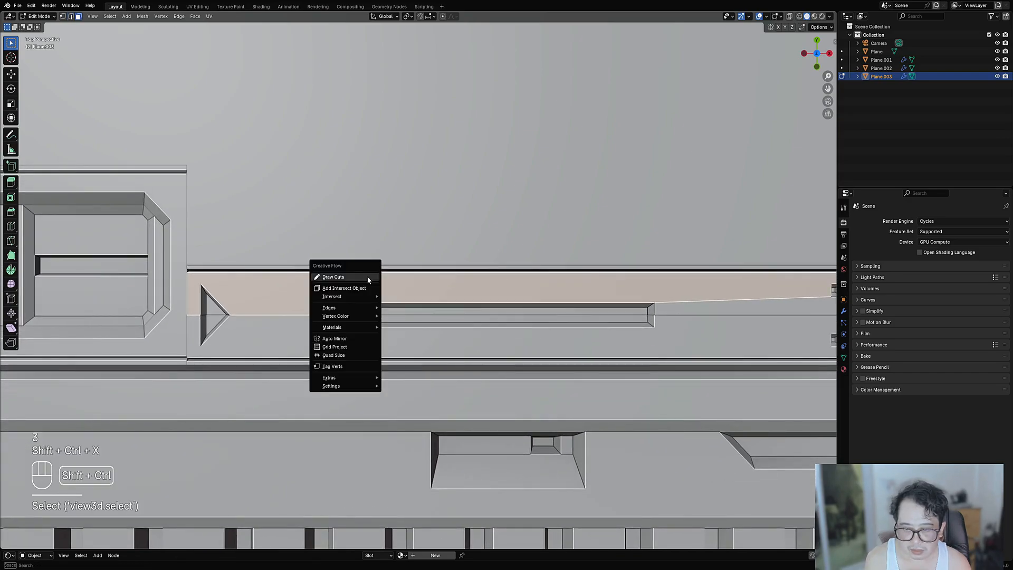
{"action": "key", "text": "1"}
{"action": "left_click", "coordinate": [361, 286]}
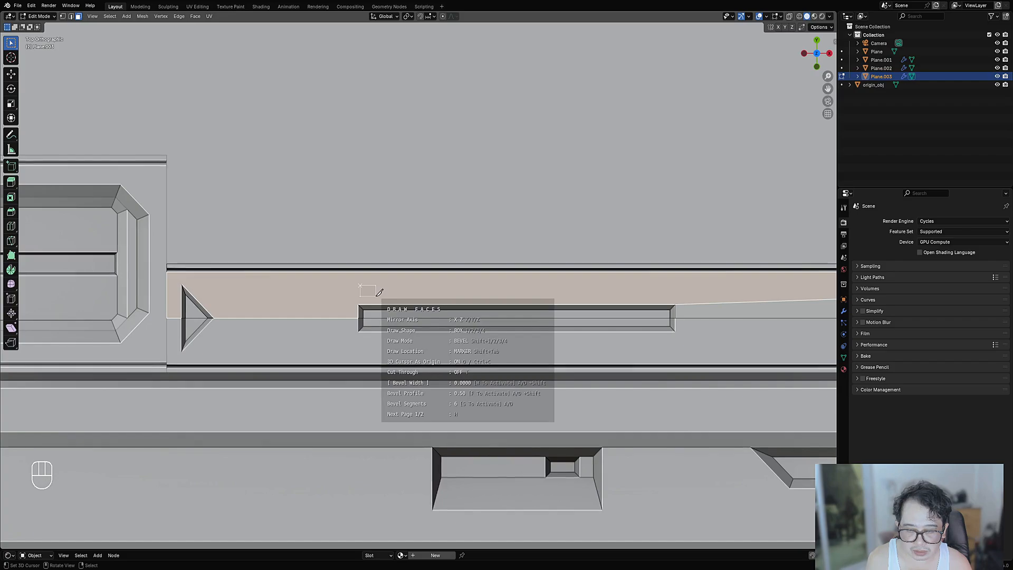
{"action": "key", "text": "space"}
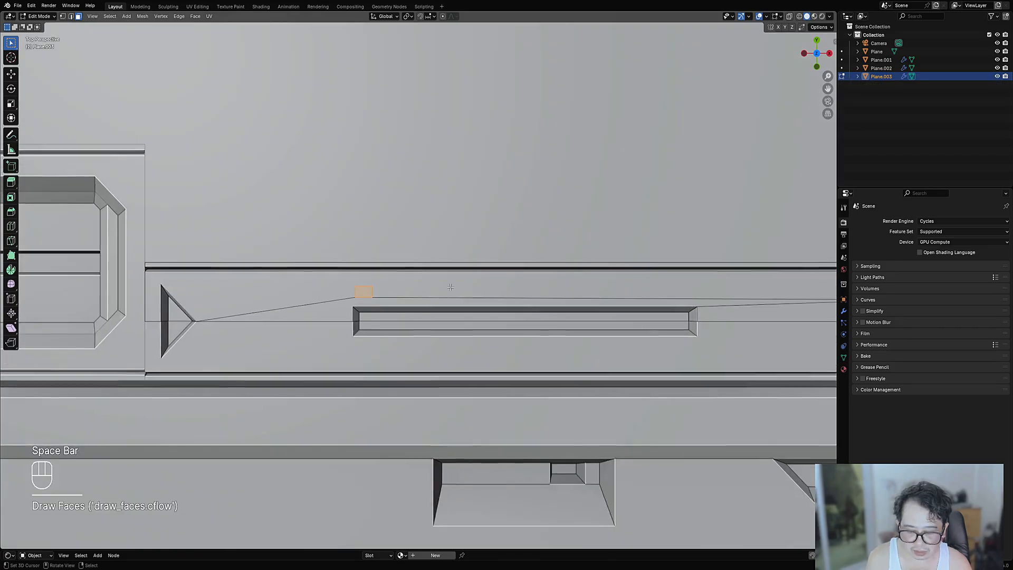
{"action": "key", "text": "alt+s"}
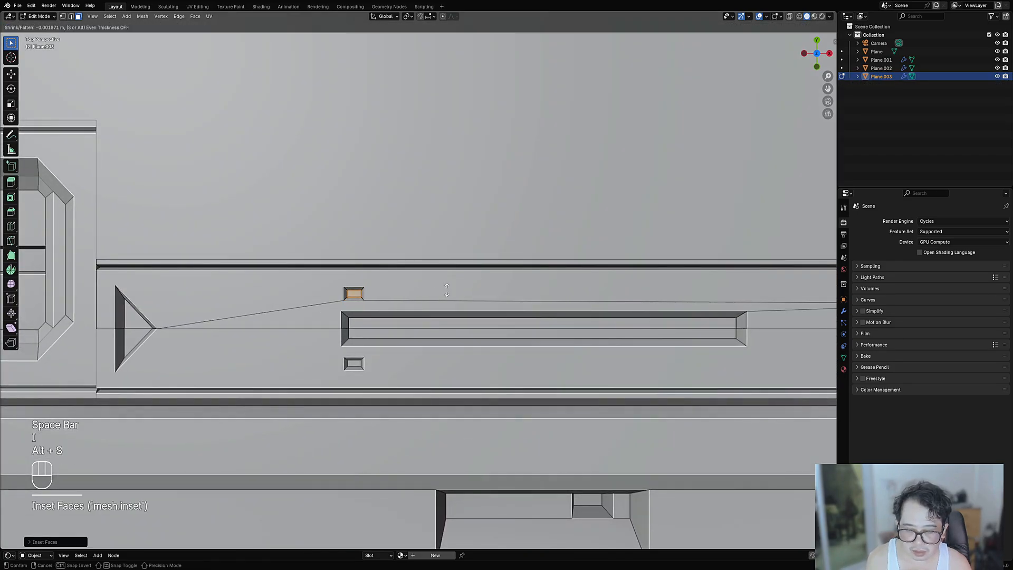
{"action": "left_click", "coordinate": [447, 290]}
- Orbit the view in Object Mode to inspect the recessed square's depth
{"action": "key", "text": "Tab"}
{"action": "scroll", "coordinate": [475, 306], "scroll_direction": "down", "scroll_amount": 6}
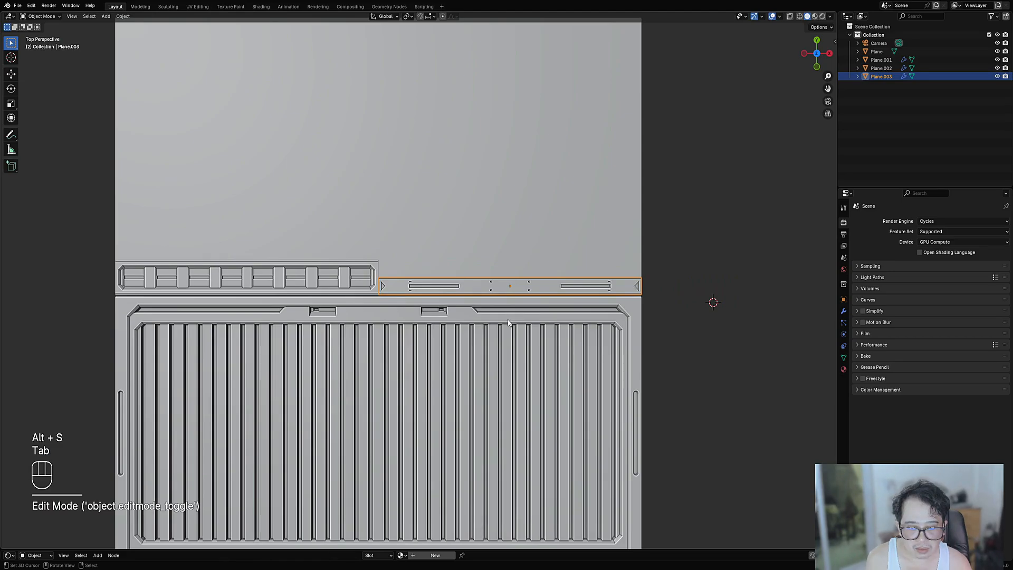
{"action": "middle_click_drag", "start_coordinate": [508, 323], "coordinate": [471, 305]}
{"action": "scroll", "coordinate": [469, 304], "scroll_direction": "up", "scroll_amount": 5}
- Return to face editing and select the long slot's inner face
{"action": "key", "text": "Tab"}
{"action": "key", "text": "3"}
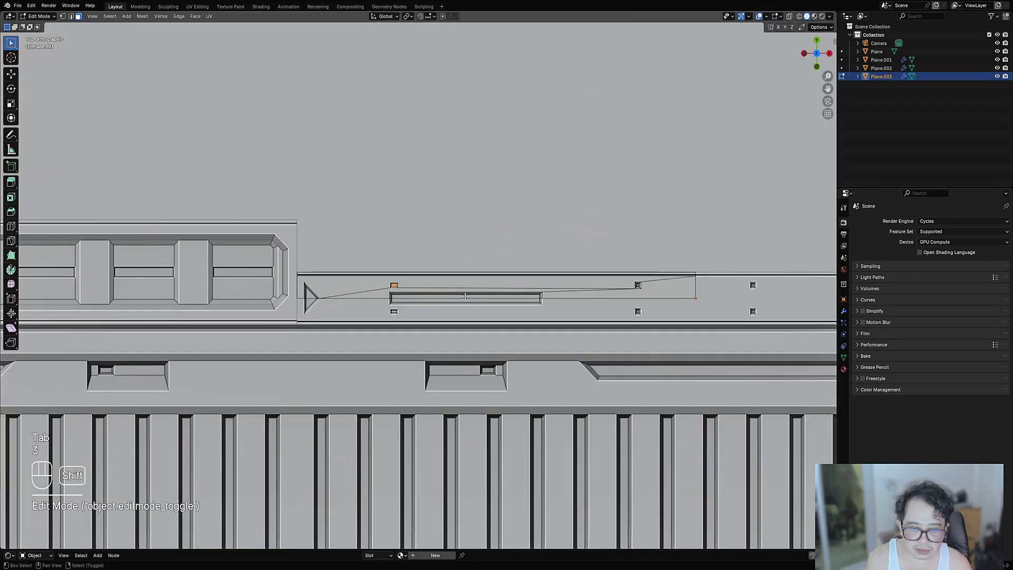
{"action": "left_click", "coordinate": [465, 297]}
{"action": "middle_click_drag", "start_coordinate": [517, 299], "coordinate": [476, 299], "text": "shift"}
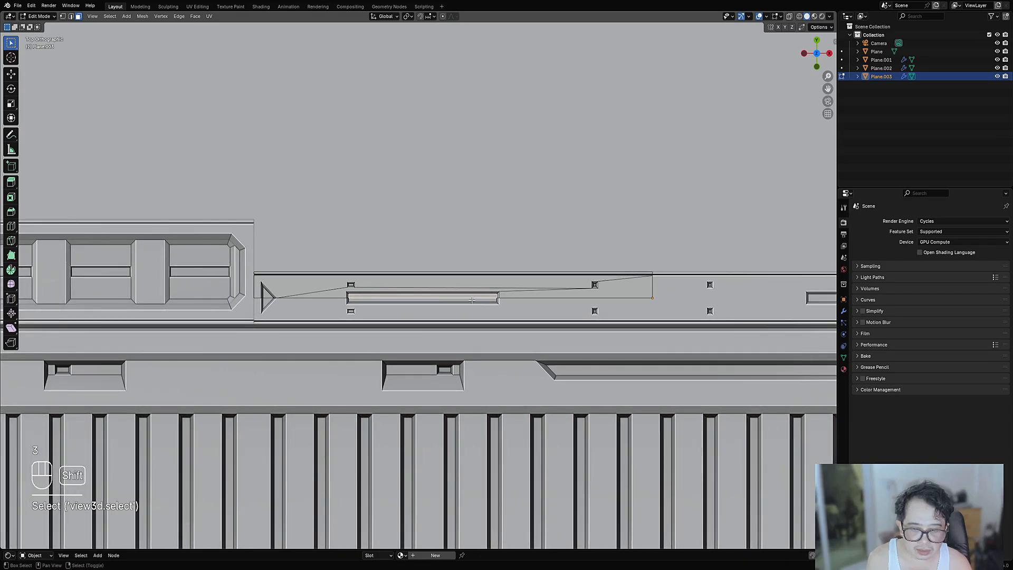
{"action": "scroll", "coordinate": [459, 300], "scroll_direction": "up", "scroll_amount": 2}
- Draw a rectangle inside the long slot, then inset and sink it as a narrow strip
{"action": "key", "text": "ctrl+shift+x"}
{"action": "left_click", "coordinate": [463, 299]}
{"action": "left_click", "coordinate": [394, 287]}
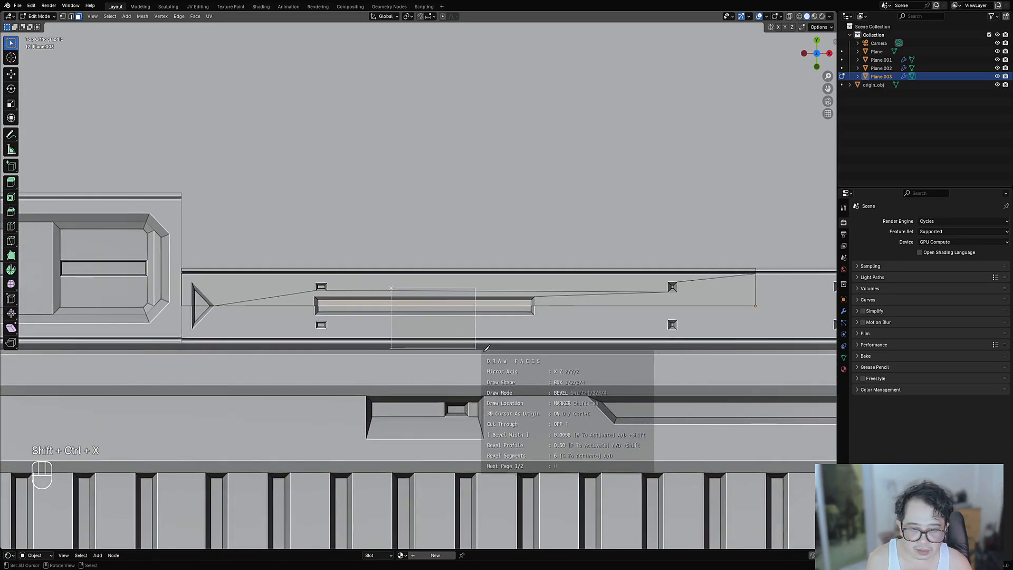
{"action": "left_click", "coordinate": [527, 350]}
{"action": "key", "text": "space"}
{"action": "scroll", "coordinate": [591, 342], "scroll_direction": "up", "scroll_amount": 2}
{"action": "key", "text": "i"}
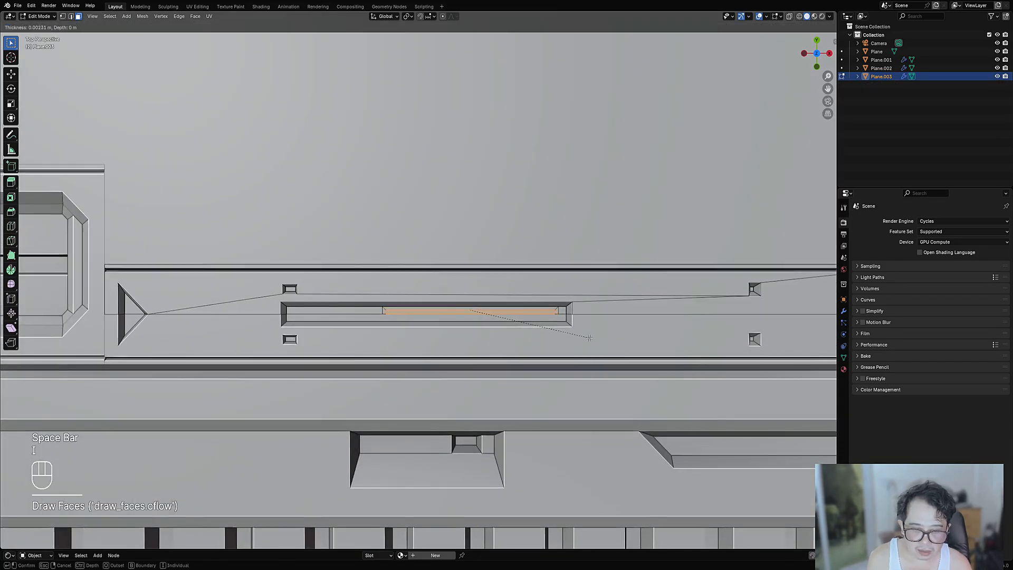
{"action": "left_click", "coordinate": [589, 338]}
{"action": "key", "text": "alt+s"}
{"action": "left_click", "coordinate": [589, 339]}
- Orbit around the panel in Object Mode to check the slot detail
{"action": "key", "text": "Tab"}
{"action": "scroll", "coordinate": [586, 338], "scroll_direction": "down", "scroll_amount": 6}
{"action": "middle_click_drag", "start_coordinate": [460, 314], "coordinate": [438, 299]}
{"action": "key", "text": "alt+a"}
{"action": "scroll", "coordinate": [472, 289], "scroll_direction": "down", "scroll_amount": 4}
{"action": "scroll", "coordinate": [436, 298], "scroll_direction": "up", "scroll_amount": 4}
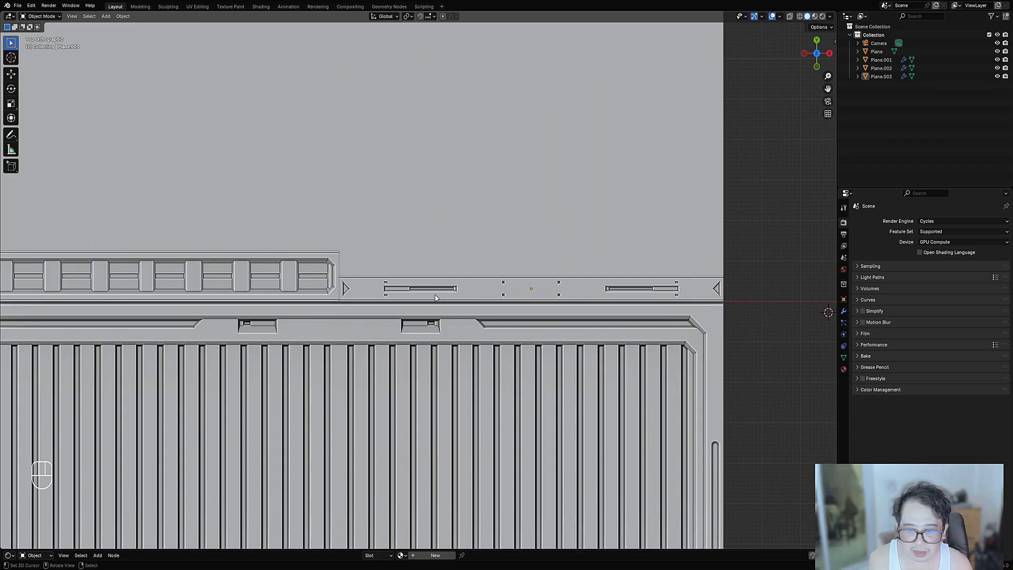
- Start a freeform polygon cut beside the left triangle, placing its first two corners
{"action": "key", "text": "Tab"}
{"action": "scroll", "coordinate": [425, 299], "scroll_direction": "up", "scroll_amount": 4}
{"action": "key", "text": "alt+a"}
{"action": "key", "text": "shift+ctrl+x"}
{"action": "left_click", "coordinate": [422, 302]}
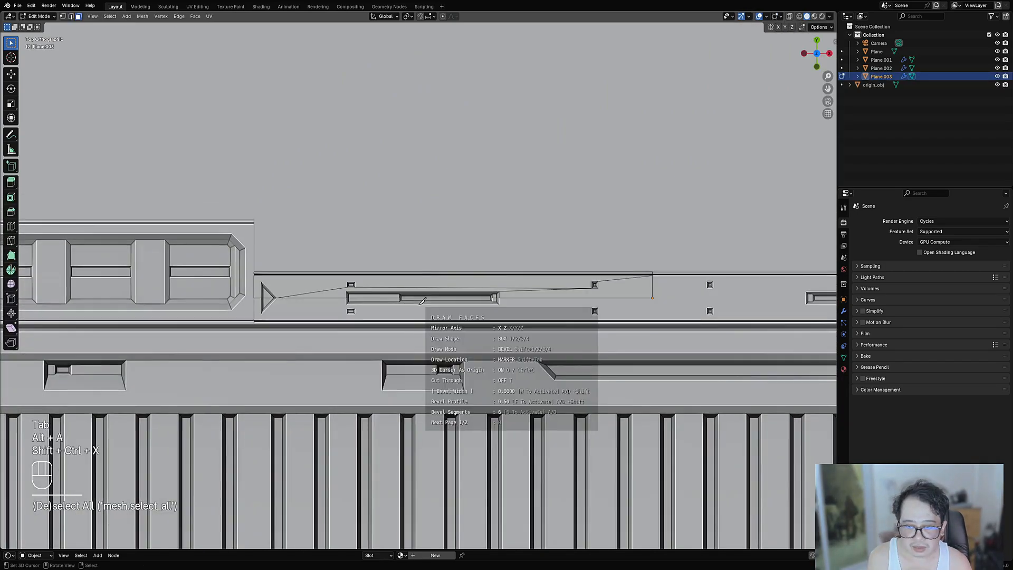
{"action": "key", "text": "2"}
{"action": "left_click", "coordinate": [285, 309], "text": "shift"}
{"action": "left_click", "coordinate": [285, 289], "text": "shift"}
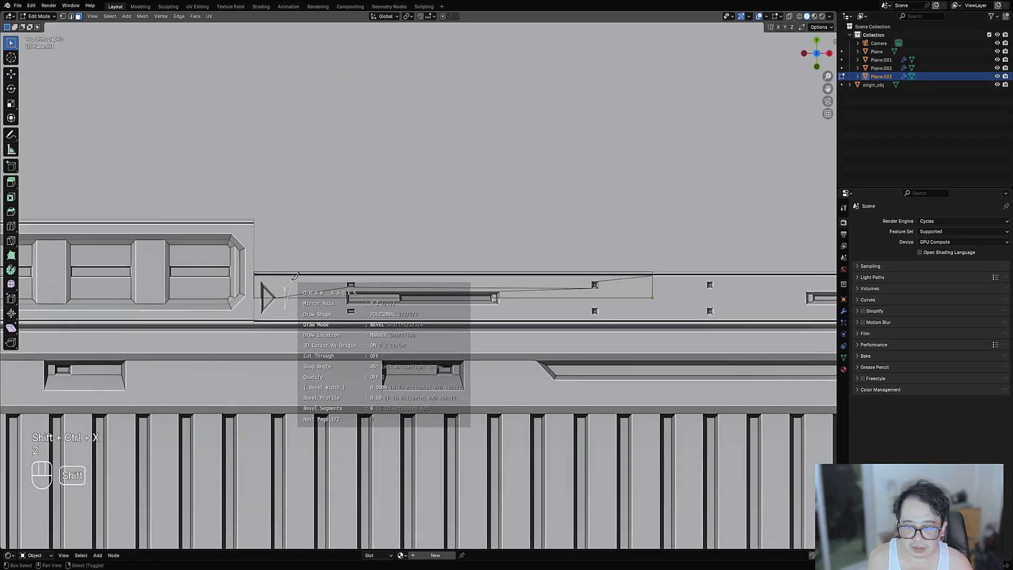
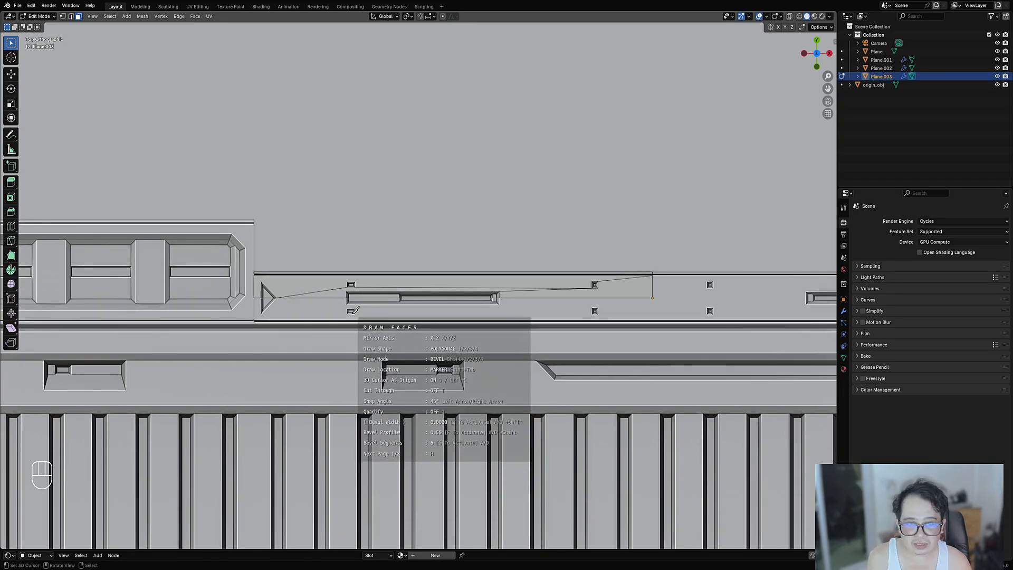
- Finish the drawn strip faces, return to Object Mode, and save as trim_sheet_09.blend
{"action": "scroll", "coordinate": [338, 306], "scroll_direction": "down", "scroll_amount": 6}
{"action": "right_click", "coordinate": [434, 296]}
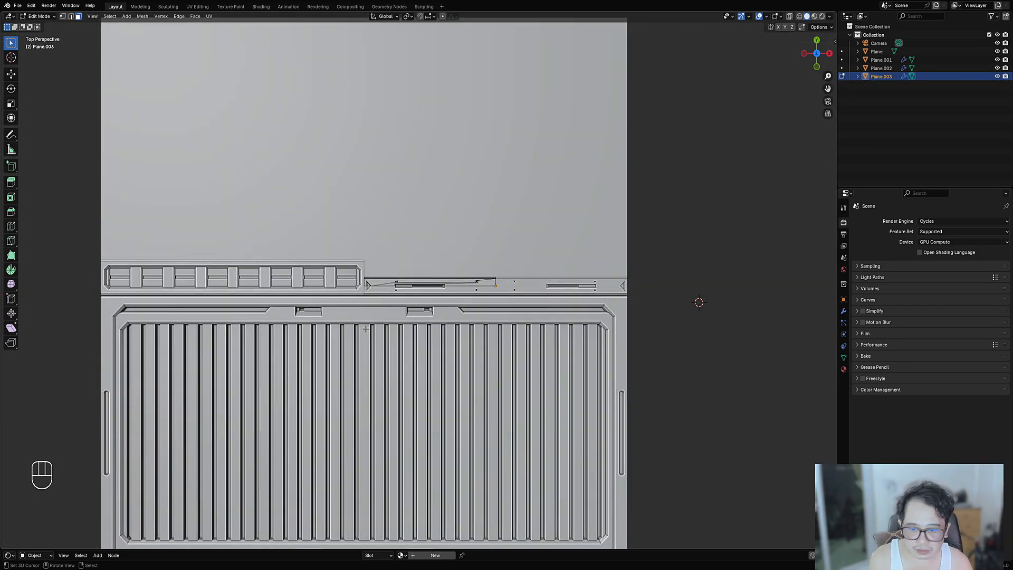
{"action": "key", "text": "Tab"}
{"action": "middle_click_drag", "start_coordinate": [366, 329], "coordinate": [432, 334]}
{"action": "key", "text": "alt+a"}
{"action": "key", "text": "ctrl+s"}
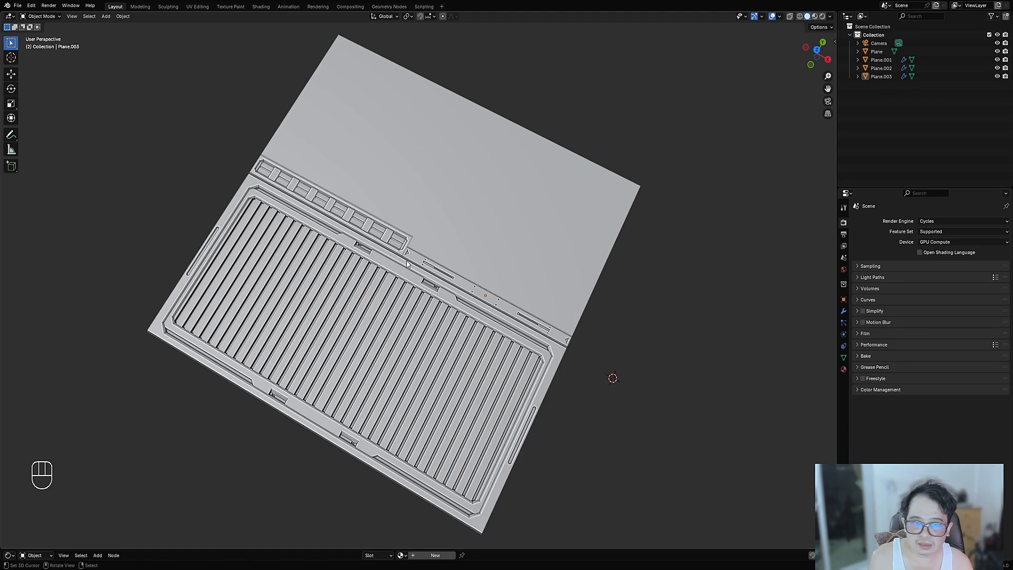
- Snap the 3D cursor to the world origin
{"action": "middle_click_drag", "start_coordinate": [407, 264], "coordinate": [480, 286]}
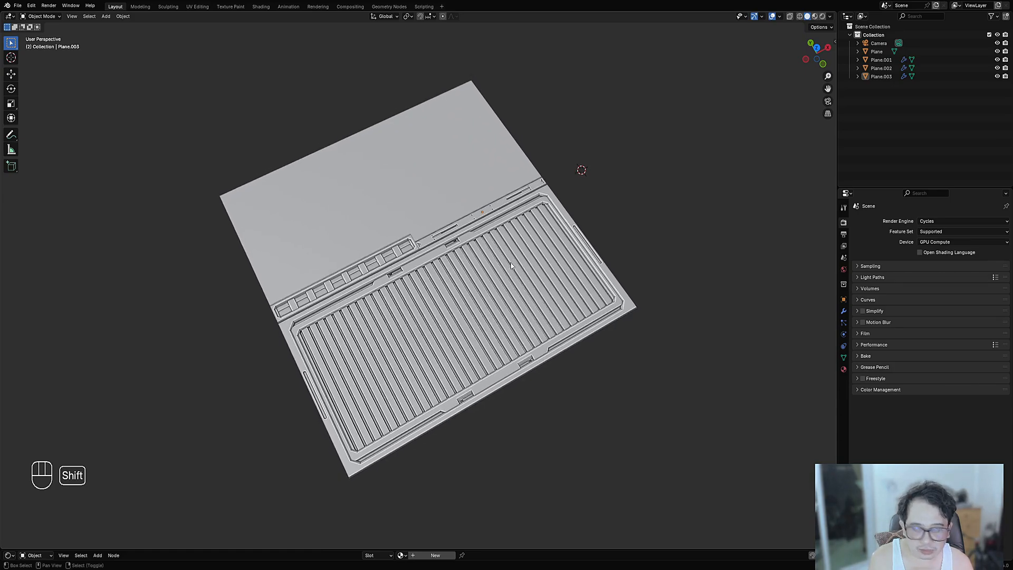
{"action": "key", "text": "shift+s"}
{"action": "left_click", "coordinate": [549, 270]}
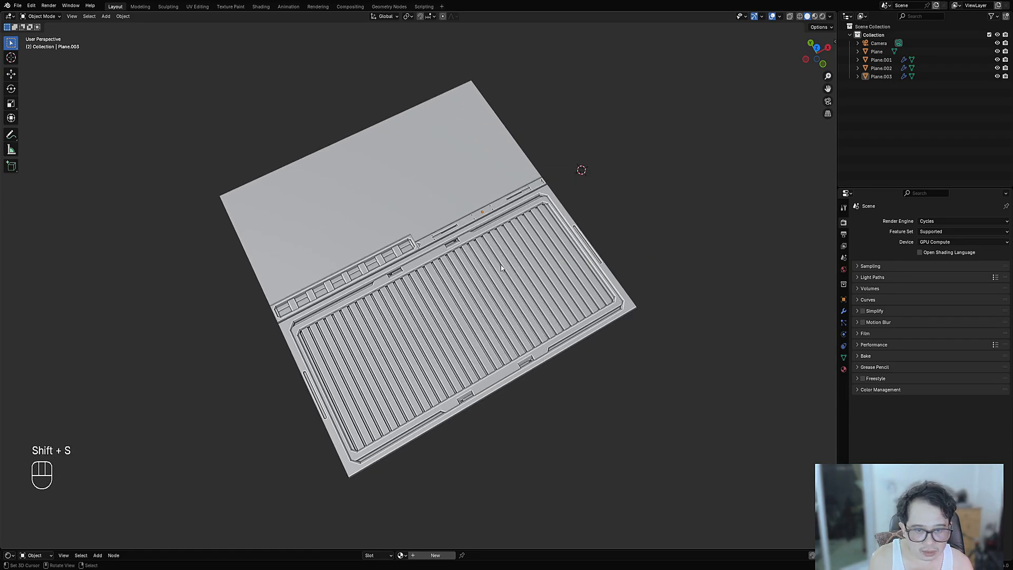
{"action": "key", "text": "shift+s"}
{"action": "left_click", "coordinate": [460, 247]}
- Select Plane.002, Plane.003 and Plane.001 together, with Plane.001 active
{"action": "middle_click_drag", "start_coordinate": [461, 246], "coordinate": [420, 250]}
{"action": "left_click", "coordinate": [417, 250], "text": "shift"}
{"action": "left_click", "coordinate": [417, 249], "text": "shift"}
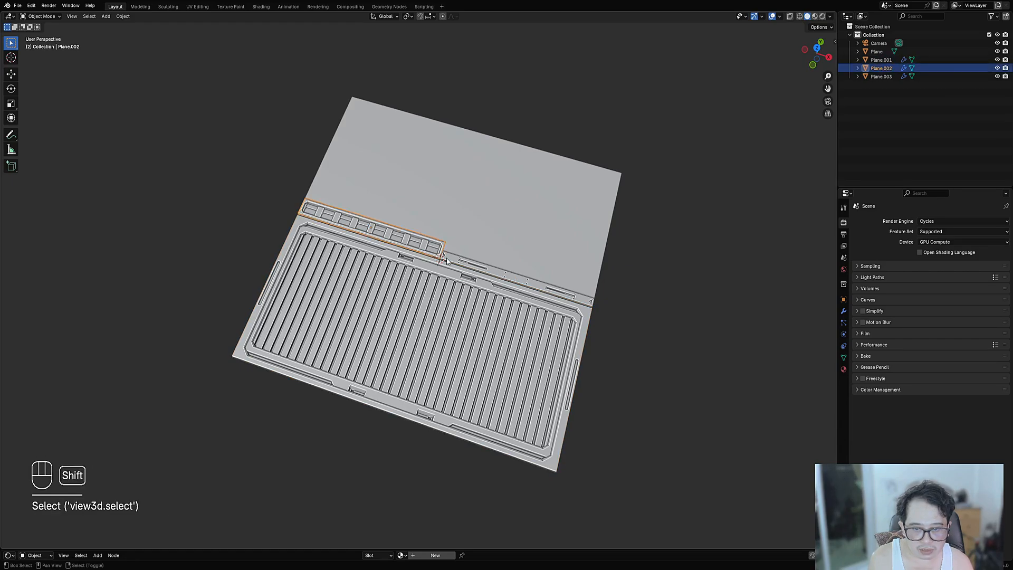
{"action": "left_click", "coordinate": [509, 276], "text": "shift"}
{"action": "left_click", "coordinate": [526, 292], "text": "shift"}
{"action": "middle_click_drag", "start_coordinate": [527, 288], "coordinate": [506, 260], "text": "shift"}
{"action": "scroll", "coordinate": [506, 182], "scroll_direction": "up", "scroll_amount": 2}
- Apply Random VColor with the 'no saturation value 3' preset and Dirty Vertex Color enabled
{"action": "key", "text": "shift+q"}
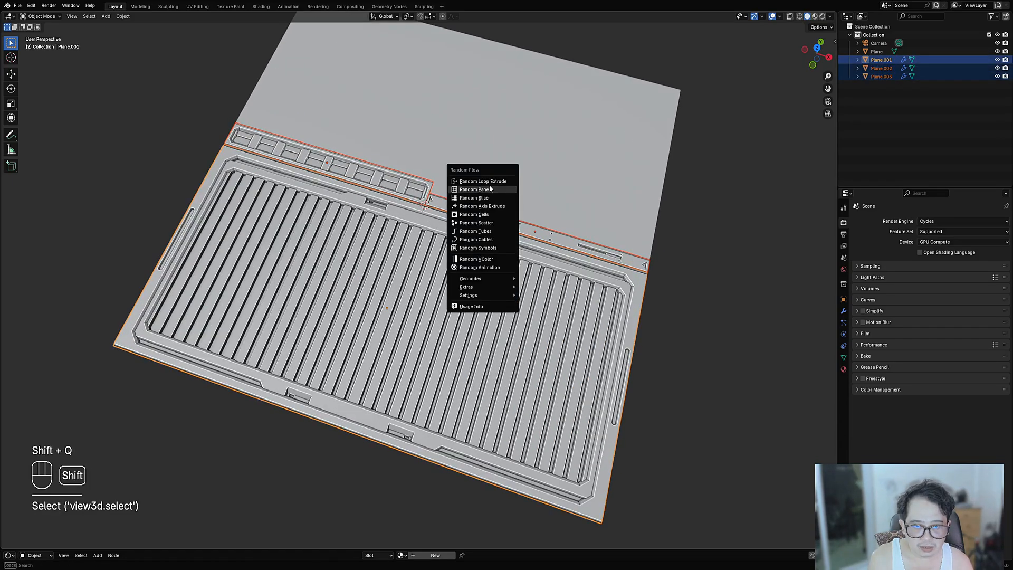
{"action": "left_click", "coordinate": [494, 259]}
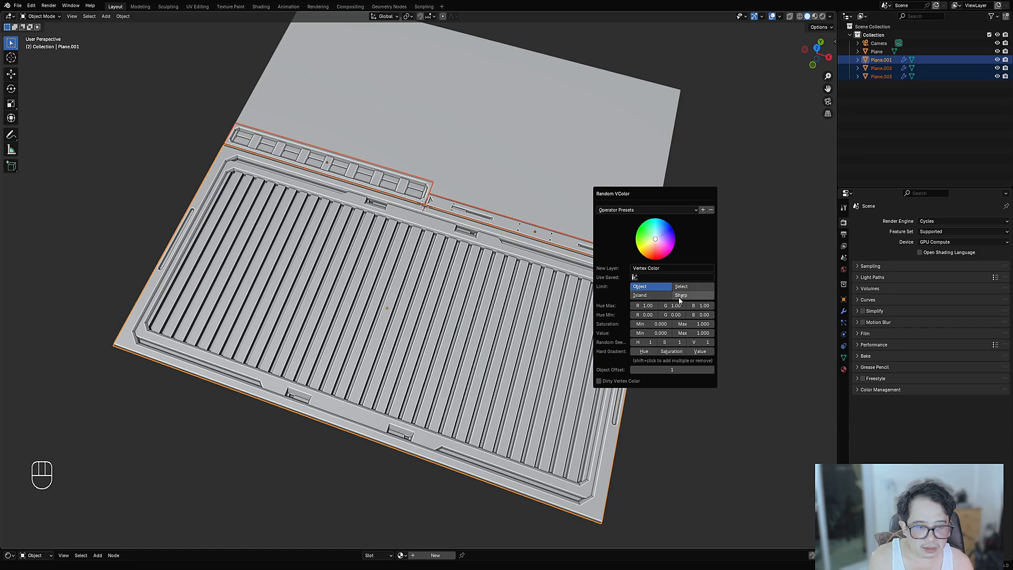
{"action": "left_click", "coordinate": [599, 381]}
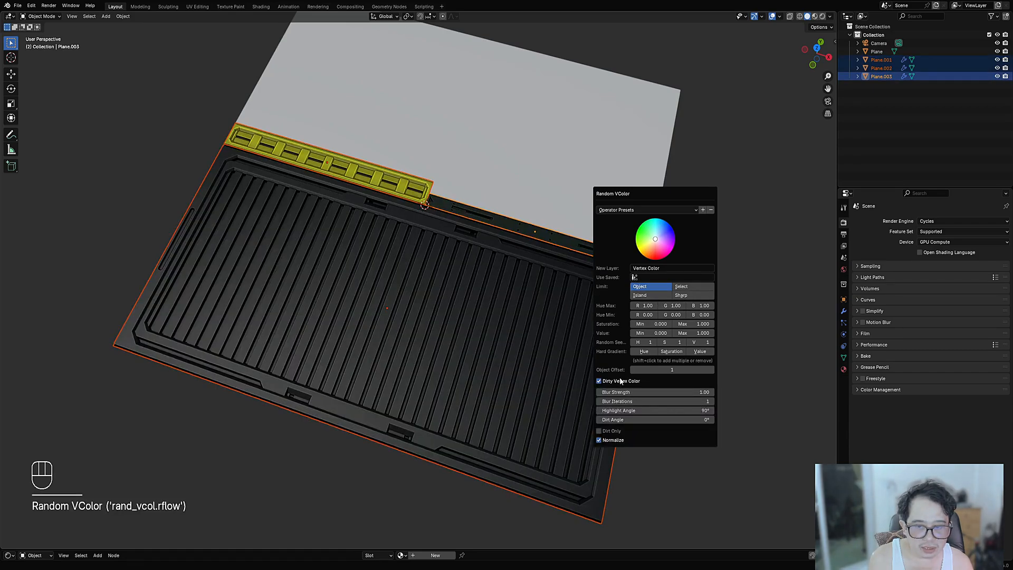
{"action": "left_click", "coordinate": [628, 210]}
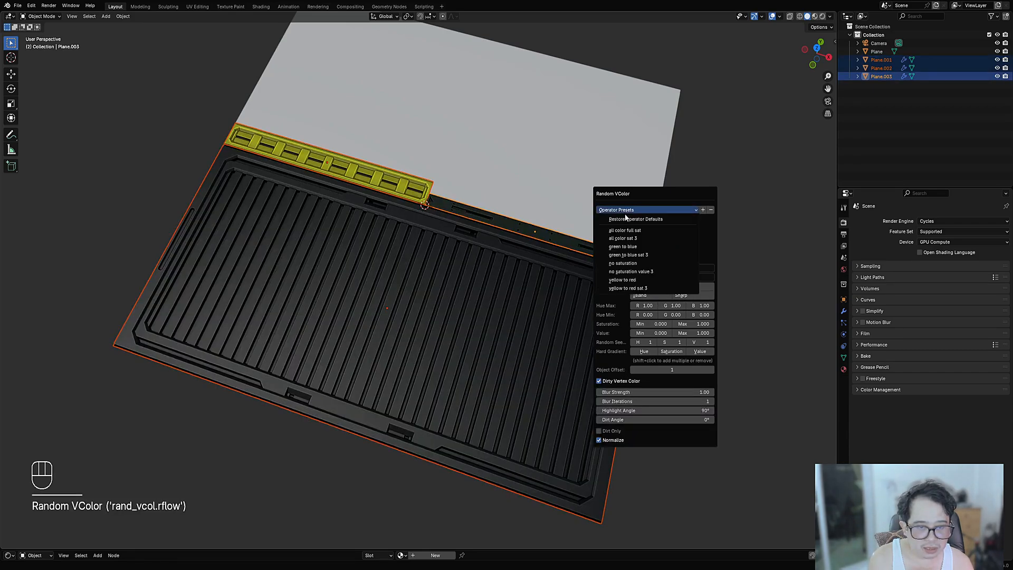
{"action": "left_click", "coordinate": [641, 272]}
{"action": "left_click", "coordinate": [612, 391]}
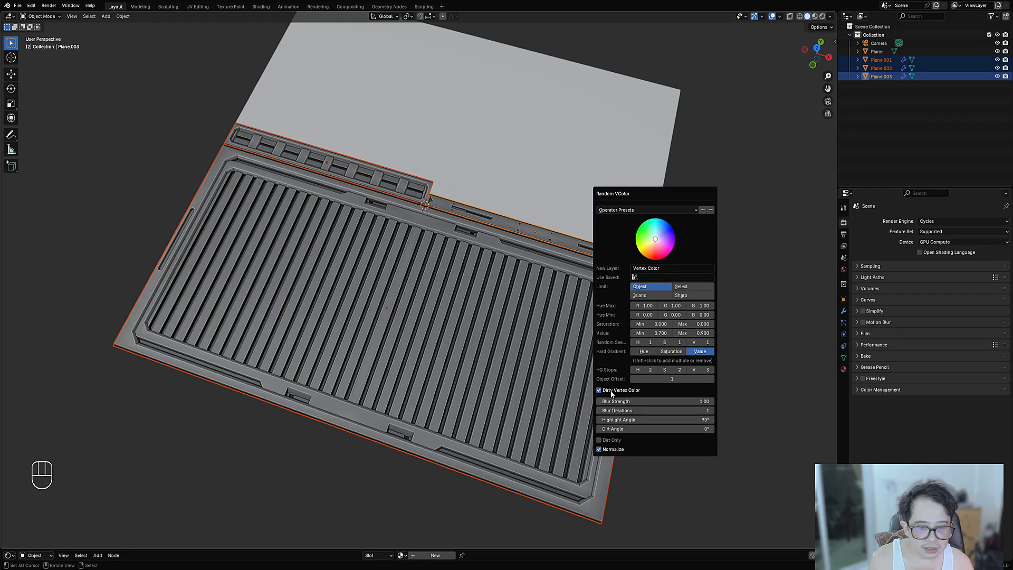
- Try highlight angles of 30° and 120°, then settle on 90°
{"action": "left_click", "coordinate": [671, 418]}
{"action": "type", "text": "30"}
{"action": "key", "text": "Return"}
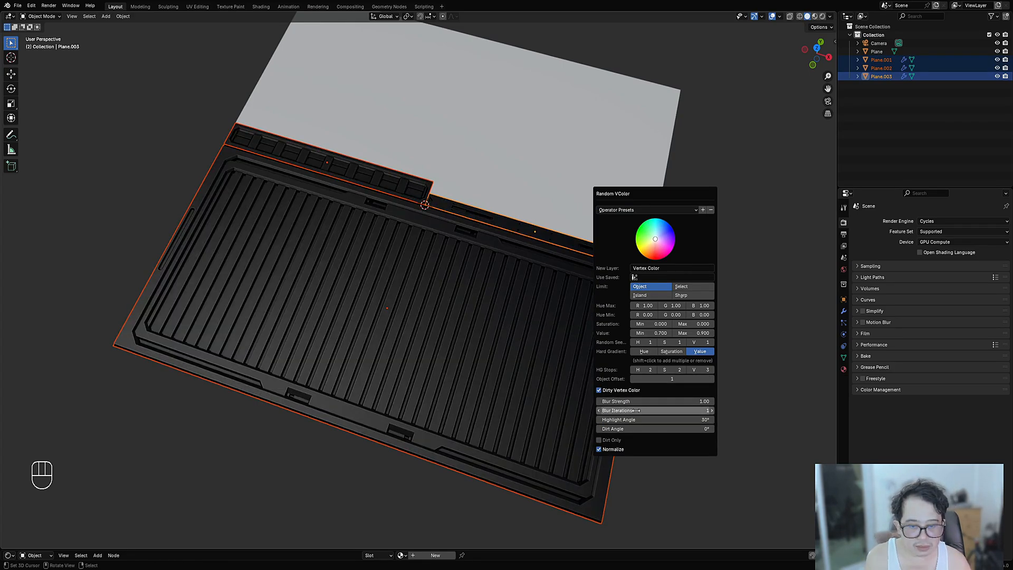
{"action": "left_click", "coordinate": [646, 419]}
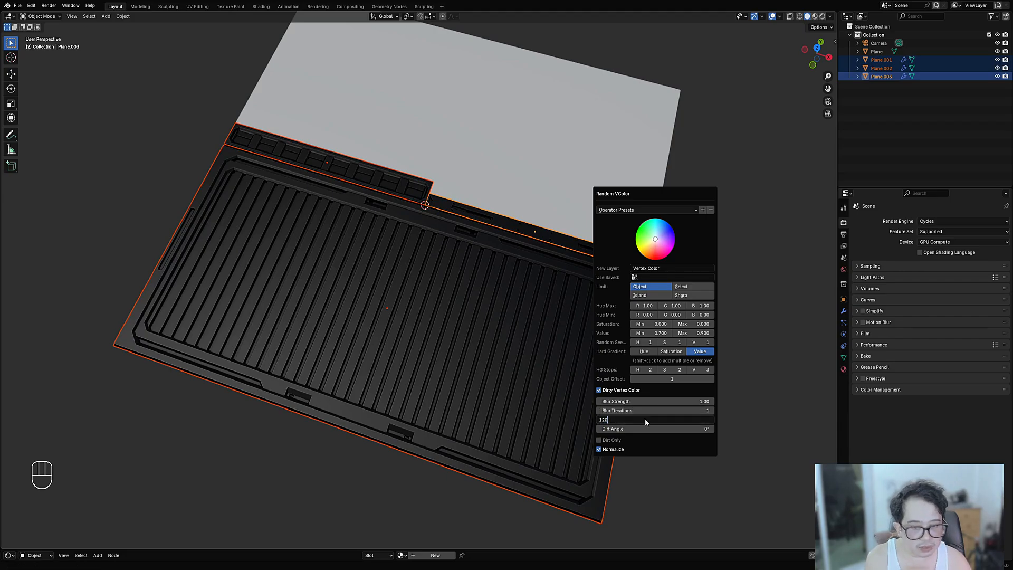
{"action": "type", "text": "120"}
{"action": "key", "text": "Return"}
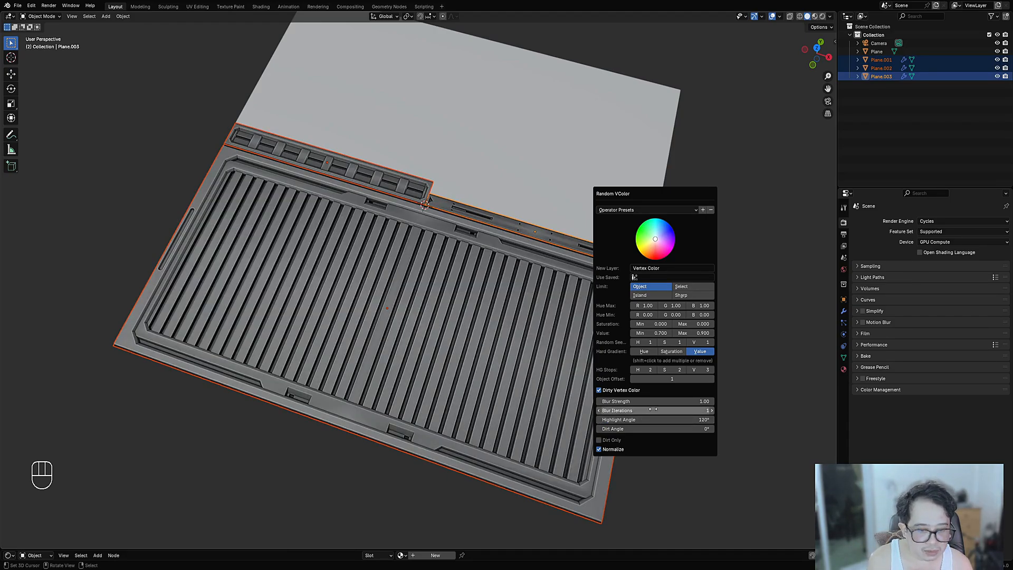
{"action": "left_click", "coordinate": [657, 420]}
{"action": "key", "text": "Return"}
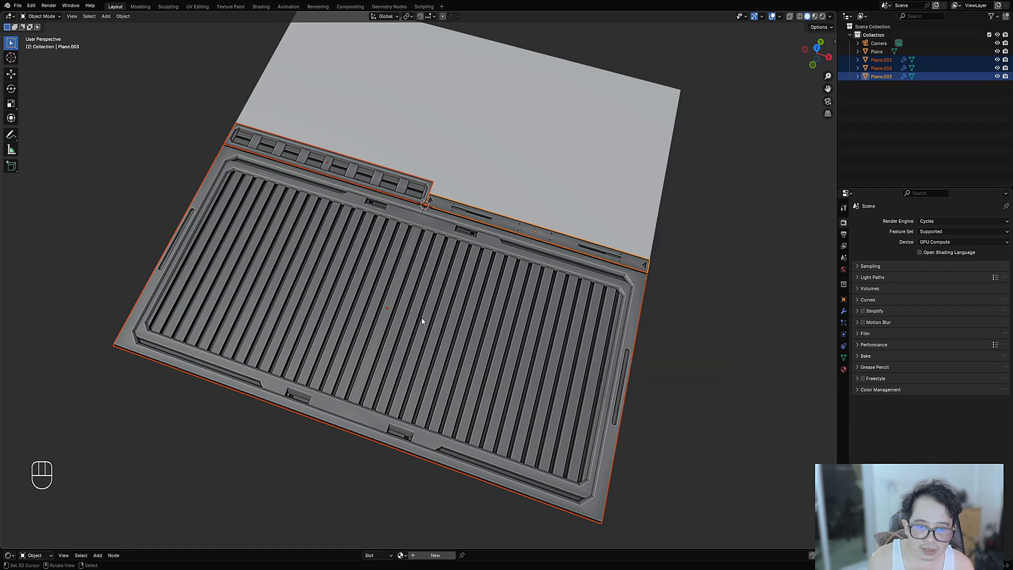
{"action": "middle_click_drag", "start_coordinate": [423, 338], "coordinate": [481, 337]}
- Edit Plane.003 in face mode and select the linked faces along its thin edge
{"action": "middle_click_drag", "start_coordinate": [555, 274], "coordinate": [389, 292]}
{"action": "scroll", "coordinate": [506, 372], "scroll_direction": "up", "scroll_amount": 6}
{"action": "left_click", "coordinate": [503, 360]}
{"action": "key", "text": "Tab"}
{"action": "key", "text": "3"}
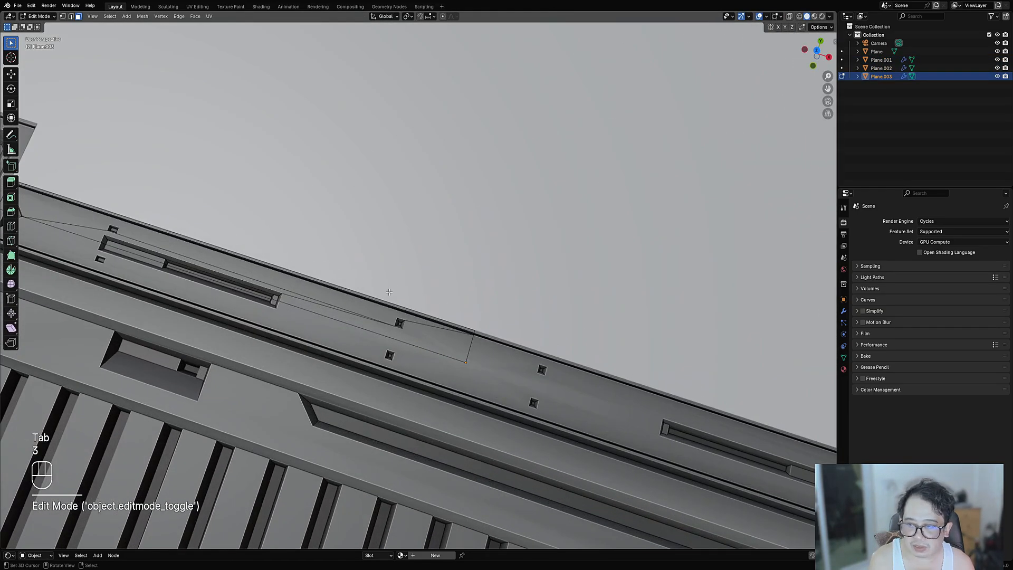
{"action": "left_click", "coordinate": [408, 333]}
{"action": "left_click", "coordinate": [345, 297], "text": "shift"}
{"action": "key", "text": "shift+f"}
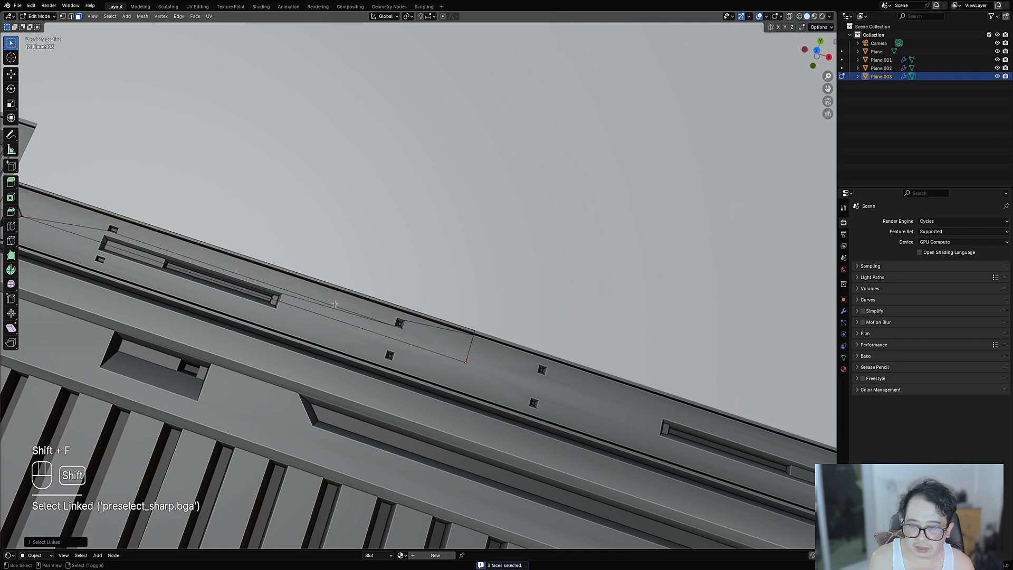
- Circle the small square hole with an annotation, erase it, and reframe the full strip
{"action": "key", "text": "shift+f"}
{"action": "key", "text": "ctrl+shift+x"}
{"action": "middle_click_drag", "start_coordinate": [545, 368], "coordinate": [466, 286], "text": "shift"}
{"action": "scroll", "coordinate": [467, 286], "scroll_direction": "up", "scroll_amount": 3}
{"action": "key", "text": "d"}
{"action": "left_click_drag", "start_coordinate": [507, 296], "coordinate": [504, 302]}
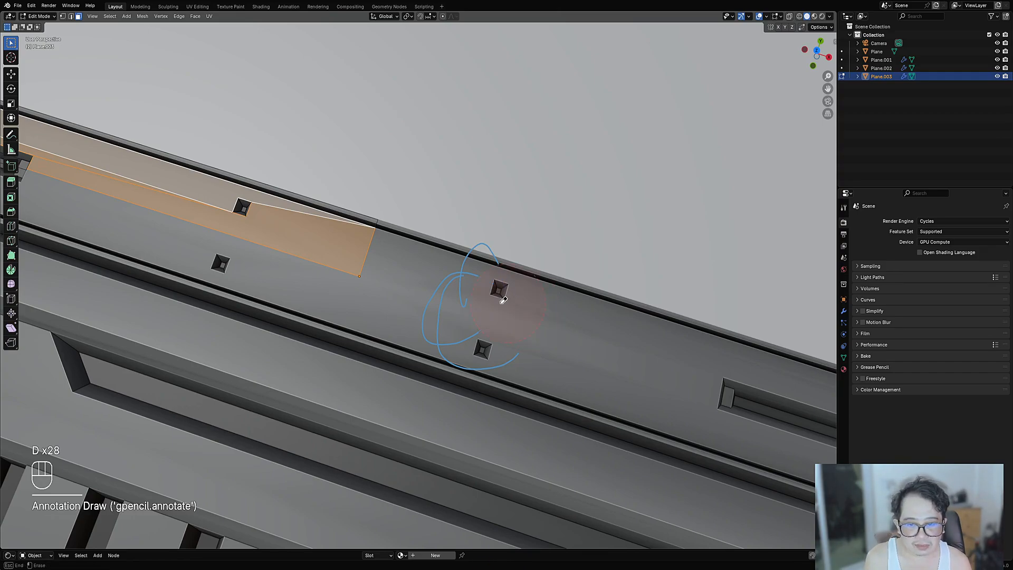
{"action": "right_click_drag", "start_coordinate": [505, 247], "coordinate": [491, 301]}
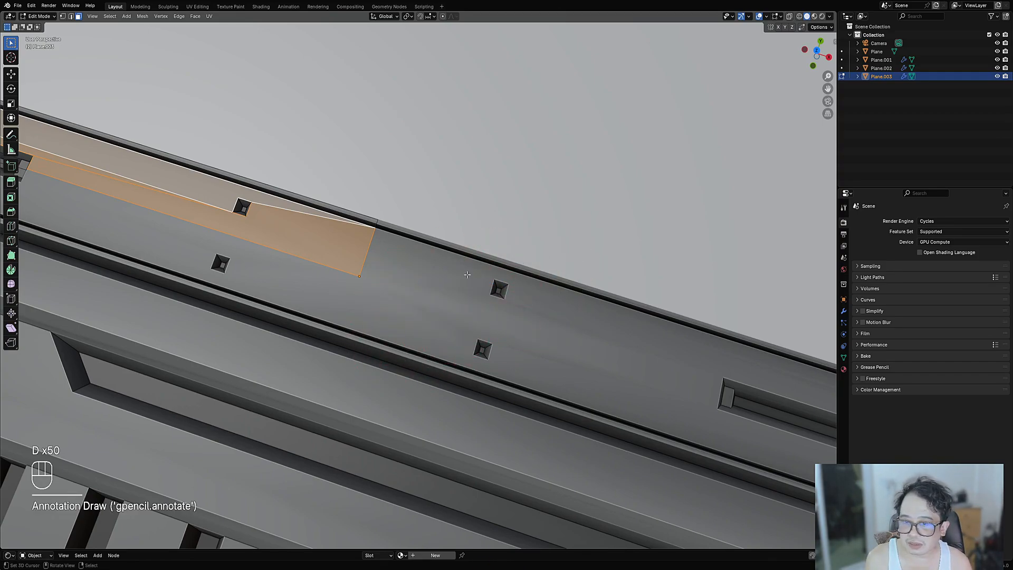
{"action": "scroll", "coordinate": [468, 275], "scroll_direction": "down", "scroll_amount": 5}
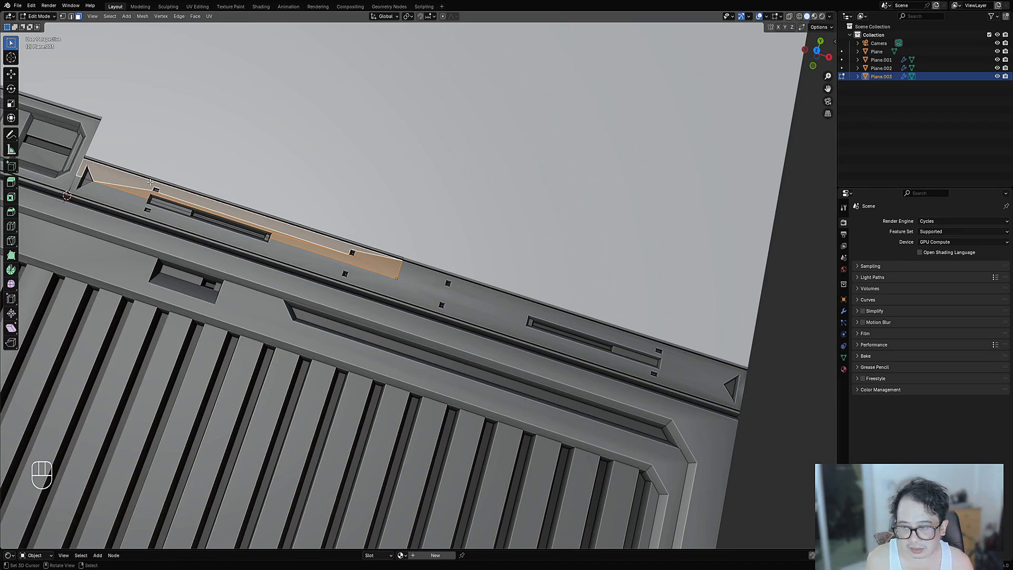
{"action": "scroll", "coordinate": [421, 231], "scroll_direction": "down", "scroll_amount": 2}
{"action": "middle_click_drag", "start_coordinate": [385, 239], "coordinate": [450, 263], "text": "shift"}
{"action": "scroll", "coordinate": [451, 262], "scroll_direction": "up", "scroll_amount": 3}
- Set the selected faces' vertex colour to a flat 0.62 grey
{"action": "key", "text": "shift+ctrl+x"}
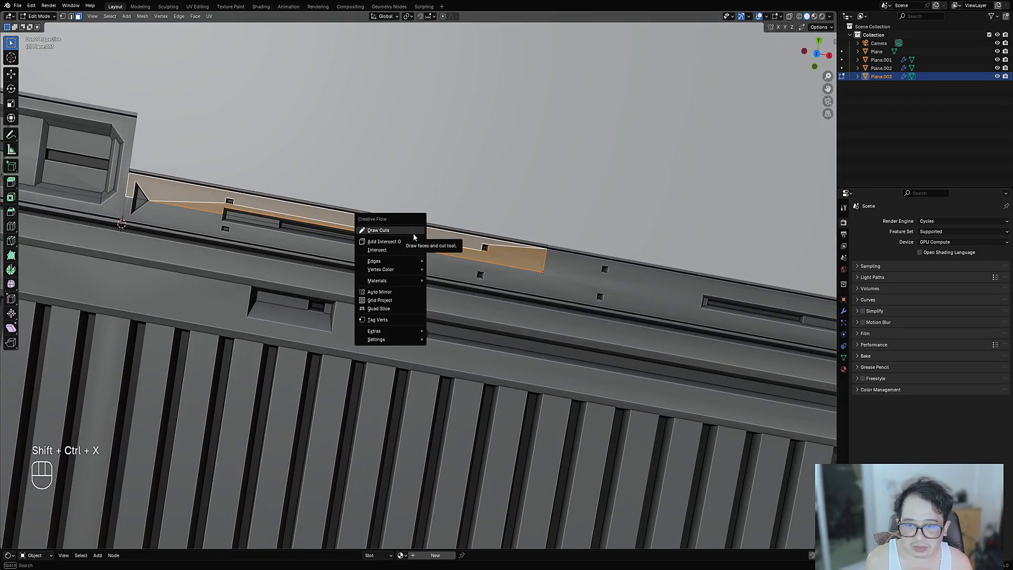
{"action": "mouse_move", "coordinate": [407, 274]}
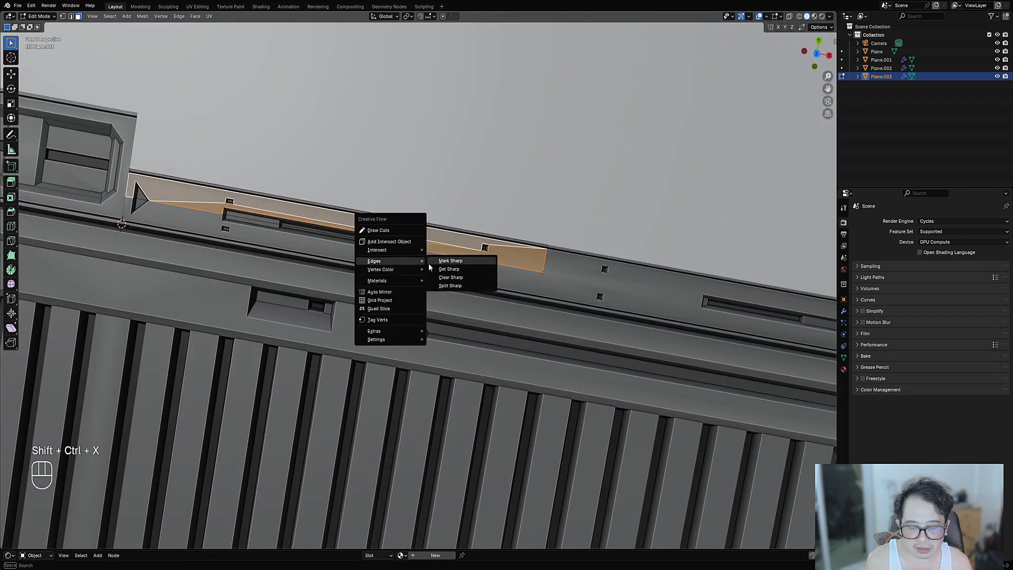
{"action": "left_click", "coordinate": [449, 269]}
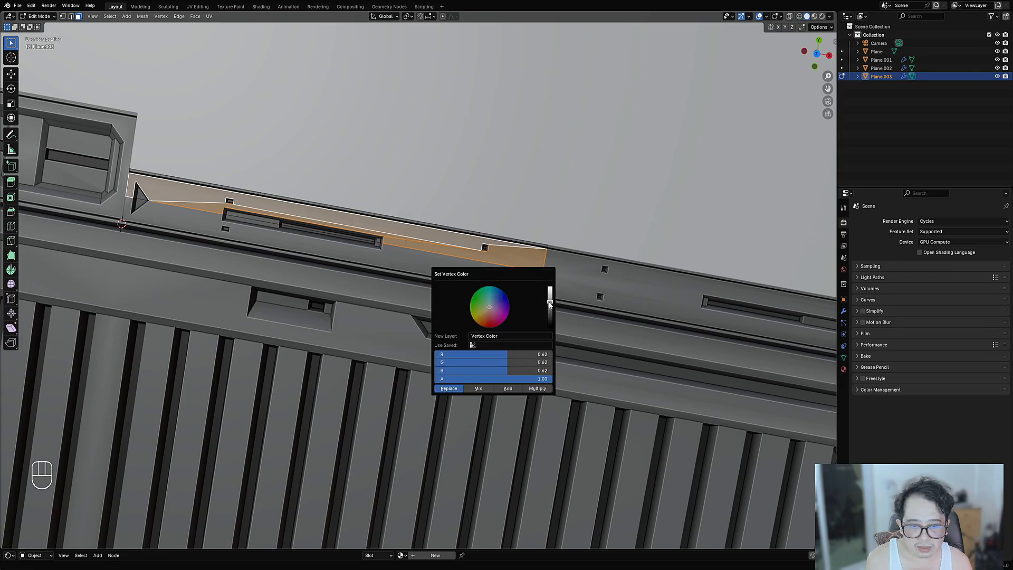
{"action": "left_click_drag", "start_coordinate": [550, 304], "coordinate": [550, 297]}
- Clear the face selection and return to editing the Plane.003 strip piece
{"action": "scroll", "coordinate": [488, 258], "scroll_direction": "down", "scroll_amount": 7}
{"action": "key", "text": "alt+a"}
{"action": "middle_click_drag", "start_coordinate": [490, 264], "coordinate": [499, 294]}
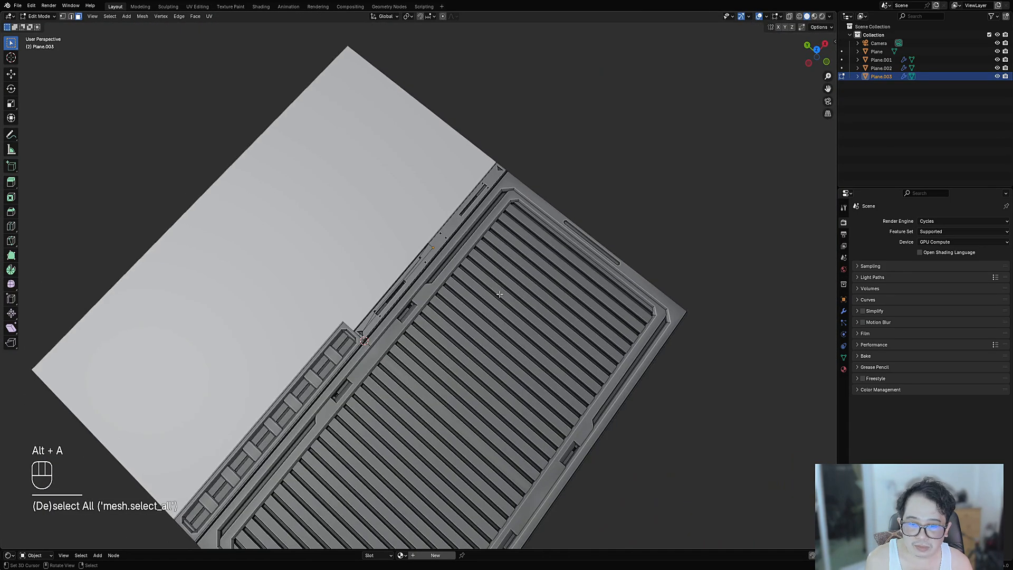
{"action": "scroll", "coordinate": [500, 294], "scroll_direction": "up", "scroll_amount": 2}
{"action": "key", "text": "Tab"}
{"action": "left_click", "coordinate": [401, 225]}
{"action": "key", "text": "Tab"}
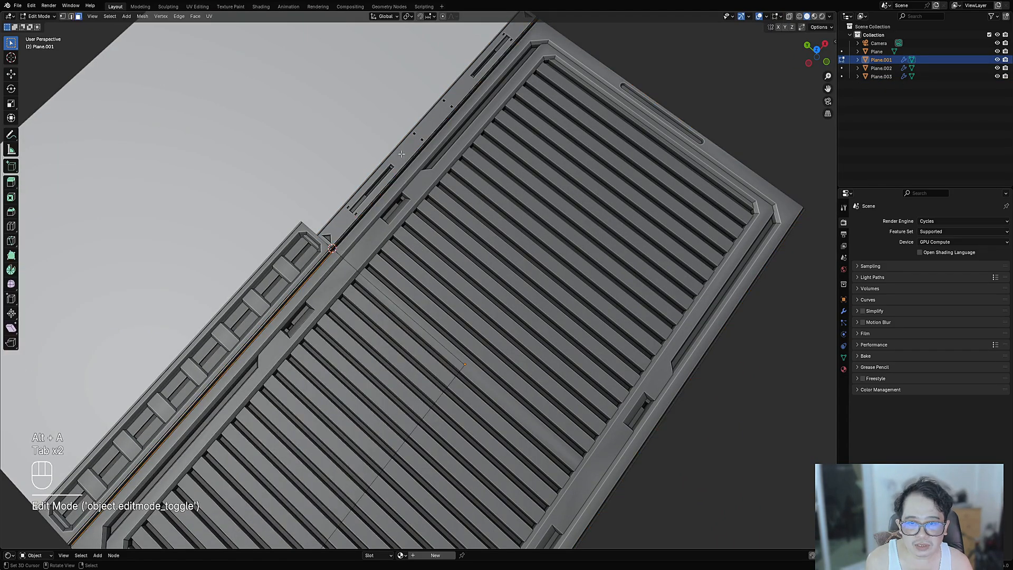
{"action": "key", "text": "Tab"}
{"action": "left_click", "coordinate": [401, 152]}
{"action": "key", "text": "Tab"}
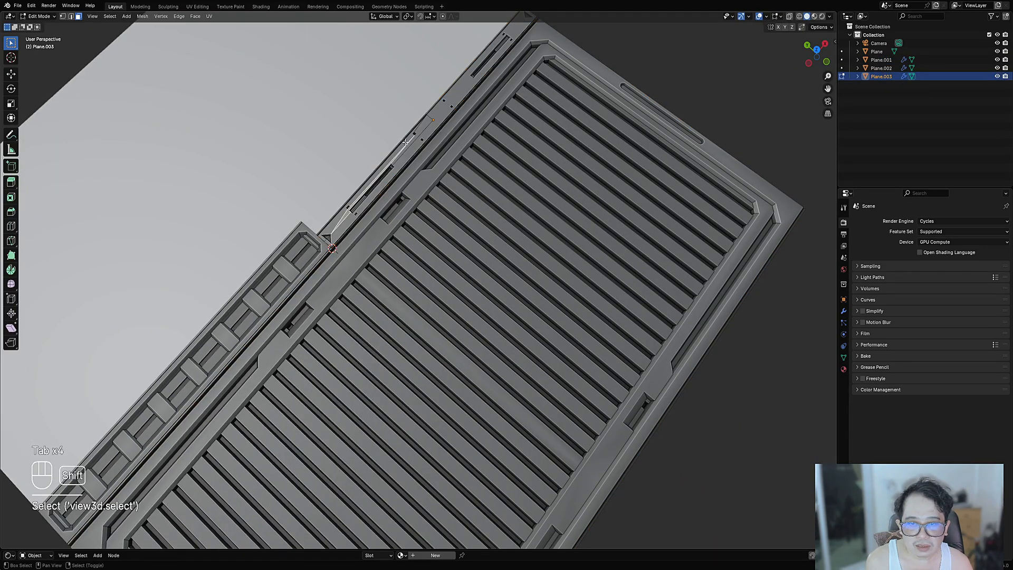
{"action": "middle_click_drag", "start_coordinate": [406, 142], "coordinate": [403, 222], "text": "shift"}
- Reselect the three linked strip faces and brighten their grey vertex colour to 0.69
{"action": "key", "text": "shift+f"}
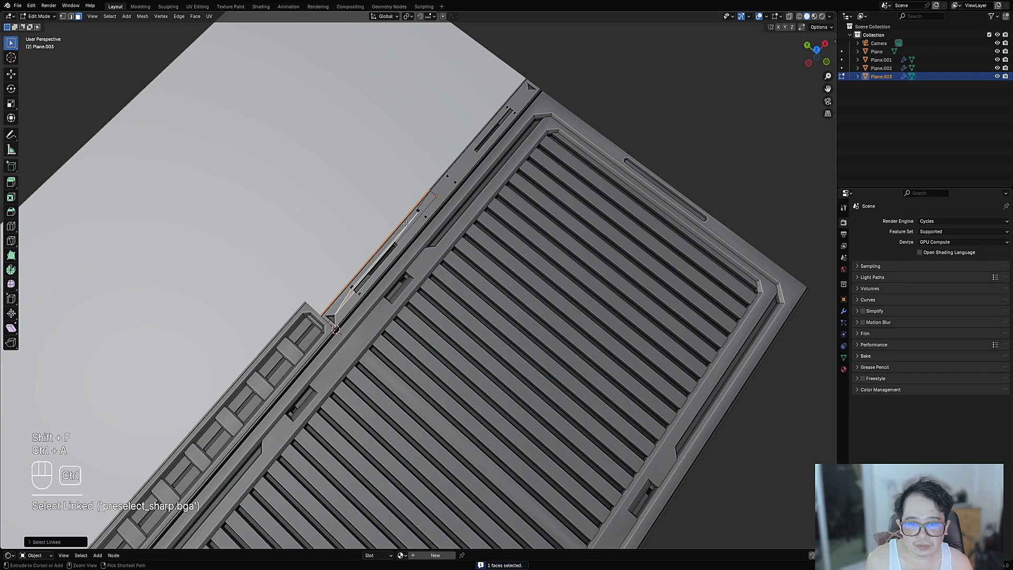
{"action": "key", "text": "alt+a"}
{"action": "key", "text": "shift+f"}
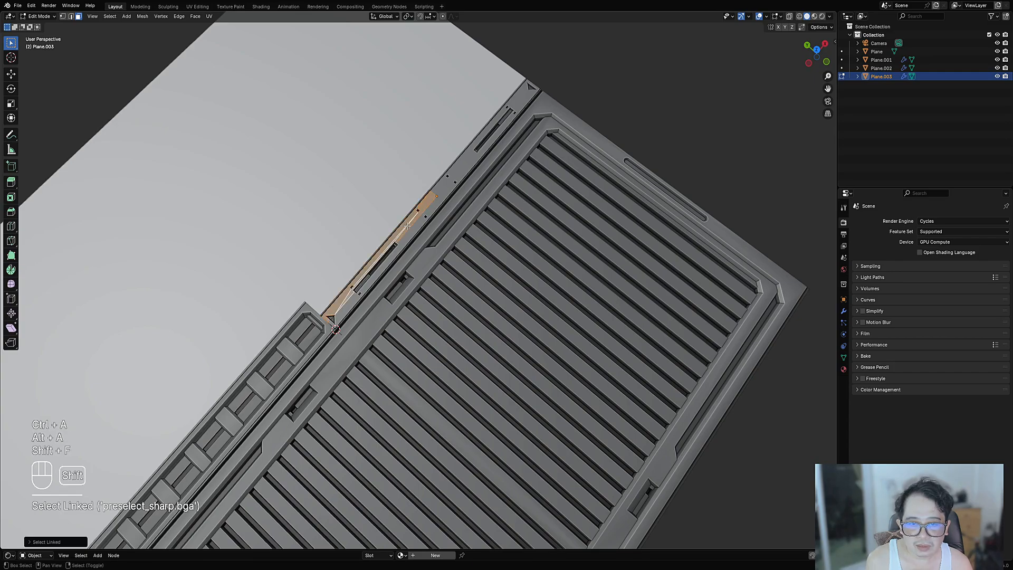
{"action": "scroll", "coordinate": [422, 264], "scroll_direction": "up", "scroll_amount": 2}
{"action": "key", "text": "shift+ctrl+x"}
{"action": "mouse_move", "coordinate": [495, 214]}
{"action": "left_click", "coordinate": [525, 215]}
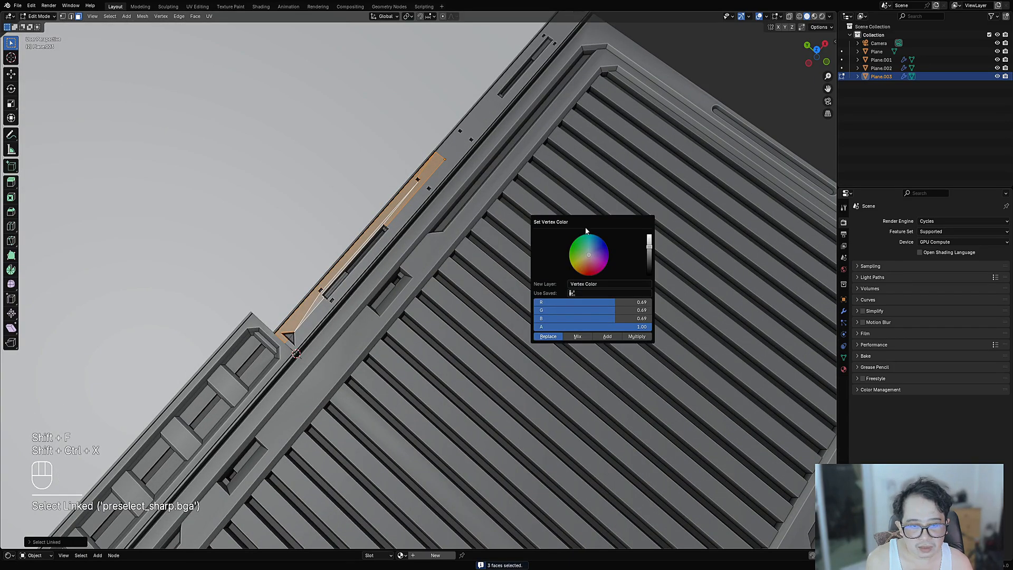
{"action": "left_click_drag", "start_coordinate": [652, 246], "coordinate": [652, 239]}
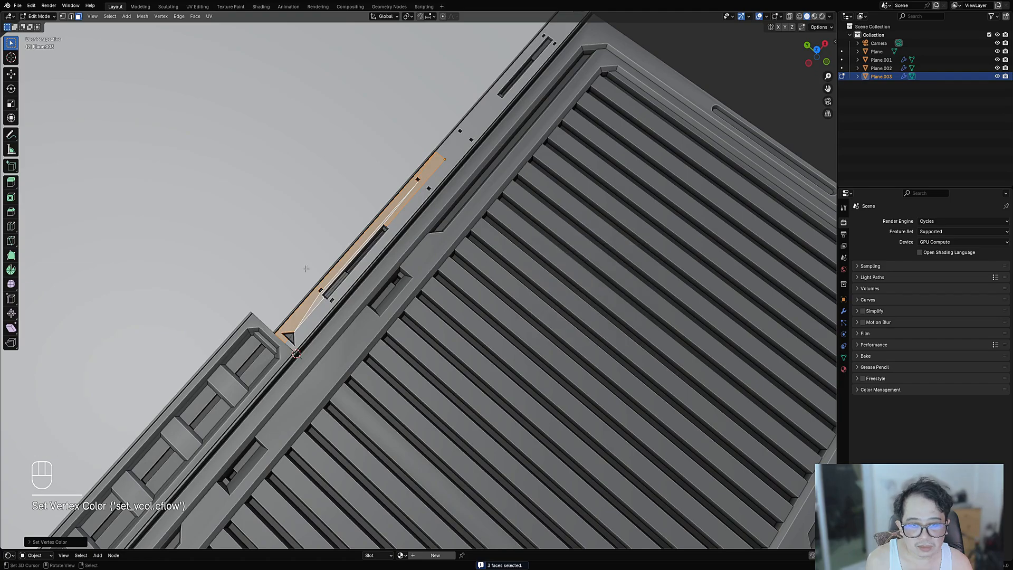
{"action": "key", "text": "Tab"}
- Edit Plane.001 and select its whole linked inner frame border
{"action": "scroll", "coordinate": [508, 268], "scroll_direction": "down", "scroll_amount": 7}
{"action": "middle_click_drag", "start_coordinate": [508, 268], "coordinate": [468, 271]}
{"action": "scroll", "coordinate": [459, 274], "scroll_direction": "up", "scroll_amount": 4}
{"action": "key", "text": "alt+a"}
{"action": "left_click", "coordinate": [421, 286]}
{"action": "key", "text": "Tab"}
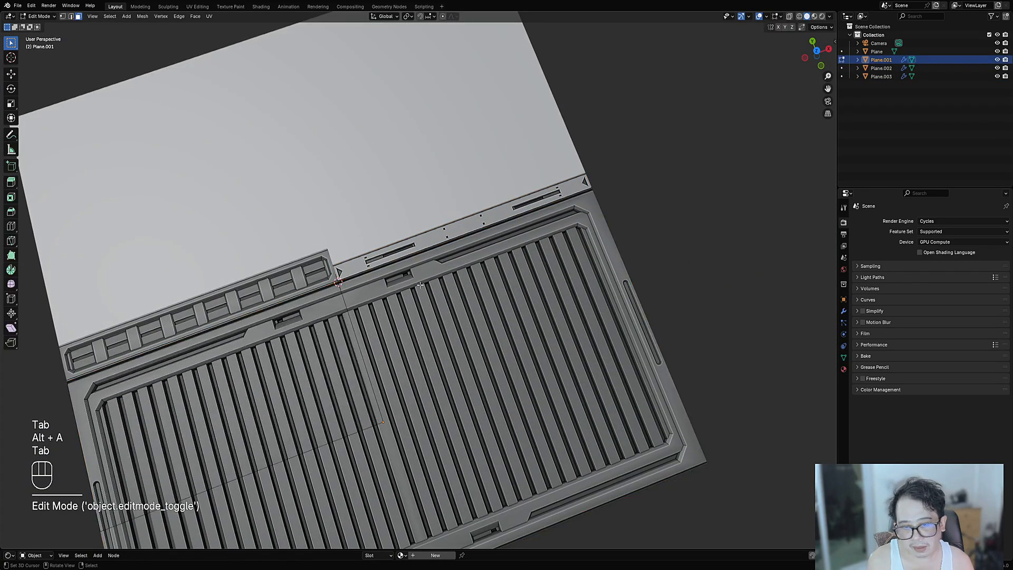
{"action": "left_click", "coordinate": [333, 310], "text": "shift"}
{"action": "key", "text": "shift+f"}
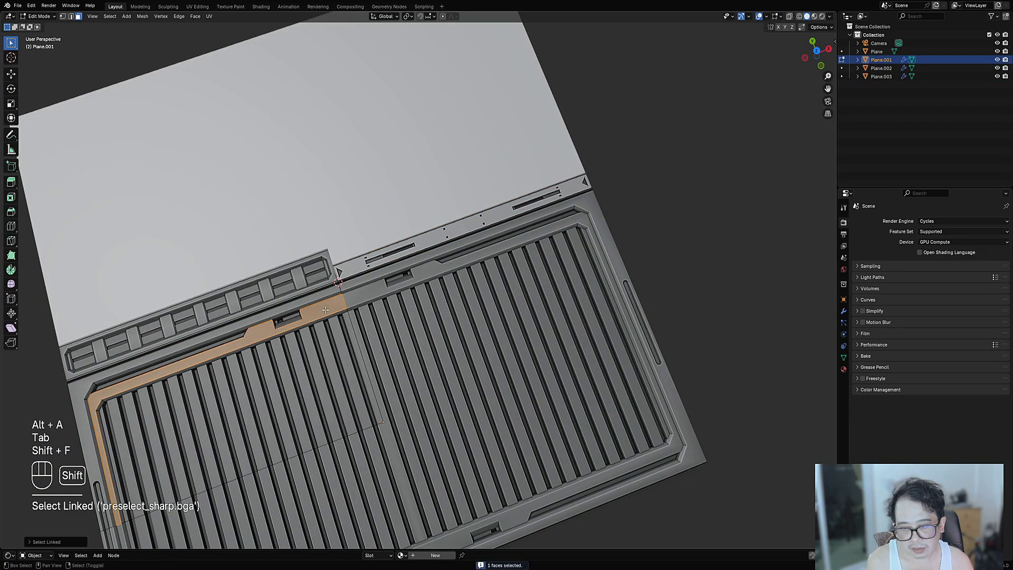
- Set the frame border's vertex colour to 0.84 grey in Replace mode
{"action": "key", "text": "shift+ctrl+x"}
{"action": "mouse_move", "coordinate": [391, 291]}
{"action": "left_click", "coordinate": [445, 294]}
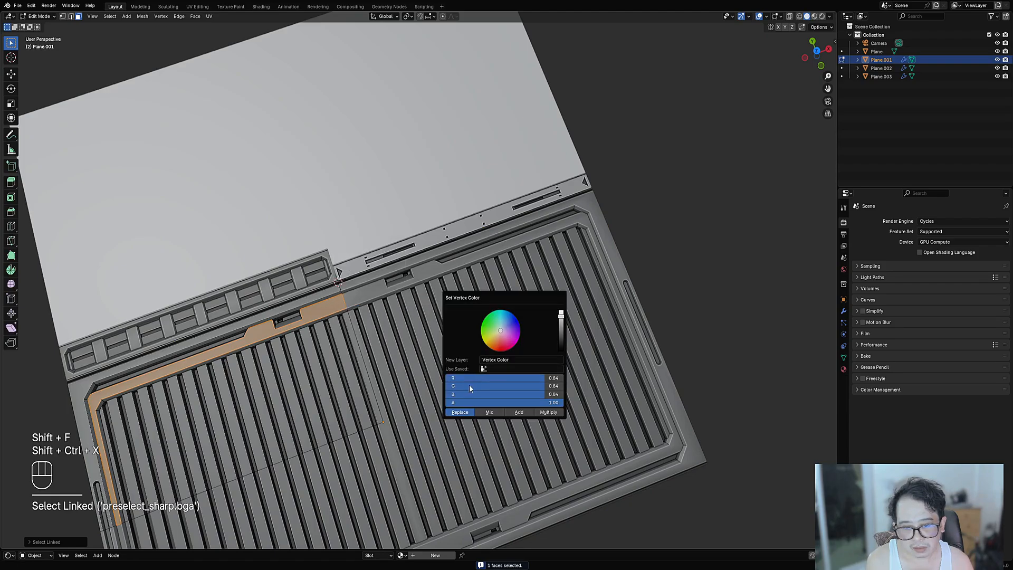
{"action": "left_click", "coordinate": [466, 415]}
{"action": "scroll", "coordinate": [317, 338], "scroll_direction": "down", "scroll_amount": 4}
{"action": "middle_click_drag", "start_coordinate": [267, 326], "coordinate": [337, 252], "text": "shift"}
- Edit Plane.002 and select its top rim and divider block faces, growing the selection
{"action": "scroll", "coordinate": [338, 251], "scroll_direction": "up", "scroll_amount": 3}
{"action": "key", "text": "Tab"}
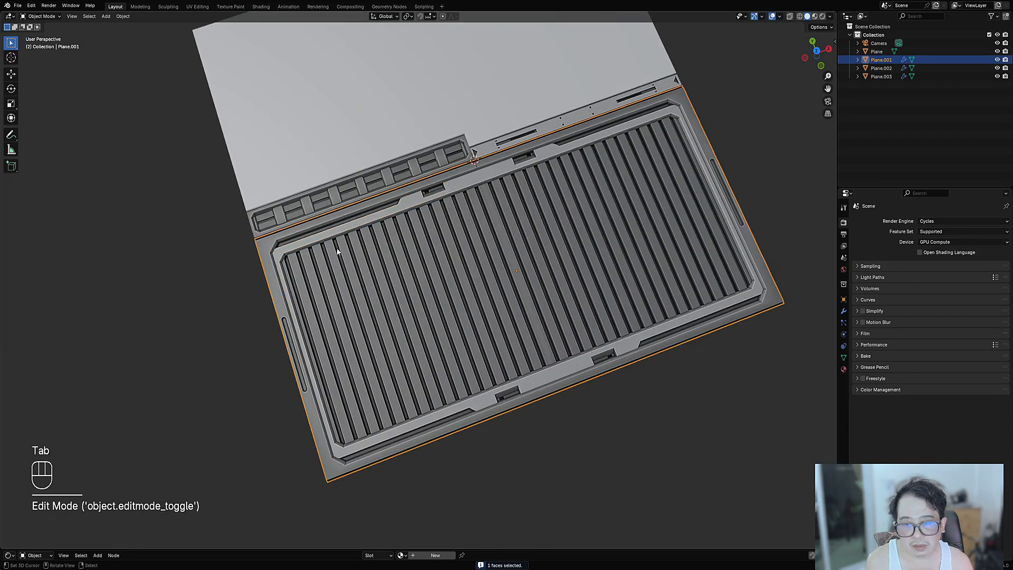
{"action": "left_click", "coordinate": [348, 201]}
{"action": "key", "text": "Tab"}
{"action": "key", "text": "alt+a"}
{"action": "scroll", "coordinate": [433, 289], "scroll_direction": "up", "scroll_amount": 5}
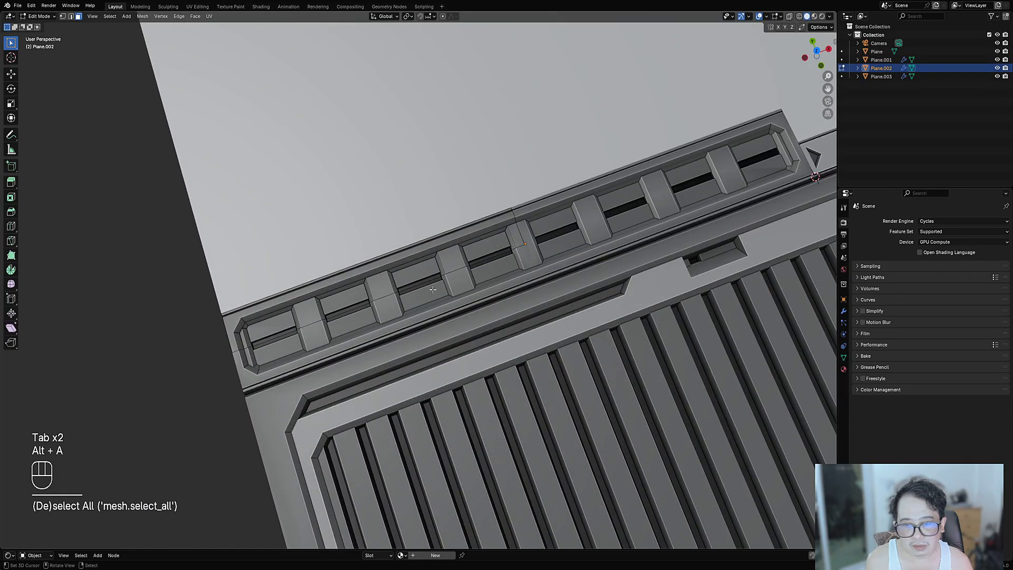
{"action": "key", "text": "shift+ctrl+alt+f"}
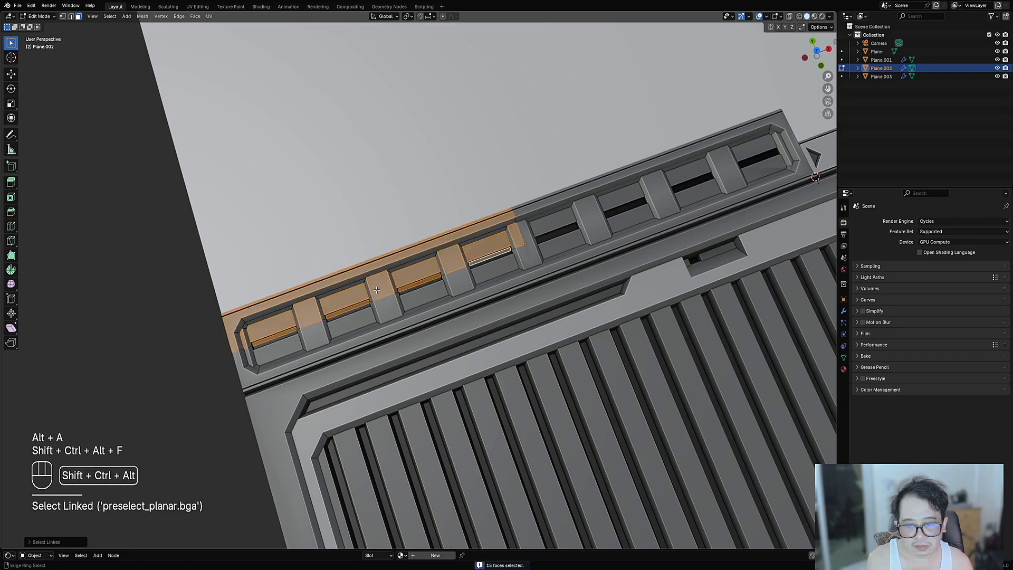
{"action": "key", "text": "alt+a"}
{"action": "key", "text": "shift+f"}
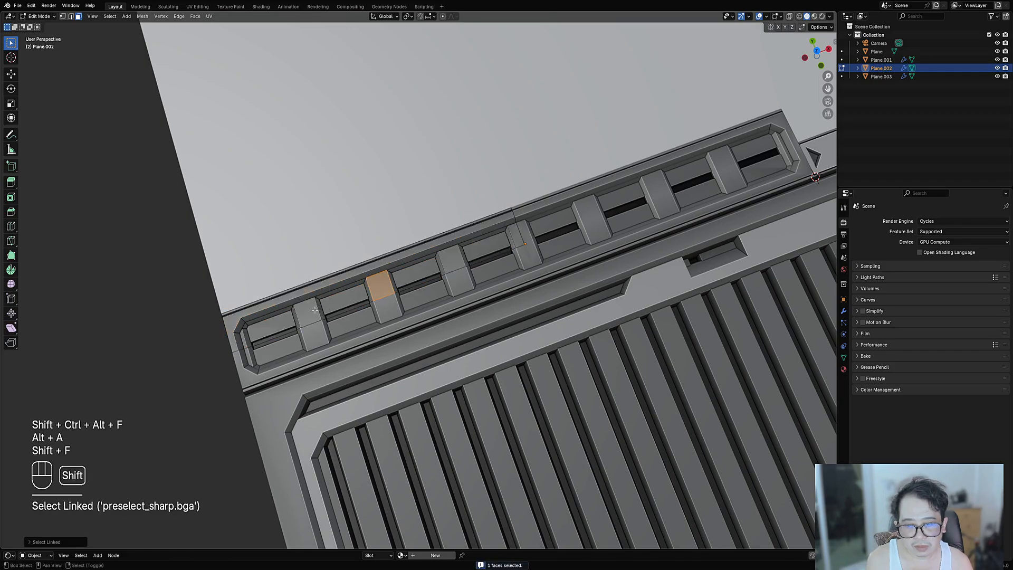
{"action": "key", "text": "shift+f"}
{"action": "key", "text": "shift+f"}
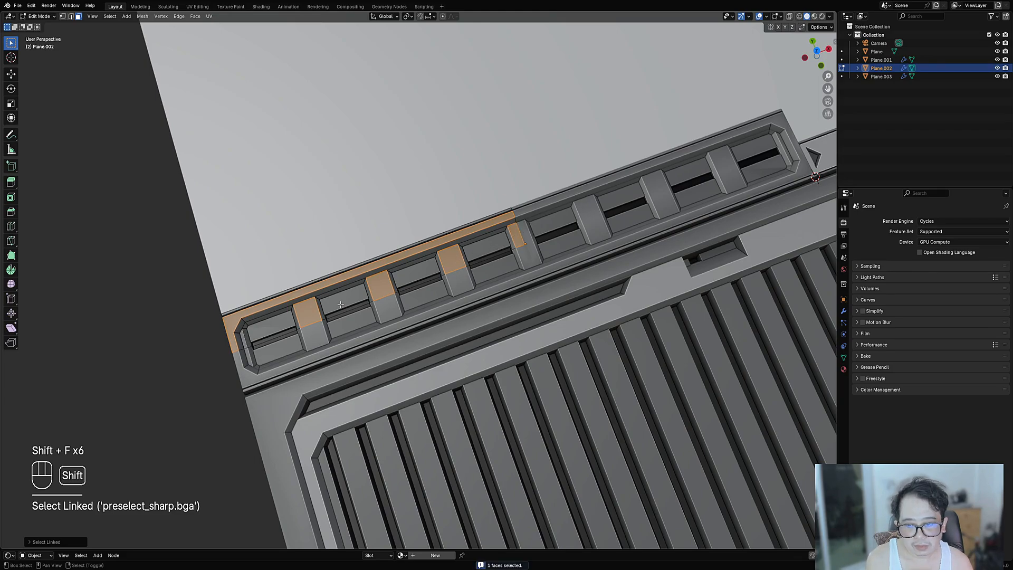
{"action": "key", "text": "ctrl+KP_Add"}
- Set the rim and divider faces to 0.84 grey vertex colour and leave Edit Mode
{"action": "key", "text": "ctrl+shift+x"}
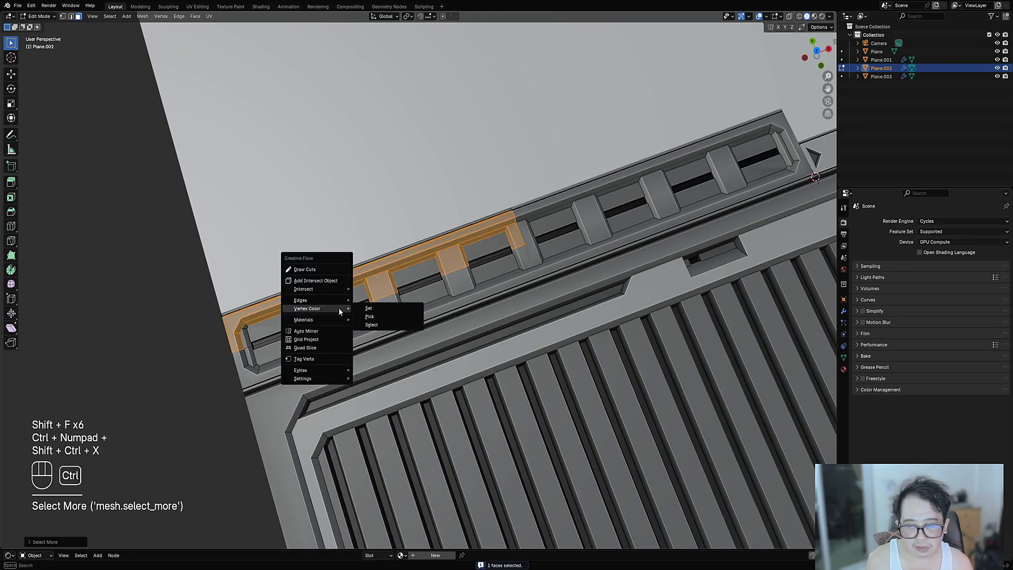
{"action": "left_click", "coordinate": [369, 309]}
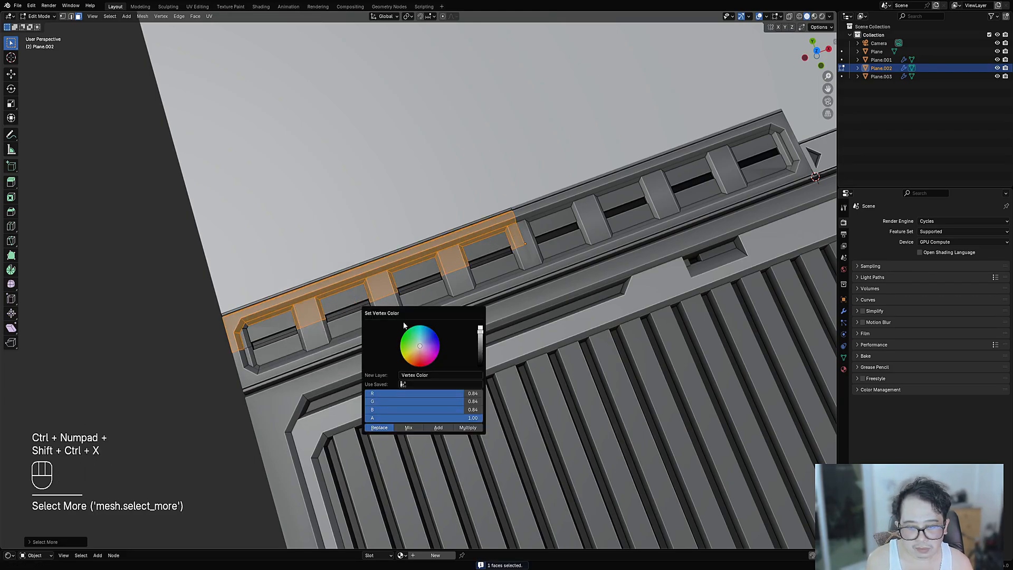
{"action": "left_click", "coordinate": [381, 429]}
{"action": "key", "text": "Tab"}
{"action": "scroll", "coordinate": [430, 322], "scroll_direction": "down", "scroll_amount": 8}
{"action": "middle_click_drag", "start_coordinate": [524, 342], "coordinate": [494, 325], "text": "shift"}
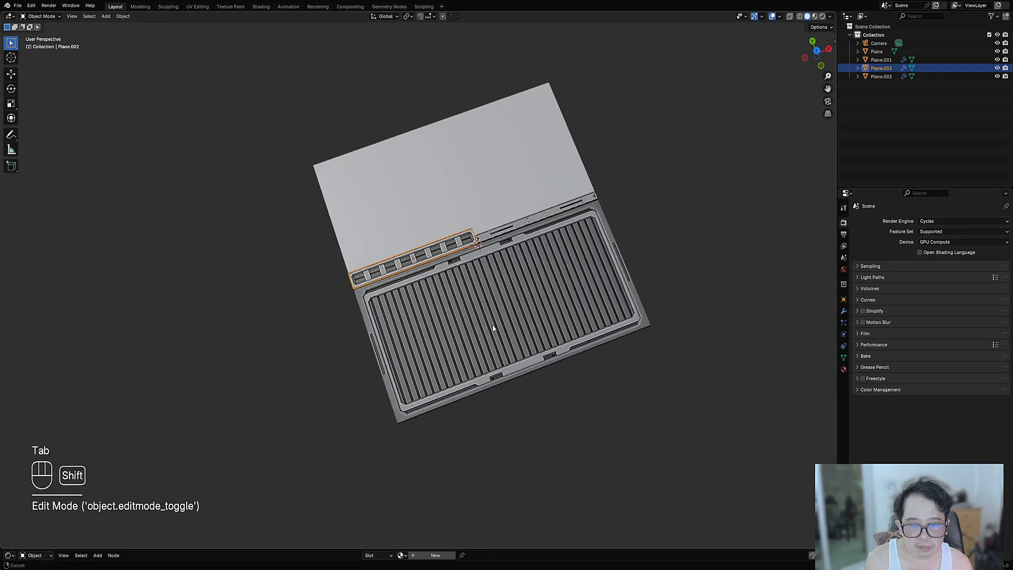
{"action": "scroll", "coordinate": [473, 345], "scroll_direction": "up", "scroll_amount": 1}
- Reapply the 0.84 grey vertex colour to Plane.001's linked frame border faces
{"action": "middle_click_drag", "start_coordinate": [446, 369], "coordinate": [473, 283], "text": "shift"}
{"action": "scroll", "coordinate": [473, 283], "scroll_direction": "up", "scroll_amount": 3}
{"action": "left_click", "coordinate": [473, 283]}
{"action": "key", "text": "Tab"}
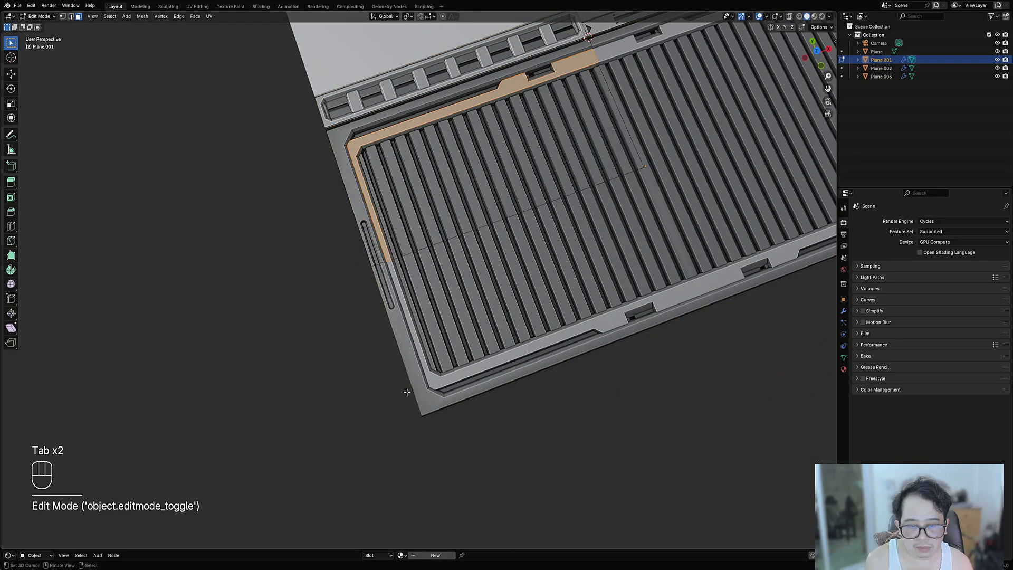
{"action": "key", "text": "alt+a"}
{"action": "key", "text": "shift+f"}
{"action": "key", "text": "ctrl+shift+x"}
{"action": "mouse_move", "coordinate": [422, 188]}
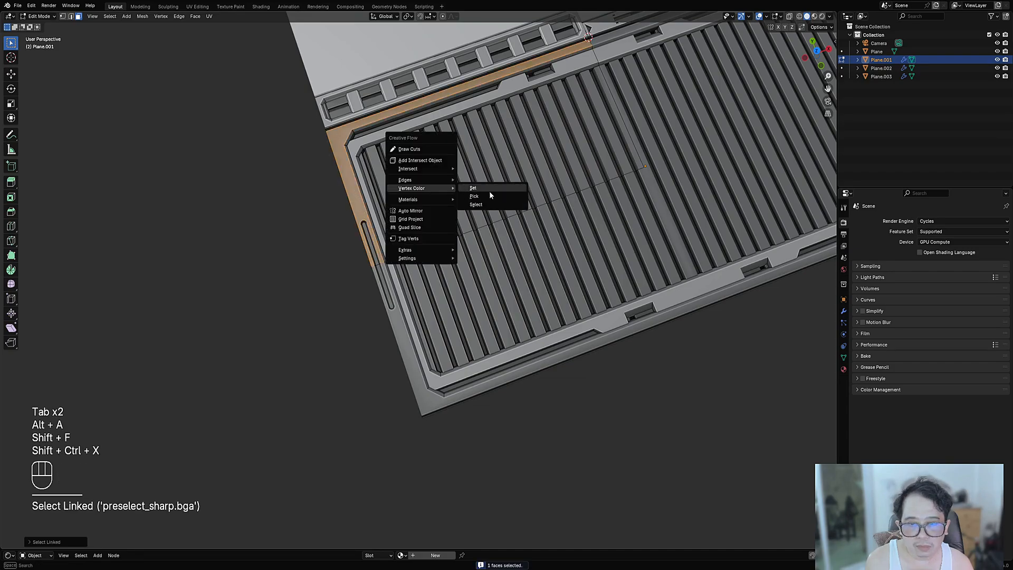
{"action": "left_click", "coordinate": [491, 196]}
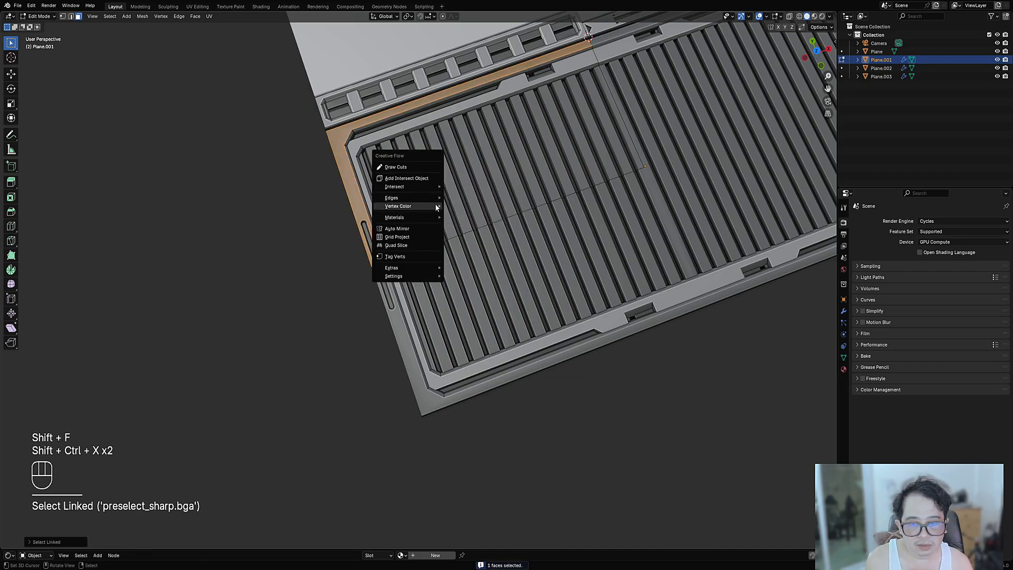
{"action": "left_click", "coordinate": [499, 207]}
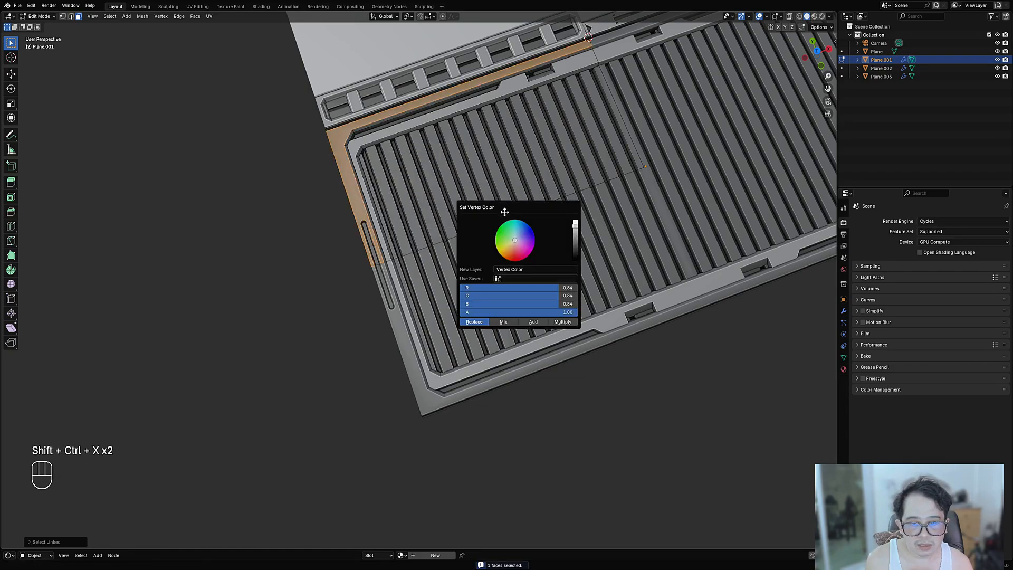
{"action": "left_click", "coordinate": [471, 322]}
- Leave Edit Mode, deselect everything, and look straight down at the main panel
{"action": "key", "text": "Tab"}
{"action": "scroll", "coordinate": [365, 305], "scroll_direction": "down", "scroll_amount": 3}
{"action": "middle_click_drag", "start_coordinate": [562, 205], "coordinate": [495, 297], "text": "shift"}
{"action": "scroll", "coordinate": [512, 311], "scroll_direction": "down", "scroll_amount": 1}
{"action": "key", "text": "alt+a"}
{"action": "scroll", "coordinate": [495, 274], "scroll_direction": "up", "scroll_amount": 4}
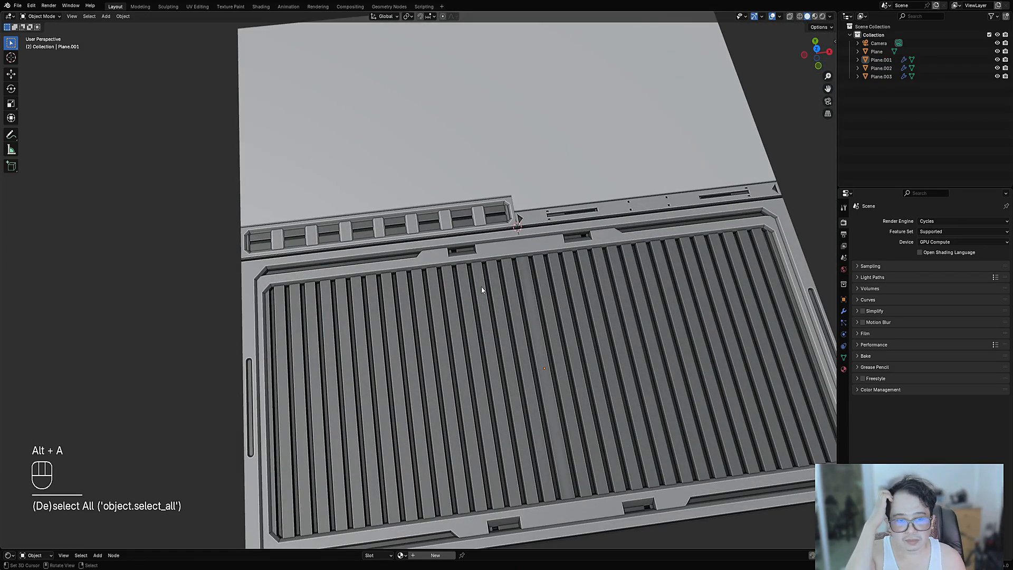
{"action": "middle_click_drag", "start_coordinate": [470, 290], "coordinate": [485, 273], "text": "alt"}
- Re-enter Edit Mode with a cleared face selection and save as trim_sheet_09.blend
{"action": "key", "text": "Tab"}
{"action": "key", "text": "alt+a"}
{"action": "left_click", "coordinate": [483, 269], "text": "shift"}
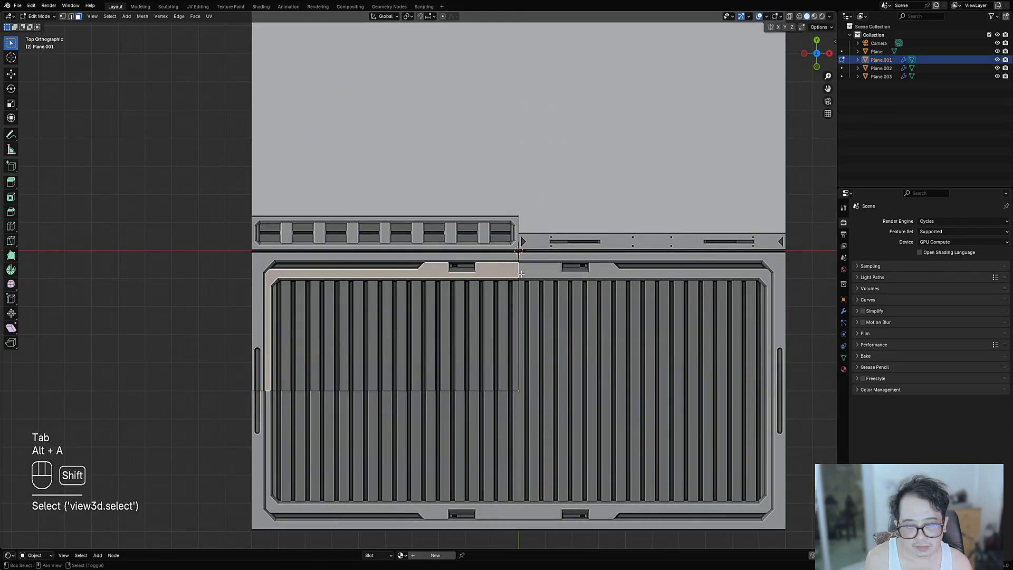
{"action": "scroll", "coordinate": [475, 238], "scroll_direction": "up", "scroll_amount": 1}
{"action": "key", "text": "alt+a"}
{"action": "scroll", "coordinate": [475, 235], "scroll_direction": "up", "scroll_amount": 2}
{"action": "key", "text": "ctrl+s"}
- Try a mirrored Draw Cuts box across the top border, then undo it
{"action": "scroll", "coordinate": [475, 235], "scroll_direction": "up", "scroll_amount": 1}
{"action": "key", "text": "shift+ctrl+x"}
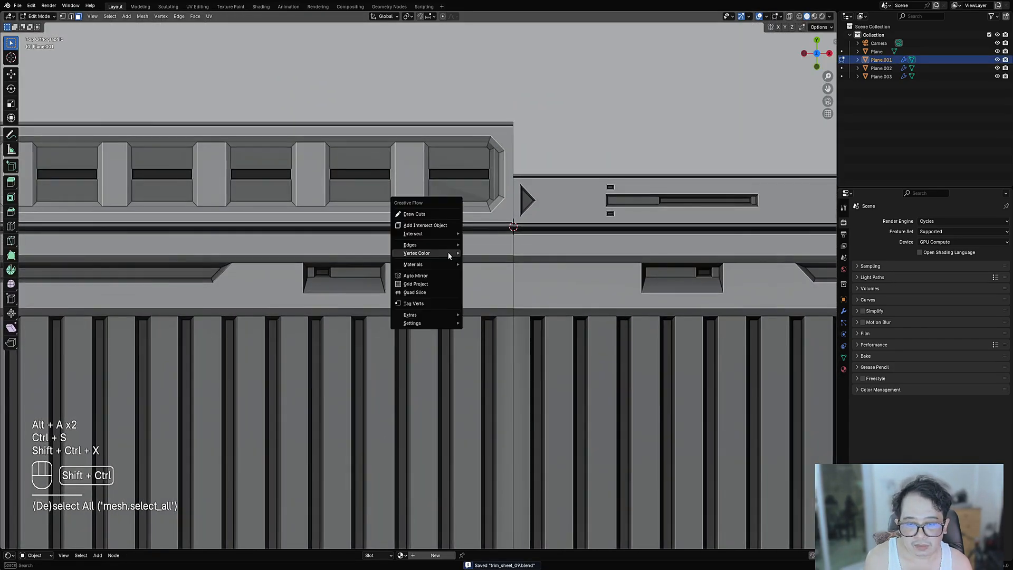
{"action": "key", "text": "1"}
{"action": "left_click_drag", "start_coordinate": [429, 205], "coordinate": [452, 357]}
{"action": "key", "text": "space"}
{"action": "middle_click_drag", "start_coordinate": [455, 380], "coordinate": [472, 373]}
{"action": "key", "text": "ctrl+z"}
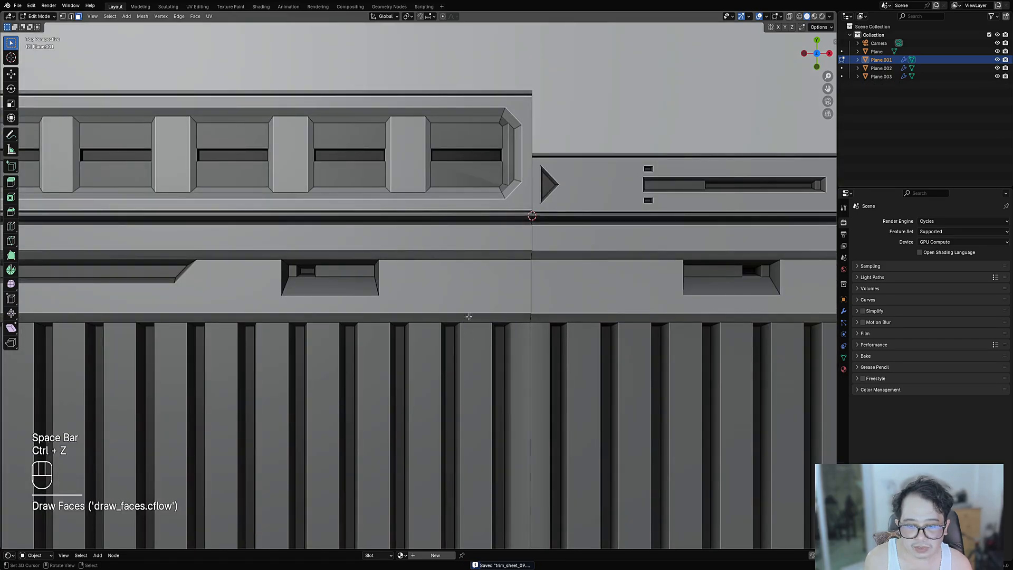
{"action": "middle_click_drag", "start_coordinate": [470, 317], "coordinate": [475, 286]}
- Select the top border strip faces and cut narrow mirrored bands across them from top view
{"action": "key", "text": "3"}
{"action": "right_click", "coordinate": [455, 268]}
{"action": "right_click", "coordinate": [445, 244], "text": "shift"}
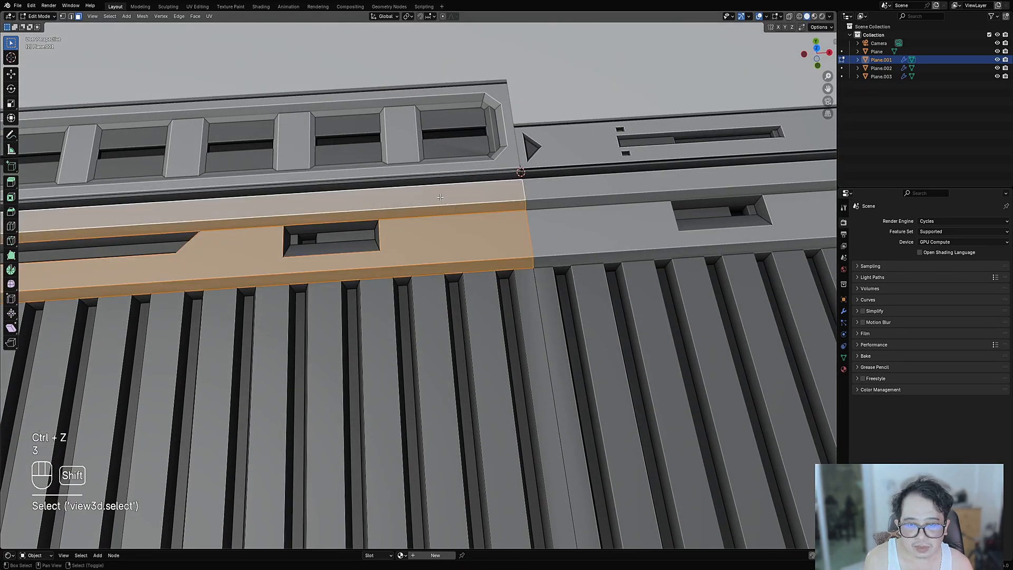
{"action": "scroll", "coordinate": [444, 222], "scroll_direction": "up", "scroll_amount": 3}
{"action": "right_click", "coordinate": [446, 232], "text": "shift"}
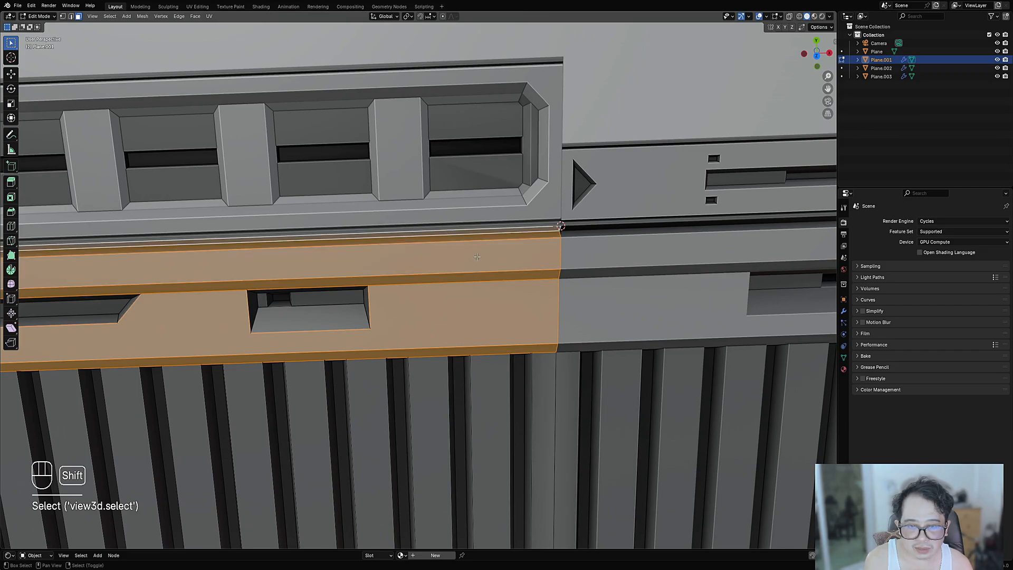
{"action": "key", "text": "7"}
{"action": "scroll", "coordinate": [431, 217], "scroll_direction": "down", "scroll_amount": 1}
{"action": "key", "text": "shift+ctrl+x"}
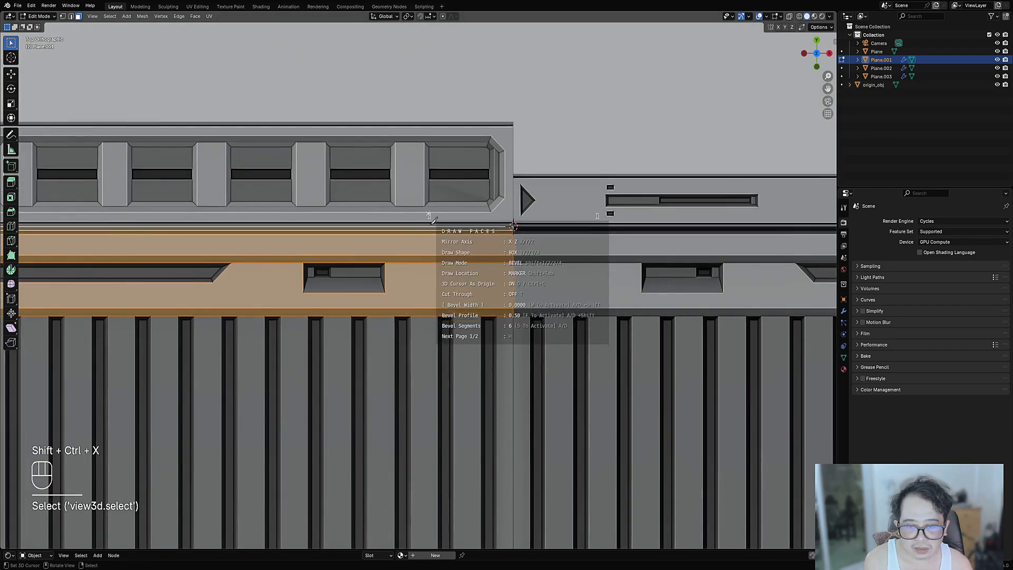
{"action": "left_click_drag", "start_coordinate": [430, 213], "coordinate": [463, 364]}
{"action": "key", "text": "space"}
{"action": "middle_click_drag", "start_coordinate": [474, 360], "coordinate": [506, 209]}
- Give the new bands an orange vertex colour and return to Object Mode
{"action": "key", "text": "shift+ctrl+x"}
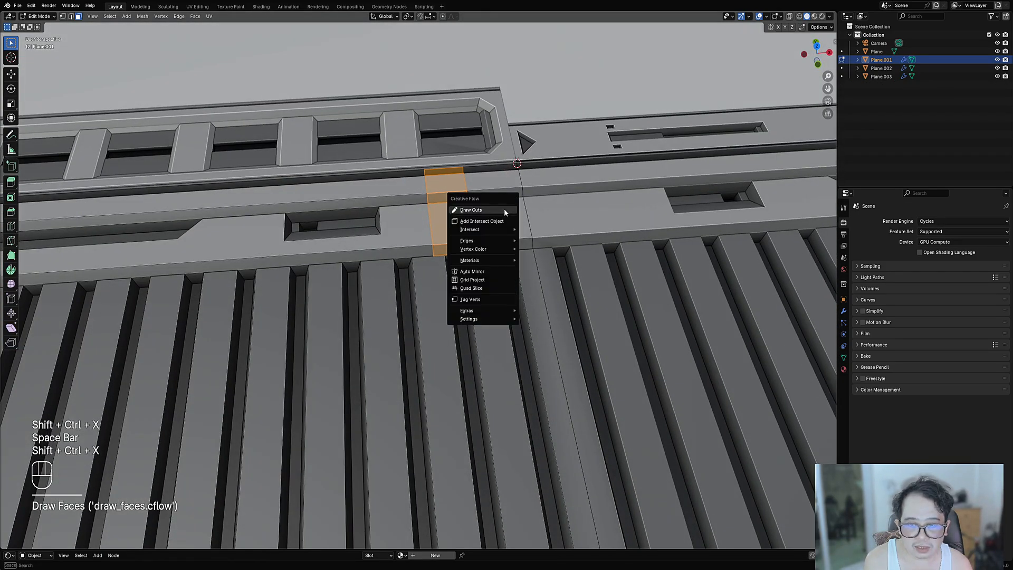
{"action": "mouse_move", "coordinate": [502, 249]}
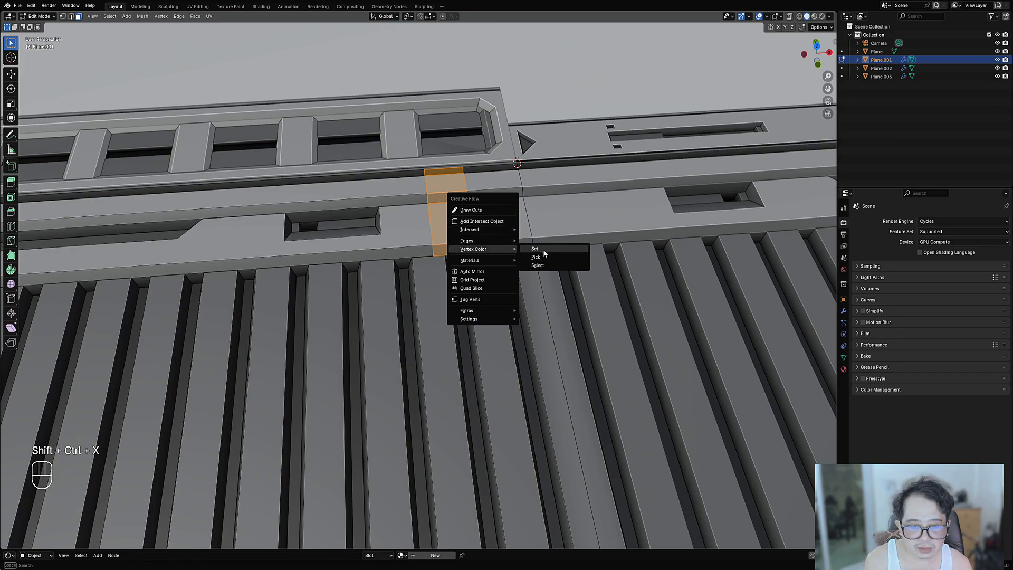
{"action": "left_click", "coordinate": [549, 250]}
{"action": "left_click", "coordinate": [589, 298]}
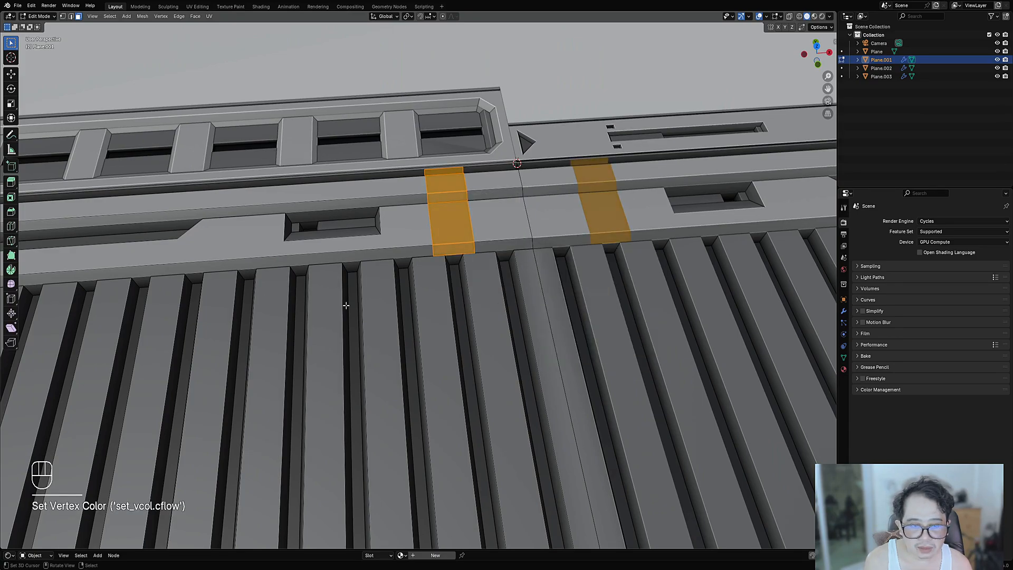
{"action": "key", "text": "Tab"}
{"action": "scroll", "coordinate": [475, 257], "scroll_direction": "down", "scroll_amount": 6}
{"action": "middle_click_drag", "start_coordinate": [476, 256], "coordinate": [498, 278]}
{"action": "scroll", "coordinate": [498, 278], "scroll_direction": "down", "scroll_amount": 4}
{"action": "middle_click_drag", "start_coordinate": [469, 331], "coordinate": [441, 299], "text": "shift"}
{"action": "scroll", "coordinate": [512, 294], "scroll_direction": "up", "scroll_amount": 4}
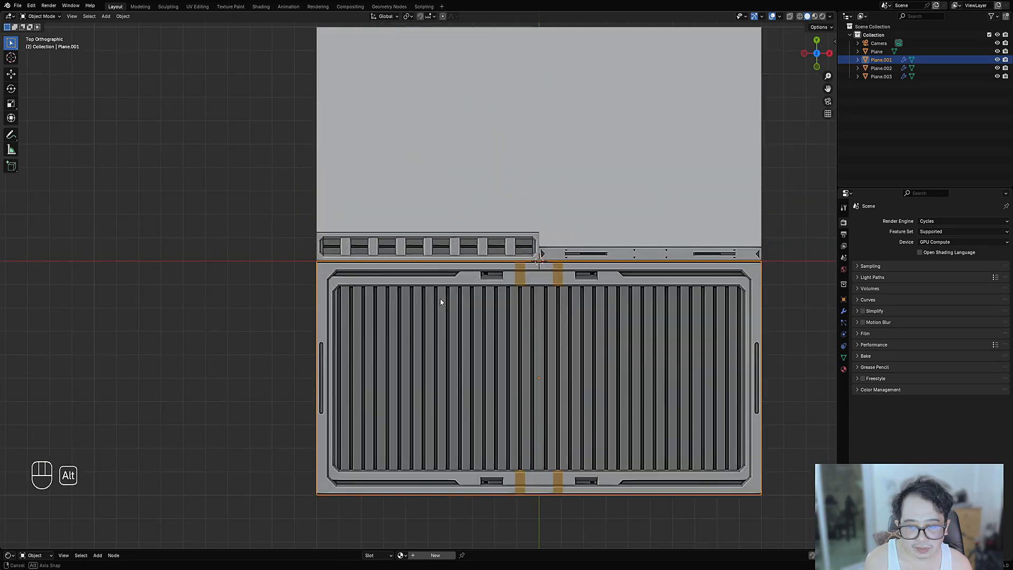
- Draw a new mirrored face along the grate panel's top strip from top view
{"action": "middle_click_drag", "start_coordinate": [368, 308], "coordinate": [449, 305], "text": "shift"}
{"action": "scroll", "coordinate": [437, 284], "scroll_direction": "up", "scroll_amount": 2}
{"action": "key", "text": "Tab"}
{"action": "key", "text": "alt+a"}
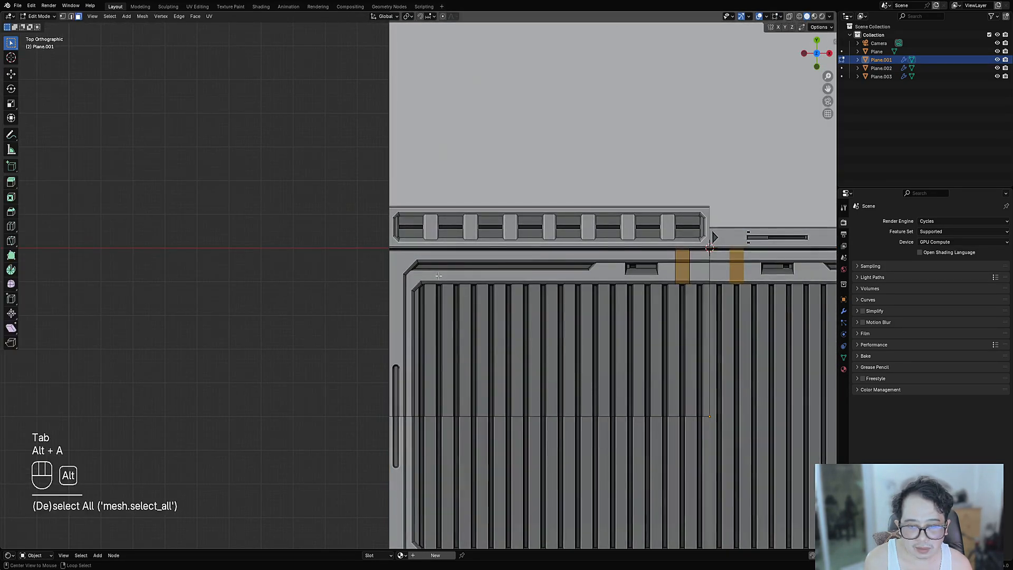
{"action": "left_click", "coordinate": [435, 274]}
{"action": "scroll", "coordinate": [579, 265], "scroll_direction": "up", "scroll_amount": 2}
{"action": "key", "text": "ctrl+shift+x"}
{"action": "mouse_move", "coordinate": [450, 283]}
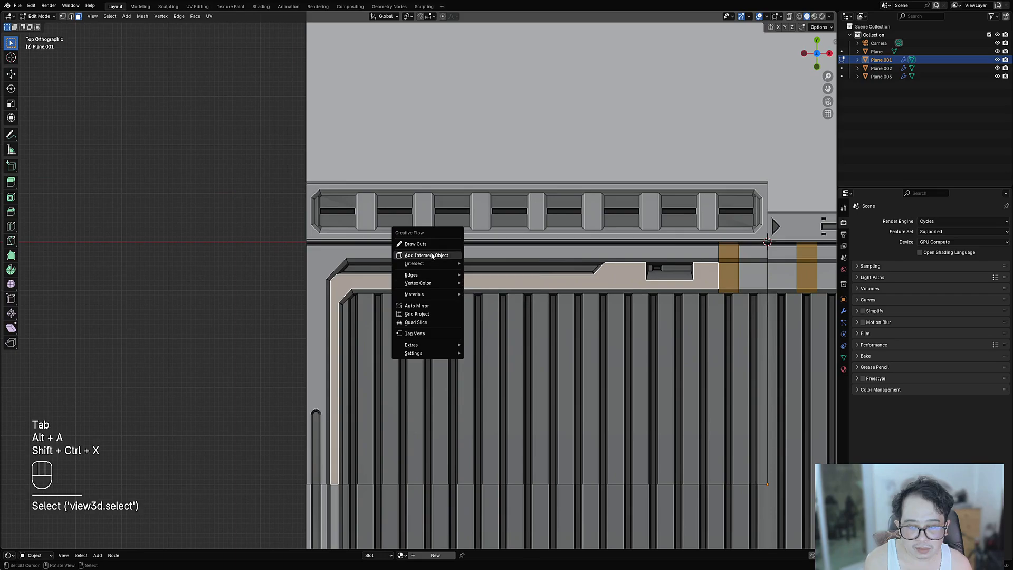
{"action": "key", "text": "1"}
{"action": "left_click", "coordinate": [367, 278]}
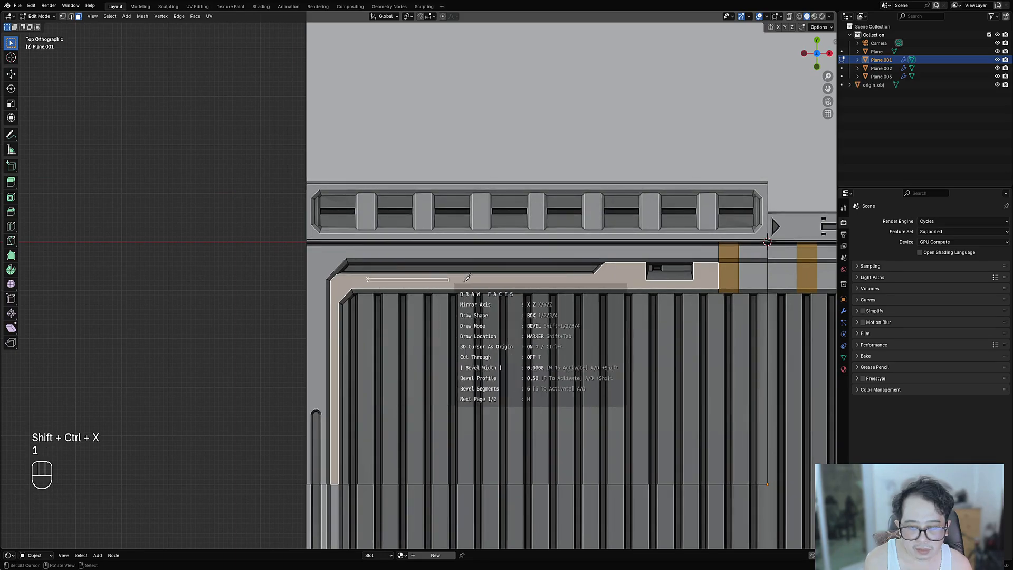
{"action": "key", "text": "space"}
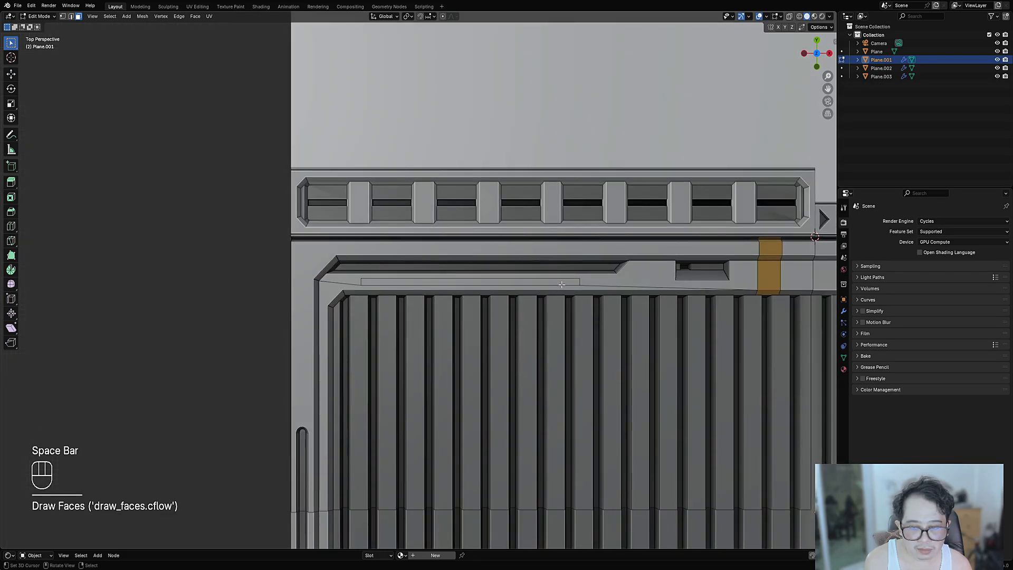
- Colour the new face 0.84/0.67/0.37 tan with Replace and return to Object Mode
{"action": "left_click", "coordinate": [559, 283]}
{"action": "key", "text": "shift+ctrl+x"}
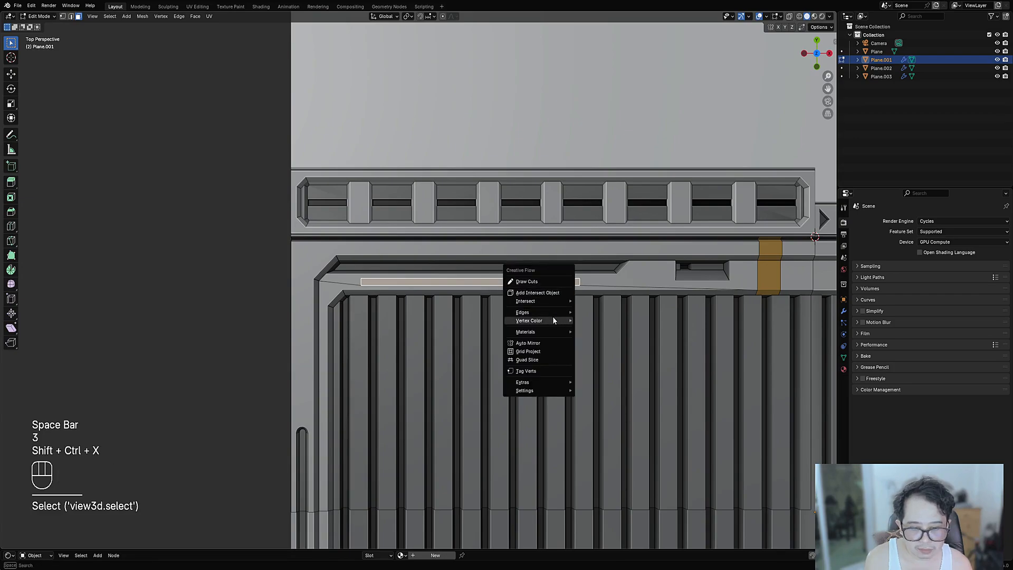
{"action": "left_click", "coordinate": [582, 321]}
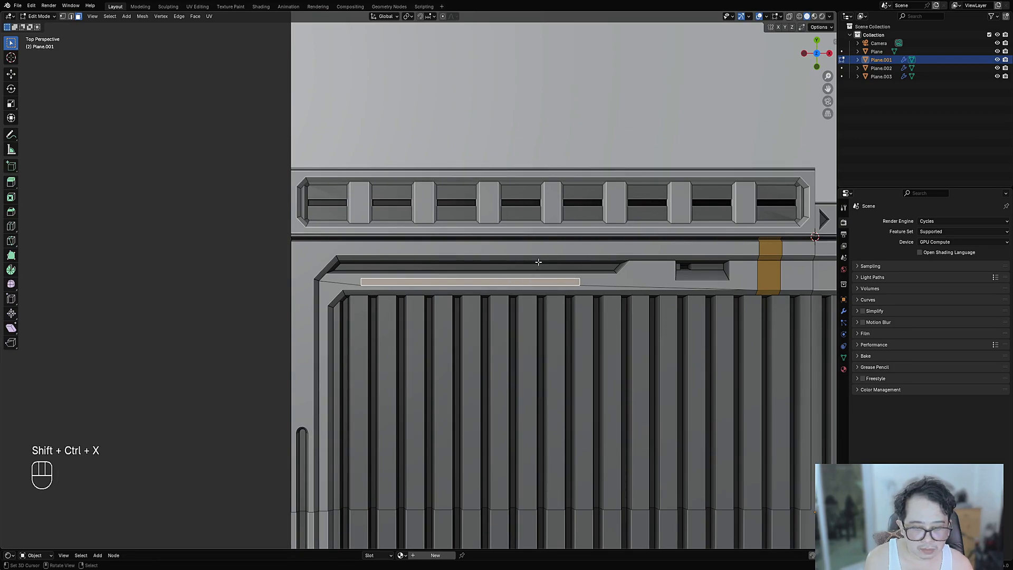
{"action": "key", "text": "shift+ctrl+x"}
{"action": "mouse_move", "coordinate": [539, 264]}
{"action": "left_click", "coordinate": [573, 264]}
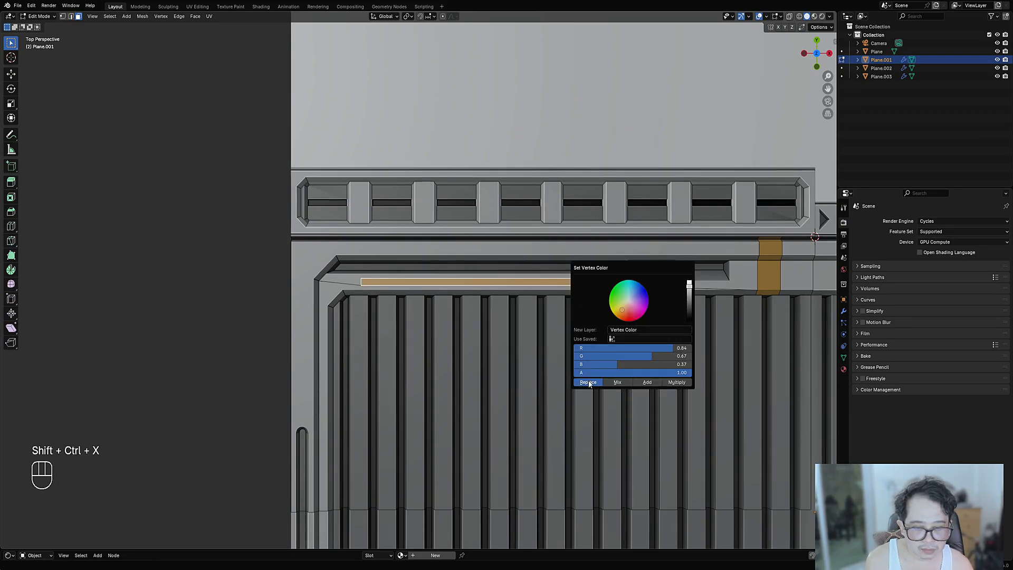
{"action": "key", "text": "Tab"}
{"action": "middle_click_drag", "start_coordinate": [507, 315], "coordinate": [527, 306]}
{"action": "scroll", "coordinate": [460, 264], "scroll_direction": "up", "scroll_amount": 5}
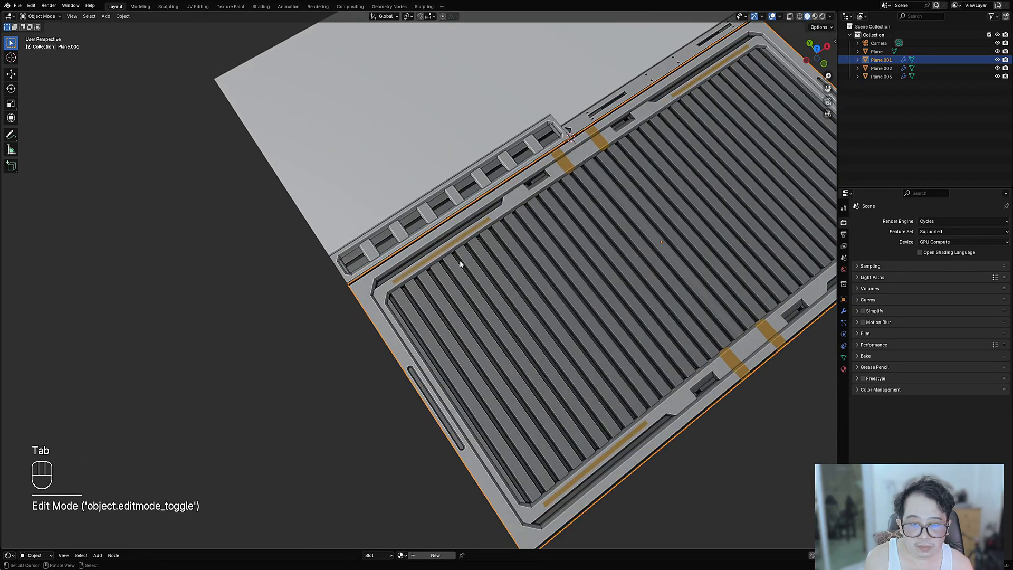
- Select the vent strip Plane.002 and pick one of its faces in face-select Edit Mode
{"action": "right_click", "coordinate": [432, 223]}
{"action": "key", "text": "Tab"}
{"action": "key", "text": "alt+a"}
{"action": "middle_click_drag", "start_coordinate": [433, 227], "coordinate": [513, 382], "text": "shift"}
{"action": "scroll", "coordinate": [504, 301], "scroll_direction": "up", "scroll_amount": 4}
{"action": "key", "text": "3"}
{"action": "scroll", "coordinate": [513, 383], "scroll_direction": "down", "scroll_amount": 3}
{"action": "right_click", "coordinate": [354, 275], "text": "shift"}
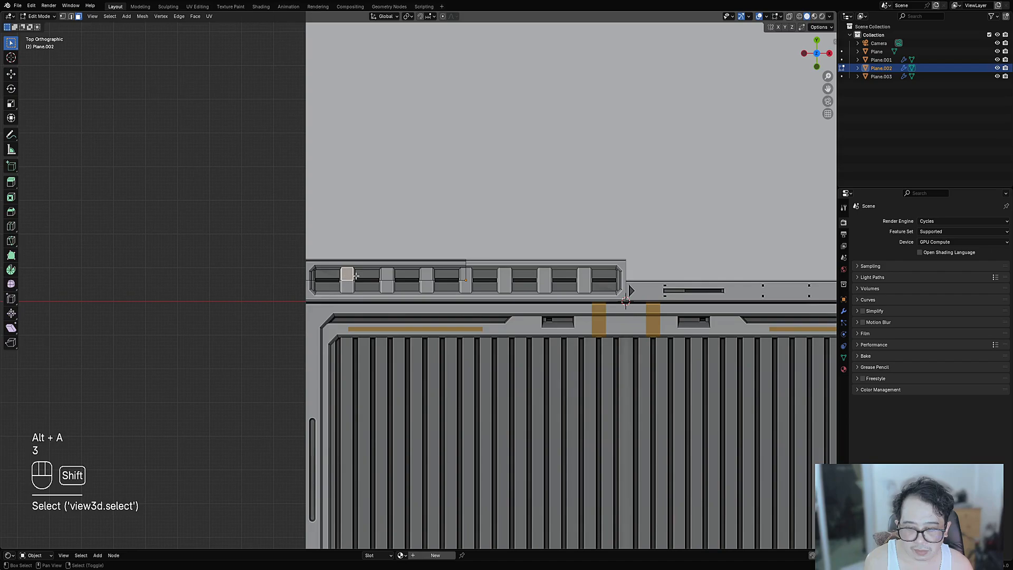
{"action": "middle_click_drag", "start_coordinate": [367, 284], "coordinate": [383, 291], "text": "shift"}
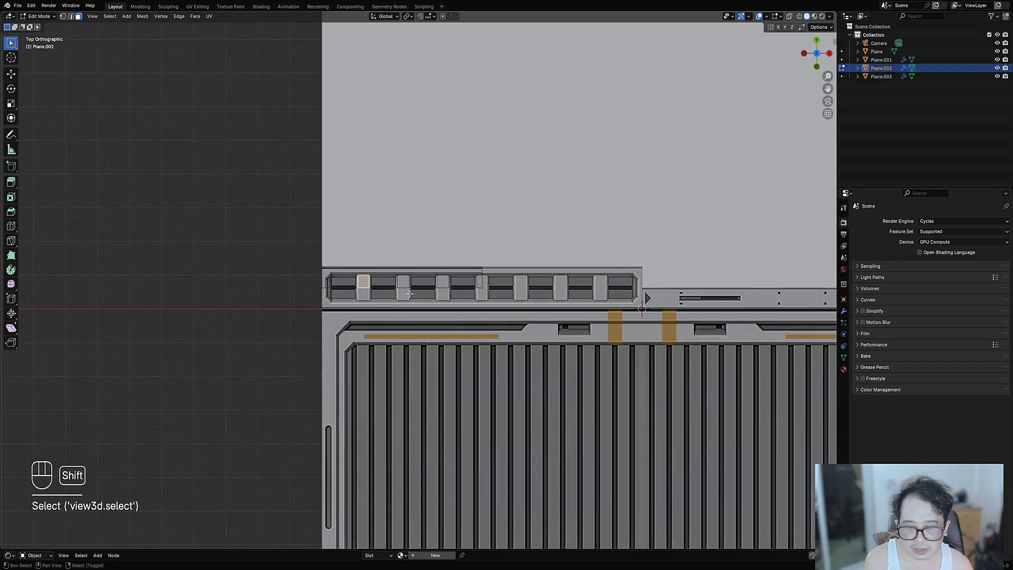
{"action": "scroll", "coordinate": [405, 279], "scroll_direction": "up", "scroll_amount": 5}
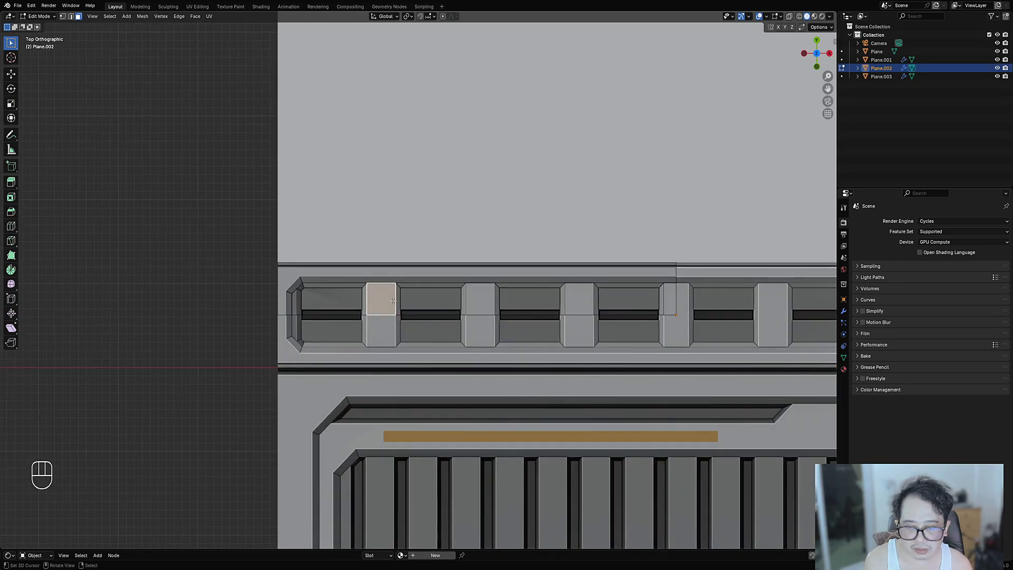
- Draw a new face box over the first vent block
{"action": "key", "text": "shift+ctrl+x"}
{"action": "left_click", "coordinate": [388, 252]}
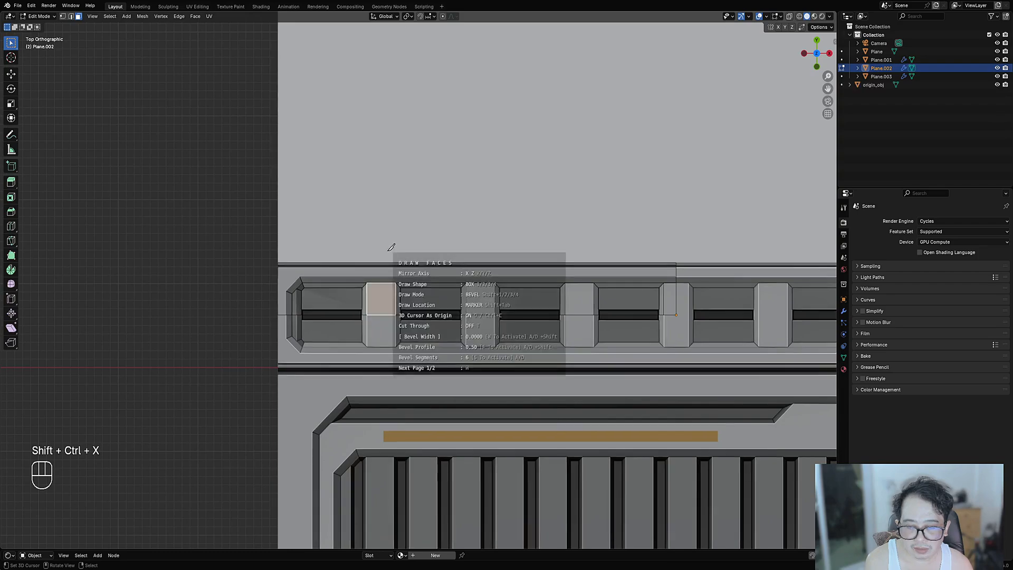
{"action": "left_click", "coordinate": [374, 297]}
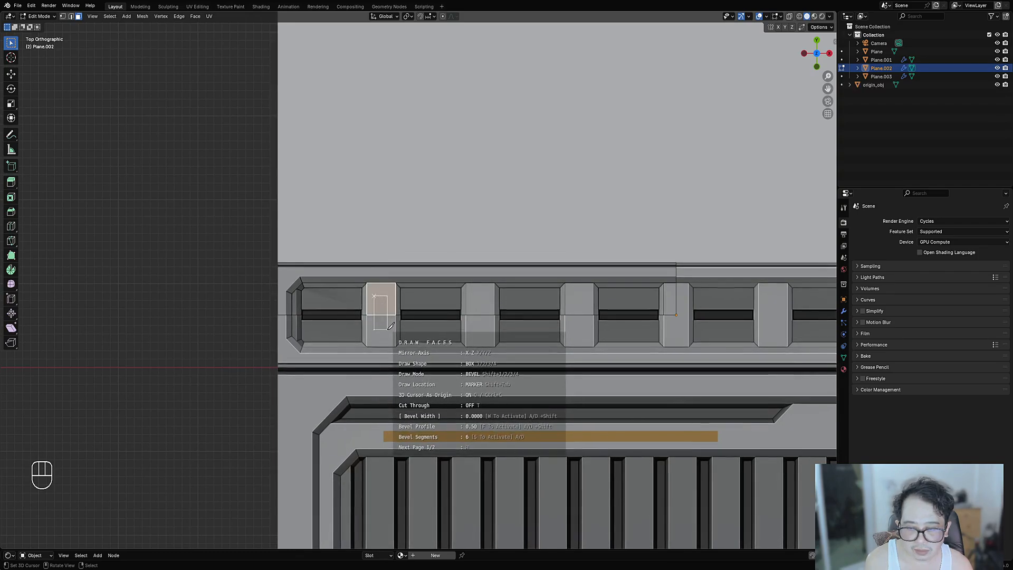
{"action": "key", "text": "space"}
- Replace the new face's vertex colour with the same tan and leave Edit Mode
{"action": "left_click", "coordinate": [372, 305]}
{"action": "key", "text": "shift+ctrl+x"}
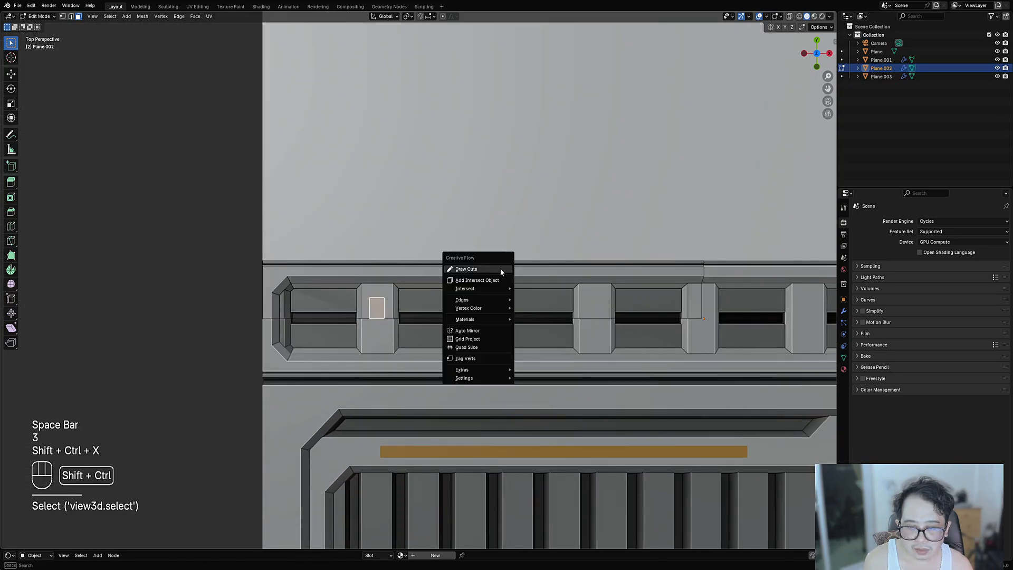
{"action": "mouse_move", "coordinate": [495, 308]}
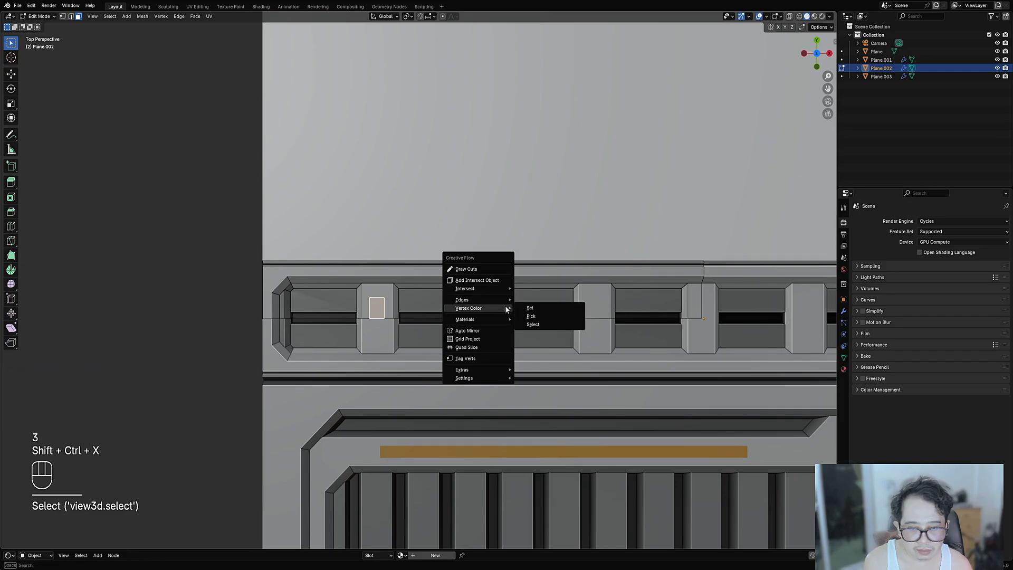
{"action": "left_click", "coordinate": [533, 309]}
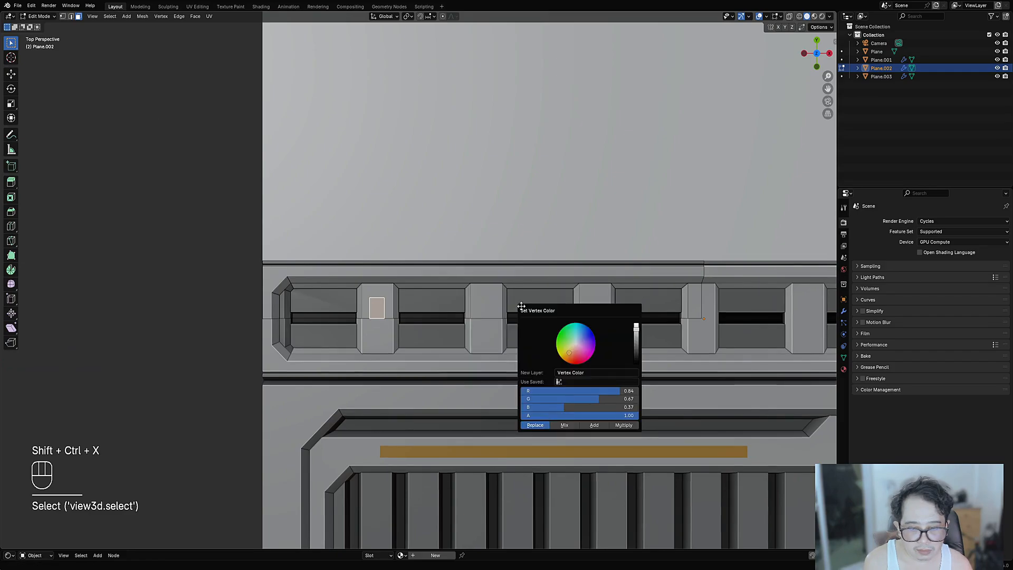
{"action": "left_click", "coordinate": [546, 425]}
{"action": "key", "text": "Tab"}
- Orbit to an angled overview, hide viewport overlays, and select the large base plane
{"action": "scroll", "coordinate": [607, 338], "scroll_direction": "down", "scroll_amount": 7}
{"action": "middle_click_drag", "start_coordinate": [658, 325], "coordinate": [580, 295], "text": "shift"}
{"action": "middle_click_drag", "start_coordinate": [517, 333], "coordinate": [543, 311]}
{"action": "scroll", "coordinate": [544, 311], "scroll_direction": "down", "scroll_amount": 1}
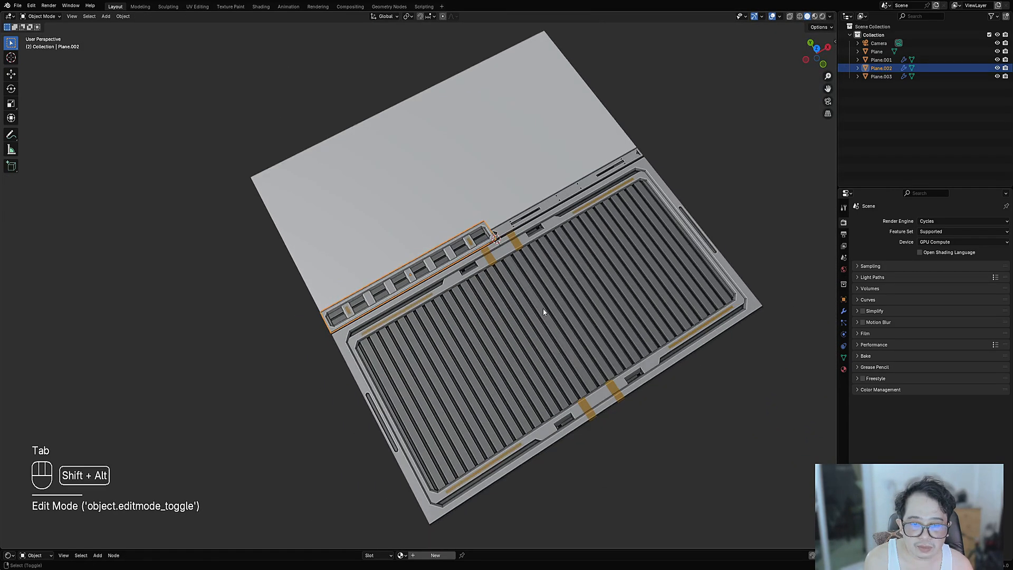
{"action": "key", "text": "shift+alt+z"}
{"action": "scroll", "coordinate": [515, 236], "scroll_direction": "down", "scroll_amount": 1}
{"action": "left_click", "coordinate": [502, 231], "text": "ctrl"}
- Save the file and frame the trim sheet panels from above
{"action": "scroll", "coordinate": [510, 245], "scroll_direction": "down", "scroll_amount": 2}
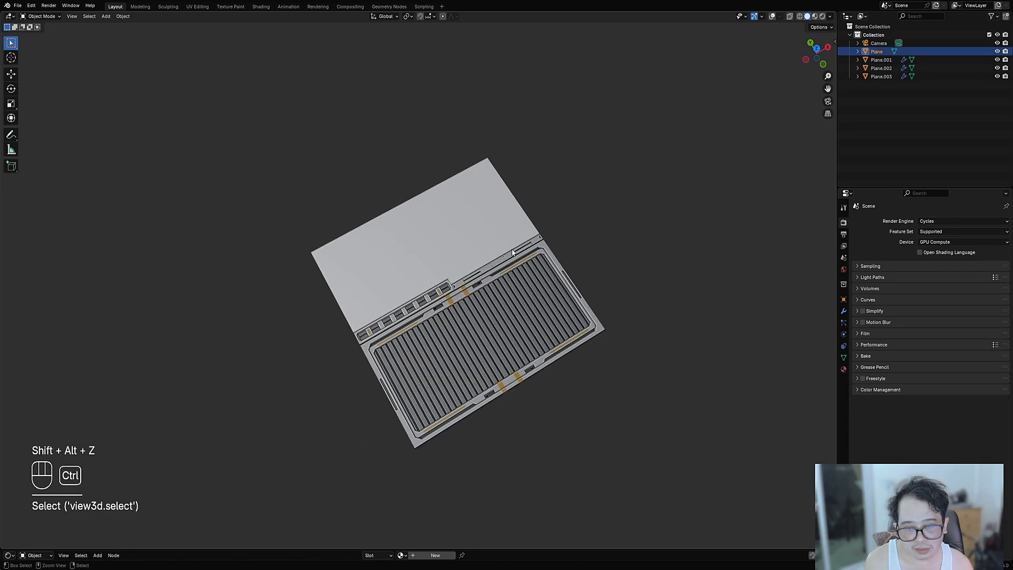
{"action": "key", "text": "ctrl+space"}
{"action": "key", "text": "ctrl+s"}
{"action": "middle_click_drag", "start_coordinate": [640, 274], "coordinate": [615, 294], "text": "alt"}
{"action": "key", "text": "ctrl+space"}
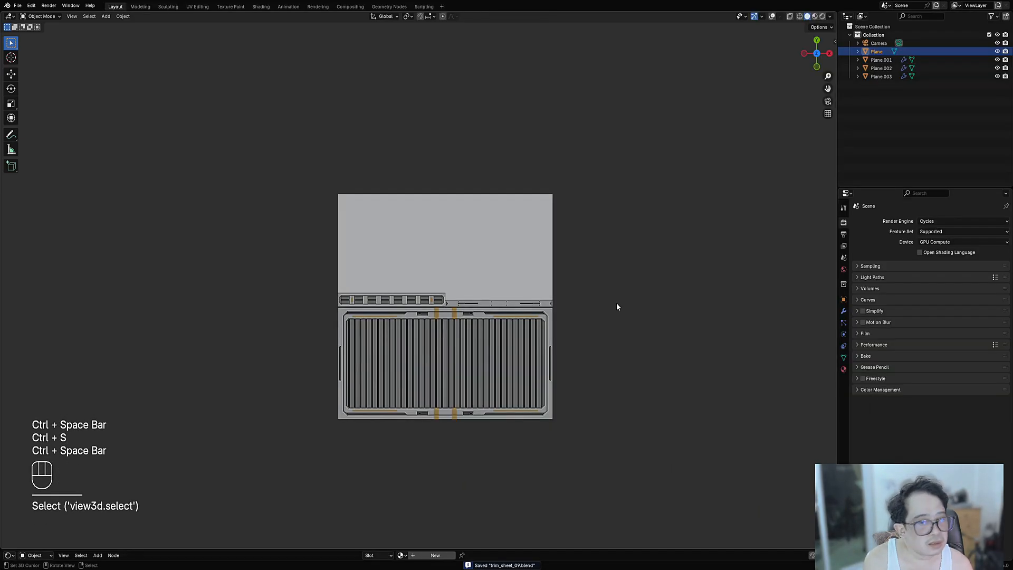
{"action": "middle_click_drag", "start_coordinate": [562, 314], "coordinate": [552, 242], "text": "shift"}
{"action": "scroll", "coordinate": [562, 450], "scroll_direction": "up", "scroll_amount": 3}
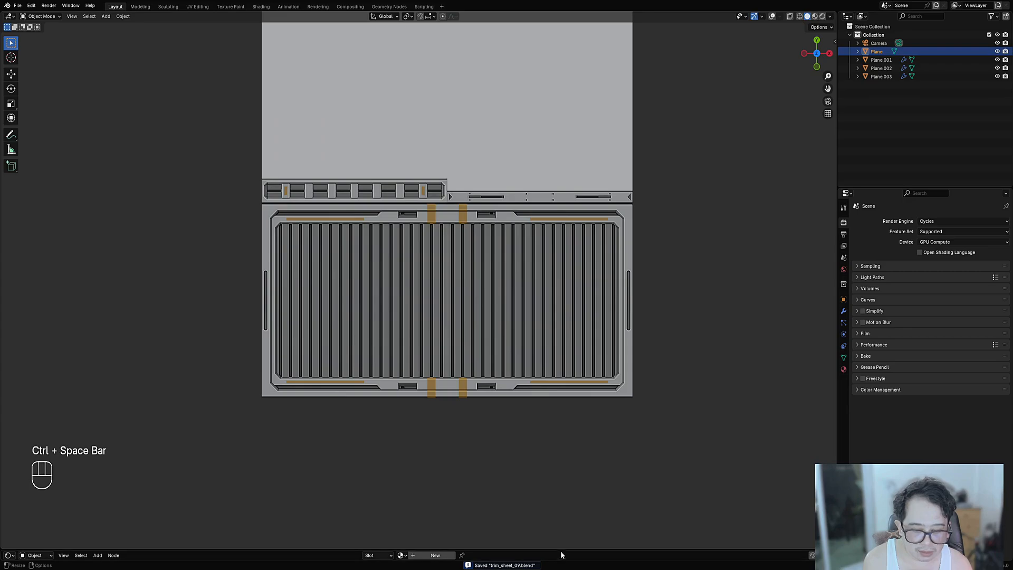
- Enlarge the node editor, select grate panel Plane.001, and create a new material for it
{"action": "left_click_drag", "start_coordinate": [563, 549], "coordinate": [633, 421]}
{"action": "middle_click_drag", "start_coordinate": [417, 295], "coordinate": [471, 247]}
{"action": "right_click", "coordinate": [471, 247]}
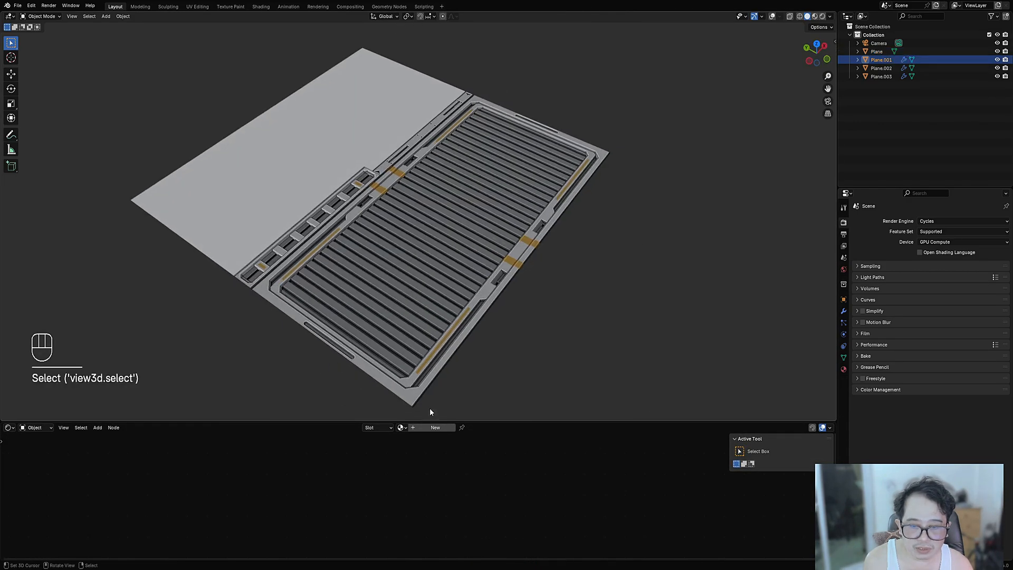
{"action": "left_click", "coordinate": [430, 427]}
{"action": "scroll", "coordinate": [527, 520], "scroll_direction": "down", "scroll_amount": 1}
{"action": "middle_click_drag", "start_coordinate": [528, 523], "coordinate": [462, 496]}
{"action": "scroll", "coordinate": [449, 484], "scroll_direction": "up", "scroll_amount": 1}
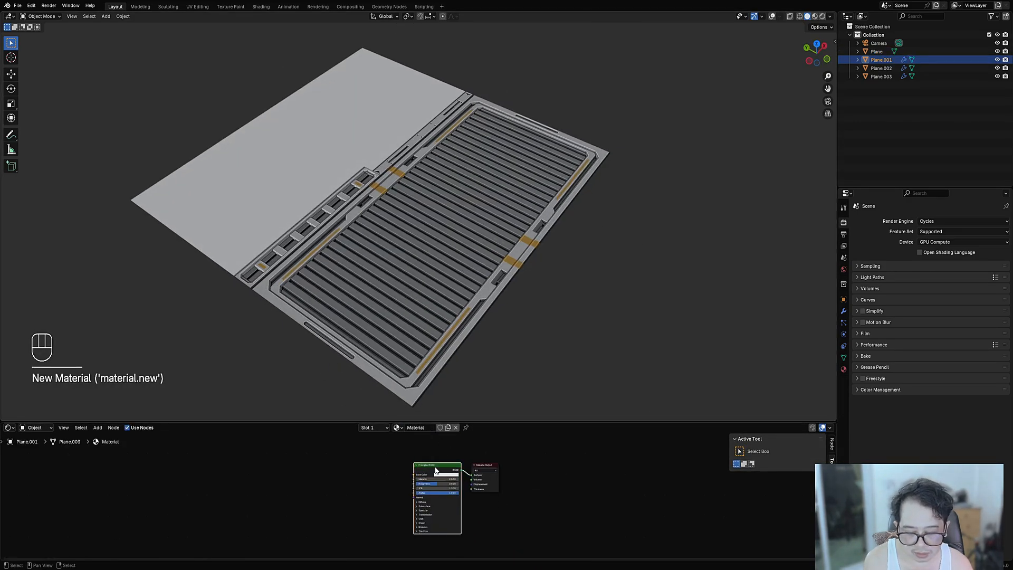
- Replace the Principled BSDF with a Diffuse BSDF wired to the Surface output
{"action": "key", "text": "x"}
{"action": "key", "text": "shift+a"}
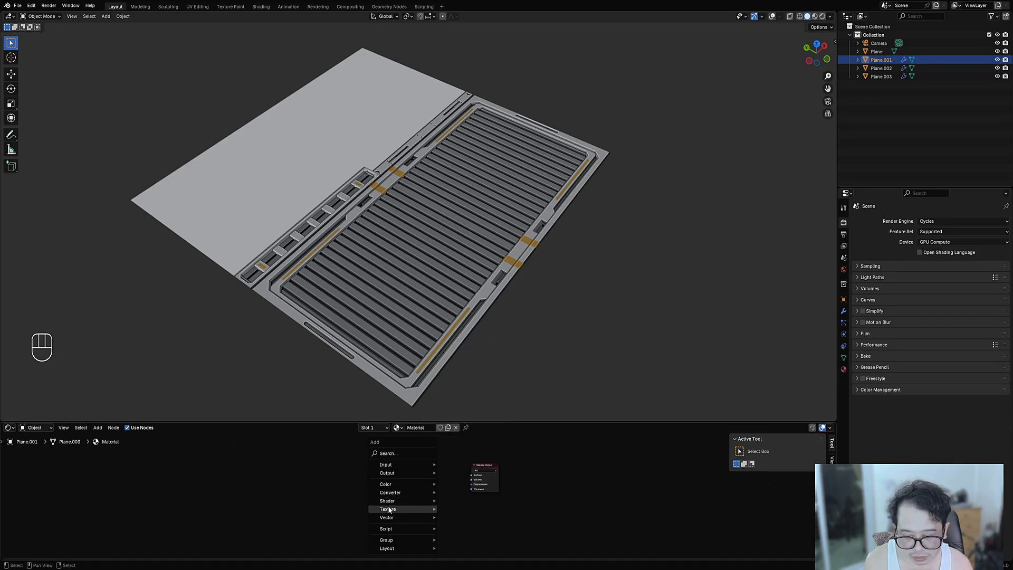
{"action": "mouse_move", "coordinate": [390, 488]}
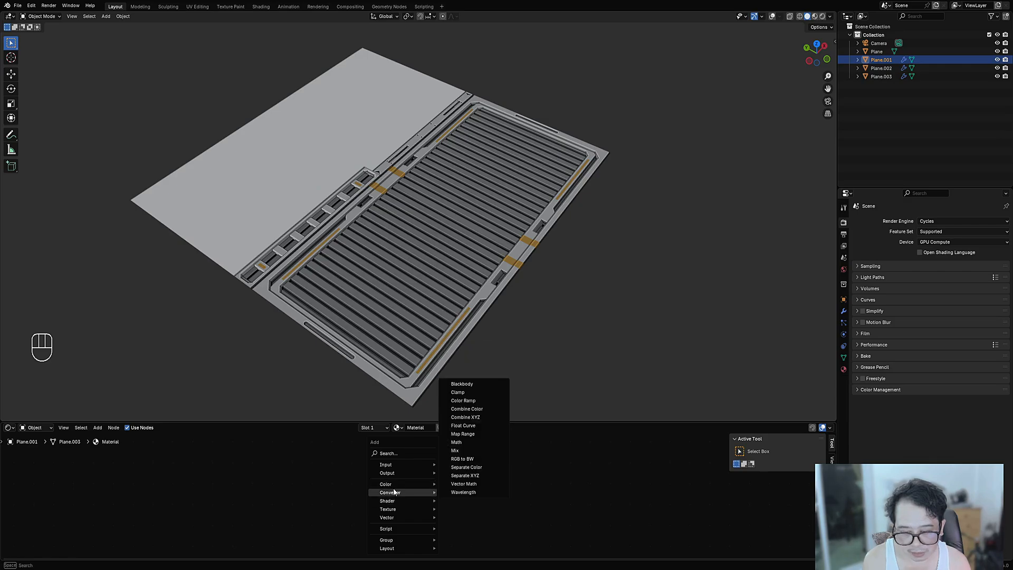
{"action": "mouse_move", "coordinate": [403, 506]}
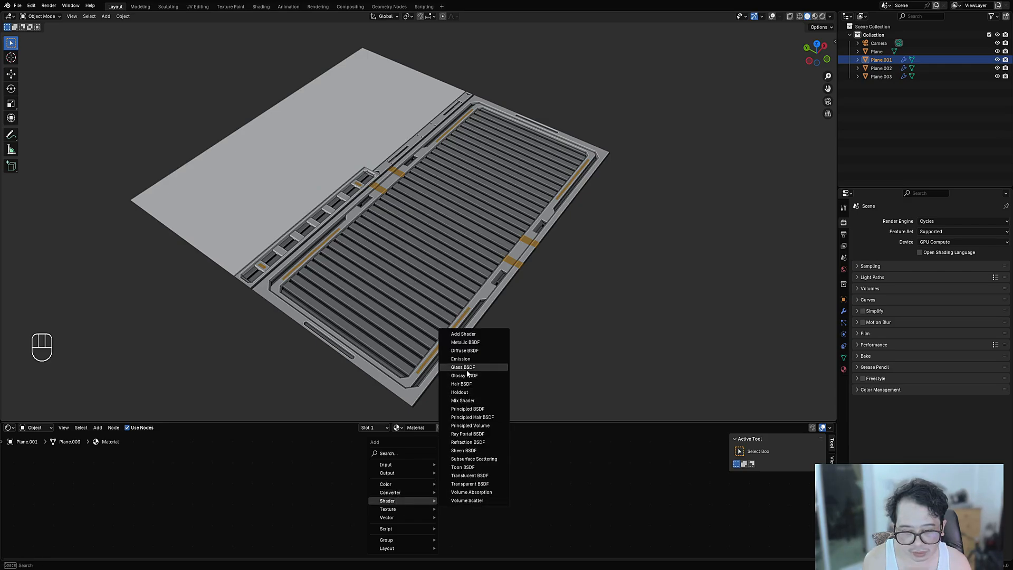
{"action": "left_click", "coordinate": [465, 350]}
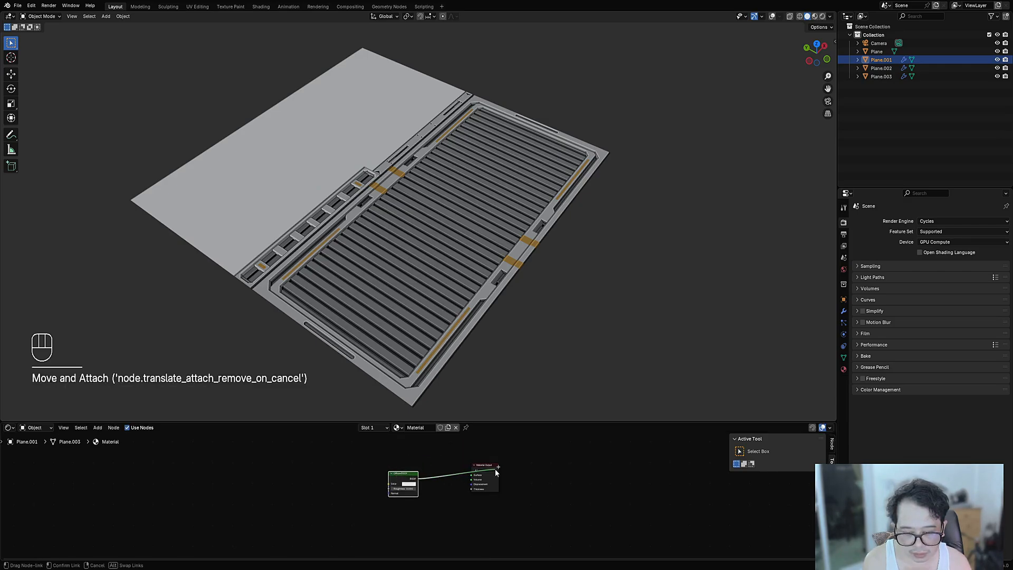
{"action": "left_click_drag", "start_coordinate": [473, 476], "coordinate": [473, 477]}
{"action": "scroll", "coordinate": [417, 491], "scroll_direction": "up", "scroll_amount": 3}
- Feed a 'Vertex Color' Attribute node into the Diffuse BSDF Color input
{"action": "key", "text": "shift+a"}
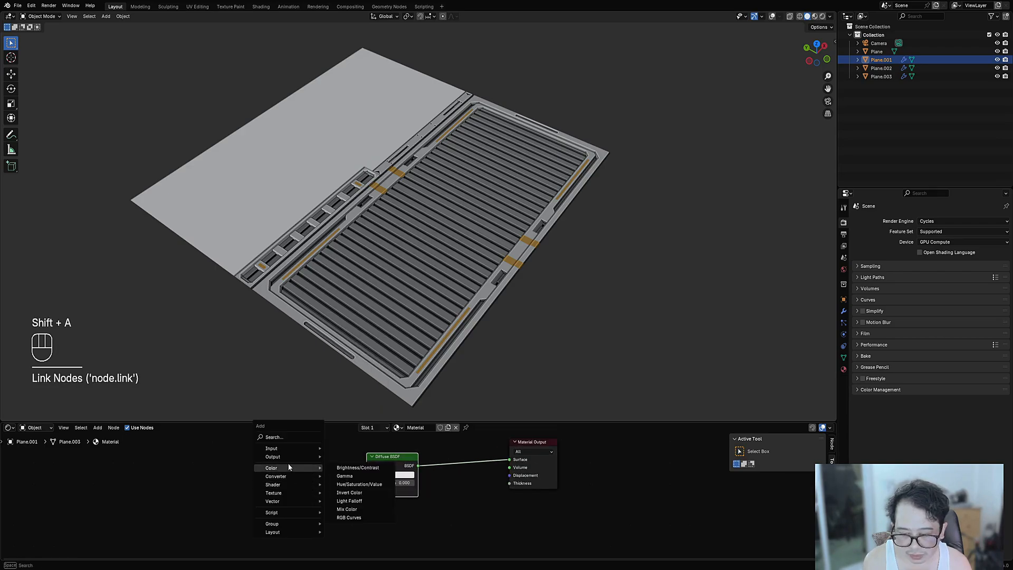
{"action": "mouse_move", "coordinate": [288, 449]}
{"action": "mouse_move", "coordinate": [369, 280]}
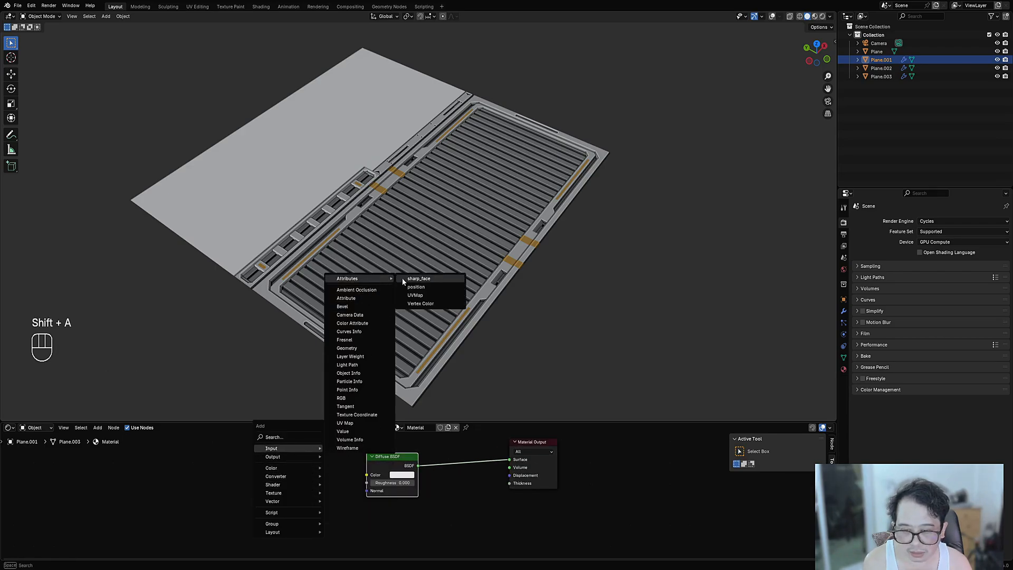
{"action": "left_click", "coordinate": [421, 304]}
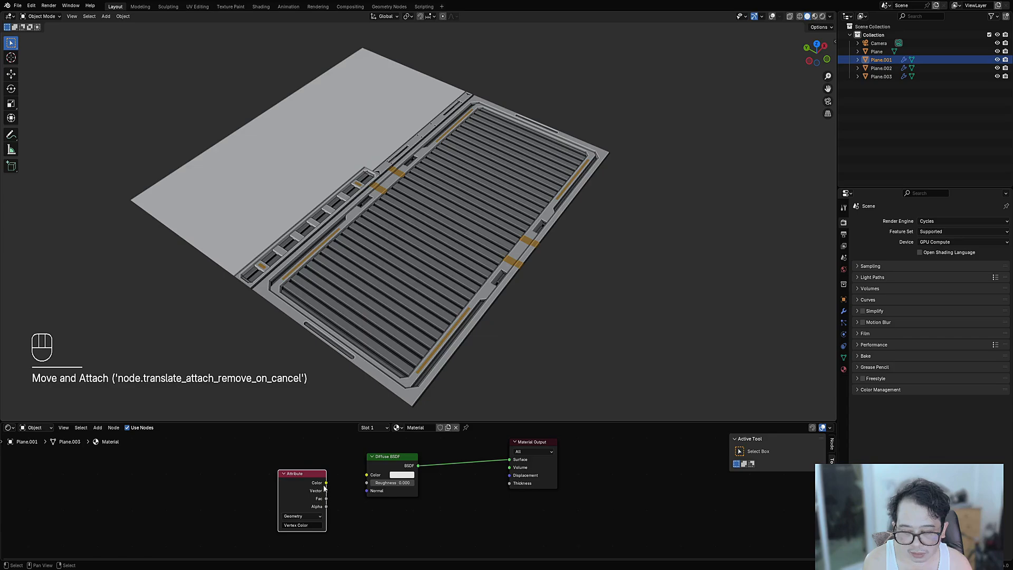
{"action": "left_click_drag", "start_coordinate": [365, 477], "coordinate": [366, 475]}
- Preview the panels in rendered shading, then switch back to solid
{"action": "key", "text": "z"}
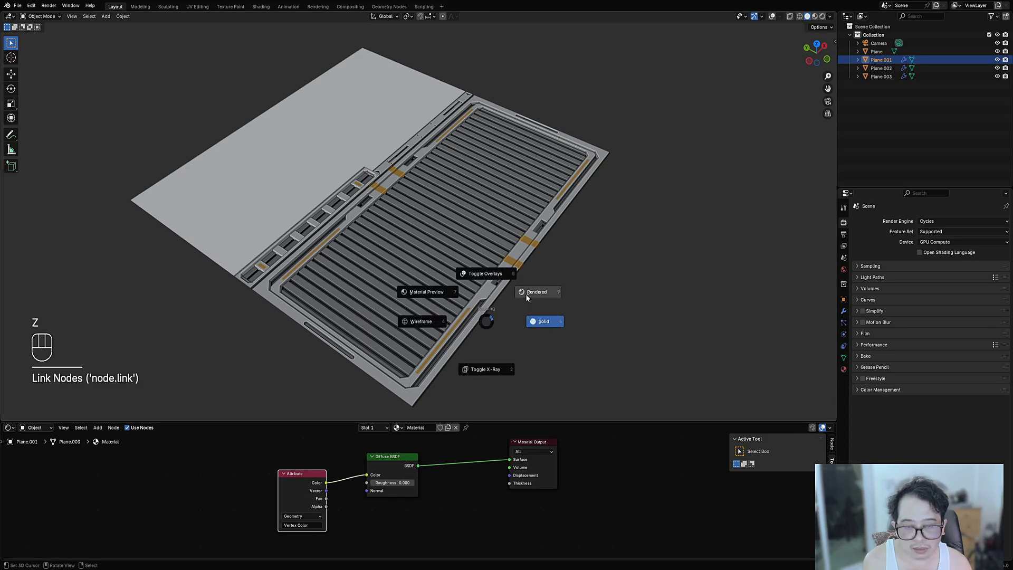
{"action": "left_click", "coordinate": [526, 294]}
{"action": "mouse_move", "coordinate": [527, 298]}
{"action": "middle_mouse_down"}
{"action": "mouse_move", "coordinate": [522, 316]}
{"action": "mouse_move", "coordinate": [451, 355]}
{"action": "mouse_move", "coordinate": [457, 346]}
{"action": "middle_mouse_up"}
{"action": "key", "text": "z"}
{"action": "left_click", "coordinate": [483, 287]}
- Drag the material onto another panel, the vent strip, and the large base plane
{"action": "middle_click_drag", "start_coordinate": [412, 272], "coordinate": [392, 414], "text": "shift"}
{"action": "scroll", "coordinate": [392, 414], "scroll_direction": "up", "scroll_amount": 3}
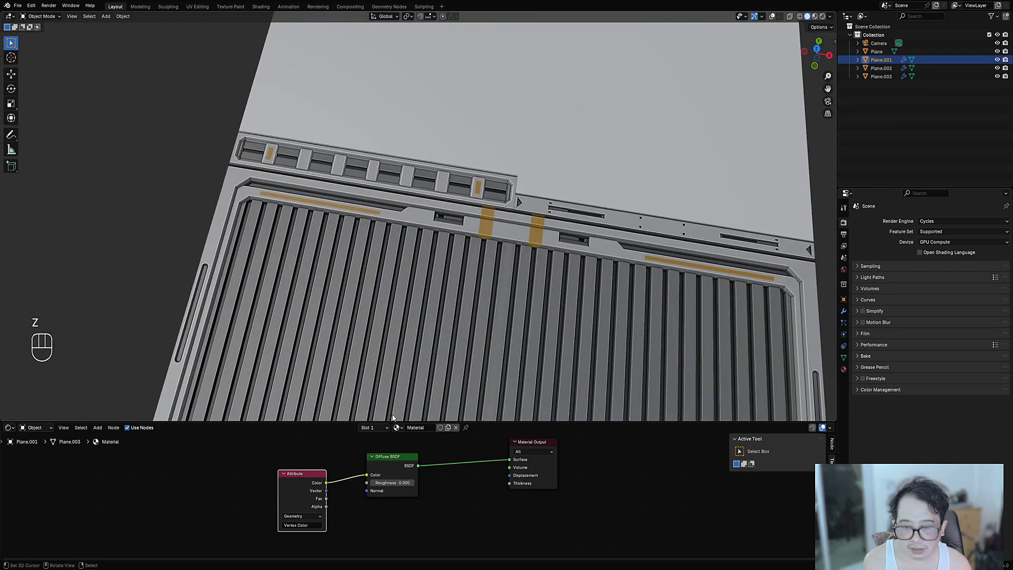
{"action": "left_click_drag", "start_coordinate": [398, 430], "coordinate": [478, 192]}
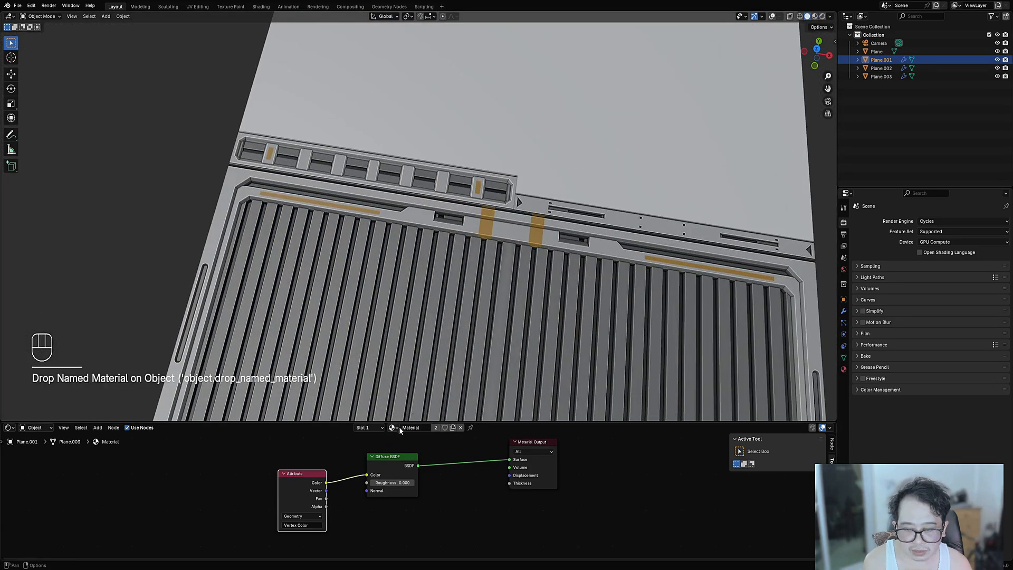
{"action": "left_click_drag", "start_coordinate": [399, 429], "coordinate": [564, 203]}
{"action": "scroll", "coordinate": [552, 217], "scroll_direction": "down", "scroll_amount": 3}
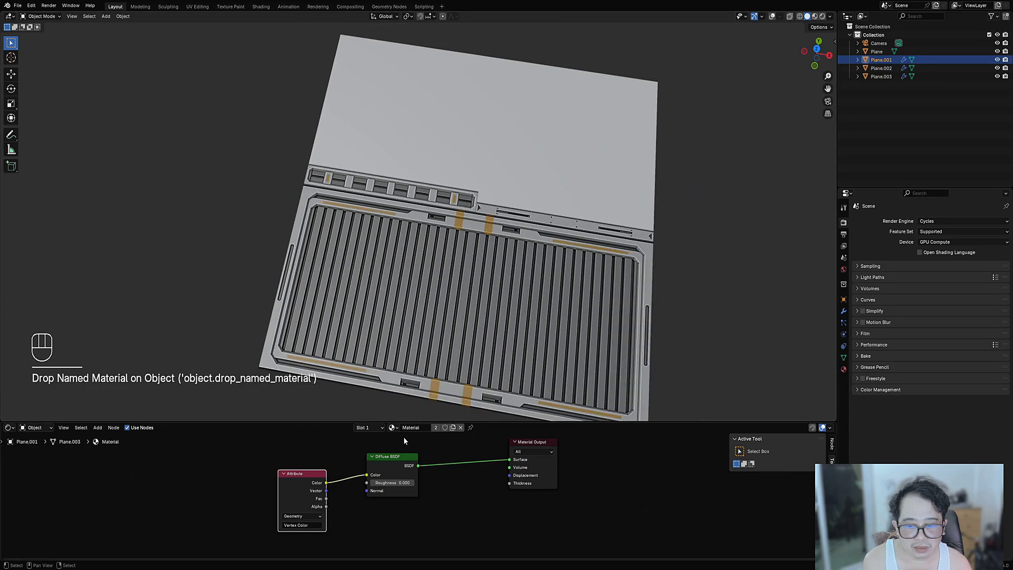
{"action": "left_click_drag", "start_coordinate": [391, 421], "coordinate": [514, 141]}
- Set the vertex colour of all the base plane's faces to full white
{"action": "key", "text": "z"}
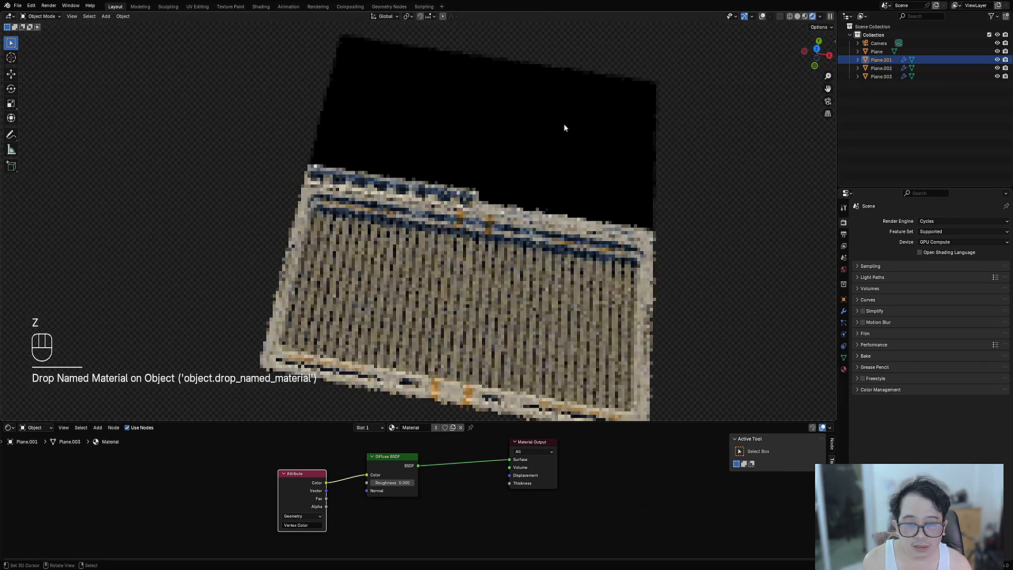
{"action": "left_click", "coordinate": [560, 128]}
{"action": "key", "text": "Tab"}
{"action": "key", "text": "shift+alt+z"}
{"action": "key", "text": "a"}
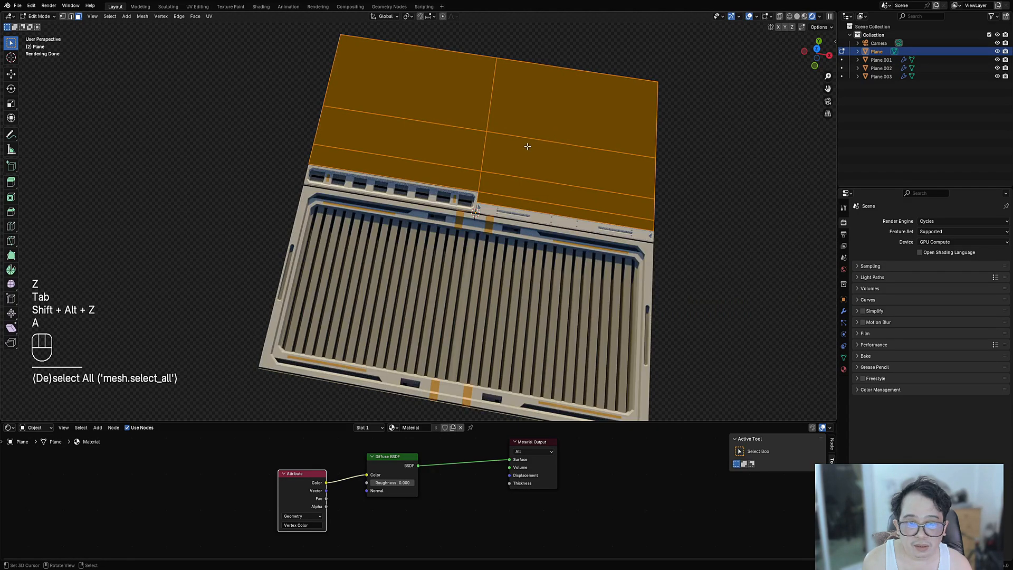
{"action": "key", "text": "shift+ctrl+x"}
{"action": "mouse_move", "coordinate": [527, 145]}
{"action": "left_click", "coordinate": [573, 144]}
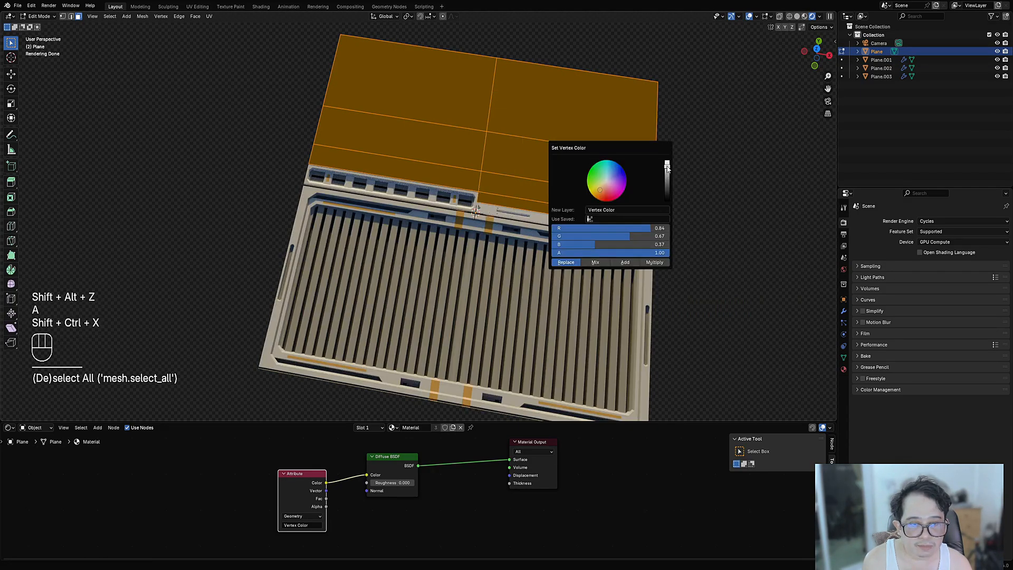
{"action": "left_click_drag", "start_coordinate": [667, 168], "coordinate": [667, 200]}
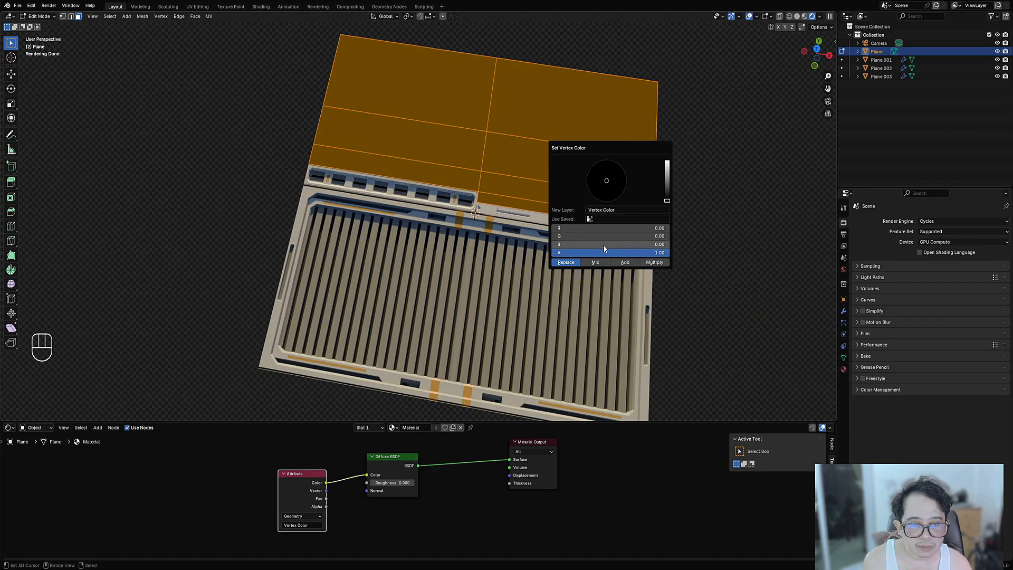
{"action": "left_click_drag", "start_coordinate": [583, 228], "coordinate": [671, 230]}
- Return to Object Mode, deselect everything and switch the viewport to solid shading
{"action": "key", "text": "Tab"}
{"action": "scroll", "coordinate": [497, 250], "scroll_direction": "down", "scroll_amount": 2}
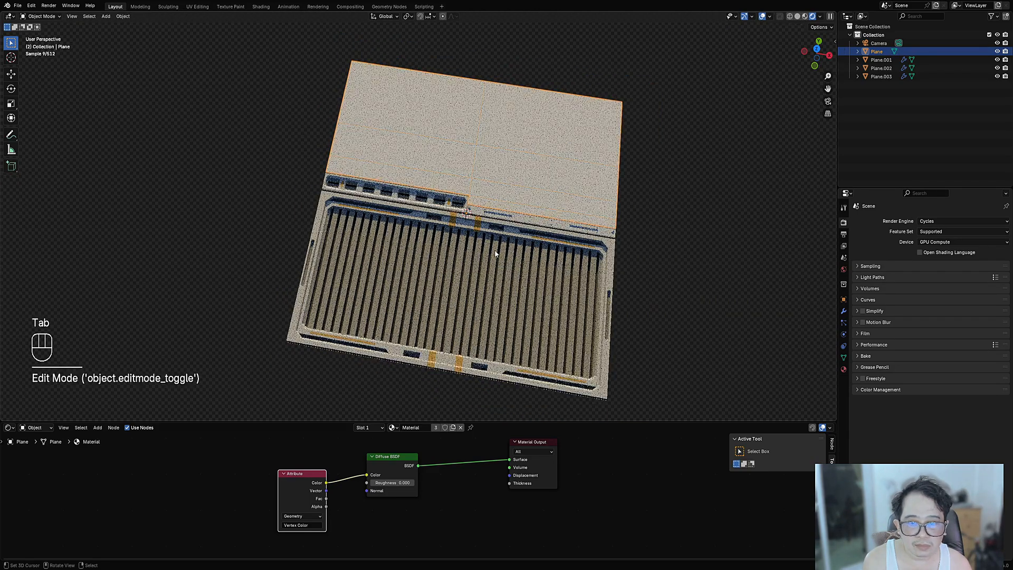
{"action": "key", "text": "alt+a"}
{"action": "middle_click_drag", "start_coordinate": [465, 247], "coordinate": [508, 227]}
{"action": "key", "text": "z"}
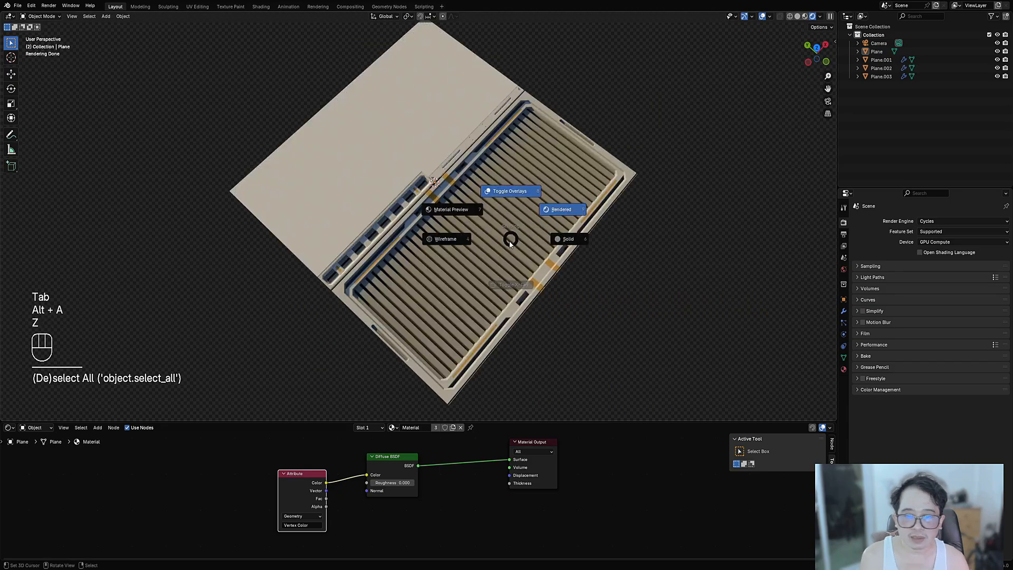
{"action": "left_click", "coordinate": [575, 252]}
{"action": "scroll", "coordinate": [578, 261], "scroll_direction": "up", "scroll_amount": 3}
- Select Plane.001 together with its child planes and save the file
{"action": "left_click", "coordinate": [504, 221]}
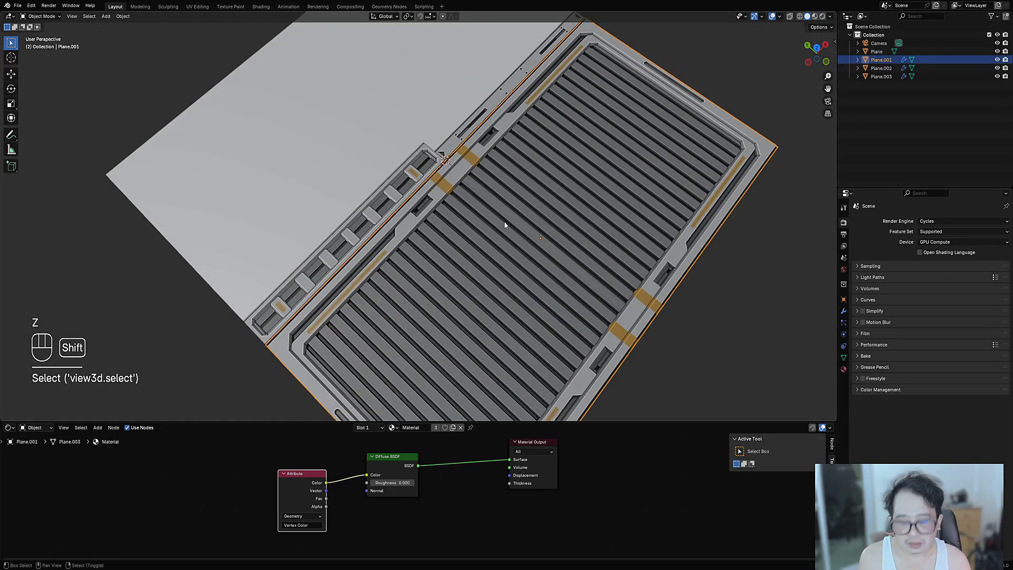
{"action": "key", "text": "shift+g"}
{"action": "left_click", "coordinate": [505, 221]}
{"action": "middle_click_drag", "start_coordinate": [504, 221], "coordinate": [565, 226]}
{"action": "key", "text": "ctrl+s"}
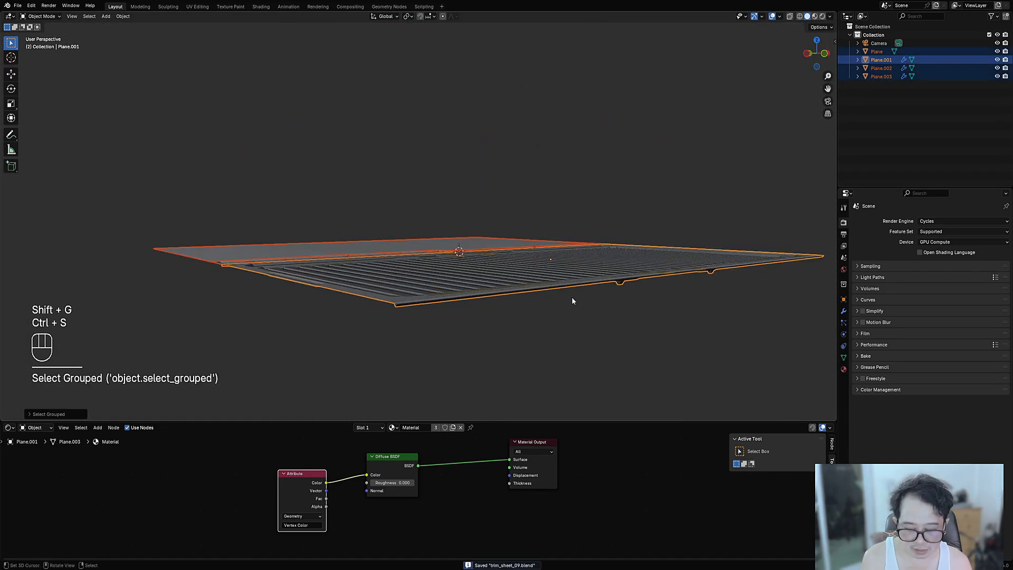
- Set the Greeble bake to Diffuse, Lowest Geometry, Plane origin and Bake To Last Images, then show the Image Editor
{"action": "key", "text": "n"}
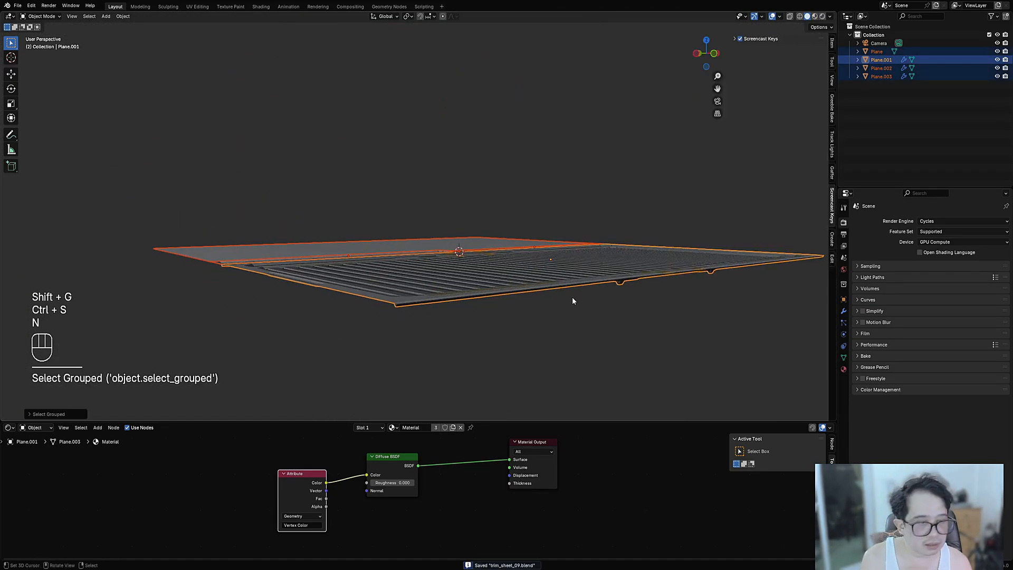
{"action": "left_click", "coordinate": [832, 117]}
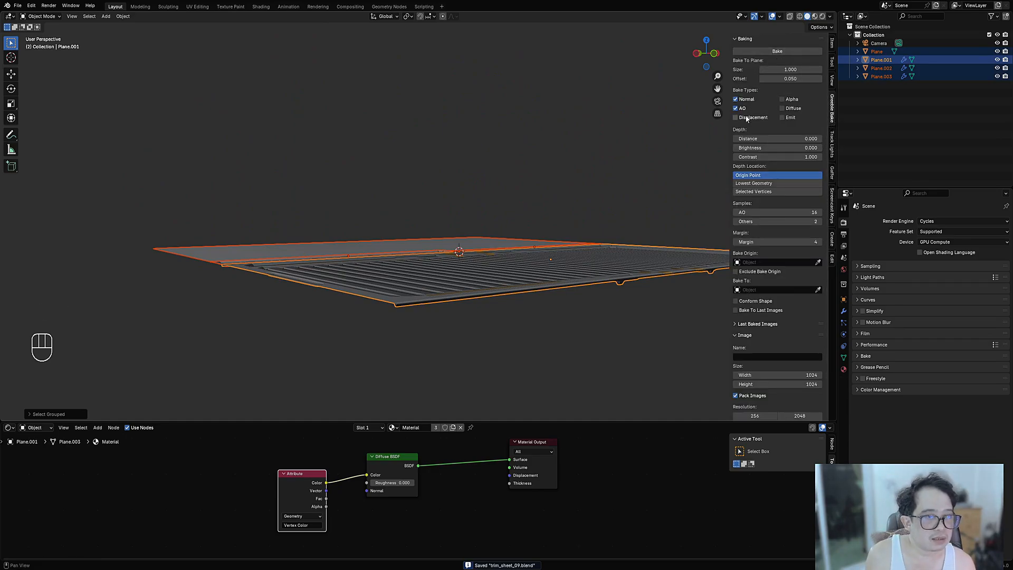
{"action": "left_click", "coordinate": [784, 110]}
{"action": "left_click", "coordinate": [752, 183]}
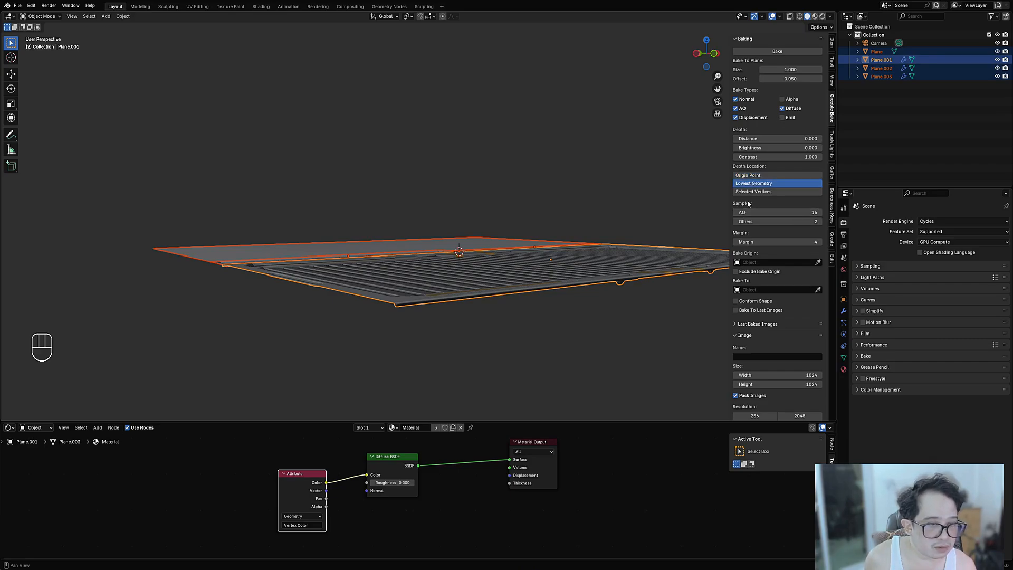
{"action": "left_click", "coordinate": [757, 263]}
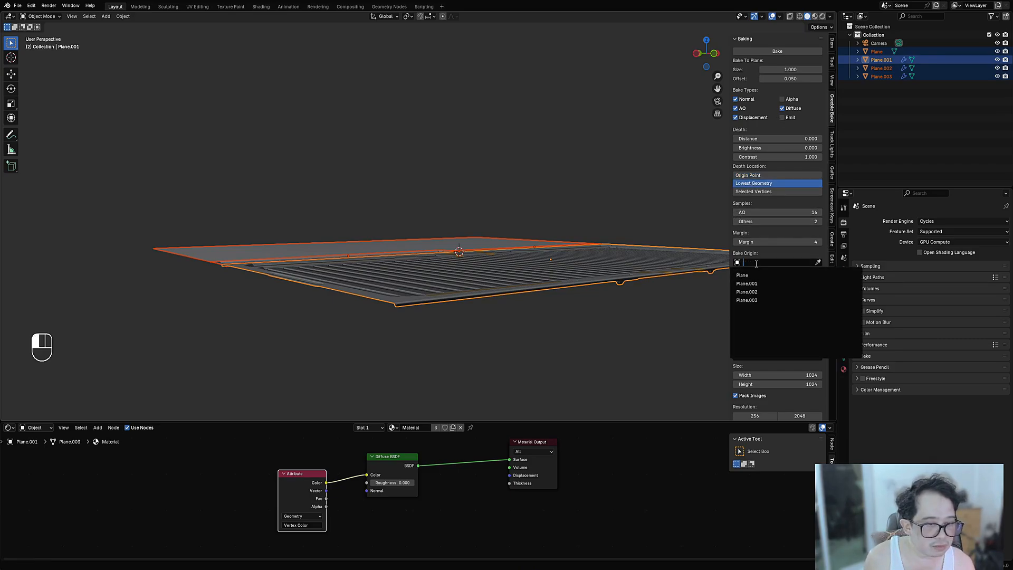
{"action": "left_click", "coordinate": [754, 275]}
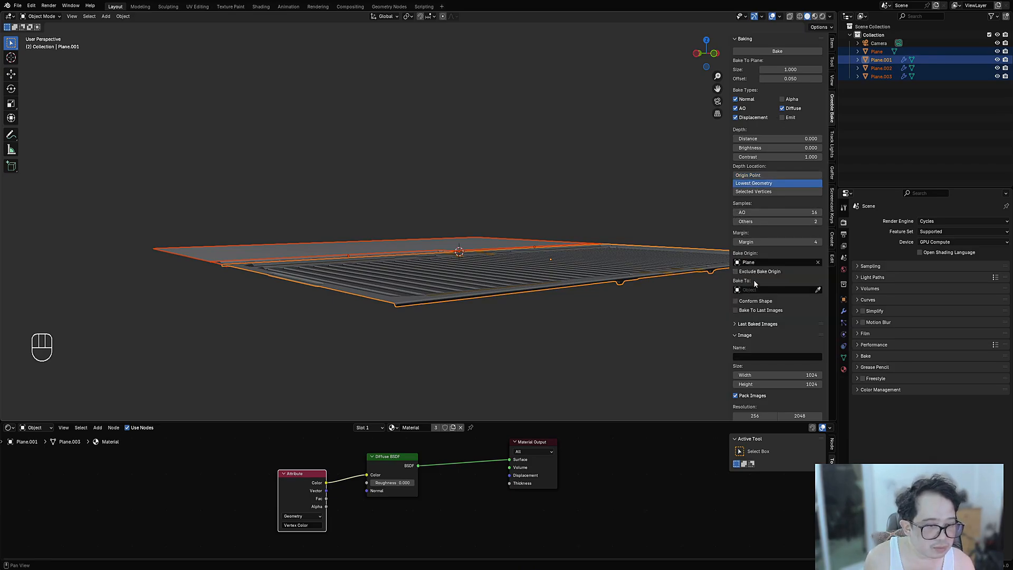
{"action": "left_click", "coordinate": [757, 312]}
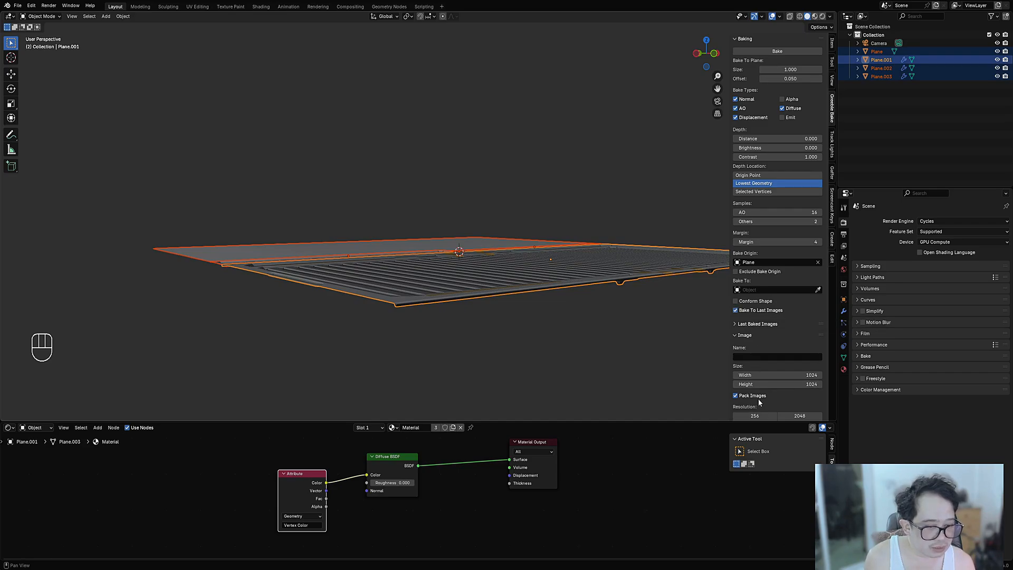
{"action": "scroll", "coordinate": [768, 409], "scroll_direction": "down", "scroll_amount": 2}
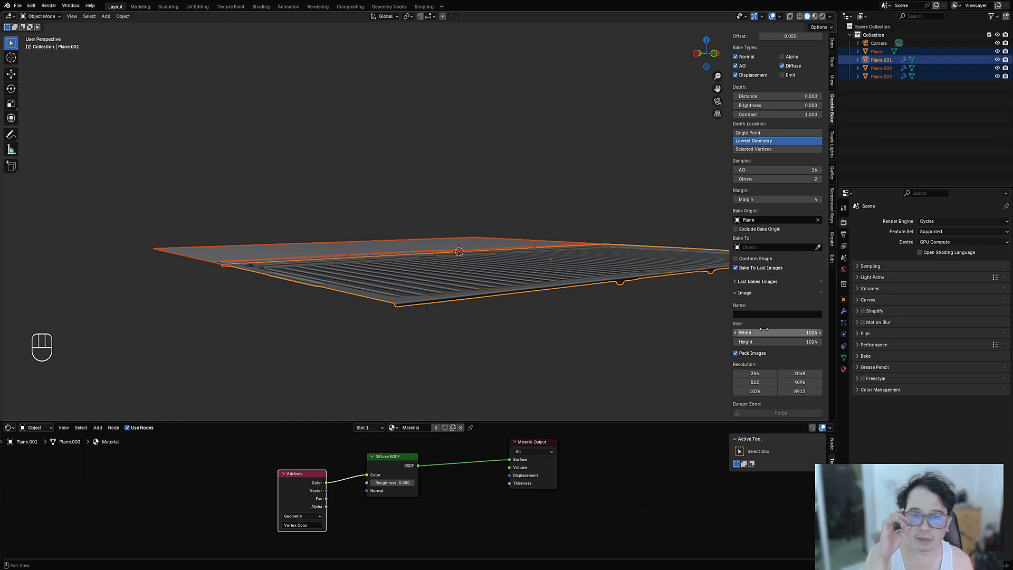
{"action": "scroll", "coordinate": [754, 209], "scroll_direction": "up", "scroll_amount": 2}
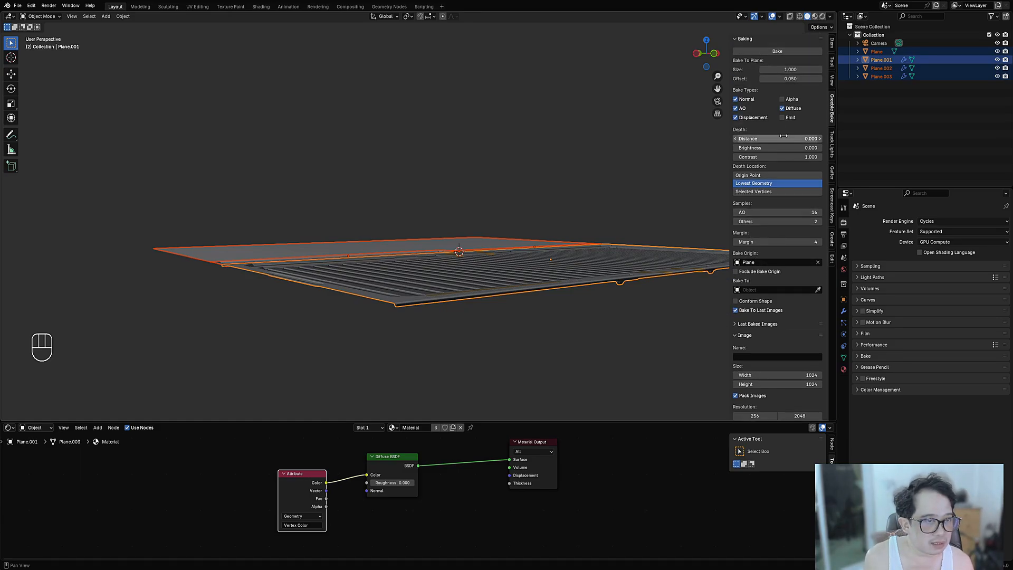
{"action": "left_click", "coordinate": [8, 428]}
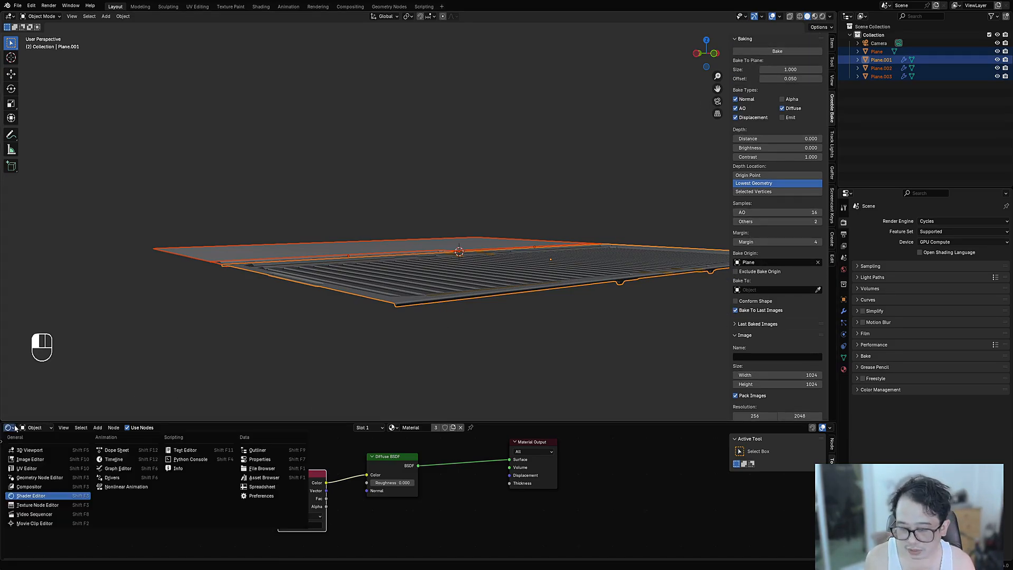
{"action": "left_click", "coordinate": [17, 452]}
- Save the file and bake the tiled panels into their texture maps
{"action": "middle_click_drag", "start_coordinate": [477, 237], "coordinate": [502, 296]}
{"action": "scroll", "coordinate": [490, 256], "scroll_direction": "down", "scroll_amount": 3}
{"action": "key", "text": "ctrl+s"}
{"action": "middle_click_drag", "start_coordinate": [628, 234], "coordinate": [604, 222], "text": "shift"}
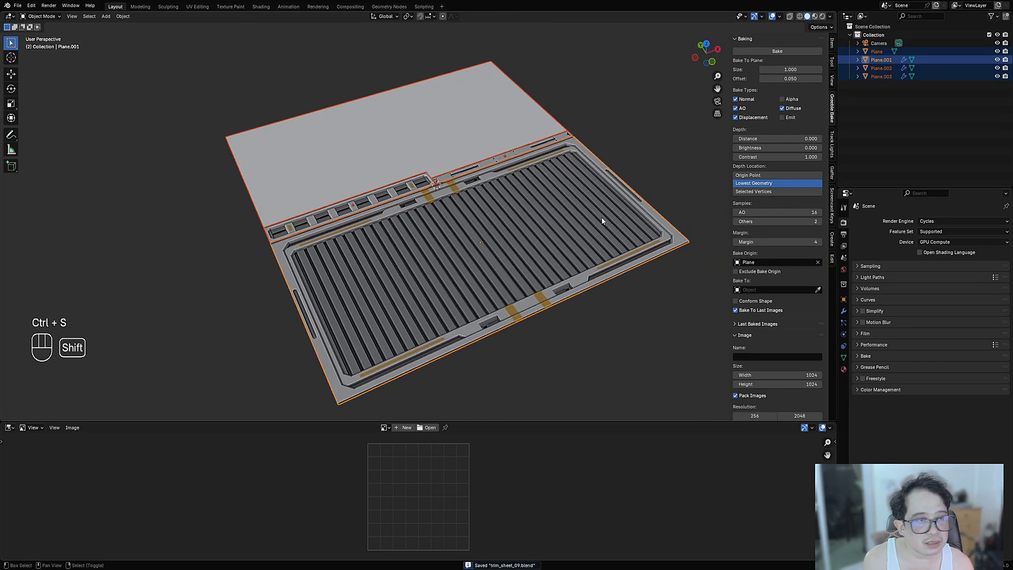
{"action": "left_click", "coordinate": [793, 51]}
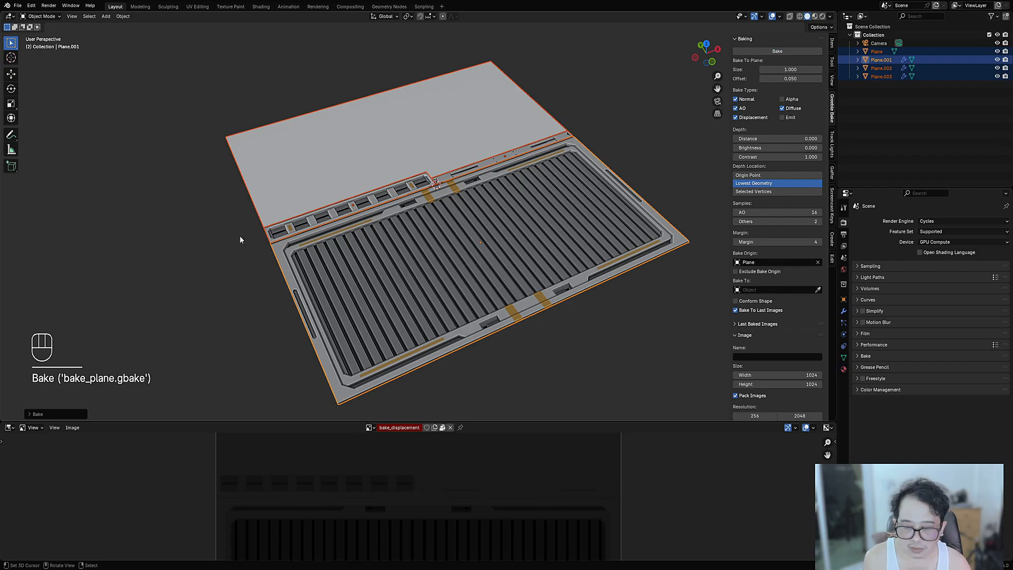
- Review bake_diffuse, bake_ao and bake_normal in a maximised Image Editor, ending on bake_normal
{"action": "key", "text": "ctrl+space"}
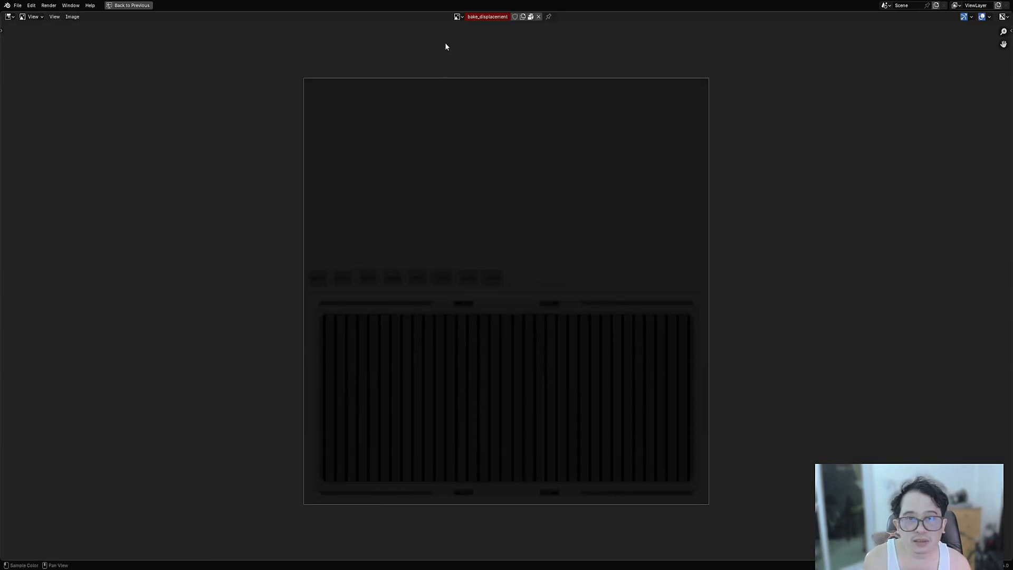
{"action": "left_click", "coordinate": [459, 17]}
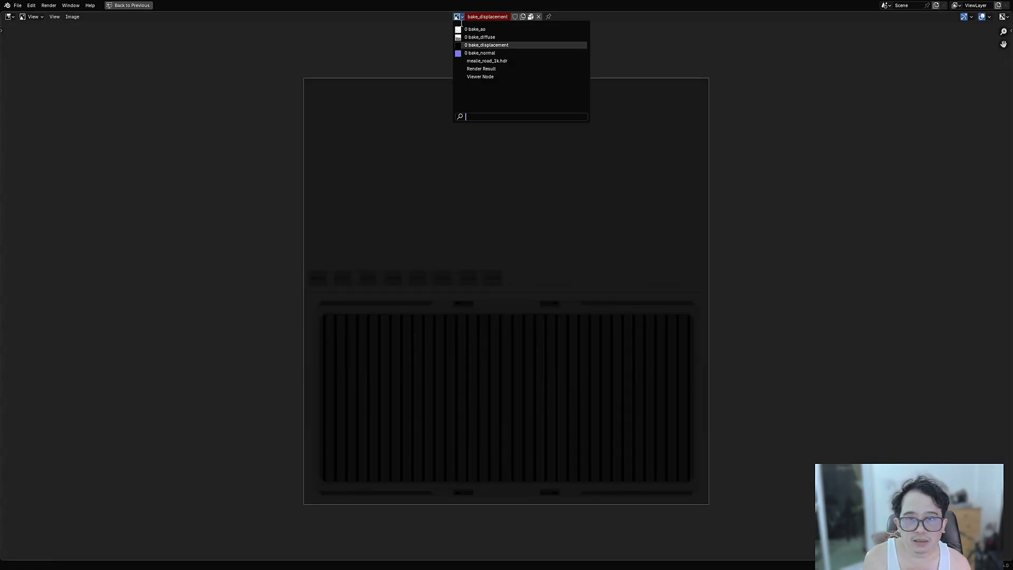
{"action": "left_click", "coordinate": [465, 38]}
{"action": "middle_click_drag", "start_coordinate": [464, 165], "coordinate": [425, 208]}
{"action": "left_click", "coordinate": [464, 17]}
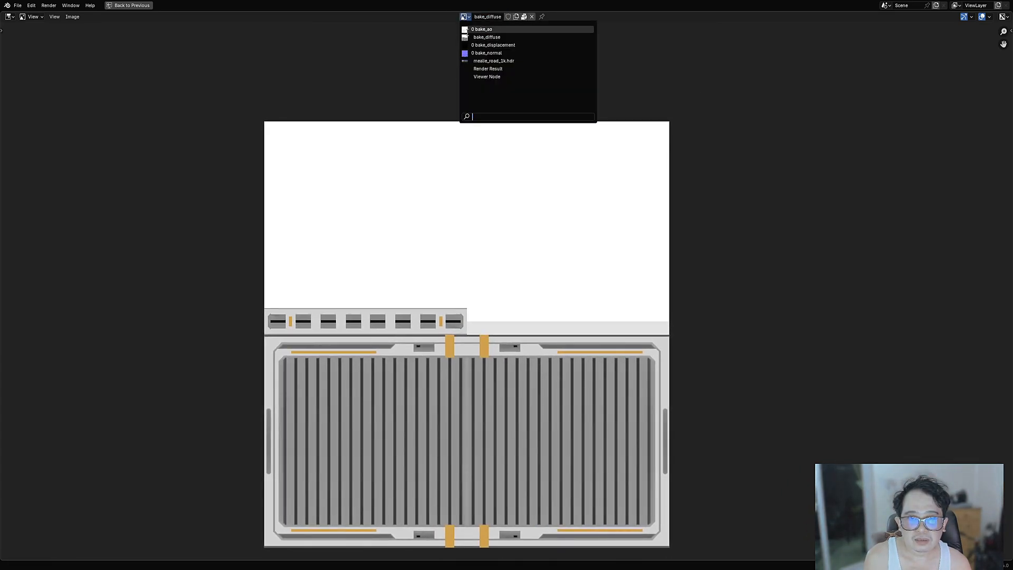
{"action": "left_click", "coordinate": [466, 27]}
{"action": "left_click", "coordinate": [465, 16]}
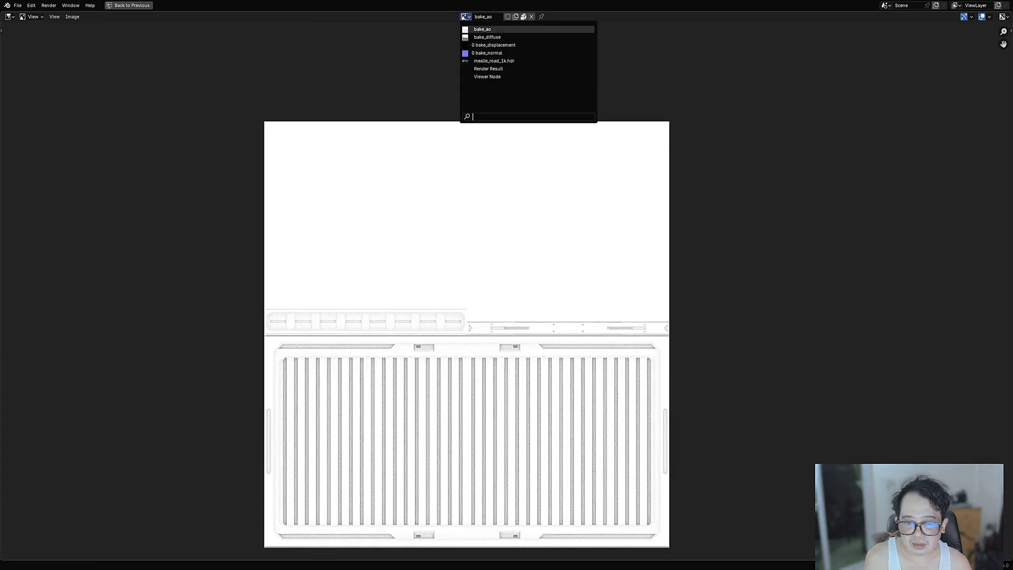
{"action": "left_click", "coordinate": [468, 54]}
{"action": "key", "text": "ctrl+space"}
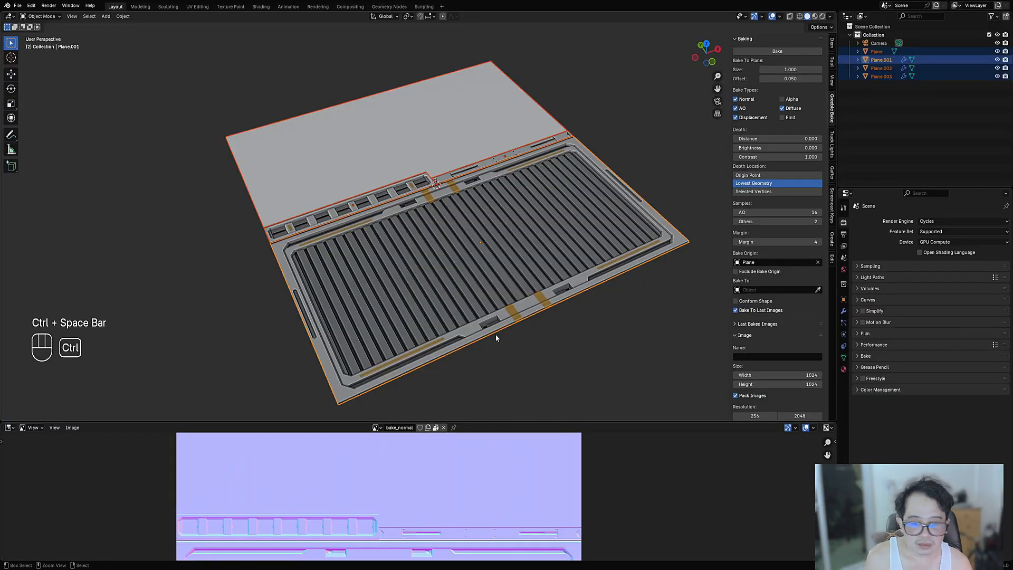
- From a top view, add a new plane right of the panels, level with the tiles' top edge
{"action": "middle_click_drag", "start_coordinate": [513, 232], "coordinate": [501, 271]}
{"action": "scroll", "coordinate": [556, 241], "scroll_direction": "down", "scroll_amount": 2}
{"action": "key", "text": "ctrl+s"}
{"action": "right_click", "coordinate": [494, 241], "text": "shift"}
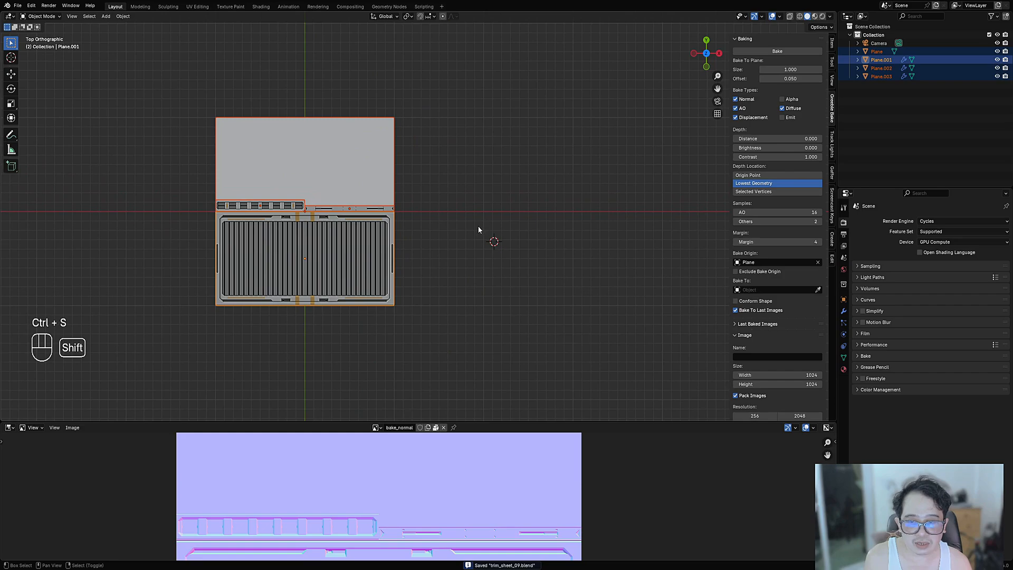
{"action": "key", "text": "shift+a"}
{"action": "mouse_move", "coordinate": [464, 241]}
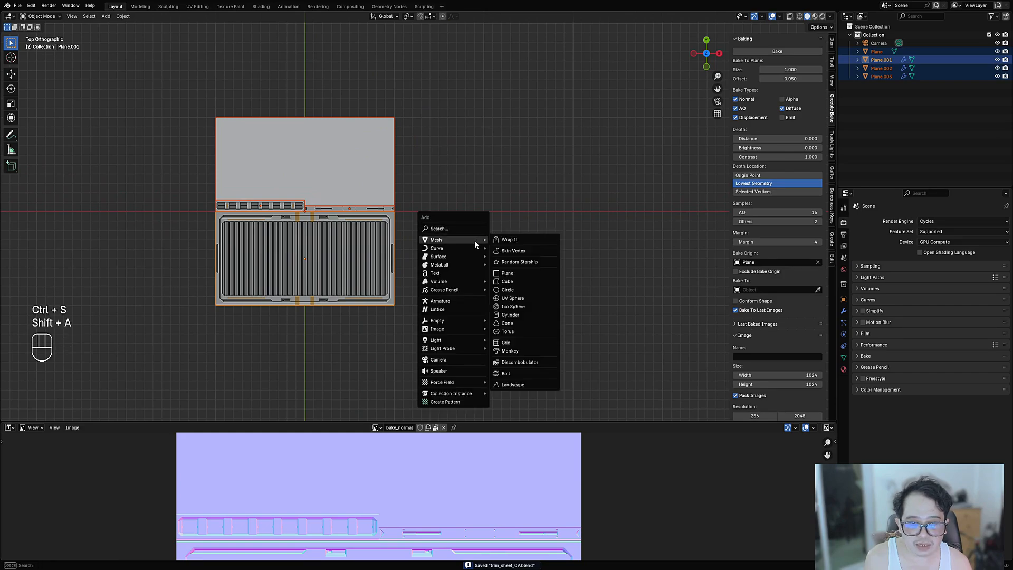
{"action": "left_click", "coordinate": [513, 275]}
{"action": "scroll", "coordinate": [512, 277], "scroll_direction": "down", "scroll_amount": 2}
{"action": "key", "text": "g"}
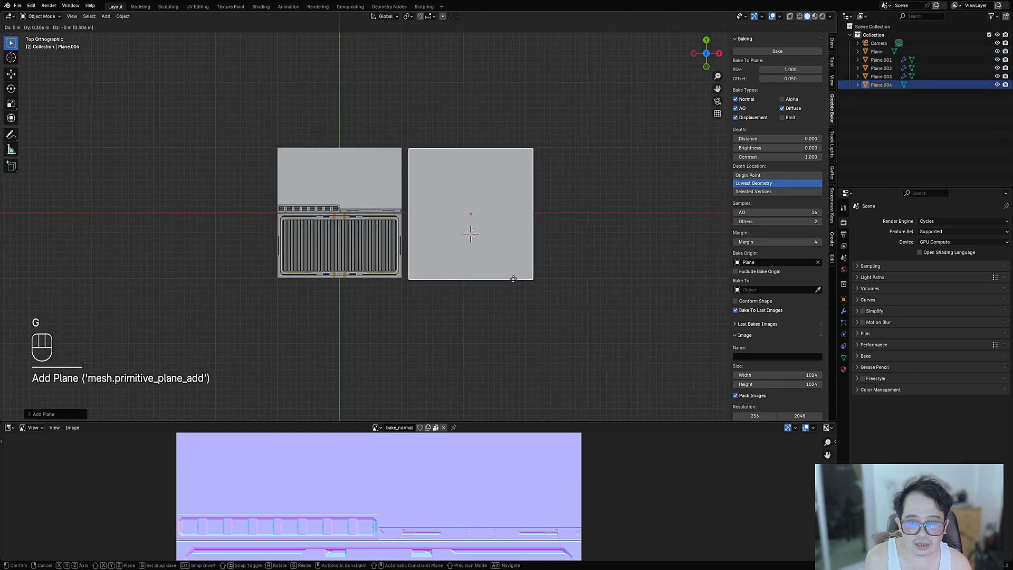
{"action": "left_click", "coordinate": [514, 279]}
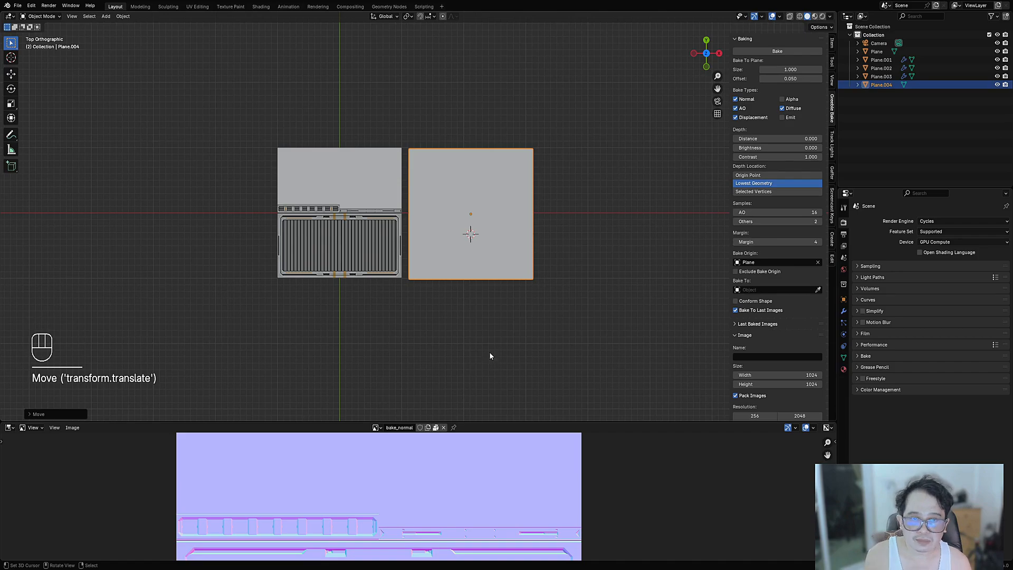
- Switch the bottom editor from the Image Editor to the Shader Editor
{"action": "scroll", "coordinate": [480, 361], "scroll_direction": "up", "scroll_amount": 5}
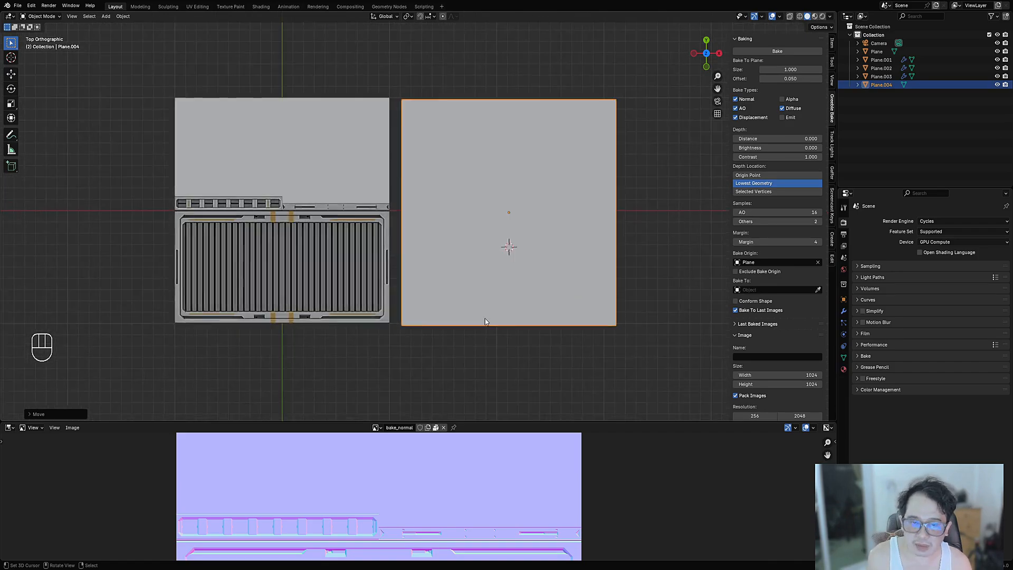
{"action": "left_click", "coordinate": [11, 428]}
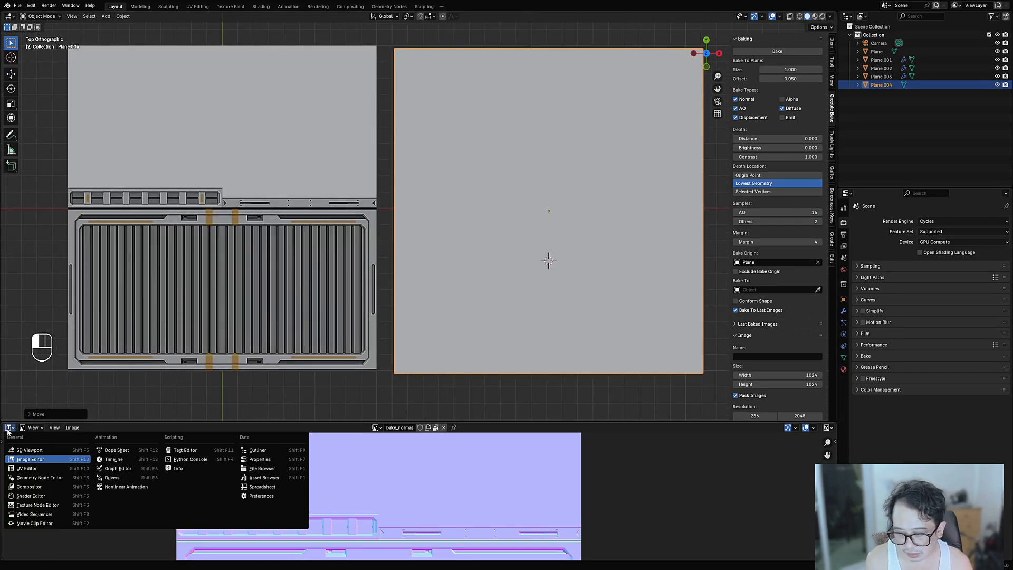
{"action": "left_click", "coordinate": [31, 507]}
- Give the plane a new material with a mapped bake_diffuse image texture feeding a Mix Color node
{"action": "left_click", "coordinate": [449, 427]}
{"action": "key", "text": "ctrl+space"}
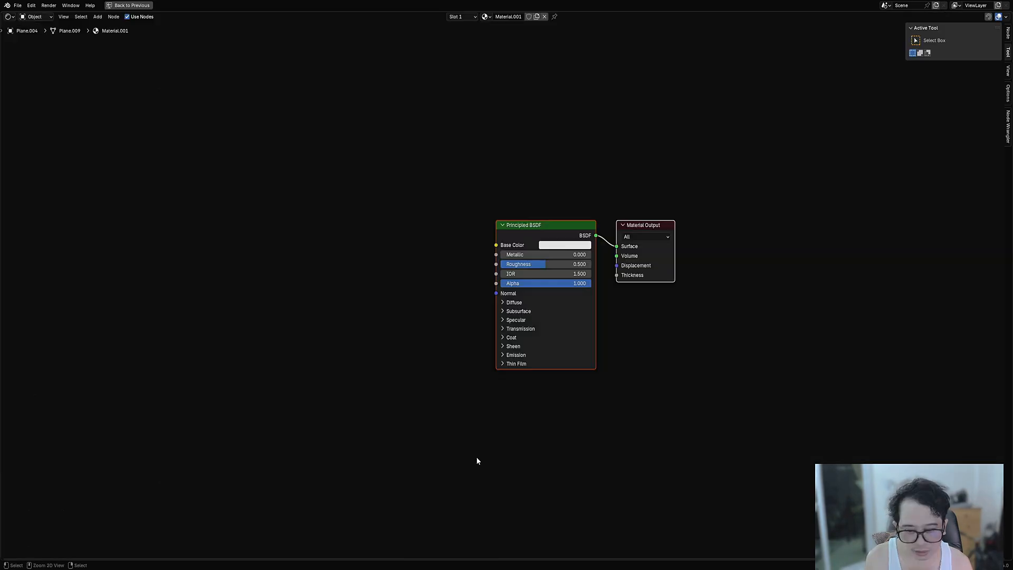
{"action": "key", "text": "ctrl+t"}
{"action": "scroll", "coordinate": [525, 321], "scroll_direction": "up", "scroll_amount": 2}
{"action": "key", "text": "shift+a"}
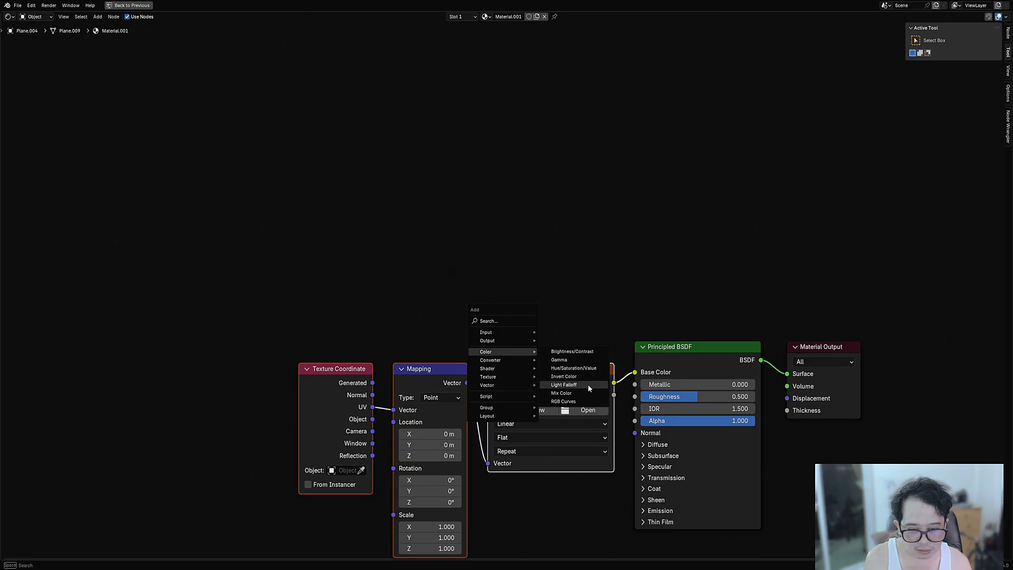
{"action": "left_click", "coordinate": [562, 393]}
{"action": "left_click", "coordinate": [588, 393]}
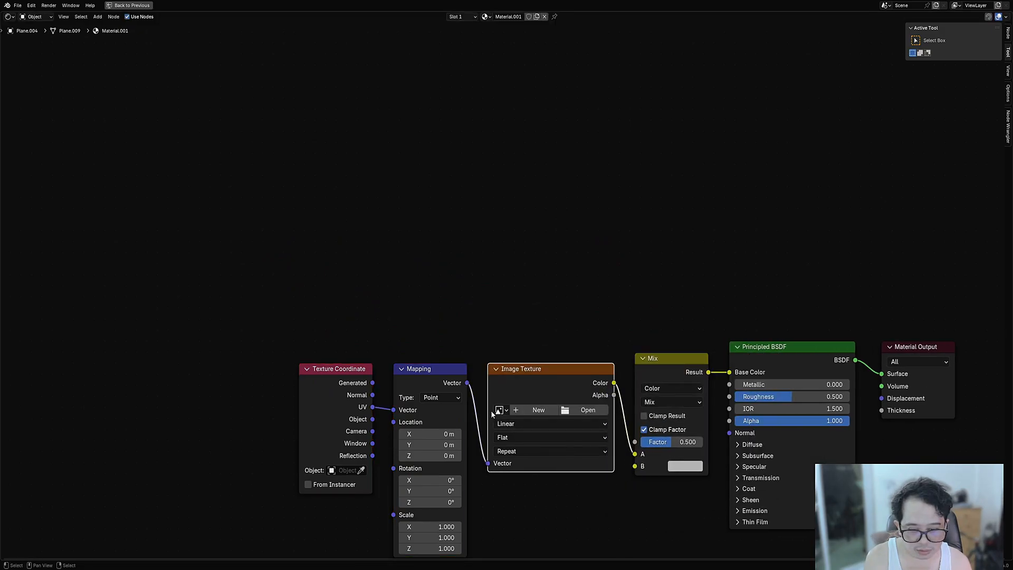
{"action": "left_click", "coordinate": [499, 410]}
{"action": "left_click", "coordinate": [541, 437]}
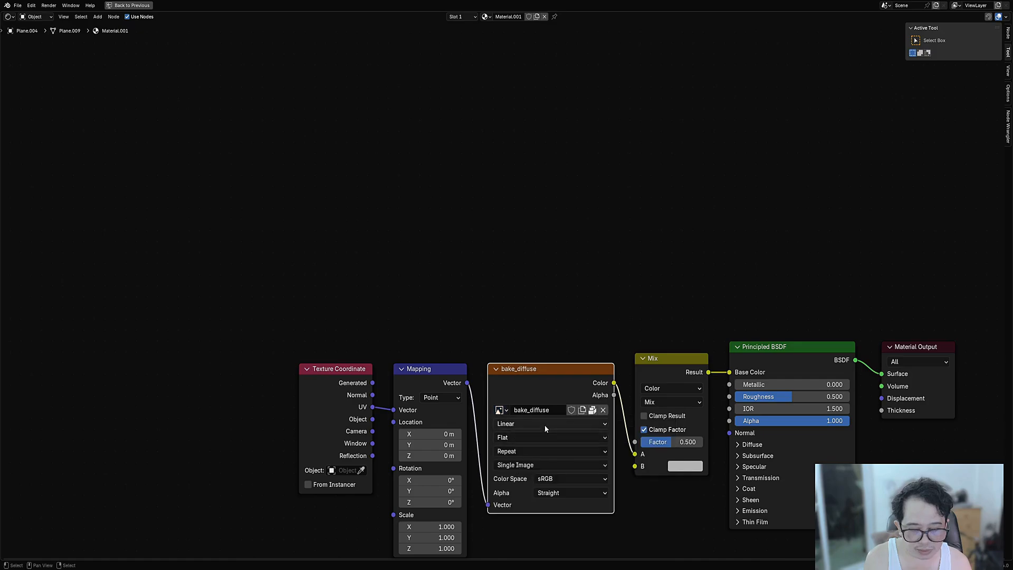
{"action": "scroll", "coordinate": [616, 425], "scroll_direction": "down", "scroll_amount": 1}
{"action": "middle_click_drag", "start_coordinate": [615, 425], "coordinate": [479, 374]}
- Add a bake_ao image node into the Mix B input and set the blend mode to Multiply
{"action": "left_click", "coordinate": [511, 325]}
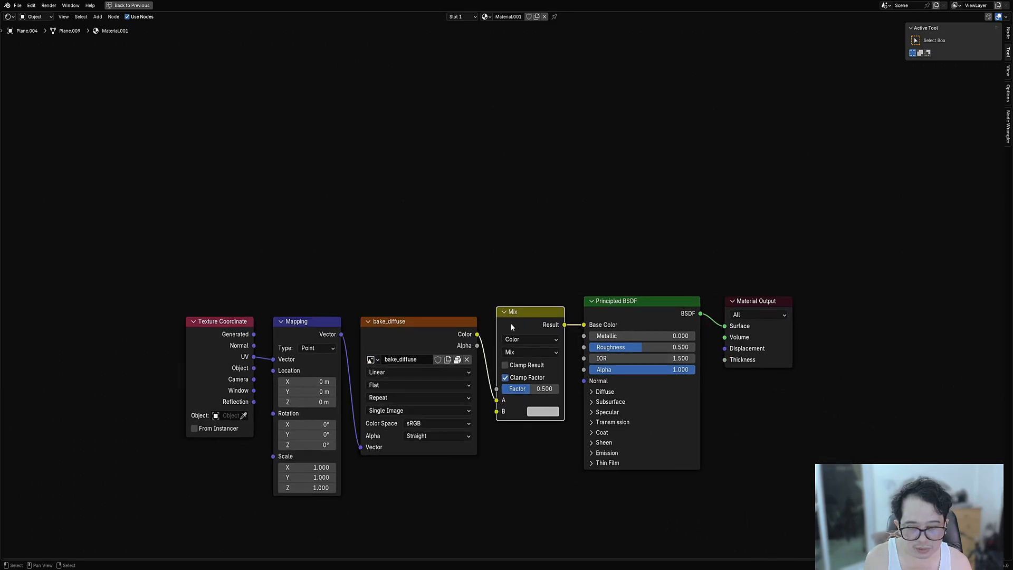
{"action": "left_click", "coordinate": [407, 338]}
{"action": "key", "text": "shift+d"}
{"action": "left_click", "coordinate": [402, 187]}
{"action": "left_click_drag", "start_coordinate": [342, 335], "coordinate": [357, 296]}
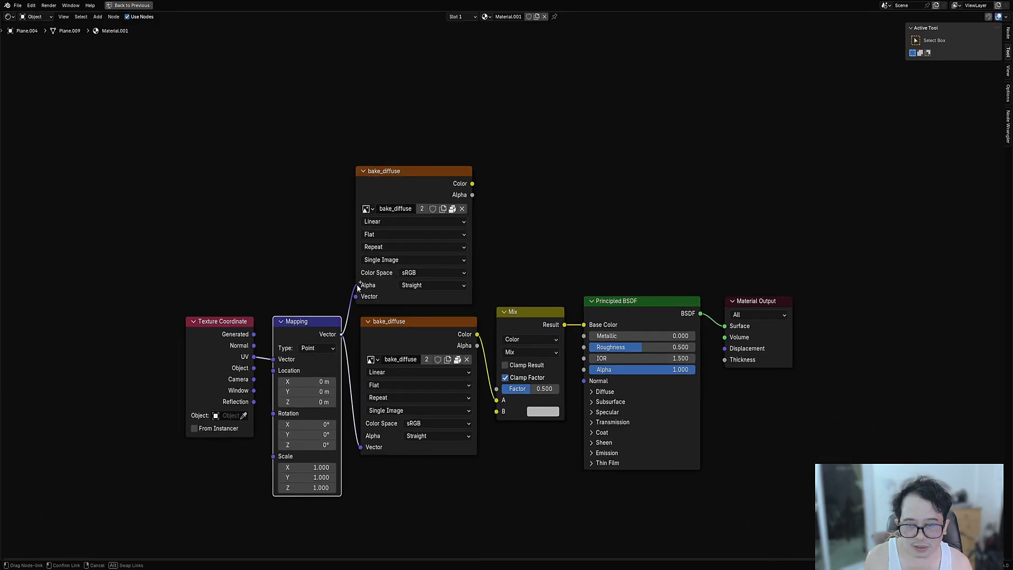
{"action": "left_click", "coordinate": [368, 210]}
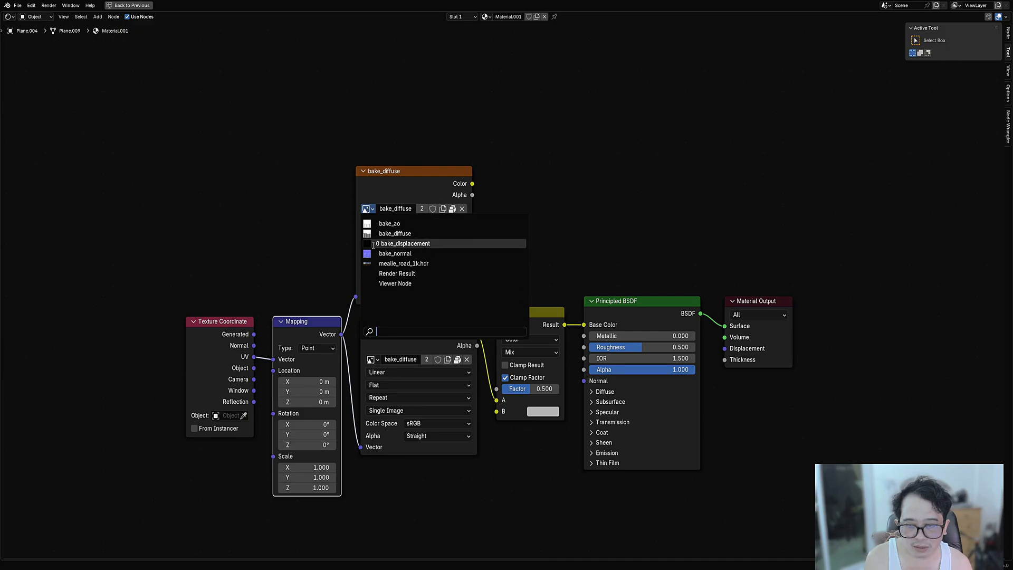
{"action": "left_click", "coordinate": [390, 223]}
{"action": "left_click_drag", "start_coordinate": [473, 184], "coordinate": [504, 420]}
{"action": "left_click", "coordinate": [534, 354]}
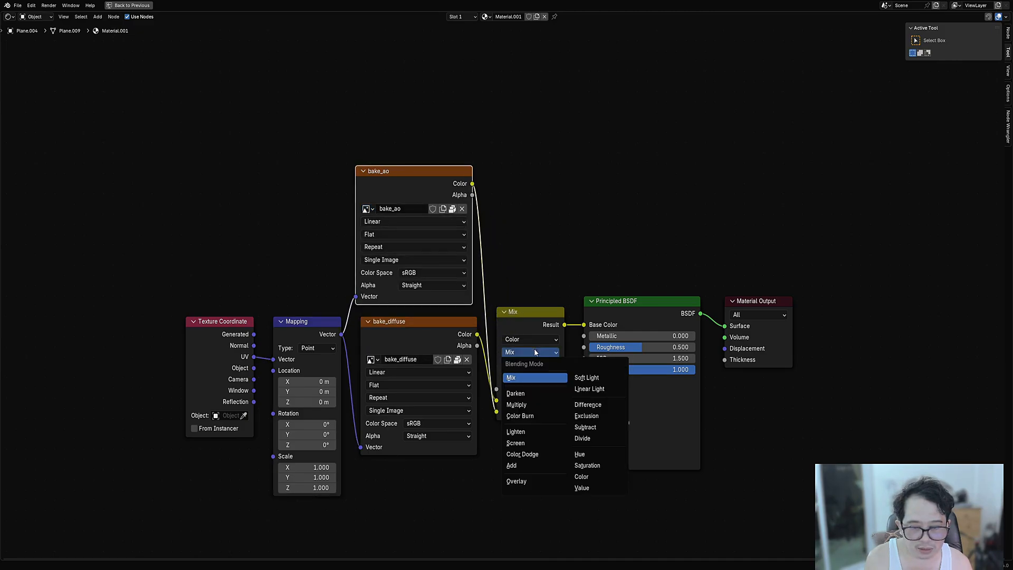
{"action": "left_click", "coordinate": [531, 403]}
- Duplicate the image node below and wire its colour into the shader's Normal input
{"action": "scroll", "coordinate": [500, 296], "scroll_direction": "down", "scroll_amount": 2}
{"action": "middle_click_drag", "start_coordinate": [465, 327], "coordinate": [486, 248]}
{"action": "left_click", "coordinate": [441, 248]}
{"action": "key", "text": "shift+d"}
{"action": "left_click", "coordinate": [451, 388]}
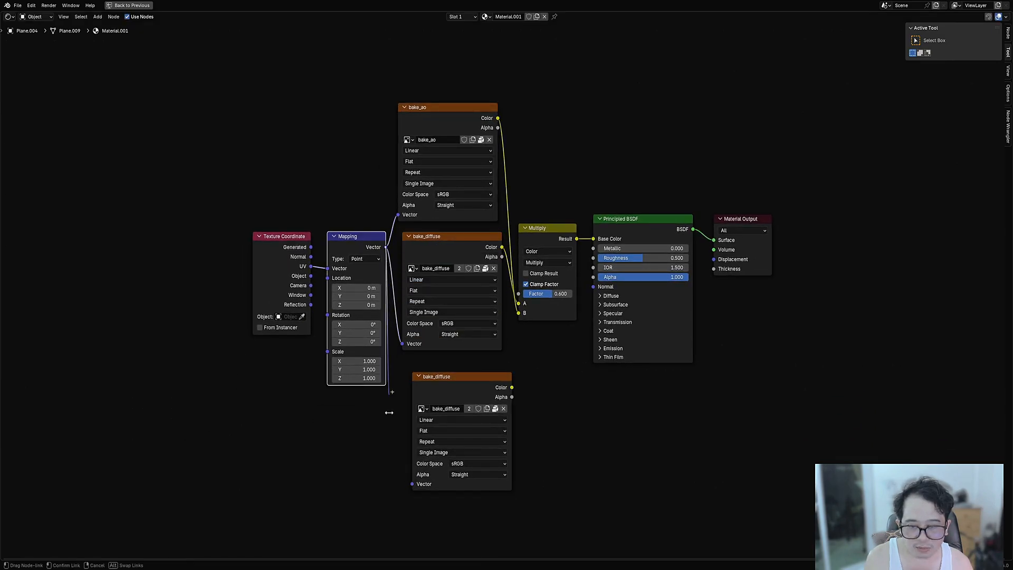
{"action": "left_click_drag", "start_coordinate": [386, 247], "coordinate": [411, 484]}
{"action": "left_click_drag", "start_coordinate": [512, 388], "coordinate": [546, 375]}
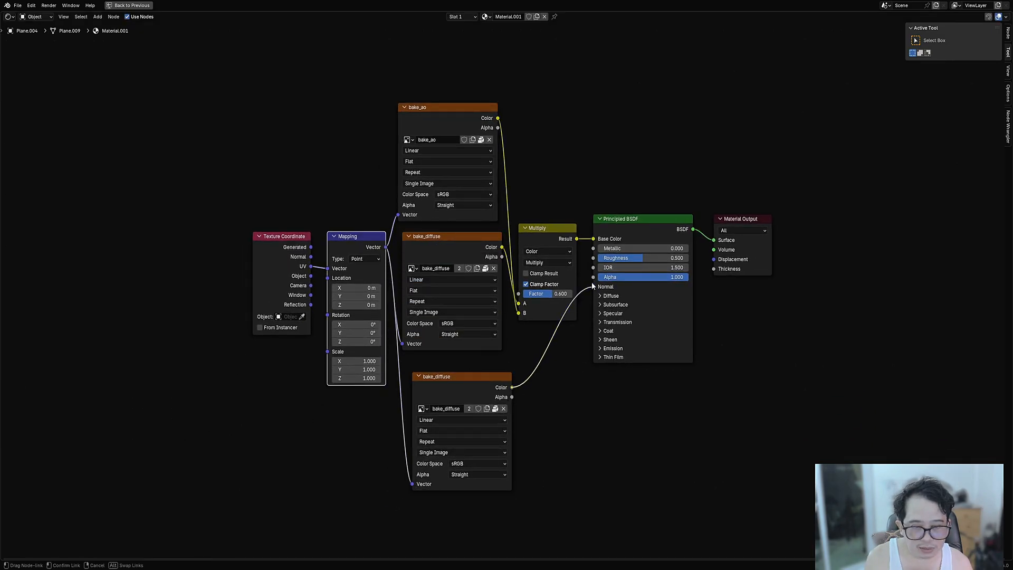
{"action": "left_click_drag", "start_coordinate": [592, 282], "coordinate": [593, 286]}
- Insert a Normal Map node on the link into the shader's Normal input
{"action": "scroll", "coordinate": [594, 373], "scroll_direction": "up", "scroll_amount": 2}
{"action": "key", "text": "shift+a"}
{"action": "mouse_move", "coordinate": [493, 401]}
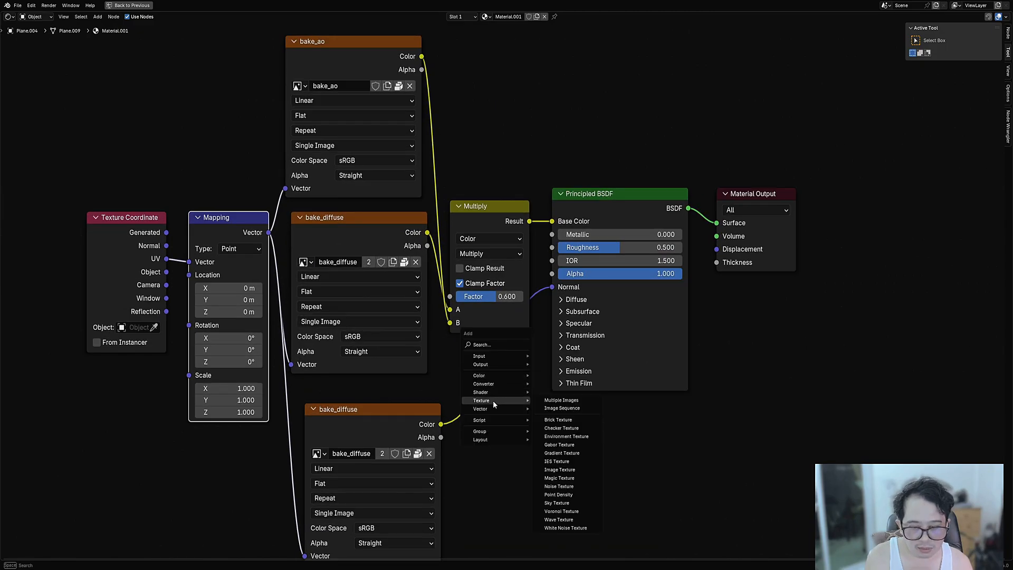
{"action": "left_click", "coordinate": [564, 446]}
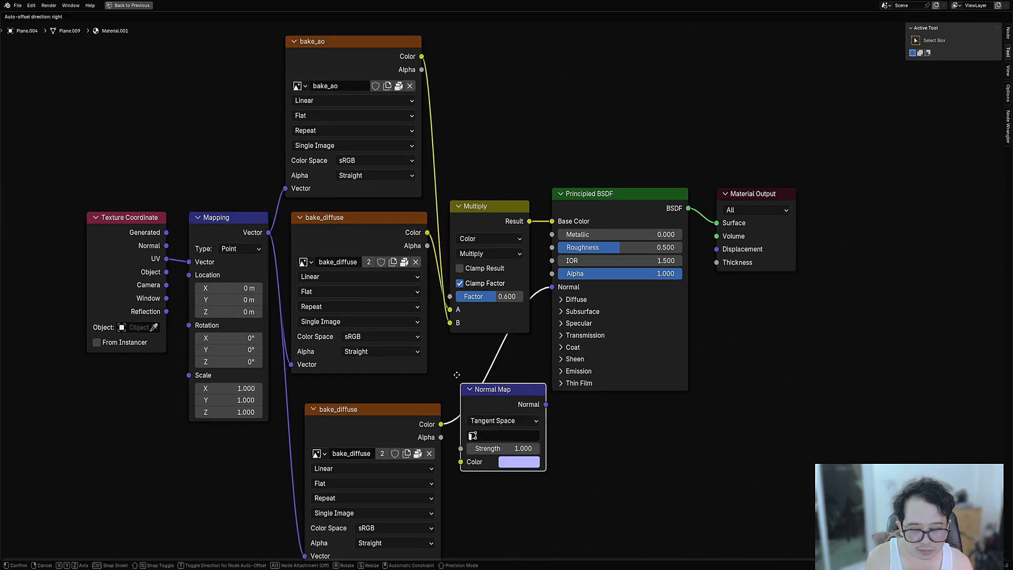
{"action": "left_click", "coordinate": [456, 364]}
{"action": "scroll", "coordinate": [475, 343], "scroll_direction": "down", "scroll_amount": 2}
- Duplicate the lower image node and load bake_normal into the middle image node
{"action": "left_click_drag", "start_coordinate": [405, 286], "coordinate": [406, 293]}
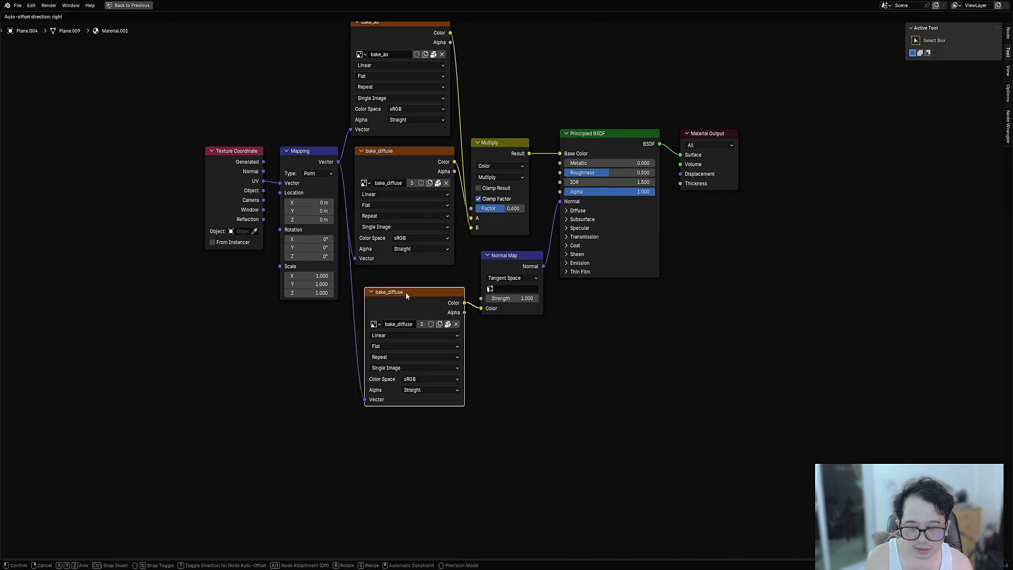
{"action": "key", "text": "shift+d"}
{"action": "left_click", "coordinate": [382, 452]}
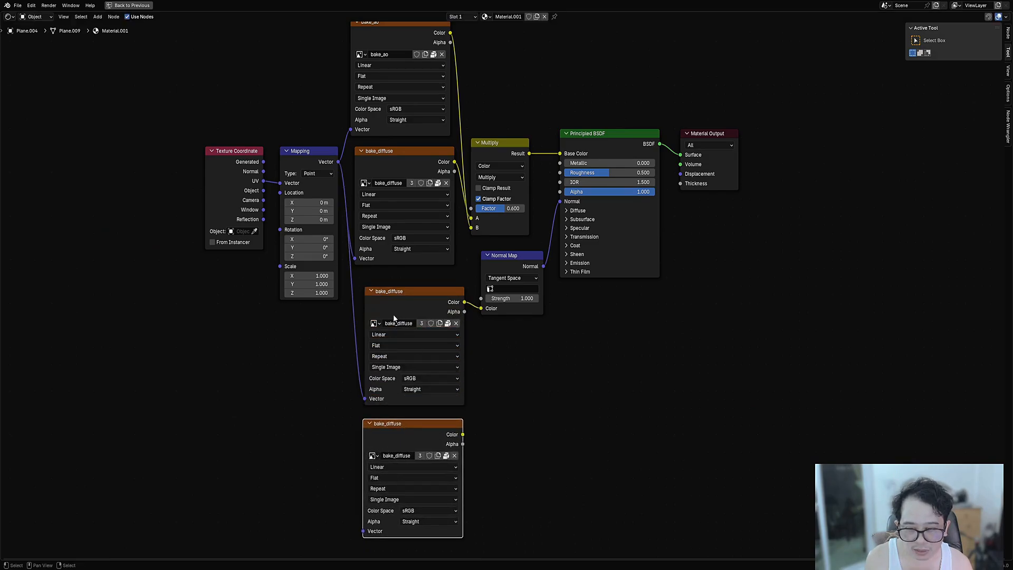
{"action": "left_click", "coordinate": [374, 323]}
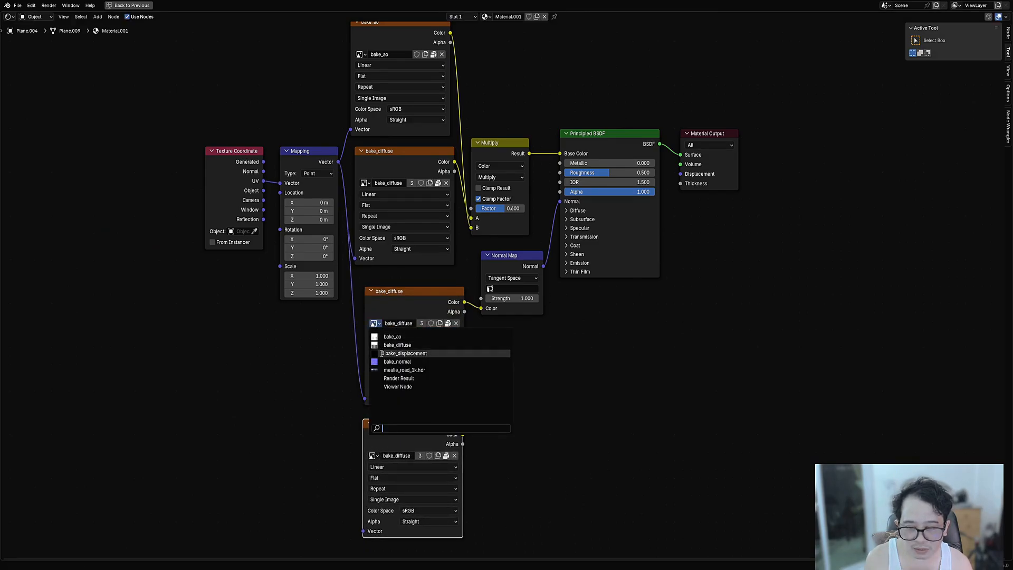
{"action": "left_click", "coordinate": [385, 362]}
{"action": "scroll", "coordinate": [427, 390], "scroll_direction": "up", "scroll_amount": 3}
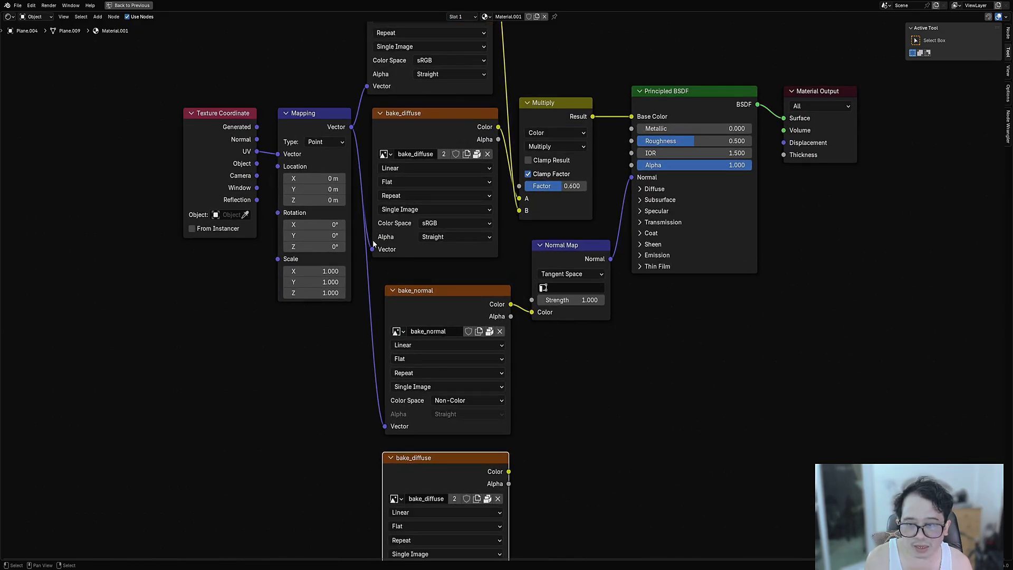
{"action": "scroll", "coordinate": [372, 239], "scroll_direction": "down", "scroll_amount": 2}
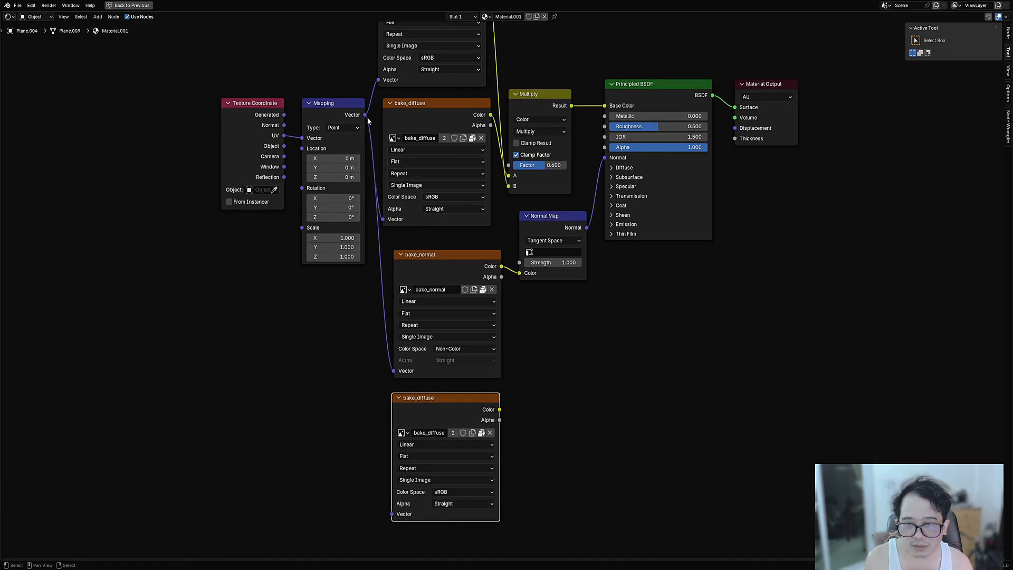
- Connect Mapping to the bottom image node and load bake_displacement into it
{"action": "left_click_drag", "start_coordinate": [365, 114], "coordinate": [392, 513]}
{"action": "scroll", "coordinate": [468, 461], "scroll_direction": "up", "scroll_amount": 2}
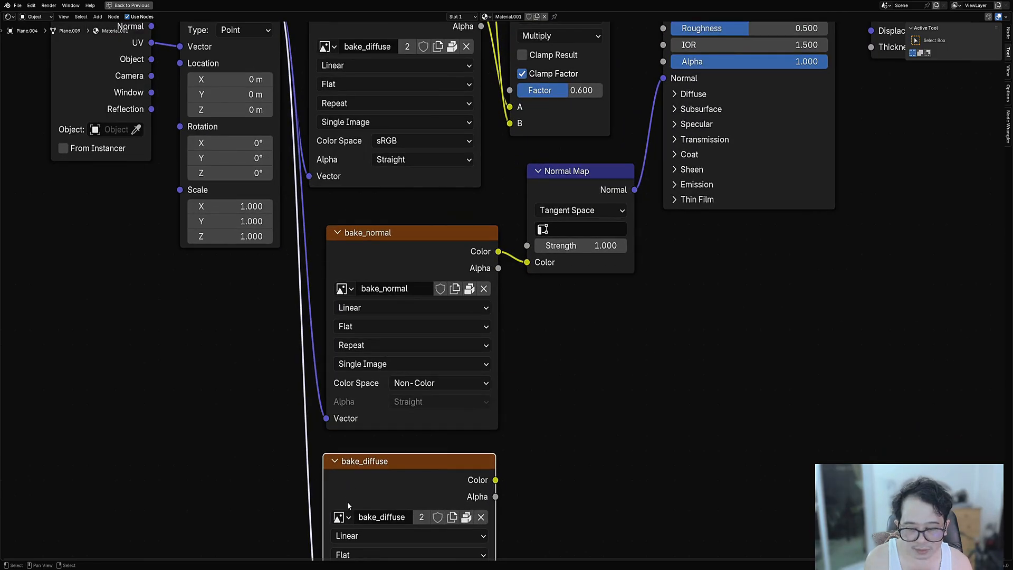
{"action": "left_click", "coordinate": [342, 517]}
{"action": "left_click", "coordinate": [403, 370]}
{"action": "scroll", "coordinate": [532, 391], "scroll_direction": "down", "scroll_amount": 2}
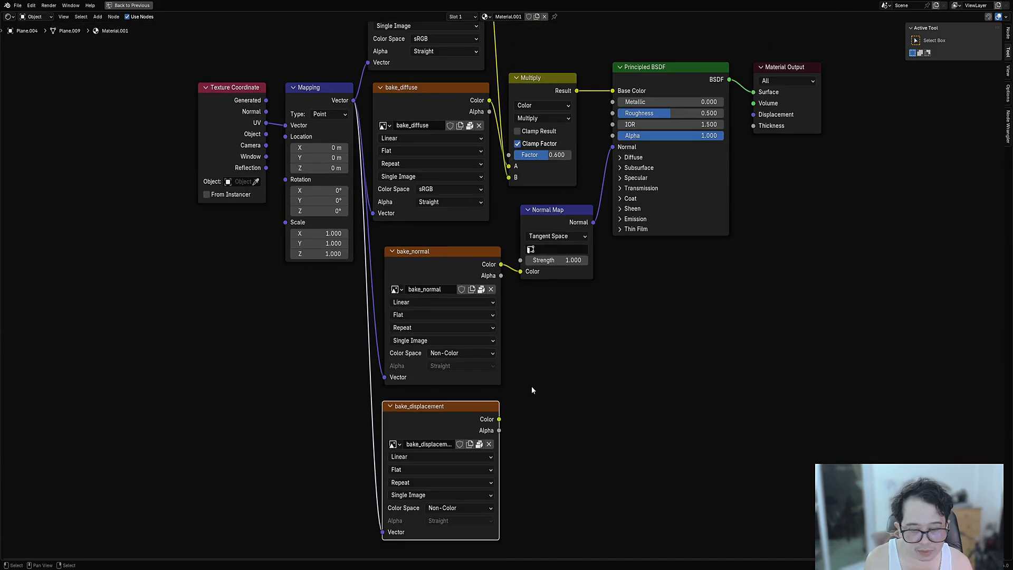
{"action": "scroll", "coordinate": [532, 390], "scroll_direction": "down", "scroll_amount": 2}
- Add a Displacement node fed by bake_displacement's colour into its Height
{"action": "key", "text": "shift+a"}
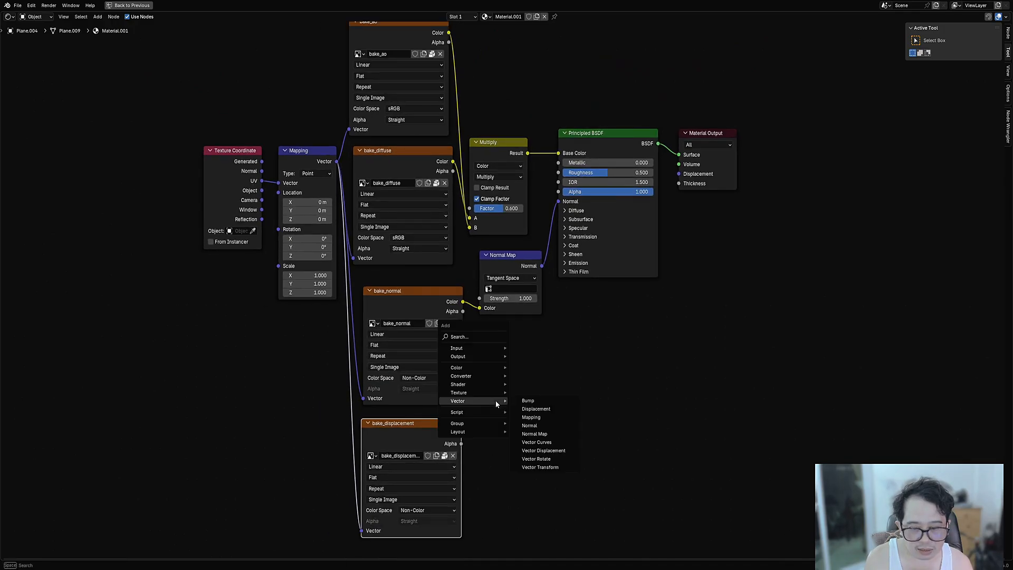
{"action": "mouse_move", "coordinate": [485, 393]}
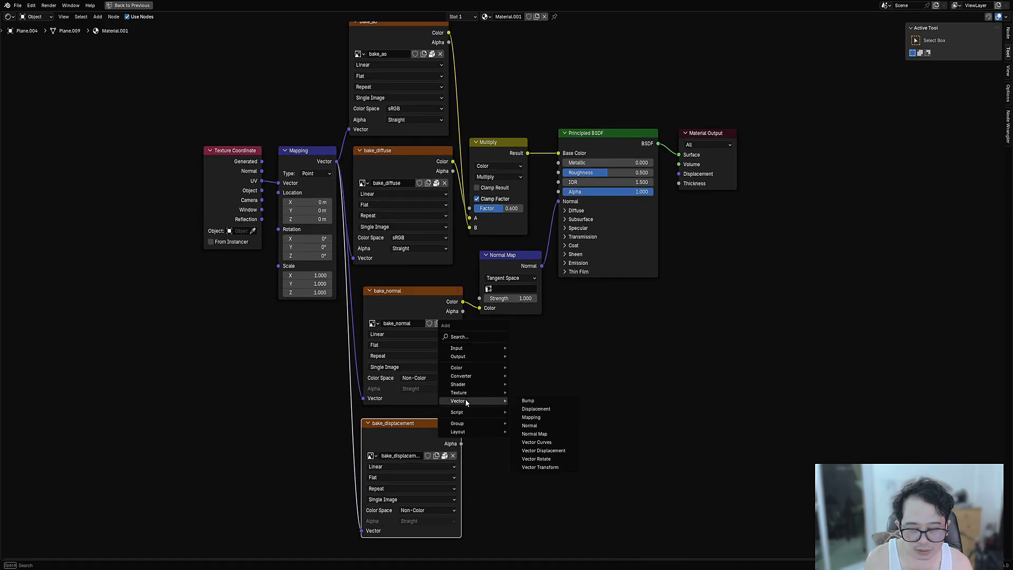
{"action": "left_click", "coordinate": [541, 409]}
{"action": "left_click_drag", "start_coordinate": [462, 434], "coordinate": [516, 374]}
{"action": "left_click", "coordinate": [517, 373]}
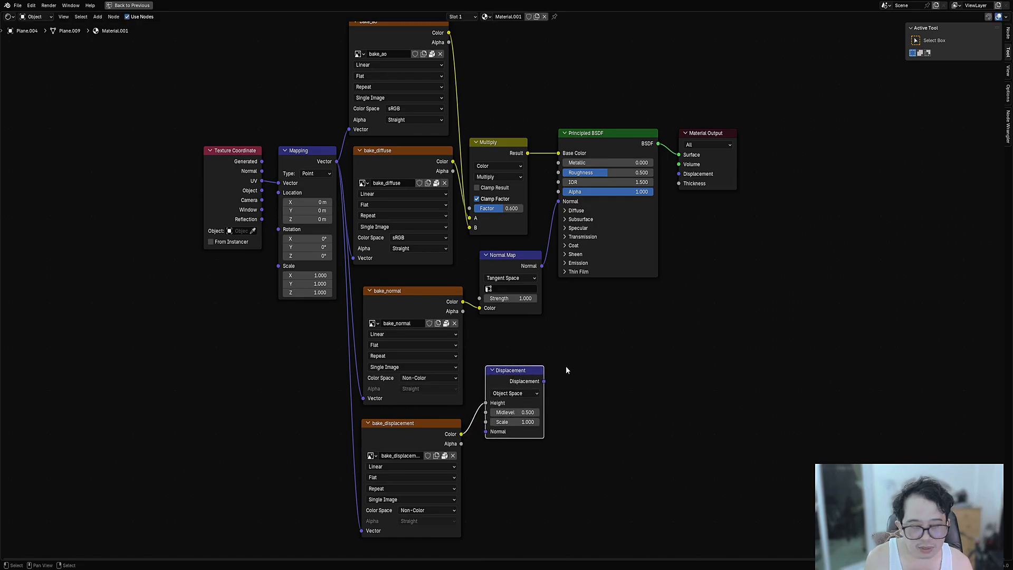
- Save the file and view Plane.004 alone in rendered shading
{"action": "key", "text": "ctrl+space"}
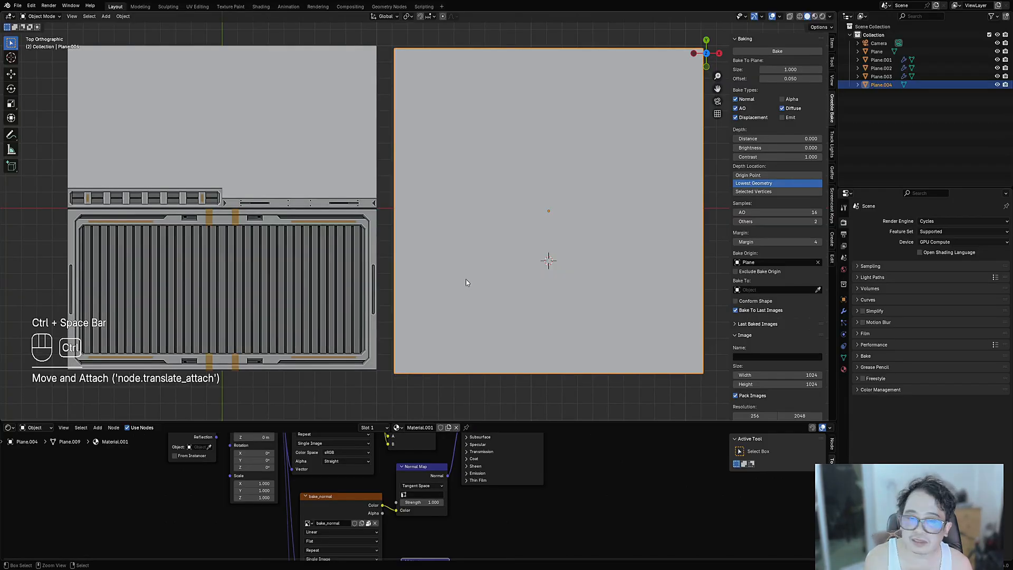
{"action": "key", "text": "ctrl+s"}
{"action": "middle_click_drag", "start_coordinate": [474, 282], "coordinate": [492, 269]}
{"action": "left_click", "coordinate": [496, 266]}
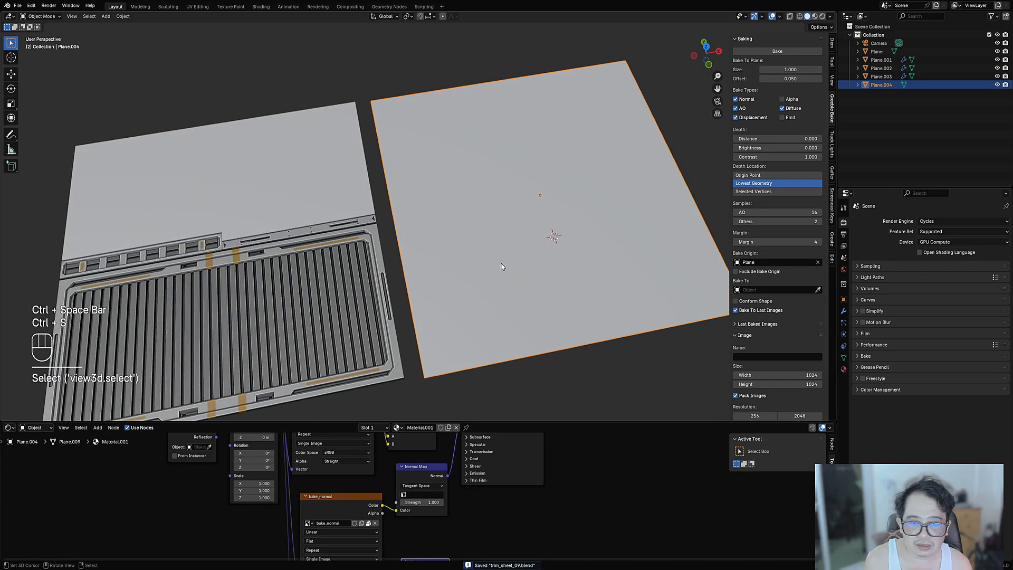
{"action": "key", "text": "z"}
{"action": "left_click", "coordinate": [542, 235]}
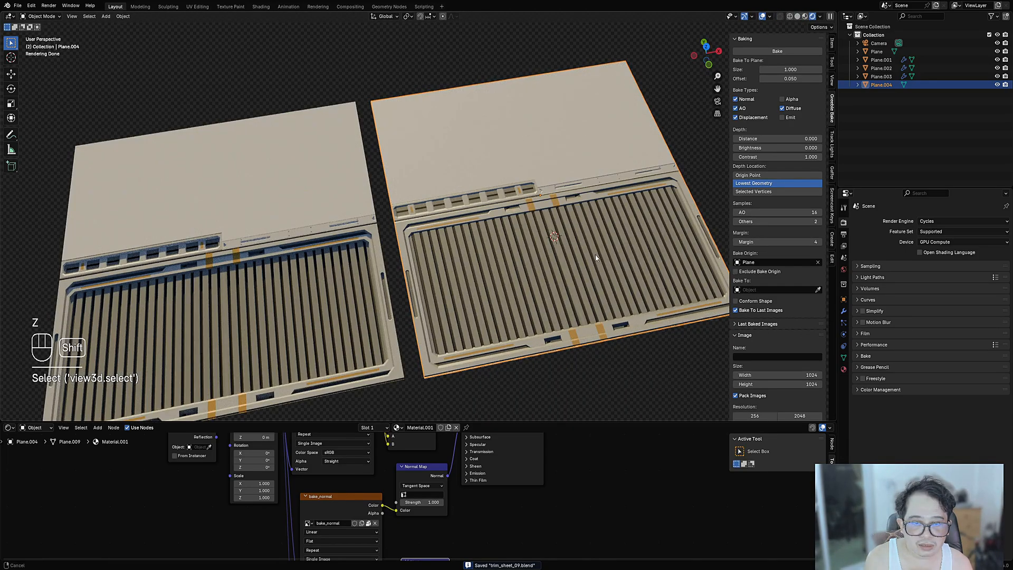
{"action": "middle_click_drag", "start_coordinate": [595, 254], "coordinate": [380, 249], "text": "shift"}
{"action": "key", "text": "shift+h"}
- Link the Displacement node to the Material Output's Displacement input
{"action": "left_click", "coordinate": [843, 370]}
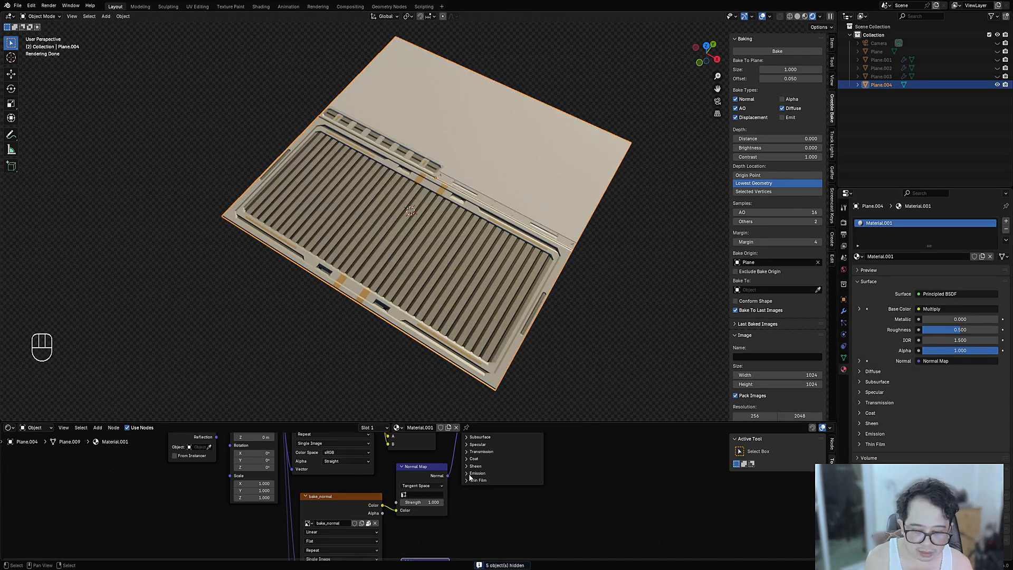
{"action": "middle_click_drag", "start_coordinate": [470, 478], "coordinate": [476, 449]}
{"action": "key", "text": "ctrl+space"}
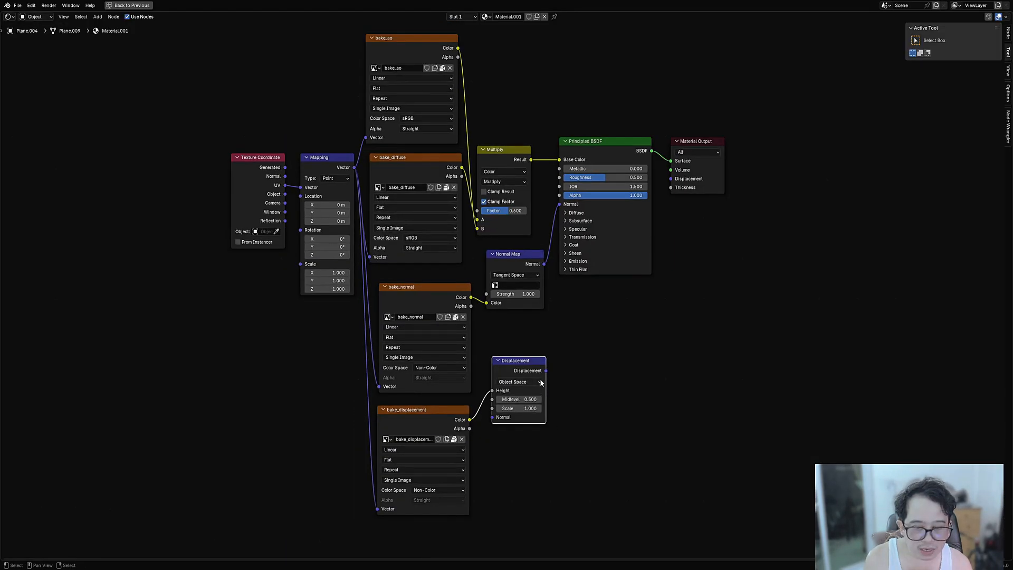
{"action": "left_click_drag", "start_coordinate": [546, 371], "coordinate": [671, 179]}
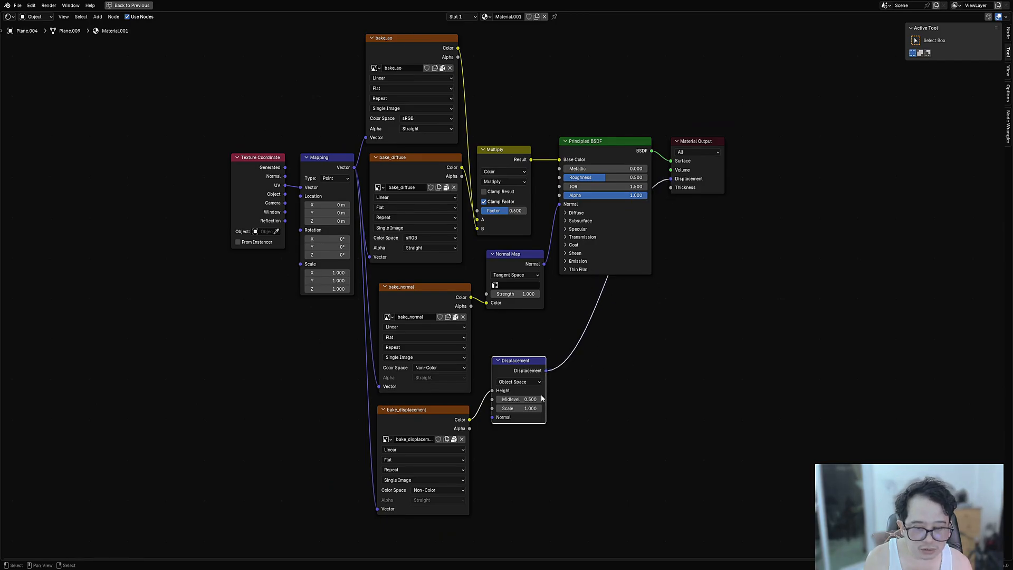
{"action": "key", "text": "ctrl+space"}
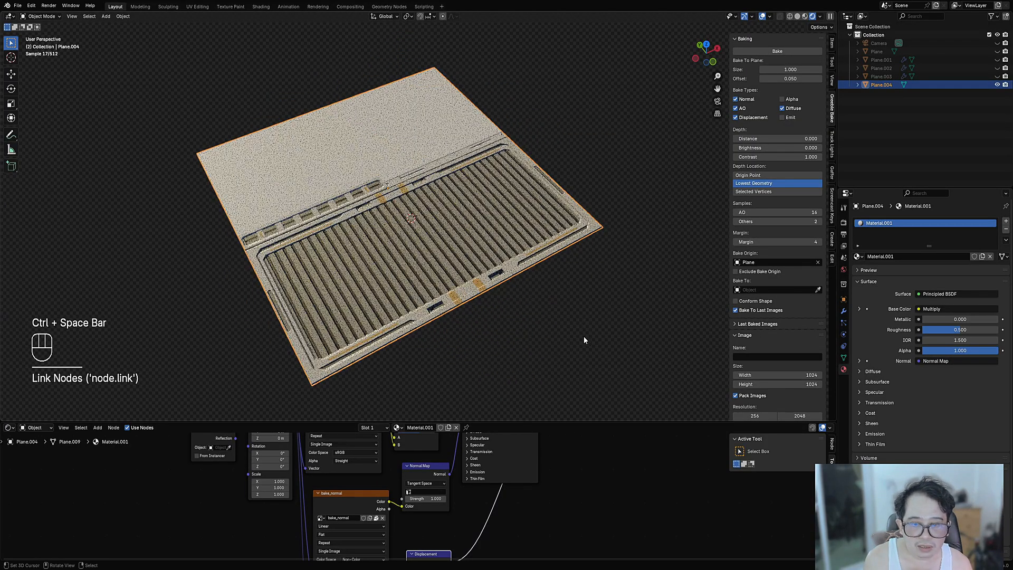
- Raise the Displacement node's Scale to 4.900
{"action": "middle_click_drag", "start_coordinate": [562, 270], "coordinate": [551, 312]}
{"action": "scroll", "coordinate": [541, 391], "scroll_direction": "up", "scroll_amount": 3}
{"action": "scroll", "coordinate": [522, 496], "scroll_direction": "up", "scroll_amount": 1}
{"action": "middle_click_drag", "start_coordinate": [516, 509], "coordinate": [512, 437]}
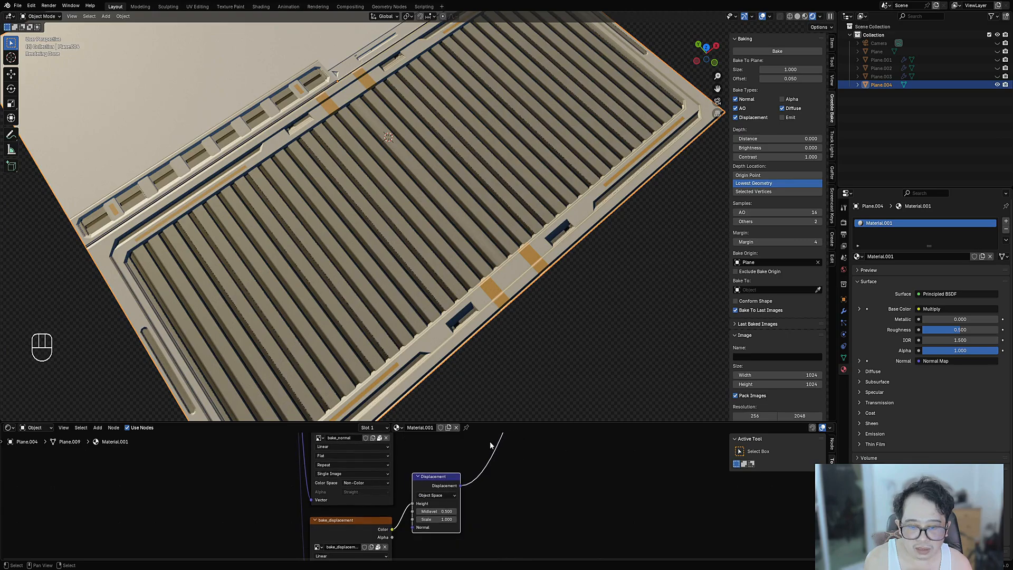
{"action": "scroll", "coordinate": [473, 488], "scroll_direction": "up", "scroll_amount": 3}
{"action": "mouse_move", "coordinate": [460, 524]}
{"action": "left_mouse_down"}
{"action": "mouse_move", "coordinate": [493, 525]}
{"action": "mouse_move", "coordinate": [460, 525]}
{"action": "left_mouse_up"}
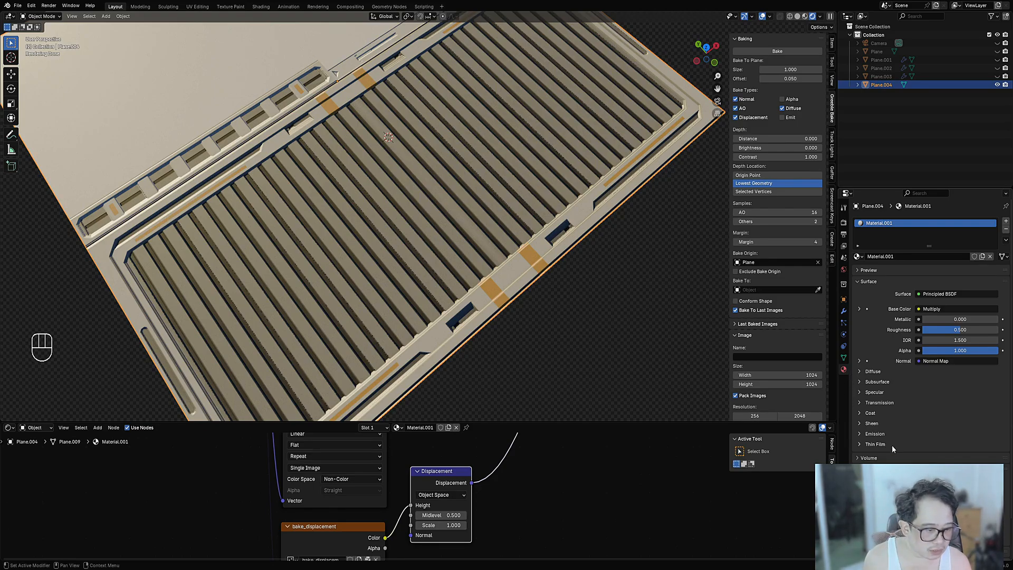
- Set Surface Displacement to Displacement Only and drop the Displacement Midlevel to near zero
{"action": "scroll", "coordinate": [892, 445], "scroll_direction": "down", "scroll_amount": 2}
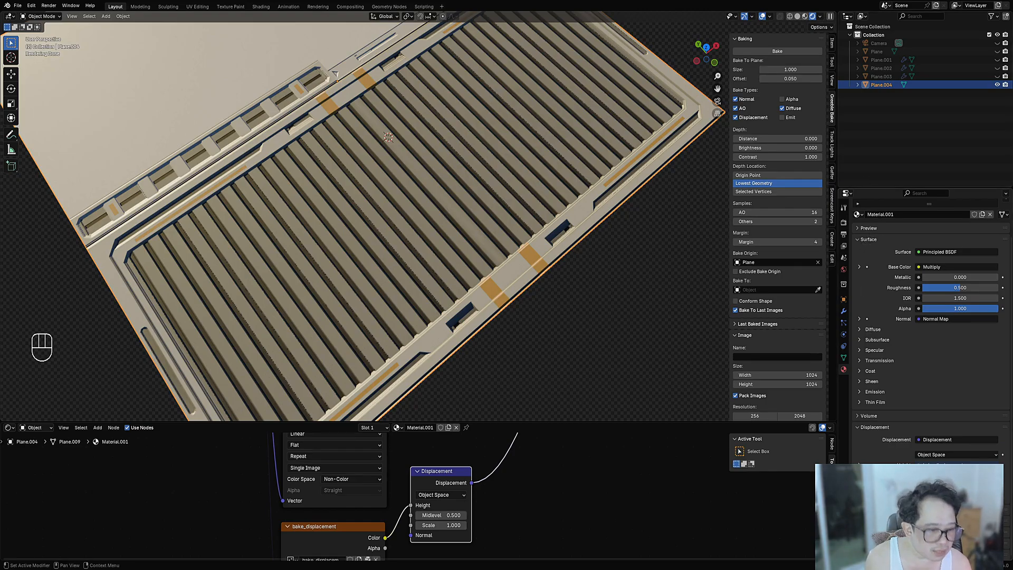
{"action": "scroll", "coordinate": [940, 370], "scroll_direction": "down", "scroll_amount": 5}
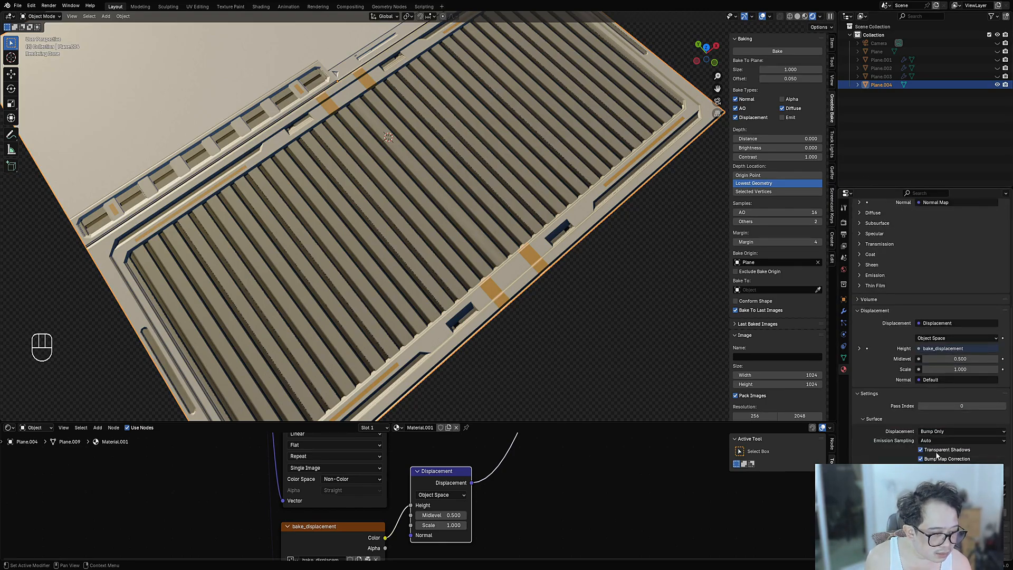
{"action": "left_click", "coordinate": [941, 432]}
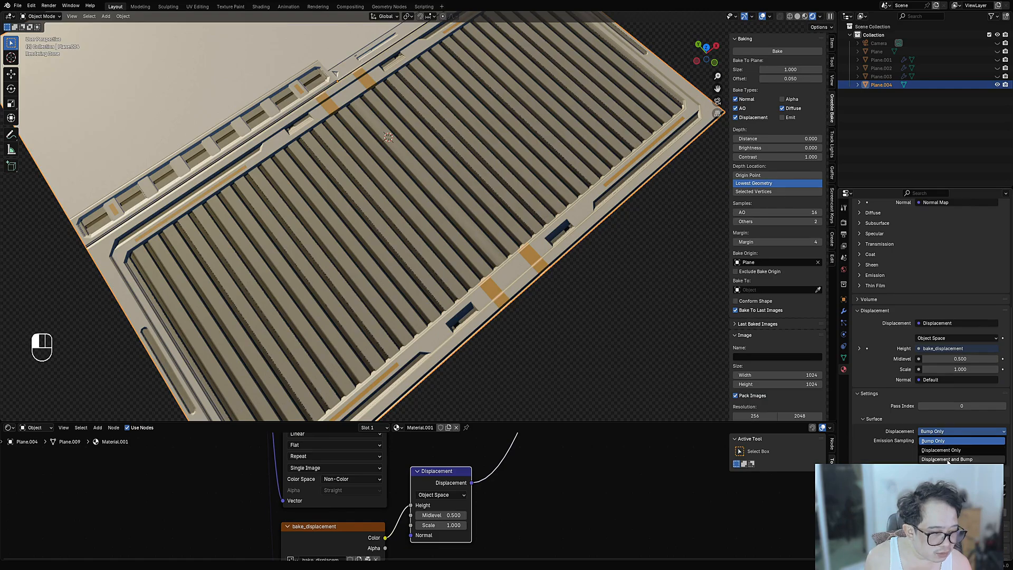
{"action": "left_click", "coordinate": [945, 450]}
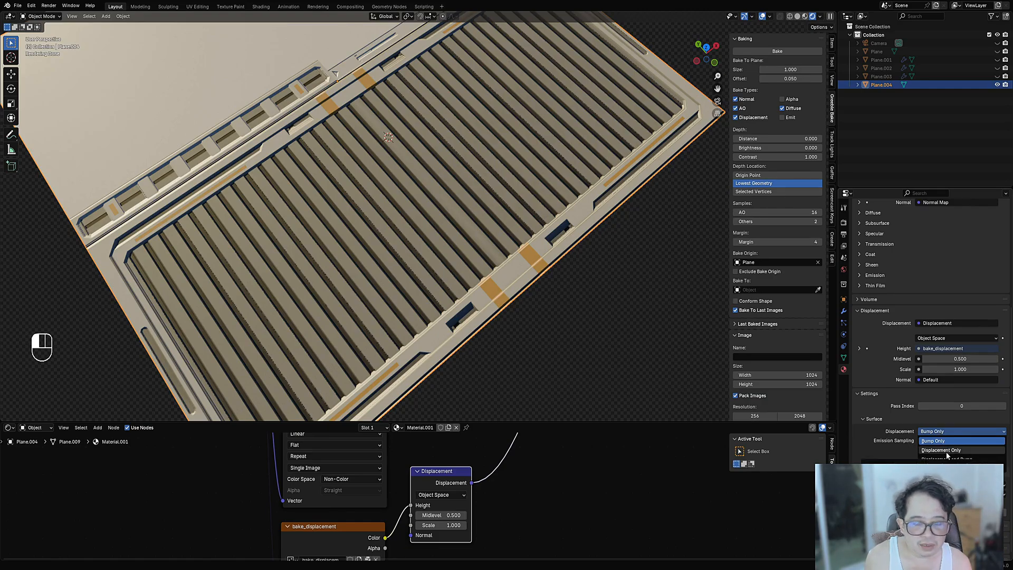
{"action": "middle_click_drag", "start_coordinate": [502, 319], "coordinate": [491, 291]}
{"action": "left_click_drag", "start_coordinate": [446, 515], "coordinate": [416, 515], "text": "shift"}
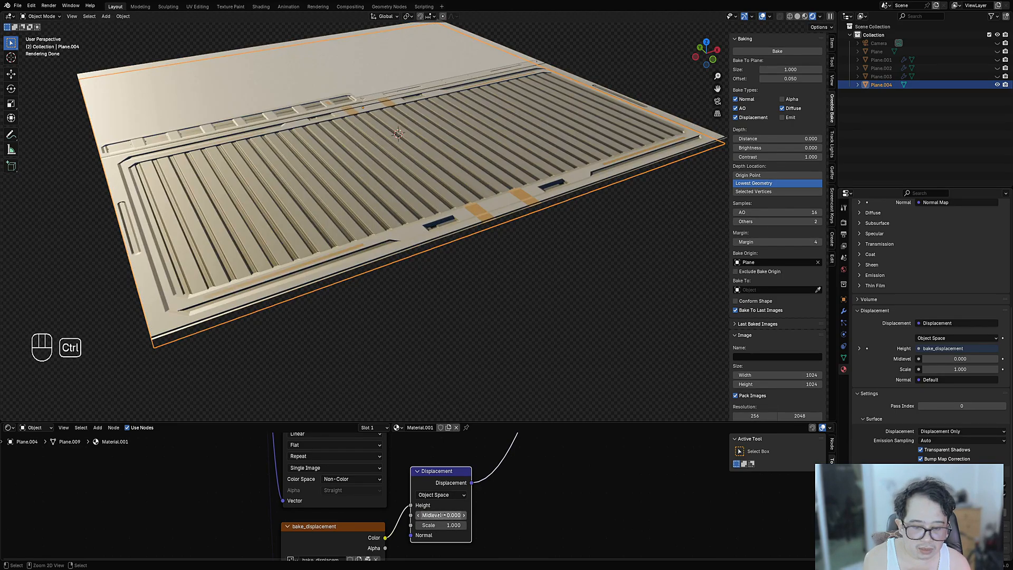
- Set the Displacement node's Midlevel to 0.02
{"action": "left_click", "coordinate": [442, 515]}
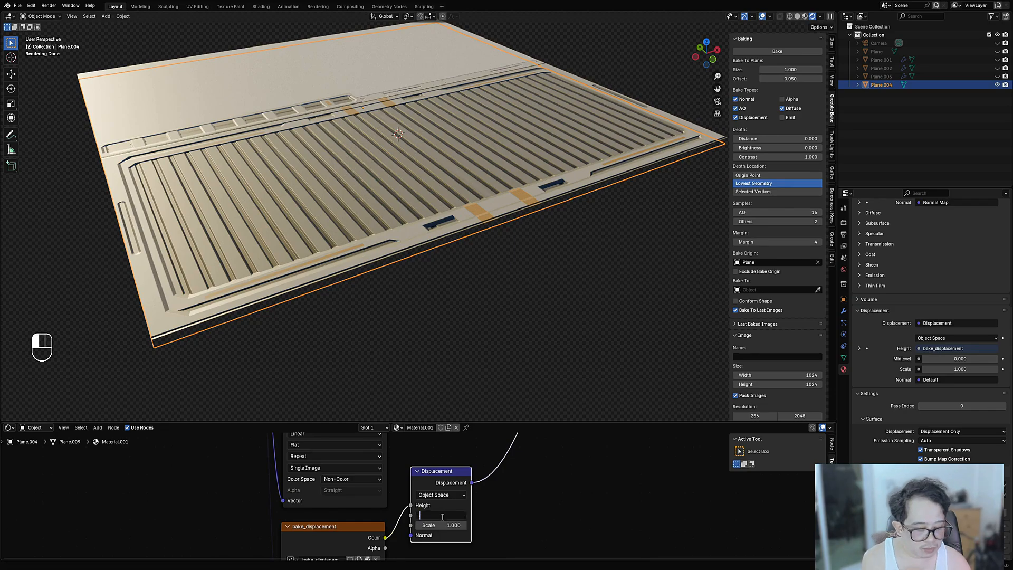
{"action": "type", "text": ".01"}
{"action": "key", "text": "Return"}
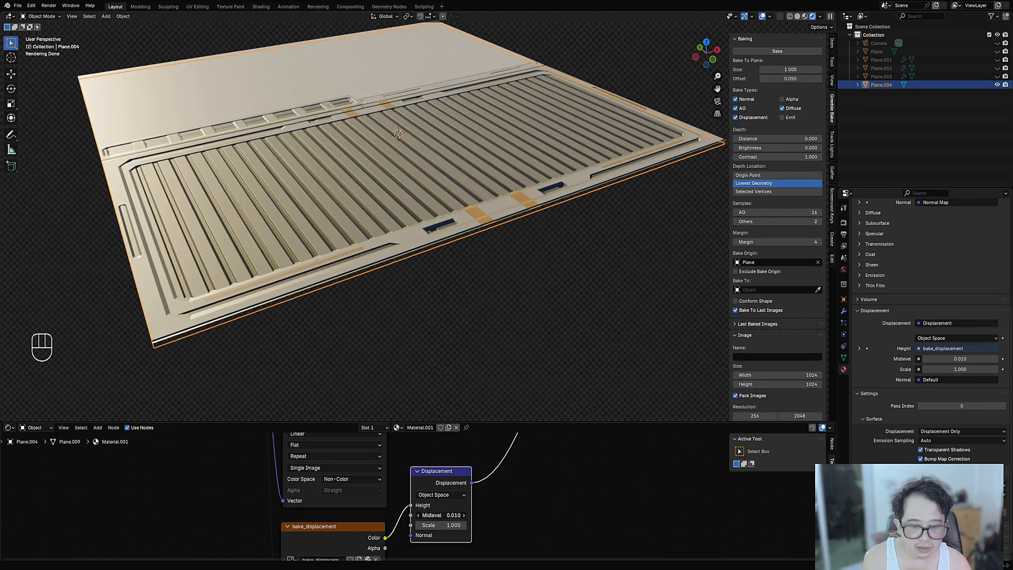
{"action": "left_click", "coordinate": [442, 515]}
{"action": "type", "text": ".02"}
{"action": "key", "text": "Return"}
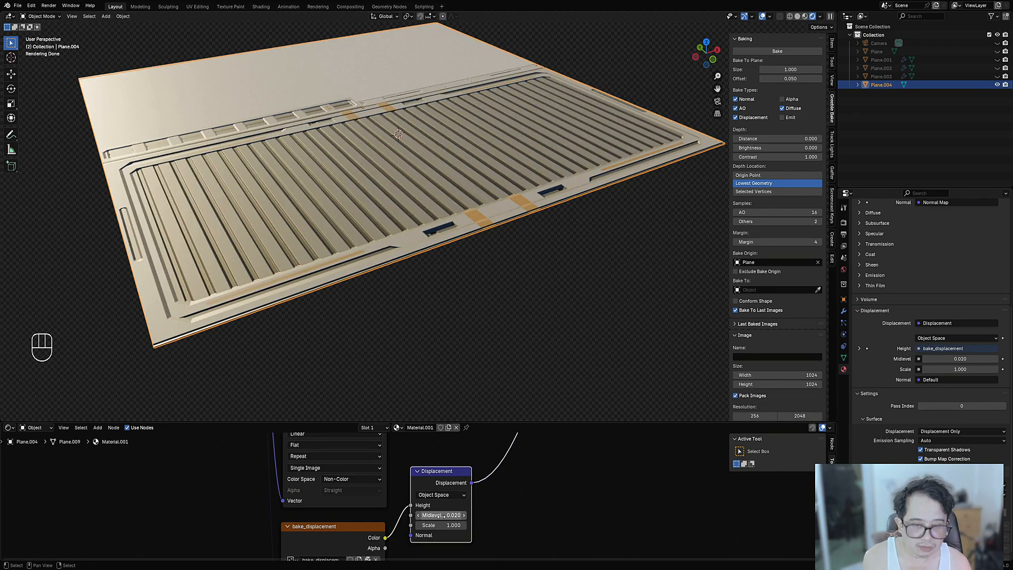
{"action": "middle_click_drag", "start_coordinate": [455, 277], "coordinate": [470, 330]}
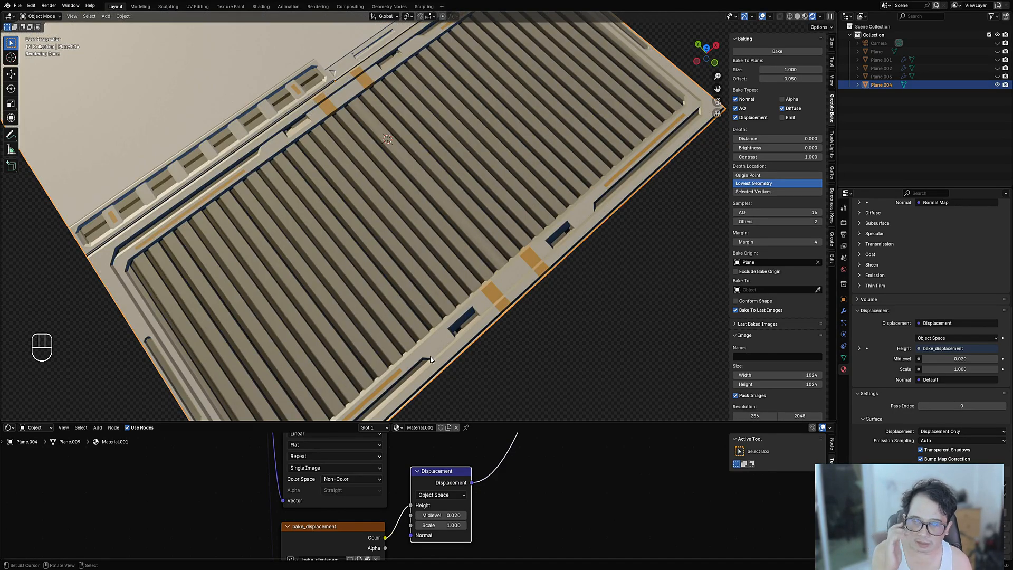
- Set the material's surface Displacement method to Bump Only
{"action": "left_click", "coordinate": [938, 432]}
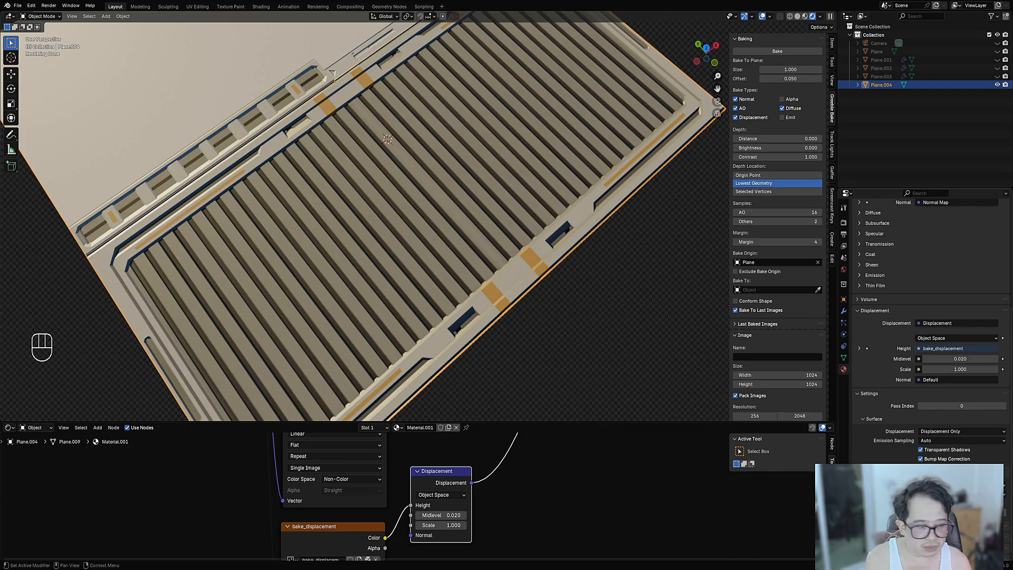
{"action": "left_click", "coordinate": [945, 432]}
{"action": "left_click", "coordinate": [944, 442]}
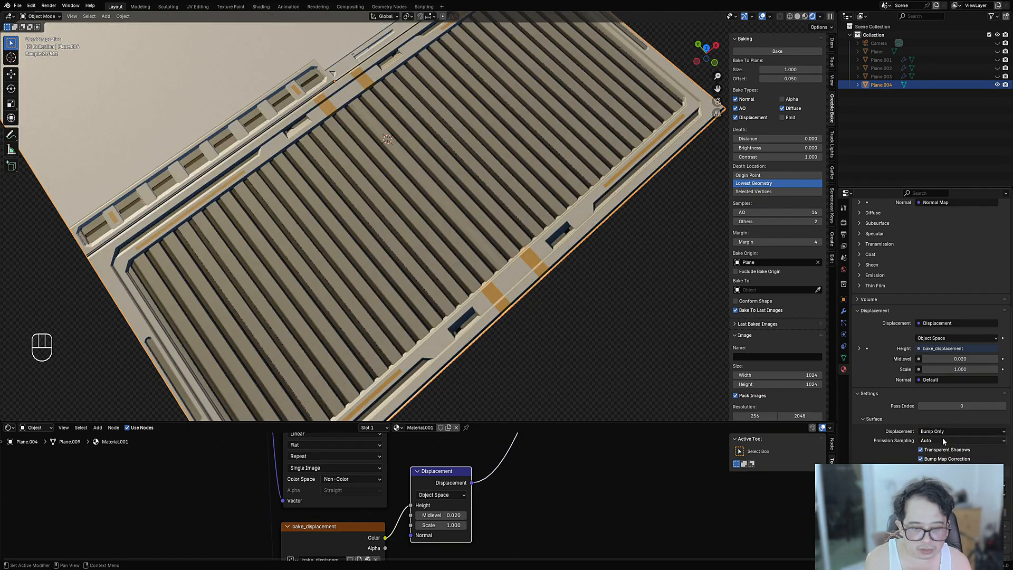
{"action": "middle_click_drag", "start_coordinate": [549, 313], "coordinate": [547, 279]}
- Maximize the 3D view, hide overlays, and save the file as trim_sheet_09.blend
{"action": "key", "text": "ctrl+space"}
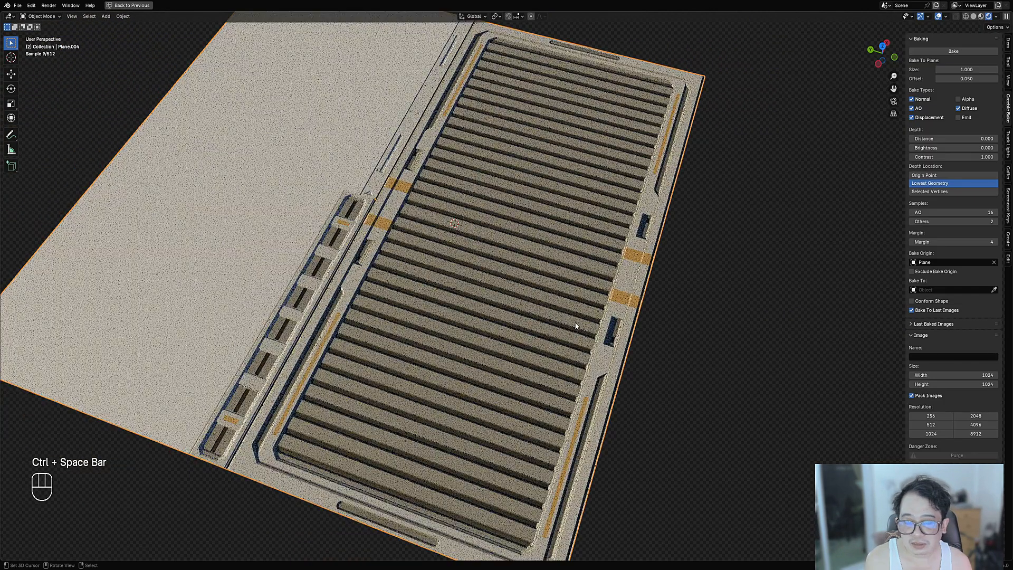
{"action": "middle_click_drag", "start_coordinate": [573, 319], "coordinate": [539, 326], "text": "alt+shift"}
{"action": "key", "text": "shift+alt+z"}
{"action": "scroll", "coordinate": [540, 326], "scroll_direction": "down", "scroll_amount": 5}
{"action": "scroll", "coordinate": [657, 310], "scroll_direction": "up", "scroll_amount": 3}
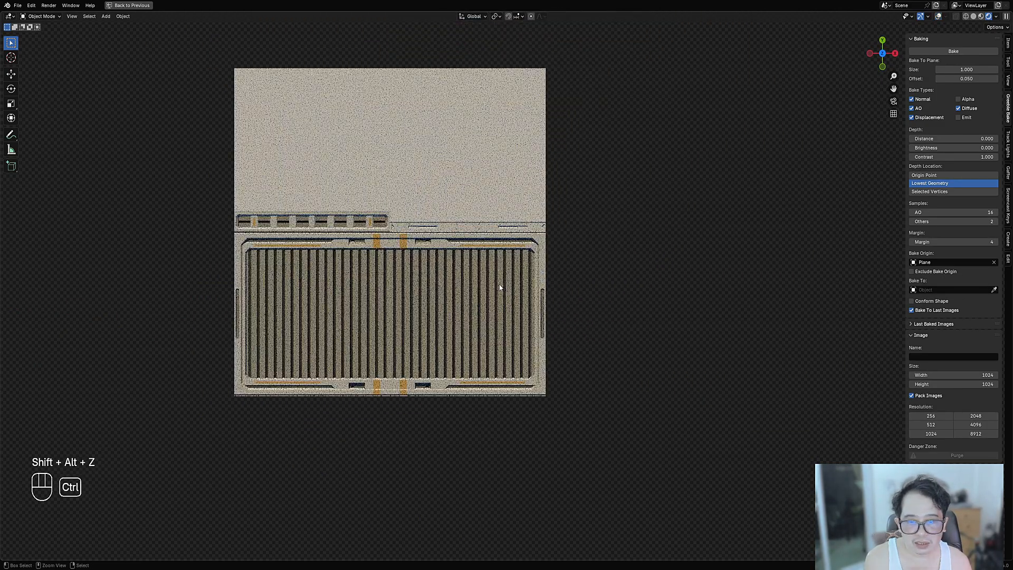
{"action": "key", "text": "ctrl+s"}
- In Edit Mode, add an edge loop along the strip seam above the grilled panel
{"action": "key", "text": "Tab"}
{"action": "key", "text": "shift+alt+z"}
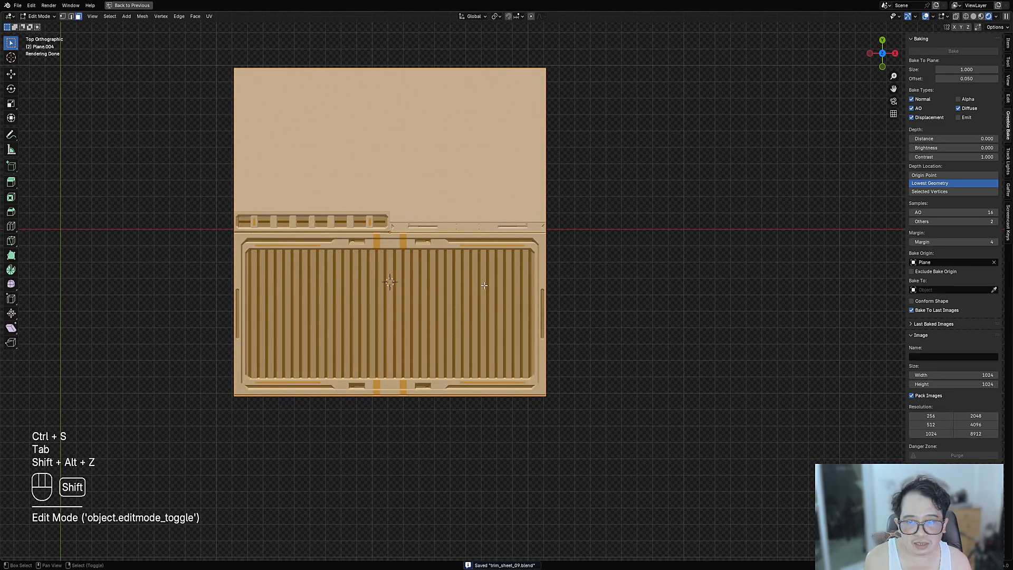
{"action": "scroll", "coordinate": [484, 285], "scroll_direction": "up", "scroll_amount": 4}
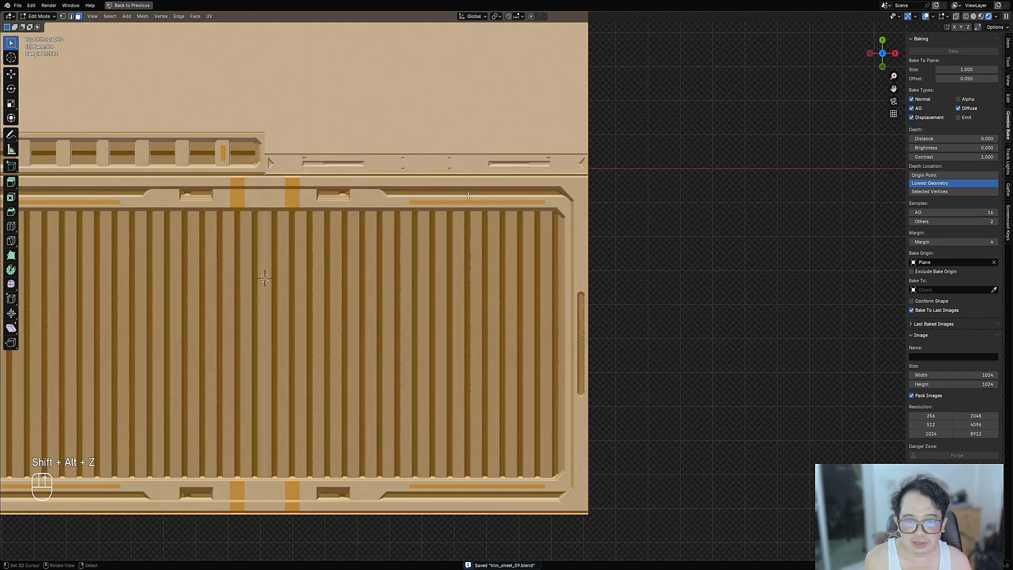
{"action": "key", "text": "ctrl+r"}
{"action": "left_click", "coordinate": [577, 172]}
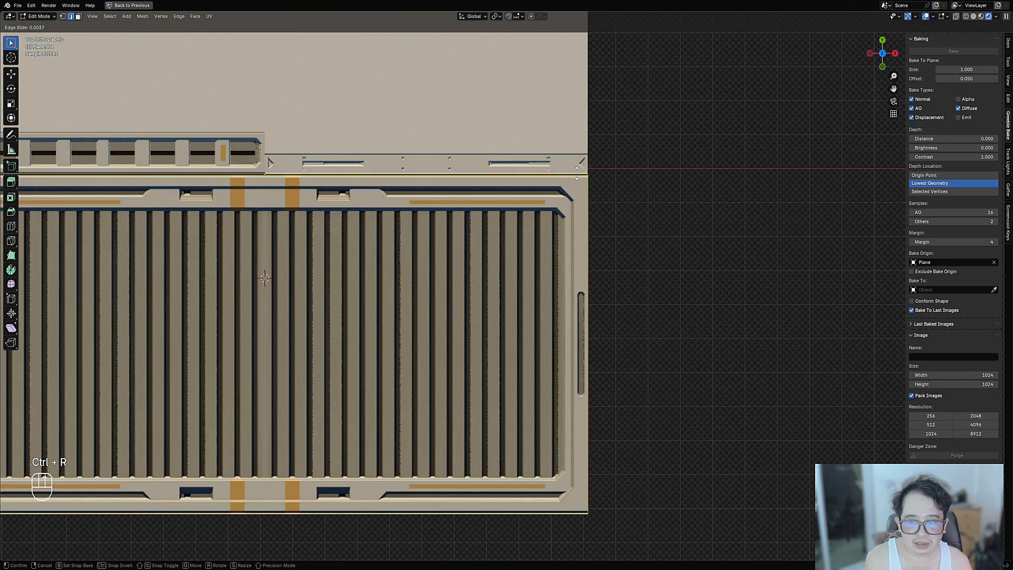
{"action": "left_click", "coordinate": [577, 172]}
{"action": "middle_click_drag", "start_coordinate": [132, 193], "coordinate": [594, 311], "text": "shift"}
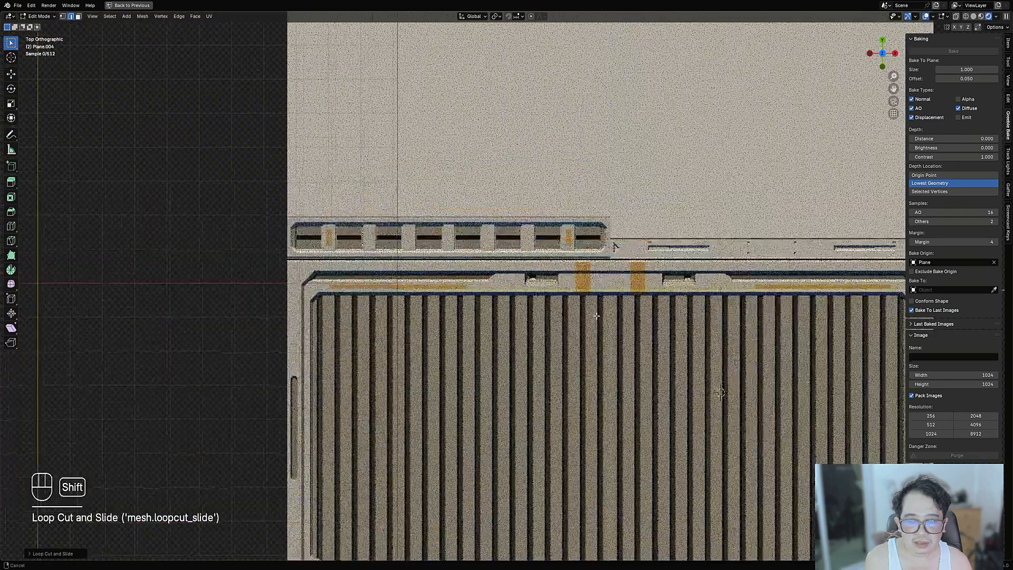
{"action": "scroll", "coordinate": [593, 311], "scroll_direction": "up", "scroll_amount": 6}
- Switch the viewport shading to Material Preview and frame the seam
{"action": "key", "text": "z"}
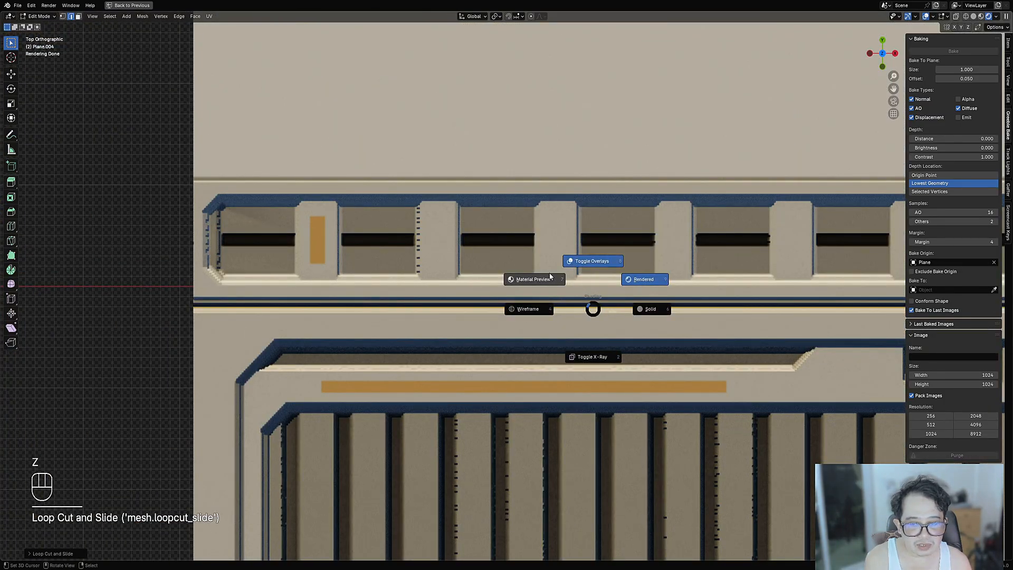
{"action": "left_click", "coordinate": [550, 275]}
{"action": "scroll", "coordinate": [550, 276], "scroll_direction": "down", "scroll_amount": 5}
{"action": "middle_click_drag", "start_coordinate": [550, 276], "coordinate": [508, 300]}
{"action": "scroll", "coordinate": [508, 299], "scroll_direction": "up", "scroll_amount": 7}
{"action": "middle_click_drag", "start_coordinate": [469, 351], "coordinate": [566, 244], "text": "shift"}
{"action": "scroll", "coordinate": [565, 244], "scroll_direction": "up", "scroll_amount": 3}
- Try moving the new edge loop vertically, cancelling both moves
{"action": "key", "text": "g"}
{"action": "key", "text": "z"}
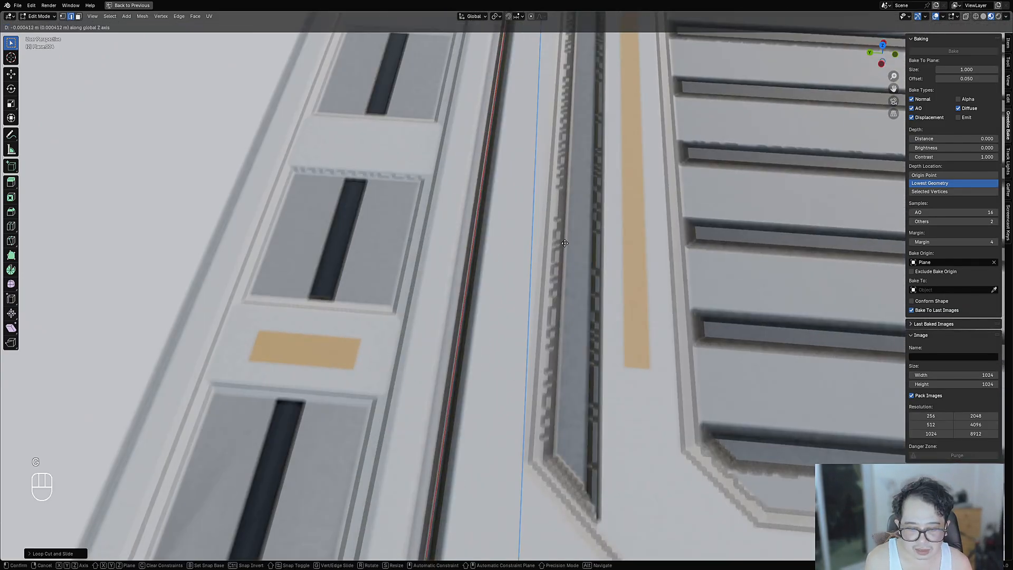
{"action": "right_click", "coordinate": [547, 251]}
{"action": "scroll", "coordinate": [546, 252], "scroll_direction": "down", "scroll_amount": 9}
{"action": "scroll", "coordinate": [546, 251], "scroll_direction": "down", "scroll_amount": 2}
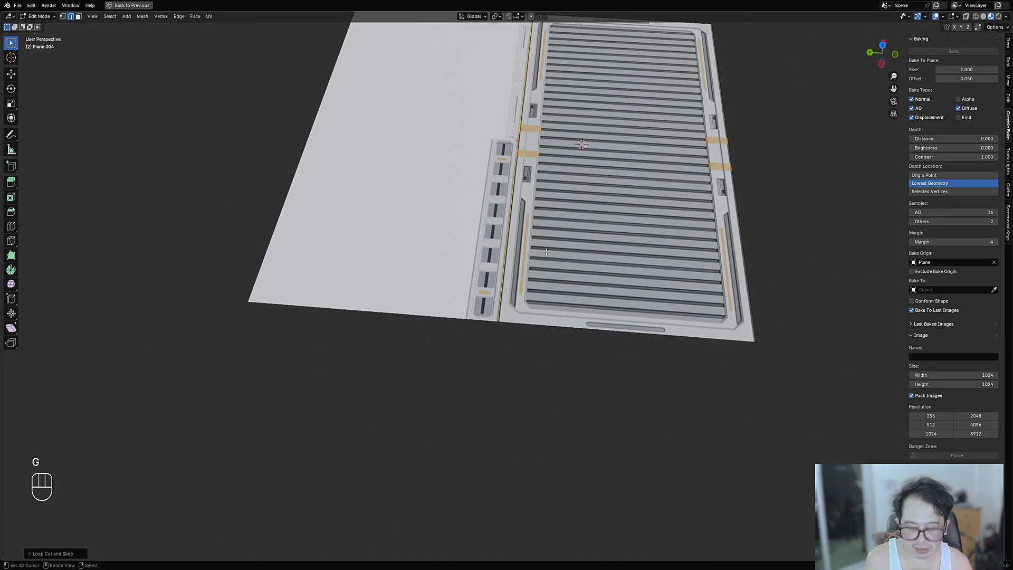
{"action": "key", "text": "g"}
{"action": "right_click", "coordinate": [671, 247]}
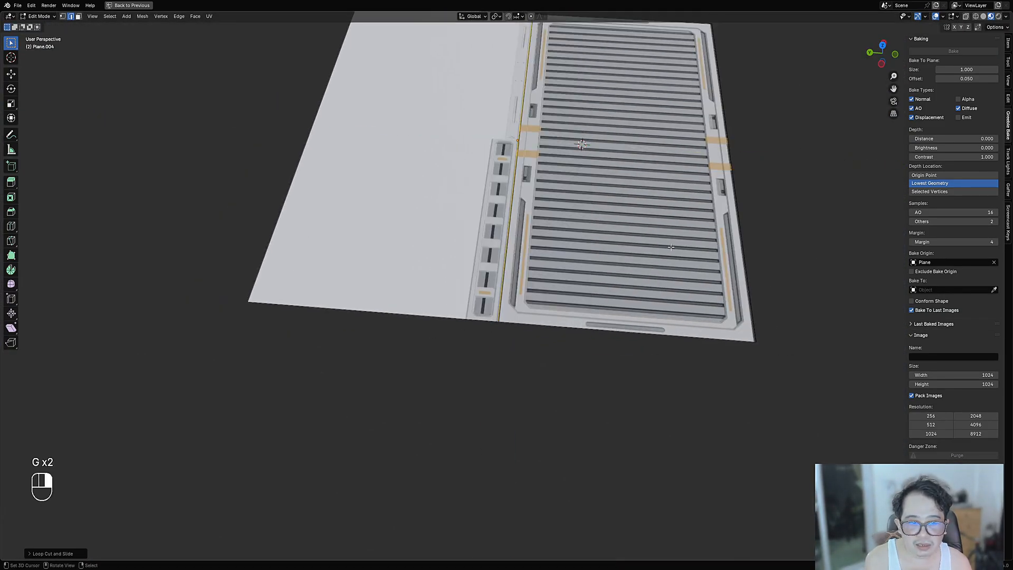
- Frame the panel seam from above and return to Object Mode
{"action": "middle_click_drag", "start_coordinate": [671, 247], "coordinate": [580, 285]}
{"action": "middle_click_drag", "start_coordinate": [682, 265], "coordinate": [602, 288], "text": "shift"}
{"action": "scroll", "coordinate": [601, 288], "scroll_direction": "up", "scroll_amount": 2}
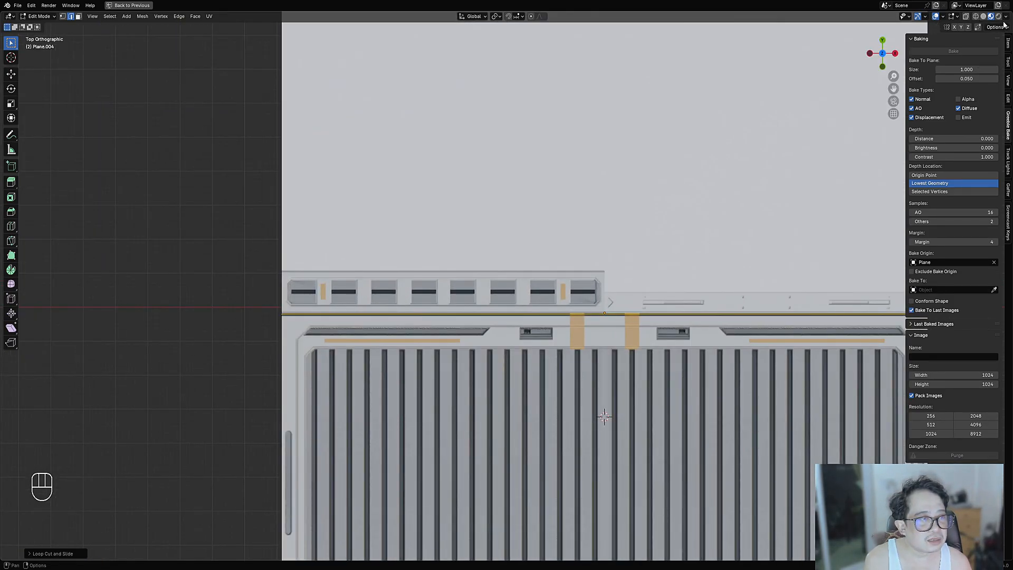
{"action": "scroll", "coordinate": [783, 131], "scroll_direction": "down", "scroll_amount": 4}
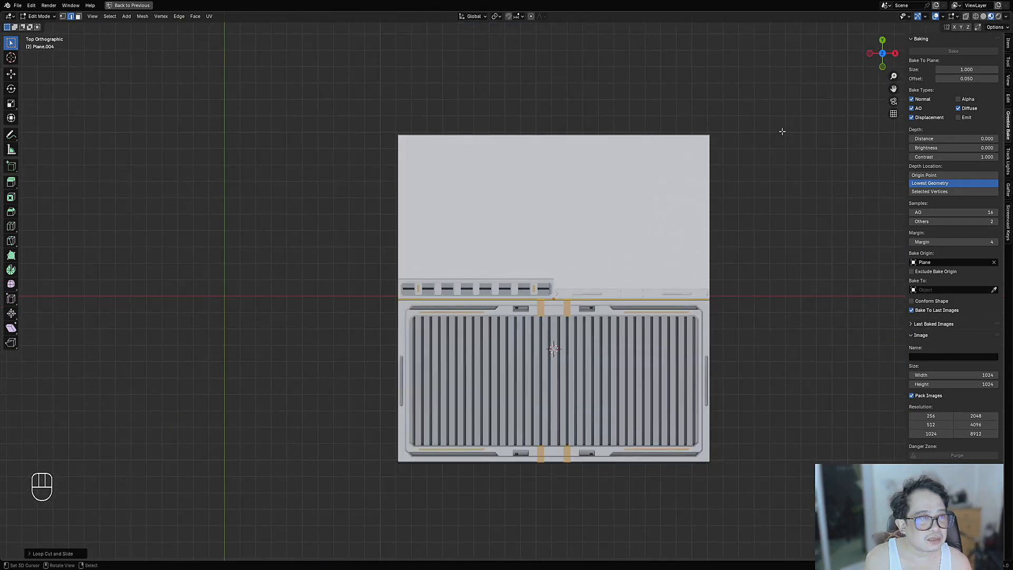
{"action": "left_click", "coordinate": [1006, 16]}
{"action": "left_click", "coordinate": [1006, 17]}
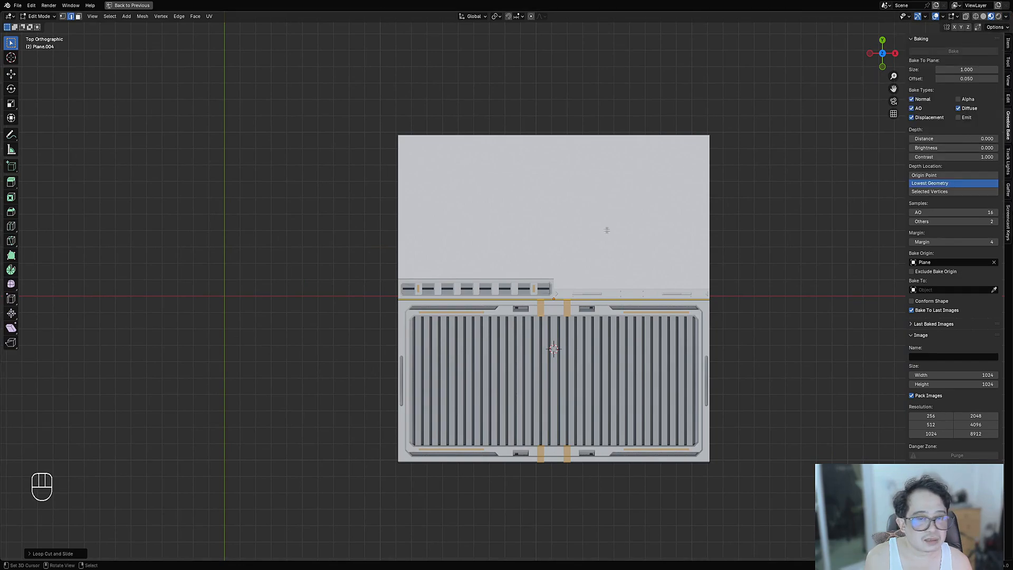
{"action": "key", "text": "Tab"}
- Hide the bake settings sidebar and re-enter Edit Mode, checking the mesh options
{"action": "left_click", "coordinate": [1007, 16]}
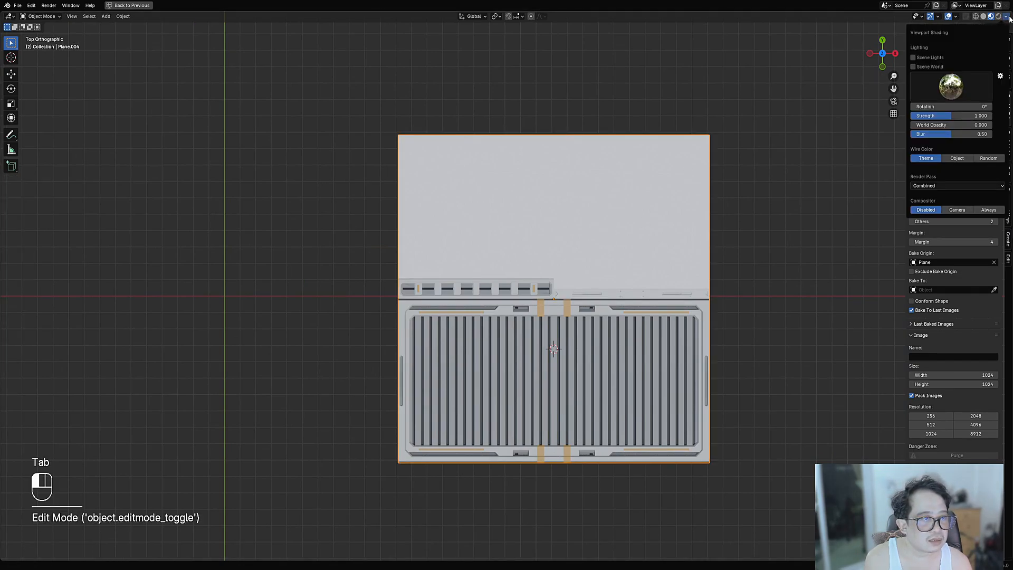
{"action": "left_click", "coordinate": [1007, 17]}
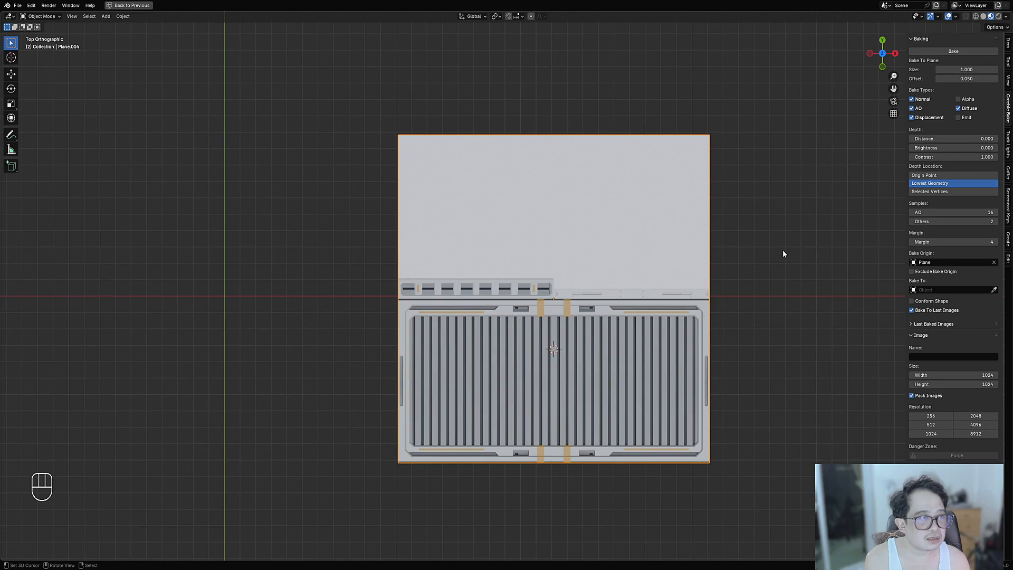
{"action": "key", "text": "n"}
{"action": "left_click", "coordinate": [1005, 29]}
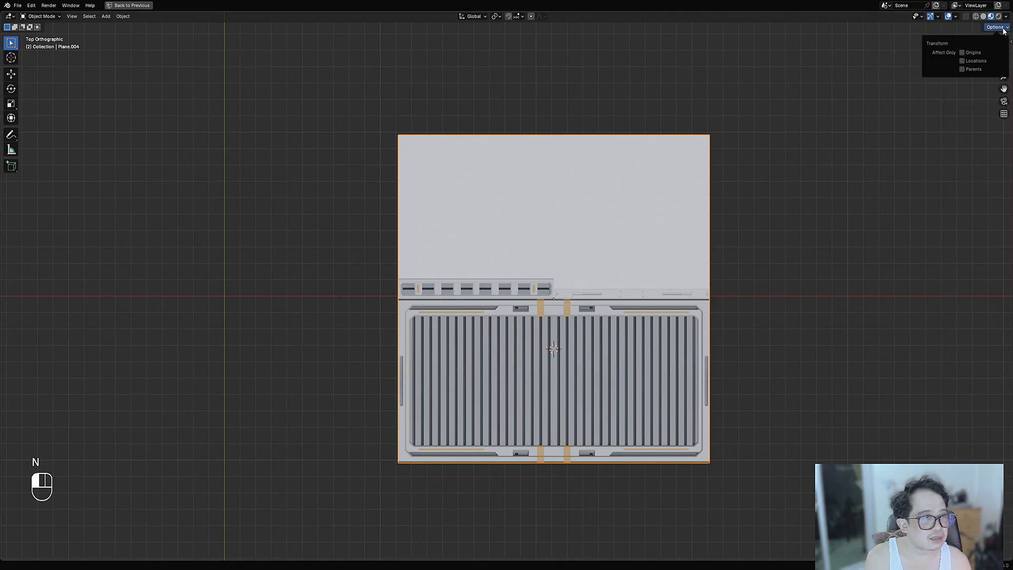
{"action": "key", "text": "Tab"}
{"action": "left_click", "coordinate": [1005, 28]}
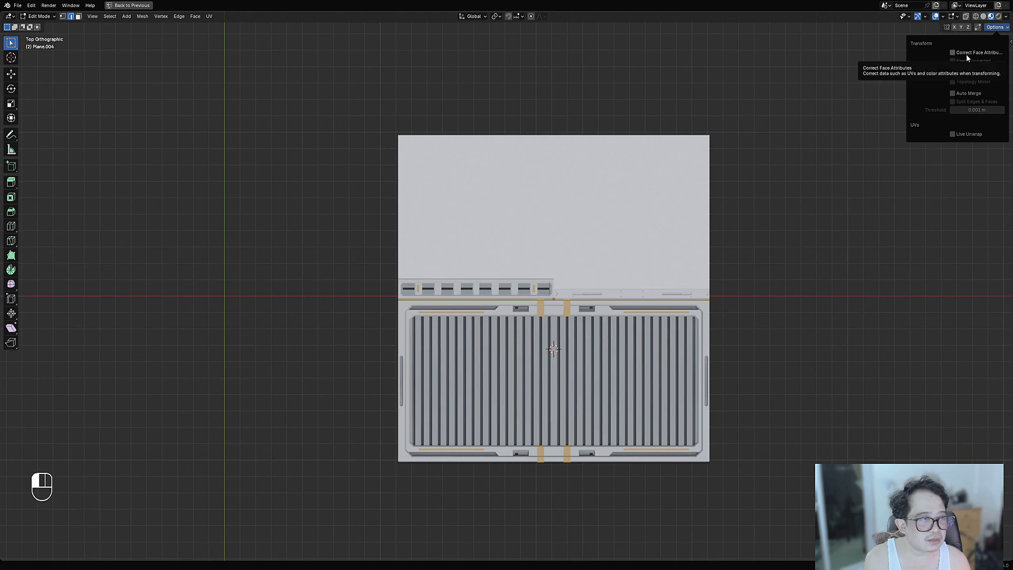
- Nudge the selected seam edge about -0.003 m along the Y axis
{"action": "middle_click_drag", "start_coordinate": [633, 238], "coordinate": [569, 296]}
{"action": "scroll", "coordinate": [562, 293], "scroll_direction": "up", "scroll_amount": 5}
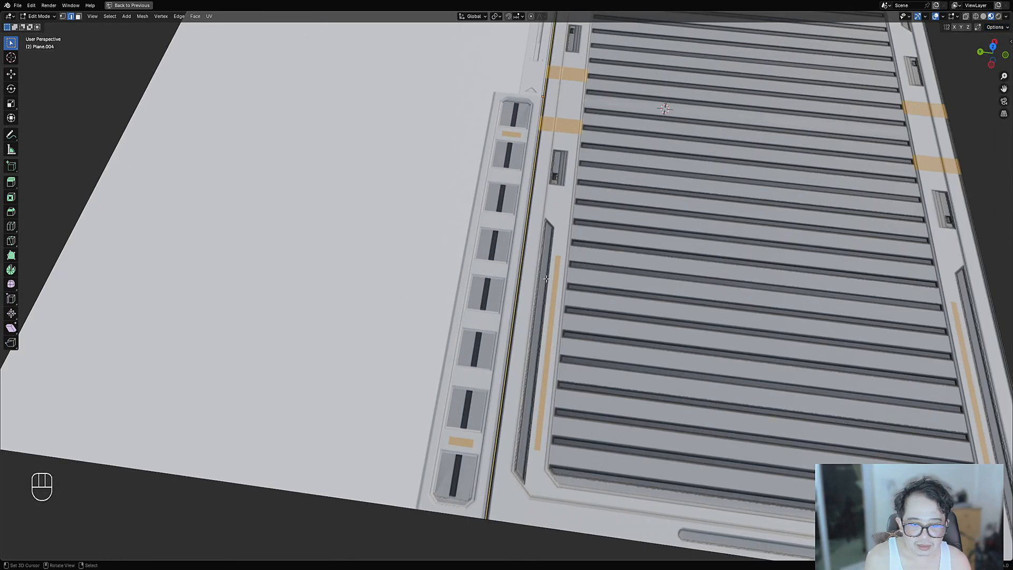
{"action": "key", "text": "g"}
{"action": "key", "text": "y"}
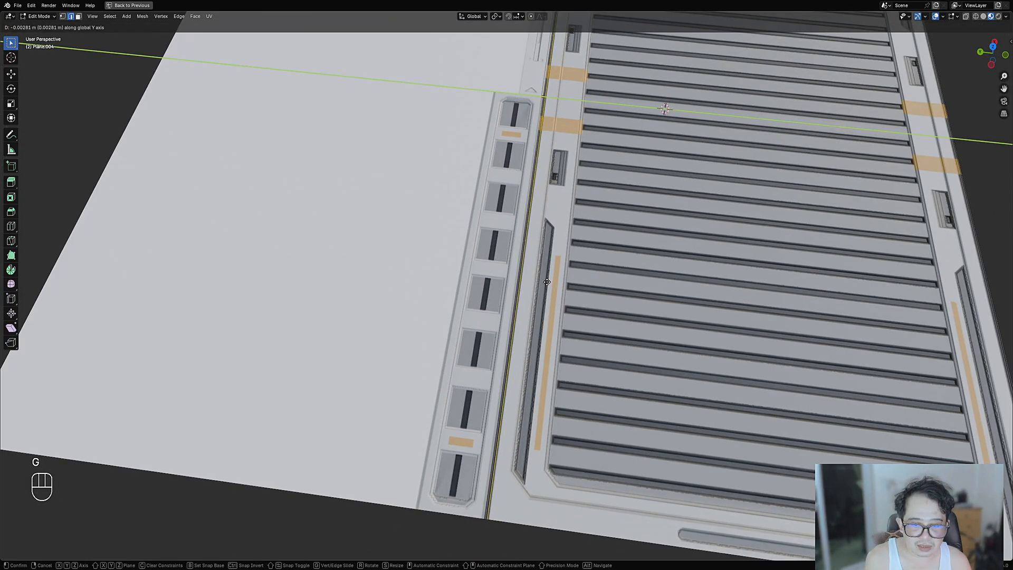
{"action": "left_click", "coordinate": [547, 282]}
{"action": "scroll", "coordinate": [547, 282], "scroll_direction": "down", "scroll_amount": 3}
{"action": "middle_click_drag", "start_coordinate": [547, 282], "coordinate": [519, 309]}
- Add a horizontal edge loop across the upper part of the plane
{"action": "key", "text": "ctrl+r"}
{"action": "left_click", "coordinate": [351, 178]}
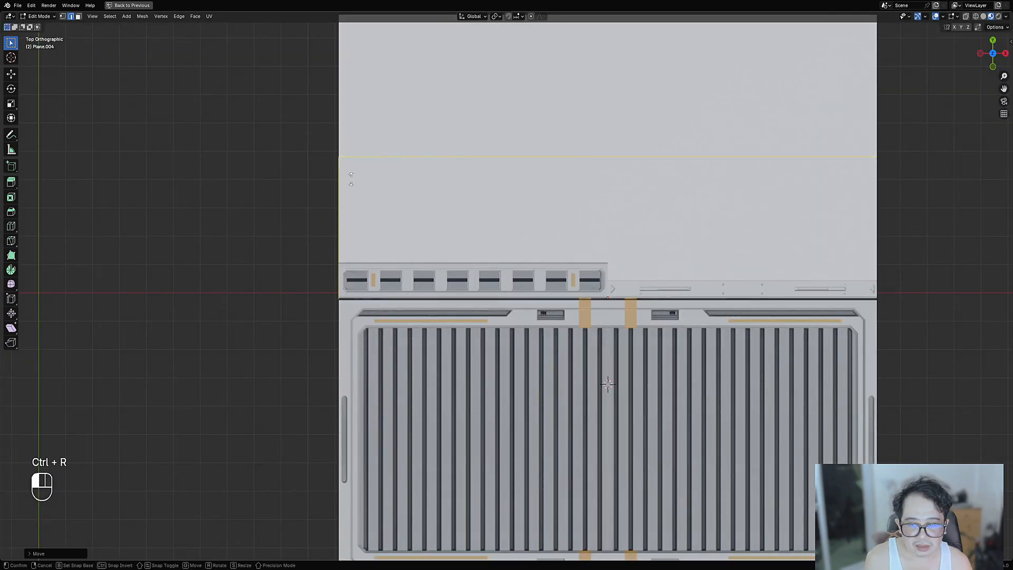
{"action": "left_click", "coordinate": [364, 285]}
{"action": "scroll", "coordinate": [446, 259], "scroll_direction": "up", "scroll_amount": 8}
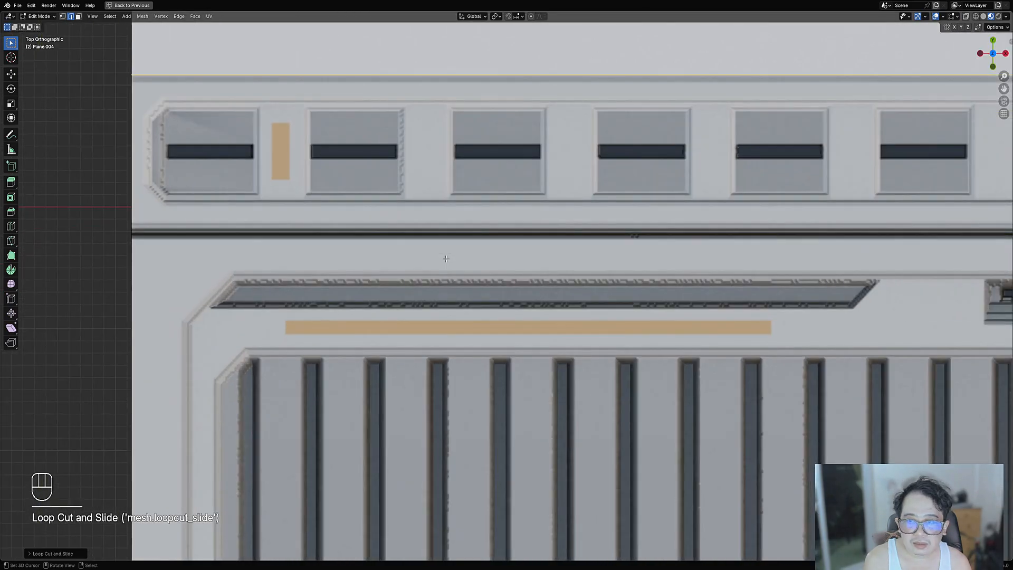
{"action": "scroll", "coordinate": [447, 259], "scroll_direction": "down", "scroll_amount": 8}
{"action": "scroll", "coordinate": [480, 389], "scroll_direction": "up", "scroll_amount": 4}
- Add a vertical loop through the panel centre and a centred horizontal loop across the strip
{"action": "key", "text": "ctrl+r"}
{"action": "left_click", "coordinate": [480, 389]}
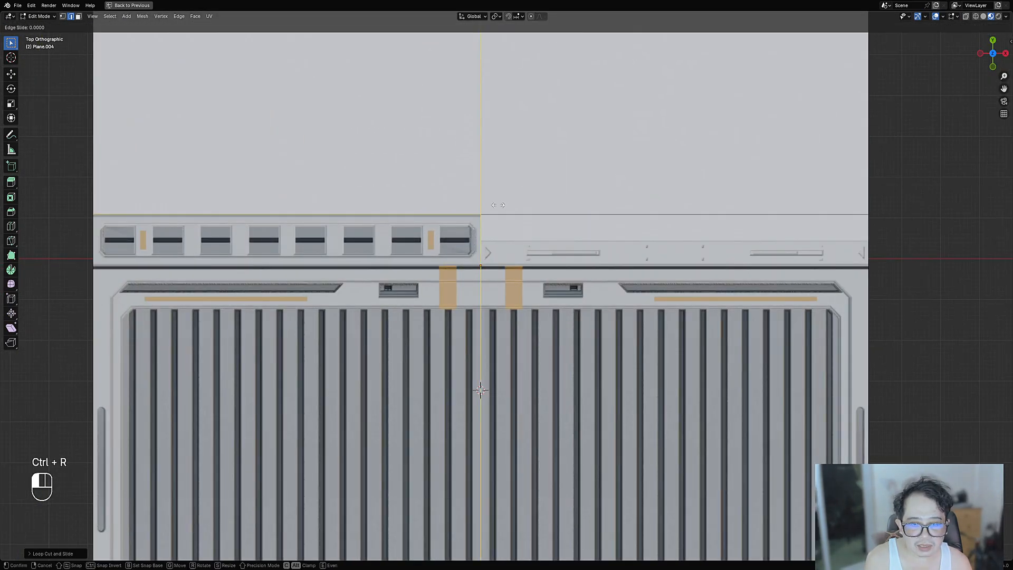
{"action": "left_click", "coordinate": [498, 204]}
{"action": "key", "text": "ctrl+r"}
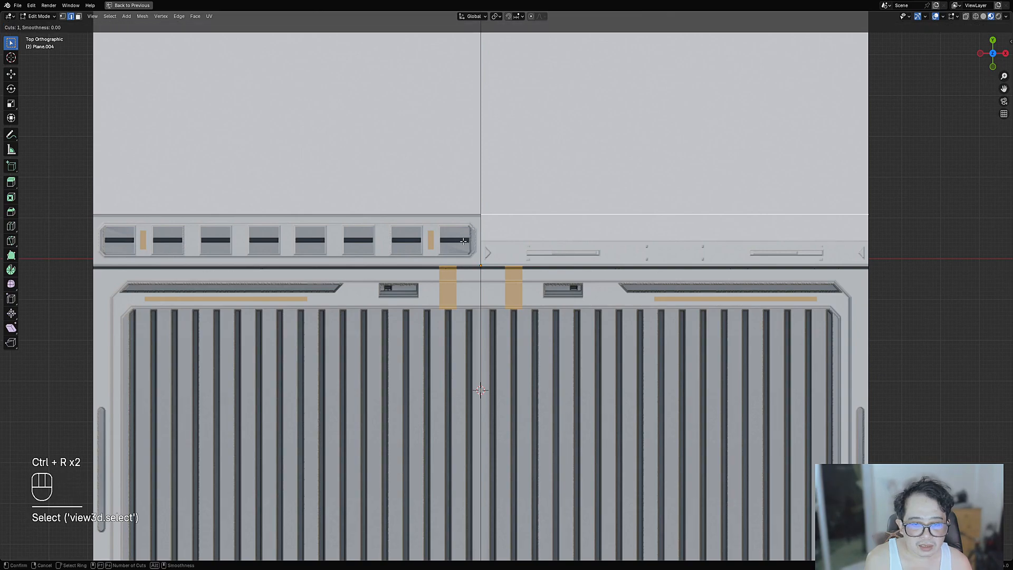
{"action": "left_click", "coordinate": [463, 242]}
{"action": "right_click", "coordinate": [463, 242]}
{"action": "scroll", "coordinate": [467, 245], "scroll_direction": "down", "scroll_amount": 3}
- Select the two left strip faces, trial a duplicate, undo it, and return to Object Mode
{"action": "key", "text": "3"}
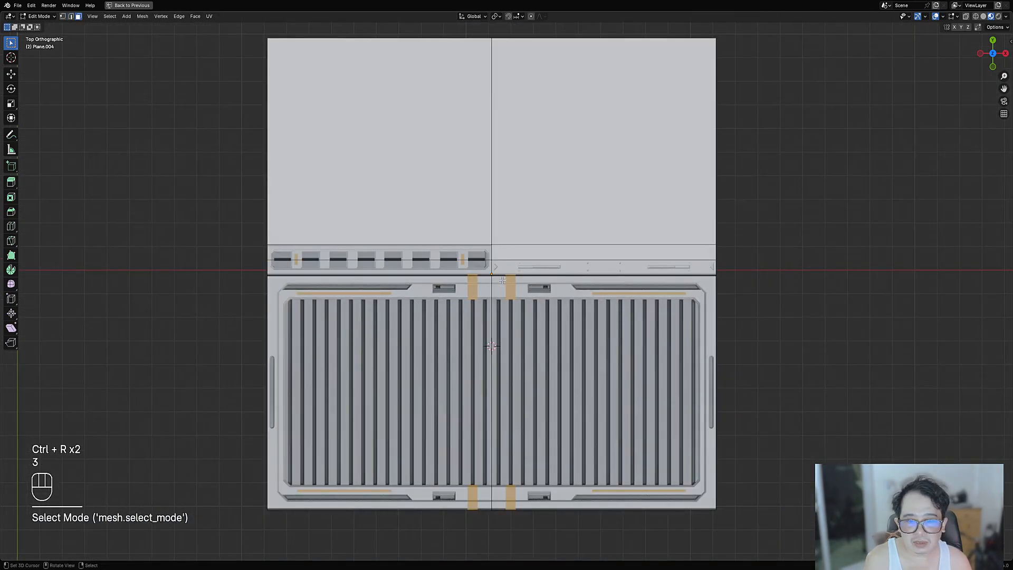
{"action": "right_click", "coordinate": [479, 256]}
{"action": "right_click", "coordinate": [478, 268], "text": "shift"}
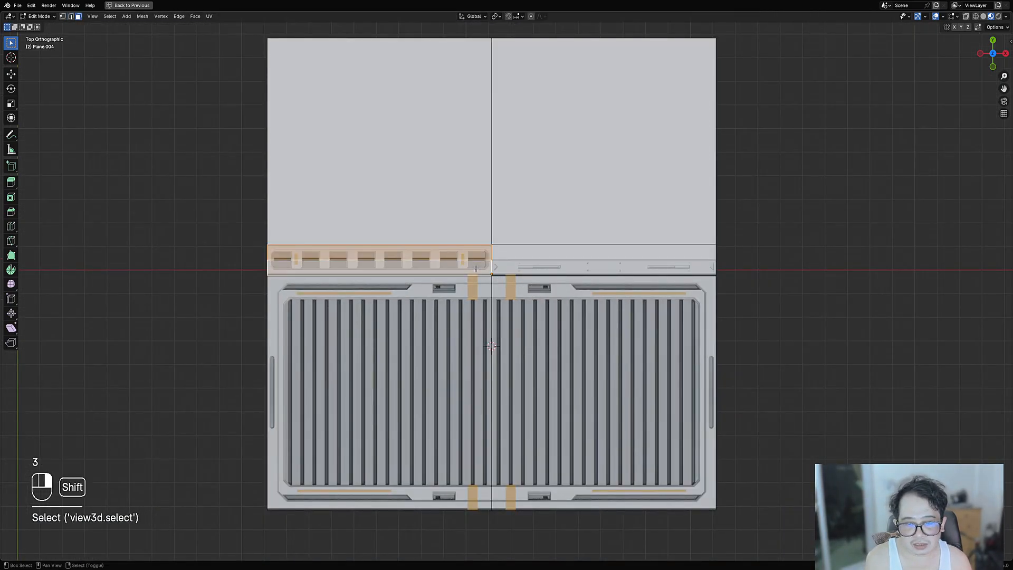
{"action": "middle_click_drag", "start_coordinate": [479, 271], "coordinate": [674, 274], "text": "shift"}
{"action": "key", "text": "shift+d"}
{"action": "right_click", "coordinate": [394, 282]}
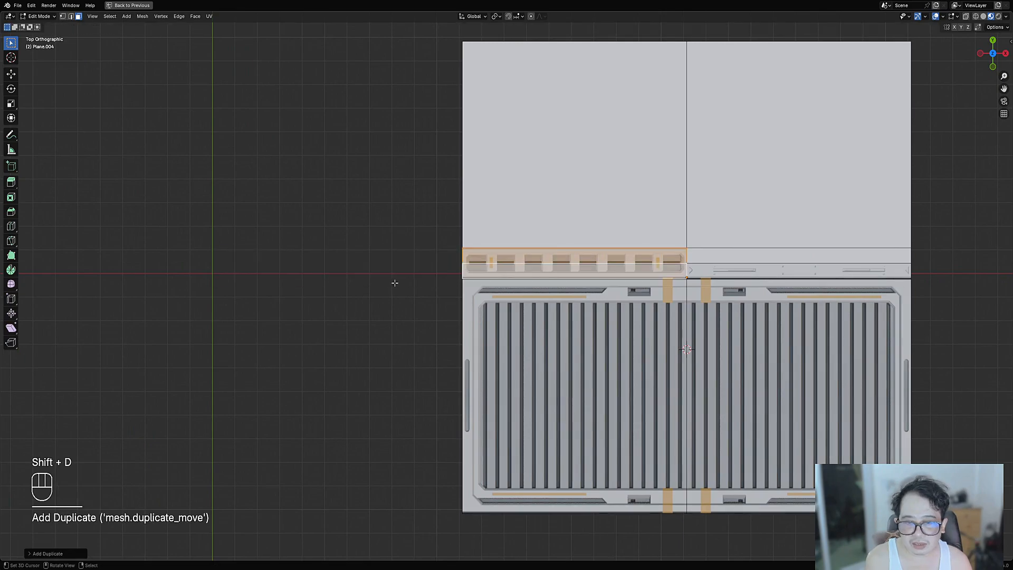
{"action": "key", "text": "ctrl+z"}
{"action": "key", "text": "Tab"}
{"action": "scroll", "coordinate": [607, 295], "scroll_direction": "down", "scroll_amount": 5}
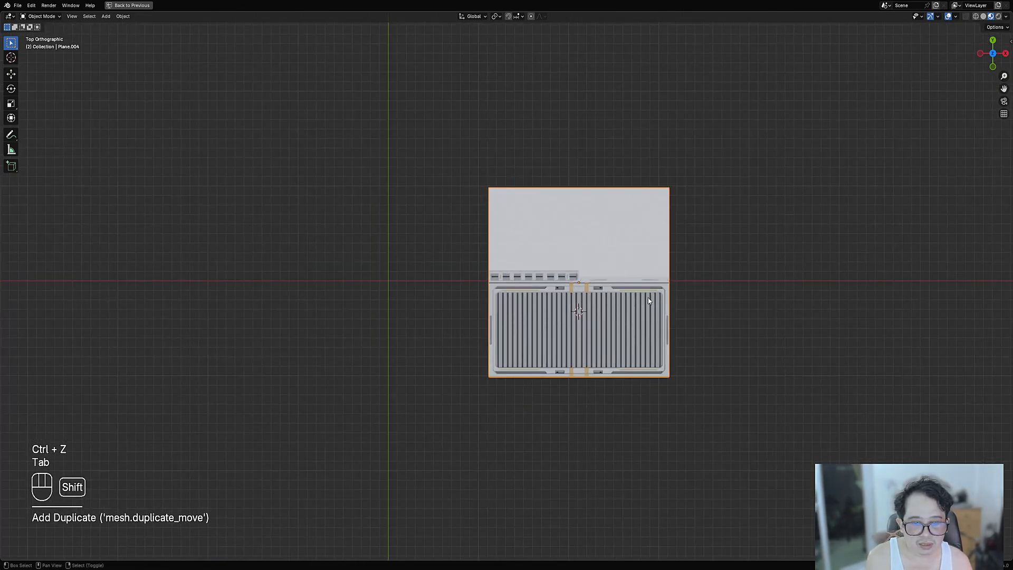
{"action": "key", "text": "shift+d"}
{"action": "left_click", "coordinate": [353, 280]}
{"action": "key", "text": "Tab"}
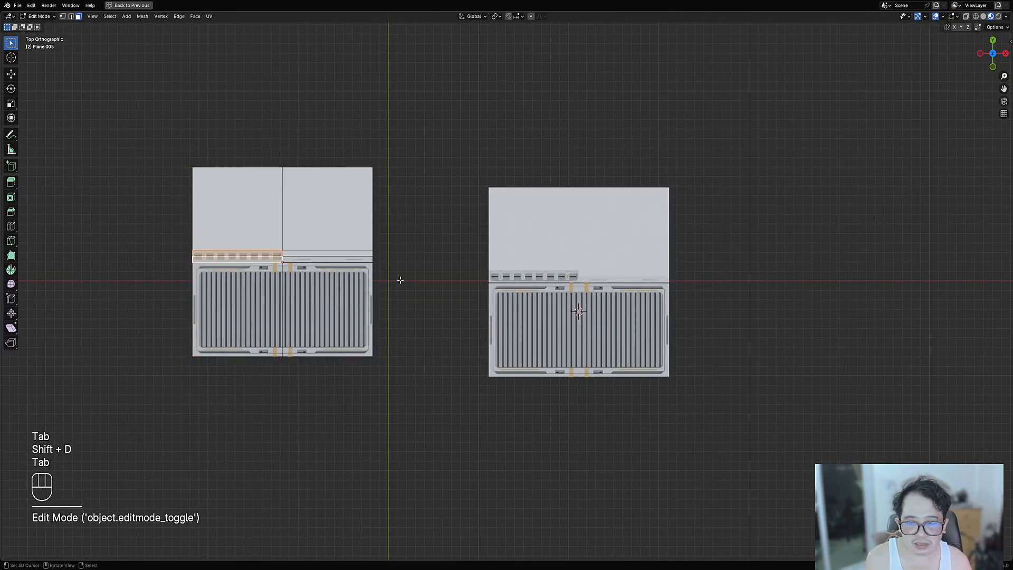
{"action": "scroll", "coordinate": [402, 280], "scroll_direction": "up", "scroll_amount": 4}
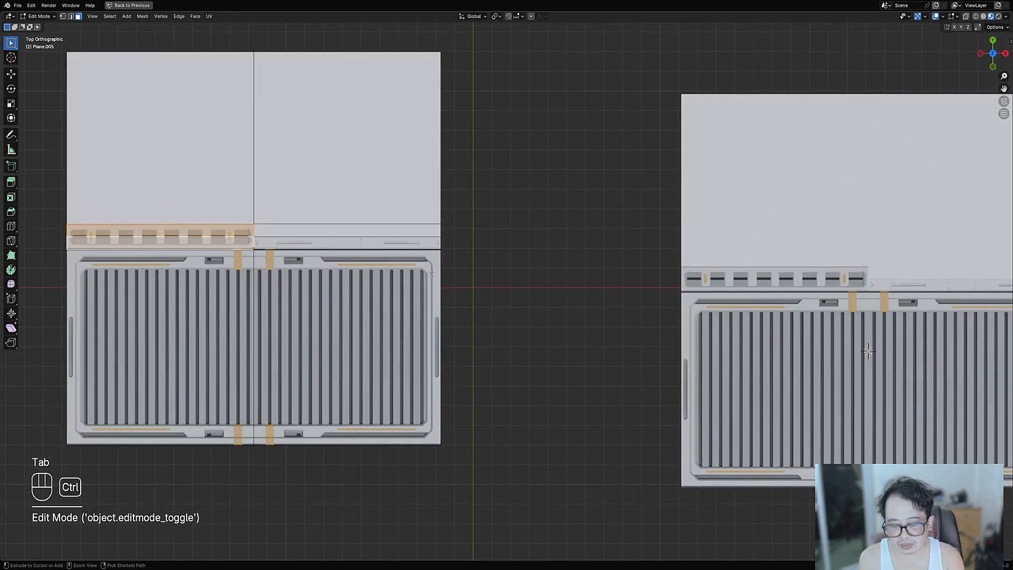
{"action": "key", "text": "ctrl+i"}
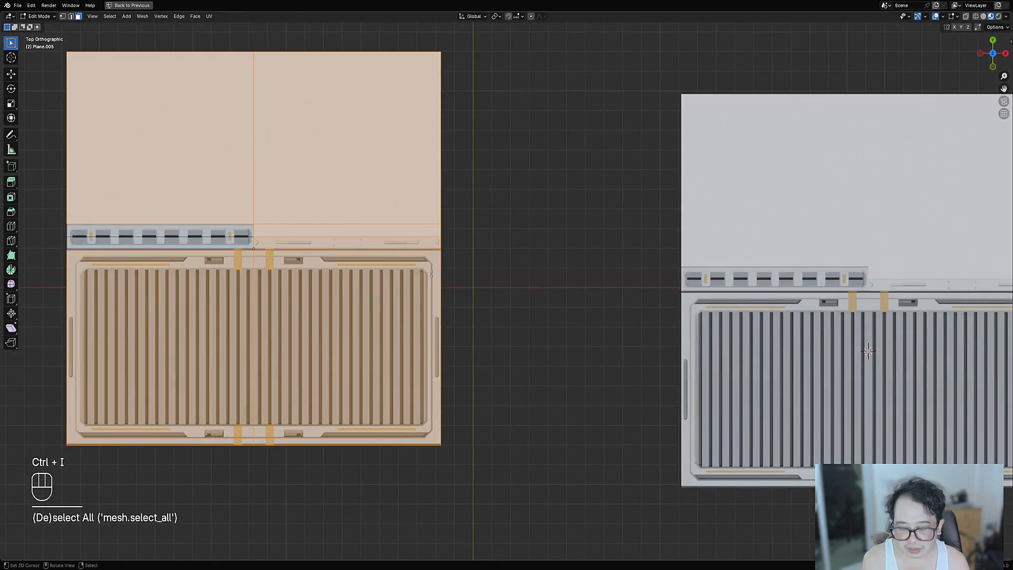
{"action": "key", "text": "x"}
{"action": "left_click", "coordinate": [430, 274]}
{"action": "key", "text": "Tab"}
{"action": "scroll", "coordinate": [339, 283], "scroll_direction": "down", "scroll_amount": 3}
{"action": "key", "text": "shift+d"}
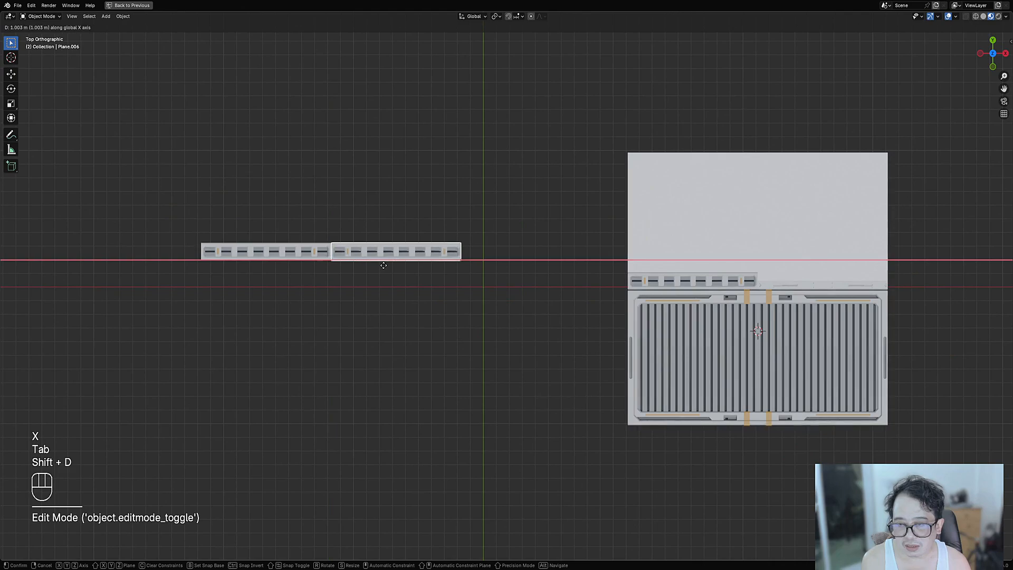
{"action": "key", "text": "shift+r"}
{"action": "mouse_move", "coordinate": [474, 274]}
{"action": "middle_mouse_down"}
{"action": "mouse_move", "coordinate": [421, 311]}
{"action": "mouse_move", "coordinate": [470, 285]}
{"action": "middle_mouse_up"}
{"action": "middle_click_drag", "start_coordinate": [482, 326], "coordinate": [570, 225], "text": "shift"}
{"action": "key", "text": "alt+a"}
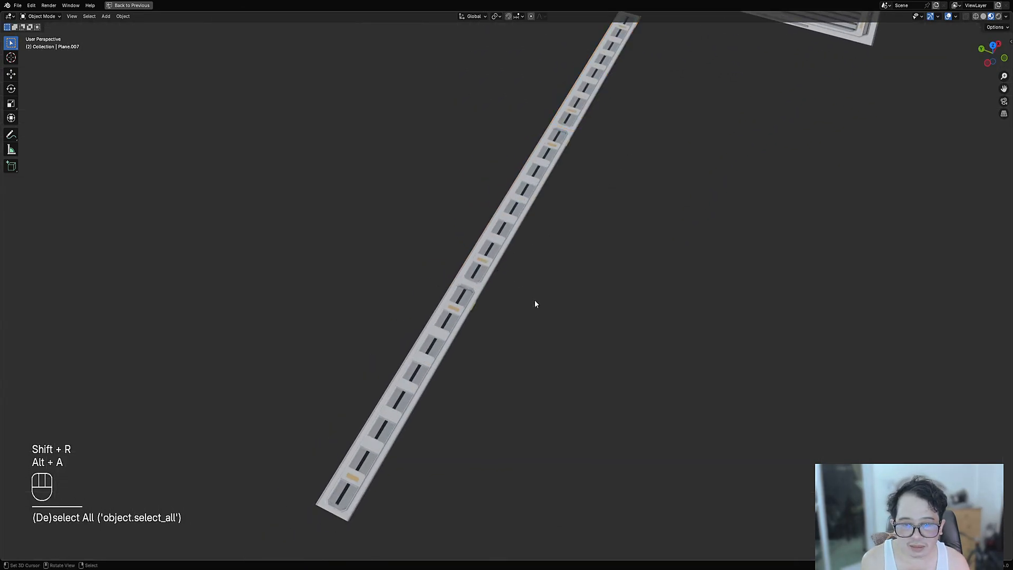
{"action": "middle_click_drag", "start_coordinate": [534, 299], "coordinate": [483, 303]}
{"action": "scroll", "coordinate": [393, 226], "scroll_direction": "up", "scroll_amount": 7}
{"action": "scroll", "coordinate": [348, 219], "scroll_direction": "down", "scroll_amount": 7}
{"action": "middle_click_drag", "start_coordinate": [539, 164], "coordinate": [508, 336], "text": "shift"}
{"action": "right_click", "coordinate": [612, 211]}
{"action": "right_click", "coordinate": [559, 229], "text": "shift"}
{"action": "right_click", "coordinate": [389, 310], "text": "shift"}
{"action": "key", "text": "x"}
{"action": "right_click", "coordinate": [701, 310]}
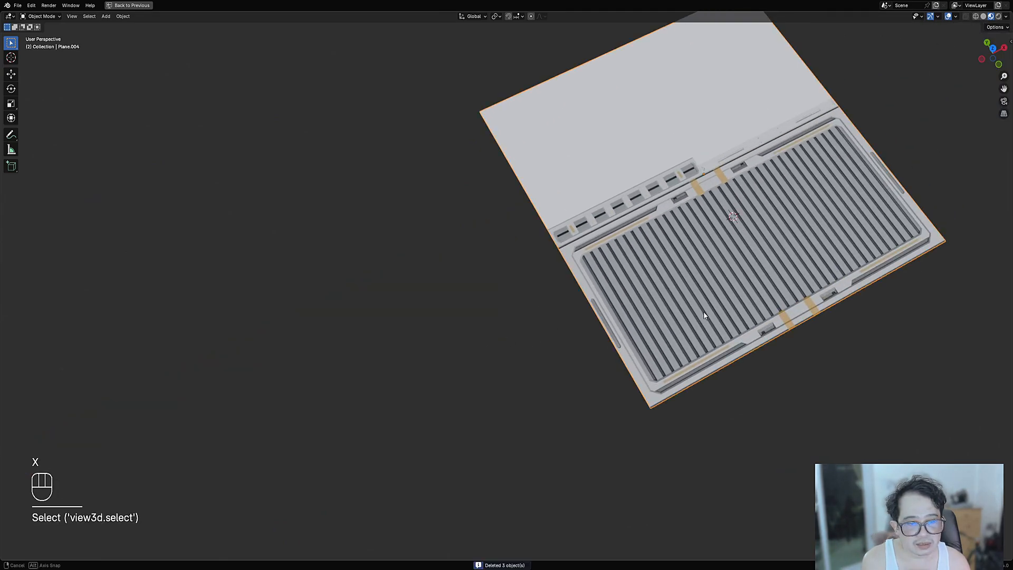
{"action": "middle_click_drag", "start_coordinate": [701, 310], "coordinate": [514, 213], "text": "alt"}
- Trial-duplicate the two lower grate faces, undo it, and return to Object Mode
{"action": "scroll", "coordinate": [507, 214], "scroll_direction": "up", "scroll_amount": 1}
{"action": "key", "text": "Tab"}
{"action": "right_click", "coordinate": [482, 217]}
{"action": "right_click", "coordinate": [572, 217], "text": "shift"}
{"action": "scroll", "coordinate": [572, 222], "scroll_direction": "down", "scroll_amount": 6}
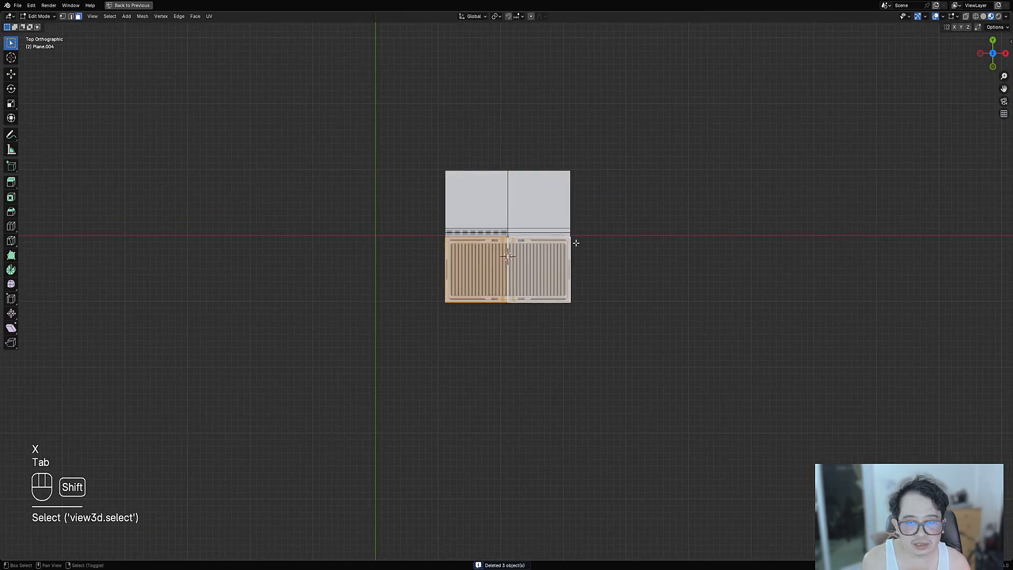
{"action": "key", "text": "shift+d"}
{"action": "right_click", "coordinate": [403, 244]}
{"action": "key", "text": "ctrl+z"}
{"action": "key", "text": "Tab"}
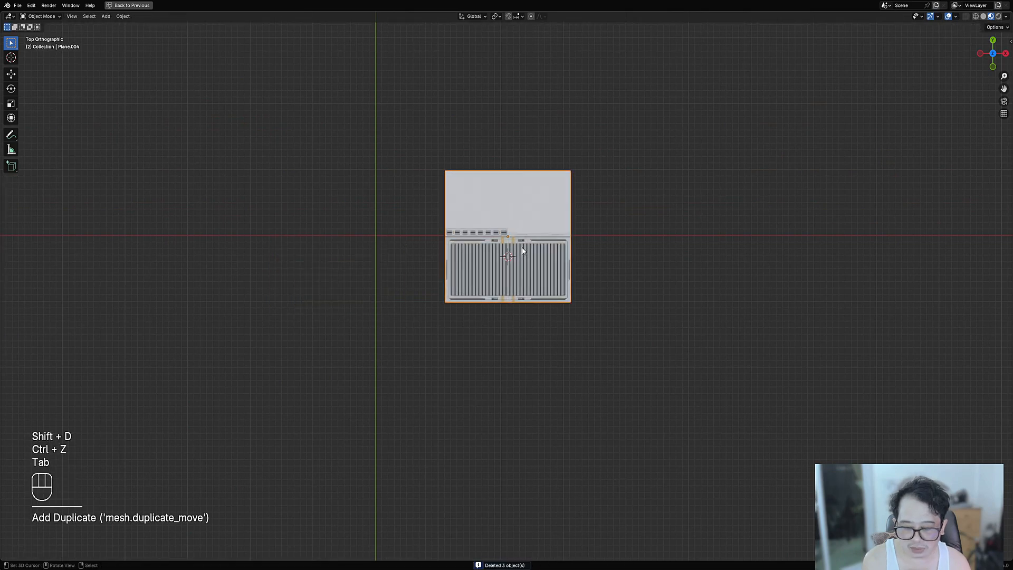
- Duplicate the panel to the left and select the copy's upper faces in Edit Mode
{"action": "key", "text": "shift+d"}
{"action": "left_click", "coordinate": [346, 263]}
{"action": "key", "text": "Tab"}
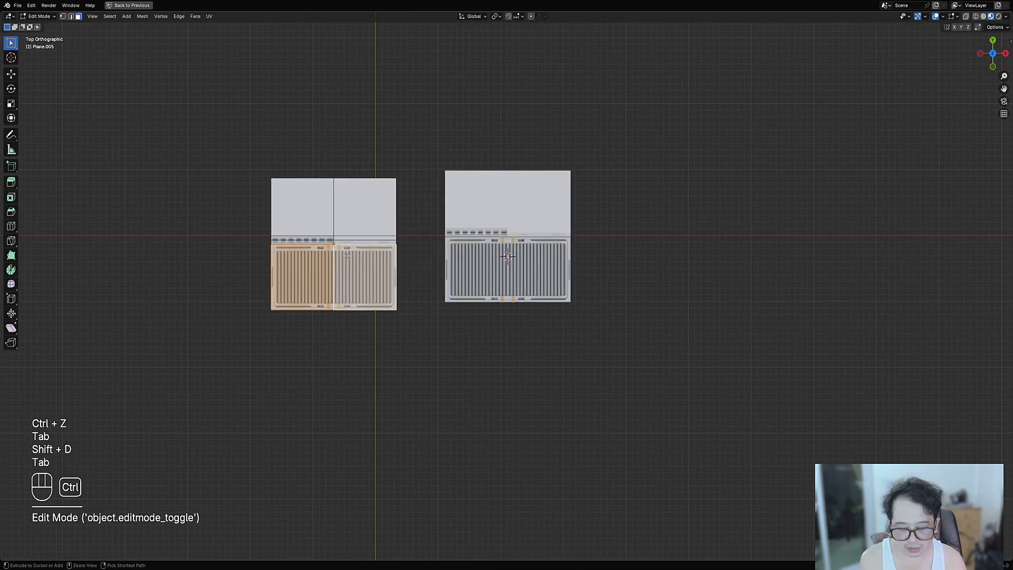
{"action": "key", "text": "ctrl+i"}
{"action": "key", "text": "ctrl+o"}
{"action": "key", "text": "Escape"}
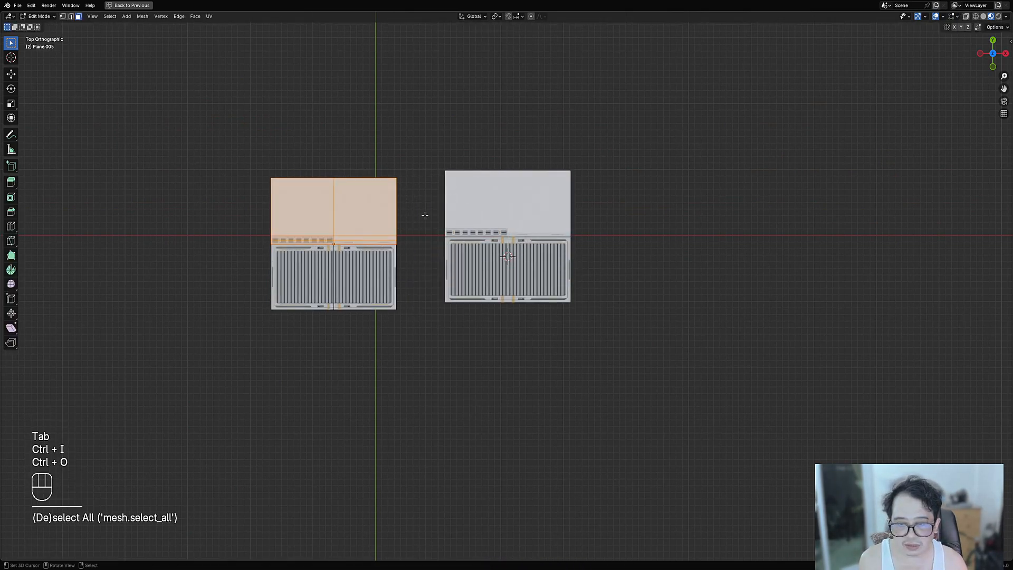
- Switch to Rendered shading and delete the copy's upper faces, leaving only the grates
{"action": "key", "text": "z"}
{"action": "left_click", "coordinate": [480, 180]}
{"action": "scroll", "coordinate": [464, 224], "scroll_direction": "up", "scroll_amount": 4}
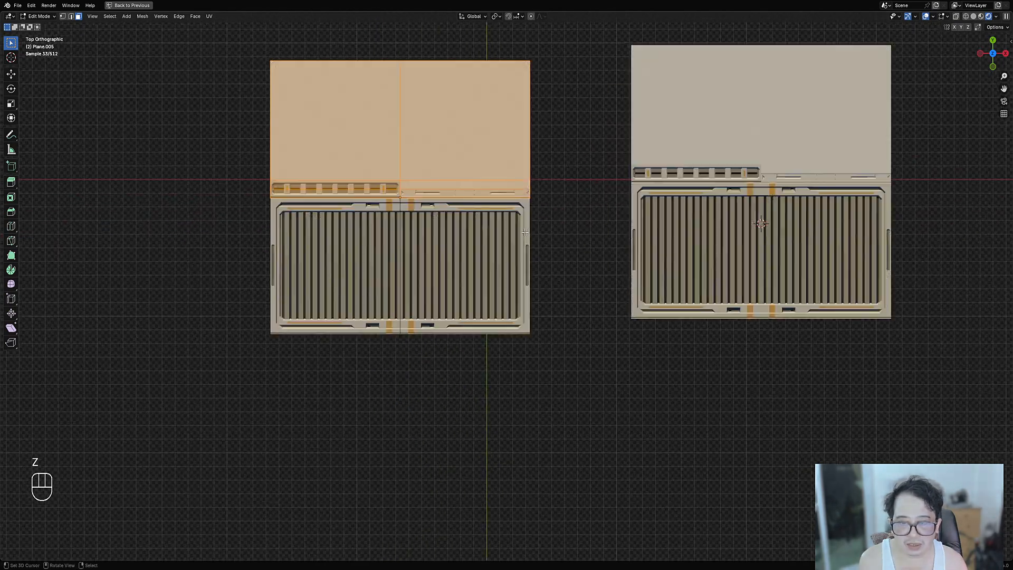
{"action": "key", "text": "x"}
{"action": "left_click", "coordinate": [517, 248]}
{"action": "key", "text": "Tab"}
- Duplicate the grate-only copy along X beside the other grate panel
{"action": "right_click", "coordinate": [486, 258]}
{"action": "middle_click_drag", "start_coordinate": [486, 258], "coordinate": [571, 248], "text": "shift"}
{"action": "key", "text": "shift+d"}
{"action": "key", "text": "x"}
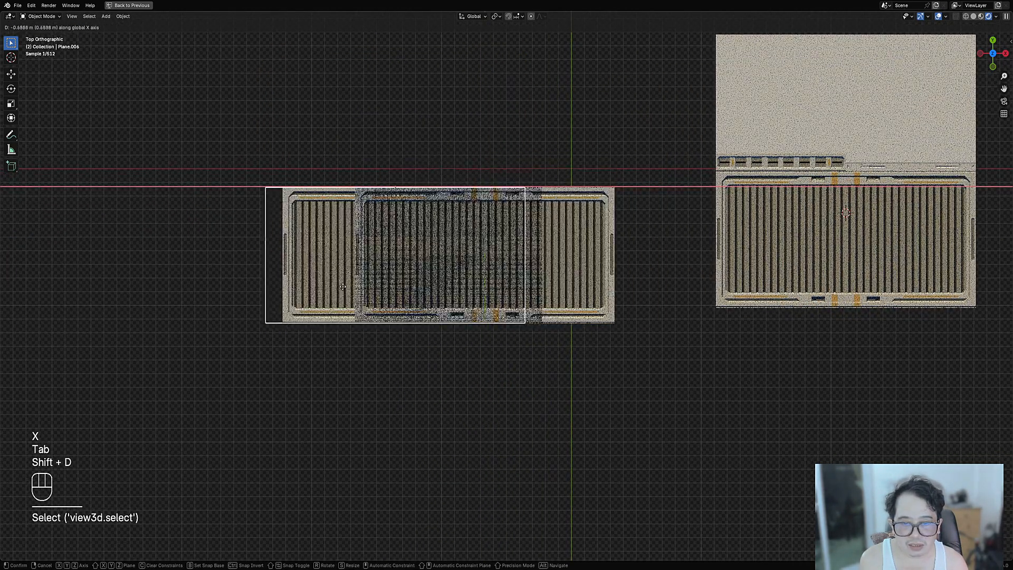
{"action": "left_click", "coordinate": [189, 294]}
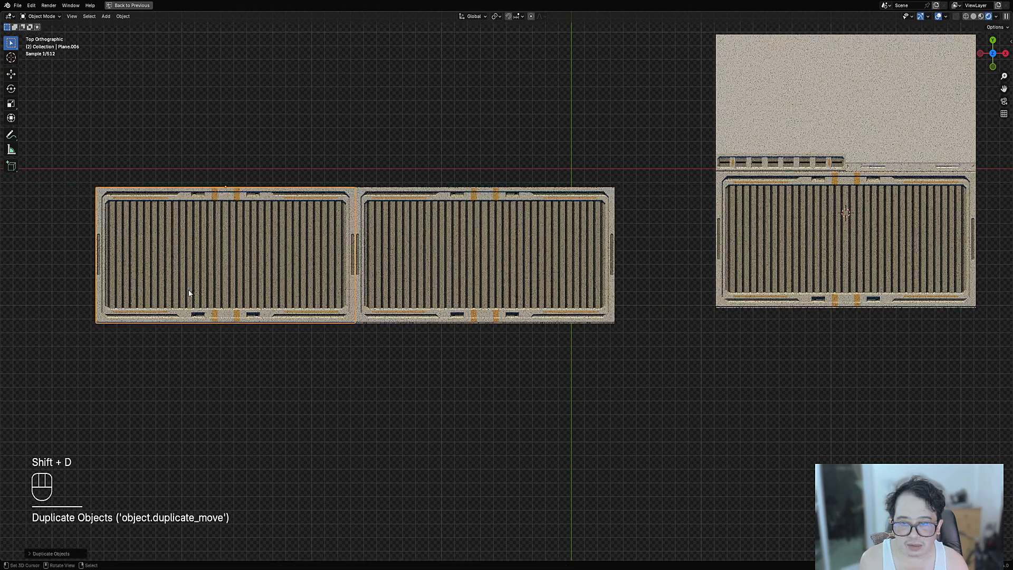
{"action": "middle_click_drag", "start_coordinate": [476, 310], "coordinate": [316, 338]}
{"action": "middle_click_drag", "start_coordinate": [425, 326], "coordinate": [371, 274], "text": "shift"}
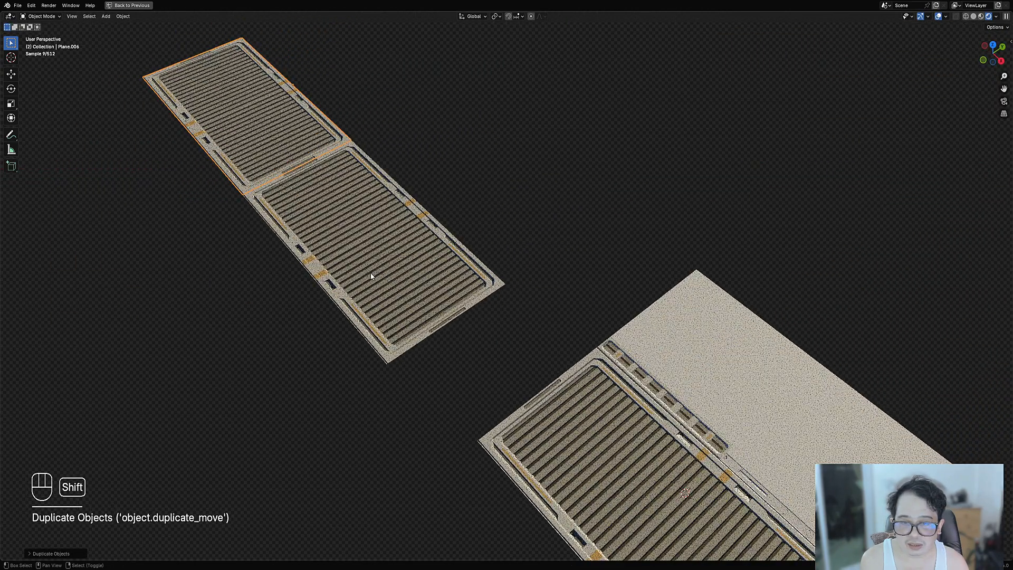
- Delete both grate-only copies and frame the original panel from above
{"action": "left_click", "coordinate": [294, 178], "text": "shift"}
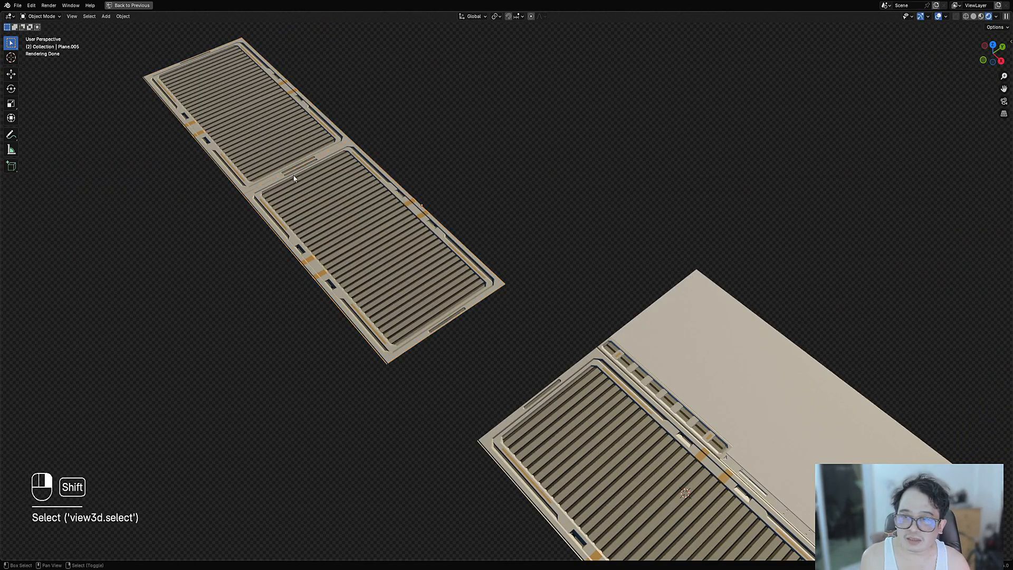
{"action": "right_click", "coordinate": [337, 190]}
{"action": "right_click", "coordinate": [271, 152], "text": "shift"}
{"action": "key", "text": "x"}
{"action": "scroll", "coordinate": [522, 290], "scroll_direction": "down", "scroll_amount": 2}
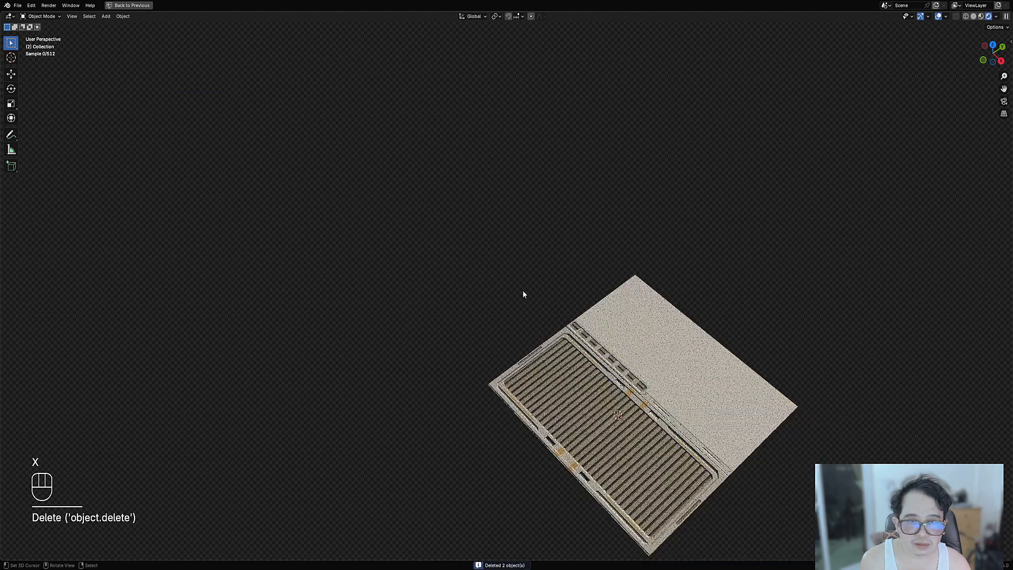
{"action": "middle_click_drag", "start_coordinate": [522, 290], "coordinate": [613, 353], "text": "alt"}
{"action": "middle_click_drag", "start_coordinate": [926, 285], "coordinate": [665, 251], "text": "shift"}
{"action": "scroll", "coordinate": [498, 267], "scroll_direction": "up", "scroll_amount": 3}
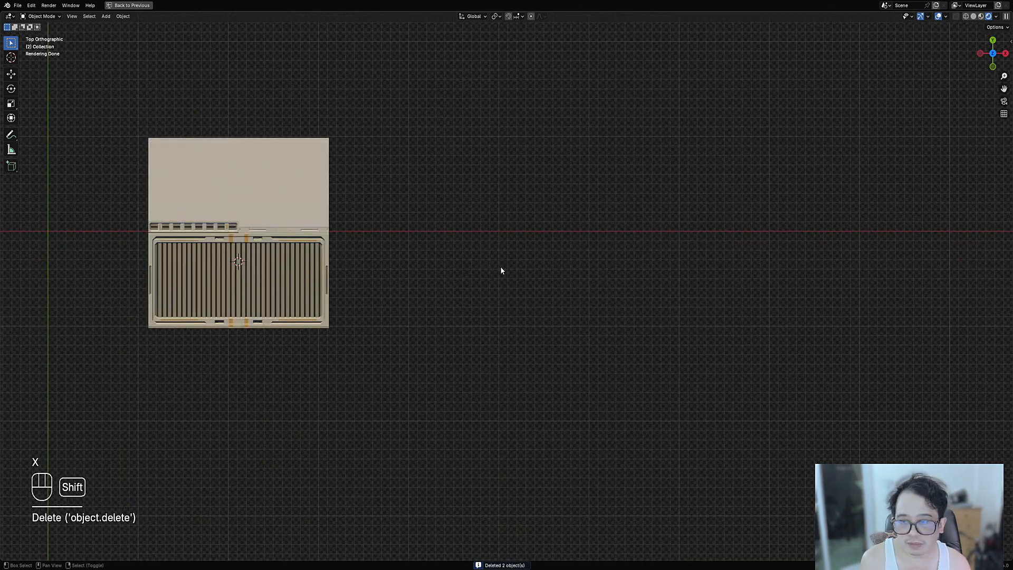
- Add a new plane and place it to the right of the textured panel
{"action": "key", "text": "shift+a"}
{"action": "mouse_move", "coordinate": [422, 246]}
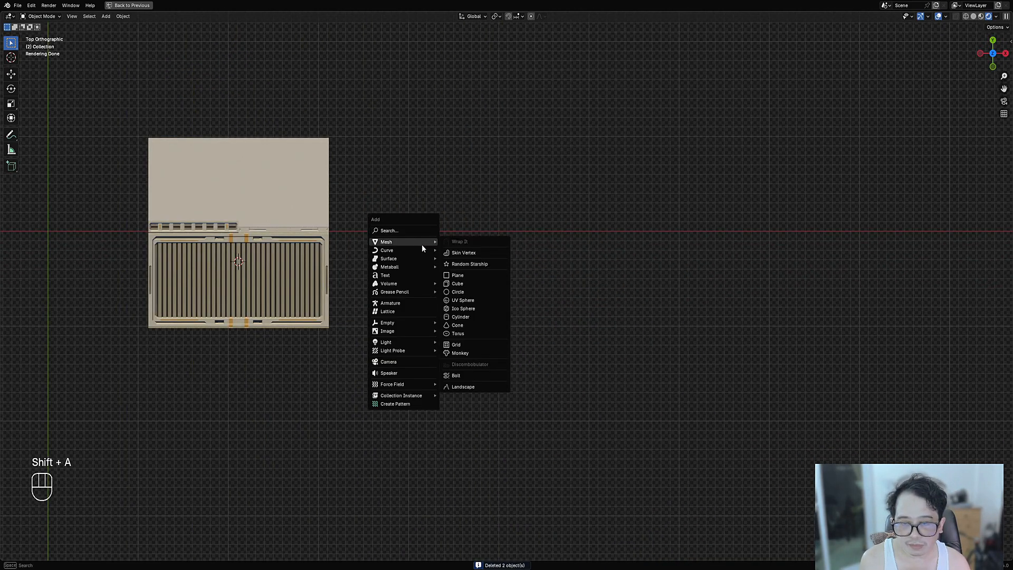
{"action": "left_click", "coordinate": [457, 275]}
{"action": "scroll", "coordinate": [301, 208], "scroll_direction": "up", "scroll_amount": 1}
{"action": "key", "text": "f"}
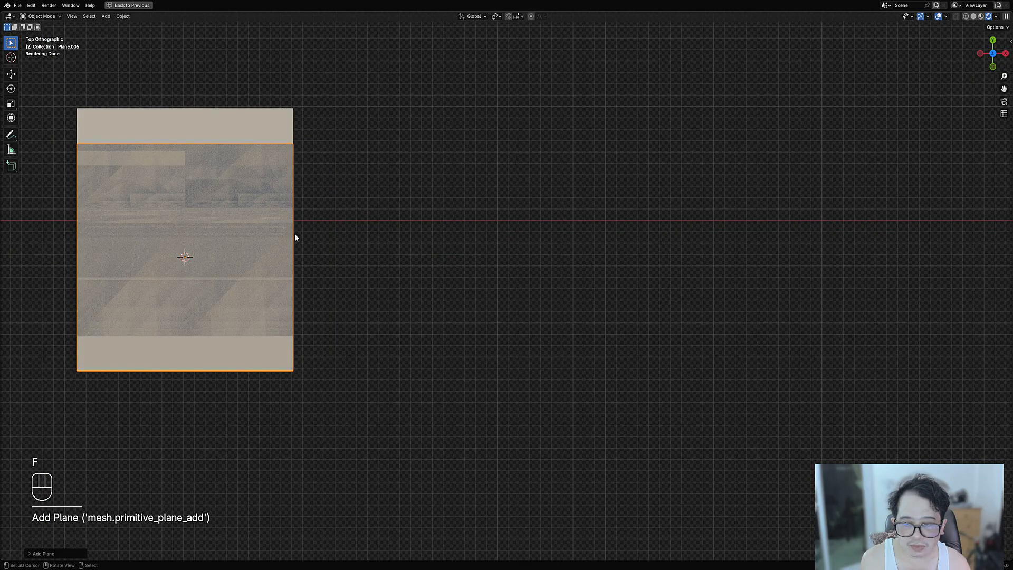
{"action": "key", "text": "g"}
{"action": "left_click", "coordinate": [532, 276]}
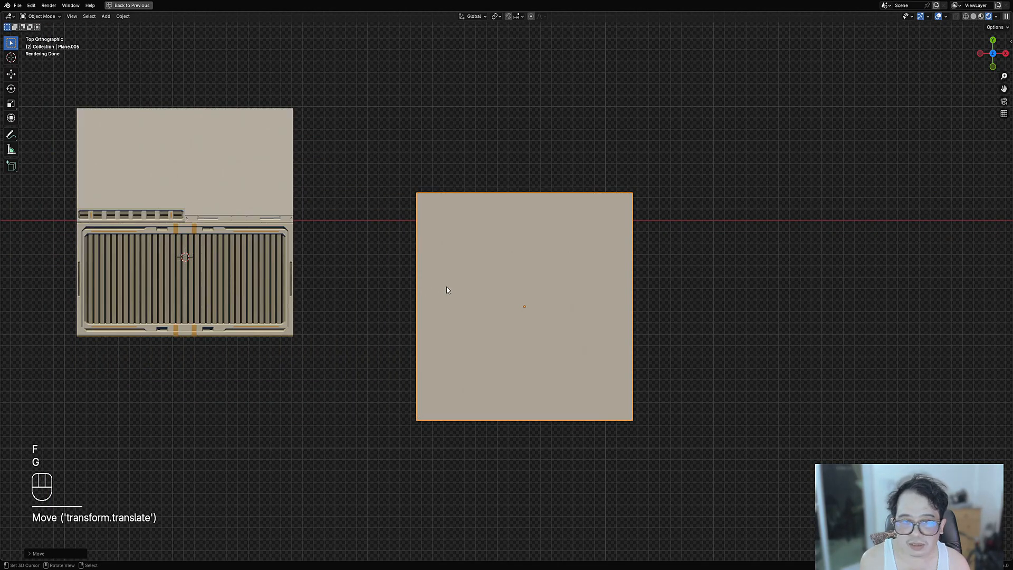
- Loop-cut the plane across its middle and delete the upper half face
{"action": "key", "text": "Tab"}
{"action": "key", "text": "ctrl+r"}
{"action": "left_click", "coordinate": [437, 356]}
{"action": "right_click", "coordinate": [438, 356]}
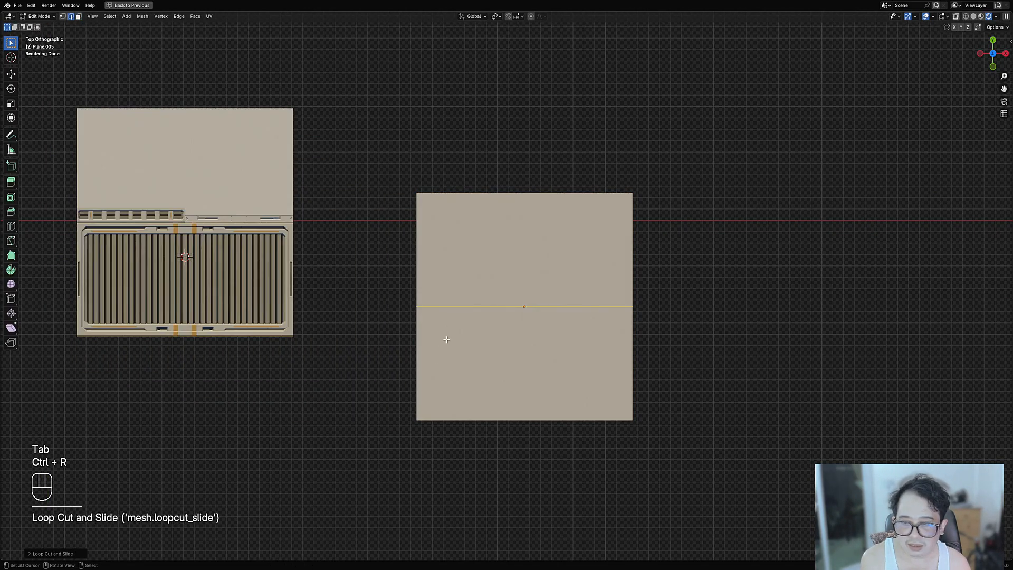
{"action": "key", "text": "3"}
{"action": "left_click", "coordinate": [478, 261]}
{"action": "key", "text": "x"}
{"action": "left_click", "coordinate": [477, 262]}
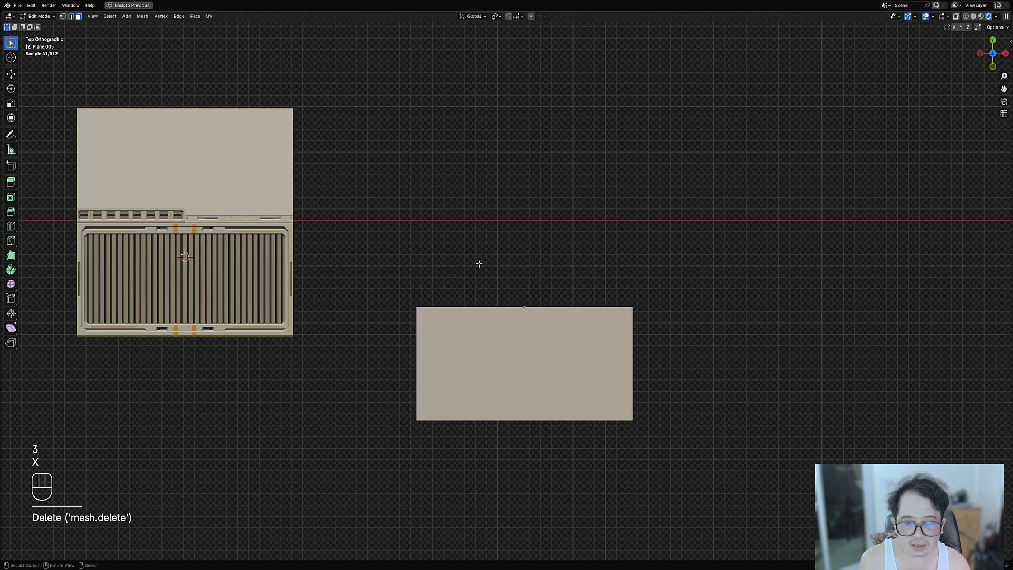
- Set the half plane's origin to its geometry
{"action": "middle_click_drag", "start_coordinate": [548, 359], "coordinate": [534, 312], "text": "shift"}
{"action": "scroll", "coordinate": [533, 312], "scroll_direction": "up", "scroll_amount": 2}
{"action": "key", "text": "Tab"}
{"action": "key", "text": "w"}
{"action": "mouse_move", "coordinate": [523, 297]}
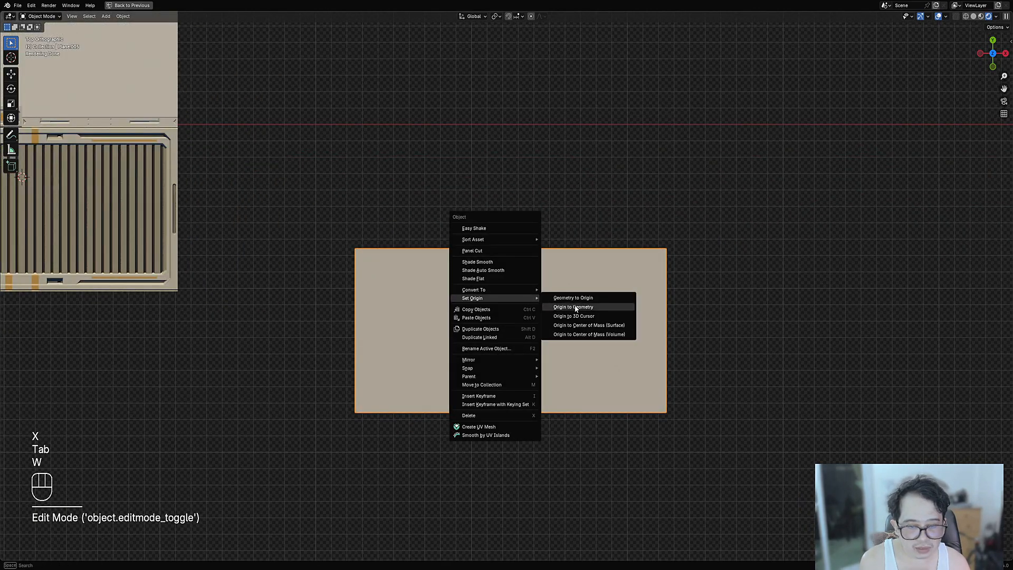
{"action": "left_click", "coordinate": [553, 307]}
- Return to solid shading and select the plane's upper edge in Edit Mode
{"action": "key", "text": "z"}
{"action": "left_click", "coordinate": [502, 316]}
{"action": "key", "text": "Tab"}
{"action": "mouse_move", "coordinate": [502, 317]}
{"action": "middle_mouse_down"}
{"action": "mouse_move", "coordinate": [490, 280]}
{"action": "mouse_move", "coordinate": [523, 261]}
{"action": "mouse_move", "coordinate": [350, 247]}
{"action": "middle_mouse_up"}
{"action": "key", "text": "2"}
{"action": "left_click", "coordinate": [491, 279]}
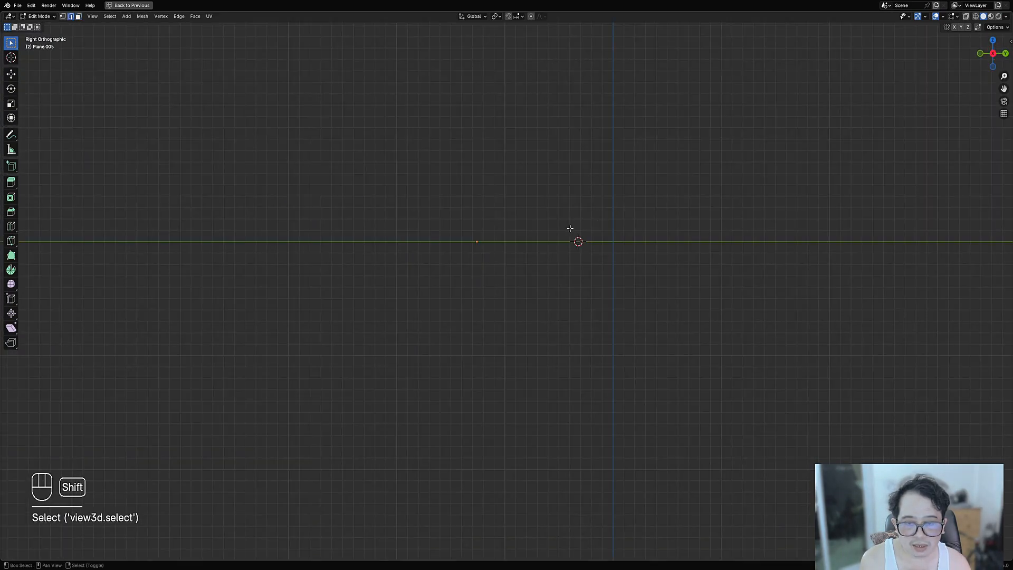
- Tilt the selected edge, then extrude an angled strip and a straight-up lip from it
{"action": "middle_click_drag", "start_coordinate": [570, 229], "coordinate": [552, 265], "text": "shift"}
{"action": "key", "text": "shift+z"}
{"action": "scroll", "coordinate": [511, 275], "scroll_direction": "up", "scroll_amount": 4}
{"action": "key", "text": "r"}
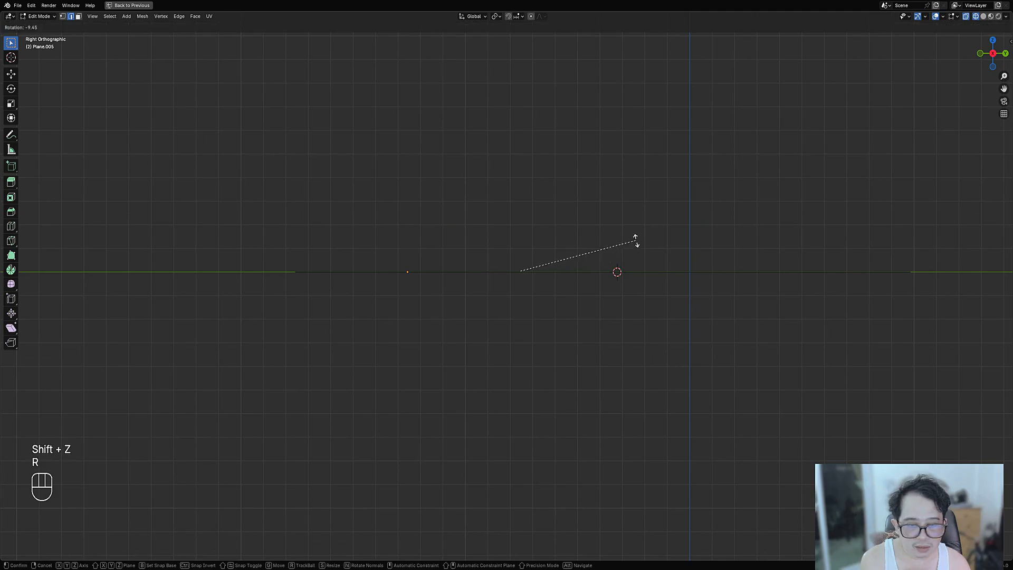
{"action": "left_click", "coordinate": [630, 224]}
{"action": "key", "text": "e"}
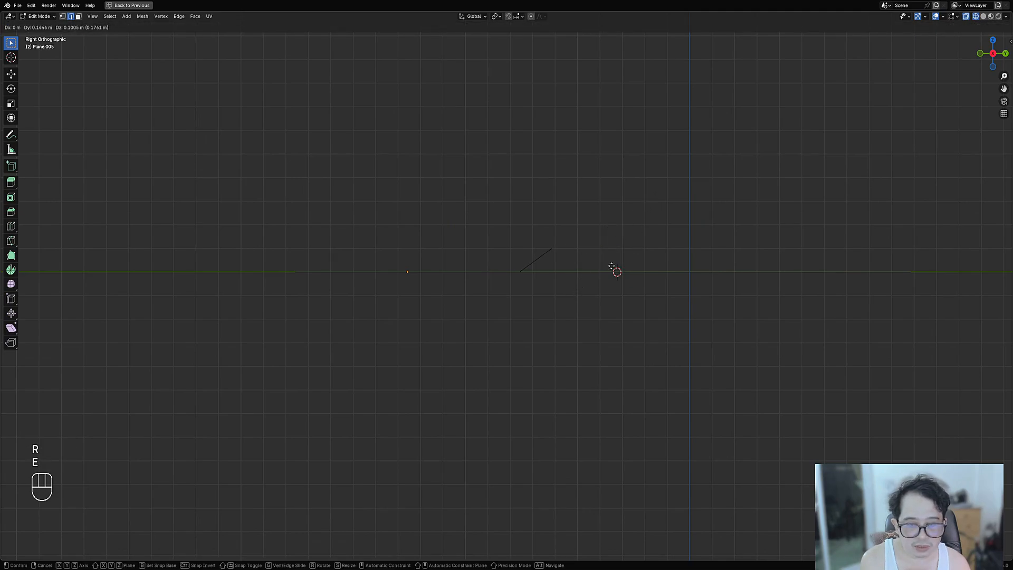
{"action": "left_click", "coordinate": [609, 262]}
{"action": "mouse_move", "coordinate": [591, 249]}
{"action": "middle_mouse_down", "text": "shift"}
{"action": "mouse_move", "coordinate": [521, 324]}
{"action": "mouse_move", "coordinate": [543, 305]}
{"action": "mouse_move", "coordinate": [523, 277]}
{"action": "middle_mouse_up", "text": "shift"}
{"action": "key", "text": "e"}
{"action": "key", "text": "z"}
{"action": "left_click", "coordinate": [516, 309]}
- Back in solid shading, raise the selected lip vertically along Z
{"action": "key", "text": "shift+z"}
{"action": "scroll", "coordinate": [522, 277], "scroll_direction": "up", "scroll_amount": 3}
{"action": "key", "text": "g"}
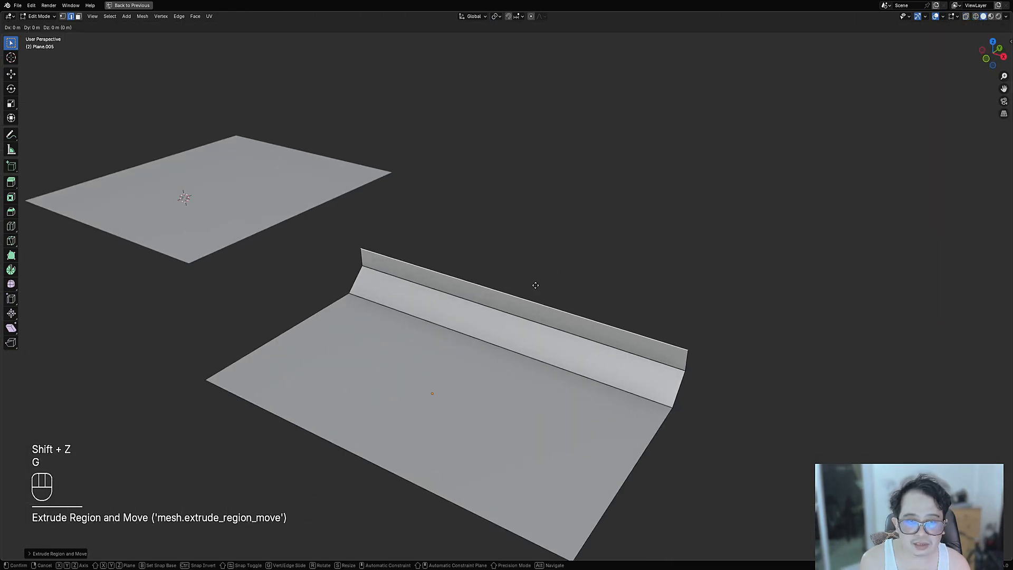
{"action": "key", "text": "z"}
{"action": "left_click", "coordinate": [534, 291]}
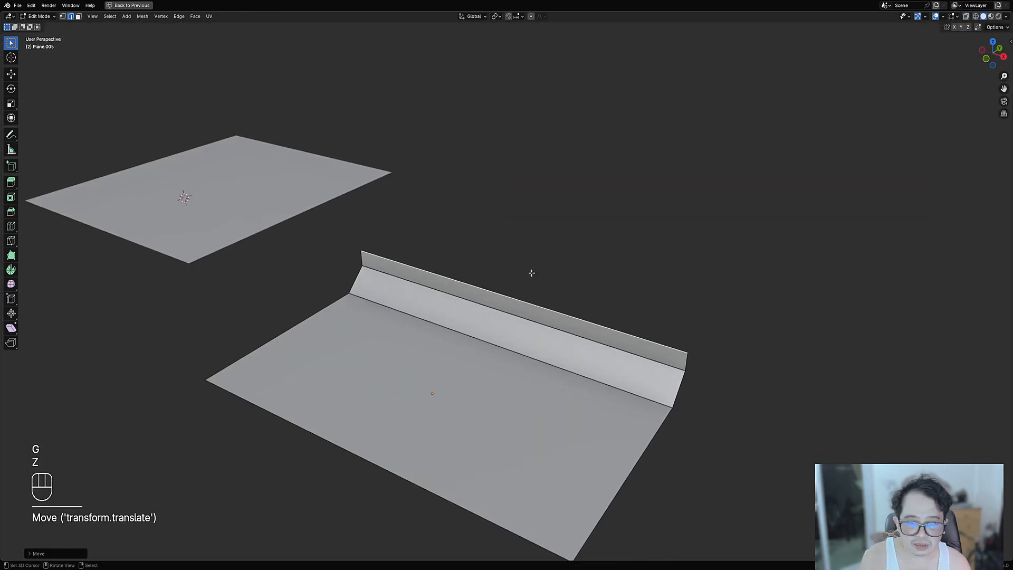
{"action": "scroll", "coordinate": [529, 278], "scroll_direction": "down", "scroll_amount": 3}
{"action": "middle_click_drag", "start_coordinate": [521, 280], "coordinate": [505, 302]}
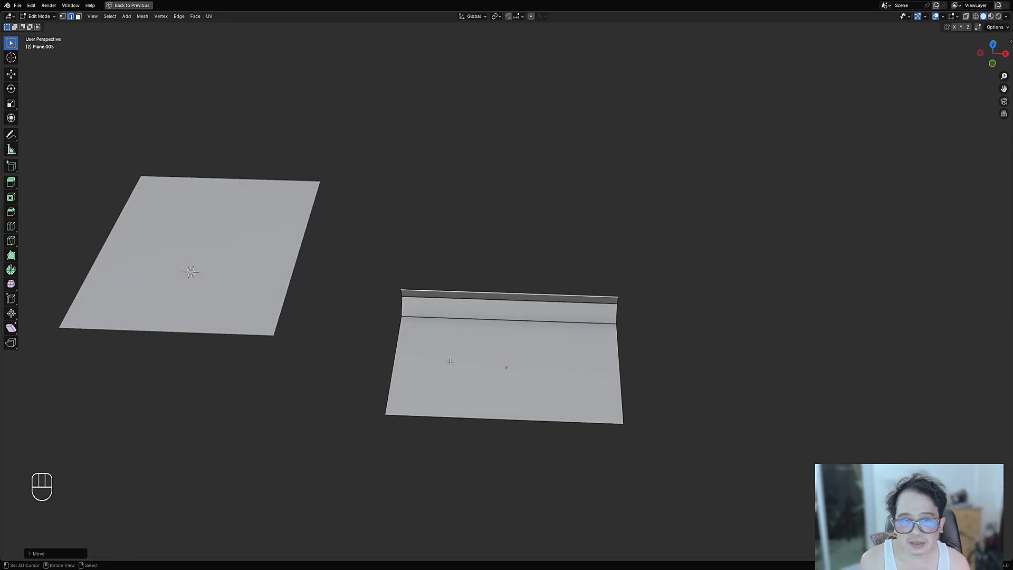
- Select the left tiled panel and view both planes in Top Orthographic
{"action": "key", "text": "Tab"}
{"action": "left_click", "coordinate": [259, 277]}
{"action": "key", "text": "Tab"}
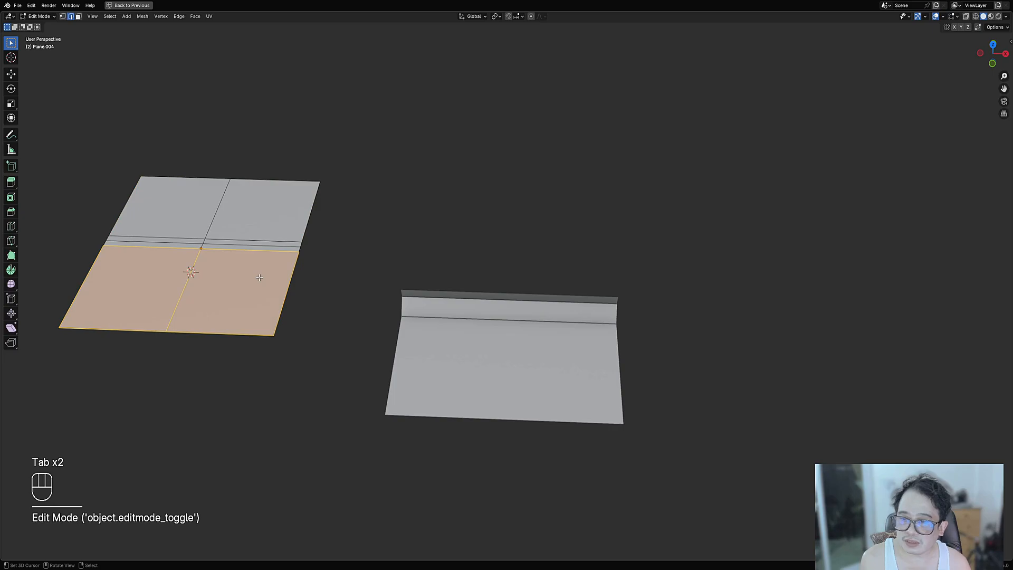
{"action": "key", "text": "KP_7"}
{"action": "key", "text": "Tab"}
- Switch the viewport to rendered shading and hide the overlays for a clean preview
{"action": "key", "text": "z"}
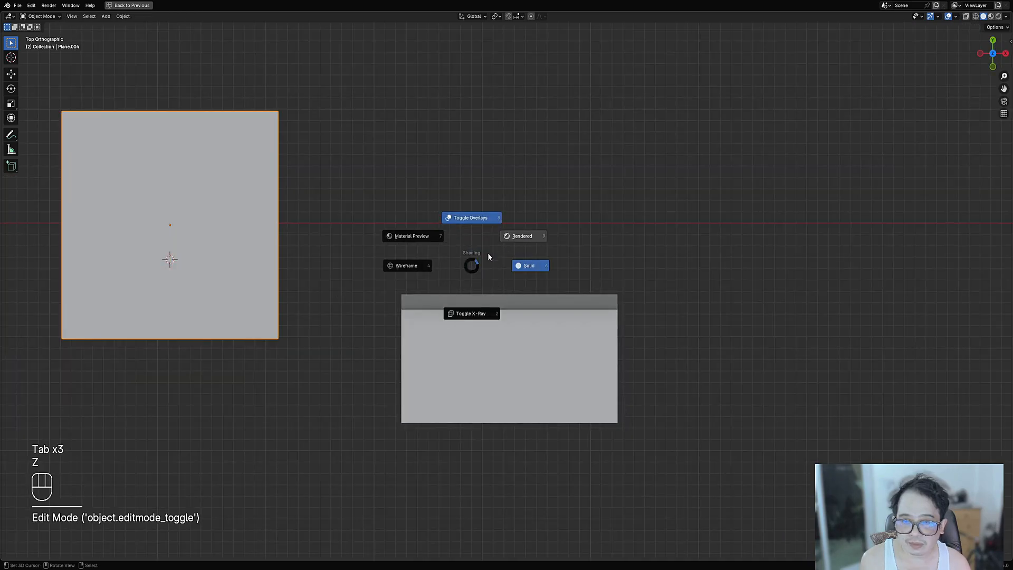
{"action": "left_click", "coordinate": [512, 233]}
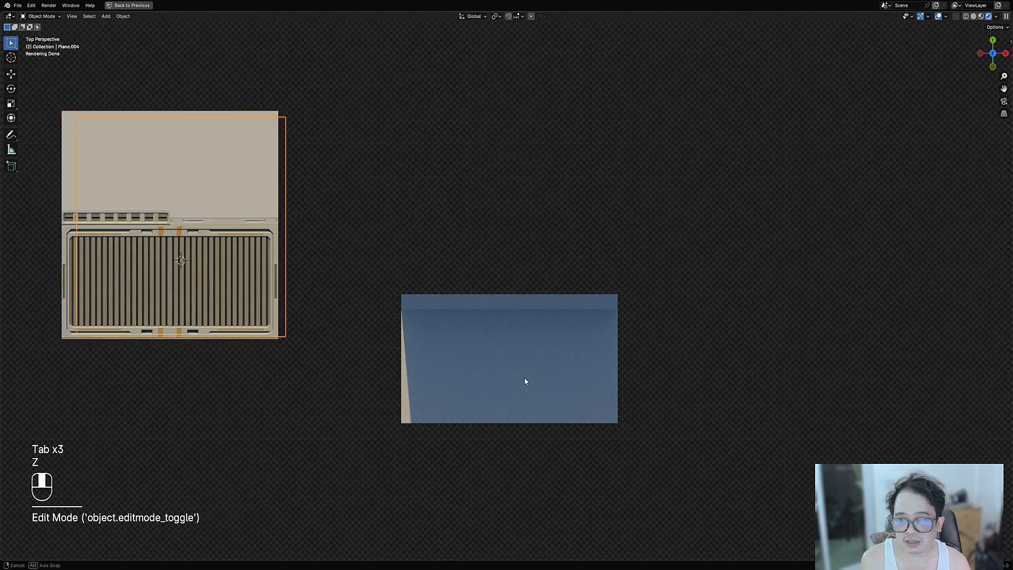
{"action": "middle_click_drag", "start_coordinate": [524, 378], "coordinate": [486, 292]}
{"action": "key", "text": "Tab"}
{"action": "left_click", "coordinate": [481, 299]}
{"action": "key", "text": "shift+alt+z"}
{"action": "key", "text": "shift+alt+z"}
{"action": "key", "text": "shift+alt+z"}
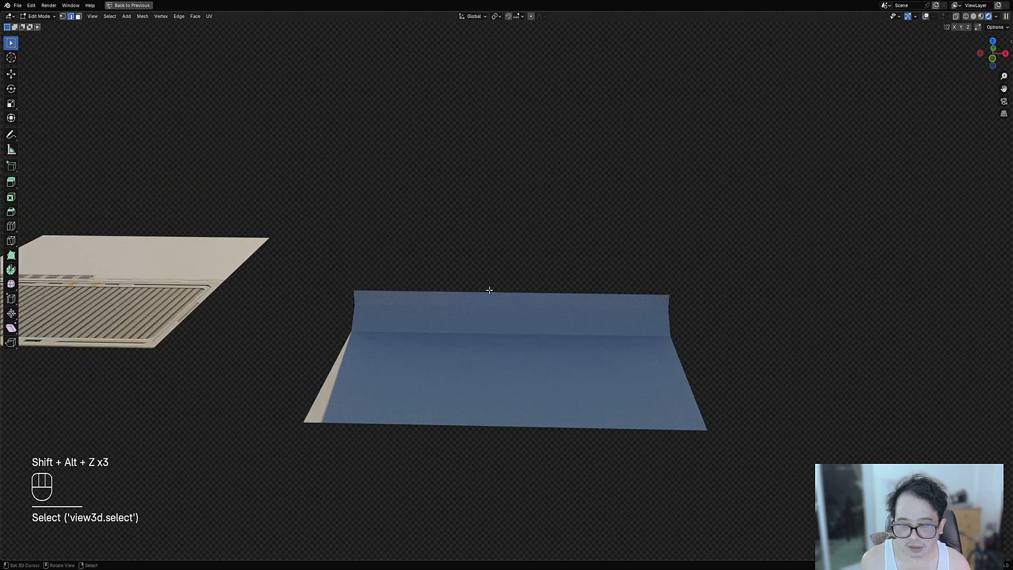
- Save the file and set the world HDRI to Stone Alley 03
{"action": "key", "text": "Tab"}
{"action": "key", "text": "ctrl+s"}
{"action": "key", "text": "ctrl+space"}
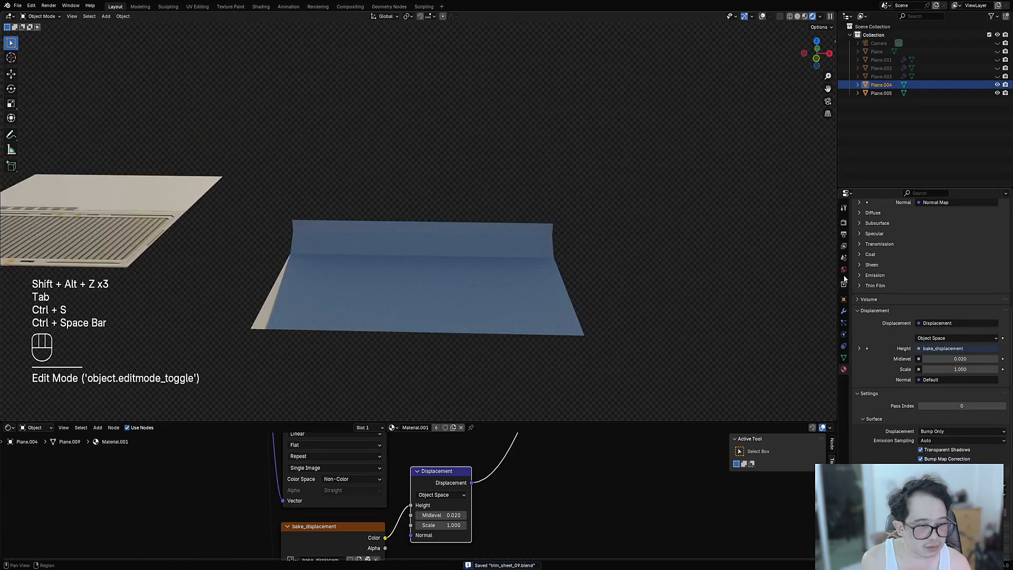
{"action": "left_click", "coordinate": [844, 270]}
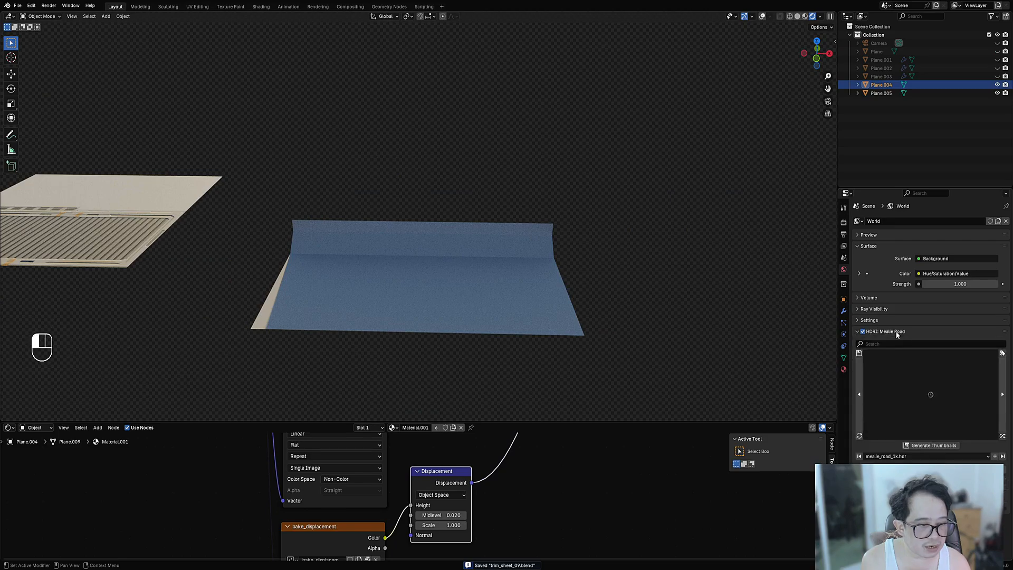
{"action": "left_click", "coordinate": [1003, 438]}
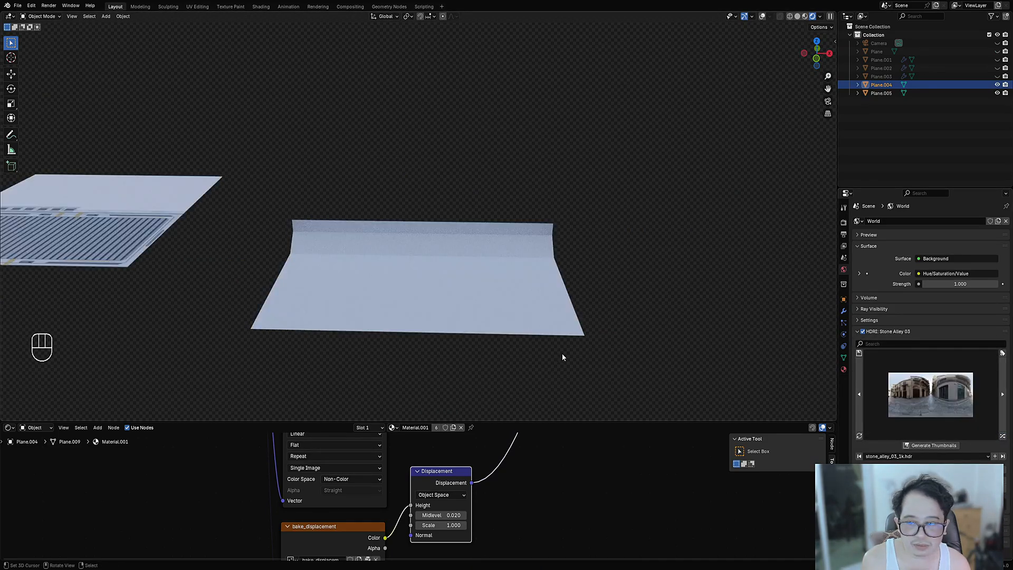
- Select the bent plane in Edit Mode with the overlays shown again
{"action": "middle_click_drag", "start_coordinate": [563, 353], "coordinate": [425, 262]}
{"action": "middle_click_drag", "start_coordinate": [499, 289], "coordinate": [504, 294]}
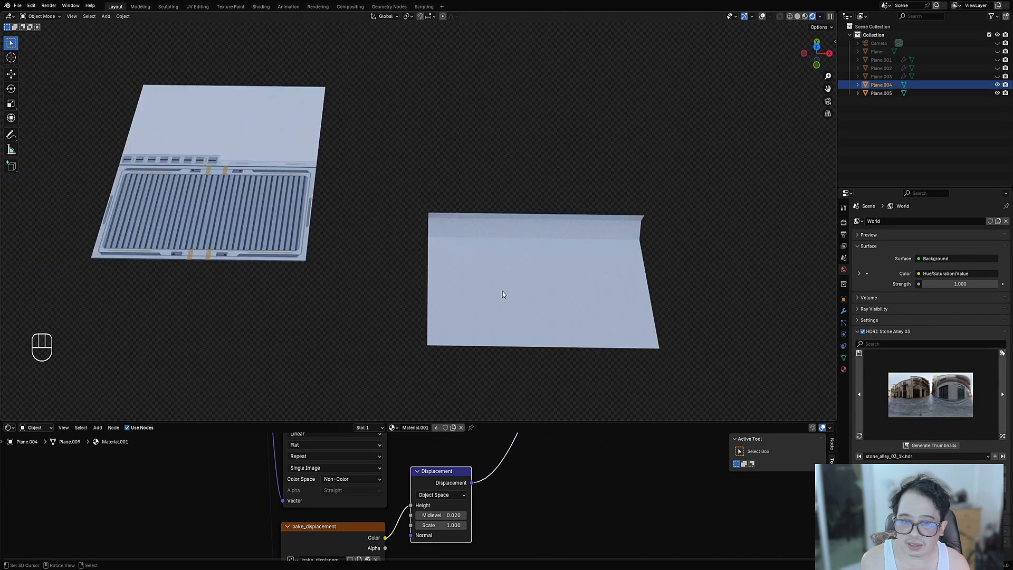
{"action": "right_click", "coordinate": [505, 294]}
{"action": "key", "text": "Tab"}
{"action": "middle_click_drag", "start_coordinate": [557, 314], "coordinate": [495, 276], "text": "shift"}
{"action": "key", "text": "shift+alt+z"}
{"action": "left_click", "coordinate": [495, 276]}
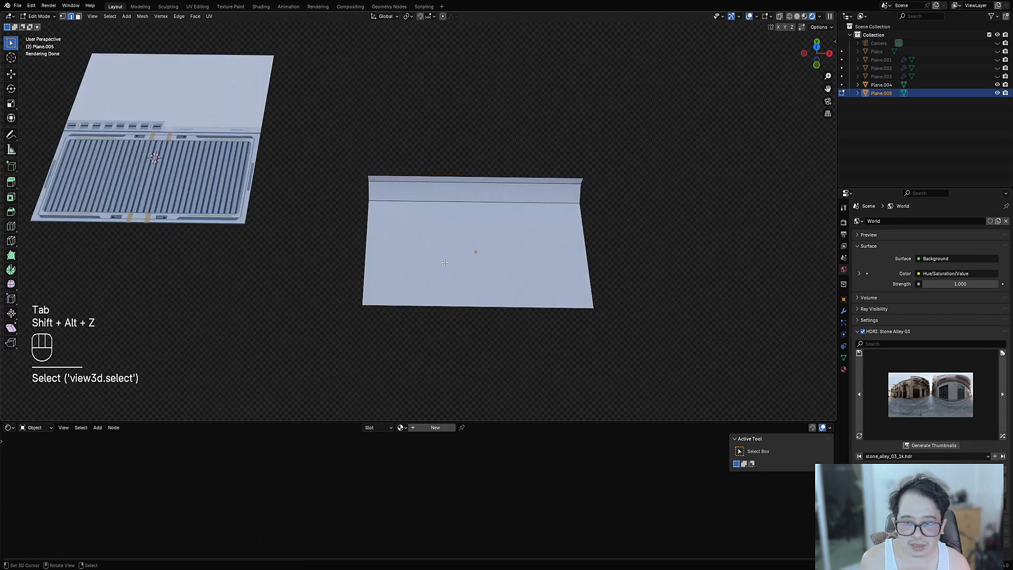
- Select the tiled panel and drag Material.001 onto the bent plane
{"action": "key", "text": "3"}
{"action": "key", "text": "Tab"}
{"action": "left_click", "coordinate": [217, 195]}
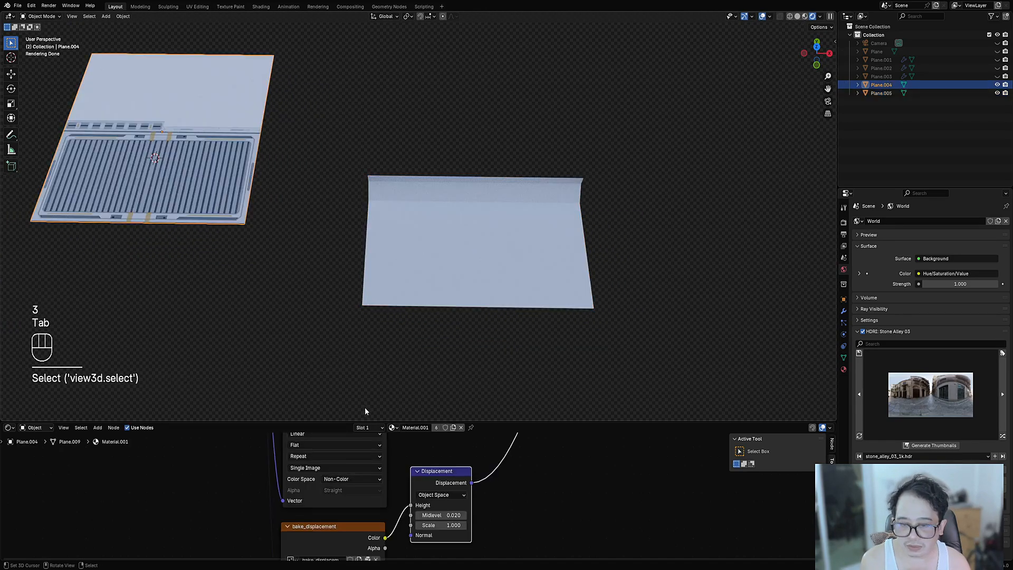
{"action": "left_click_drag", "start_coordinate": [394, 430], "coordinate": [471, 259]}
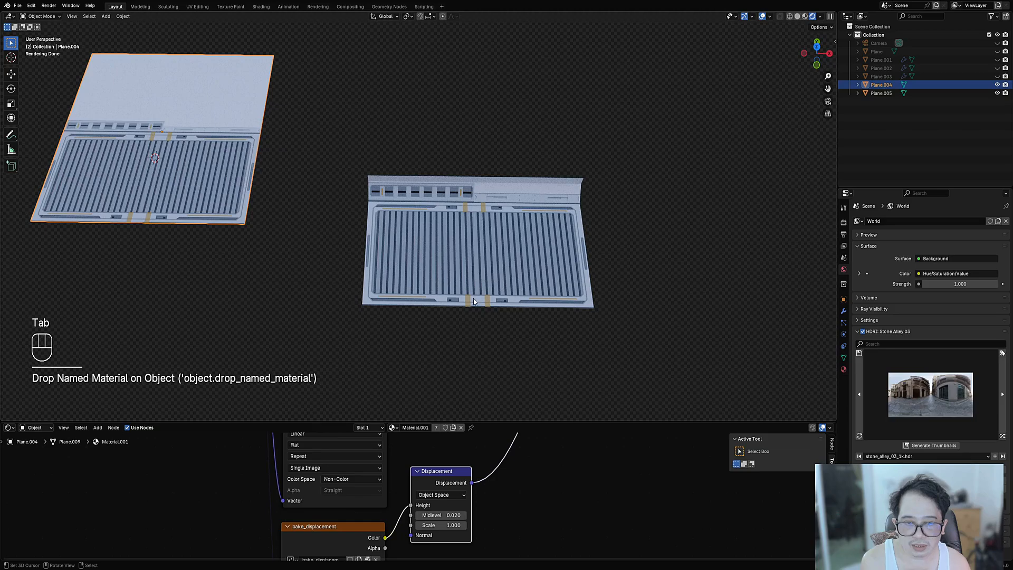
{"action": "scroll", "coordinate": [472, 275], "scroll_direction": "up", "scroll_amount": 4}
{"action": "mouse_move", "coordinate": [474, 301]}
{"action": "middle_mouse_down"}
{"action": "mouse_move", "coordinate": [471, 276]}
{"action": "mouse_move", "coordinate": [482, 306]}
{"action": "middle_mouse_up"}
{"action": "scroll", "coordinate": [481, 265], "scroll_direction": "down", "scroll_amount": 3}
- Select the raised lip's upper strip face on the bent plane in Edit Mode
{"action": "key", "text": "Tab"}
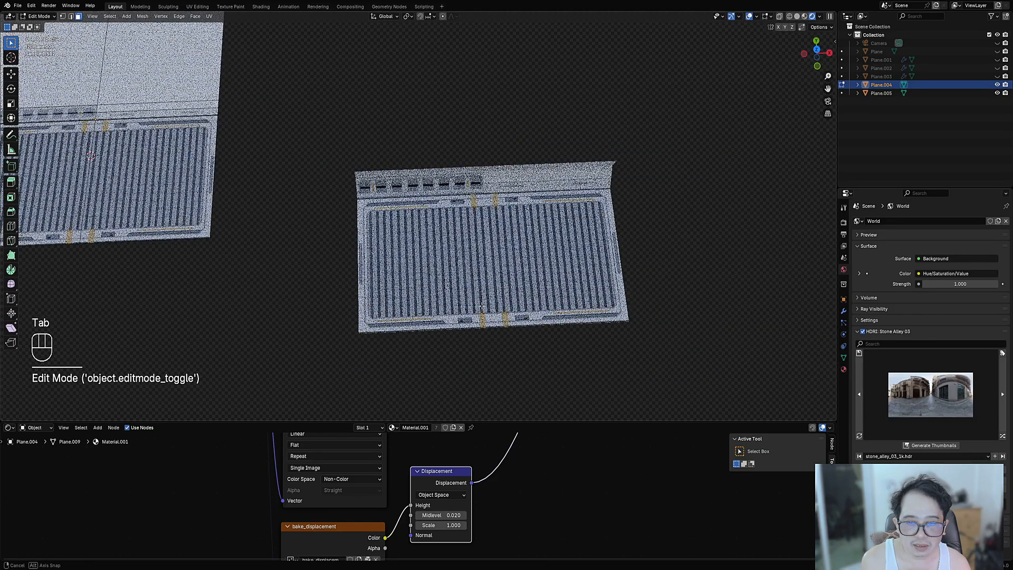
{"action": "middle_click_drag", "start_coordinate": [513, 276], "coordinate": [509, 288], "text": "alt"}
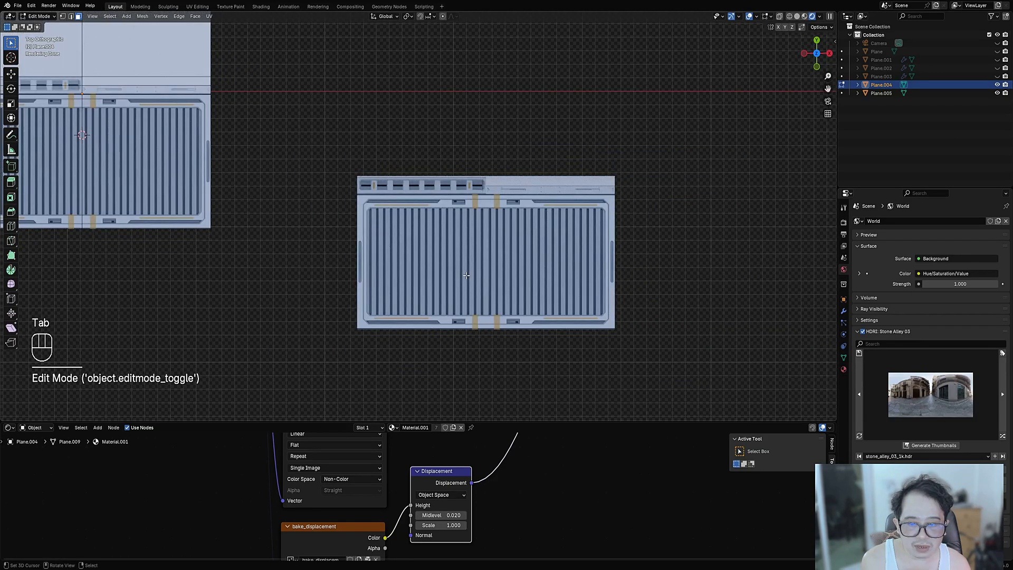
{"action": "scroll", "coordinate": [468, 276], "scroll_direction": "up", "scroll_amount": 4}
{"action": "key", "text": "Tab"}
{"action": "middle_click_drag", "start_coordinate": [443, 276], "coordinate": [478, 231]}
{"action": "right_click", "coordinate": [477, 232]}
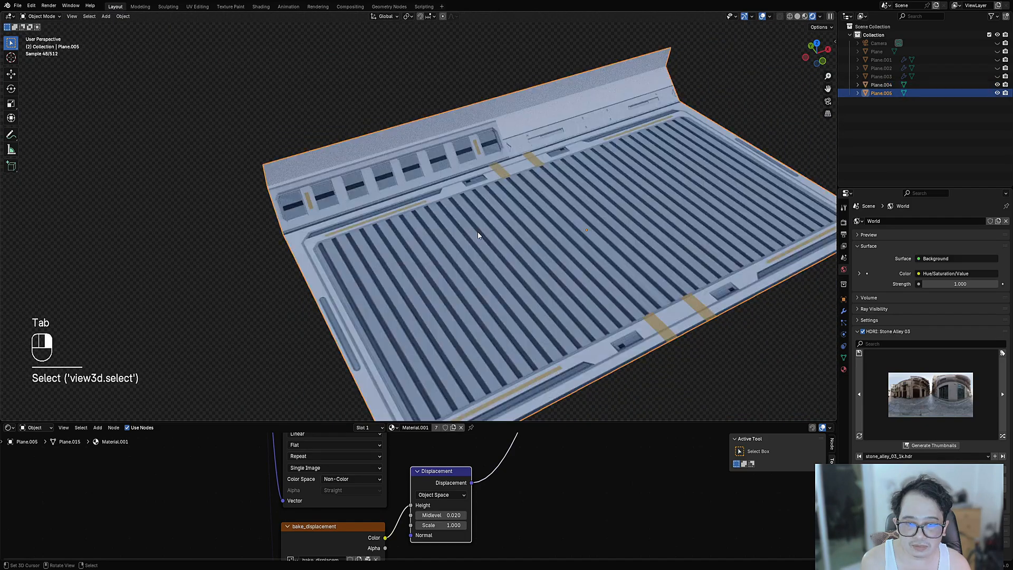
{"action": "key", "text": "Tab"}
{"action": "right_click", "coordinate": [427, 165]}
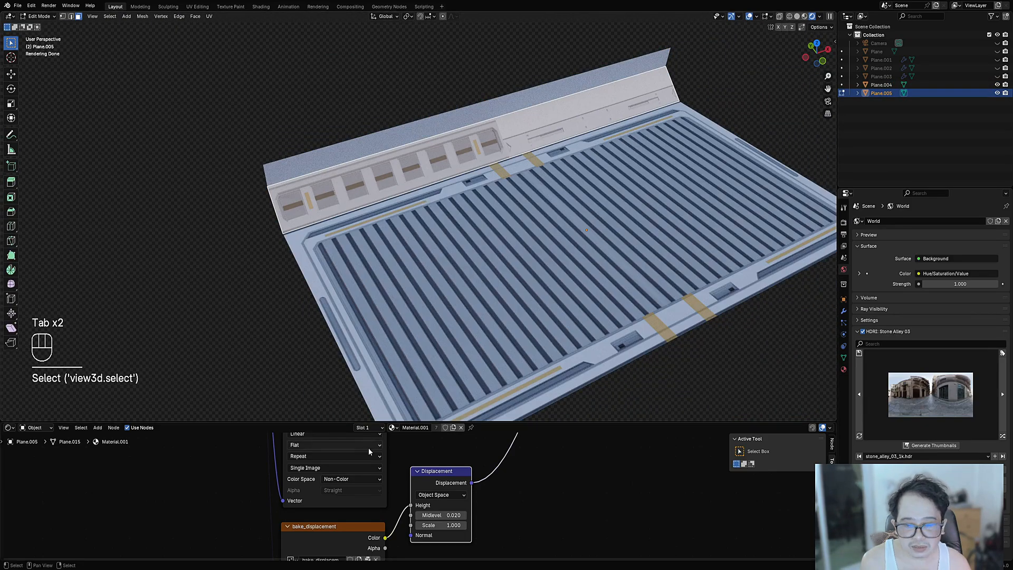
- Turn the lower area into an Image Editor displaying bake_diffuse
{"action": "left_click", "coordinate": [9, 428]}
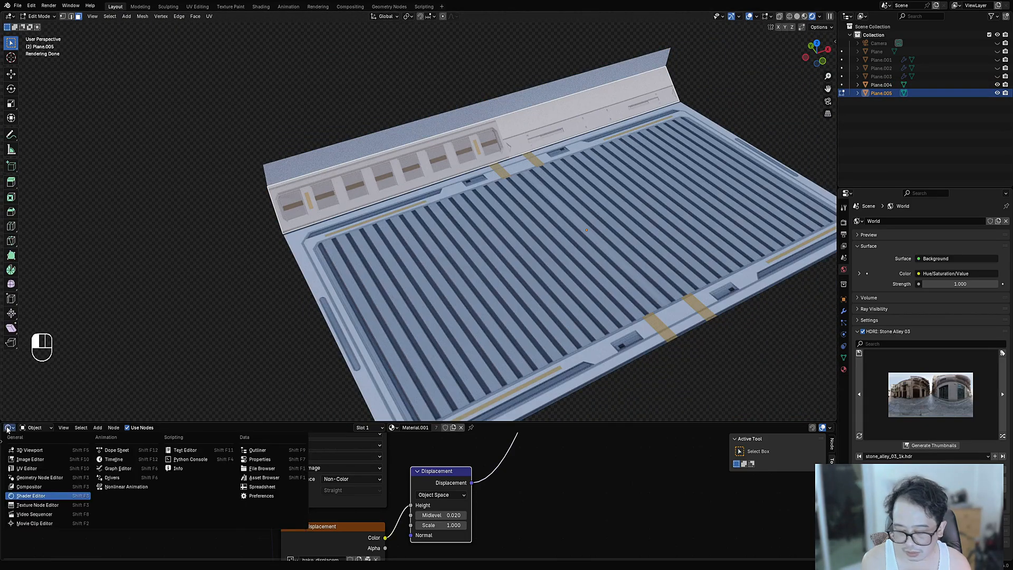
{"action": "left_click", "coordinate": [31, 450]}
{"action": "scroll", "coordinate": [399, 478], "scroll_direction": "down", "scroll_amount": 8}
{"action": "scroll", "coordinate": [404, 464], "scroll_direction": "up", "scroll_amount": 8}
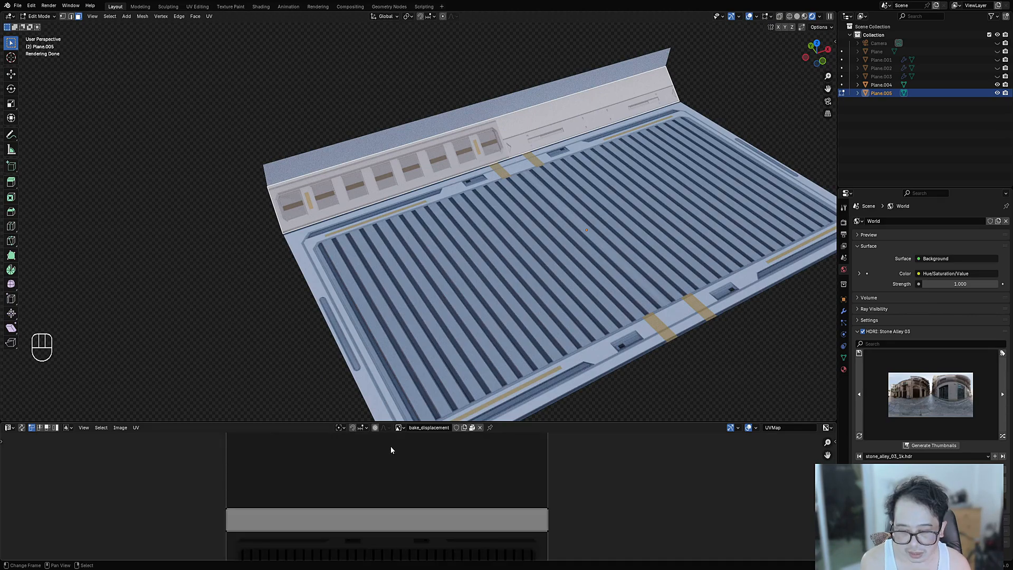
{"action": "left_click", "coordinate": [399, 428]}
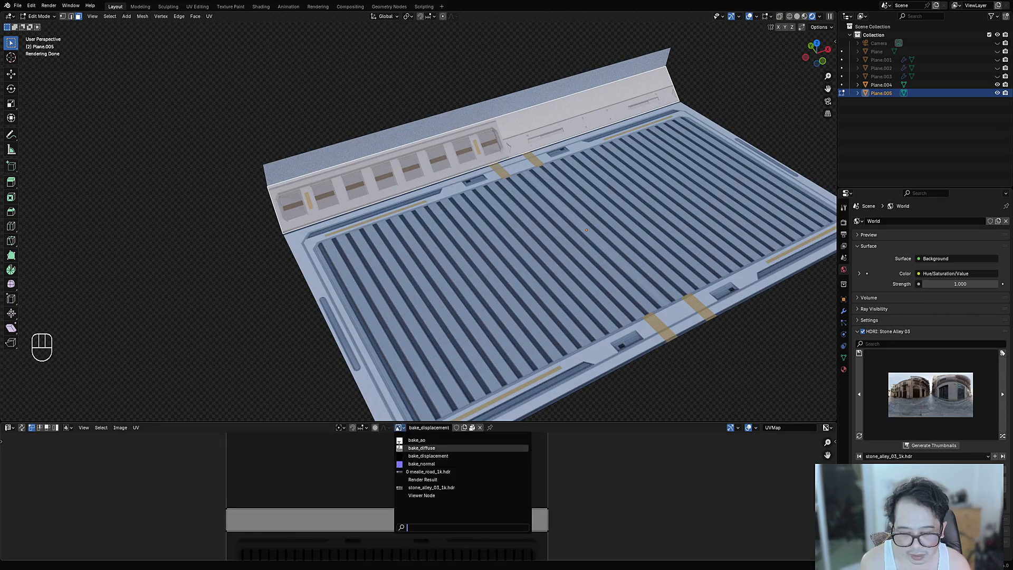
{"action": "left_click", "coordinate": [422, 448]}
{"action": "scroll", "coordinate": [400, 489], "scroll_direction": "down", "scroll_amount": 3}
{"action": "scroll", "coordinate": [401, 491], "scroll_direction": "up", "scroll_amount": 3}
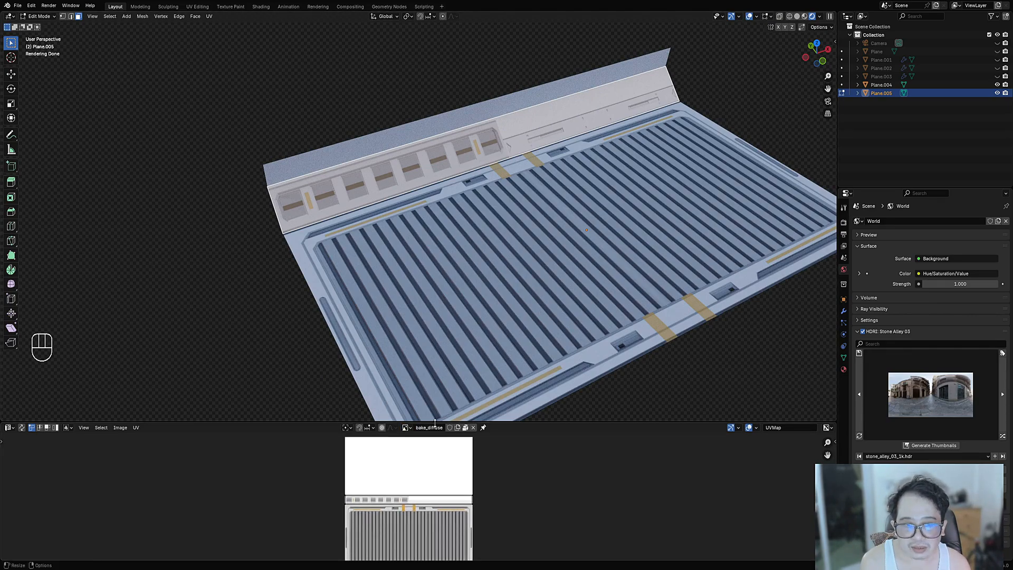
- Select all of the lip's UVs and stretch them horizontally over the trim strip
{"action": "key", "text": "ctrl+space"}
{"action": "scroll", "coordinate": [483, 483], "scroll_direction": "up", "scroll_amount": 5}
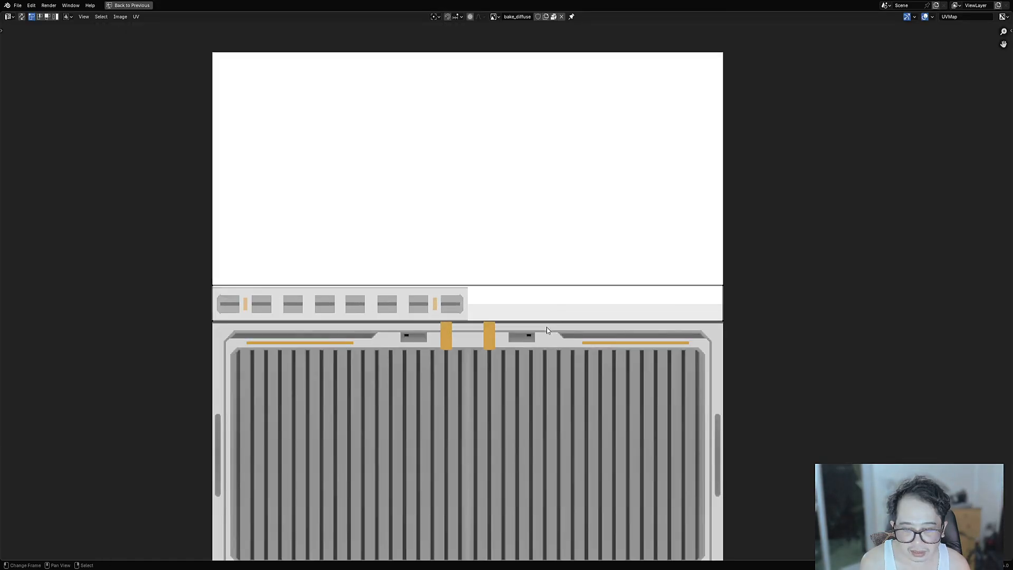
{"action": "key", "text": "a"}
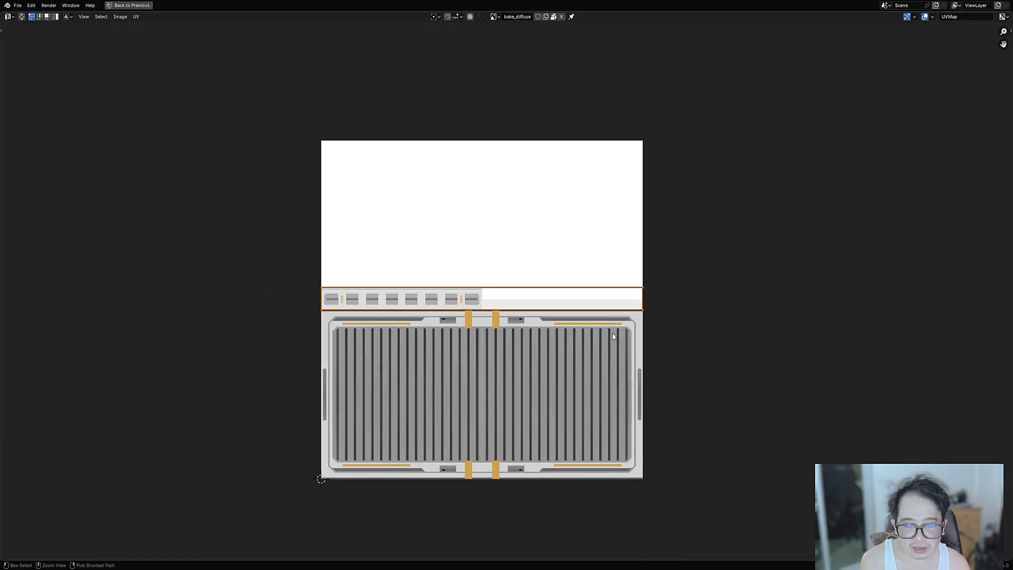
{"action": "key", "text": "ctrl+space"}
{"action": "key", "text": "s"}
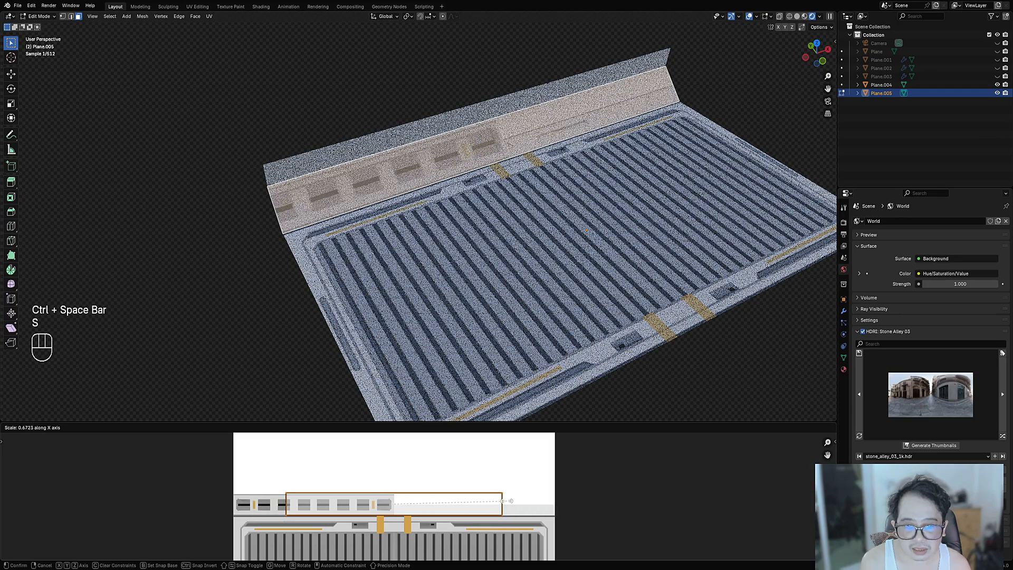
{"action": "left_click", "coordinate": [564, 504]}
- Box-select the UV island's right edge and slide it left along the vent-block row
{"action": "scroll", "coordinate": [517, 502], "scroll_direction": "down", "scroll_amount": 1}
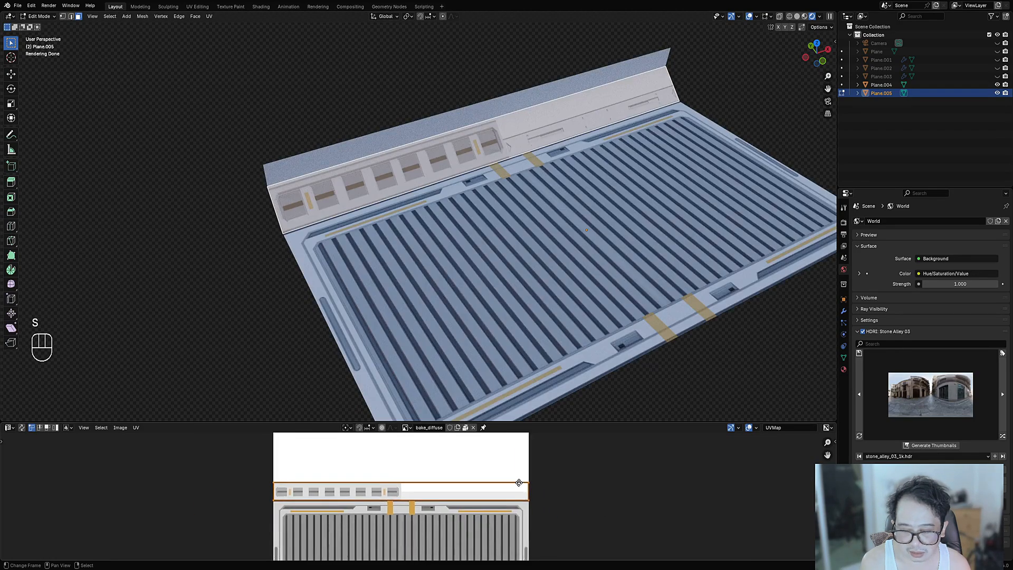
{"action": "middle_click_drag", "start_coordinate": [523, 482], "coordinate": [559, 479]}
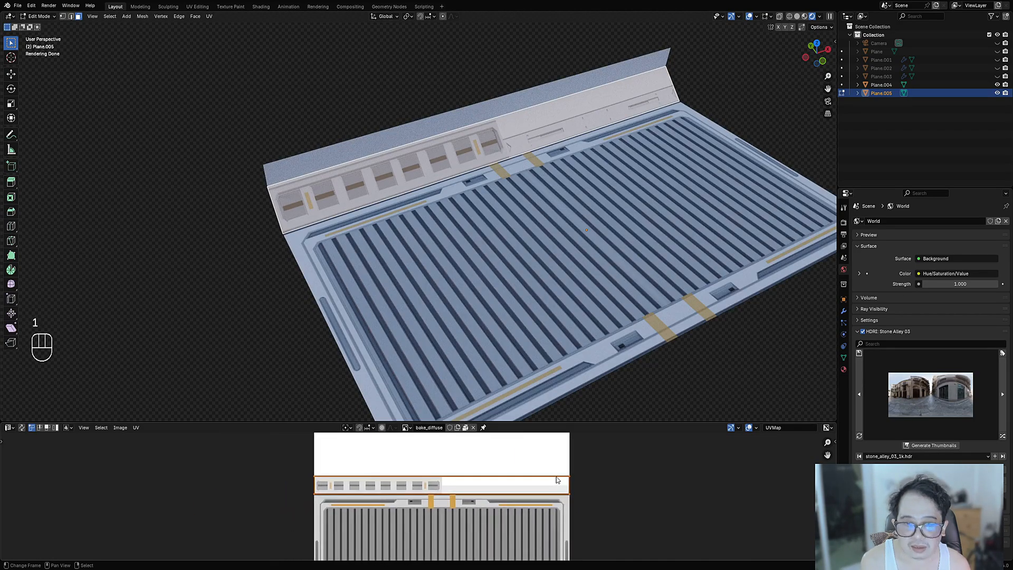
{"action": "key", "text": "alt+a"}
{"action": "left_click_drag", "start_coordinate": [564, 466], "coordinate": [582, 507]}
{"action": "key", "text": "g"}
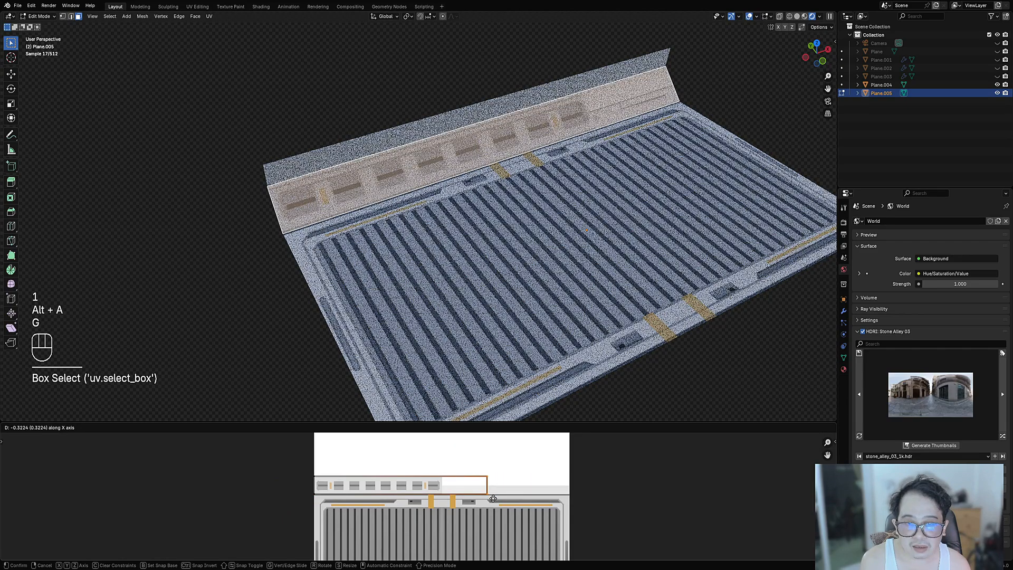
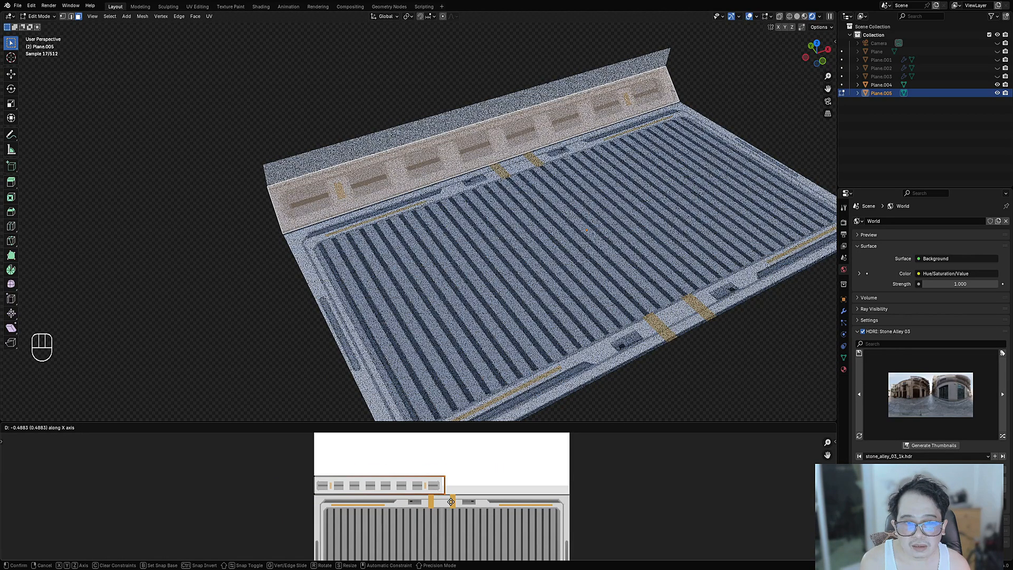
- Cancel the UV edge slide and inspect the trim sheet's panel row in the enlarged UV editor
{"action": "right_click", "coordinate": [450, 502]}
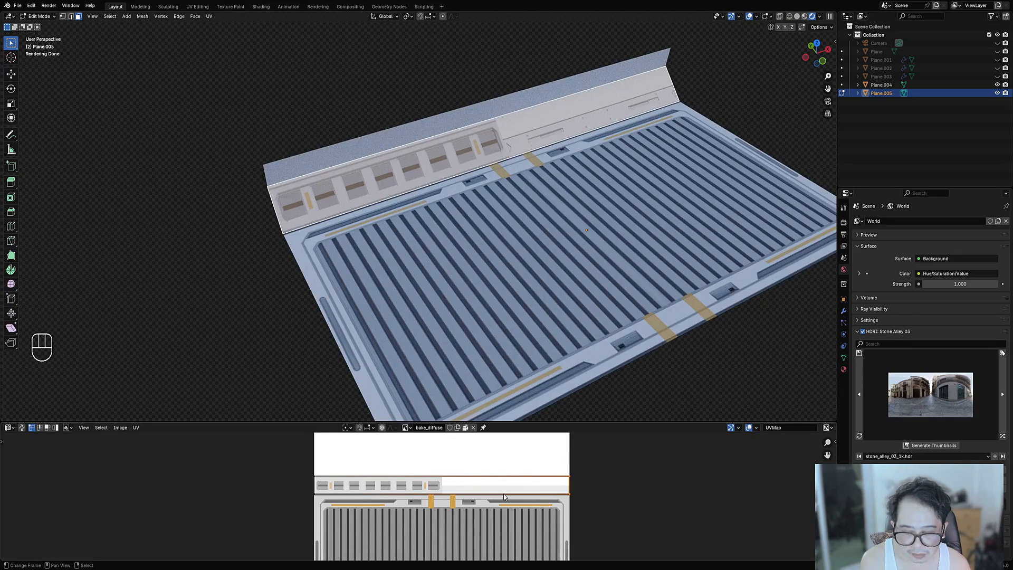
{"action": "key", "text": "ctrl+space"}
{"action": "middle_click_drag", "start_coordinate": [438, 476], "coordinate": [543, 261], "text": "ctrl"}
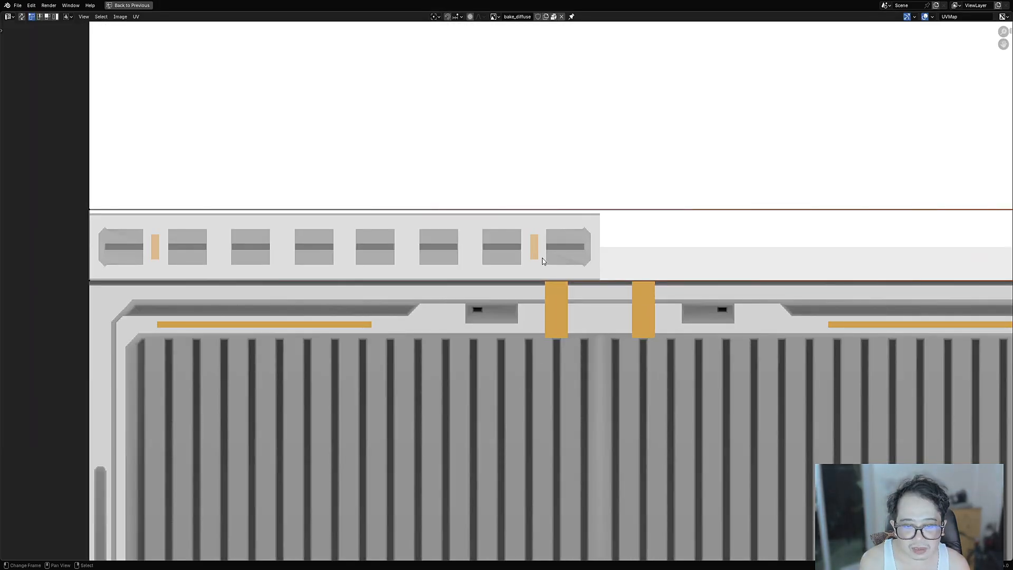
{"action": "scroll", "coordinate": [565, 209], "scroll_direction": "down", "scroll_amount": 6}
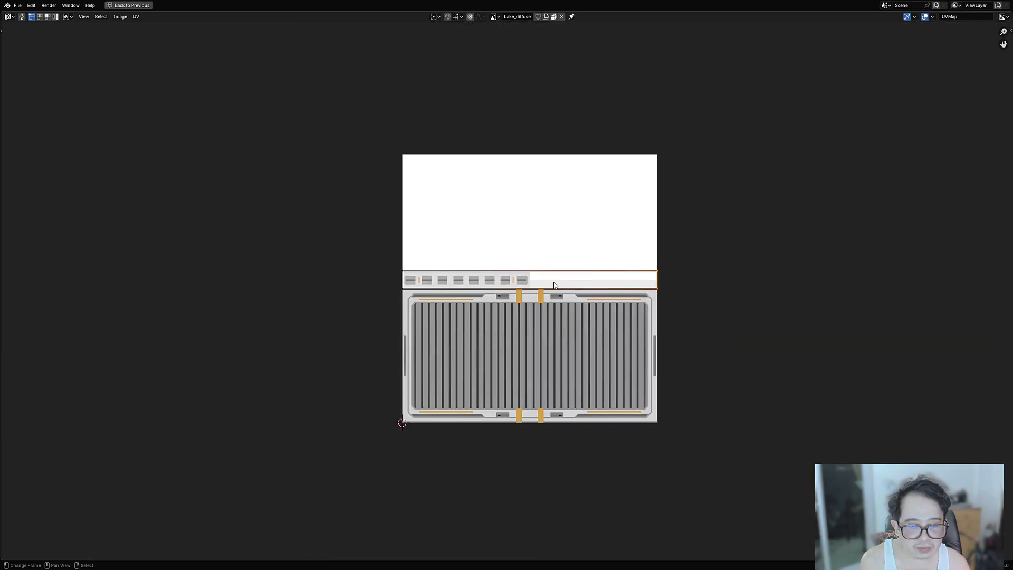
{"action": "scroll", "coordinate": [552, 282], "scroll_direction": "up", "scroll_amount": 3}
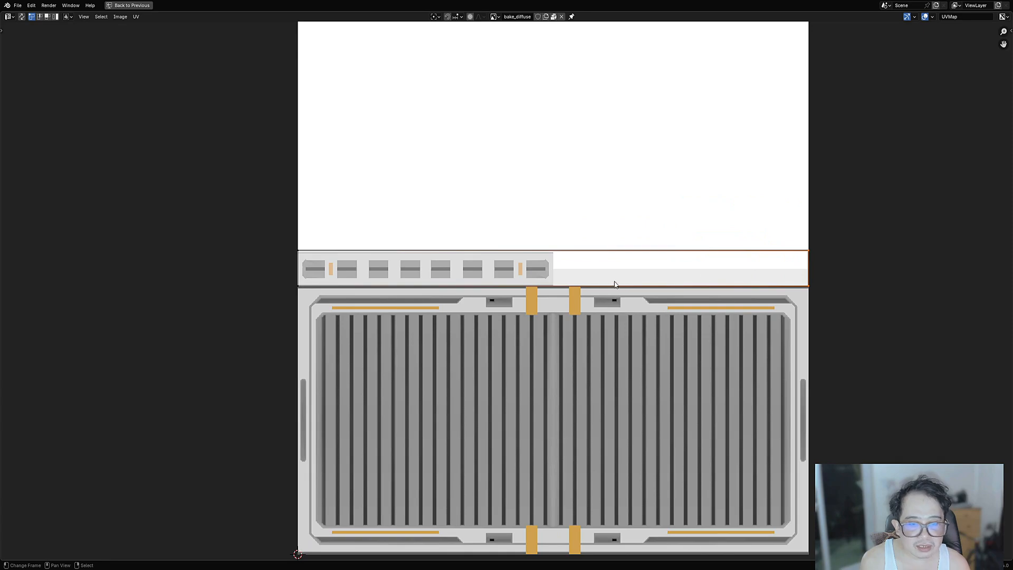
{"action": "key", "text": "ctrl+space"}
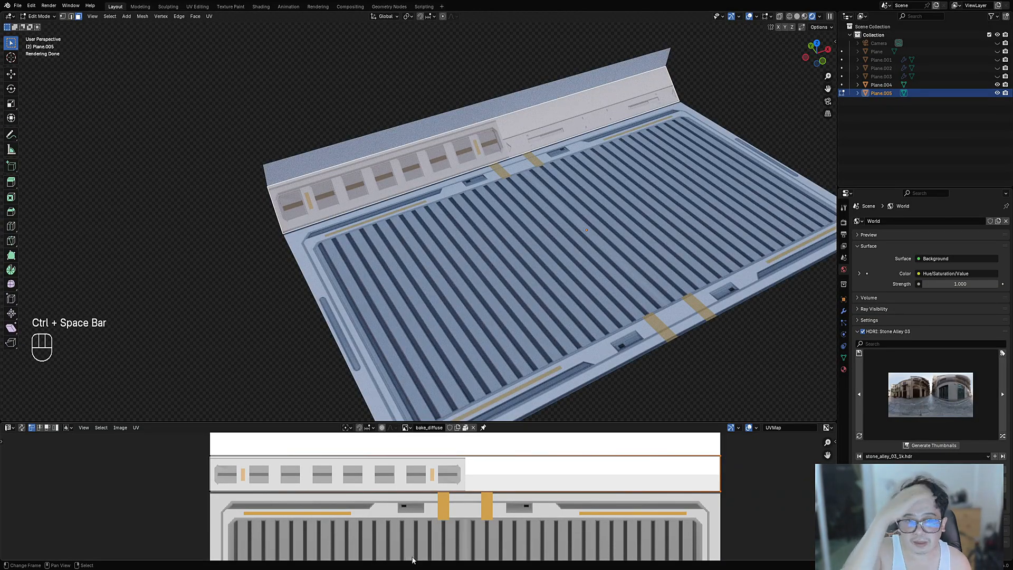
{"action": "scroll", "coordinate": [541, 509], "scroll_direction": "down", "scroll_amount": 1}
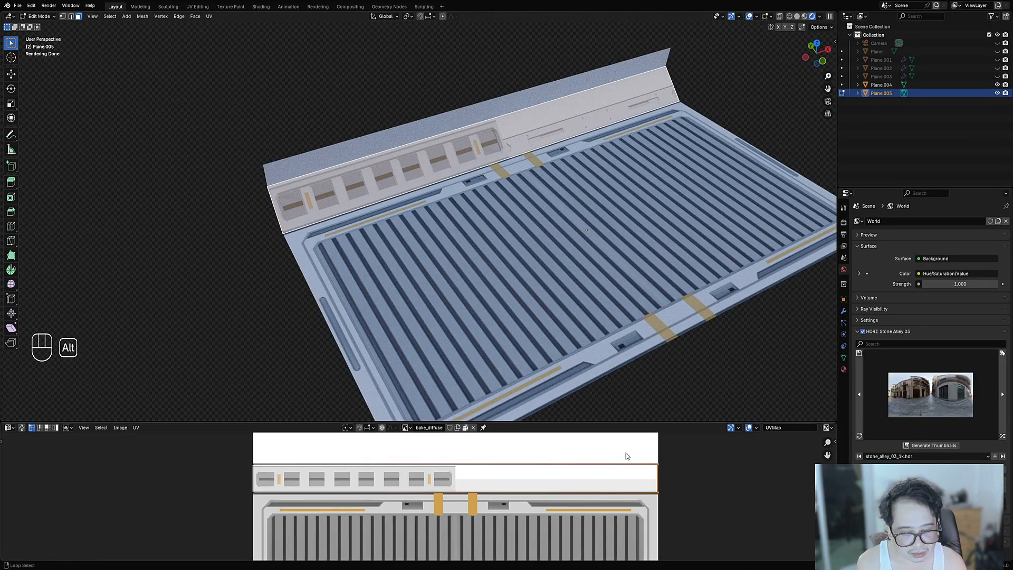
{"action": "key", "text": "alt+a"}
{"action": "left_click", "coordinate": [680, 513]}
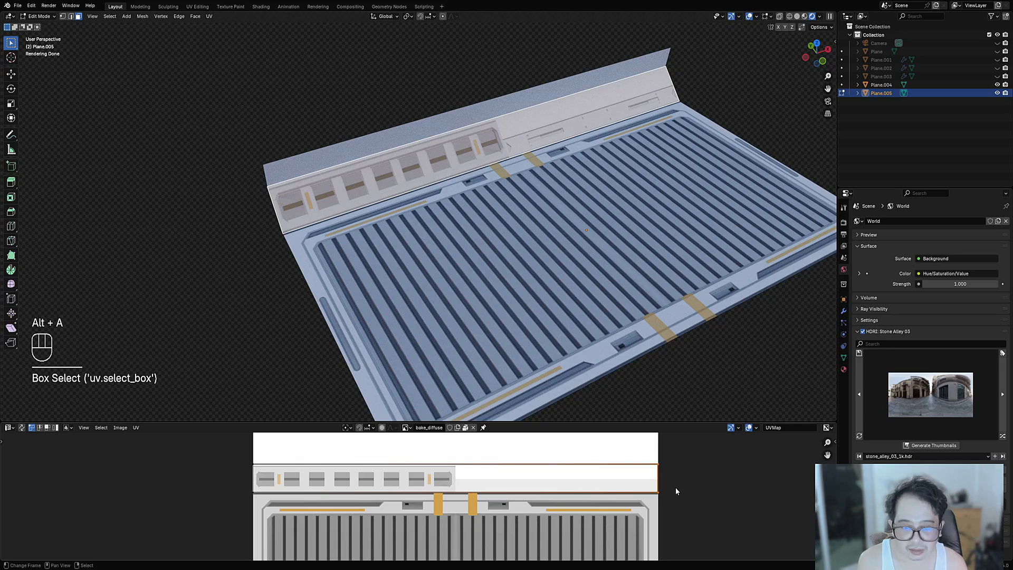
{"action": "key", "text": "g"}
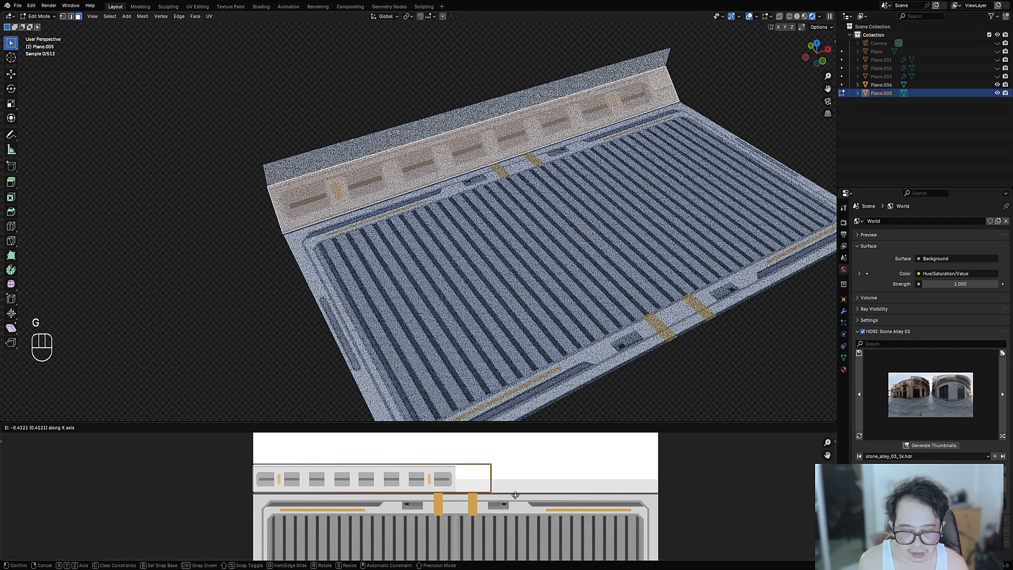
{"action": "right_click", "coordinate": [484, 488]}
- Loop-cut the wall strip at its centre and select both halves
{"action": "key", "text": "ctrl+r"}
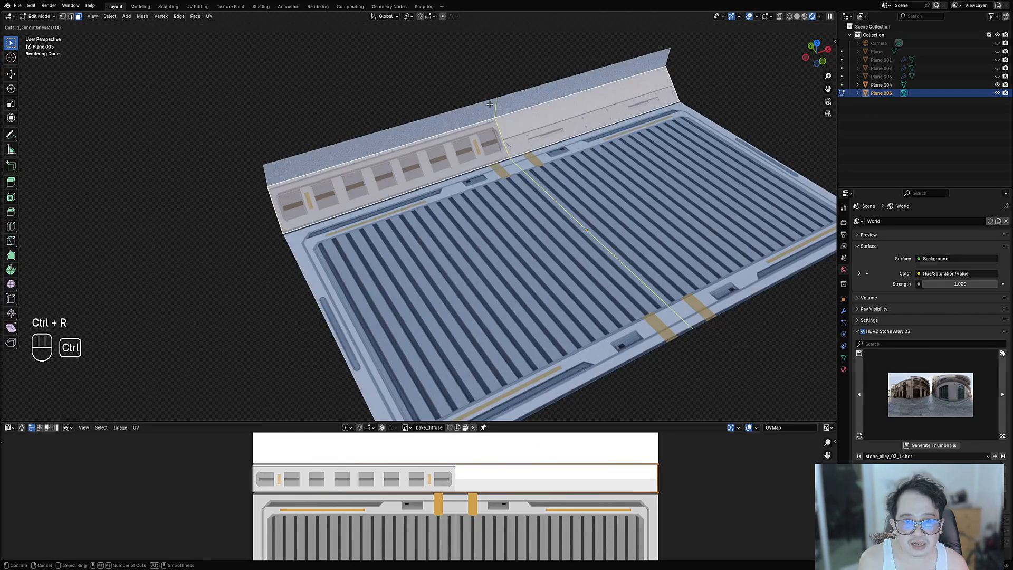
{"action": "left_click", "coordinate": [494, 110]}
{"action": "right_click", "coordinate": [494, 110]}
{"action": "key", "text": "3"}
{"action": "right_click", "coordinate": [458, 149]}
{"action": "right_click", "coordinate": [539, 127], "text": "shift"}
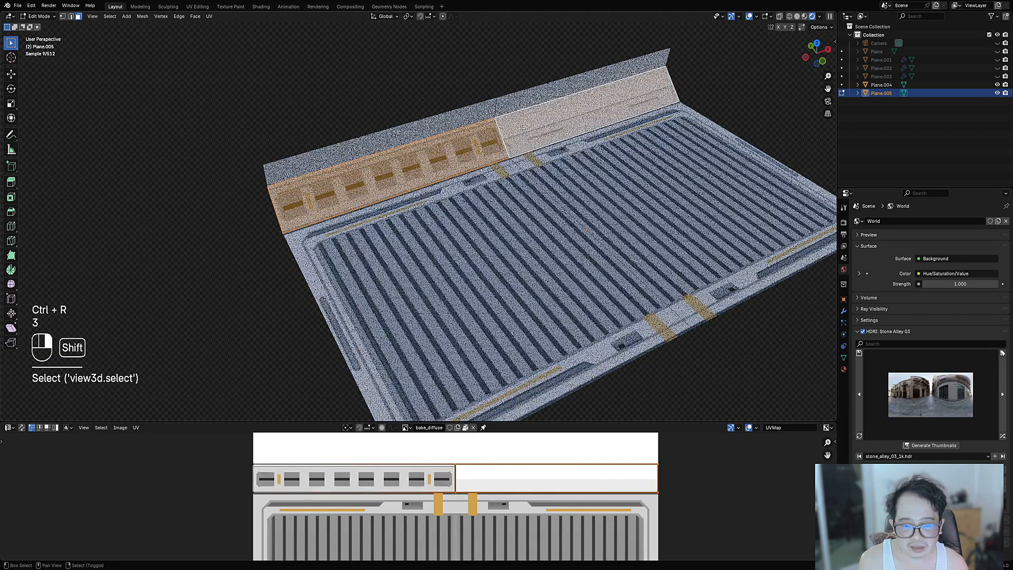
- Unwrap both strip halves, try UV Toolkit's Stack Similar, then undo it
{"action": "key", "text": "ctrl+space"}
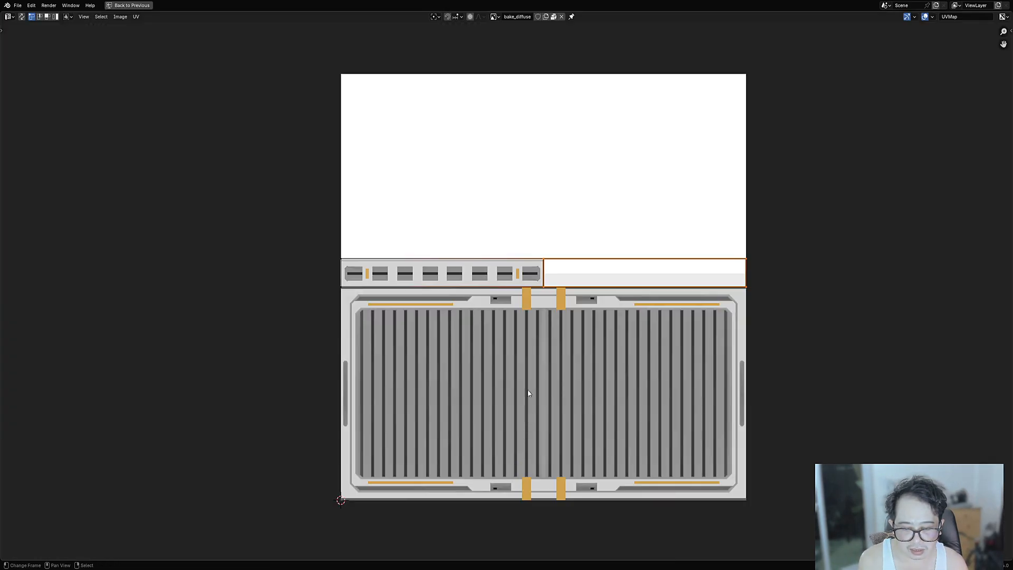
{"action": "key", "text": "u"}
{"action": "left_click", "coordinate": [530, 357]}
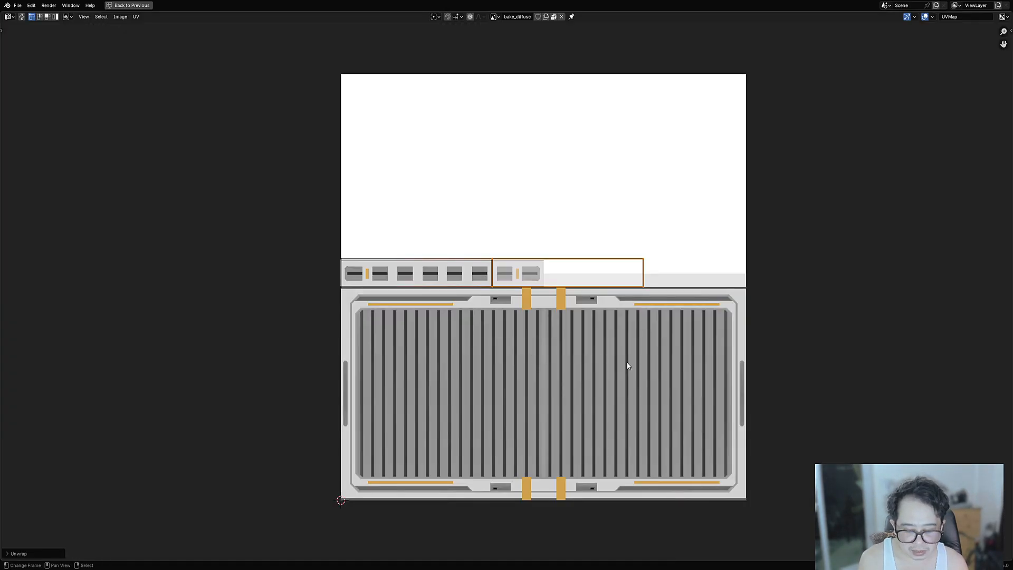
{"action": "key", "text": "n"}
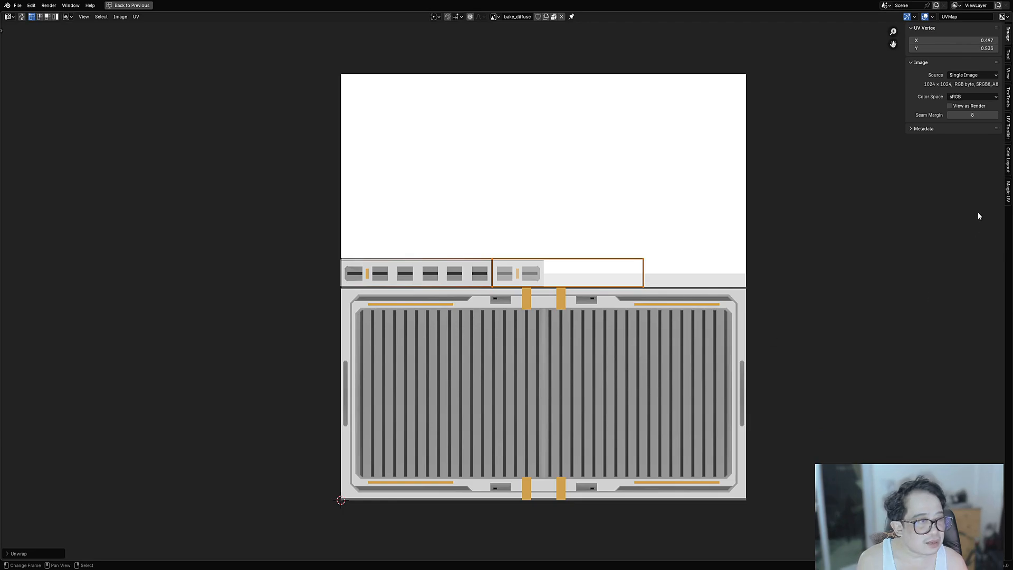
{"action": "left_click", "coordinate": [1009, 127]}
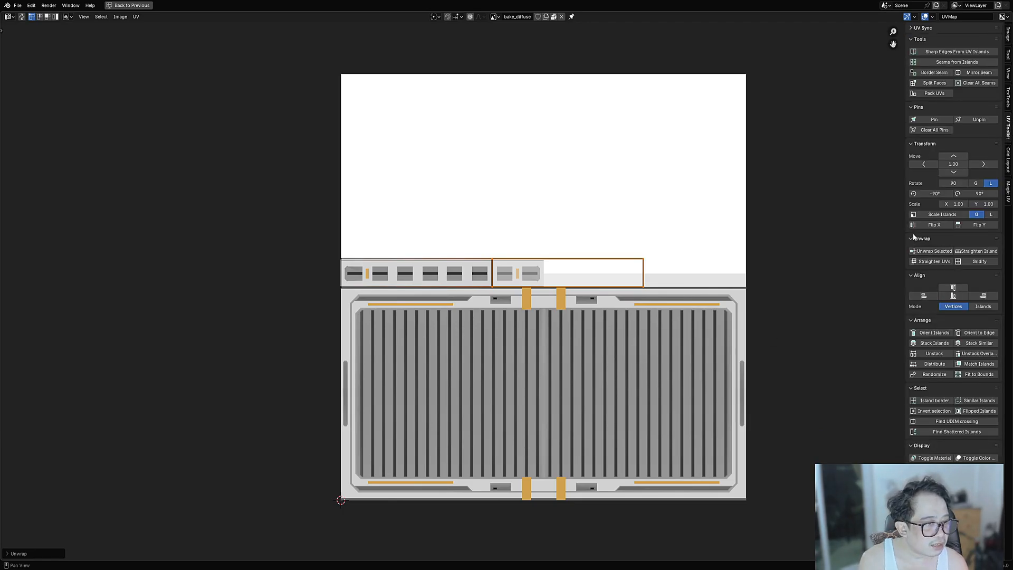
{"action": "left_click", "coordinate": [945, 344]}
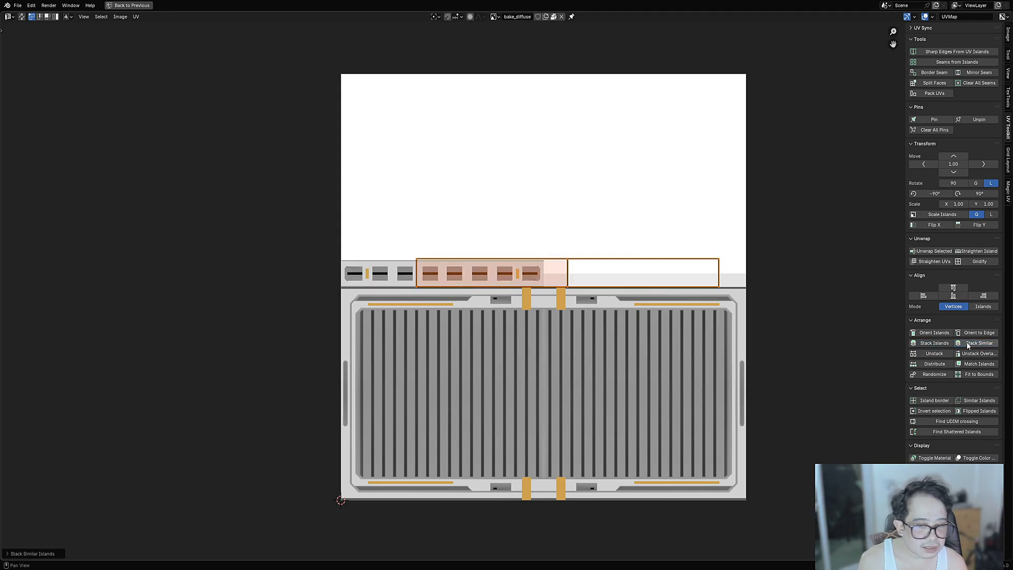
{"action": "key", "text": "ctrl+z"}
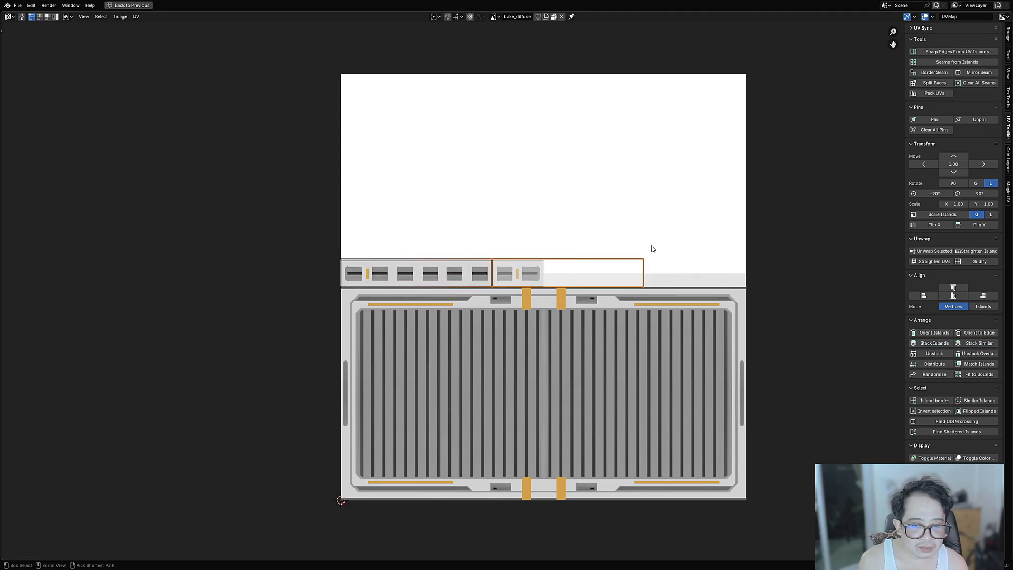
- Select the strip's UV island, then pick an edge on the wall strip's cut line
{"action": "key", "text": "3"}
{"action": "left_click", "coordinate": [572, 268]}
{"action": "key", "text": "ctrl+space"}
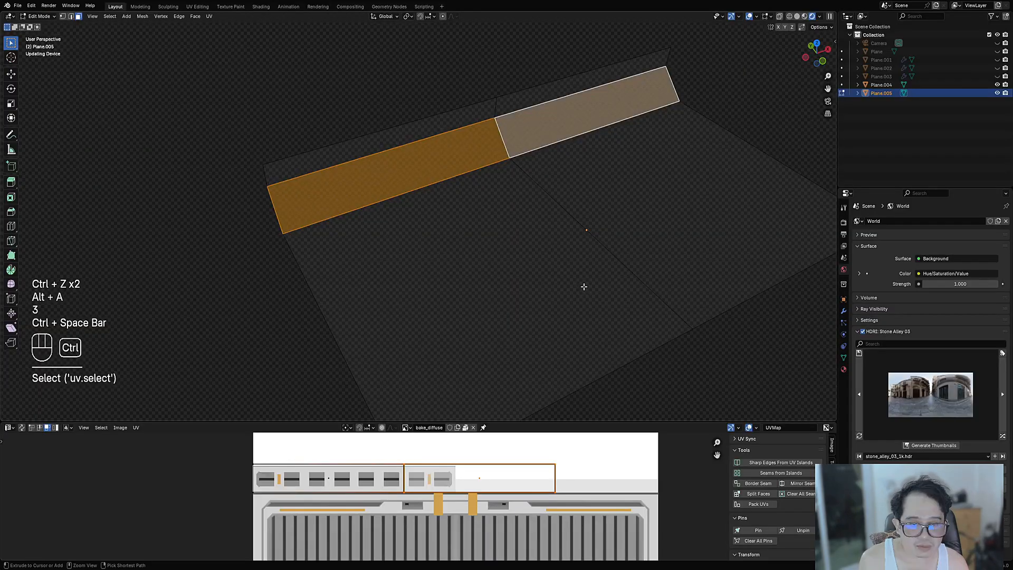
{"action": "key", "text": "2"}
{"action": "left_click", "coordinate": [497, 120]}
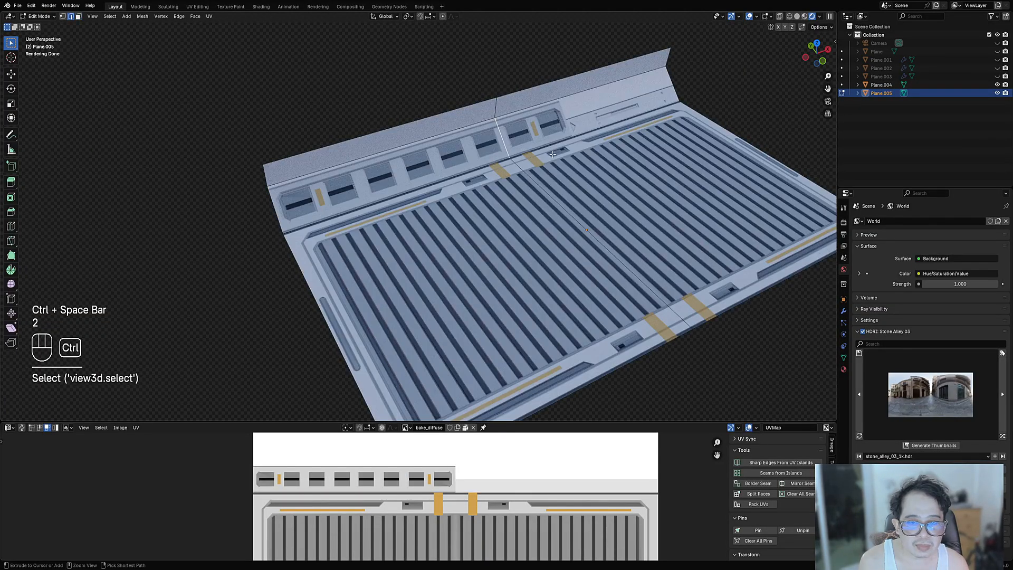
{"action": "key", "text": "ctrl+e"}
{"action": "left_click", "coordinate": [500, 116]}
- Mark the cut-line edges as a UV seam and unwrap the left wall section
{"action": "left_click", "coordinate": [505, 138], "text": "ctrl"}
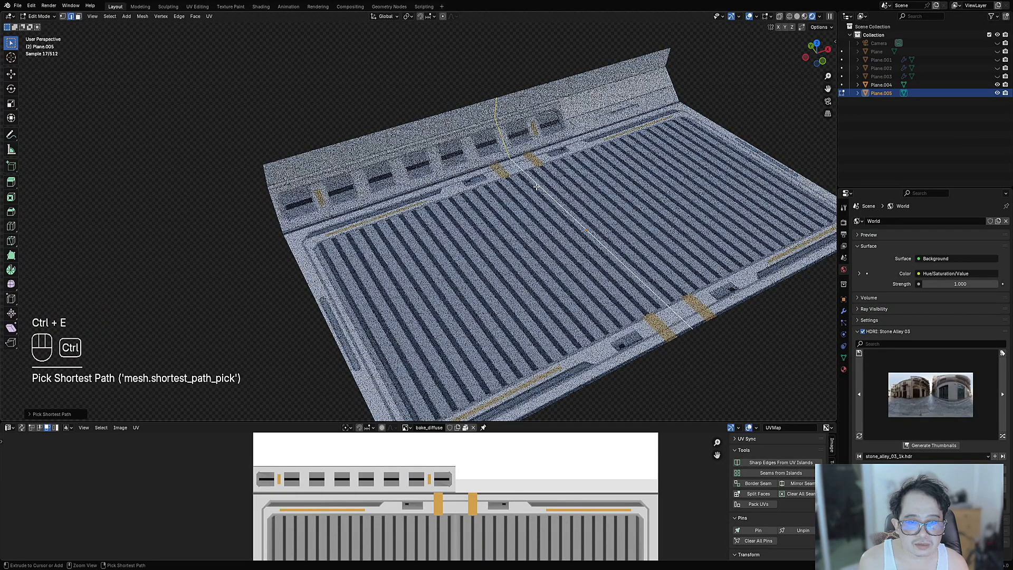
{"action": "key", "text": "ctrl+e"}
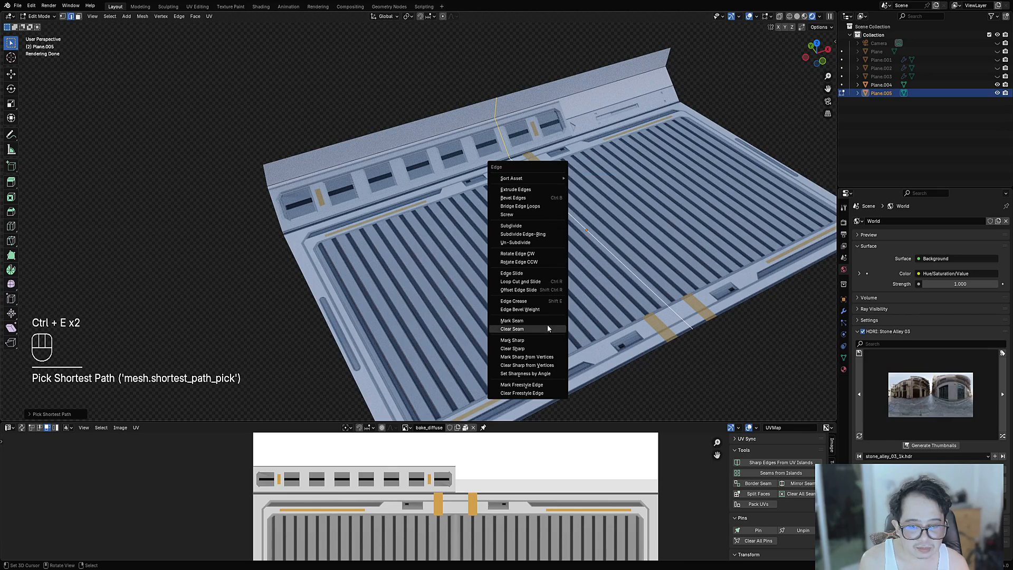
{"action": "left_click", "coordinate": [547, 321]}
{"action": "key", "text": "3"}
{"action": "left_click", "coordinate": [509, 143], "text": "shift"}
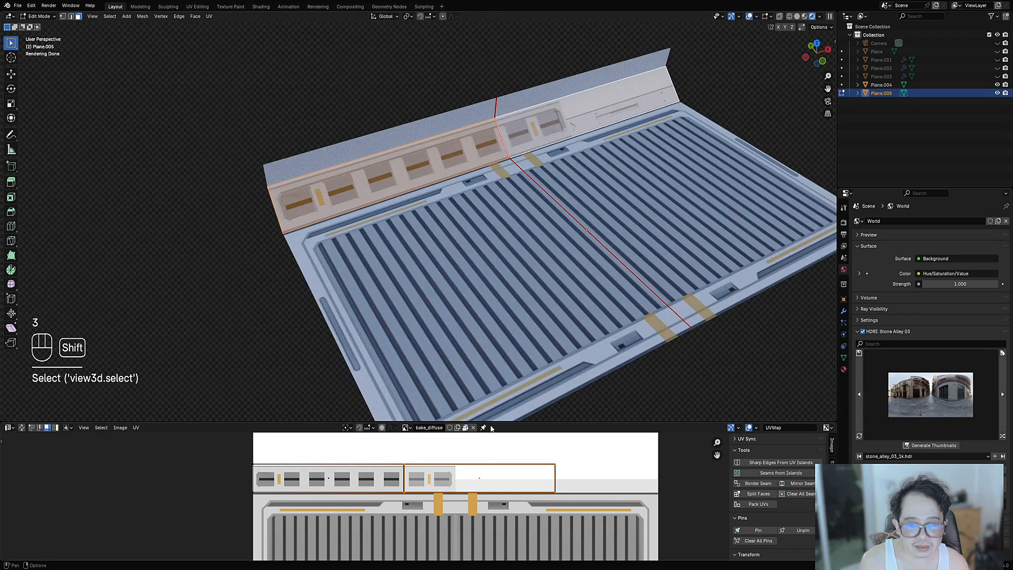
{"action": "key", "text": "u"}
{"action": "left_click", "coordinate": [473, 478]}
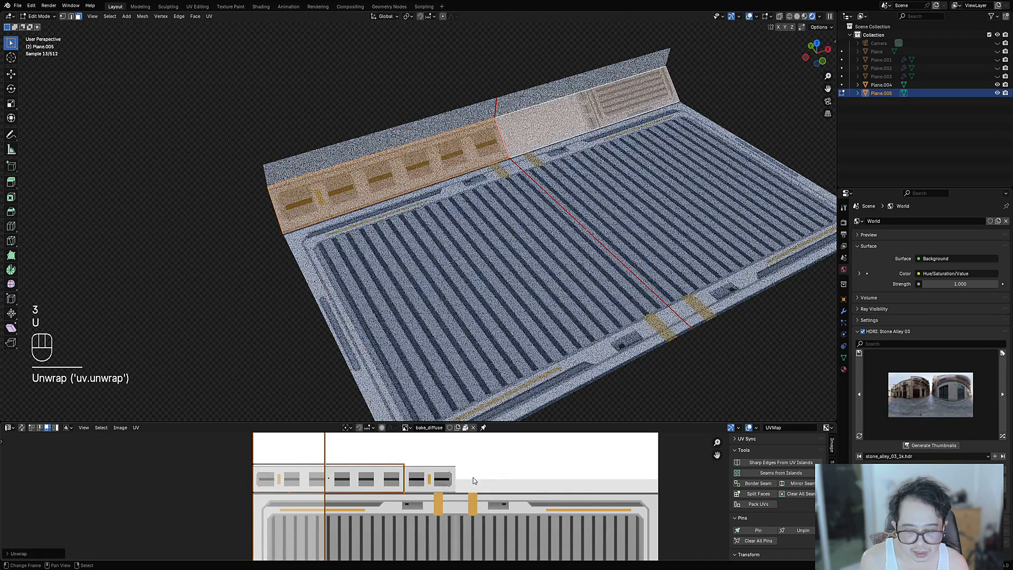
- Try stacking the selected strip islands together, then undo it
{"action": "key", "text": "ctrl+space"}
{"action": "key", "text": "a"}
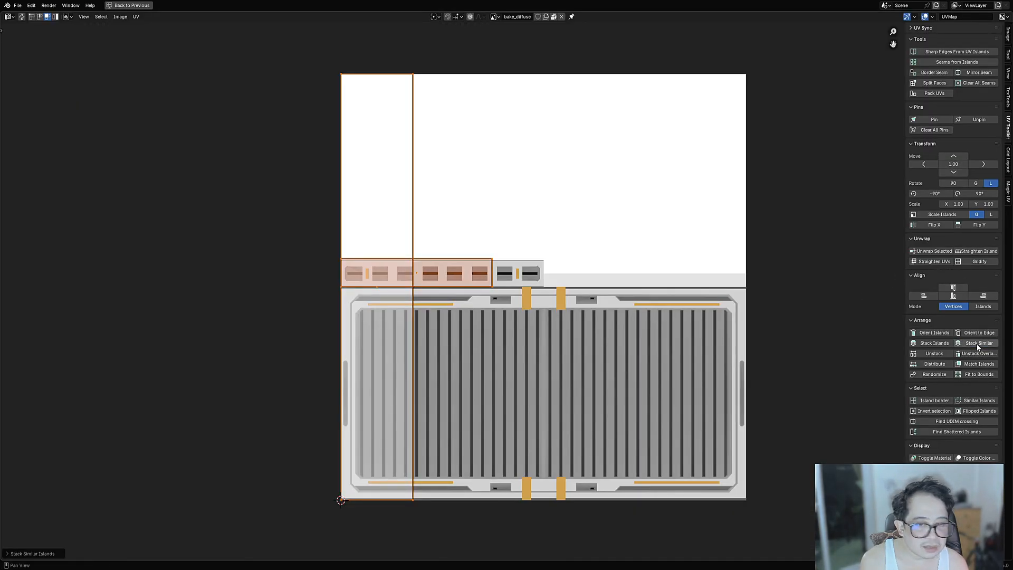
{"action": "left_click", "coordinate": [948, 344]}
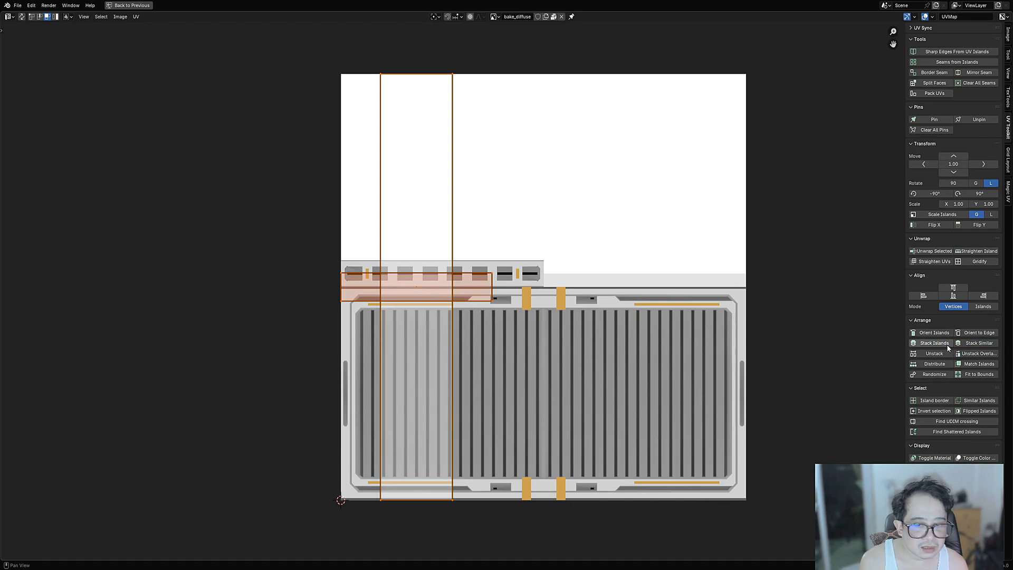
{"action": "key", "text": "ctrl+space"}
{"action": "key", "text": "ctrl+z"}
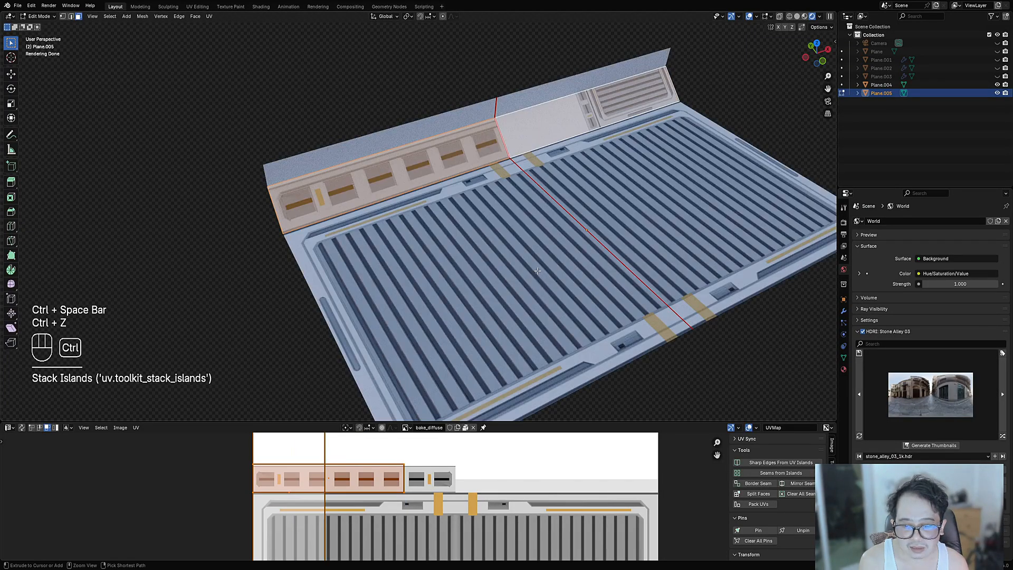
- Re-unwrap the faces angle-based and stack the two strip islands together
{"action": "key", "text": "u"}
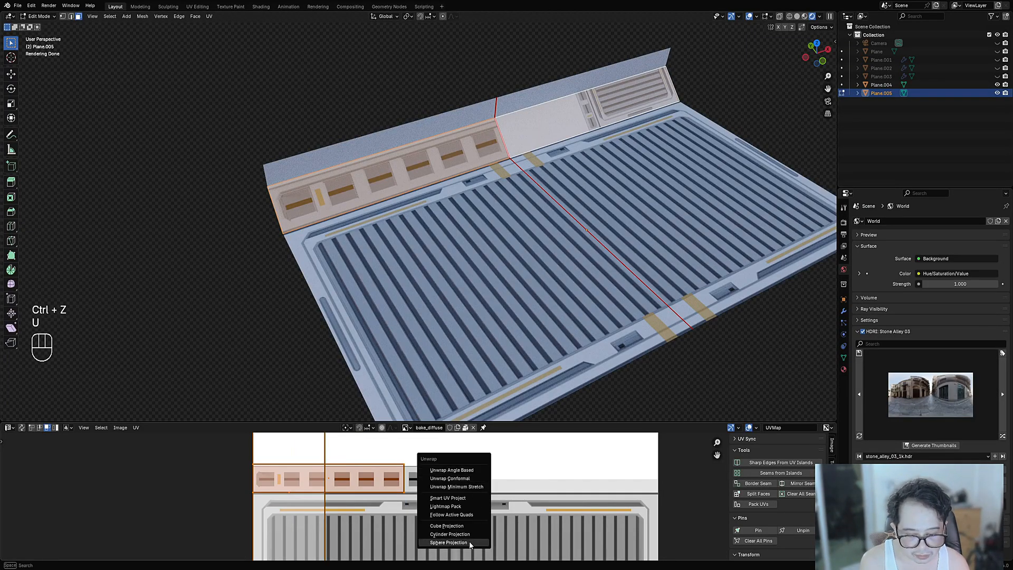
{"action": "left_click", "coordinate": [464, 471]}
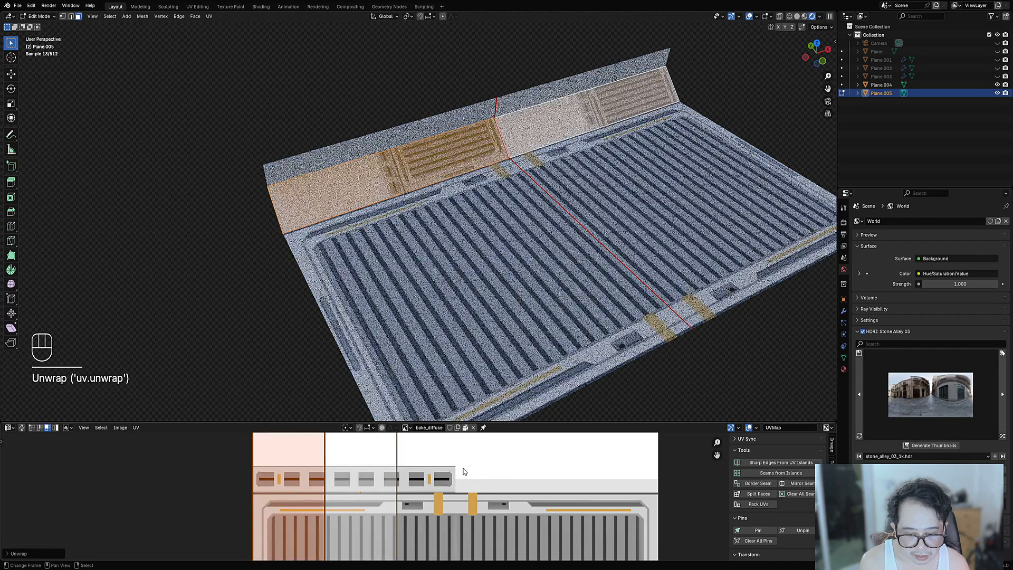
{"action": "scroll", "coordinate": [479, 465], "scroll_direction": "down", "scroll_amount": 5}
{"action": "key", "text": "ctrl+space"}
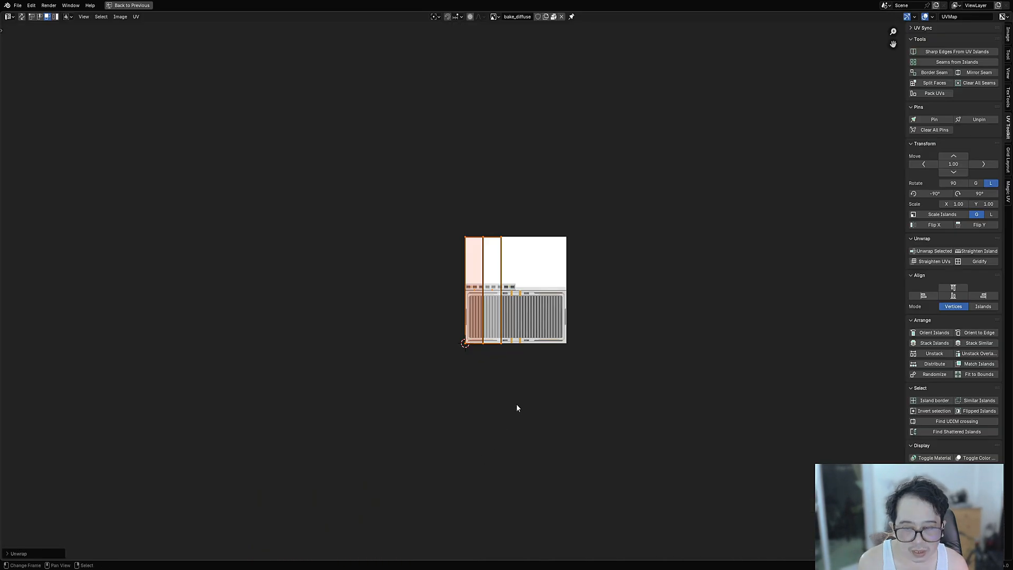
{"action": "scroll", "coordinate": [518, 407], "scroll_direction": "up", "scroll_amount": 5}
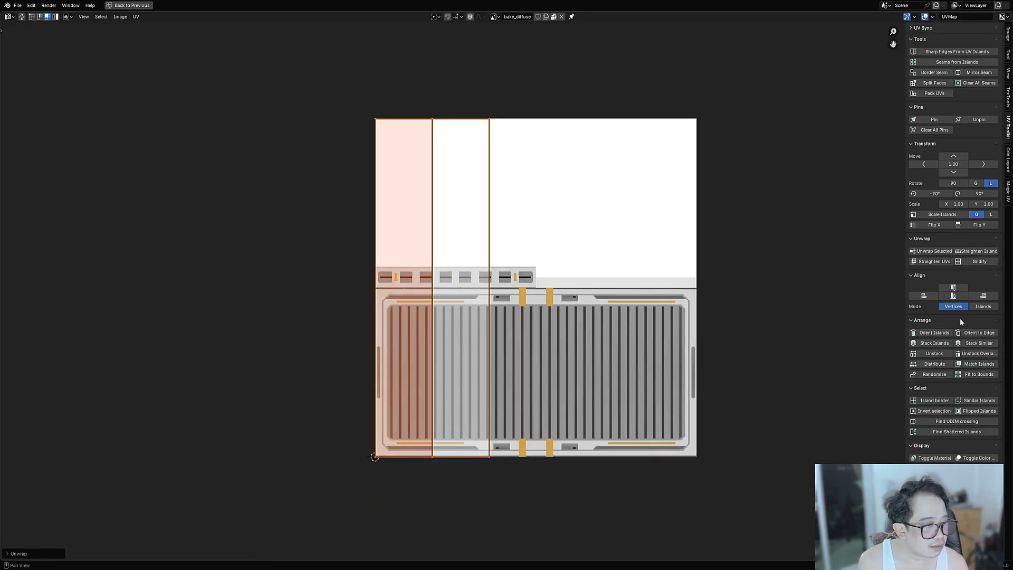
{"action": "left_click", "coordinate": [944, 344]}
- Rotate the strip 90°, shrink it to about a third, and place it on the vent row
{"action": "type", "text": "r"}
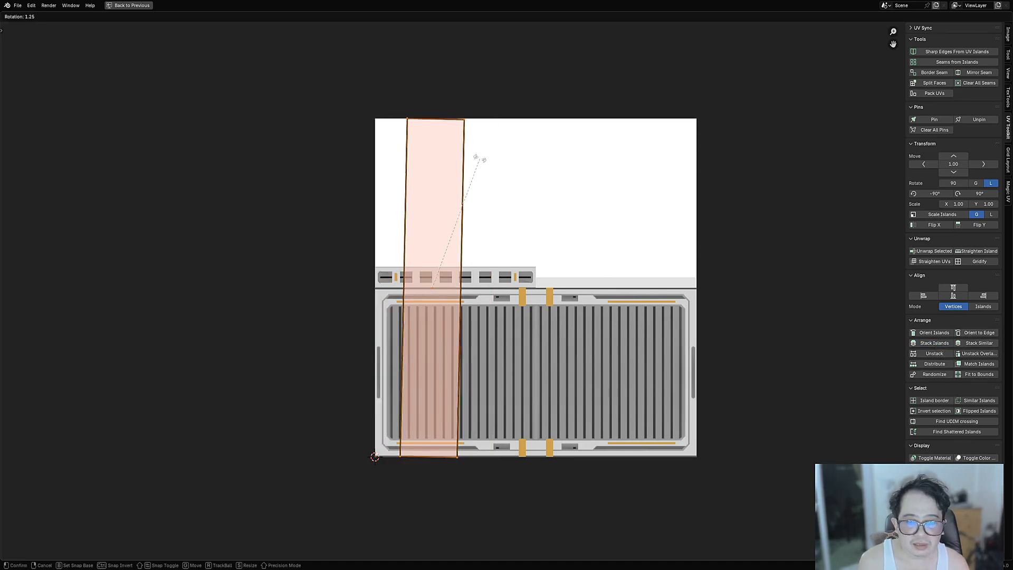
{"action": "type", "text": "90"}
{"action": "key", "text": "Return"}
{"action": "key", "text": "s"}
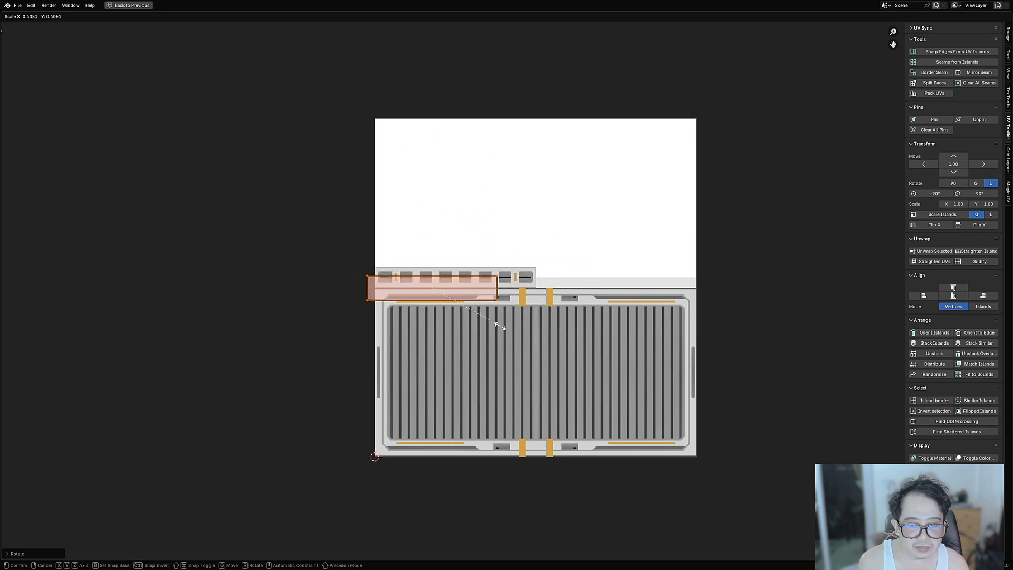
{"action": "left_click", "coordinate": [493, 323]}
{"action": "key", "text": "g"}
{"action": "left_click", "coordinate": [496, 314]}
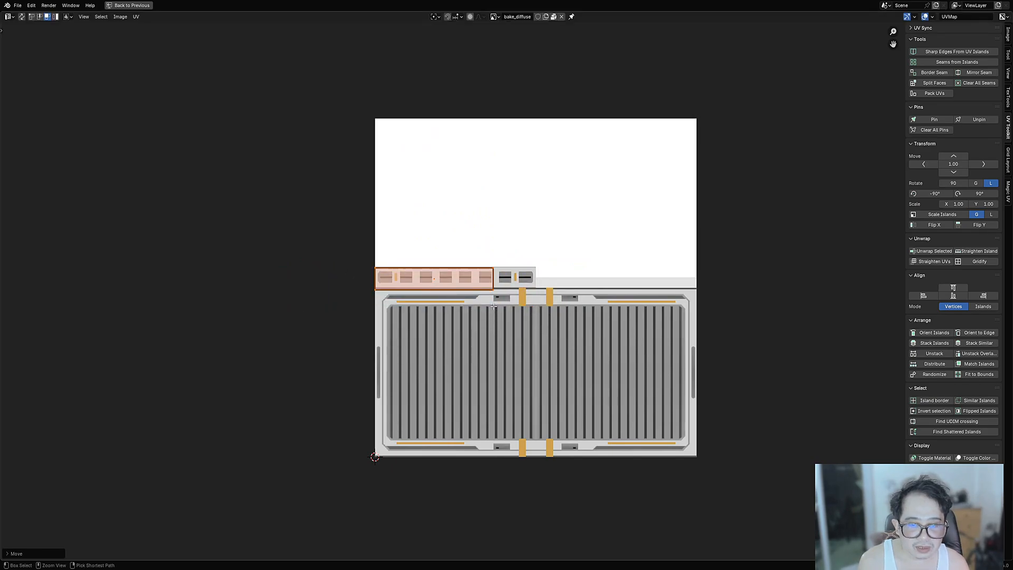
- Nudge the strip island slightly upward, then slide it sideways along X
{"action": "key", "text": "ctrl+space"}
{"action": "scroll", "coordinate": [403, 504], "scroll_direction": "up", "scroll_amount": 4}
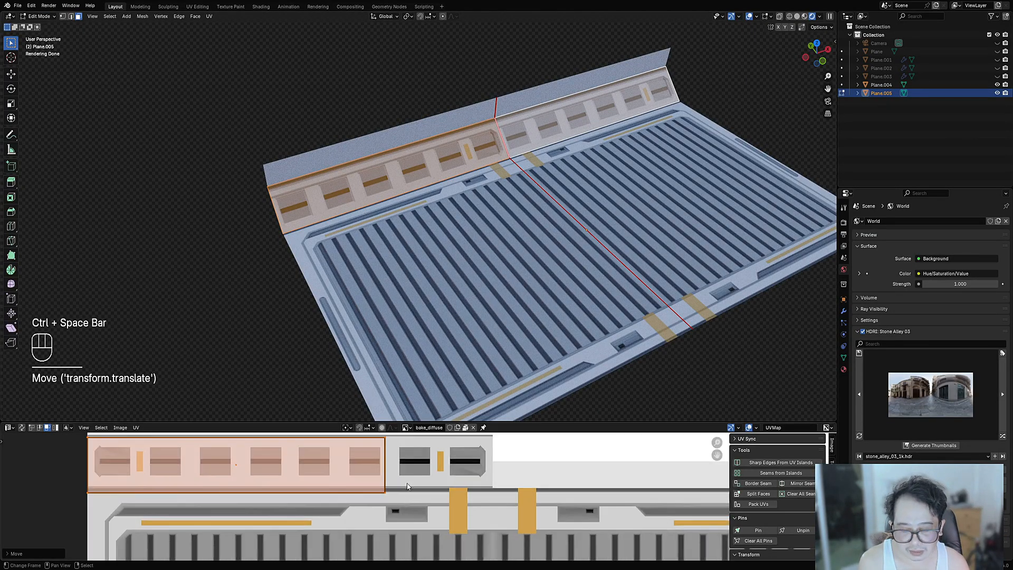
{"action": "scroll", "coordinate": [390, 491], "scroll_direction": "down", "scroll_amount": 2}
{"action": "key", "text": "g"}
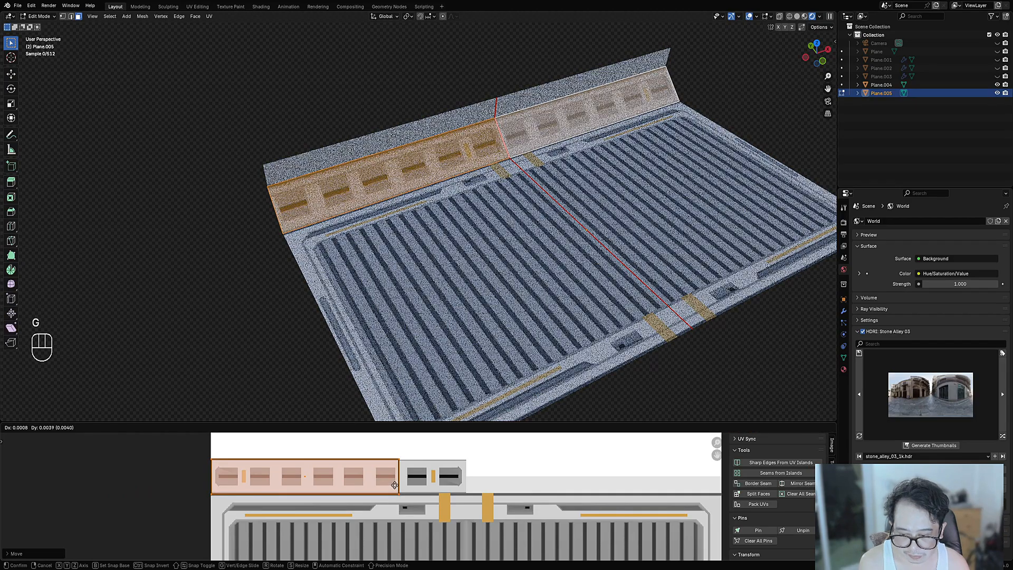
{"action": "left_click", "coordinate": [394, 488]}
{"action": "key", "text": "alt+a"}
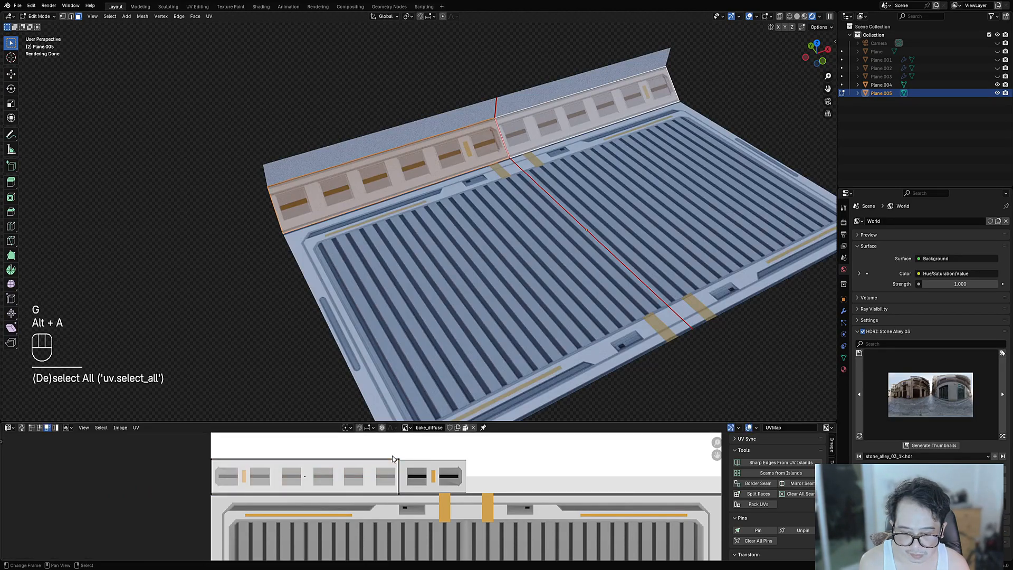
{"action": "left_click", "coordinate": [434, 481]}
{"action": "key", "text": "1"}
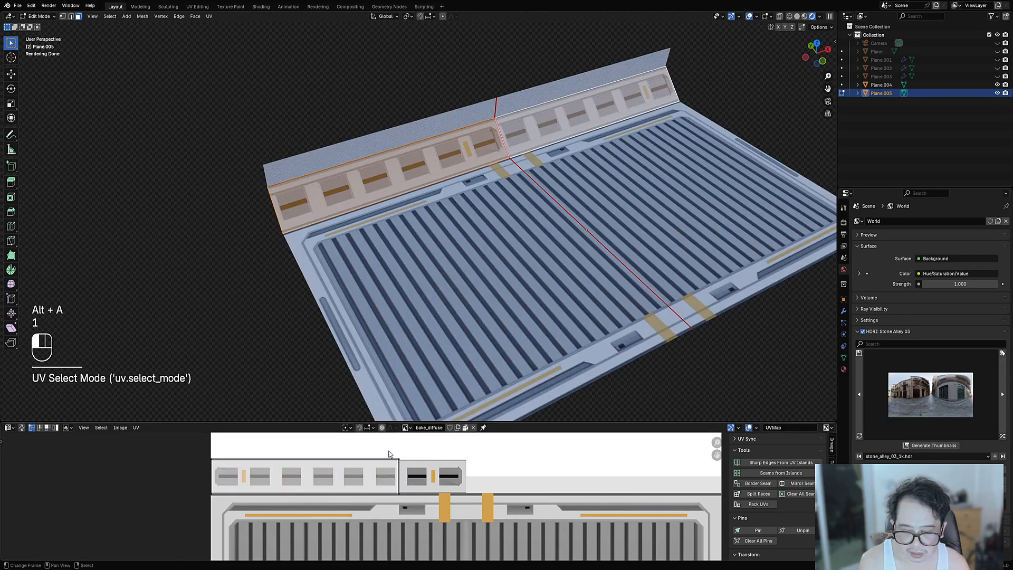
{"action": "key", "text": "g"}
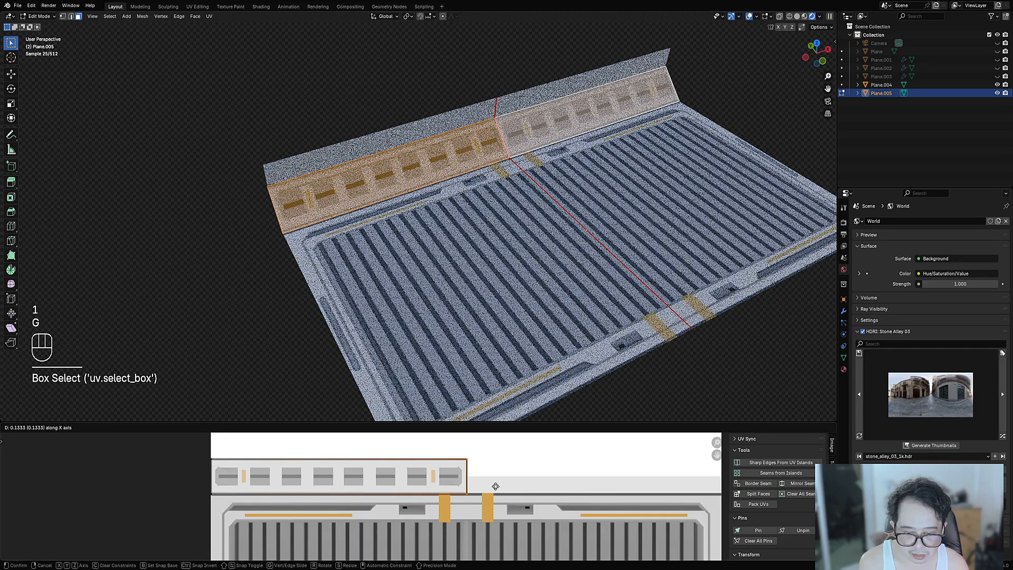
{"action": "left_click", "coordinate": [495, 486]}
- Check the vent row on the panel and fine-tune the strip's X position
{"action": "key", "text": "Tab"}
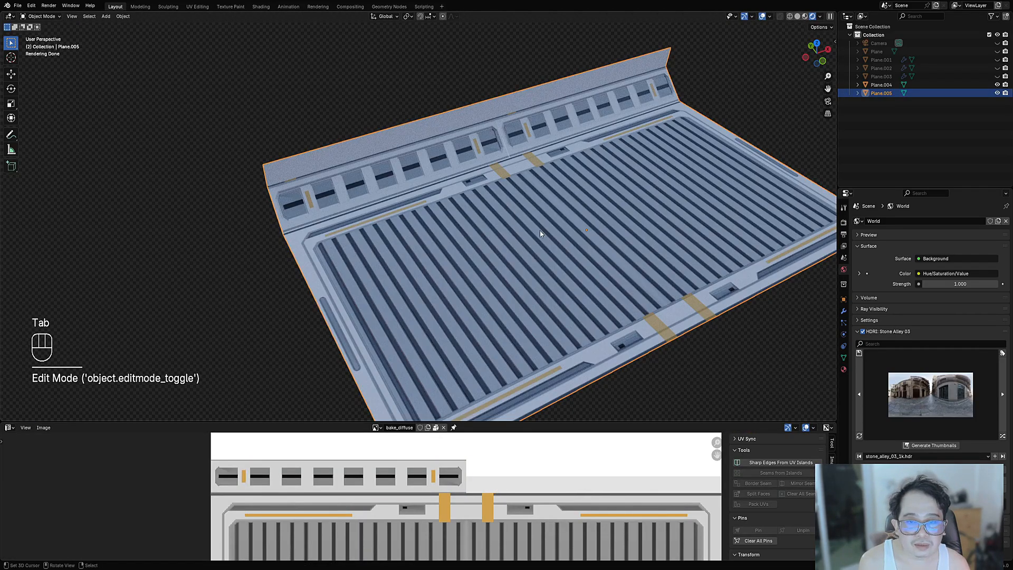
{"action": "middle_click_drag", "start_coordinate": [540, 233], "coordinate": [473, 235]}
{"action": "middle_click_drag", "start_coordinate": [575, 232], "coordinate": [432, 235], "text": "shift"}
{"action": "scroll", "coordinate": [431, 236], "scroll_direction": "up", "scroll_amount": 3}
{"action": "key", "text": "Tab"}
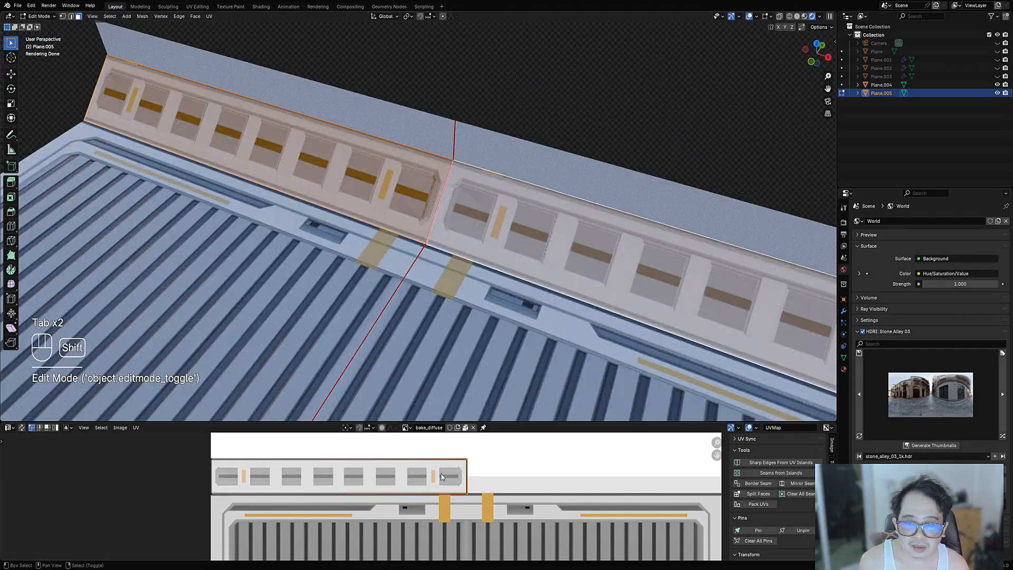
{"action": "scroll", "coordinate": [441, 476], "scroll_direction": "up", "scroll_amount": 2}
{"action": "key", "text": "g"}
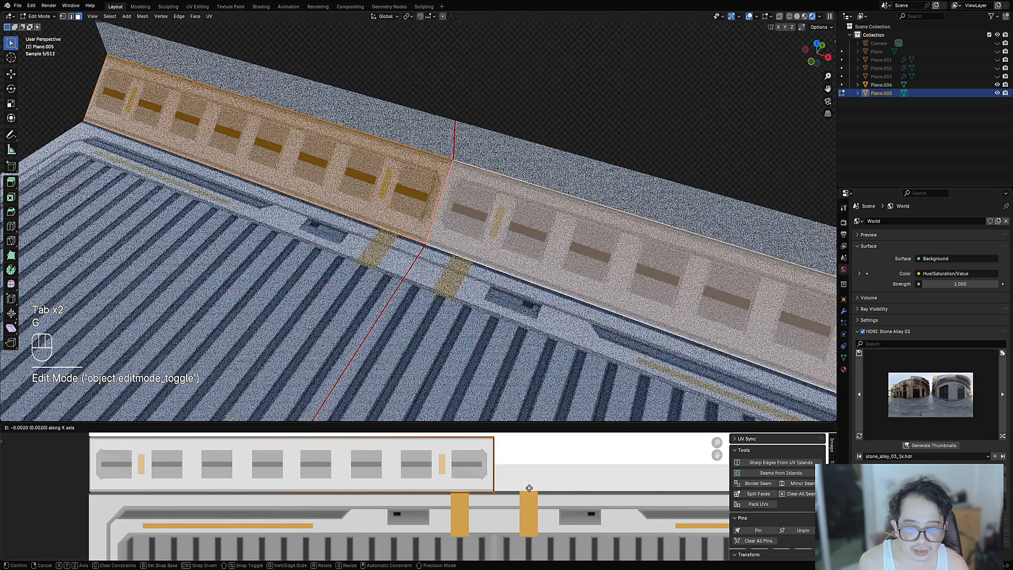
{"action": "left_click", "coordinate": [530, 488]}
- Leave edit mode and orbit around the panel to review the textured strip
{"action": "key", "text": "Tab"}
{"action": "scroll", "coordinate": [469, 240], "scroll_direction": "down", "scroll_amount": 5}
{"action": "middle_click_drag", "start_coordinate": [469, 240], "coordinate": [510, 267]}
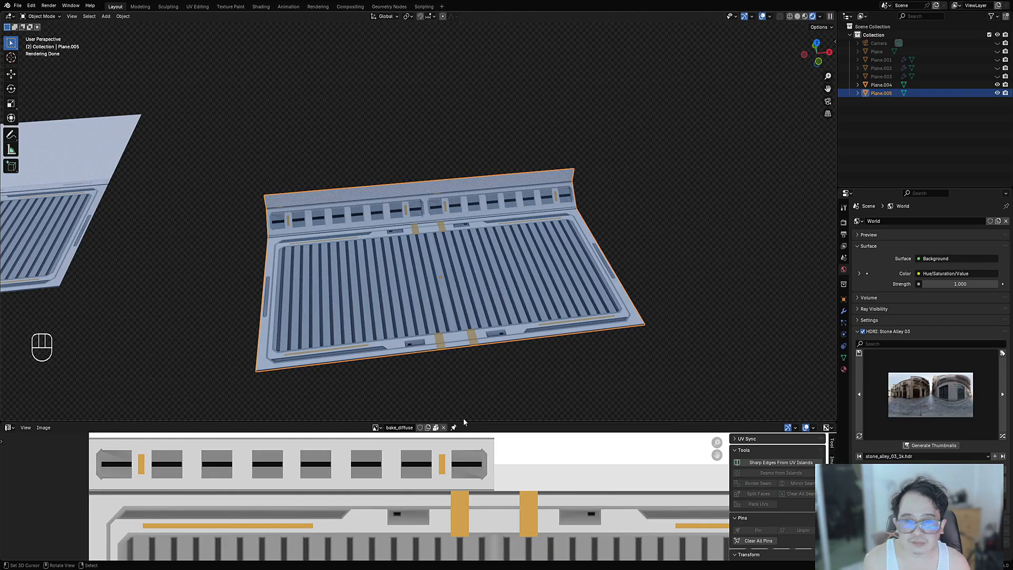
{"action": "middle_click_drag", "start_coordinate": [668, 265], "coordinate": [519, 287], "text": "shift"}
{"action": "scroll", "coordinate": [606, 317], "scroll_direction": "up", "scroll_amount": 4}
{"action": "scroll", "coordinate": [519, 286], "scroll_direction": "up", "scroll_amount": 3}
{"action": "scroll", "coordinate": [250, 284], "scroll_direction": "down", "scroll_amount": 4}
{"action": "middle_click_drag", "start_coordinate": [248, 284], "coordinate": [474, 239], "text": "shift"}
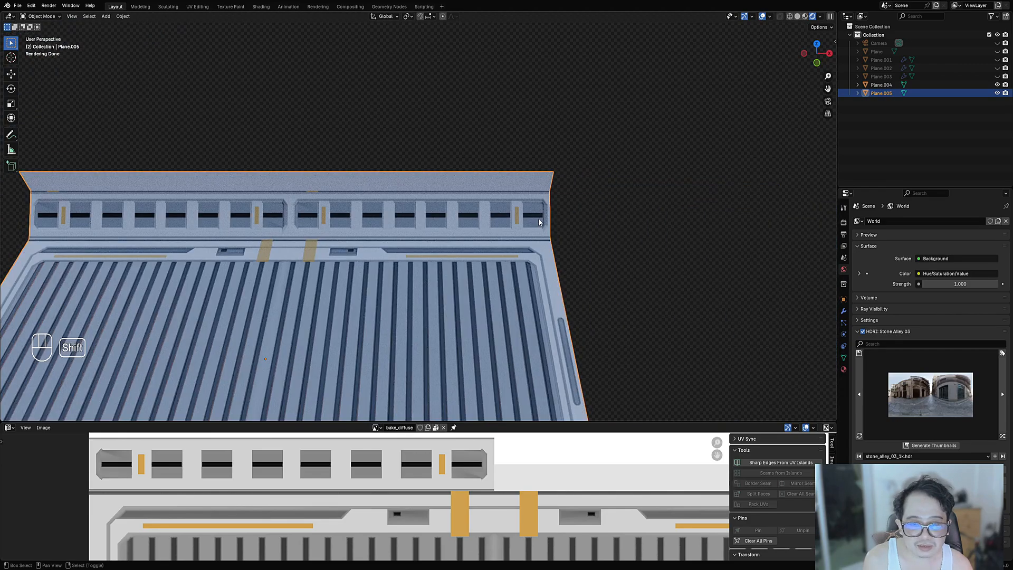
{"action": "scroll", "coordinate": [539, 222], "scroll_direction": "down", "scroll_amount": 4}
{"action": "scroll", "coordinate": [458, 259], "scroll_direction": "up", "scroll_amount": 2}
{"action": "key", "text": "Tab"}
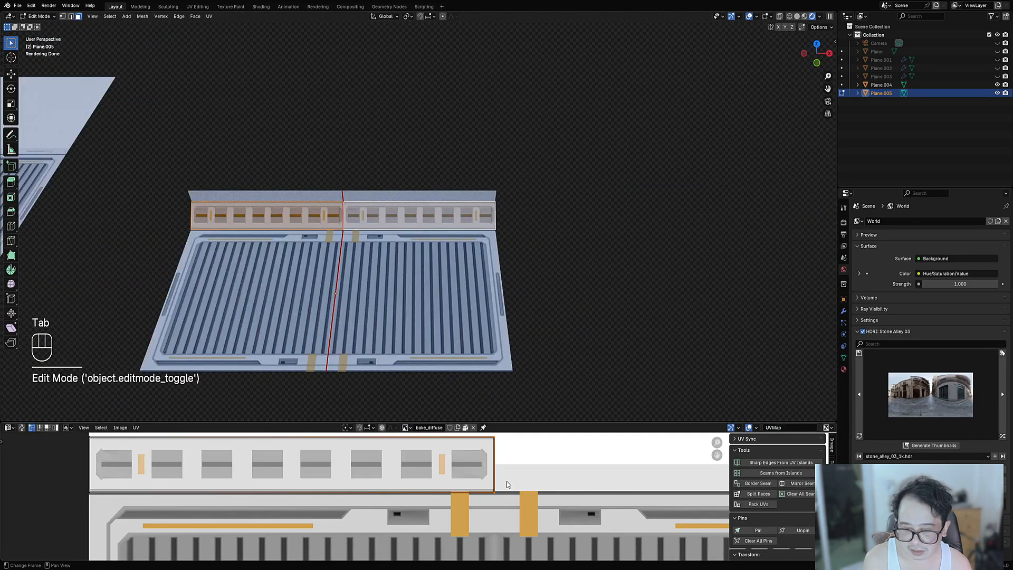
{"action": "key", "text": "ctrl+space"}
{"action": "scroll", "coordinate": [487, 378], "scroll_direction": "up", "scroll_amount": 3}
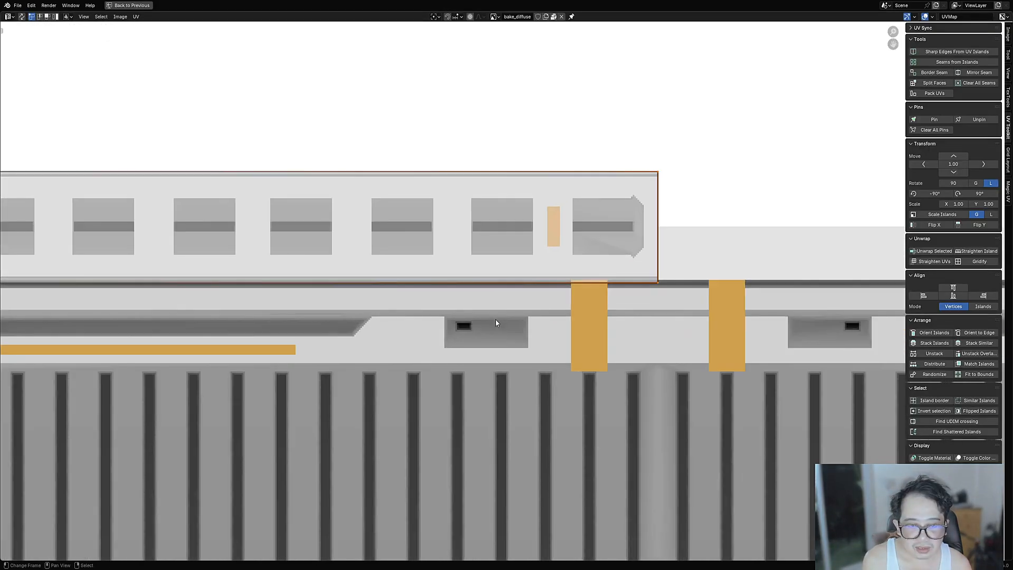
{"action": "scroll", "coordinate": [464, 260], "scroll_direction": "down", "scroll_amount": 3}
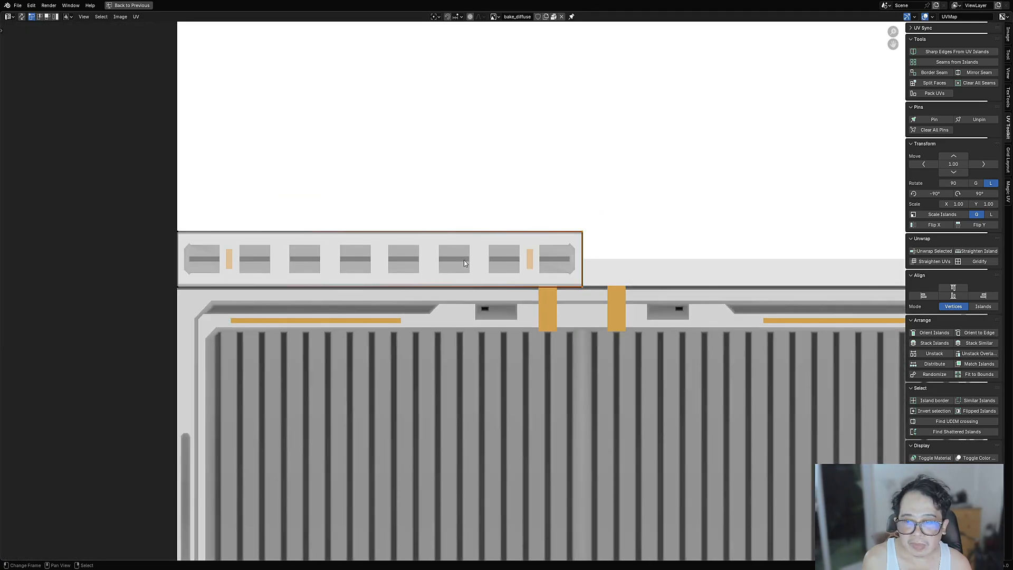
{"action": "key", "text": "Tab"}
{"action": "key", "text": "ctrl+space"}
{"action": "key", "text": "ctrl+space"}
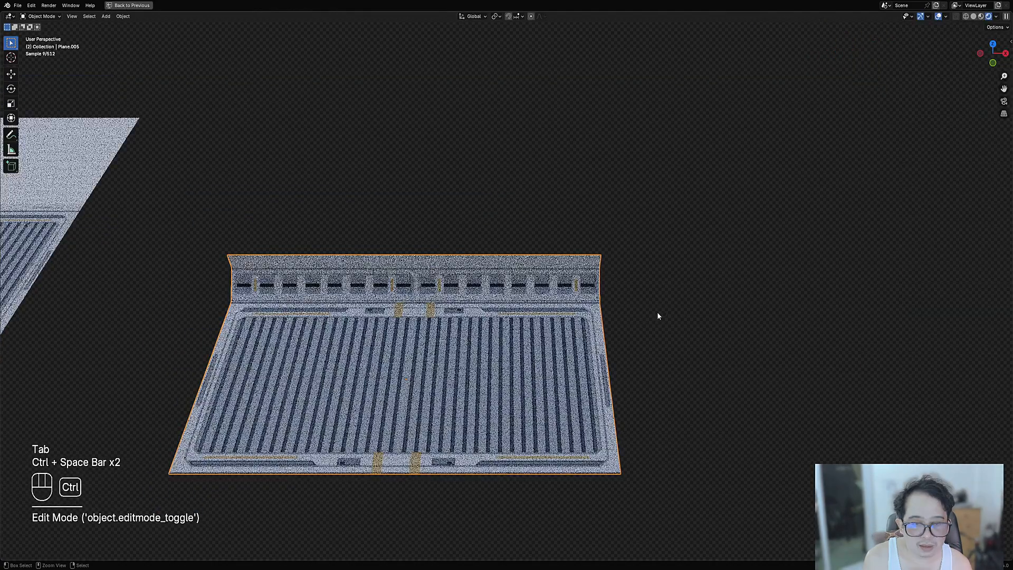
{"action": "key", "text": "ctrl+space"}
{"action": "key", "text": "ctrl+space"}
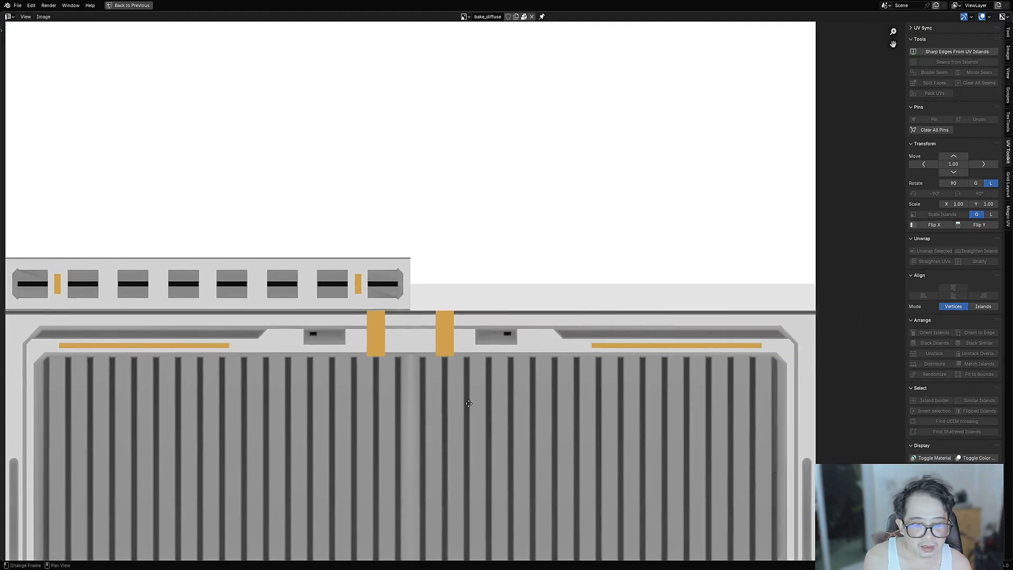
{"action": "scroll", "coordinate": [506, 301], "scroll_direction": "up", "scroll_amount": 3}
{"action": "key", "text": "ctrl+space"}
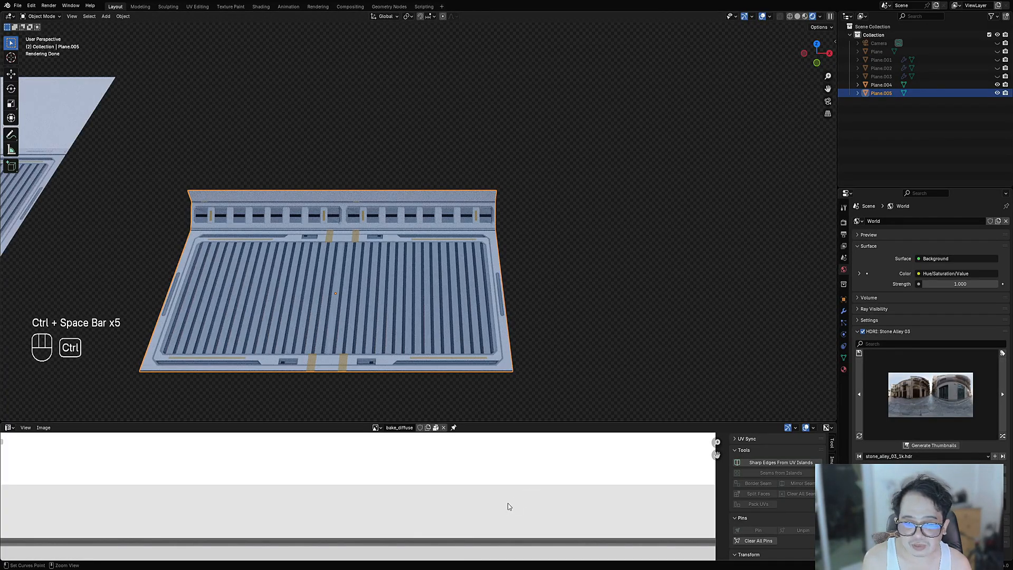
{"action": "key", "text": "ctrl+space"}
{"action": "scroll", "coordinate": [454, 359], "scroll_direction": "down", "scroll_amount": 2}
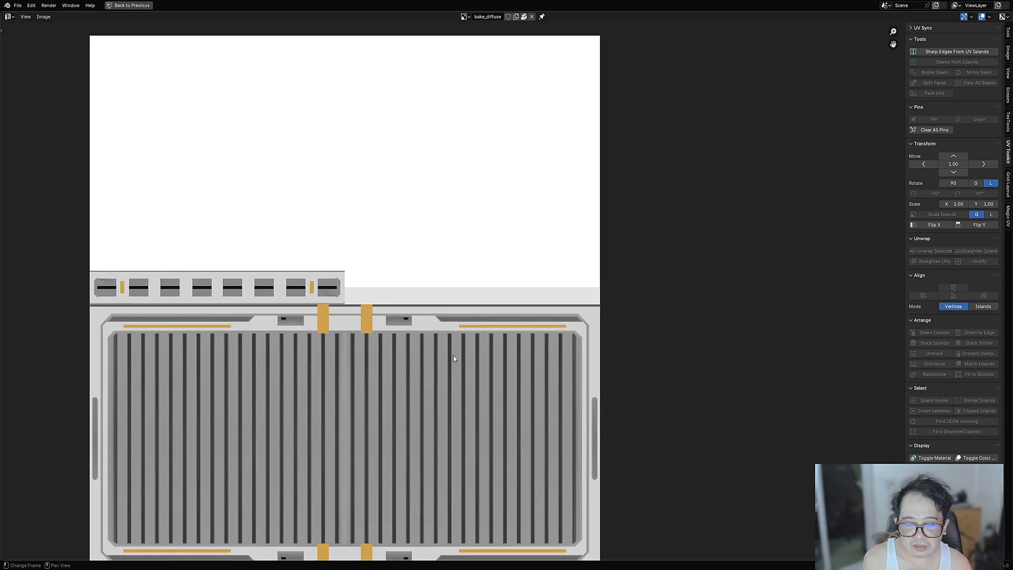
{"action": "middle_click_drag", "start_coordinate": [454, 356], "coordinate": [548, 352]}
{"action": "scroll", "coordinate": [476, 303], "scroll_direction": "up", "scroll_amount": 5}
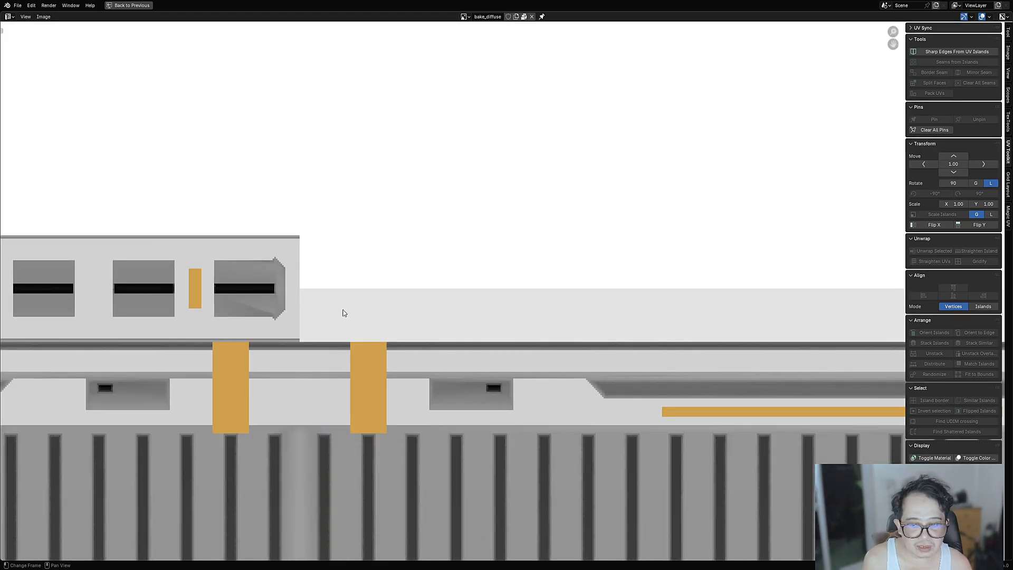
{"action": "scroll", "coordinate": [343, 315], "scroll_direction": "down", "scroll_amount": 3}
{"action": "key", "text": "ctrl+space"}
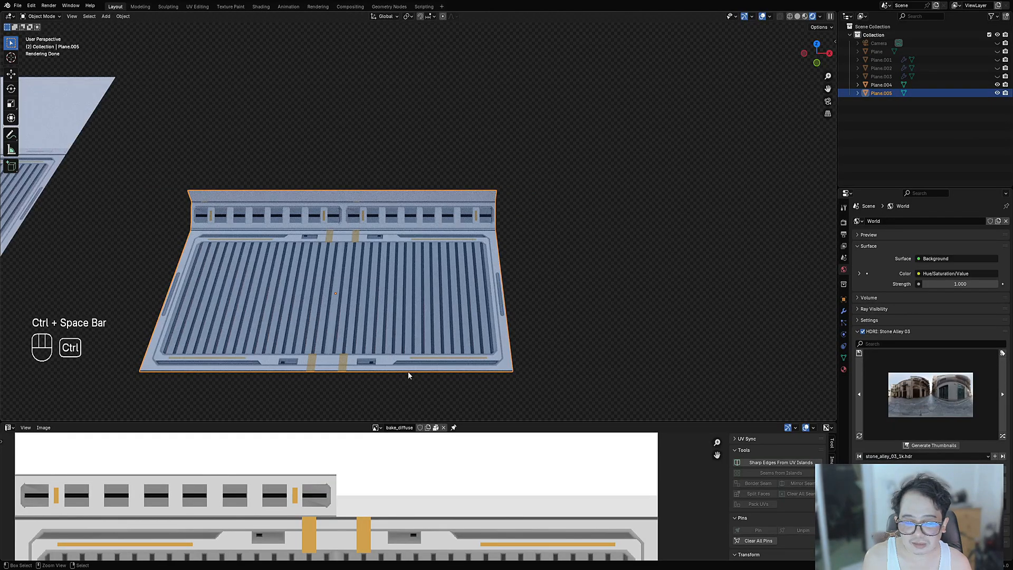
{"action": "scroll", "coordinate": [297, 473], "scroll_direction": "down", "scroll_amount": 8}
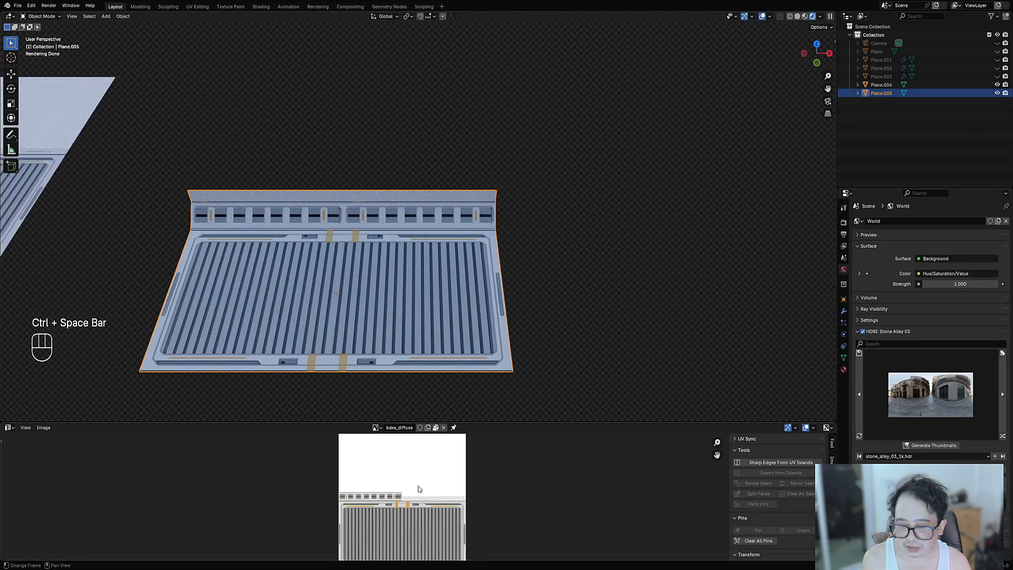
{"action": "middle_click_drag", "start_coordinate": [418, 486], "coordinate": [425, 511]}
- Select the left-half top lip face, unwrap it angle-based, then undo
{"action": "scroll", "coordinate": [425, 511], "scroll_direction": "up", "scroll_amount": 3}
{"action": "key", "text": "Tab"}
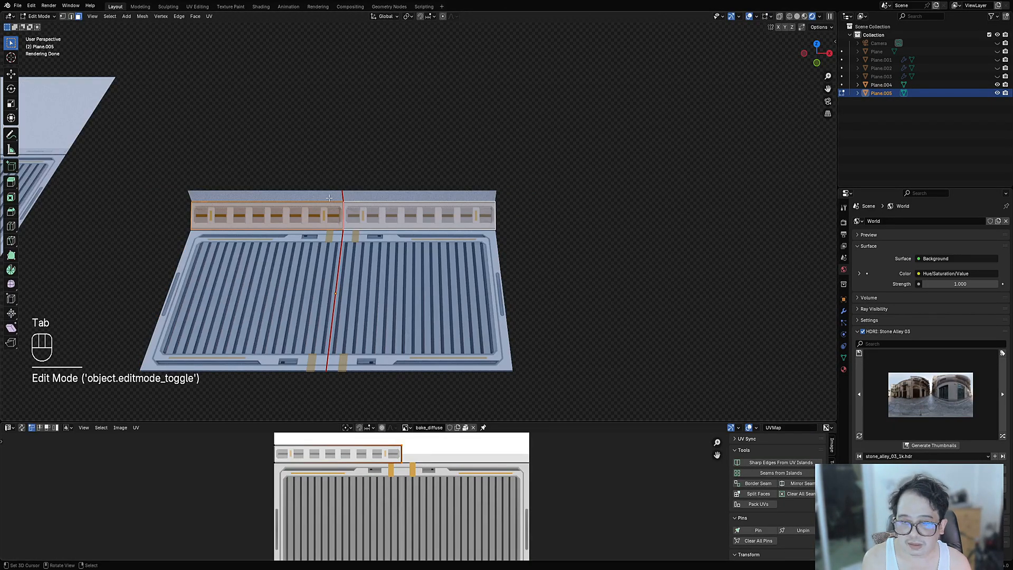
{"action": "left_click", "coordinate": [329, 198]}
{"action": "key", "text": "u"}
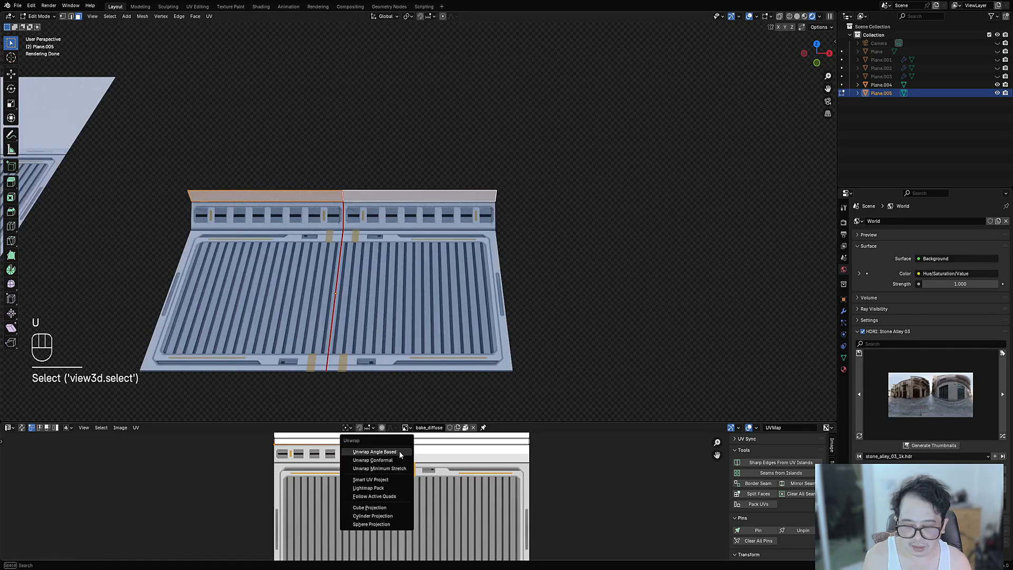
{"action": "left_click", "coordinate": [401, 451]}
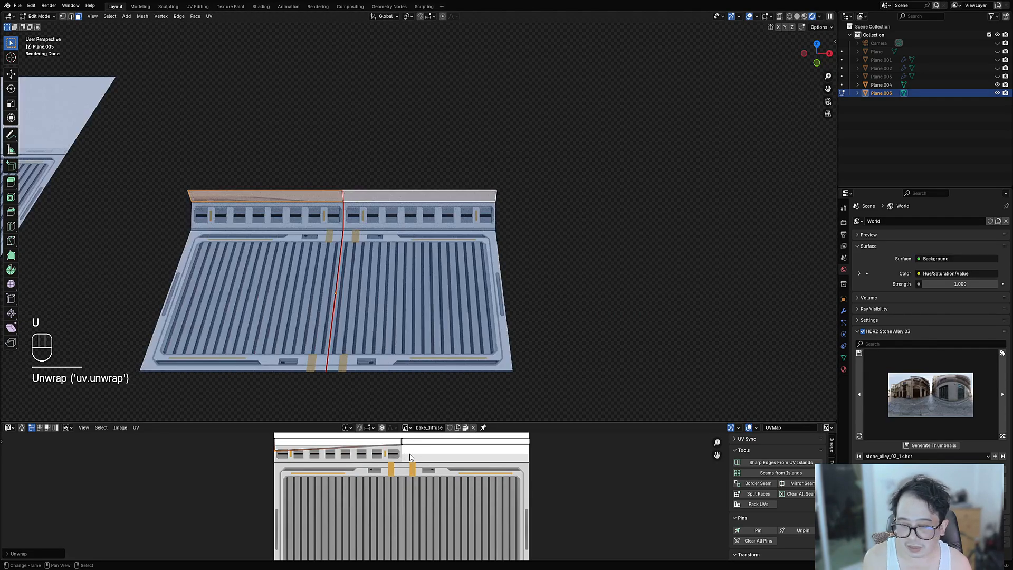
{"action": "key", "text": "ctrl+z"}
- Unwrap the top strip angle-based again, inspect its UVs enlarged, then undo
{"action": "key", "text": "u"}
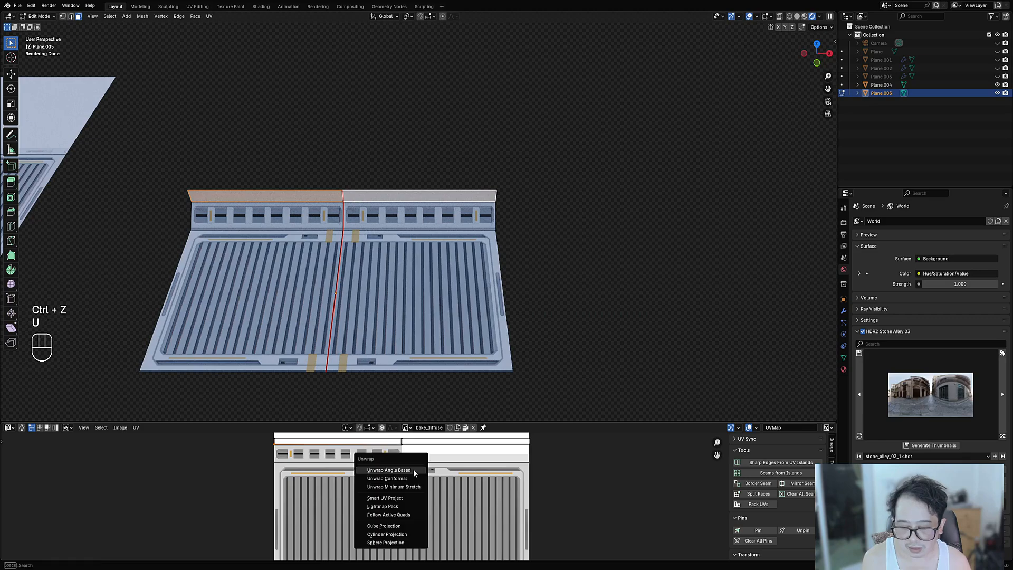
{"action": "left_click", "coordinate": [413, 469]}
{"action": "middle_click_drag", "start_coordinate": [417, 289], "coordinate": [417, 285]}
{"action": "key", "text": "a"}
{"action": "key", "text": "ctrl+space"}
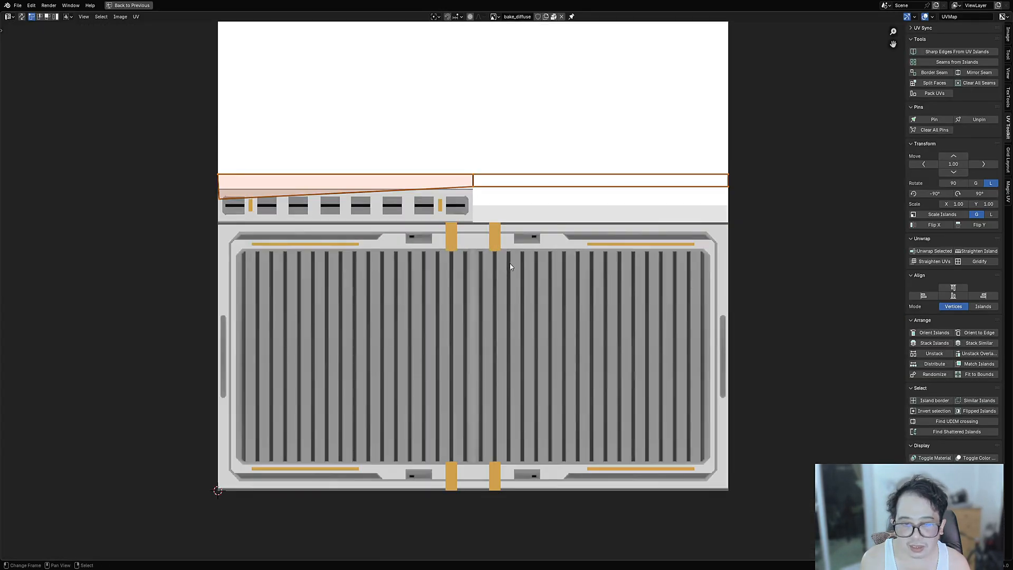
{"action": "key", "text": "ctrl+space"}
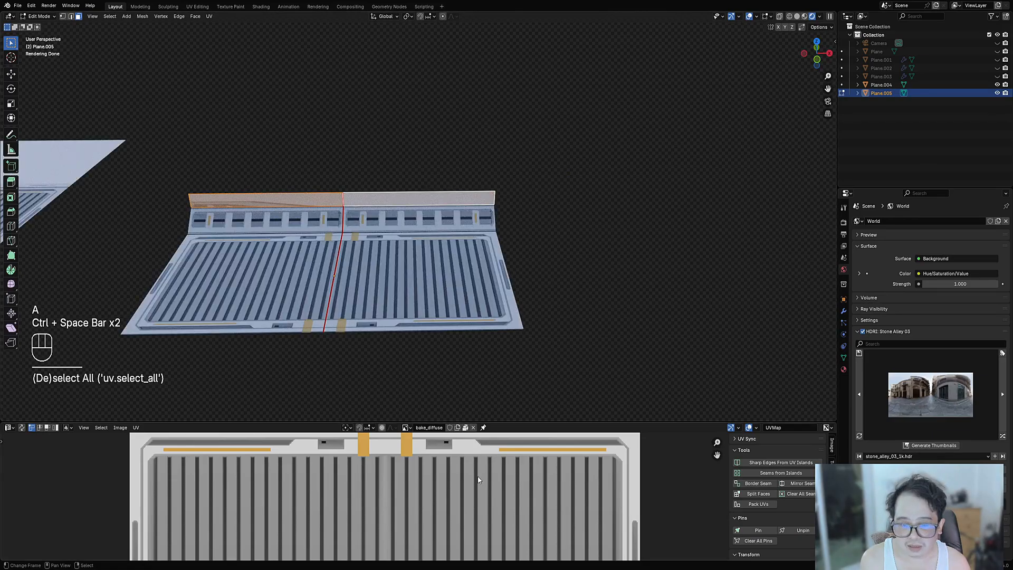
{"action": "key", "text": "ctrl+z"}
- Unwrap the strip with Minimum Stretch, then undo it
{"action": "key", "text": "u"}
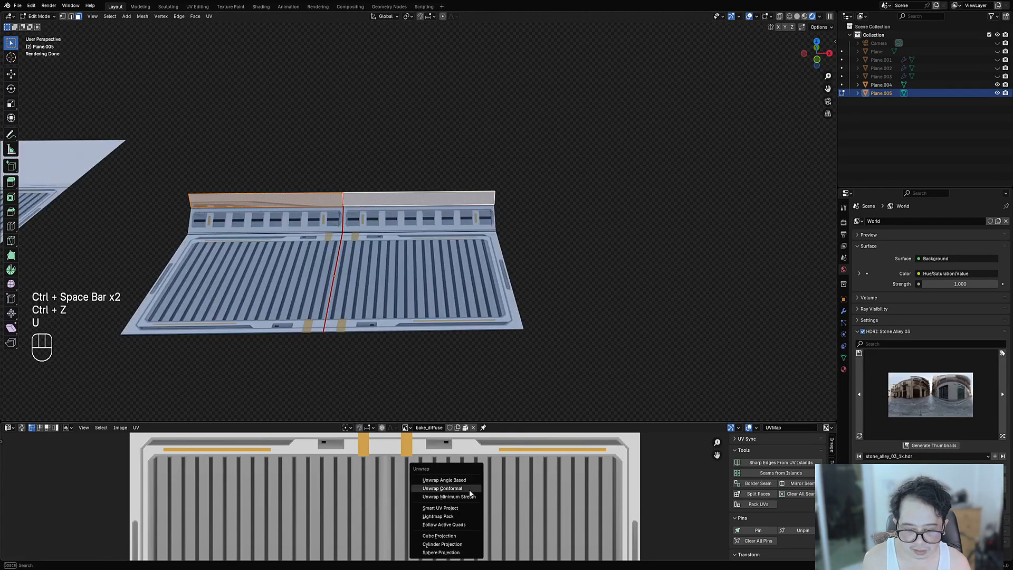
{"action": "left_click", "coordinate": [467, 497]}
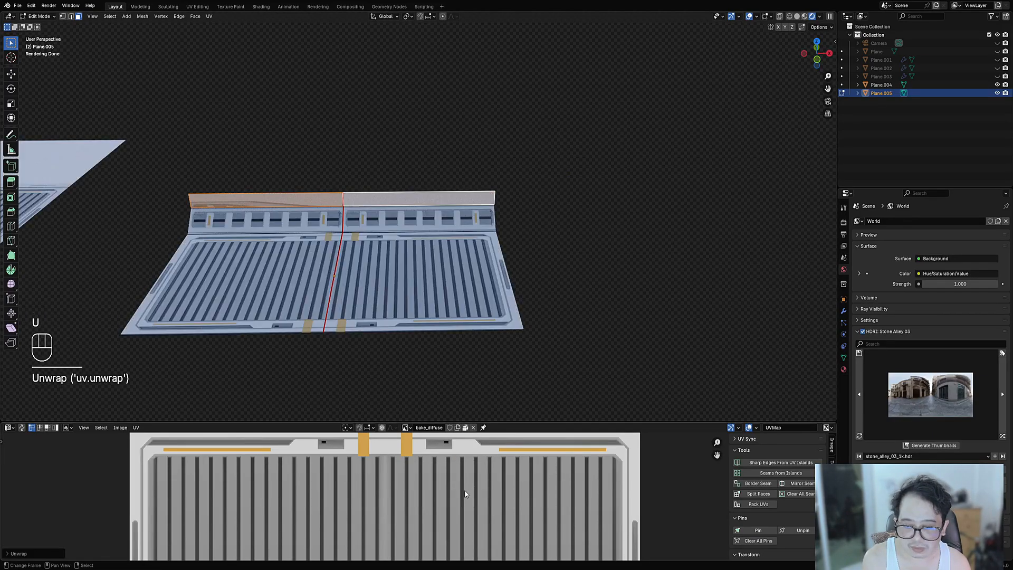
{"action": "scroll", "coordinate": [464, 494], "scroll_direction": "down", "scroll_amount": 4}
{"action": "key", "text": "ctrl+z"}
{"action": "scroll", "coordinate": [395, 362], "scroll_direction": "up", "scroll_amount": 5}
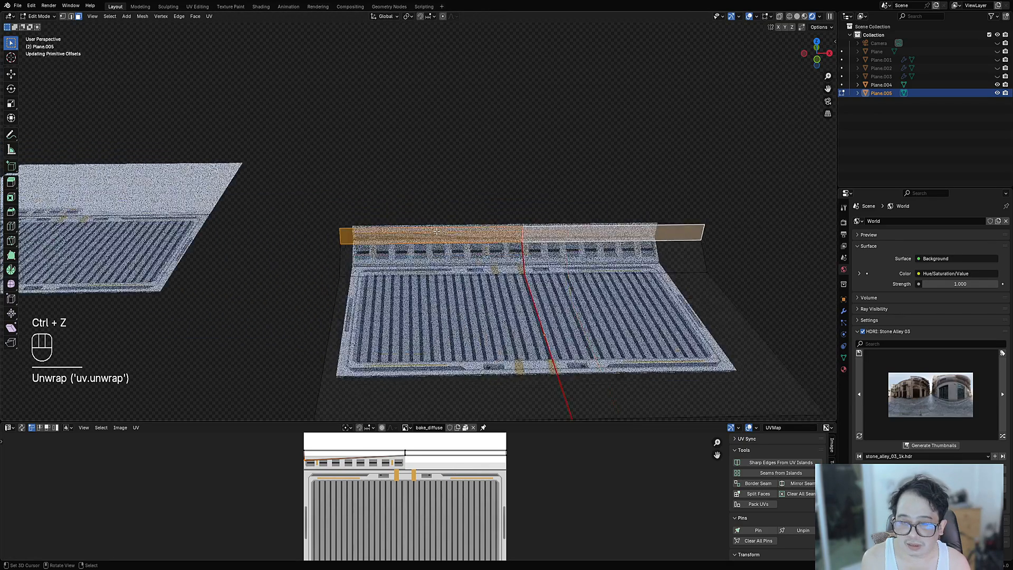
- Clear the selection and pick part of the panel mesh in vertex mode
{"action": "key", "text": "1"}
{"action": "key", "text": "alt+a"}
{"action": "key", "text": "3"}
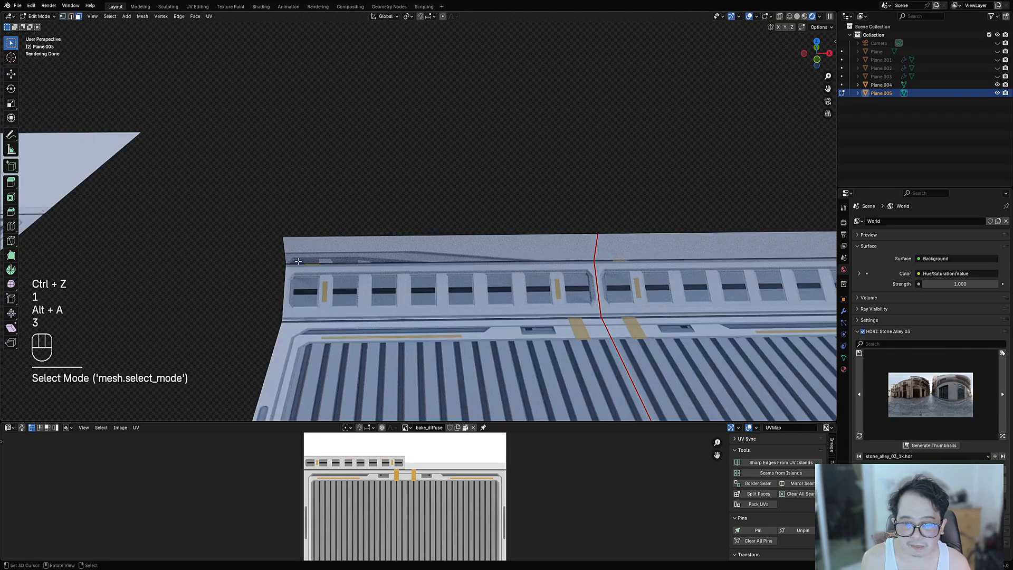
{"action": "key", "text": "1"}
{"action": "left_click", "coordinate": [401, 263]}
- Merge the panel's overlapping vertices by distance, then select a top flange face
{"action": "key", "text": "a"}
{"action": "key", "text": "m"}
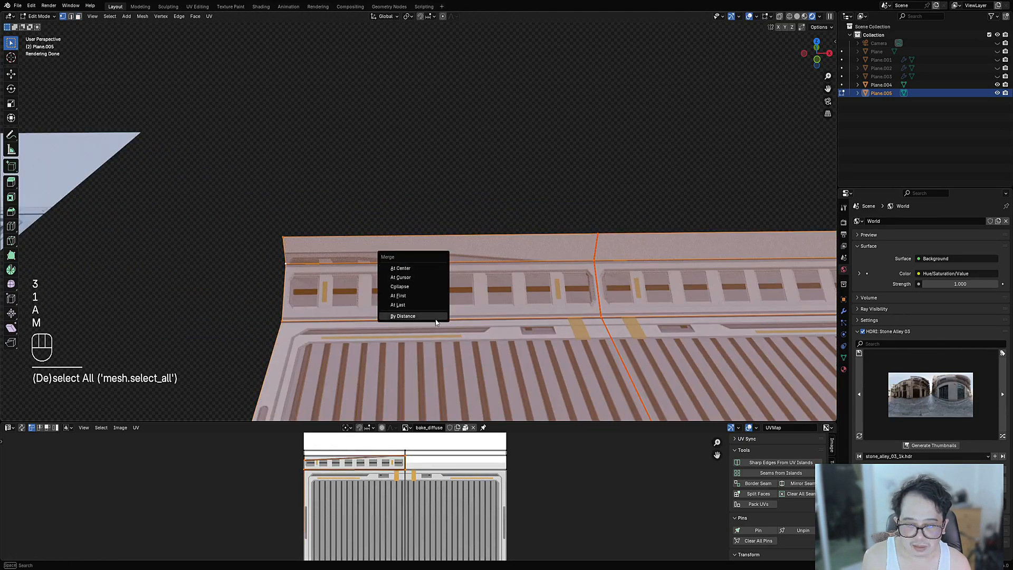
{"action": "left_click", "coordinate": [436, 316]}
{"action": "key", "text": "alt+a"}
{"action": "key", "text": "3"}
{"action": "left_click", "coordinate": [432, 246]}
{"action": "key", "text": "g"}
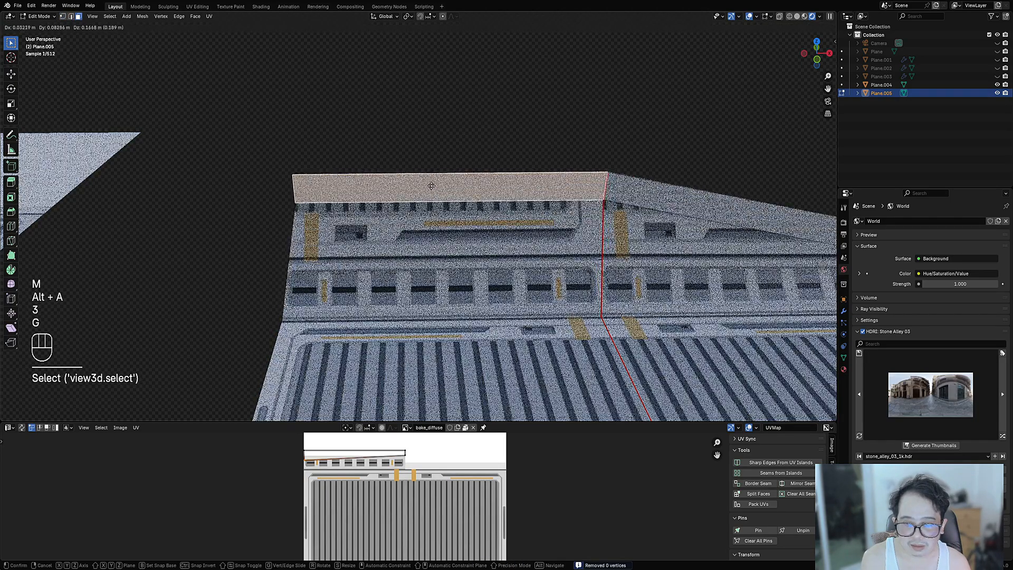
{"action": "right_click", "coordinate": [401, 276]}
- Reframe on the whole panel and unwrap the flange faces angle-based
{"action": "scroll", "coordinate": [414, 258], "scroll_direction": "down", "scroll_amount": 4}
{"action": "middle_click_drag", "start_coordinate": [475, 240], "coordinate": [382, 221], "text": "shift"}
{"action": "scroll", "coordinate": [445, 217], "scroll_direction": "up", "scroll_amount": 2}
{"action": "key", "text": "3"}
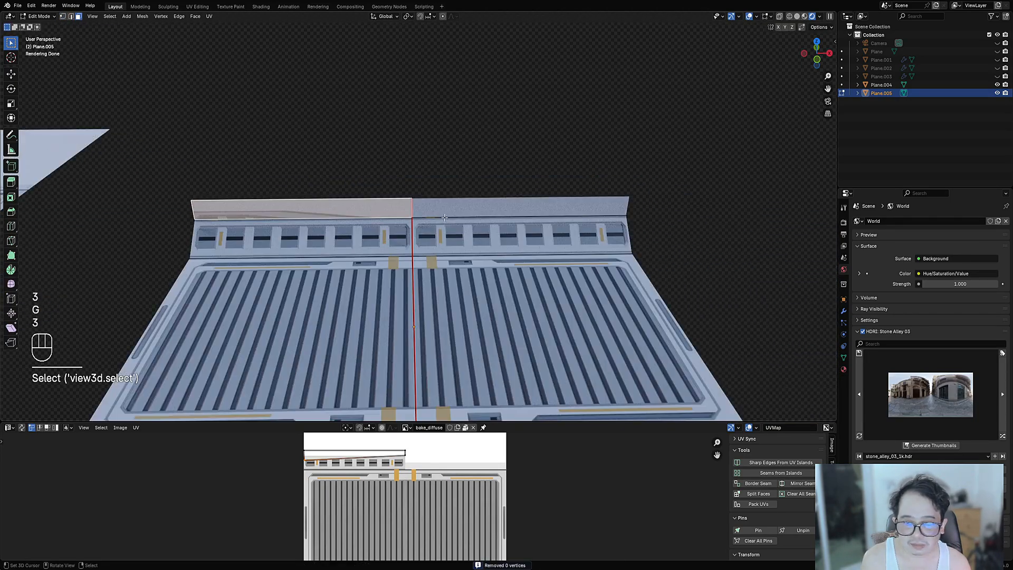
{"action": "key", "text": "u"}
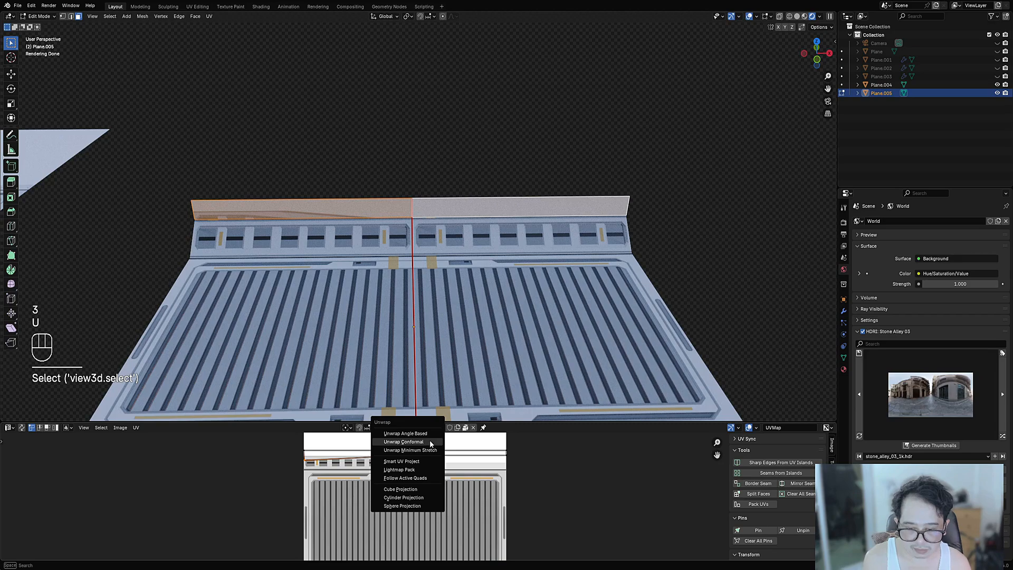
{"action": "left_click", "coordinate": [429, 434]}
- Inspect the flange islands in the enlarged UV editor, then reselect a flange face
{"action": "scroll", "coordinate": [445, 450], "scroll_direction": "up", "scroll_amount": 2, "text": "ctrl"}
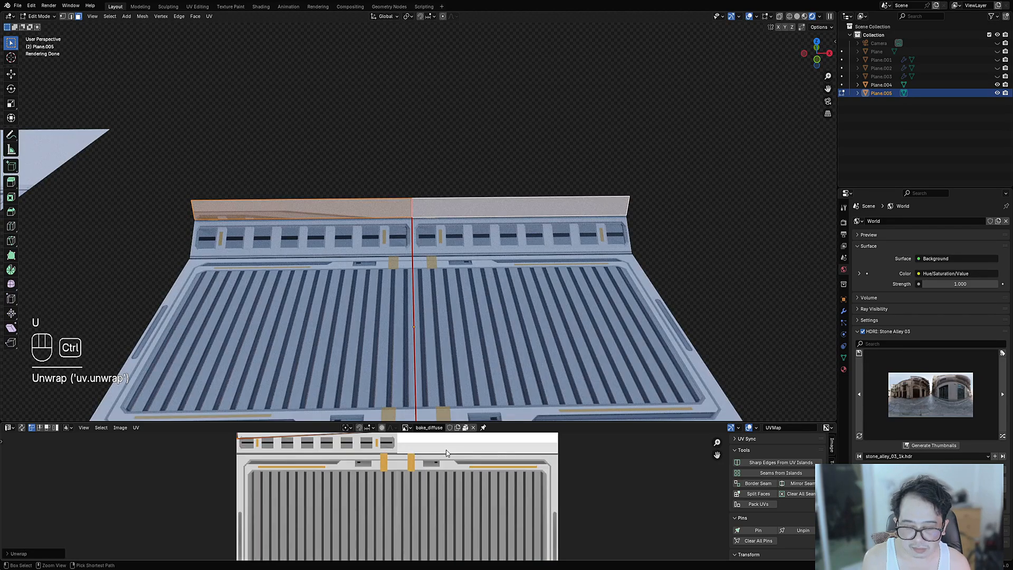
{"action": "key", "text": "ctrl+space"}
{"action": "scroll", "coordinate": [415, 300], "scroll_direction": "up", "scroll_amount": 2}
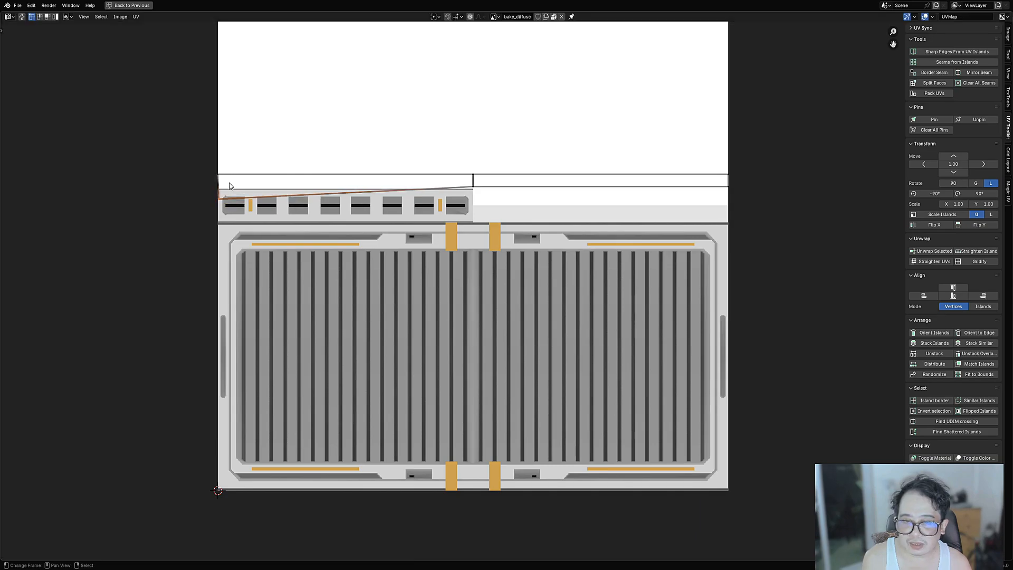
{"action": "key", "text": "g"}
{"action": "right_click", "coordinate": [484, 193]}
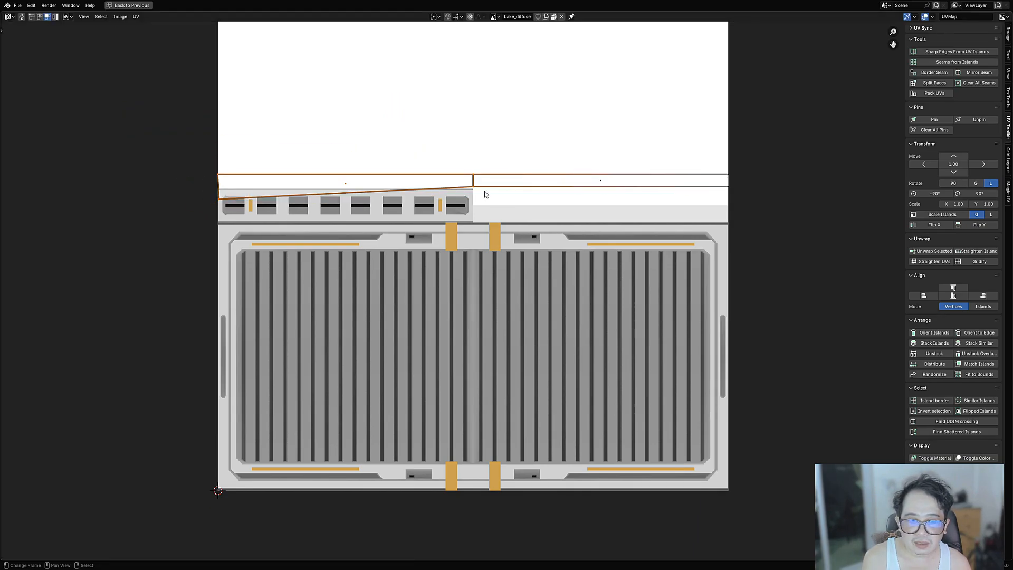
{"action": "key", "text": "ctrl+space"}
{"action": "key", "text": "3"}
{"action": "right_click", "coordinate": [395, 210]}
- Mark a UV seam on the middle edge between the two top flange halves
{"action": "right_click", "coordinate": [438, 208]}
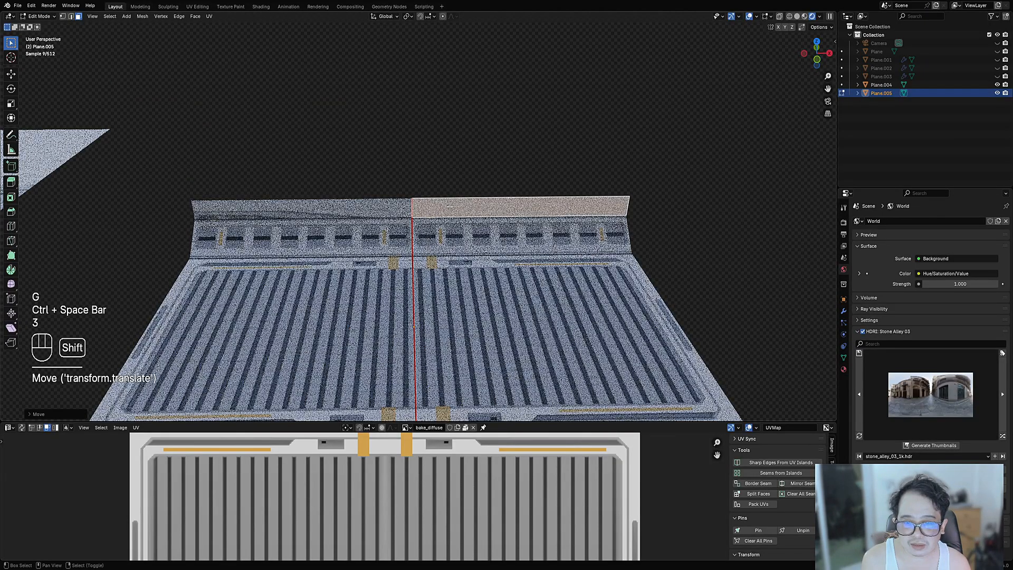
{"action": "middle_click_drag", "start_coordinate": [437, 211], "coordinate": [442, 247], "text": "shift"}
{"action": "scroll", "coordinate": [442, 247], "scroll_direction": "up", "scroll_amount": 3}
{"action": "key", "text": "2"}
{"action": "right_click", "coordinate": [416, 257]}
{"action": "key", "text": "ctrl+e"}
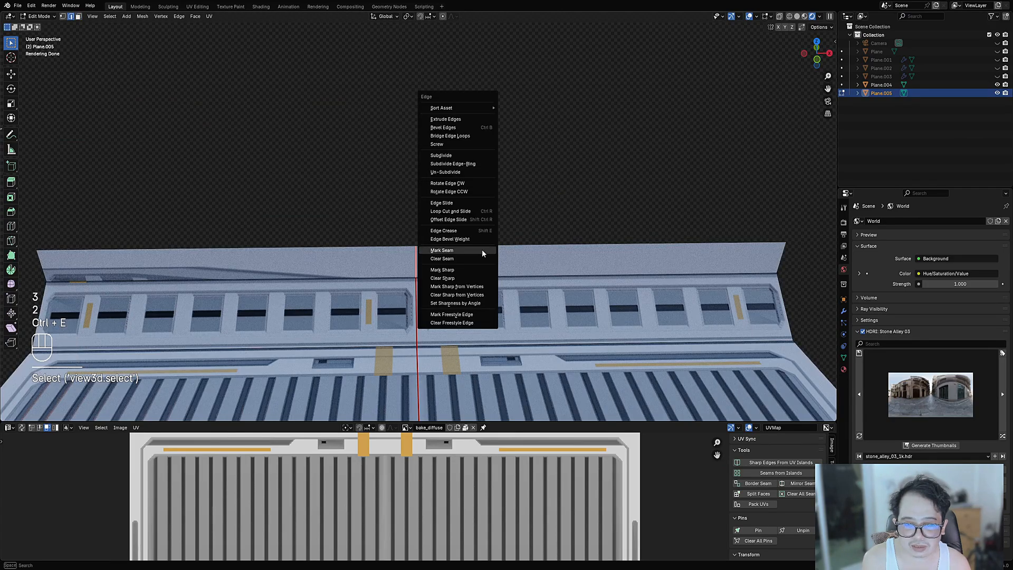
{"action": "left_click", "coordinate": [480, 249]}
- Unwrap the left flange face Angle Based, then stack both flange islands together
{"action": "key", "text": "3"}
{"action": "right_click", "coordinate": [404, 261]}
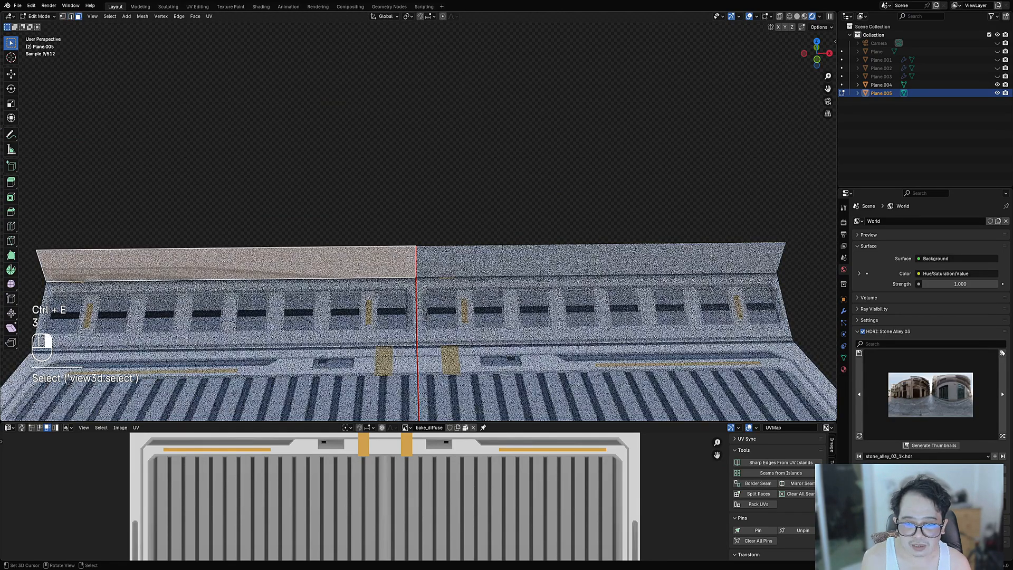
{"action": "key", "text": "u"}
{"action": "left_click", "coordinate": [472, 188]}
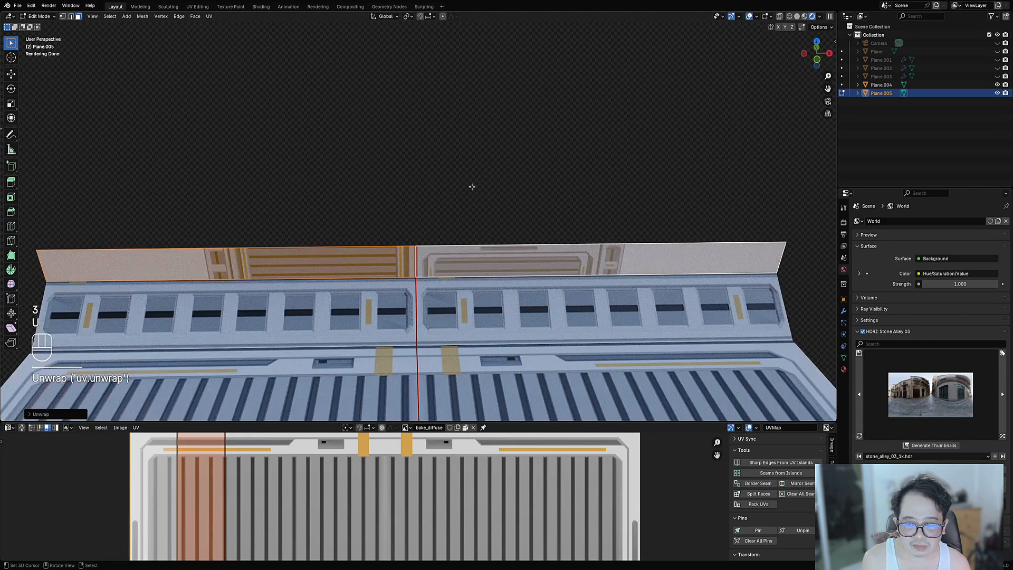
{"action": "scroll", "coordinate": [378, 458], "scroll_direction": "down", "scroll_amount": 5}
{"action": "key", "text": "ctrl+space"}
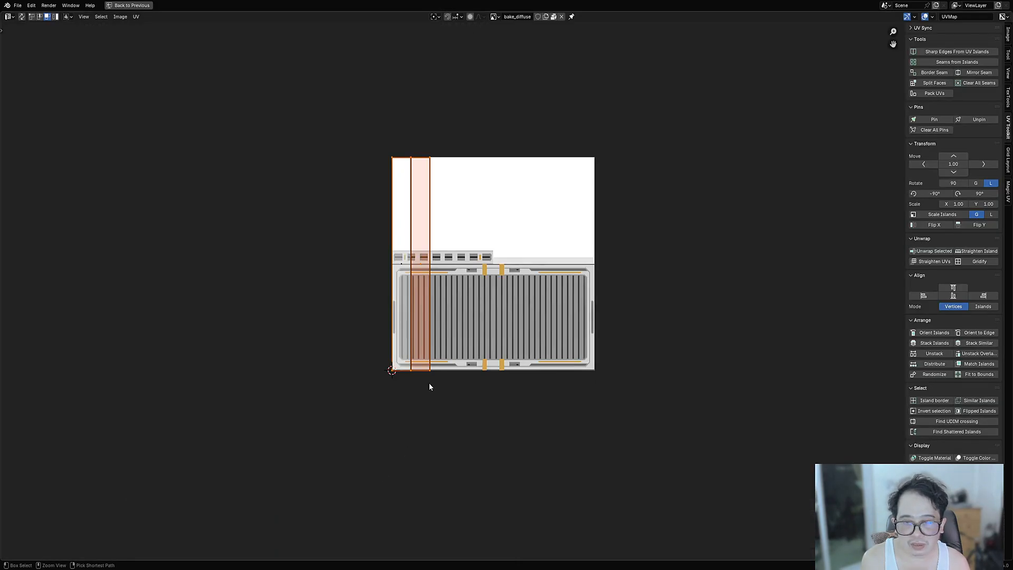
{"action": "key", "text": "ctrl+space"}
{"action": "key", "text": "a"}
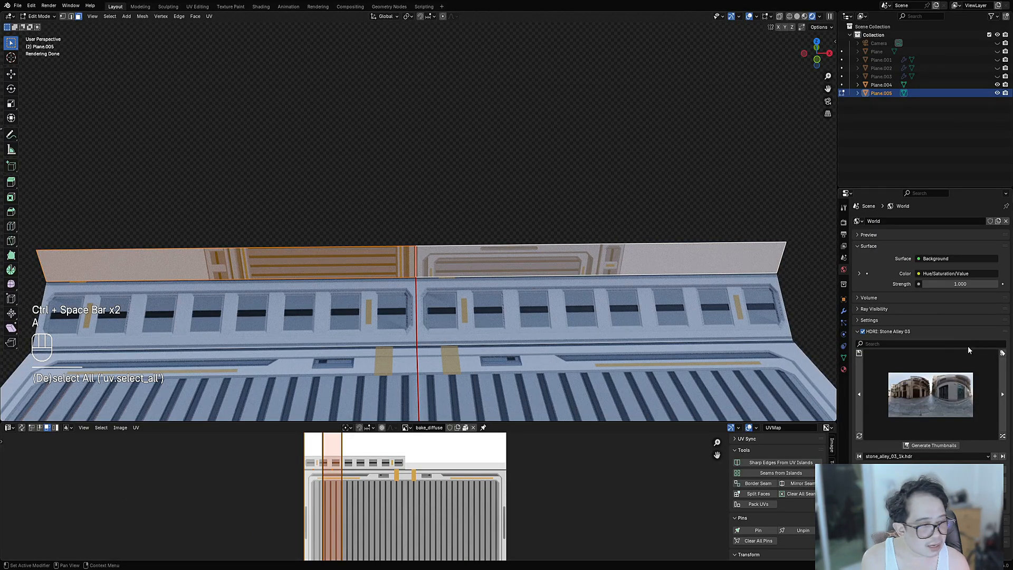
{"action": "key", "text": "ctrl+space"}
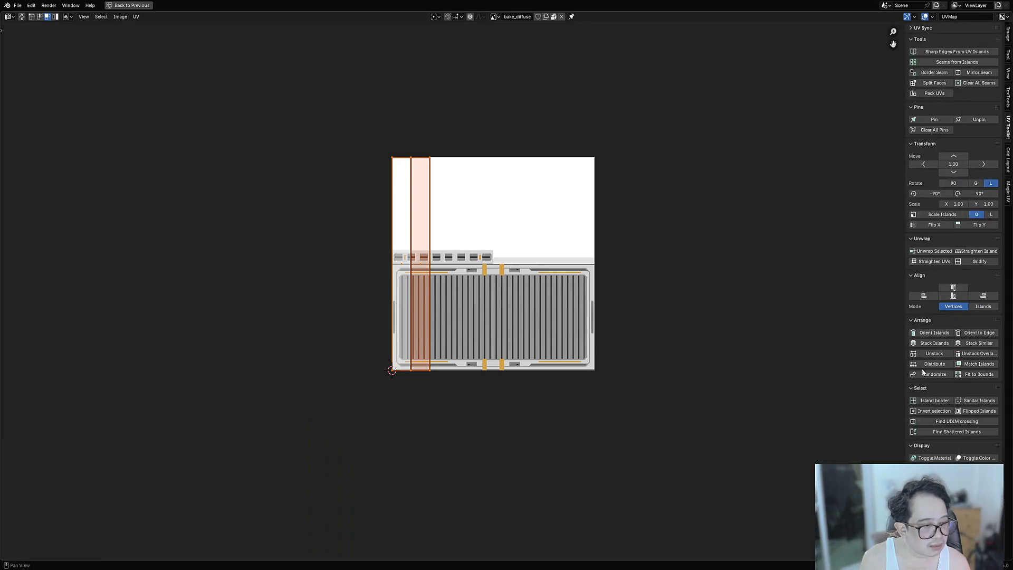
{"action": "left_click", "coordinate": [935, 343]}
- Rotate the stacked strip 90° to lie horizontal, shrink it, and move it onto the blank band
{"action": "scroll", "coordinate": [443, 137], "scroll_direction": "up", "scroll_amount": 1}
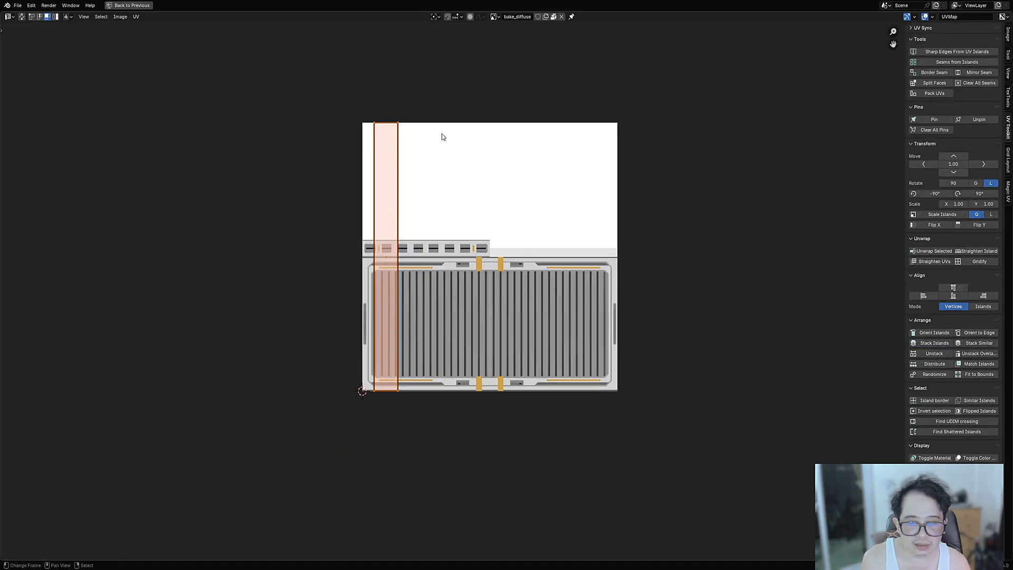
{"action": "key", "text": "r"}
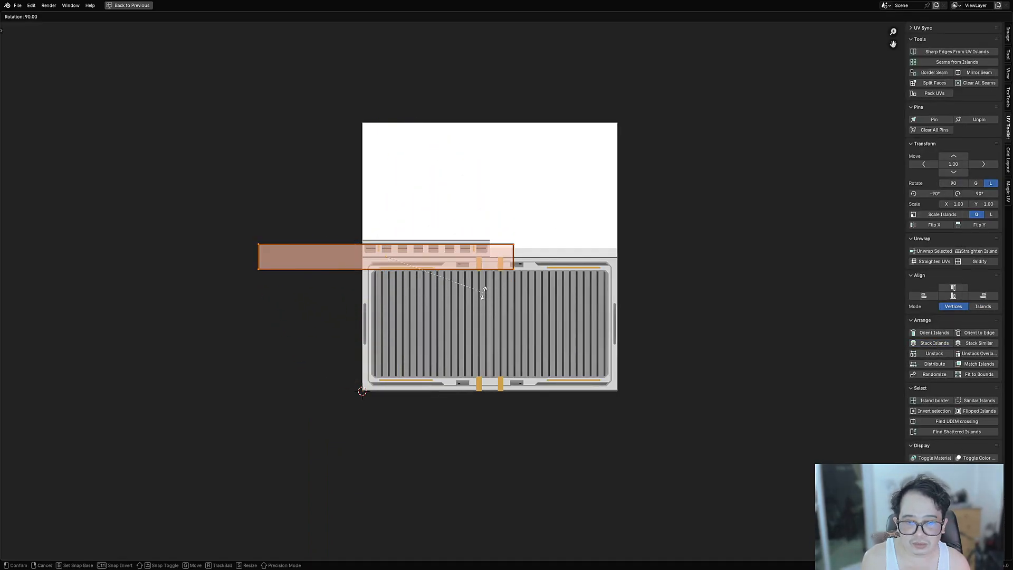
{"action": "left_click", "coordinate": [484, 296]}
{"action": "key", "text": "ctrl+z"}
{"action": "key", "text": "r"}
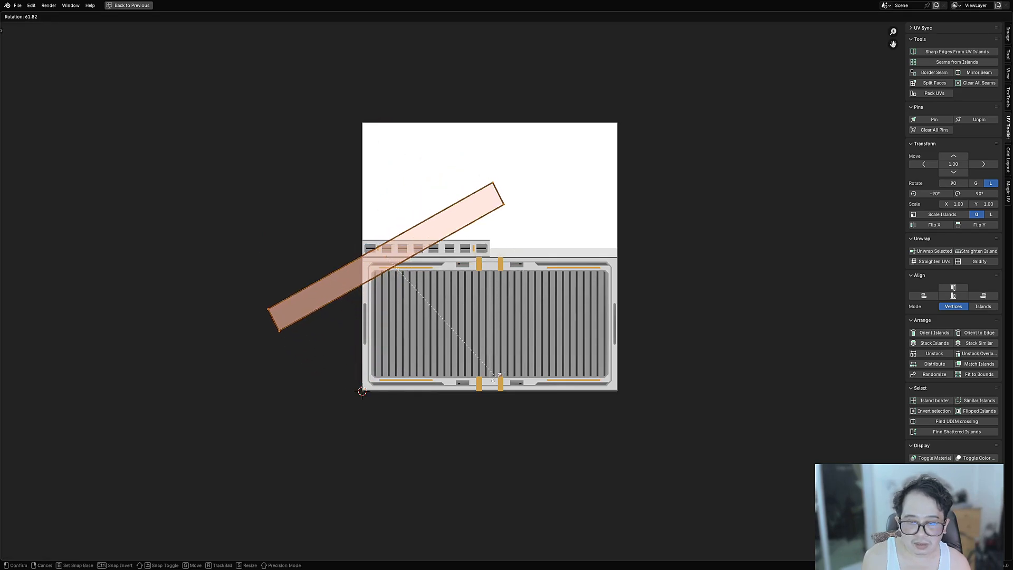
{"action": "left_click", "coordinate": [428, 420]}
{"action": "key", "text": "s"}
{"action": "left_click", "coordinate": [476, 269]}
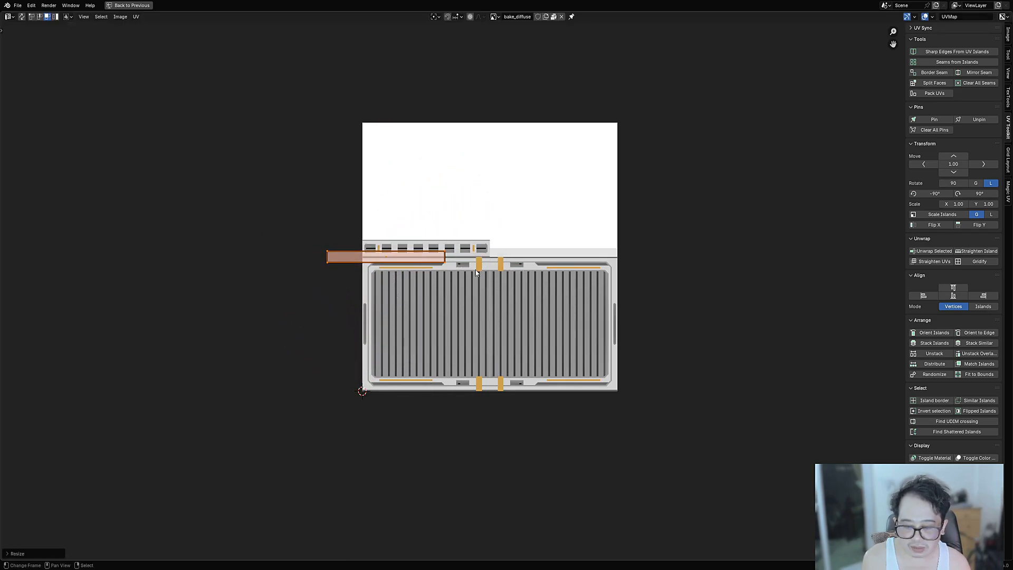
{"action": "key", "text": "g"}
{"action": "left_click", "coordinate": [640, 264]}
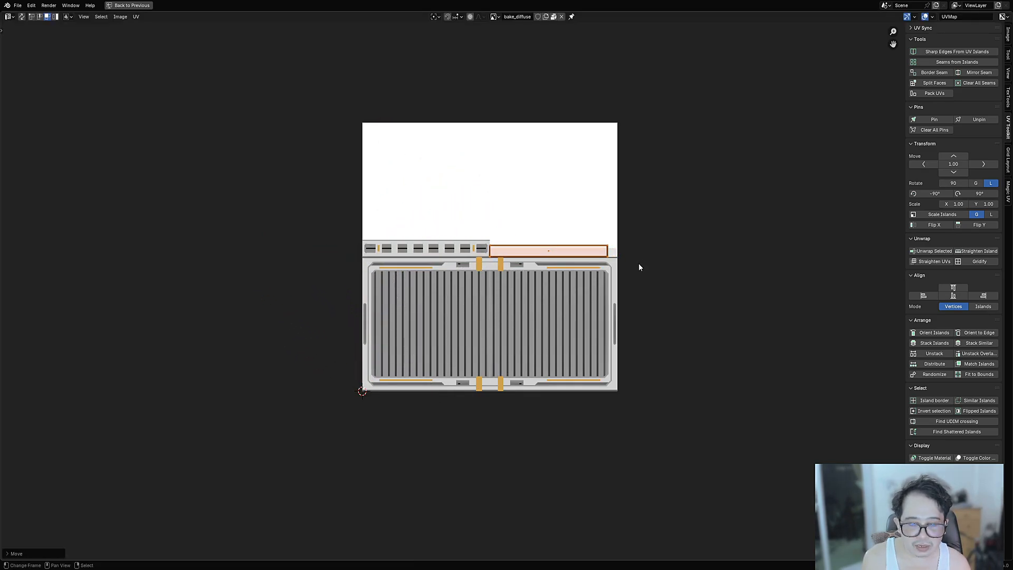
- Narrow the strip, set it beside the vent row, and stretch its right end to the image edge
{"action": "scroll", "coordinate": [640, 267], "scroll_direction": "up", "scroll_amount": 7}
{"action": "key", "text": "s"}
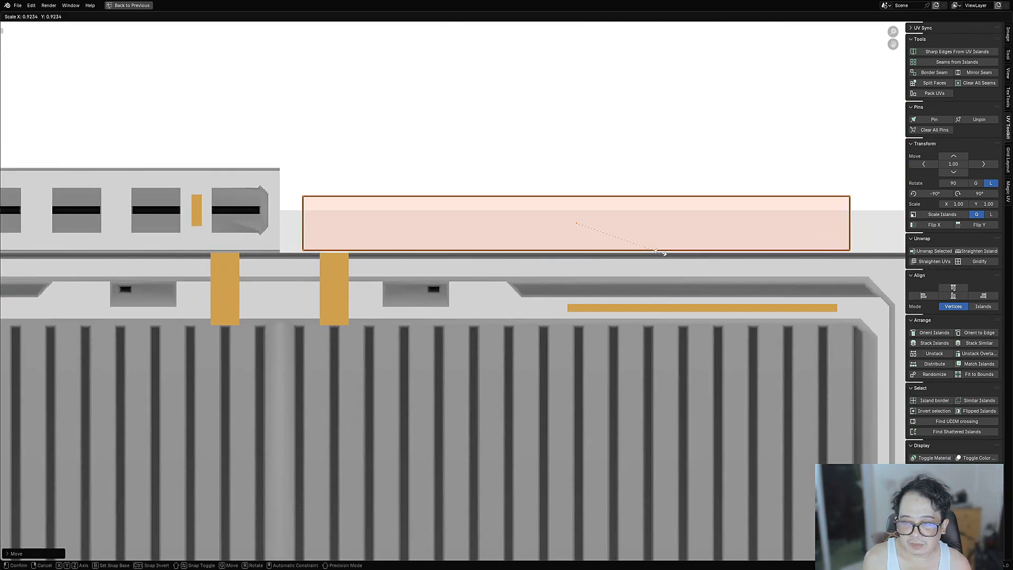
{"action": "left_click", "coordinate": [645, 251]}
{"action": "key", "text": "g"}
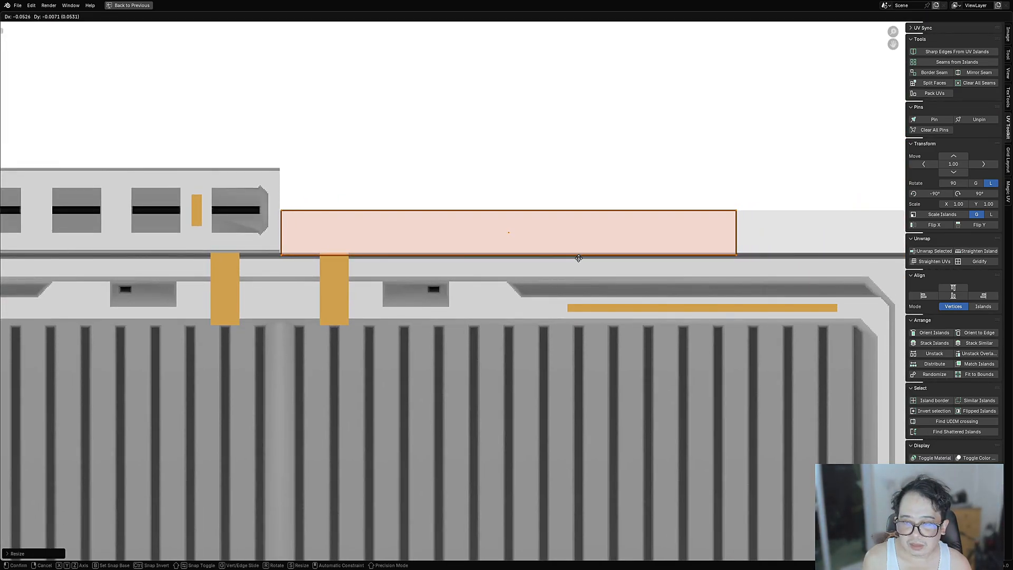
{"action": "left_click", "coordinate": [579, 258]}
{"action": "middle_click_drag", "start_coordinate": [716, 275], "coordinate": [502, 297], "text": "shift"}
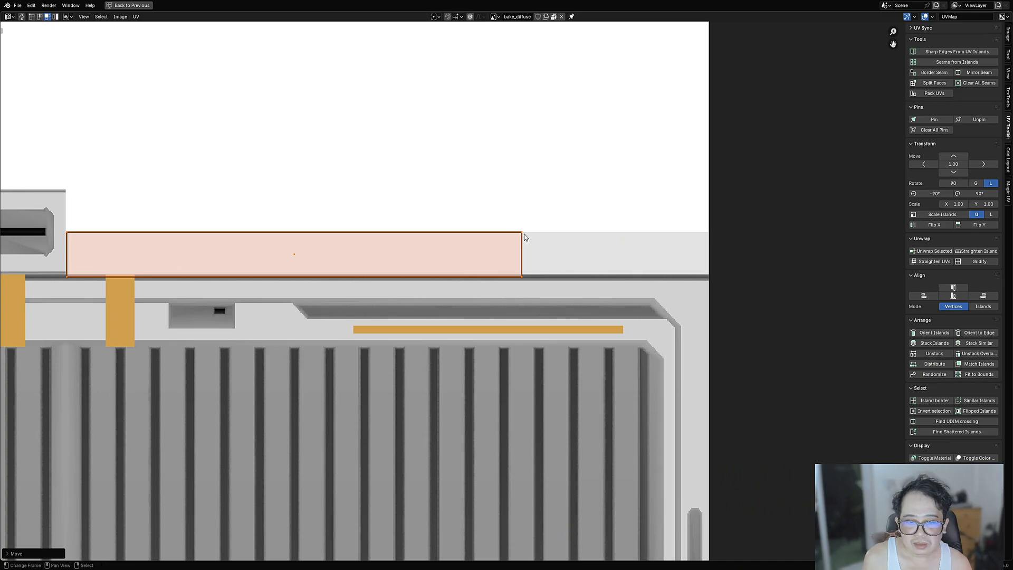
{"action": "right_click", "coordinate": [518, 216]}
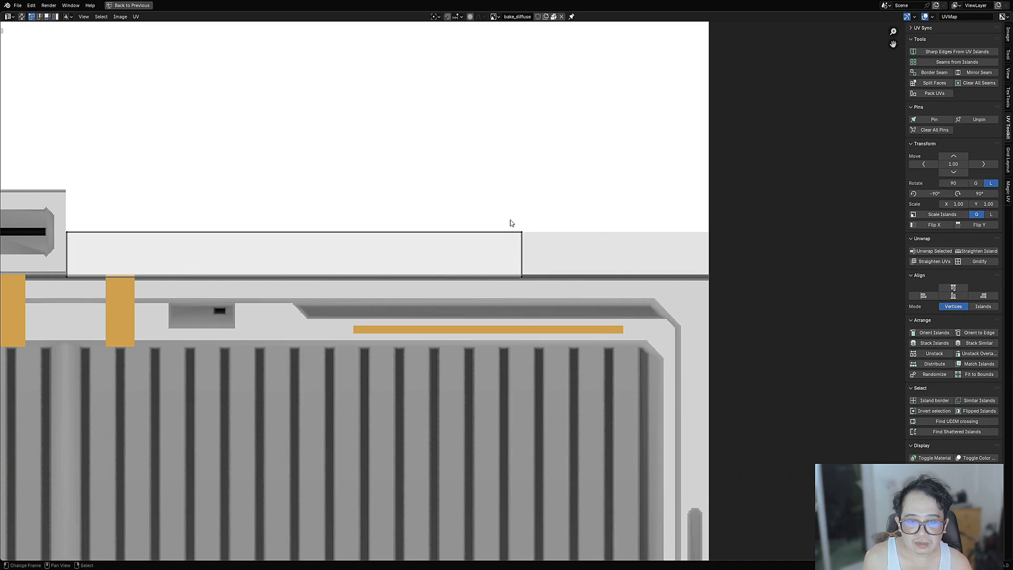
{"action": "key", "text": "g"}
{"action": "key", "text": "x"}
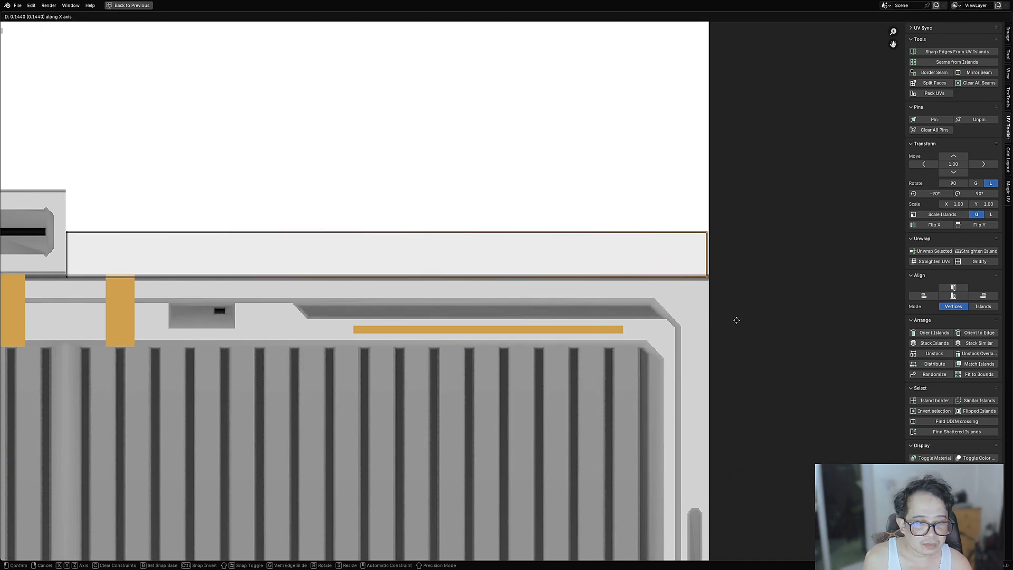
{"action": "left_click", "coordinate": [739, 323]}
- Leave Edit Mode and return the UV editor to normal size
{"action": "key", "text": "Tab"}
{"action": "scroll", "coordinate": [584, 248], "scroll_direction": "down", "scroll_amount": 8}
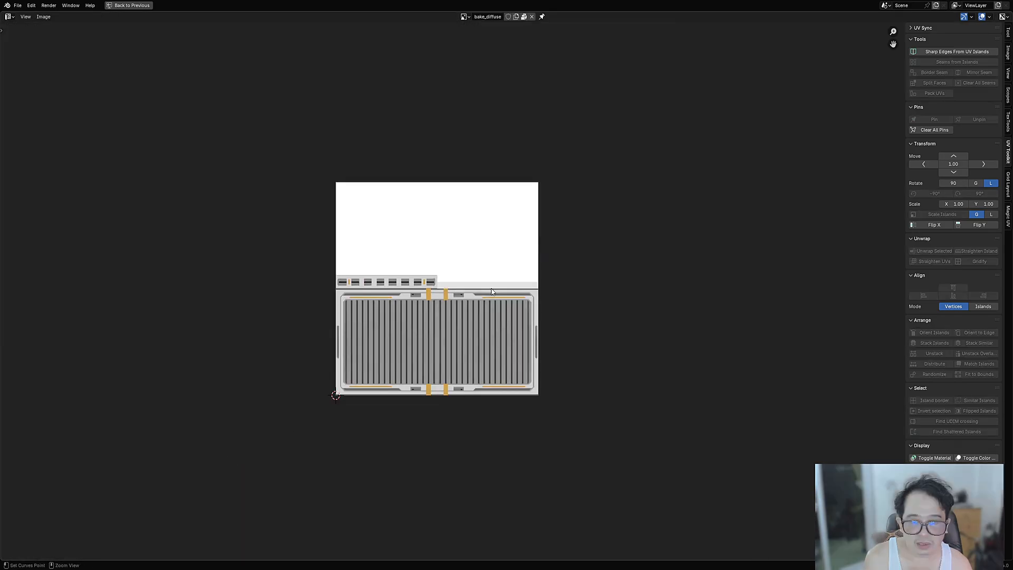
{"action": "key", "text": "ctrl+space"}
{"action": "middle_click_drag", "start_coordinate": [513, 316], "coordinate": [477, 301], "text": "shift"}
- Re-enter Edit Mode in a front view, then move and shrink the strip's UVs into the band
{"action": "key", "text": "Tab"}
{"action": "key", "text": "alt+a"}
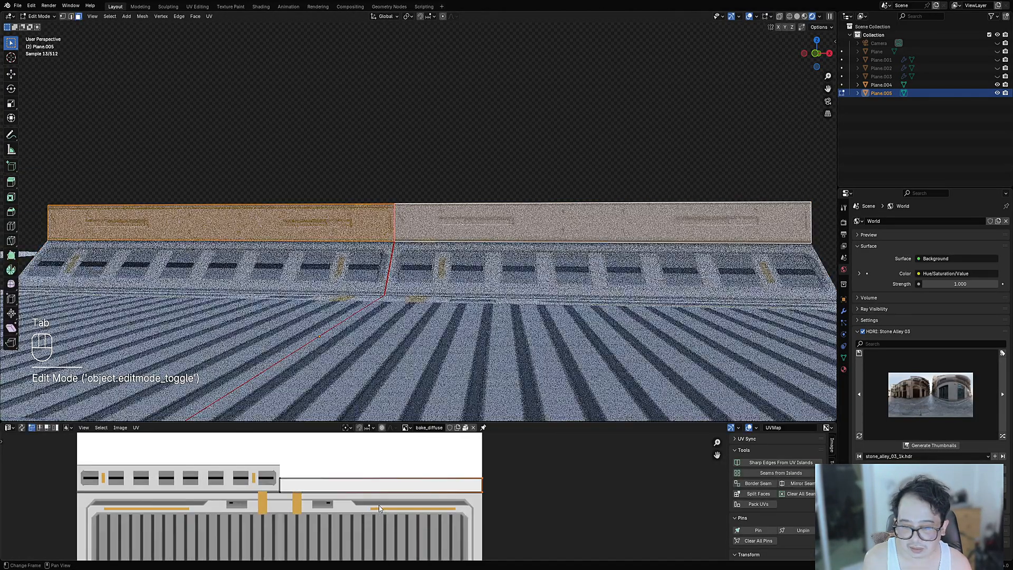
{"action": "middle_click_drag", "start_coordinate": [411, 318], "coordinate": [420, 312], "text": "alt"}
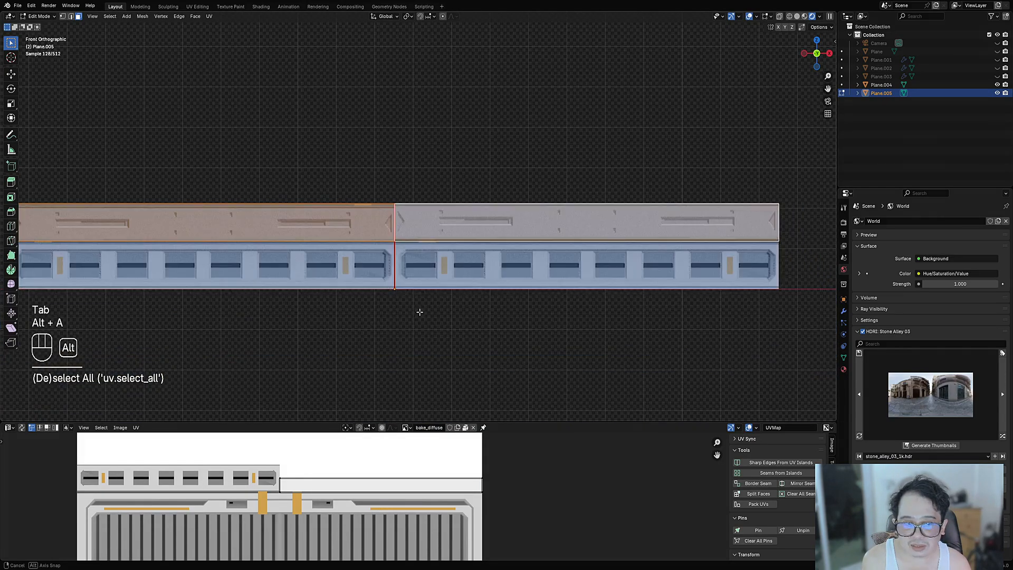
{"action": "key", "text": "shift+alt+z"}
{"action": "key", "text": "shift+alt+z"}
{"action": "key", "text": "shift+alt+z"}
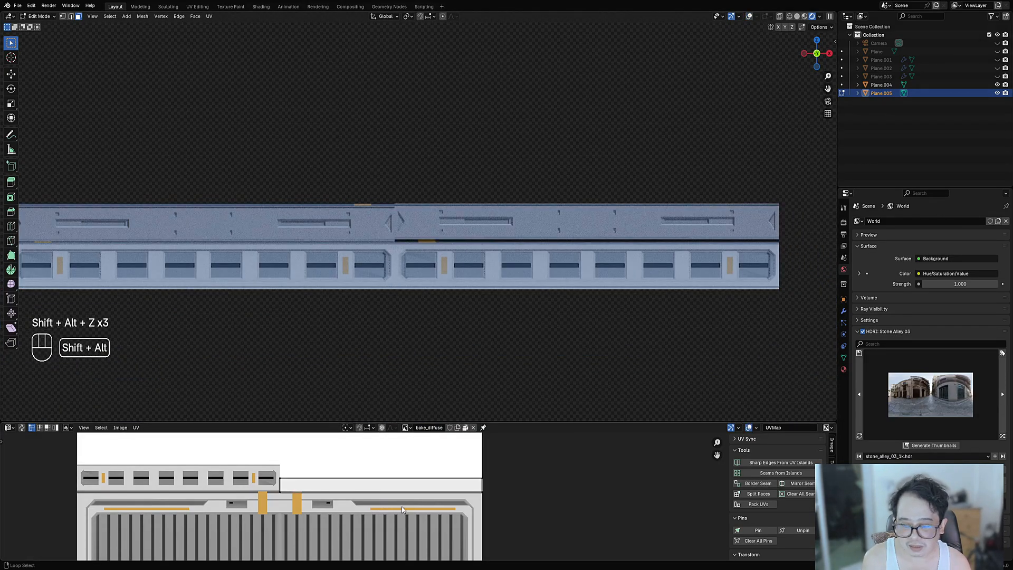
{"action": "key", "text": "a"}
{"action": "key", "text": "g"}
{"action": "key", "text": "z"}
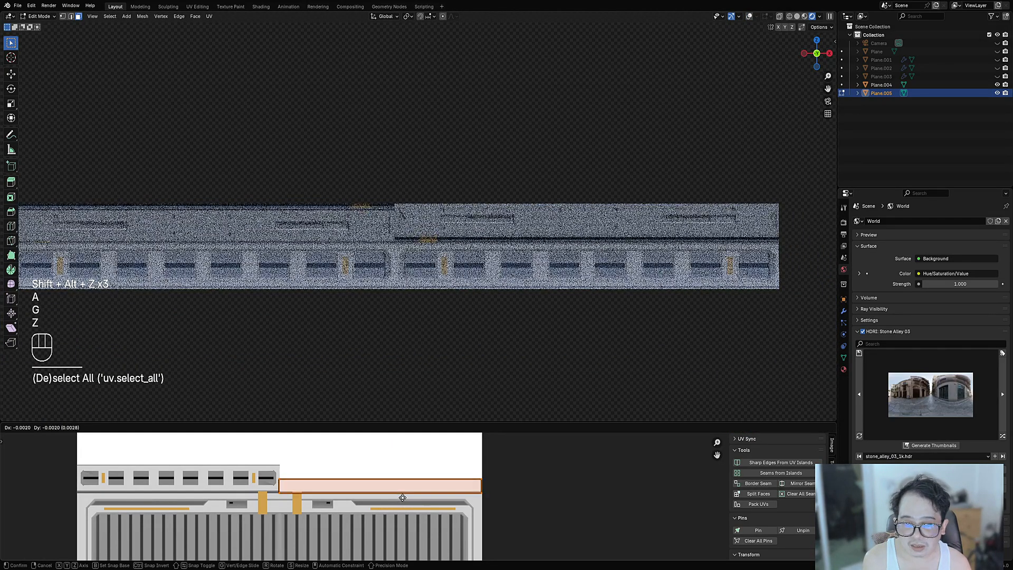
{"action": "key", "text": "shift"}
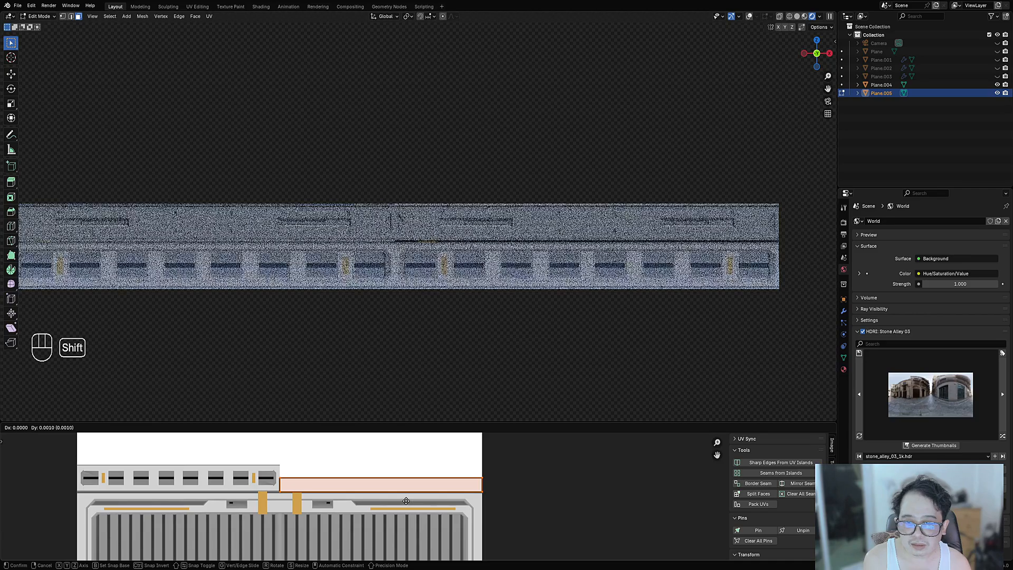
{"action": "left_click", "coordinate": [408, 495]}
{"action": "key", "text": "s"}
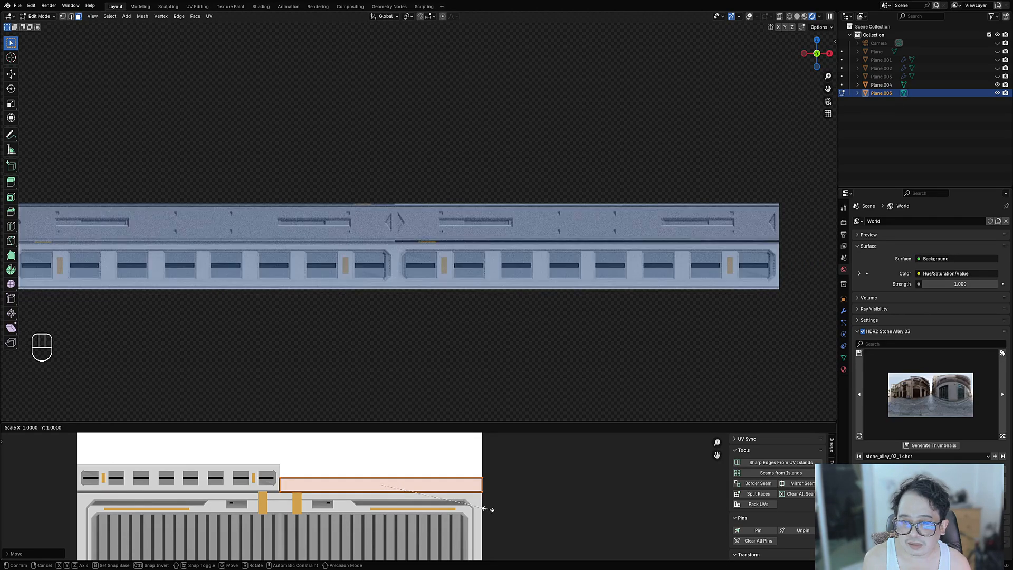
{"action": "left_click", "coordinate": [486, 511]}
- Rotate the UV island 180° and scale the strip so its right edge meets the image border
{"action": "key", "text": "alt+a"}
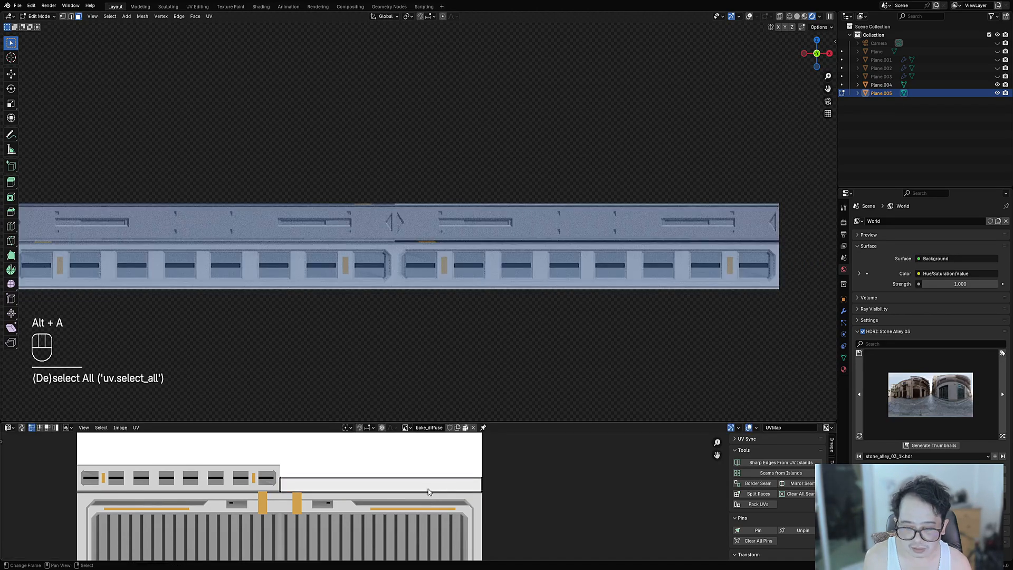
{"action": "type", "text": "lr"}
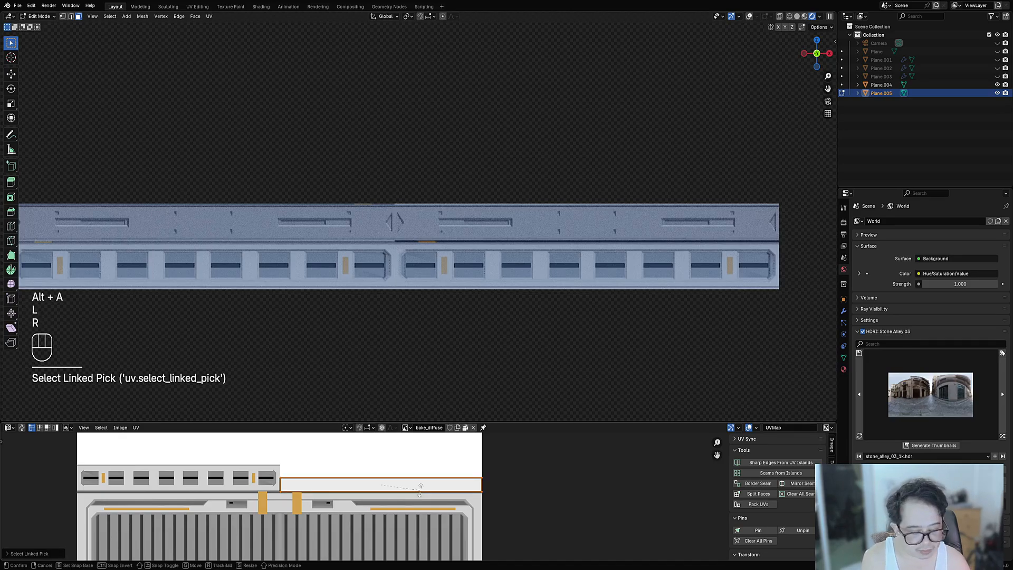
{"action": "type", "text": "180"}
{"action": "key", "text": "KP_Enter"}
{"action": "key", "text": "a"}
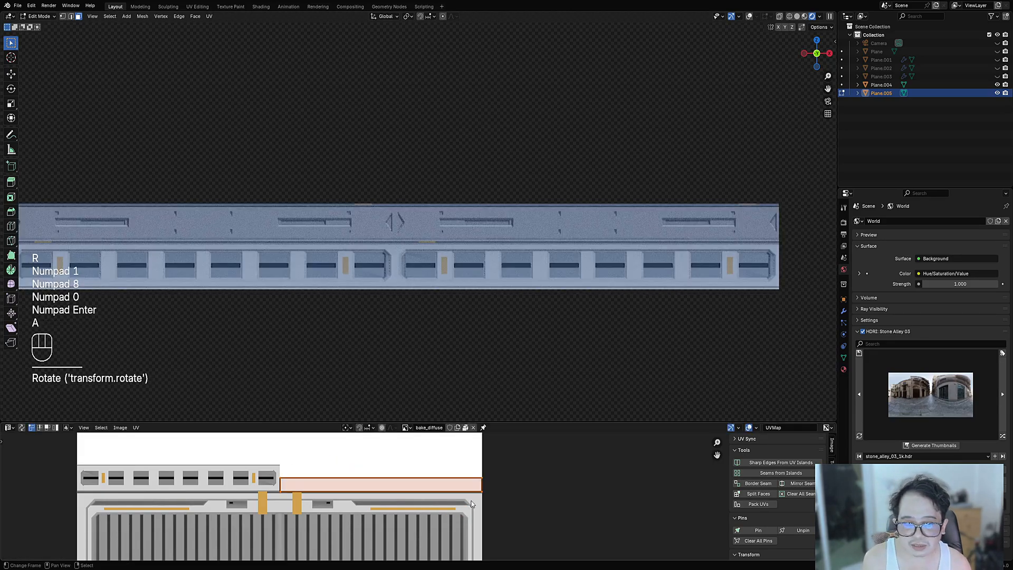
{"action": "key", "text": "s"}
{"action": "left_click", "coordinate": [526, 504]}
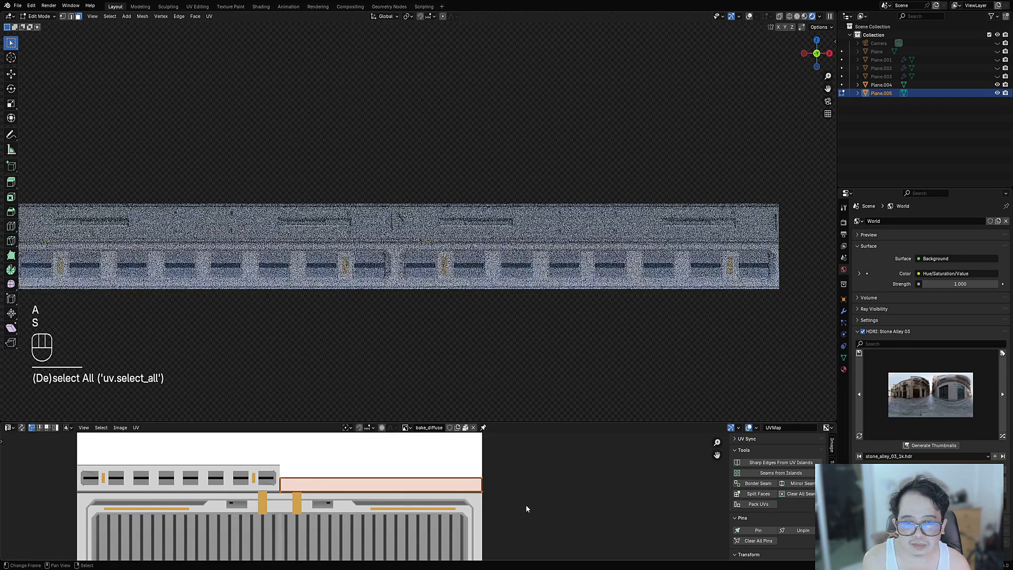
- Stretch the UV strip taller by scaling along Y only to fill the band's height
{"action": "key", "text": "s"}
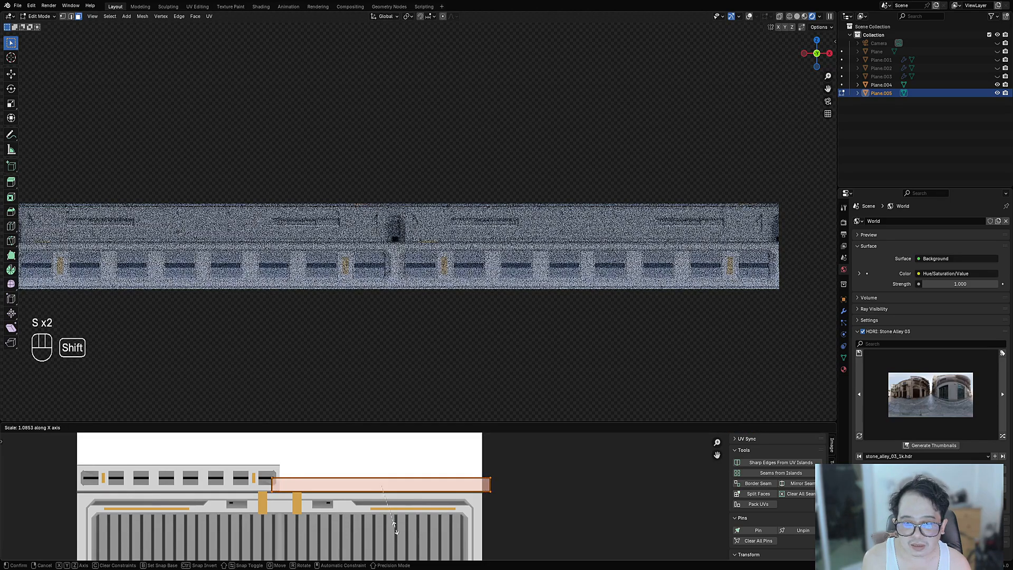
{"action": "right_click", "coordinate": [395, 529]}
{"action": "key", "text": "s"}
{"action": "middle_click_drag", "start_coordinate": [391, 492], "coordinate": [392, 497]}
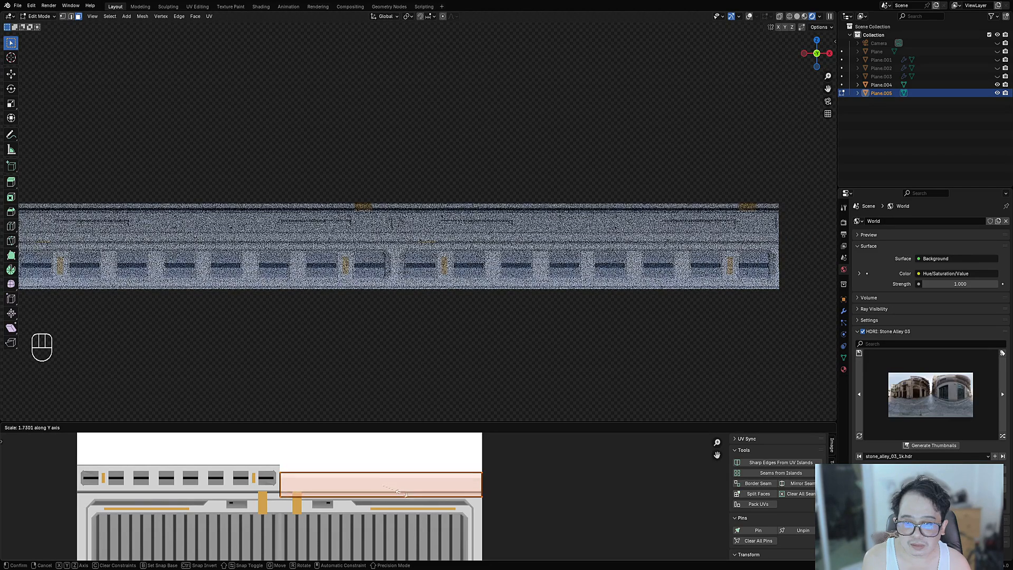
{"action": "left_click", "coordinate": [409, 488]}
{"action": "scroll", "coordinate": [651, 477], "scroll_direction": "up", "scroll_amount": 4}
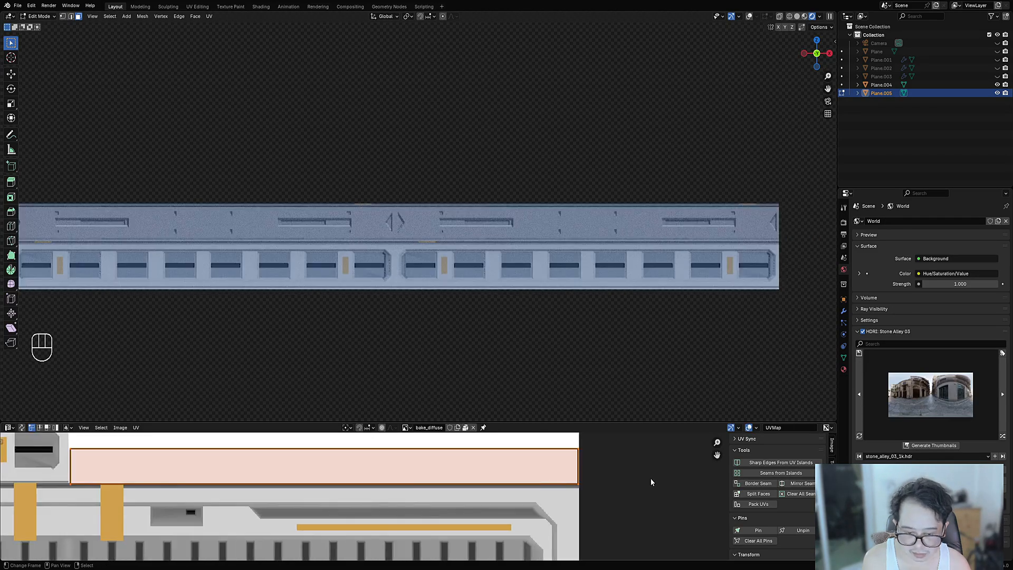
{"action": "key", "text": "s"}
{"action": "key", "text": "y"}
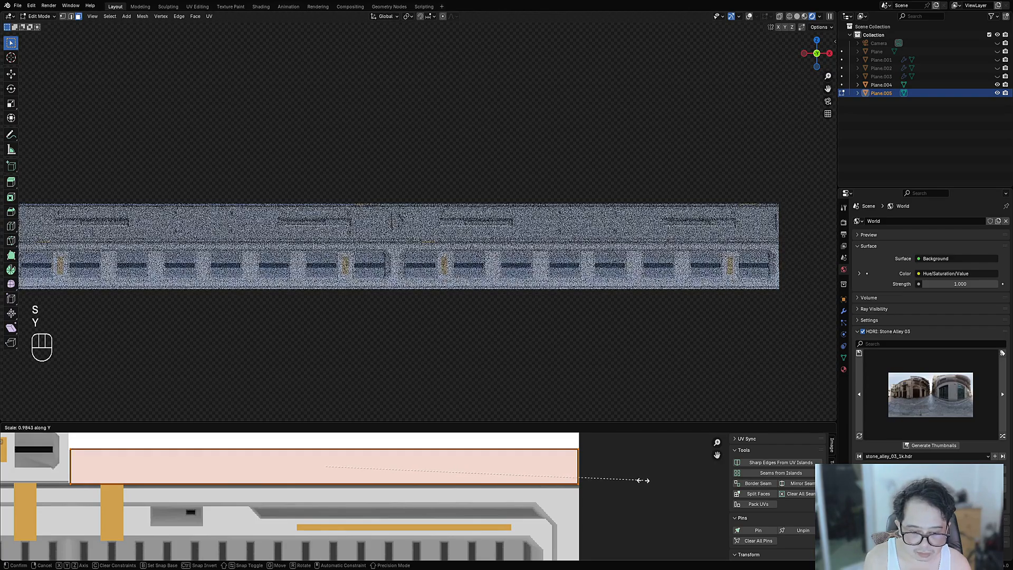
{"action": "left_click", "coordinate": [681, 477]}
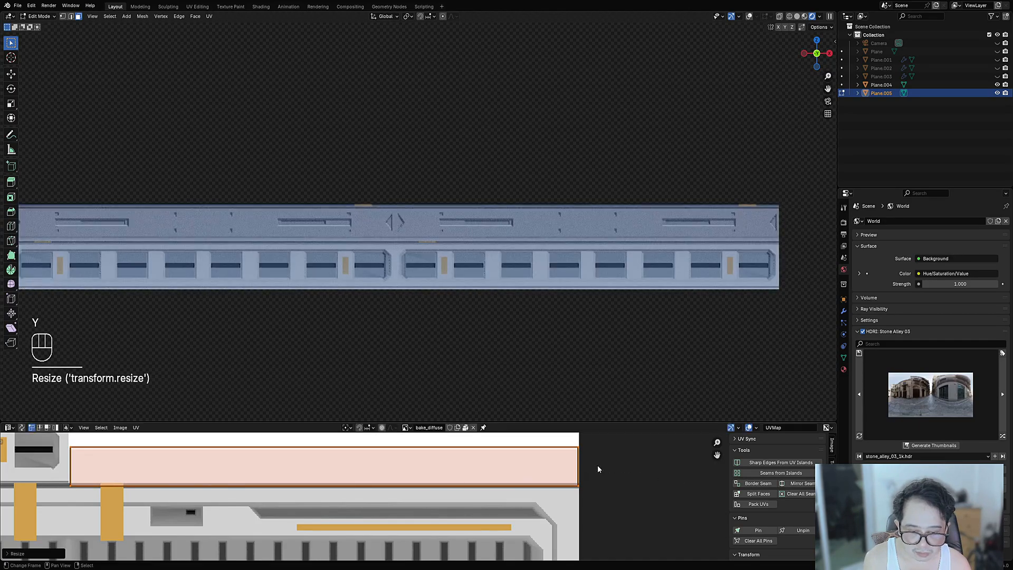
- Nudge the UV strip vertically to sit within the plain light band
{"action": "key", "text": "Tab"}
{"action": "key", "text": "Tab"}
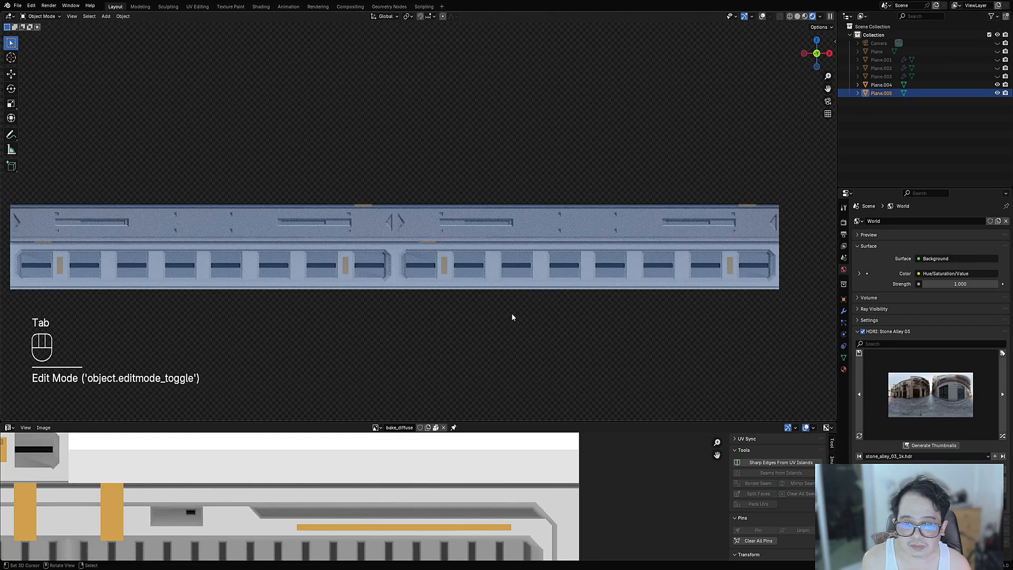
{"action": "key", "text": "g"}
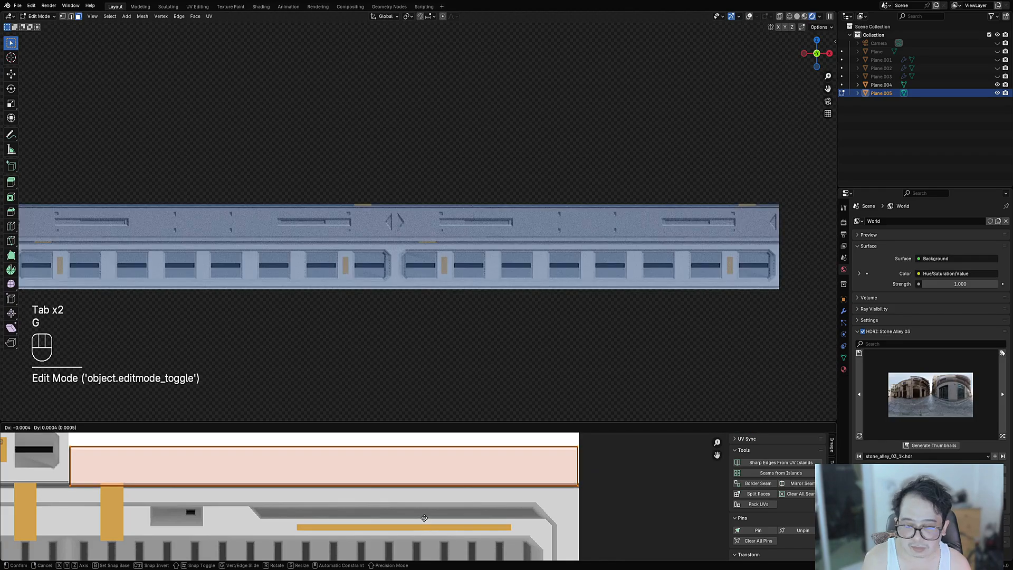
{"action": "key", "text": "y"}
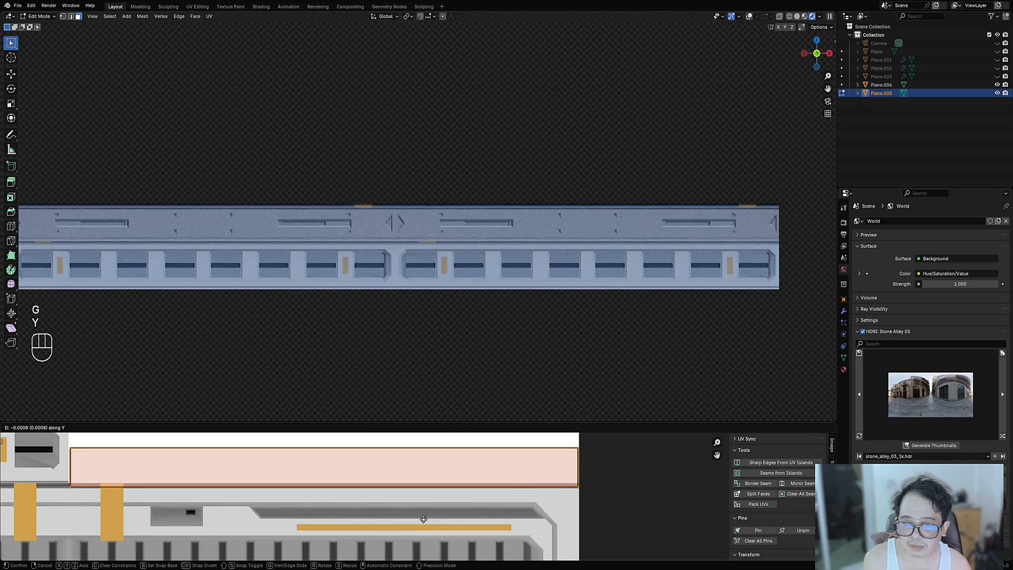
{"action": "left_click", "coordinate": [372, 528]}
{"action": "key", "text": "s"}
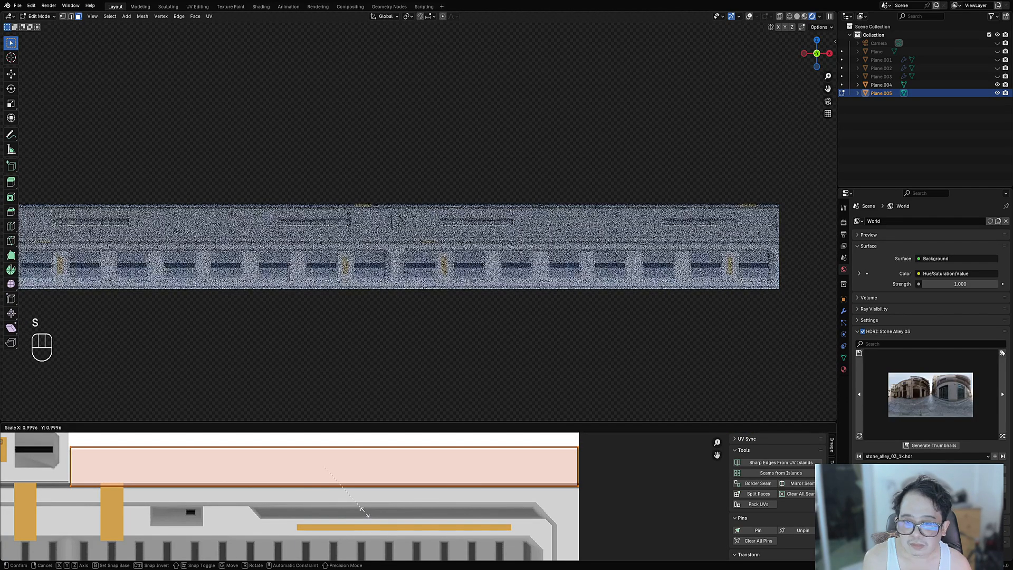
{"action": "right_click", "coordinate": [446, 458]}
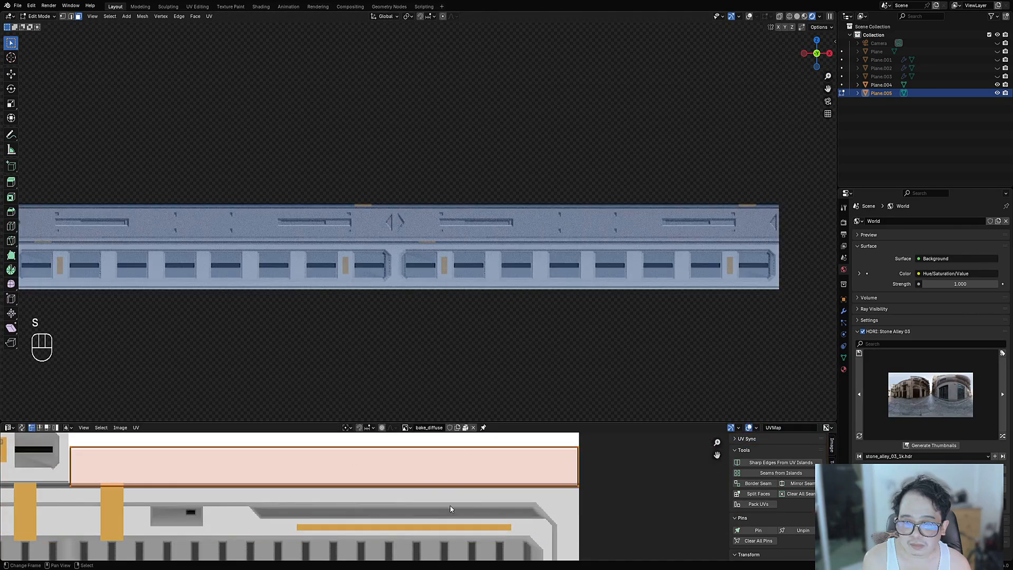
{"action": "middle_click_drag", "start_coordinate": [552, 373], "coordinate": [401, 201]}
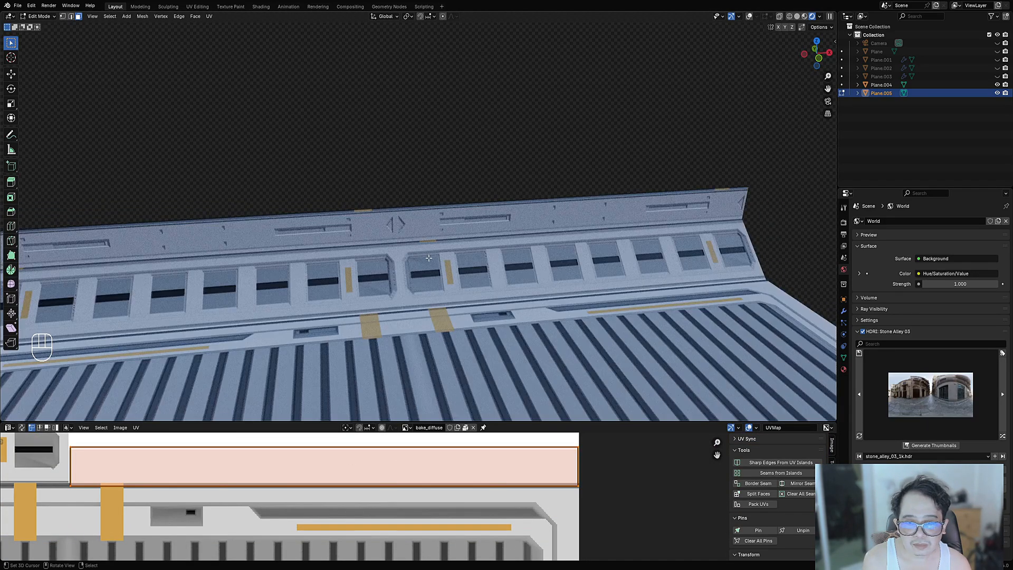
- Raise the panel's top edge slightly along Z
{"action": "key", "text": "2"}
{"action": "key", "text": "shift+alt+z"}
{"action": "left_click", "coordinate": [401, 203]}
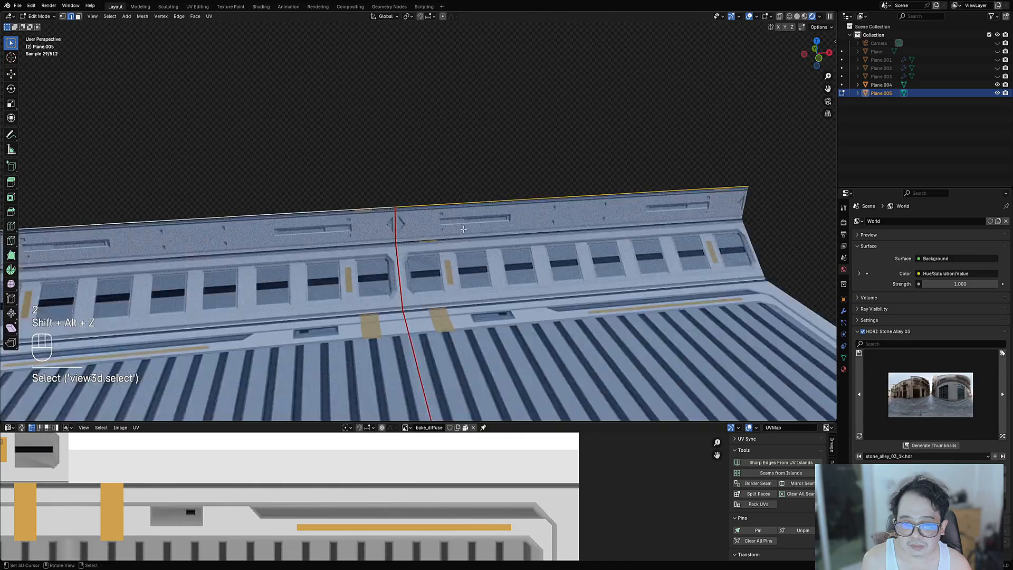
{"action": "scroll", "coordinate": [423, 222], "scroll_direction": "up", "scroll_amount": 3}
{"action": "key", "text": "g"}
{"action": "key", "text": "z"}
{"action": "left_click", "coordinate": [464, 217]}
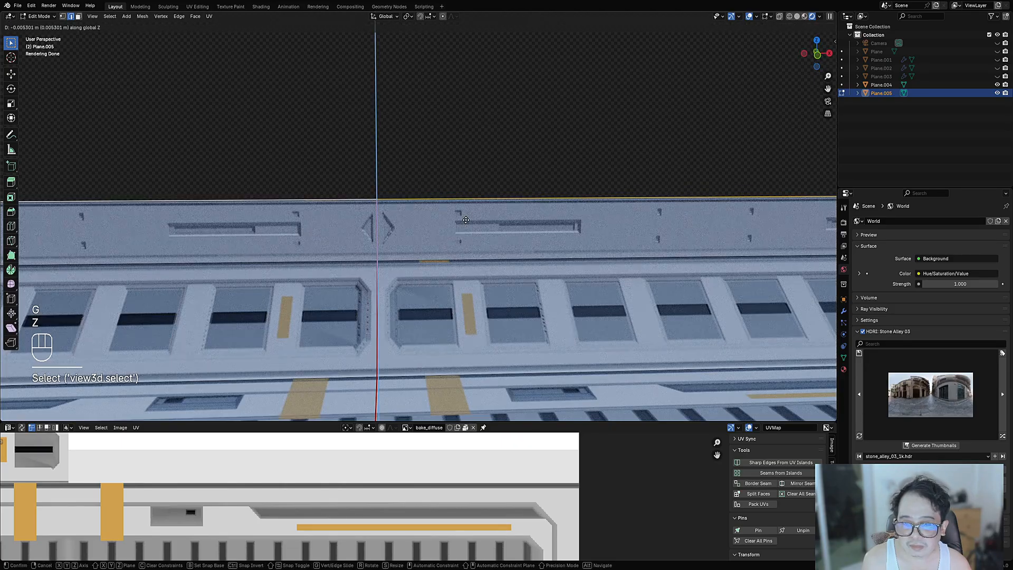
- Return to Object Mode, select the panel, and hide every other object
{"action": "key", "text": "Tab"}
{"action": "scroll", "coordinate": [464, 274], "scroll_direction": "down", "scroll_amount": 5}
{"action": "middle_click_drag", "start_coordinate": [465, 275], "coordinate": [472, 249]}
{"action": "key", "text": "shift+alt+z"}
{"action": "left_click", "coordinate": [471, 246]}
{"action": "key", "text": "ctrl+space"}
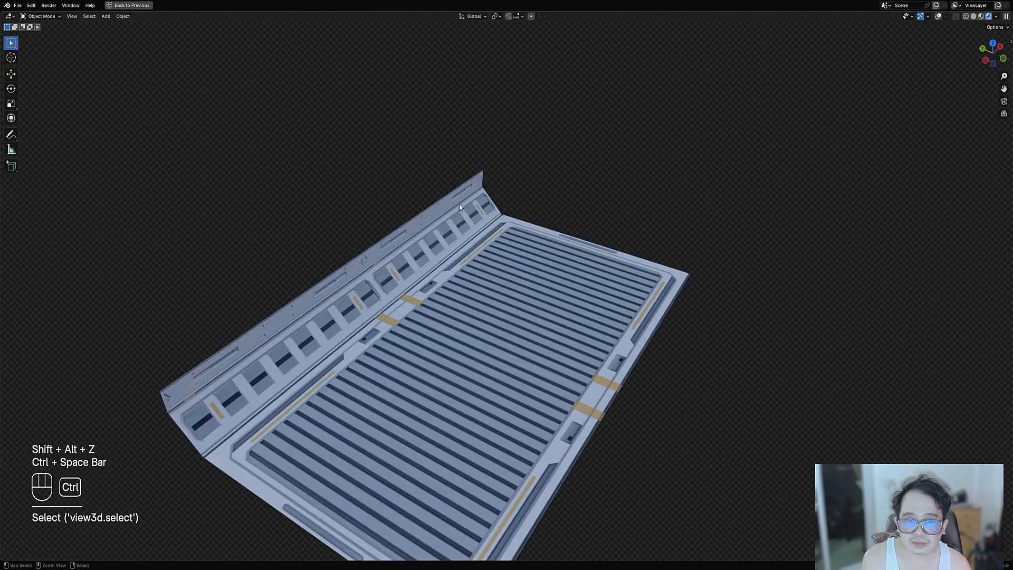
{"action": "scroll", "coordinate": [489, 279], "scroll_direction": "down", "scroll_amount": 3}
{"action": "key", "text": "ctrl+space"}
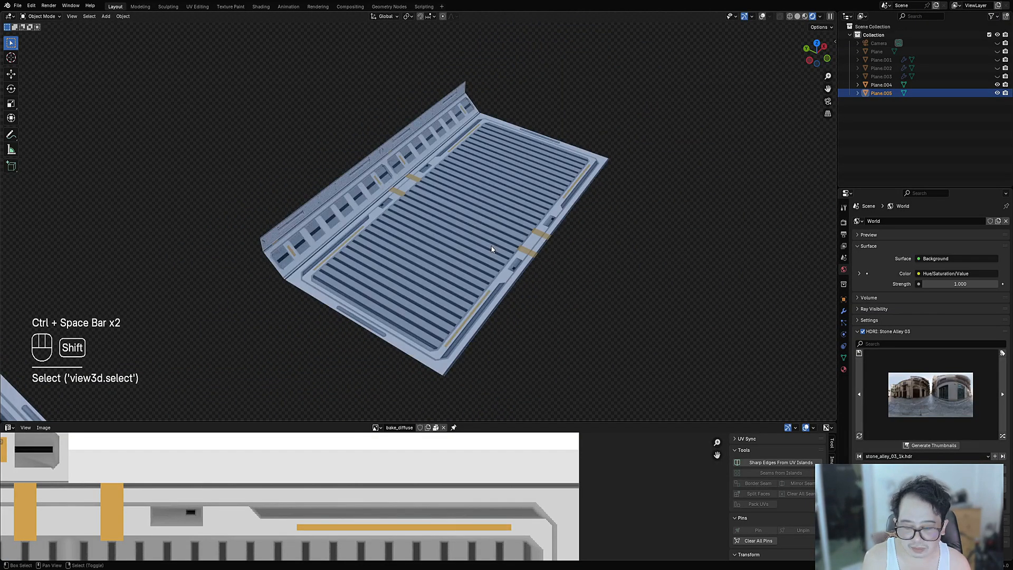
{"action": "key", "text": "shift+h"}
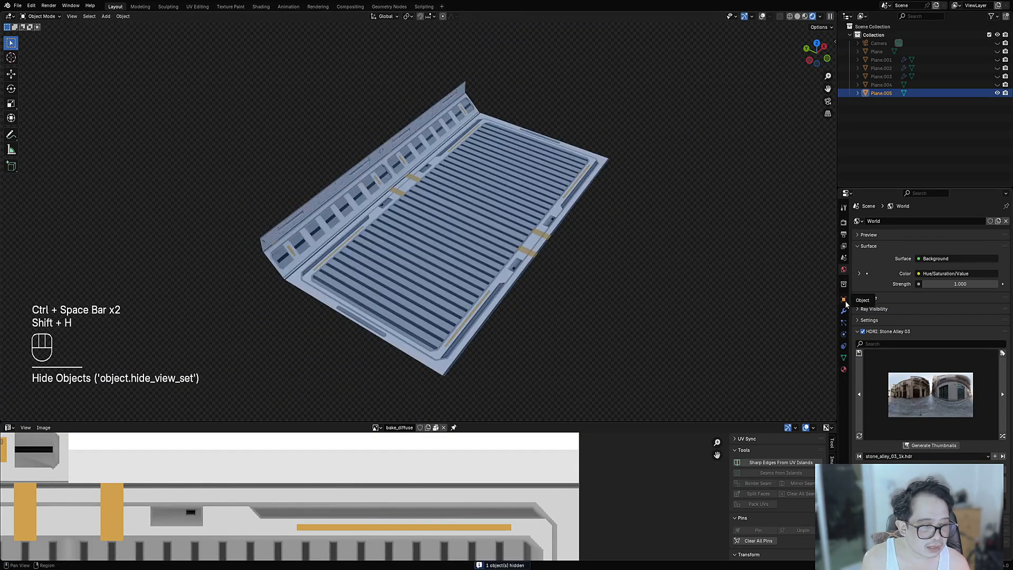
- Cycle the environment lighting from Stone Alley 03 to the Modern Bathroom HDRI
{"action": "left_click", "coordinate": [1003, 438]}
{"action": "left_click", "coordinate": [1003, 438]}
{"action": "left_click", "coordinate": [1004, 439]}
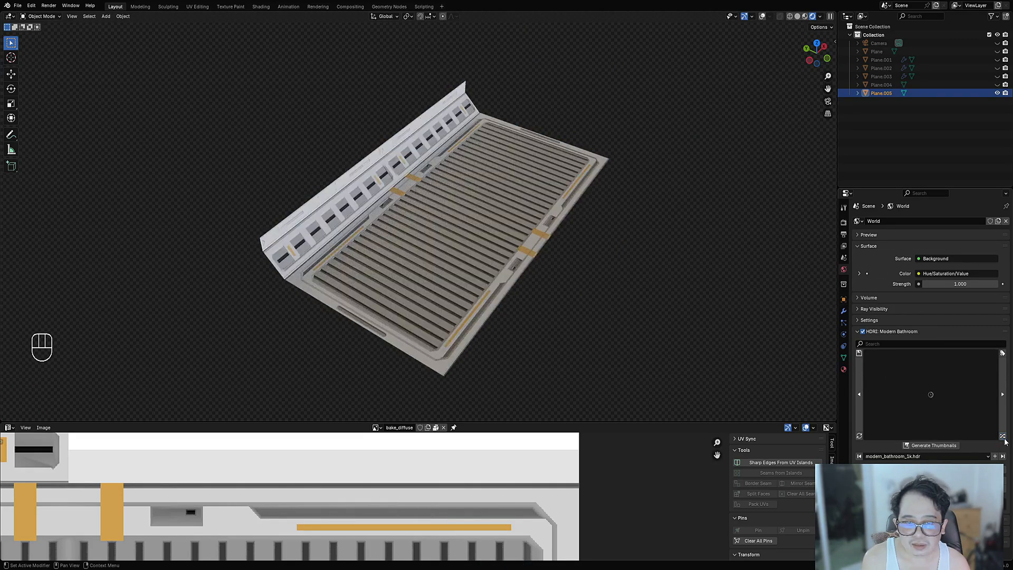
{"action": "middle_click_drag", "start_coordinate": [474, 334], "coordinate": [412, 337]}
{"action": "middle_click_drag", "start_coordinate": [522, 343], "coordinate": [547, 337]}
{"action": "scroll", "coordinate": [491, 346], "scroll_direction": "up", "scroll_amount": 1}
{"action": "scroll", "coordinate": [548, 340], "scroll_direction": "down", "scroll_amount": 2}
{"action": "right_click", "coordinate": [531, 245]}
{"action": "middle_click_drag", "start_coordinate": [532, 244], "coordinate": [449, 217], "text": "shift"}
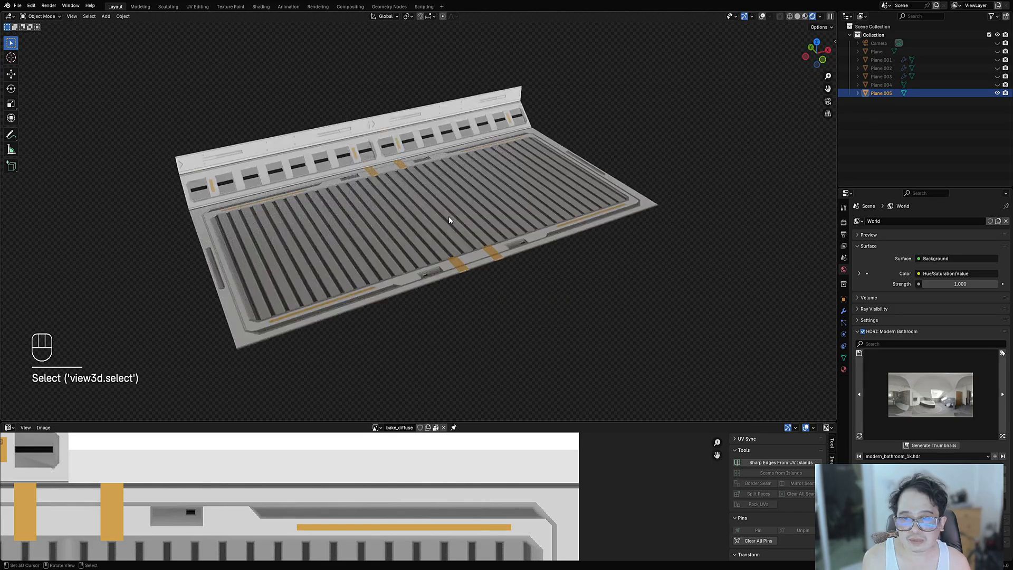
- Auto Mirror the panel across the Y axis so both long sides get matching wall strips
{"action": "key", "text": "shift+ctrl+x"}
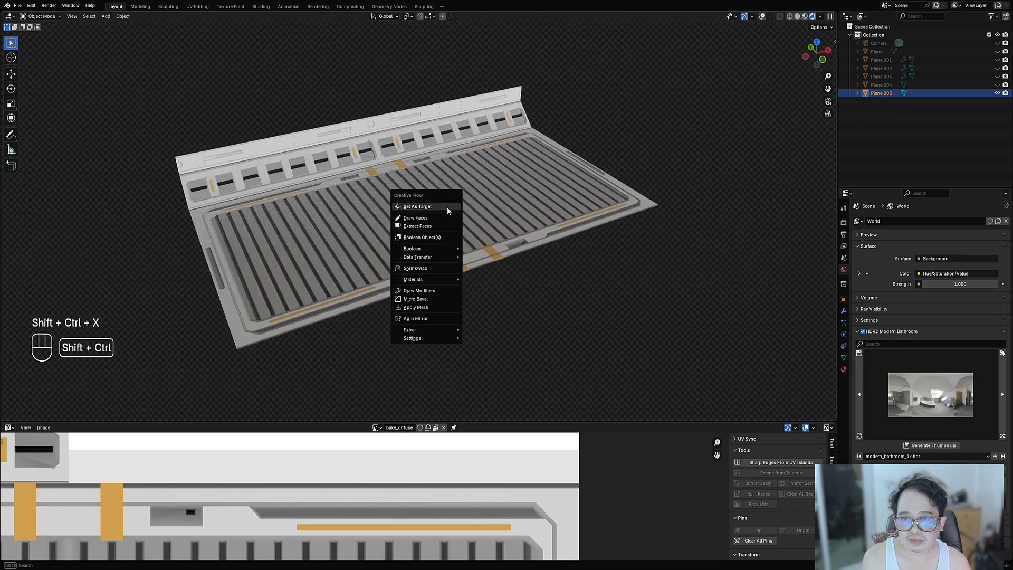
{"action": "left_click", "coordinate": [431, 318]}
{"action": "key", "text": "x"}
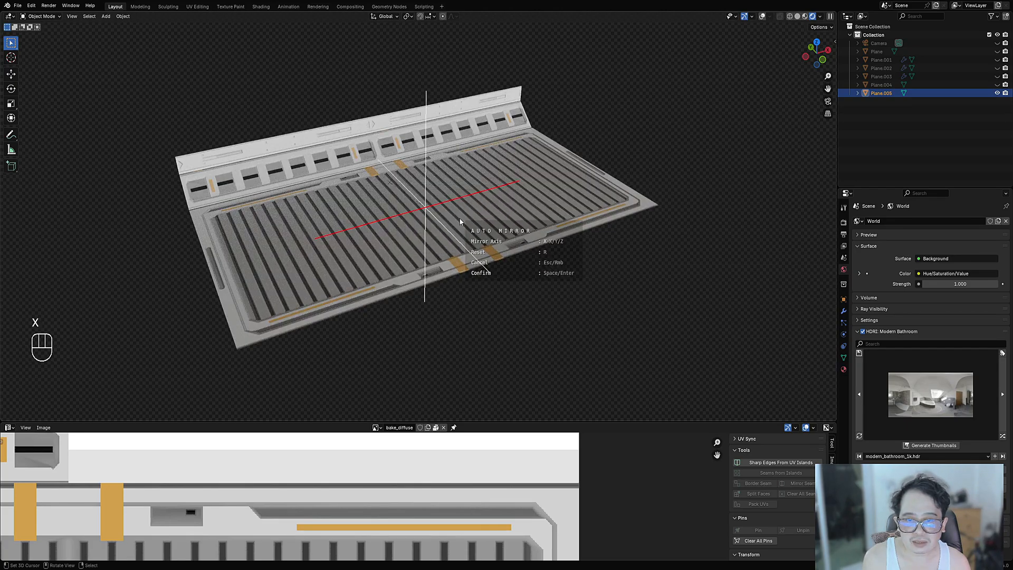
{"action": "key", "text": "x"}
{"action": "key", "text": "y"}
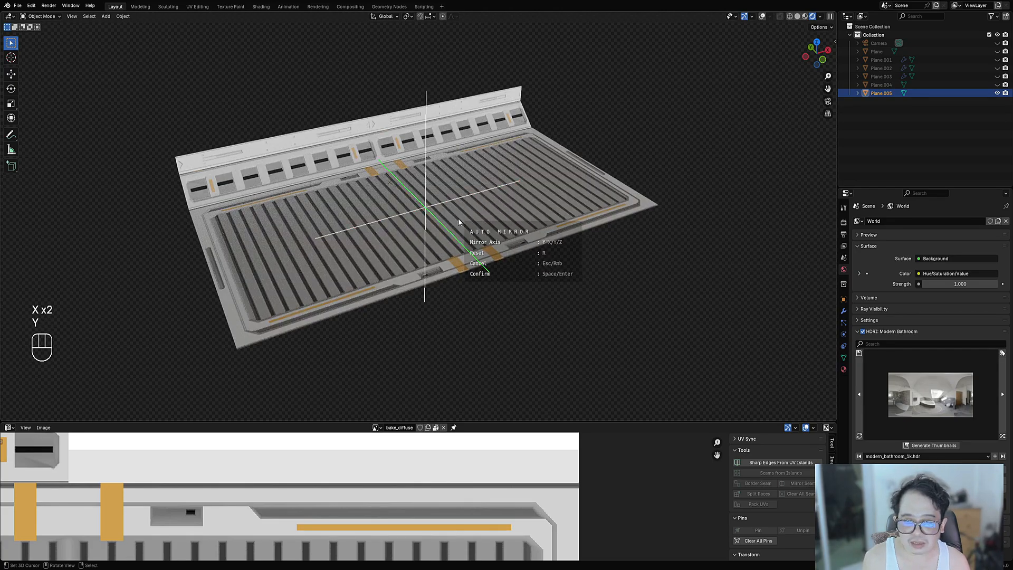
{"action": "key", "text": "space"}
{"action": "middle_click_drag", "start_coordinate": [458, 218], "coordinate": [418, 242]}
{"action": "key", "text": "shift+alt+z"}
{"action": "left_click", "coordinate": [418, 242]}
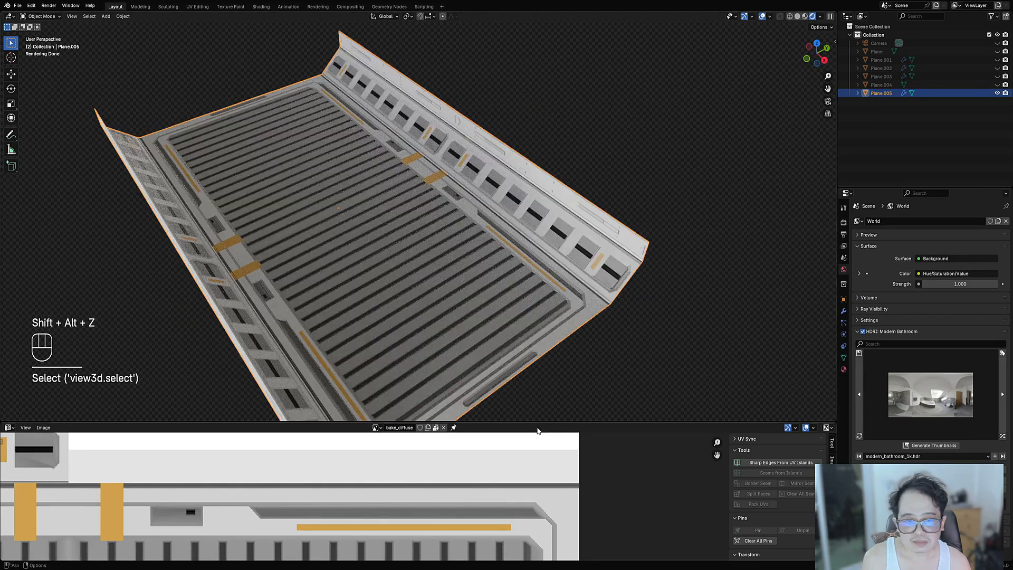
- Switch the bottom area to the Shader Editor and make the Principled BSDF fully metallic
{"action": "left_click", "coordinate": [10, 431]}
{"action": "left_click", "coordinate": [43, 496]}
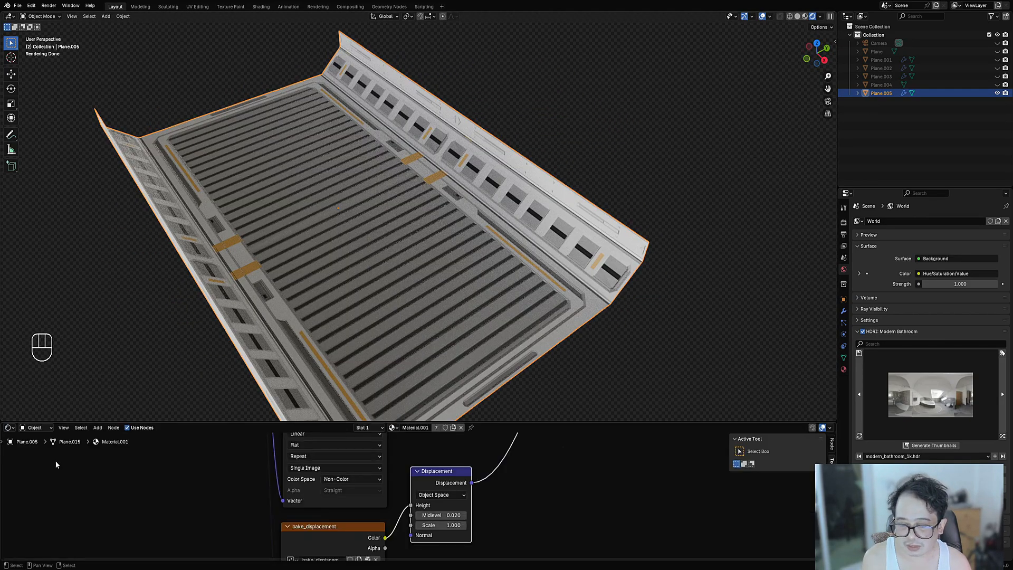
{"action": "scroll", "coordinate": [424, 498], "scroll_direction": "down", "scroll_amount": 4}
{"action": "middle_click_drag", "start_coordinate": [424, 497], "coordinate": [311, 556]}
{"action": "middle_click_drag", "start_coordinate": [409, 439], "coordinate": [418, 467]}
{"action": "scroll", "coordinate": [417, 467], "scroll_direction": "up", "scroll_amount": 3}
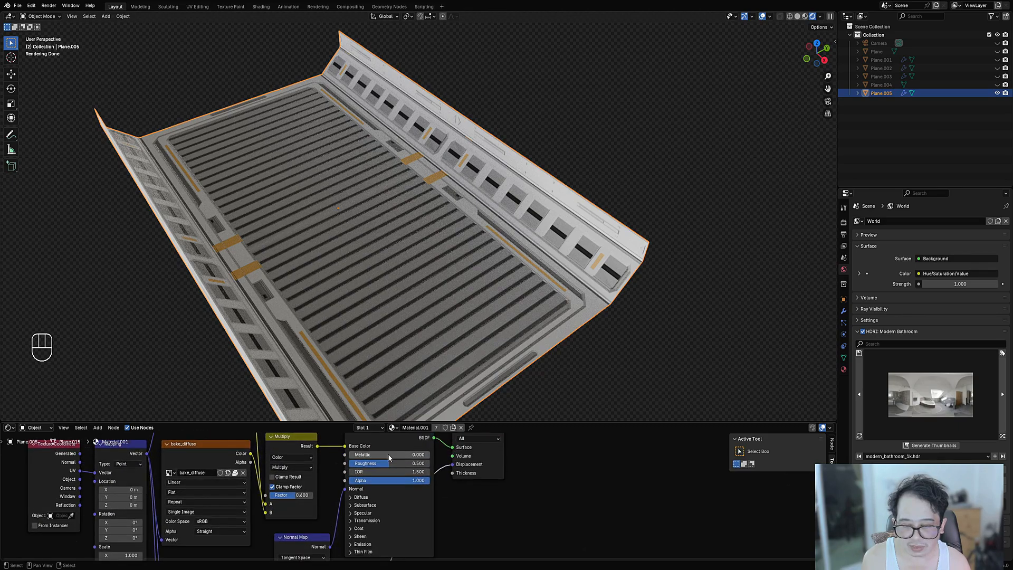
{"action": "mouse_move", "coordinate": [389, 456]}
{"action": "left_mouse_down"}
{"action": "mouse_move", "coordinate": [469, 457]}
{"action": "mouse_move", "coordinate": [403, 459]}
{"action": "left_mouse_up"}
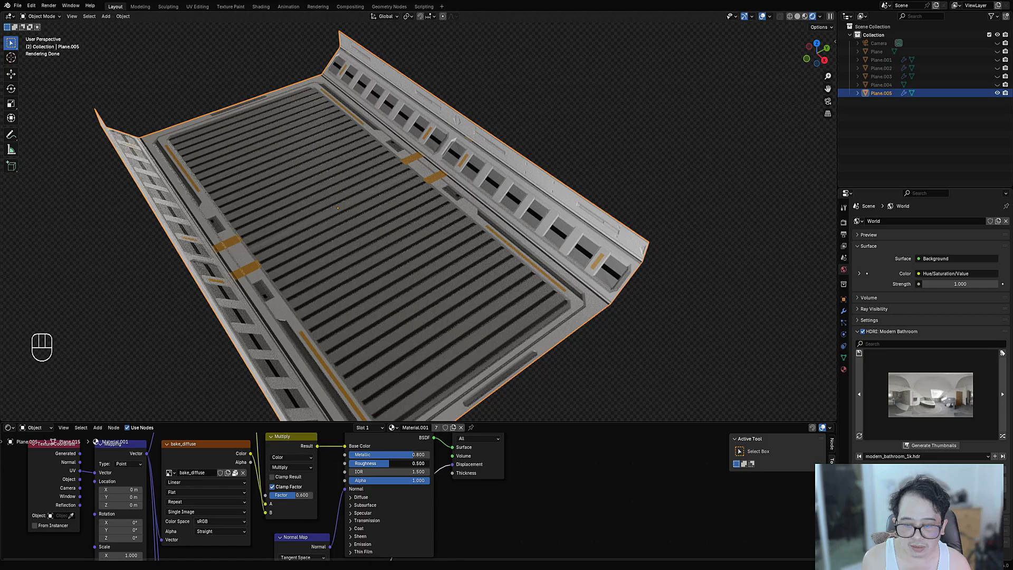
- Light the mirrored panel with the Studio Small 05 HDRI instead of Modern Bathroom
{"action": "scroll", "coordinate": [376, 258], "scroll_direction": "down", "scroll_amount": 3}
{"action": "middle_click_drag", "start_coordinate": [376, 258], "coordinate": [470, 272]}
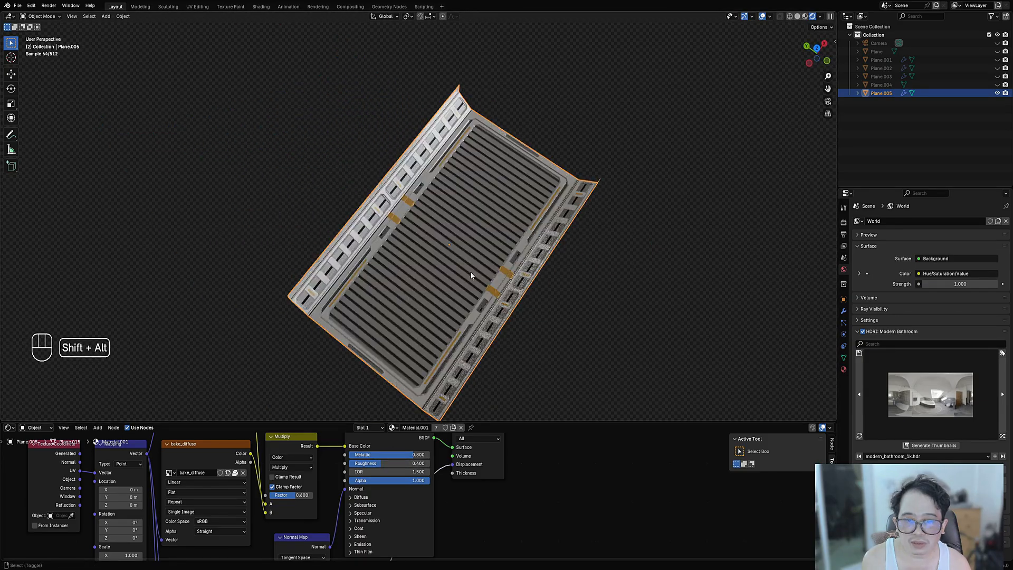
{"action": "key", "text": "shift+alt+z"}
{"action": "middle_click_drag", "start_coordinate": [506, 313], "coordinate": [498, 264]}
{"action": "left_click", "coordinate": [528, 285]}
{"action": "middle_click_drag", "start_coordinate": [594, 318], "coordinate": [597, 300]}
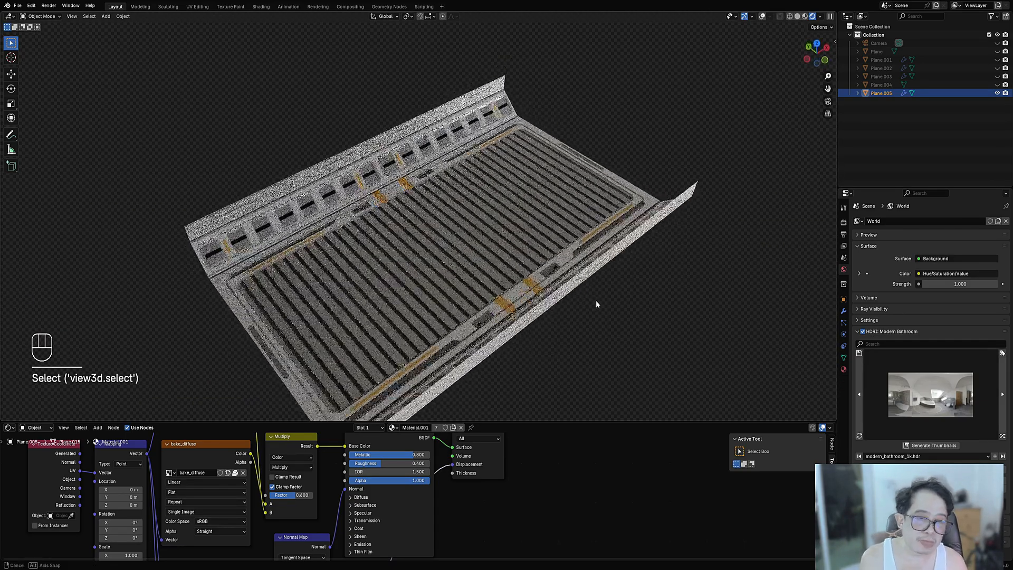
{"action": "left_click", "coordinate": [1005, 437]}
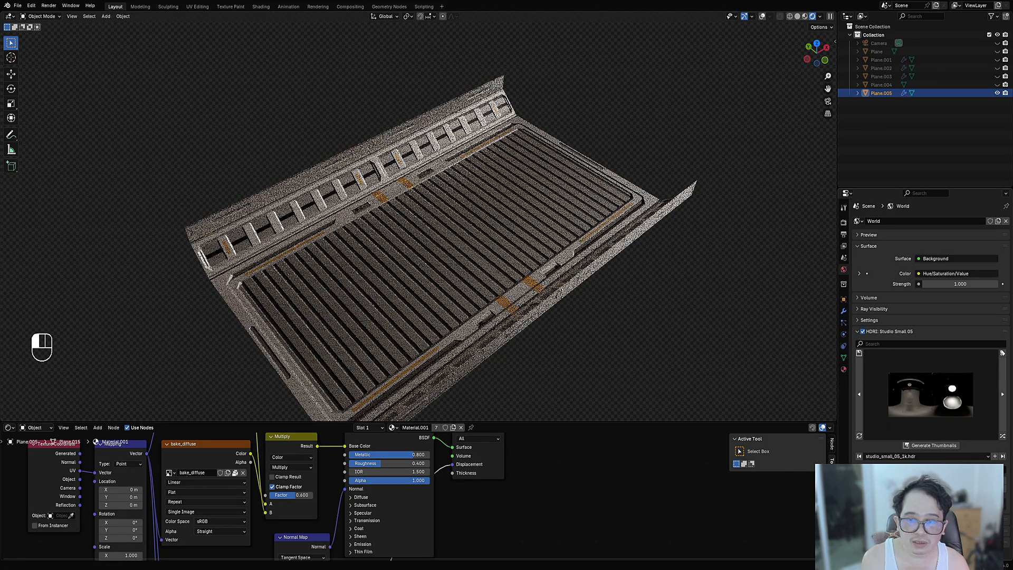
{"action": "middle_click_drag", "start_coordinate": [370, 275], "coordinate": [482, 265]}
- Add an Array modifier to the panel, repeating it five times along X
{"action": "left_click", "coordinate": [483, 265]}
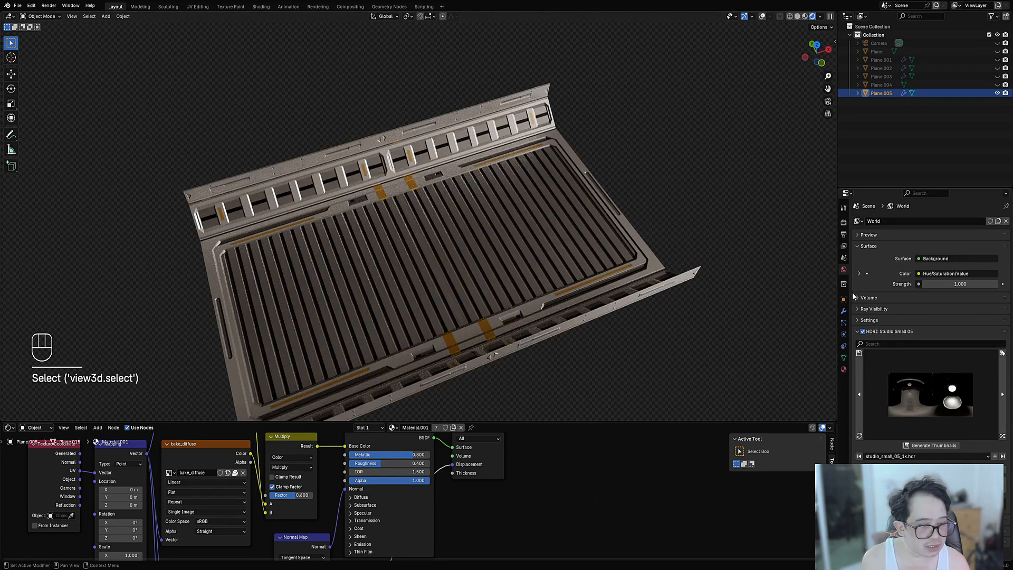
{"action": "left_click", "coordinate": [844, 310]}
{"action": "left_click", "coordinate": [869, 221]}
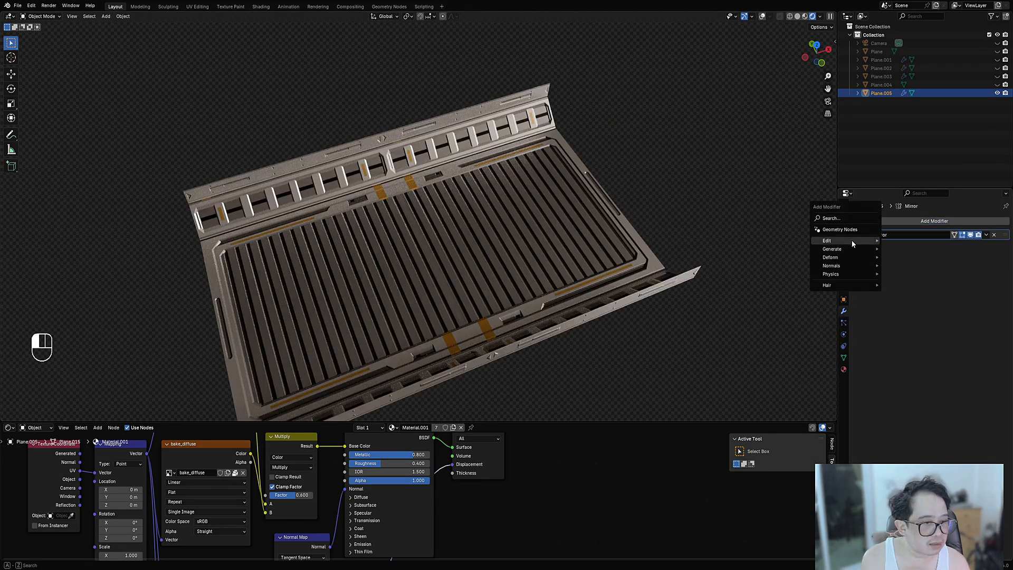
{"action": "mouse_move", "coordinate": [844, 249]}
{"action": "left_click", "coordinate": [906, 251]}
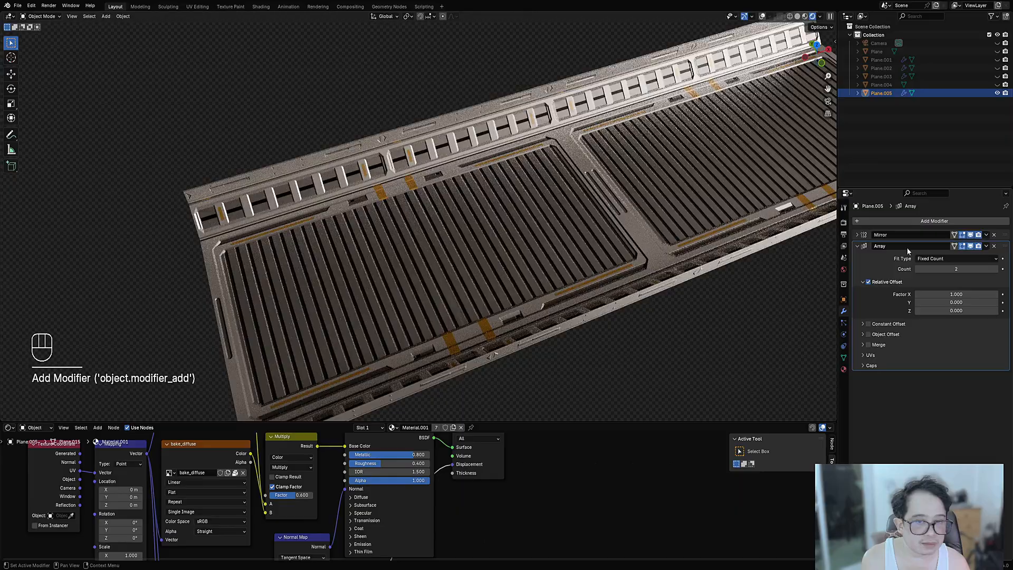
- Orbit and pan the view along the five-panel grated walkway strip
{"action": "scroll", "coordinate": [582, 230], "scroll_direction": "down", "scroll_amount": 1}
{"action": "middle_click_drag", "start_coordinate": [582, 231], "coordinate": [448, 288], "text": "shift"}
{"action": "scroll", "coordinate": [938, 267], "scroll_direction": "up", "scroll_amount": 3, "text": "ctrl"}
{"action": "scroll", "coordinate": [536, 236], "scroll_direction": "down", "scroll_amount": 2}
{"action": "scroll", "coordinate": [449, 287], "scroll_direction": "down", "scroll_amount": 4}
{"action": "middle_click_drag", "start_coordinate": [449, 288], "coordinate": [420, 243], "text": "shift"}
{"action": "middle_click_drag", "start_coordinate": [420, 243], "coordinate": [533, 343]}
{"action": "middle_click_drag", "start_coordinate": [533, 343], "coordinate": [459, 313], "text": "shift"}
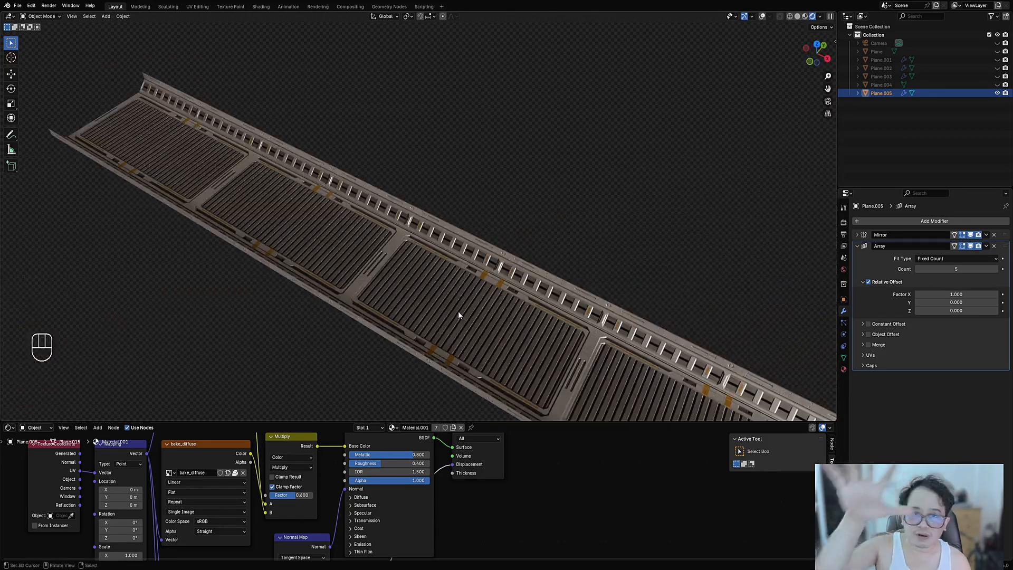
{"action": "middle_click_drag", "start_coordinate": [508, 345], "coordinate": [436, 288], "text": "shift"}
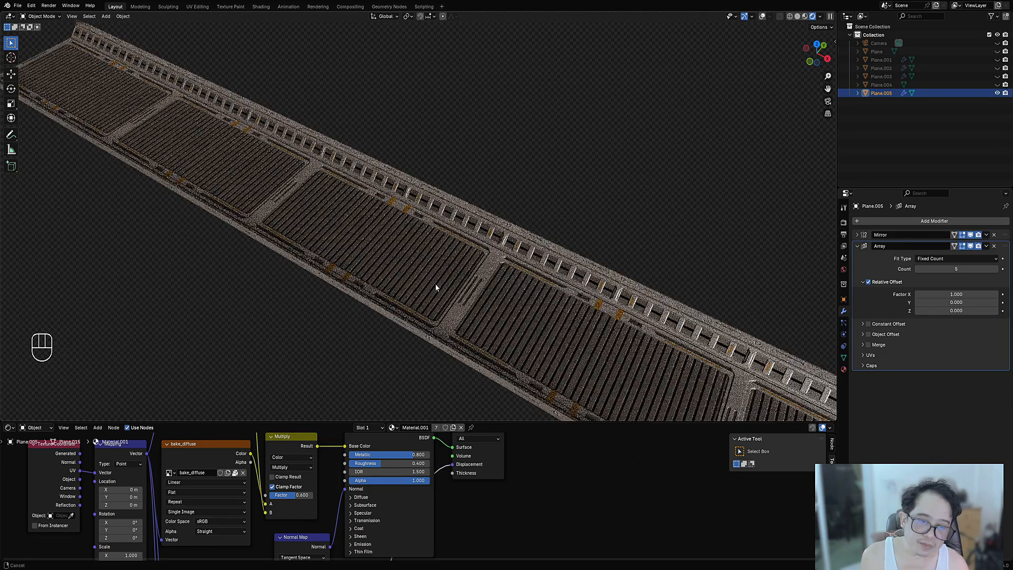
{"action": "scroll", "coordinate": [436, 288], "scroll_direction": "up", "scroll_amount": 4}
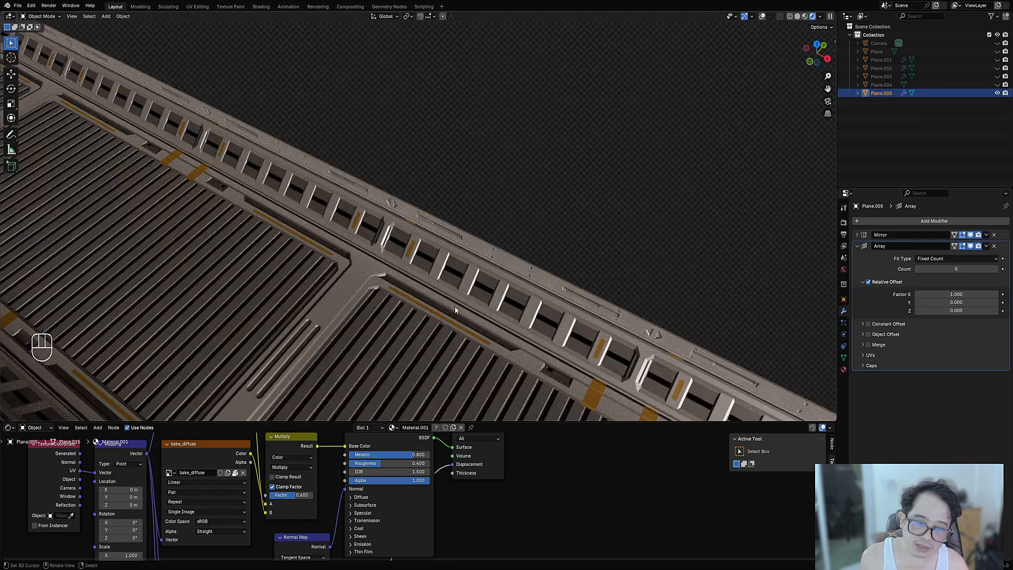
{"action": "scroll", "coordinate": [455, 310], "scroll_direction": "down", "scroll_amount": 6}
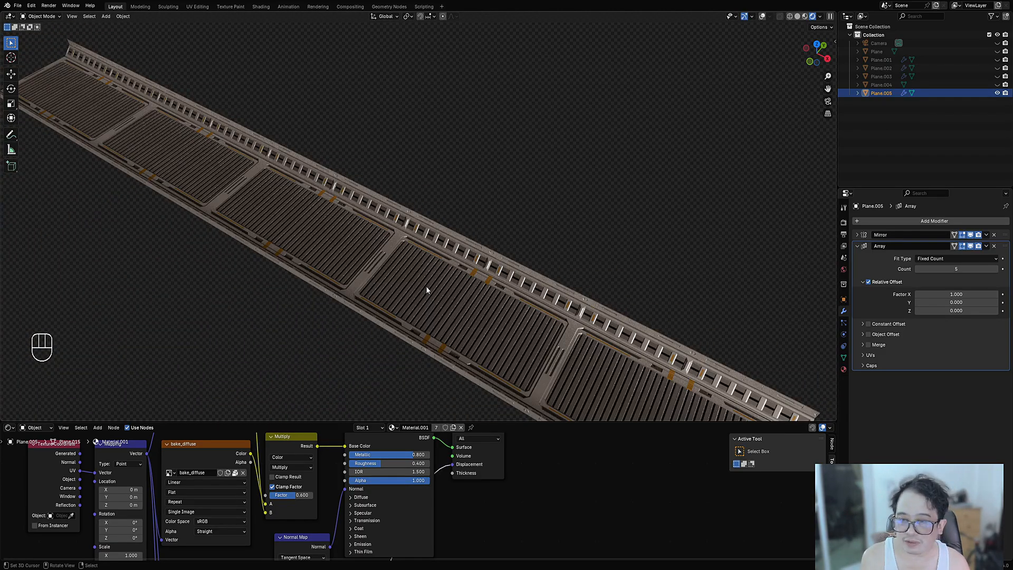
{"action": "scroll", "coordinate": [426, 286], "scroll_direction": "up", "scroll_amount": 4}
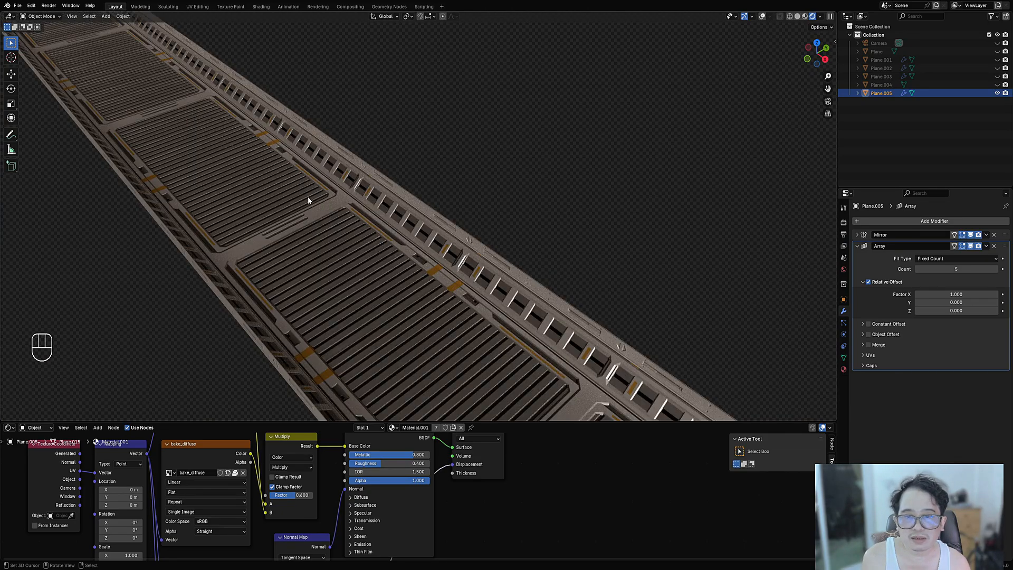
{"action": "middle_click_drag", "start_coordinate": [308, 196], "coordinate": [461, 267]}
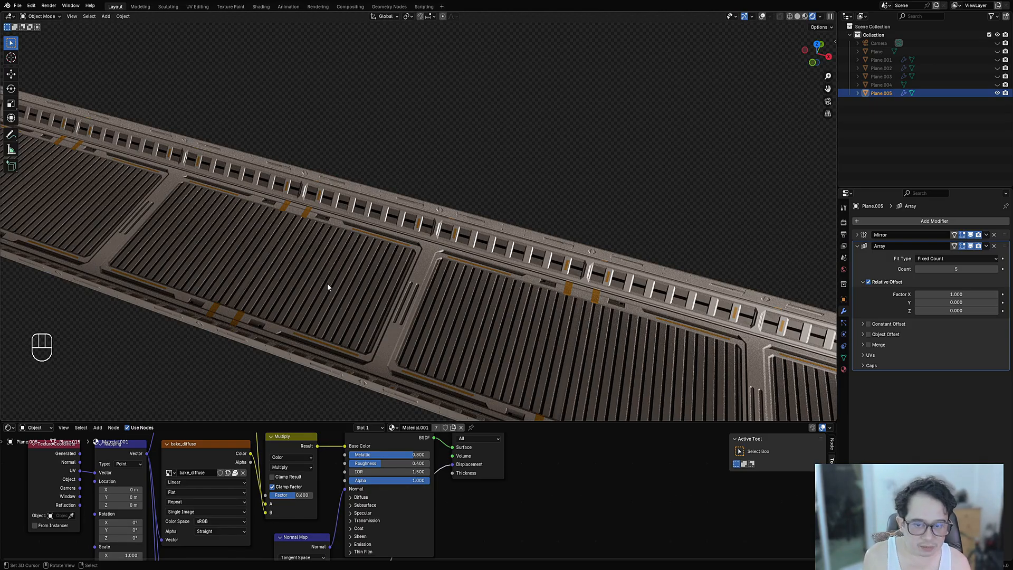
{"action": "middle_click_drag", "start_coordinate": [300, 279], "coordinate": [521, 255]}
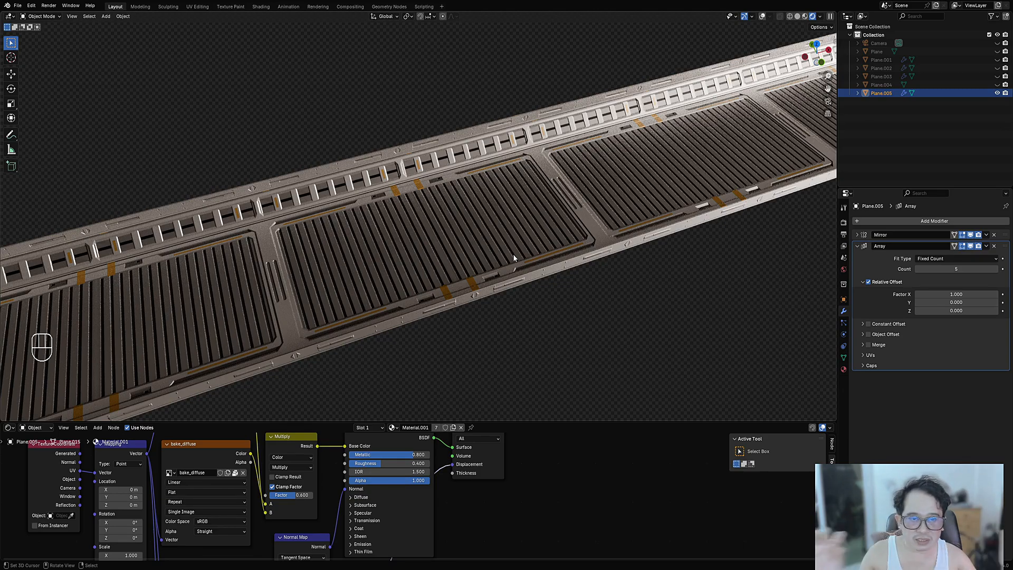
{"action": "middle_click_drag", "start_coordinate": [634, 209], "coordinate": [610, 221]}
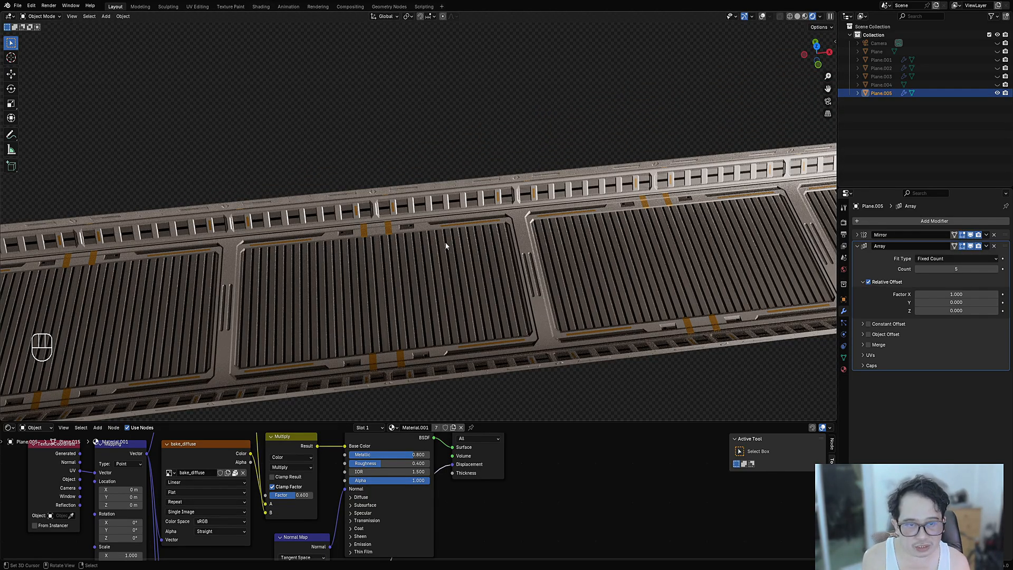
{"action": "scroll", "coordinate": [345, 290], "scroll_direction": "down", "scroll_amount": 3}
{"action": "middle_click_drag", "start_coordinate": [352, 290], "coordinate": [422, 245]}
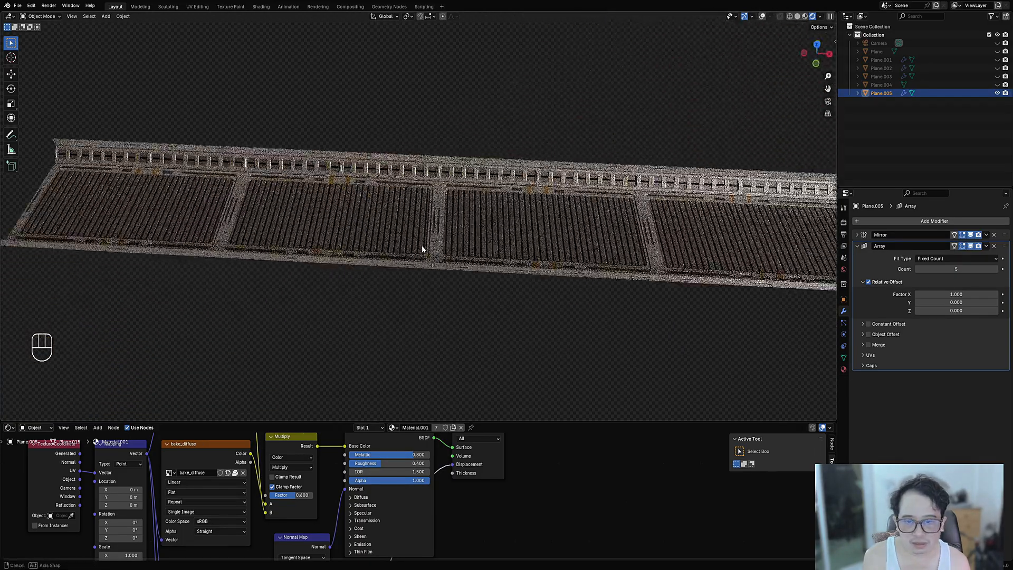
- Restore the viewport overlays, then select and centre the single panel at an angled view
{"action": "scroll", "coordinate": [471, 241], "scroll_direction": "up", "scroll_amount": 2}
{"action": "key", "text": "Tab"}
{"action": "key", "text": "shift+alt+z"}
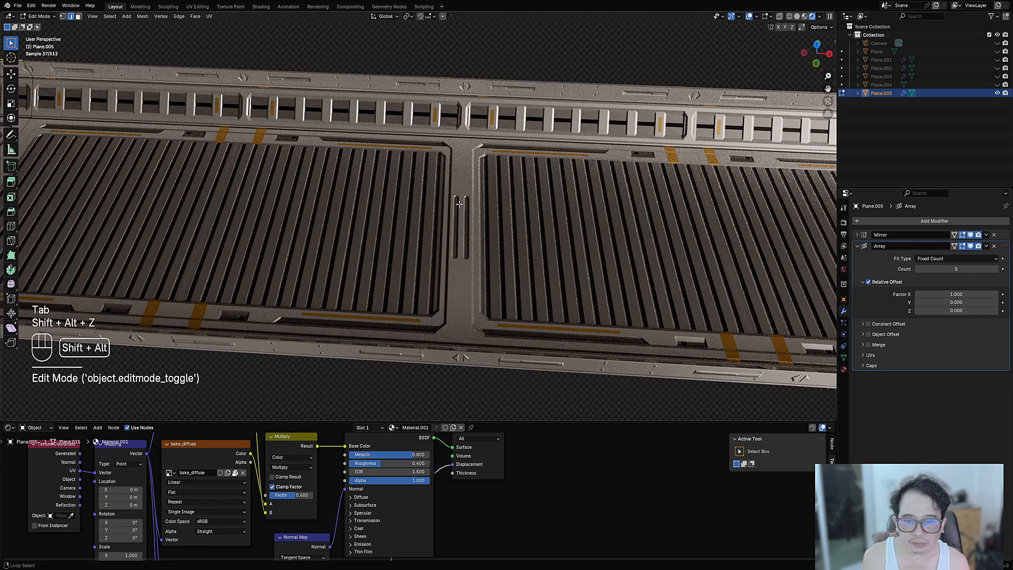
{"action": "key", "text": "Tab"}
{"action": "scroll", "coordinate": [374, 259], "scroll_direction": "down", "scroll_amount": 1}
{"action": "left_click", "coordinate": [374, 259]}
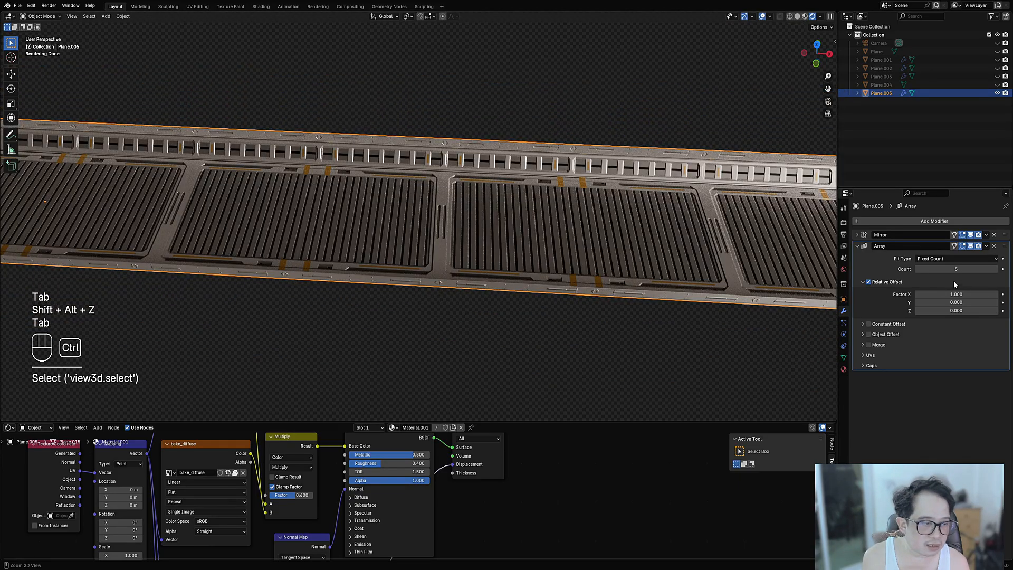
{"action": "scroll", "coordinate": [955, 269], "scroll_direction": "down", "scroll_amount": 4, "text": "ctrl"}
{"action": "scroll", "coordinate": [955, 269], "scroll_direction": "up", "scroll_amount": 1, "text": "ctrl"}
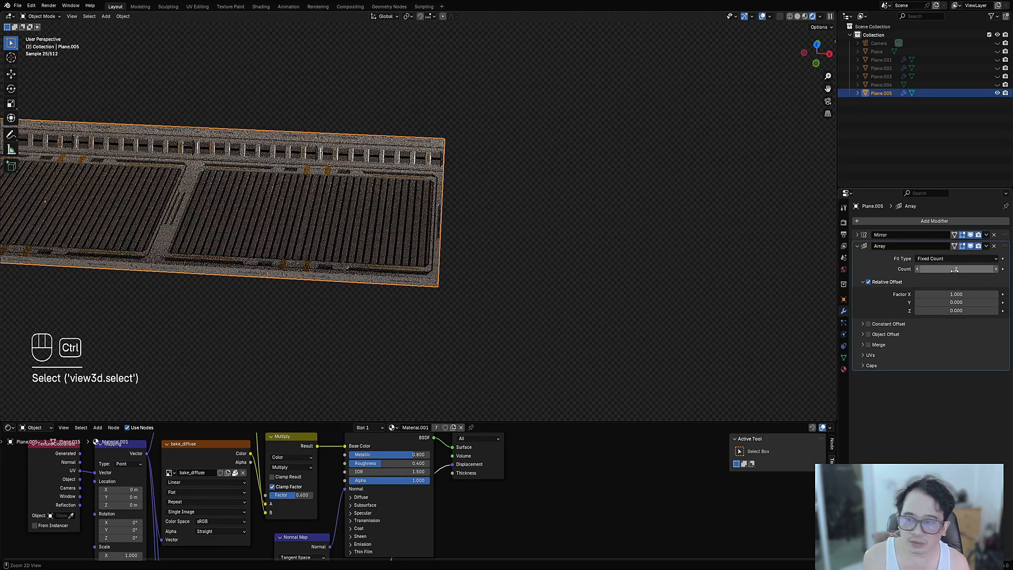
{"action": "scroll", "coordinate": [955, 270], "scroll_direction": "down", "scroll_amount": 1, "text": "ctrl"}
{"action": "middle_click_drag", "start_coordinate": [387, 221], "coordinate": [638, 224], "text": "shift"}
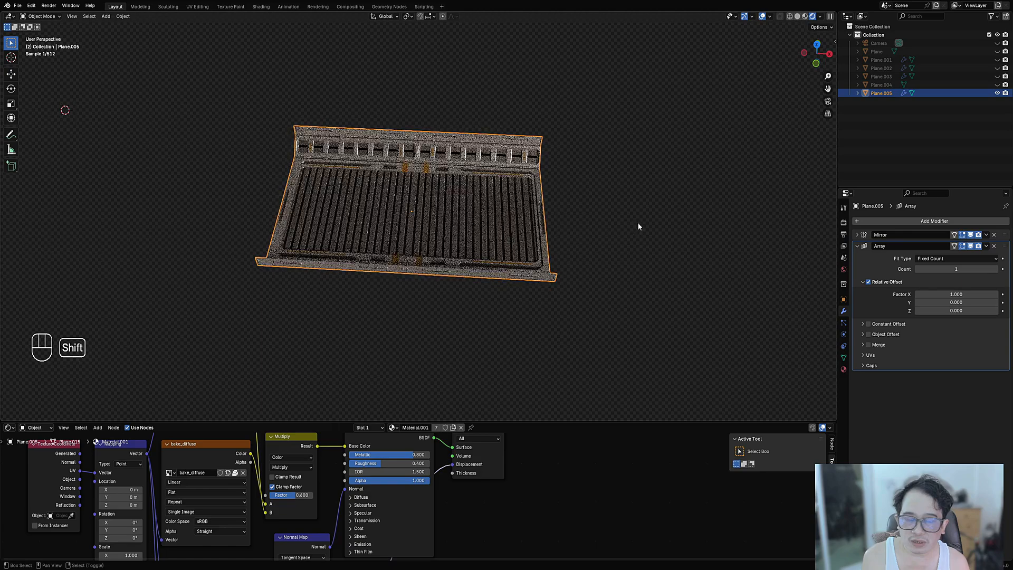
{"action": "left_click", "coordinate": [372, 242]}
{"action": "middle_click_drag", "start_coordinate": [373, 242], "coordinate": [447, 253]}
- Save trim_sheet_09.blend and give the panel a level-3 Subdivision Surface
{"action": "key", "text": "ctrl+s"}
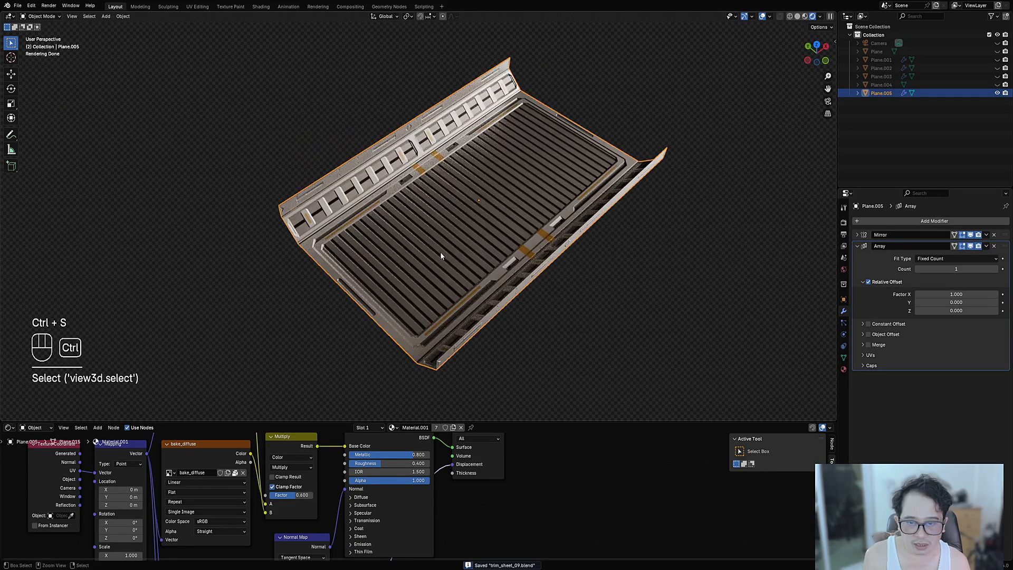
{"action": "key", "text": "ctrl+2"}
{"action": "key", "text": "ctrl+3"}
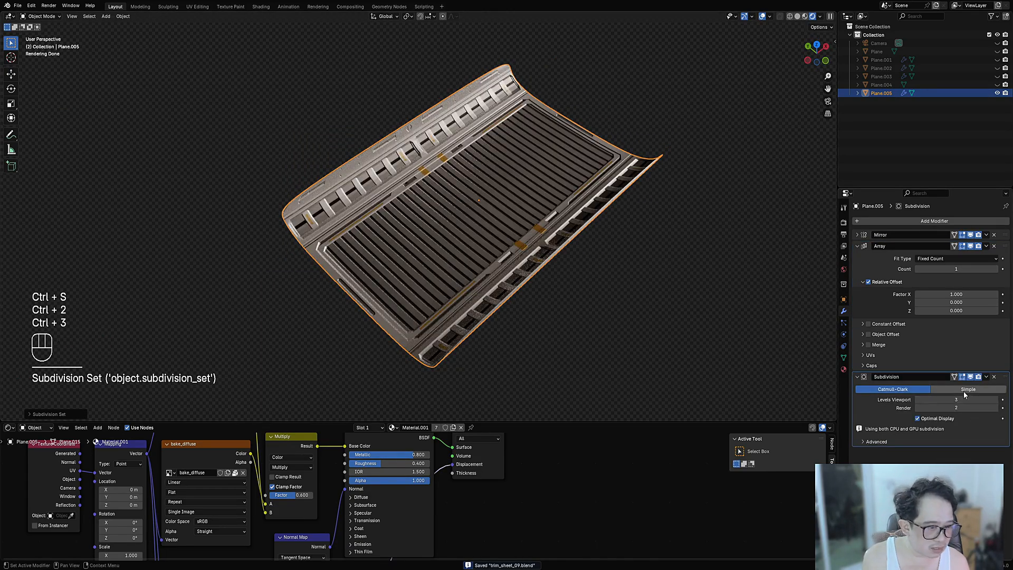
- Make the Subdivision modifier Simple at level 5, move it above Array, and disable Optimal Display
{"action": "left_click", "coordinate": [964, 391]}
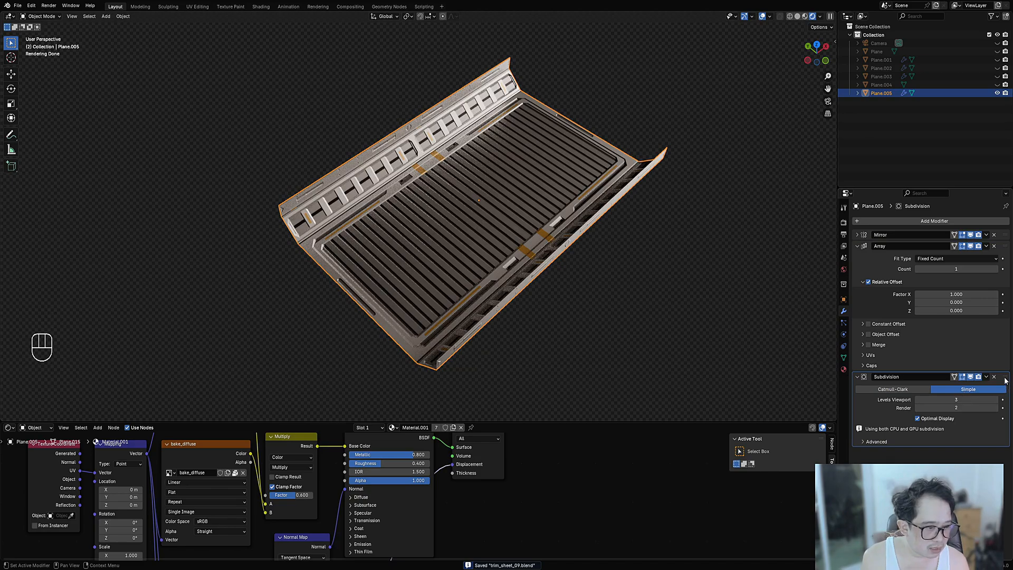
{"action": "left_click_drag", "start_coordinate": [1006, 376], "coordinate": [1000, 252]}
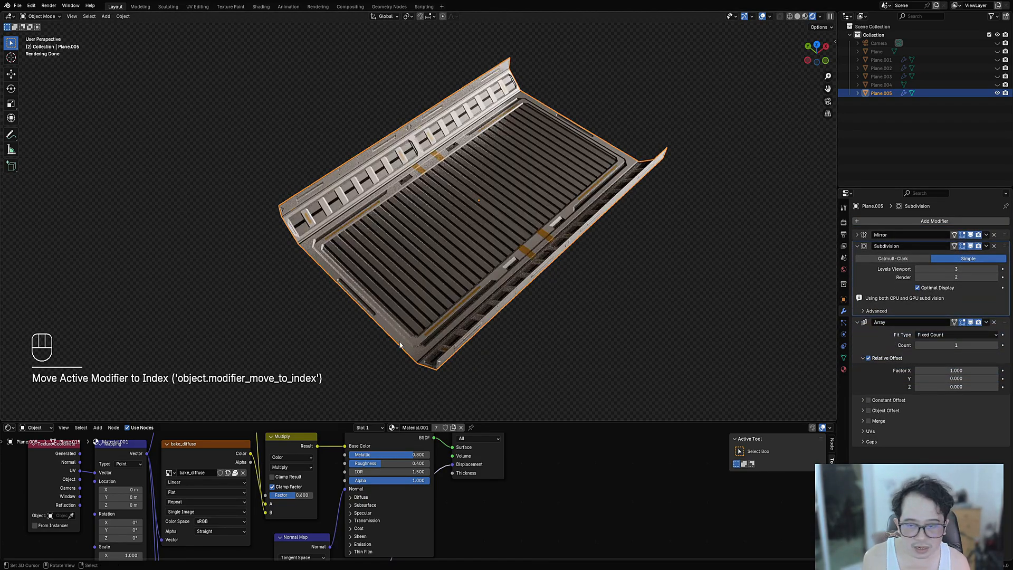
{"action": "scroll", "coordinate": [939, 270], "scroll_direction": "up", "scroll_amount": 1, "text": "ctrl"}
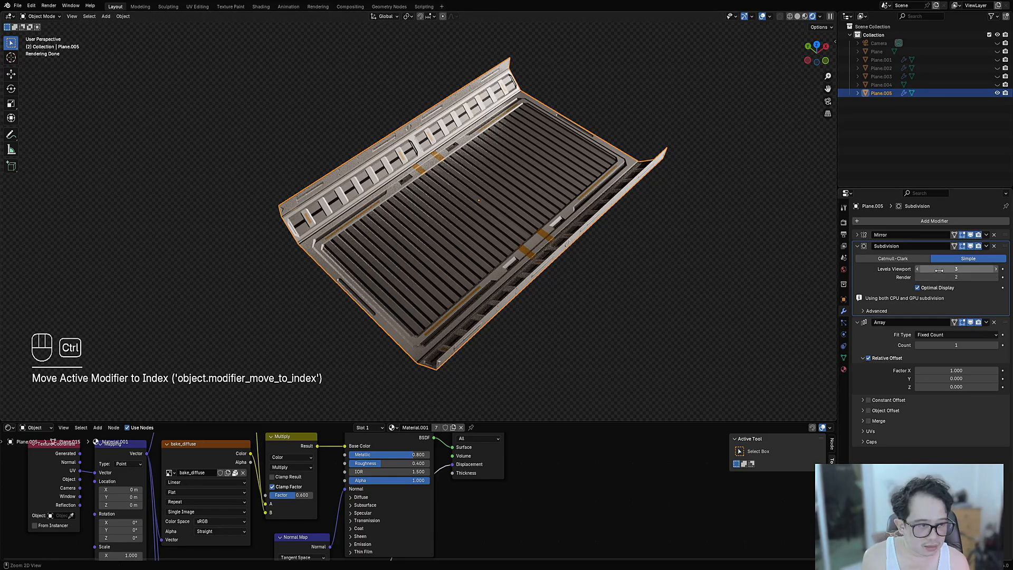
{"action": "scroll", "coordinate": [939, 271], "scroll_direction": "up", "scroll_amount": 1, "text": "ctrl"}
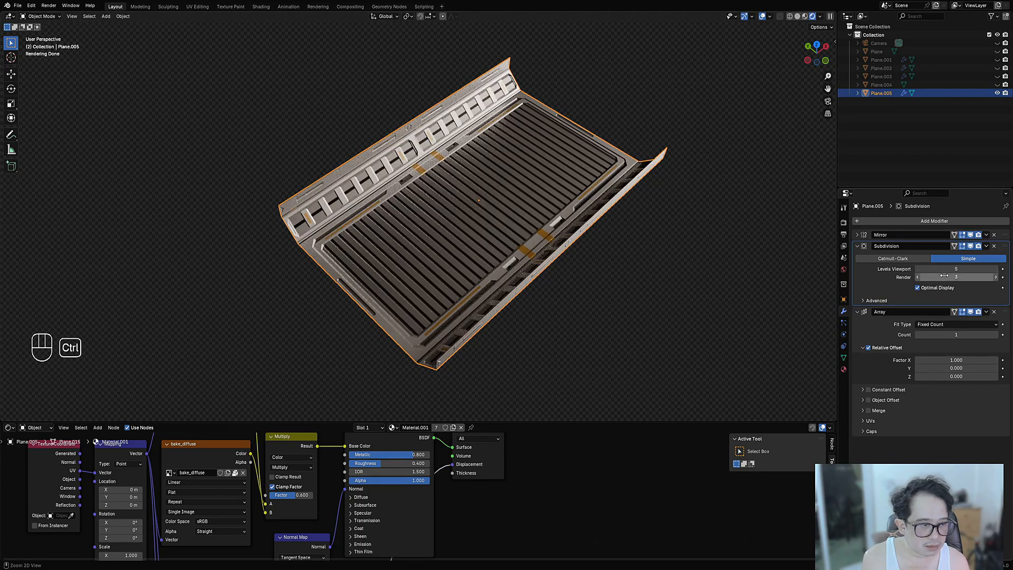
{"action": "scroll", "coordinate": [381, 254], "scroll_direction": "up", "scroll_amount": 4}
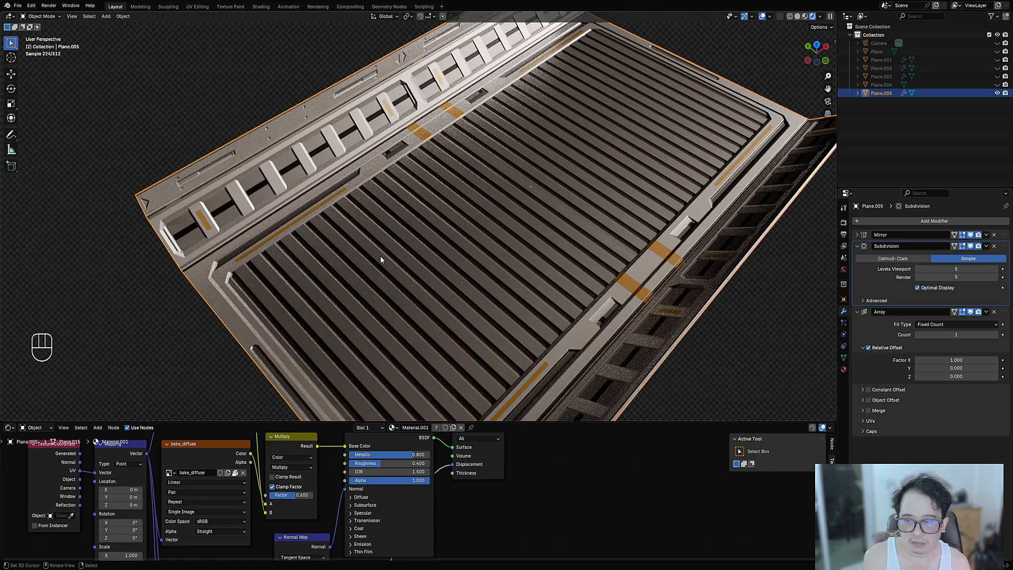
{"action": "middle_click_drag", "start_coordinate": [381, 256], "coordinate": [768, 309]}
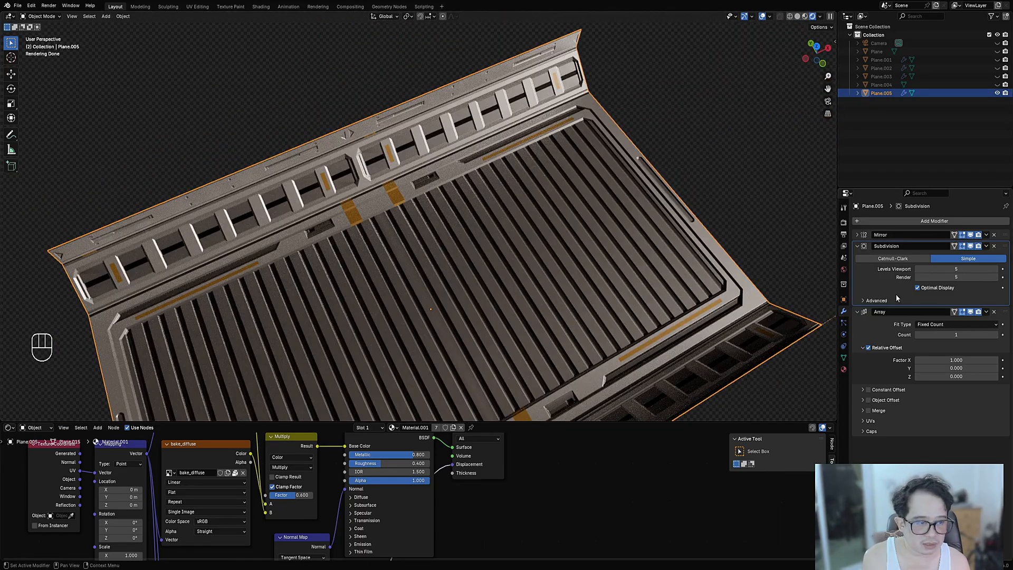
{"action": "left_click", "coordinate": [917, 287]}
{"action": "key", "text": "shift+z"}
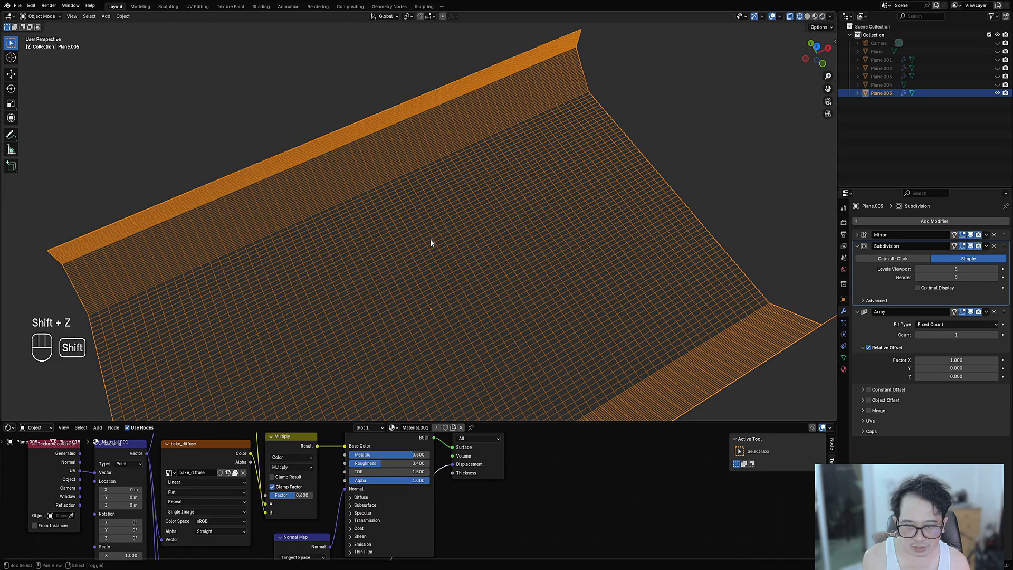
- Set the panel material's Surface Displacement method to Displacement Only
{"action": "key", "text": "shift+z"}
{"action": "middle_click_drag", "start_coordinate": [467, 270], "coordinate": [478, 252]}
{"action": "scroll", "coordinate": [410, 524], "scroll_direction": "down", "scroll_amount": 5}
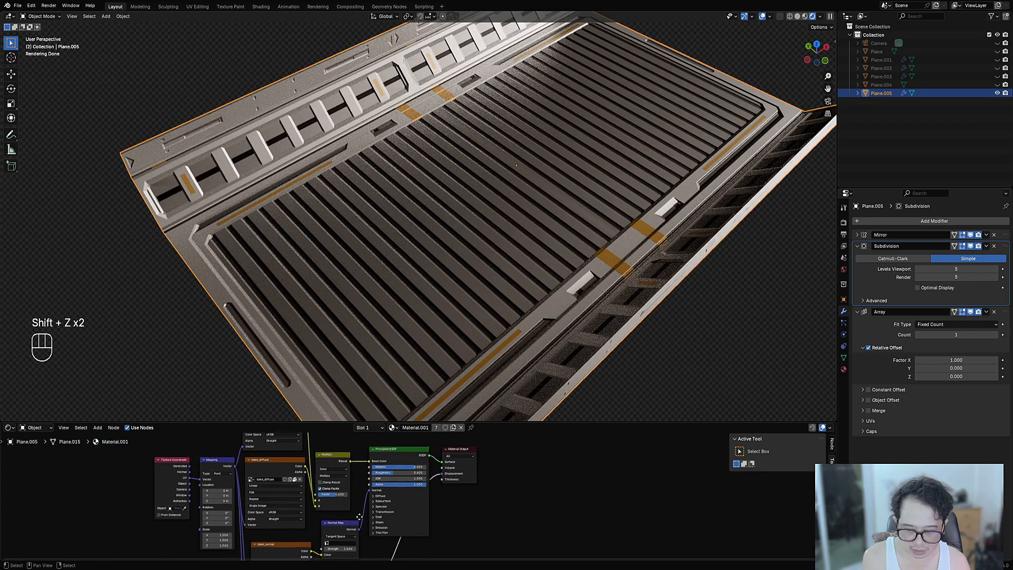
{"action": "middle_click_drag", "start_coordinate": [359, 516], "coordinate": [379, 469]}
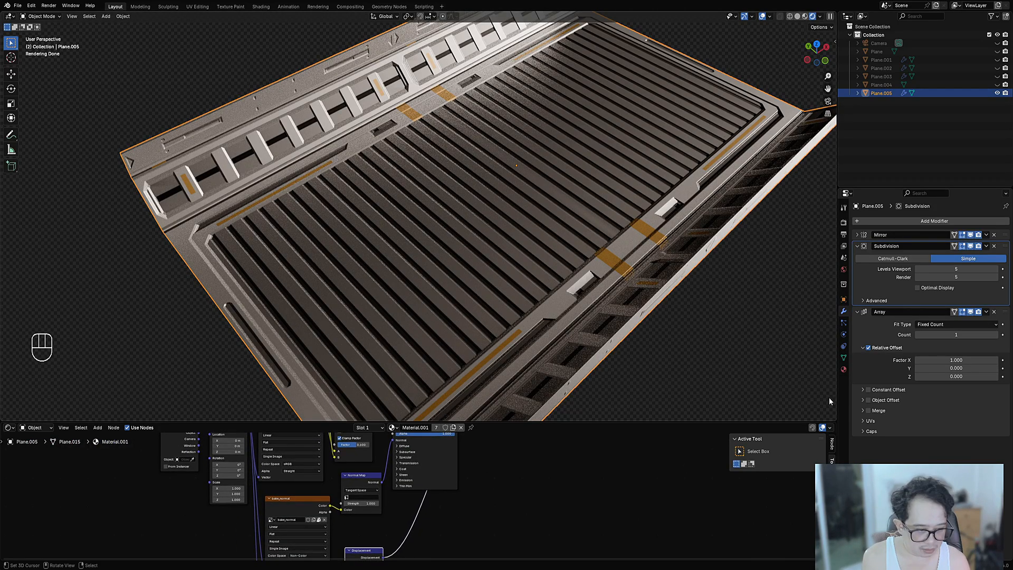
{"action": "left_click", "coordinate": [844, 371]}
{"action": "scroll", "coordinate": [929, 327], "scroll_direction": "down", "scroll_amount": 10}
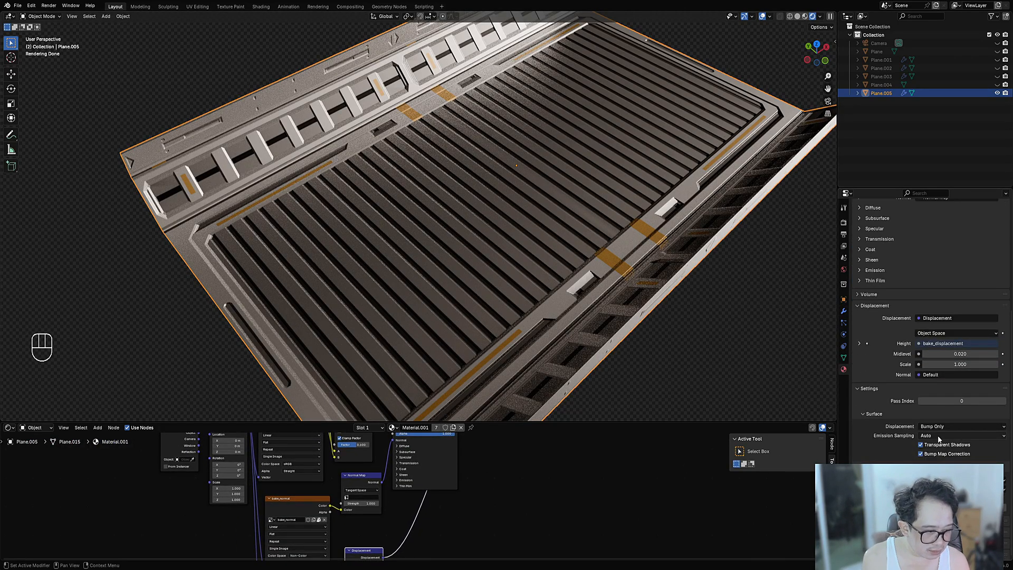
{"action": "left_click", "coordinate": [937, 427]}
{"action": "left_click", "coordinate": [940, 446]}
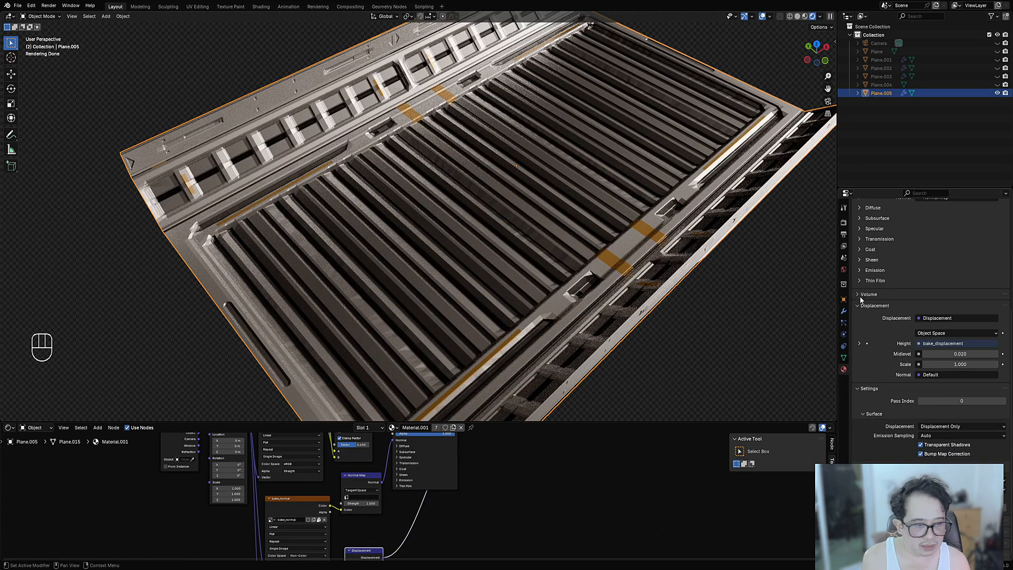
- Raise the Subdivision modifier's viewport level to 7 and inspect the displaced panel
{"action": "left_click", "coordinate": [844, 311]}
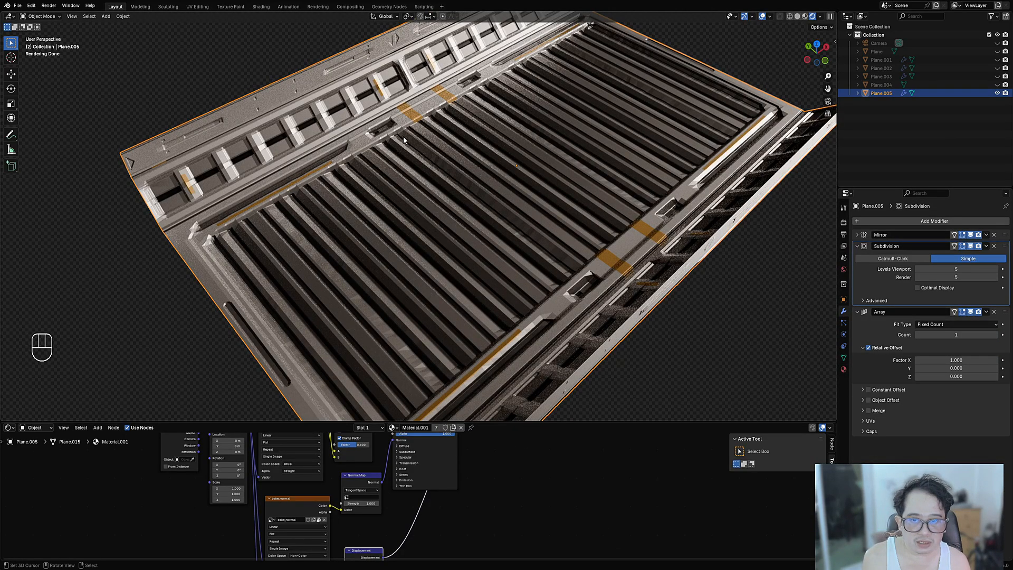
{"action": "middle_click_drag", "start_coordinate": [651, 189], "coordinate": [500, 354], "text": "shift"}
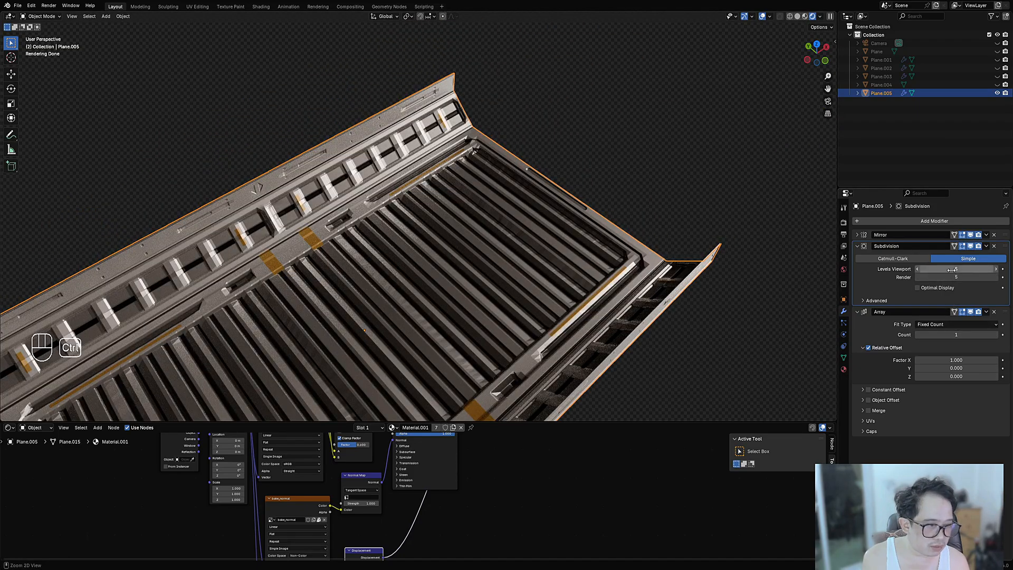
{"action": "scroll", "coordinate": [952, 270], "scroll_direction": "up", "scroll_amount": 1, "text": "ctrl"}
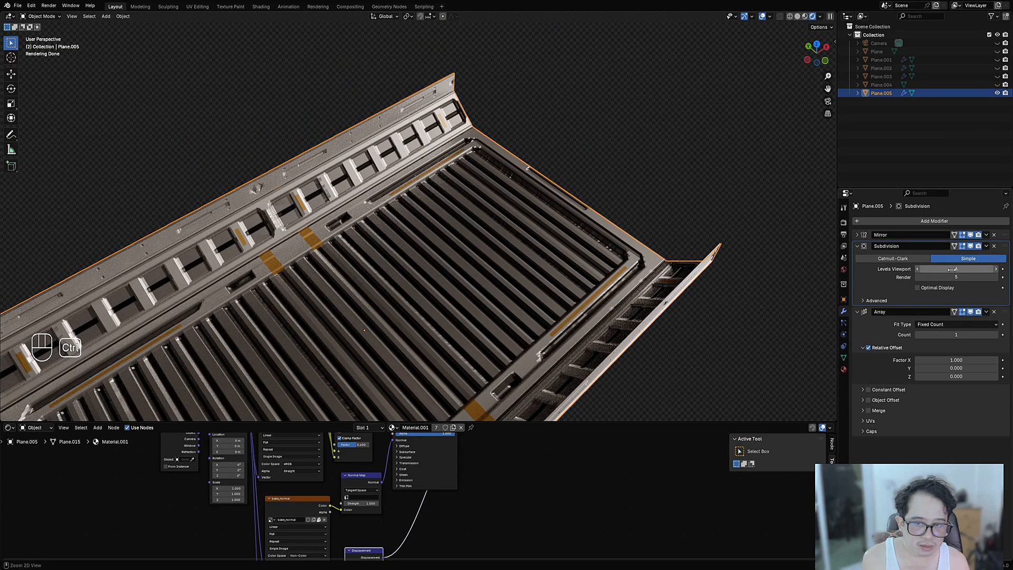
{"action": "left_click", "coordinate": [950, 270]}
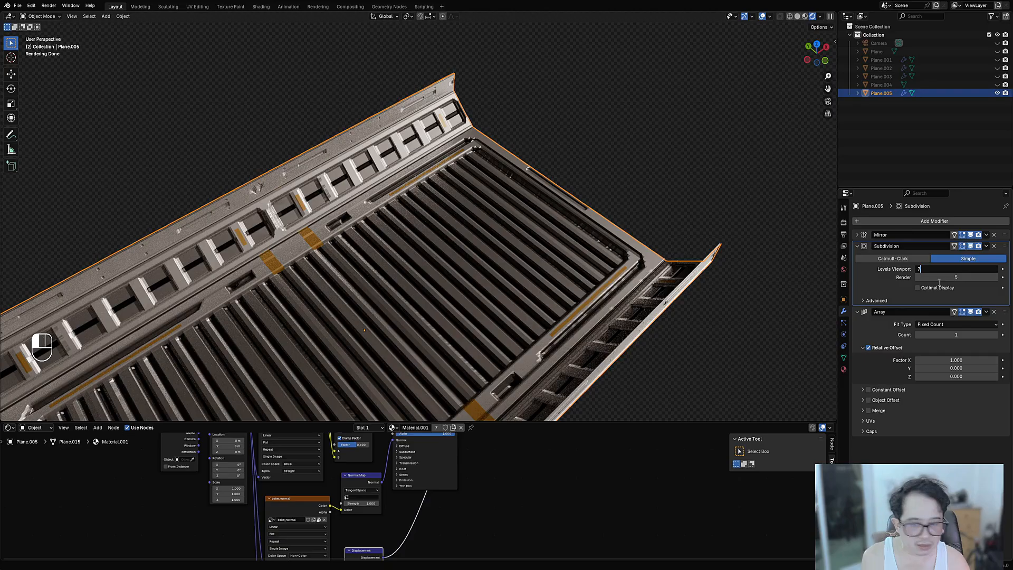
{"action": "type", "text": "7"}
{"action": "key", "text": "Return"}
{"action": "middle_click_drag", "start_coordinate": [526, 226], "coordinate": [500, 259]}
{"action": "middle_click_drag", "start_coordinate": [456, 252], "coordinate": [489, 241], "text": "shift"}
{"action": "middle_click_drag", "start_coordinate": [447, 524], "coordinate": [501, 449]}
- Set the Displacement node's Scale to 0.4 after trying 0.5 and other values
{"action": "scroll", "coordinate": [454, 498], "scroll_direction": "up", "scroll_amount": 5}
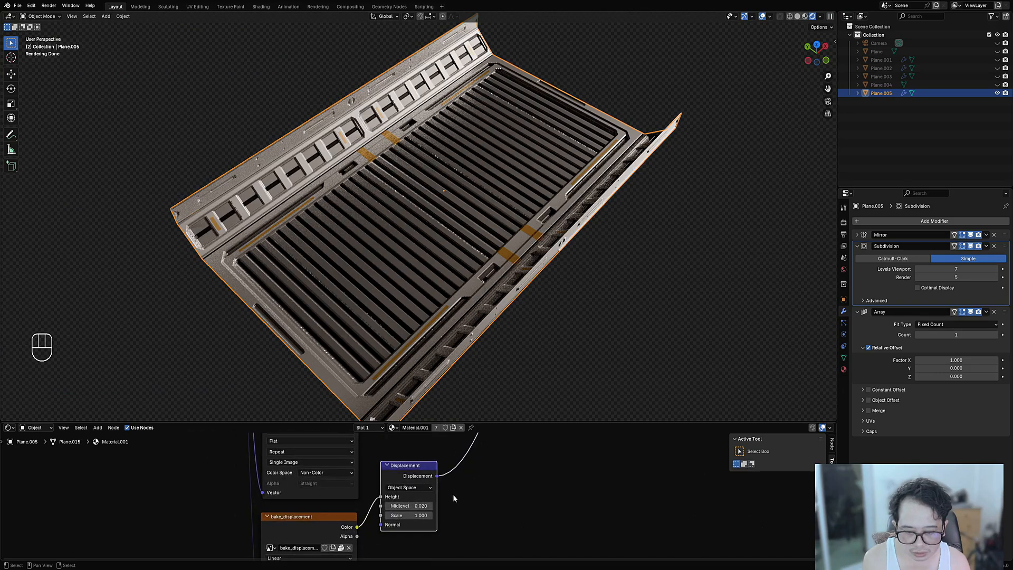
{"action": "scroll", "coordinate": [453, 494], "scroll_direction": "up", "scroll_amount": 2}
{"action": "left_click", "coordinate": [404, 524]}
{"action": "type", "text": "0.5"}
{"action": "key", "text": "Return"}
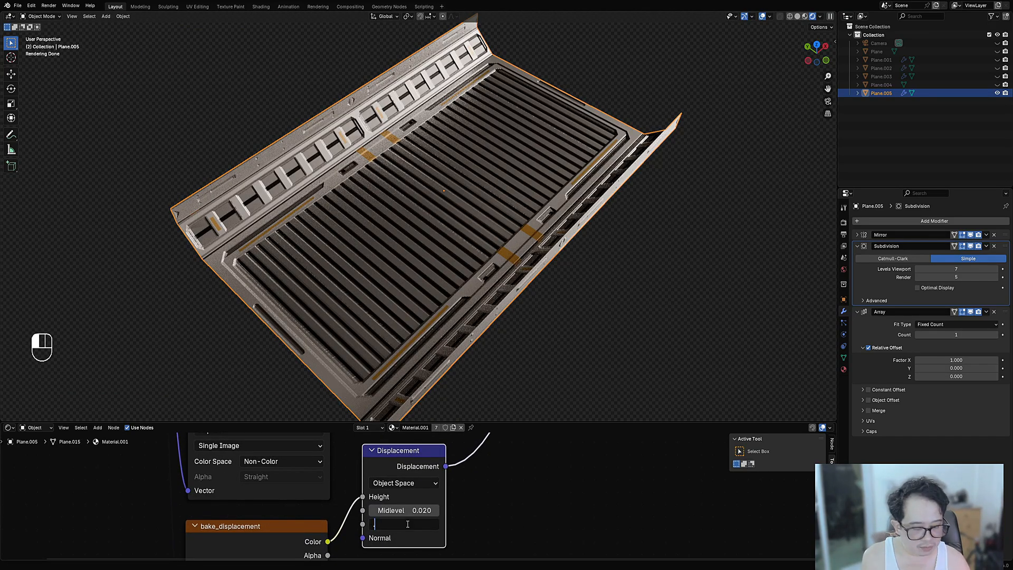
{"action": "key", "text": "Return"}
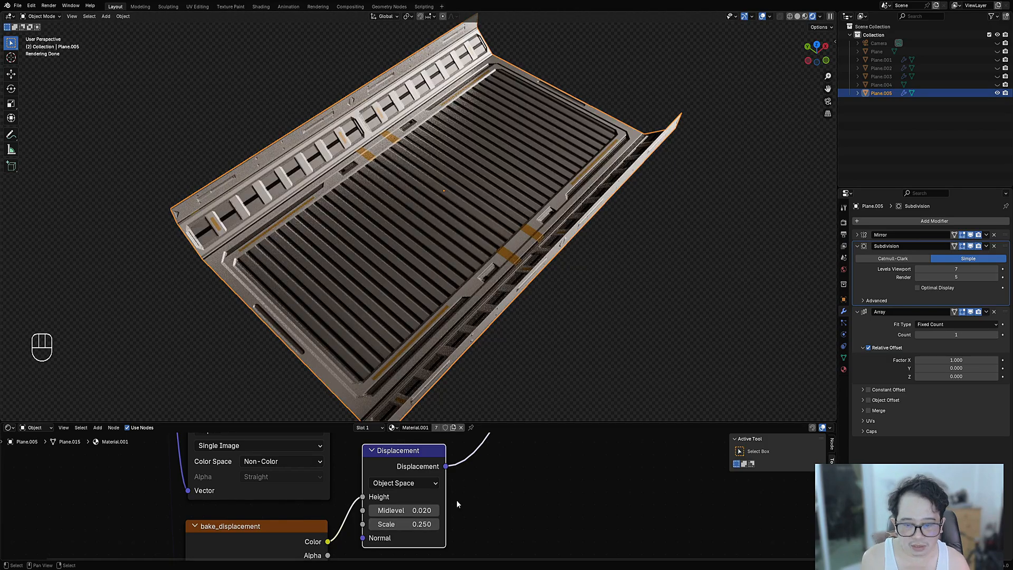
{"action": "left_click_drag", "start_coordinate": [404, 524], "coordinate": [434, 524], "text": "shift"}
{"action": "left_click", "coordinate": [420, 522]}
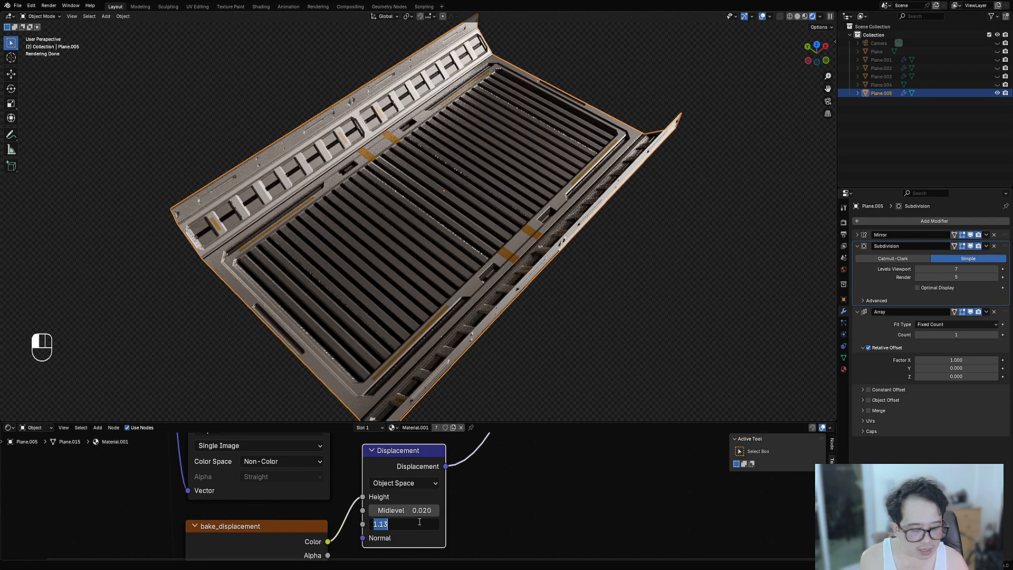
{"action": "type", "text": ".4"}
{"action": "key", "text": "Return"}
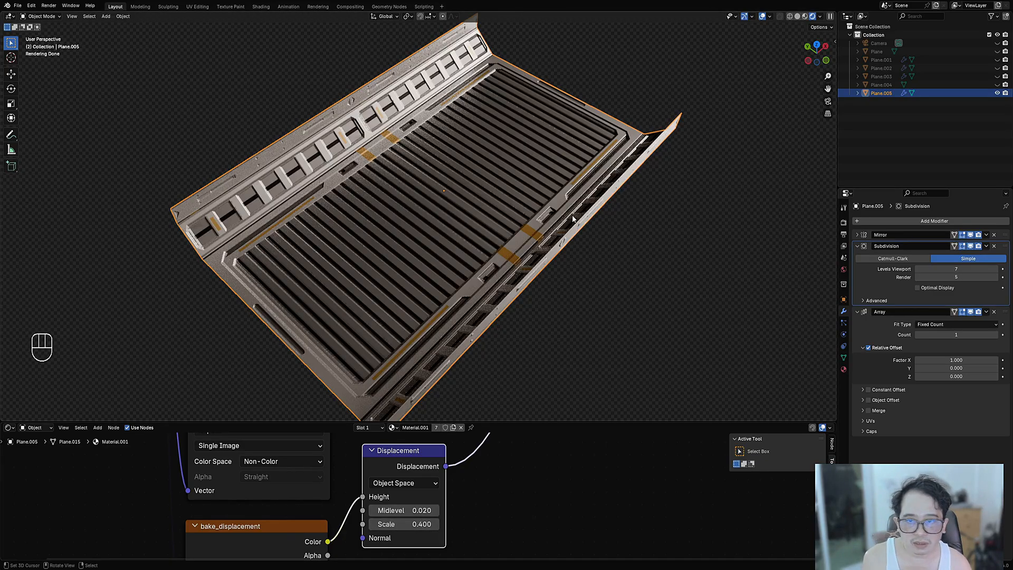
- Inspect the shallower relief up close, keeping the viewport subdivision level at 7
{"action": "middle_click_drag", "start_coordinate": [559, 174], "coordinate": [586, 237]}
{"action": "middle_click_drag", "start_coordinate": [586, 238], "coordinate": [501, 211]}
{"action": "middle_click_drag", "start_coordinate": [501, 211], "coordinate": [371, 202], "text": "shift"}
{"action": "scroll", "coordinate": [452, 199], "scroll_direction": "up", "scroll_amount": 3}
{"action": "key", "text": "shift+z"}
{"action": "key", "text": "shift+z"}
{"action": "scroll", "coordinate": [930, 269], "scroll_direction": "down", "scroll_amount": 1, "text": "ctrl"}
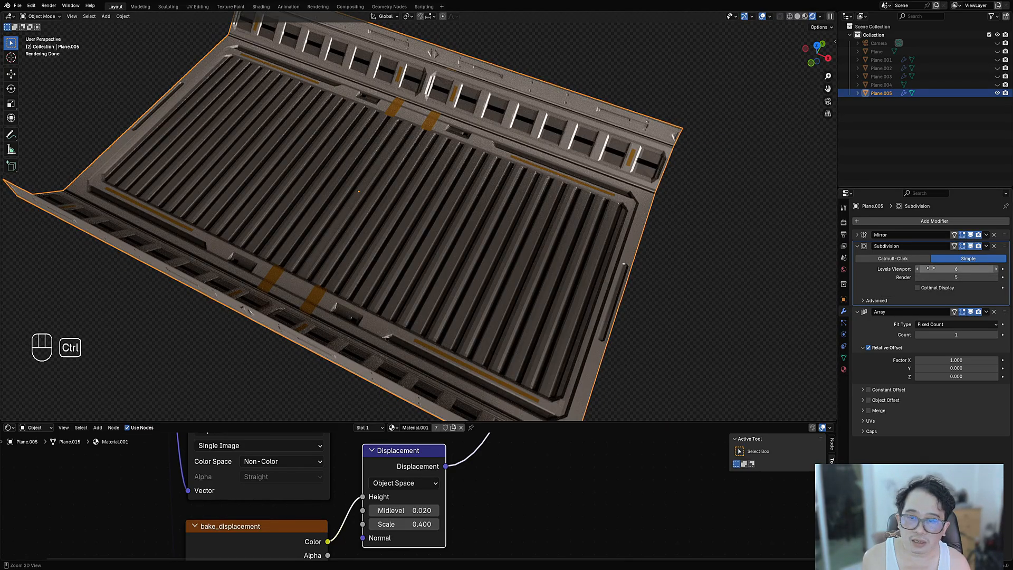
{"action": "middle_click_drag", "start_coordinate": [477, 255], "coordinate": [421, 244]}
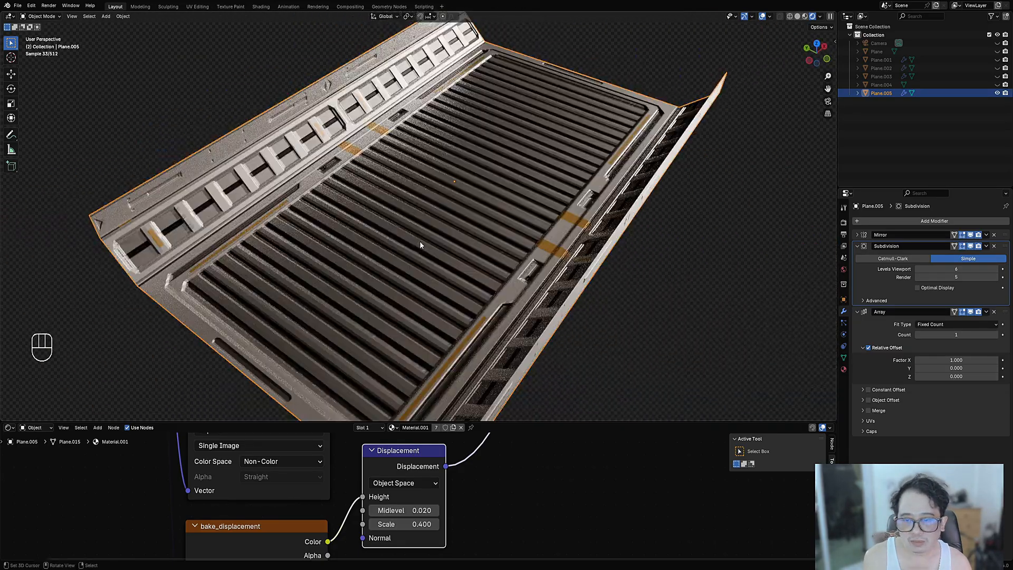
{"action": "scroll", "coordinate": [409, 233], "scroll_direction": "down", "scroll_amount": 5}
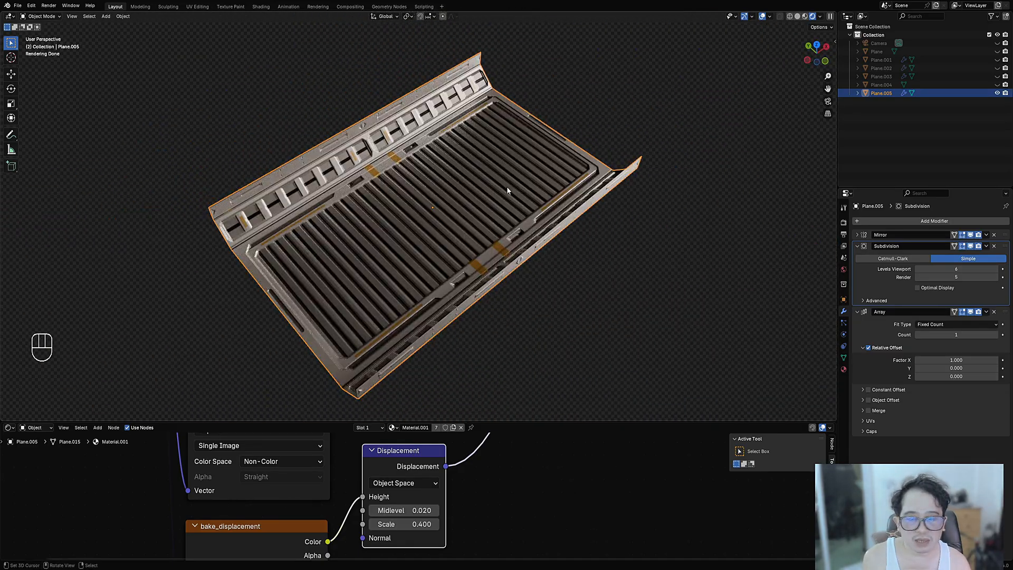
{"action": "left_click", "coordinate": [931, 269]}
{"action": "key", "text": "Return"}
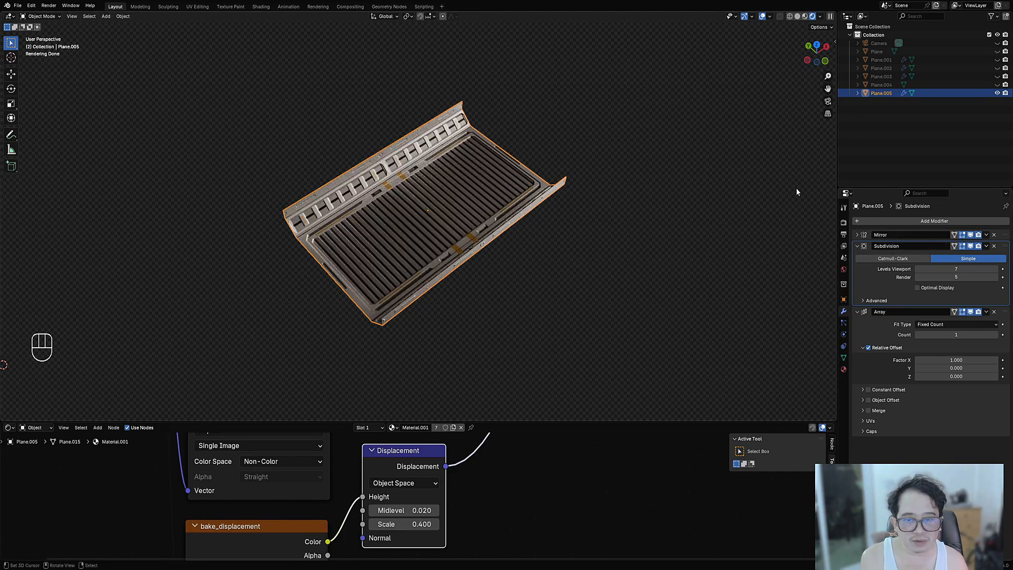
{"action": "scroll", "coordinate": [413, 221], "scroll_direction": "up", "scroll_amount": 4}
{"action": "middle_click_drag", "start_coordinate": [537, 233], "coordinate": [461, 249]}
- Shade the panel strip smooth and check its denser mesh in wireframe
{"action": "scroll", "coordinate": [458, 249], "scroll_direction": "up", "scroll_amount": 3}
{"action": "right_click", "coordinate": [542, 198]}
{"action": "key", "text": "w"}
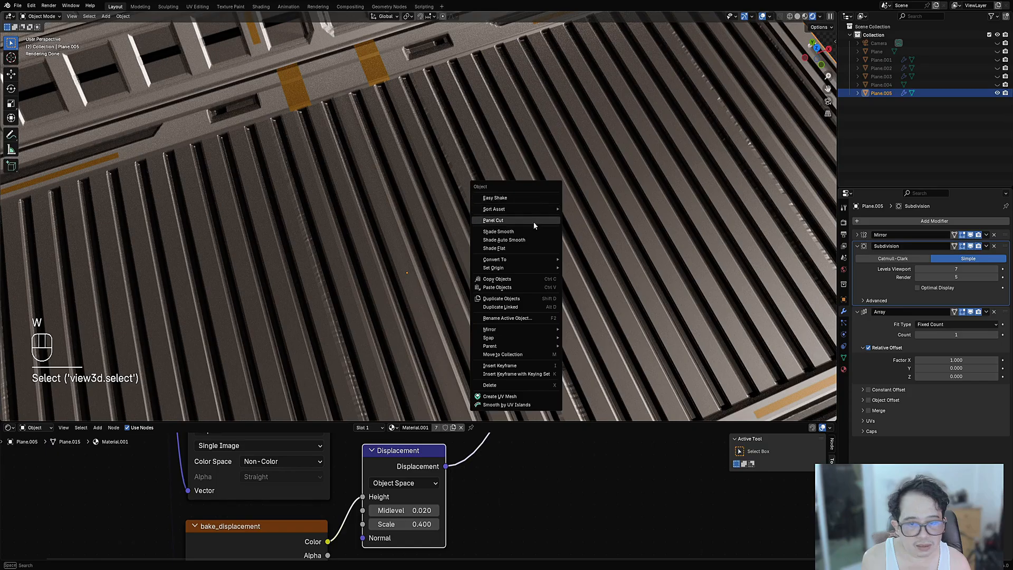
{"action": "left_click", "coordinate": [534, 231]}
{"action": "scroll", "coordinate": [536, 234], "scroll_direction": "down", "scroll_amount": 5}
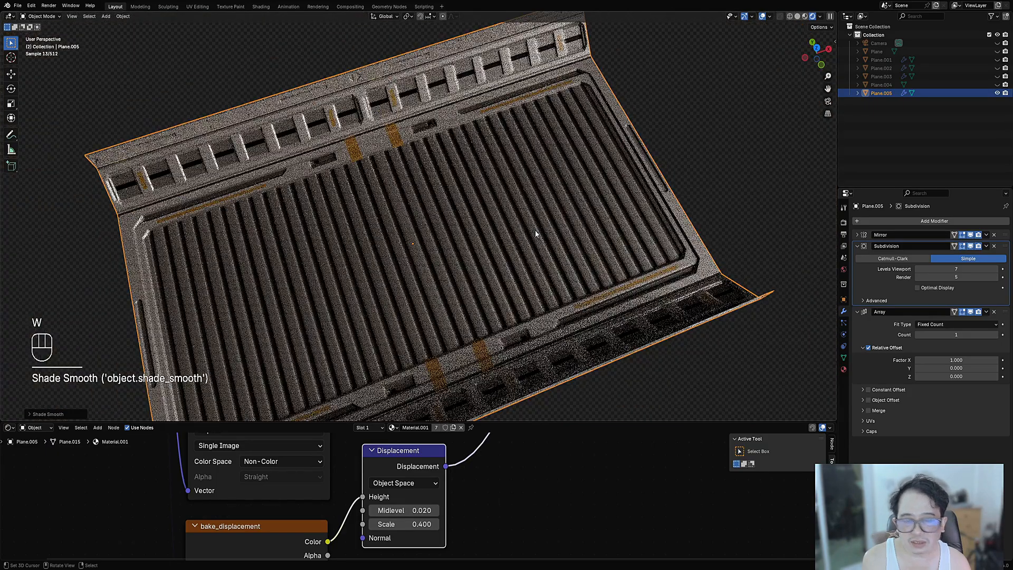
{"action": "middle_click_drag", "start_coordinate": [535, 231], "coordinate": [520, 215]}
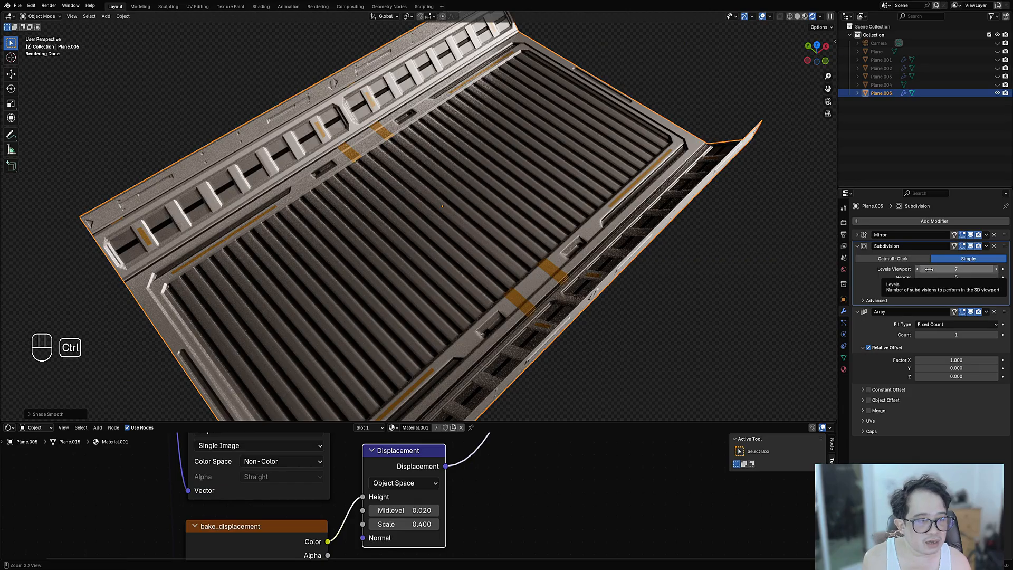
{"action": "scroll", "coordinate": [848, 278], "scroll_direction": "up", "scroll_amount": 1, "text": "ctrl"}
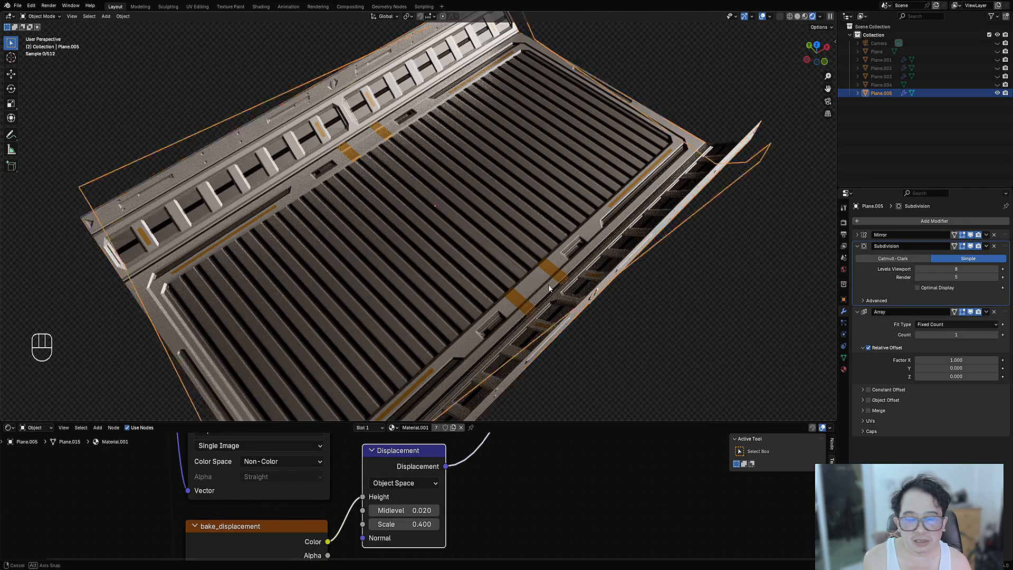
{"action": "middle_click_drag", "start_coordinate": [549, 284], "coordinate": [571, 281]}
{"action": "key", "text": "shift+z"}
{"action": "scroll", "coordinate": [418, 255], "scroll_direction": "up", "scroll_amount": 4}
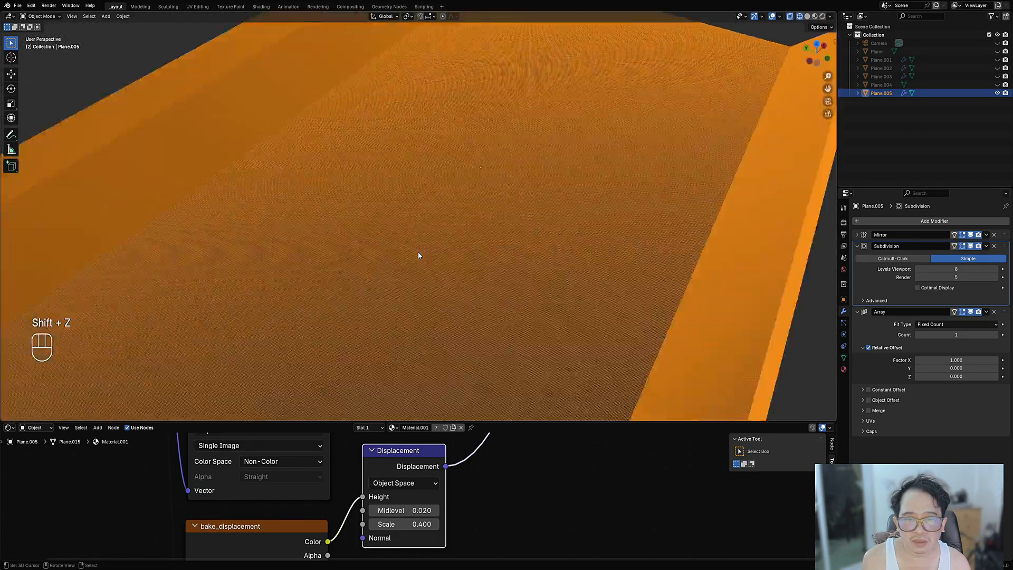
{"action": "scroll", "coordinate": [436, 198], "scroll_direction": "down", "scroll_amount": 6}
{"action": "key", "text": "shift+z"}
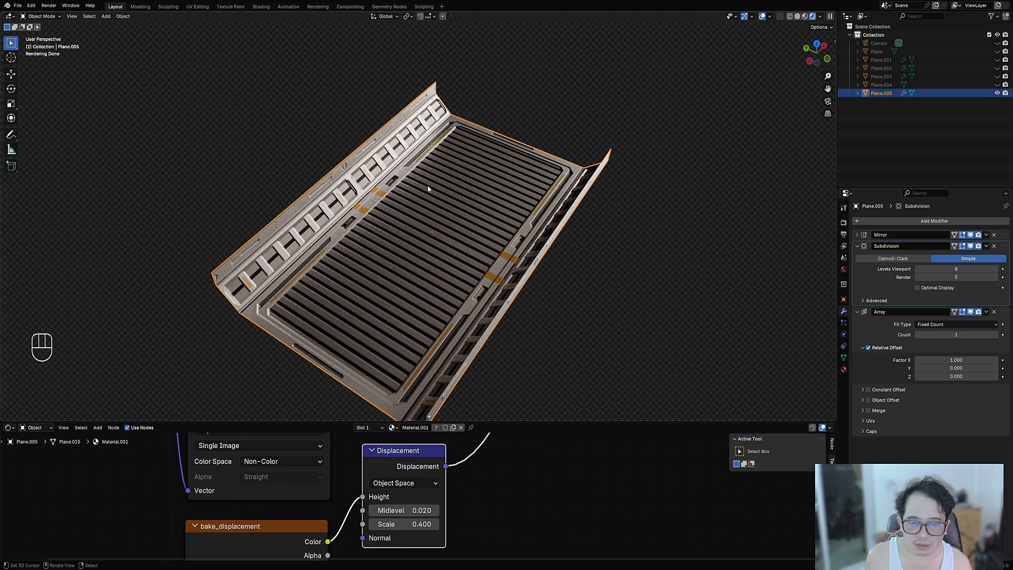
- Set viewport subdivision to 8 and cut the Displacement link to the material output
{"action": "mouse_move", "coordinate": [520, 205]}
{"action": "middle_mouse_down"}
{"action": "mouse_move", "coordinate": [522, 227]}
{"action": "mouse_move", "coordinate": [533, 212]}
{"action": "mouse_move", "coordinate": [518, 204]}
{"action": "middle_mouse_up"}
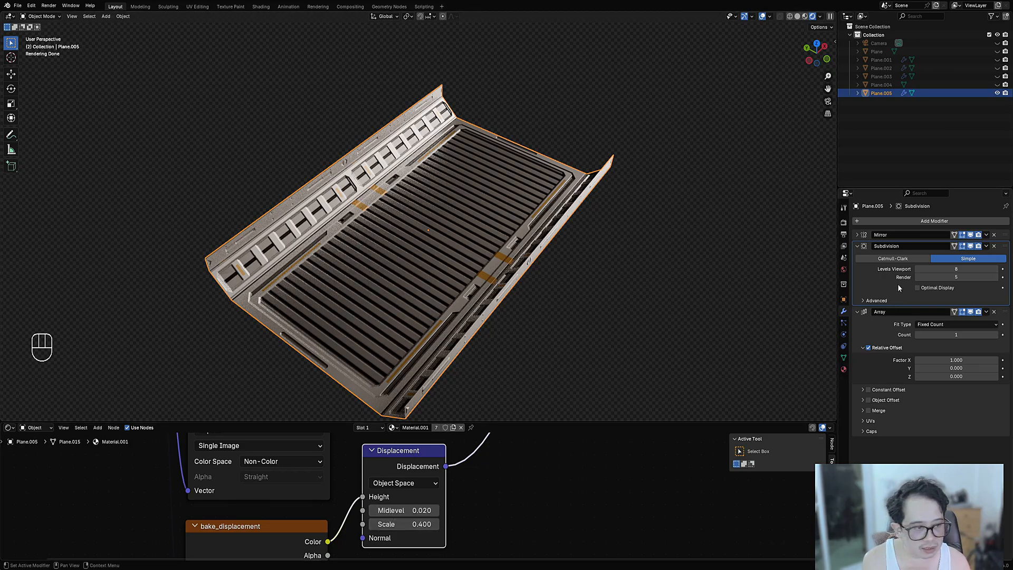
{"action": "mouse_move", "coordinate": [946, 270]}
{"action": "left_mouse_down"}
{"action": "mouse_move", "coordinate": [897, 270]}
{"action": "mouse_move", "coordinate": [951, 268]}
{"action": "left_mouse_up"}
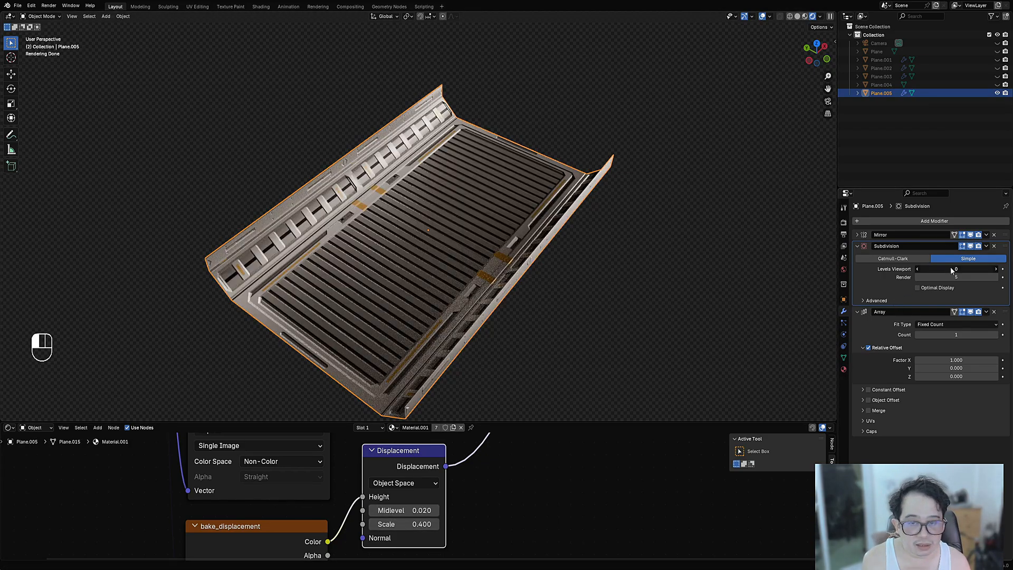
{"action": "middle_click_drag", "start_coordinate": [560, 330], "coordinate": [550, 364]}
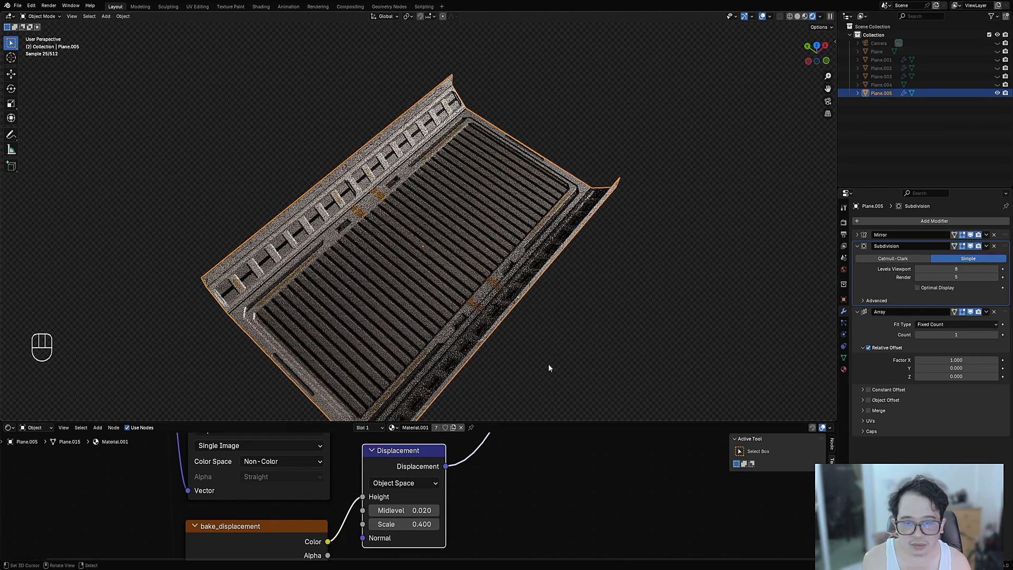
{"action": "right_click_drag", "start_coordinate": [505, 495], "coordinate": [506, 494], "text": "ctrl"}
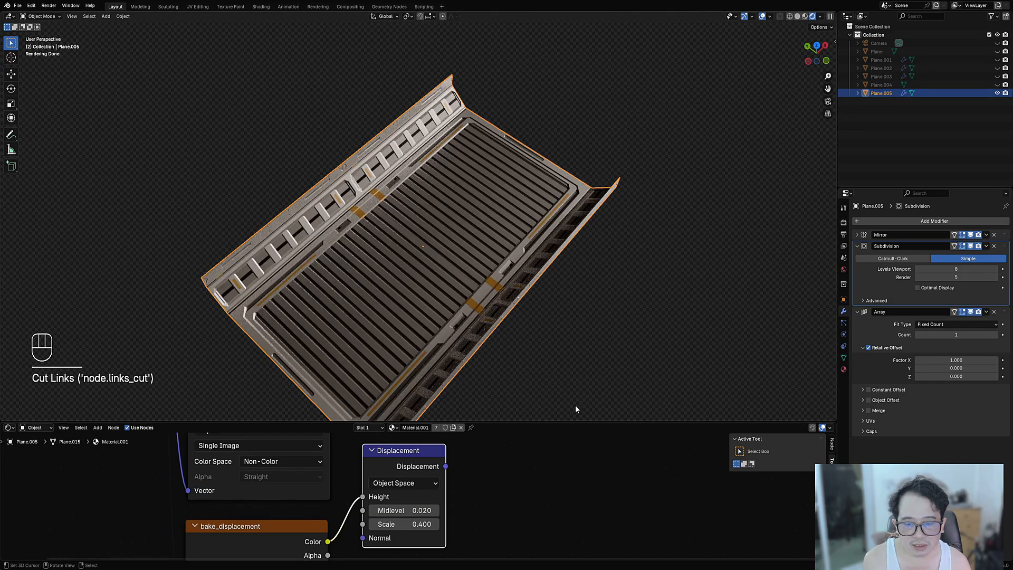
{"action": "middle_click_drag", "start_coordinate": [575, 410], "coordinate": [575, 314]}
- Save the file and cut the Displacement node's link to the material output
{"action": "scroll", "coordinate": [505, 500], "scroll_direction": "down", "scroll_amount": 4}
{"action": "middle_click_drag", "start_coordinate": [518, 458], "coordinate": [490, 522]}
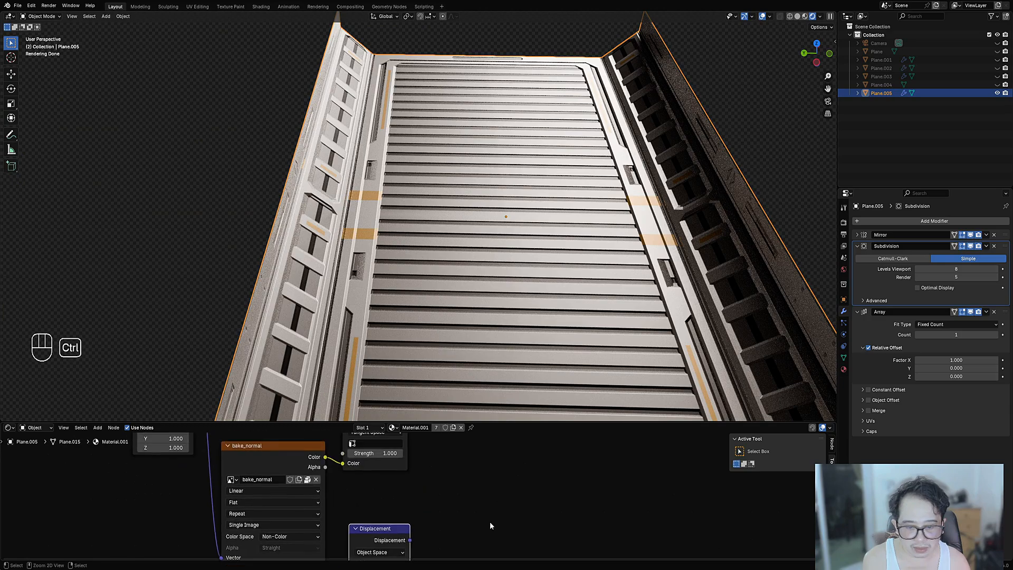
{"action": "key", "text": "ctrl+z"}
{"action": "middle_click_drag", "start_coordinate": [596, 269], "coordinate": [490, 258]}
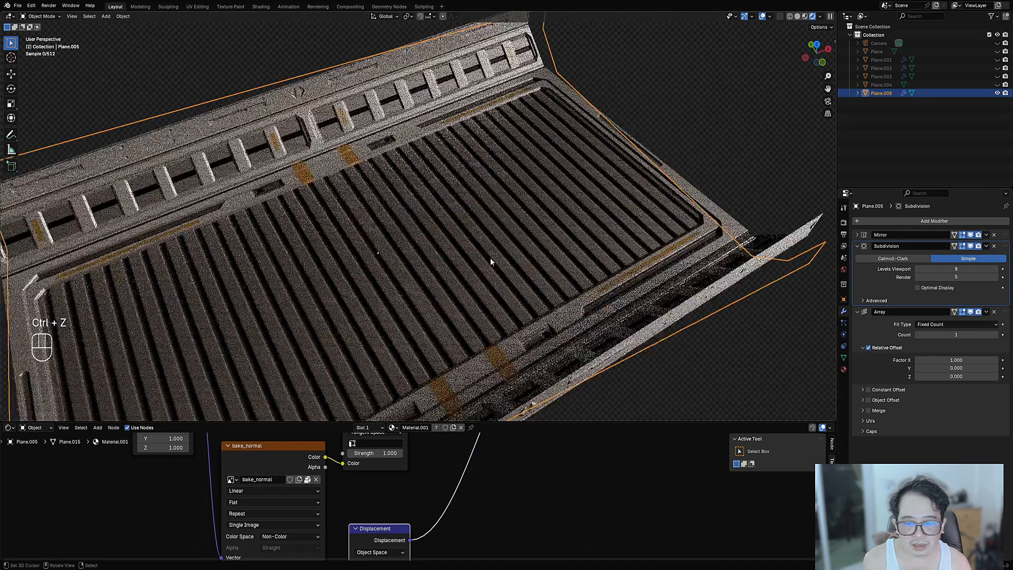
{"action": "key", "text": "ctrl+s"}
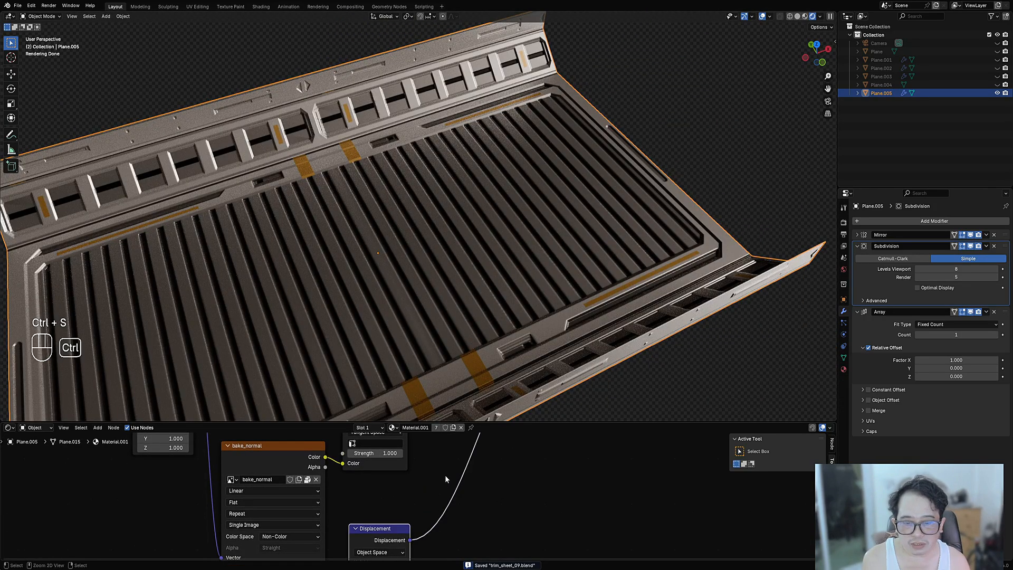
{"action": "right_click_drag", "start_coordinate": [445, 475], "coordinate": [535, 490], "text": "ctrl"}
{"action": "middle_click_drag", "start_coordinate": [425, 227], "coordinate": [600, 264]}
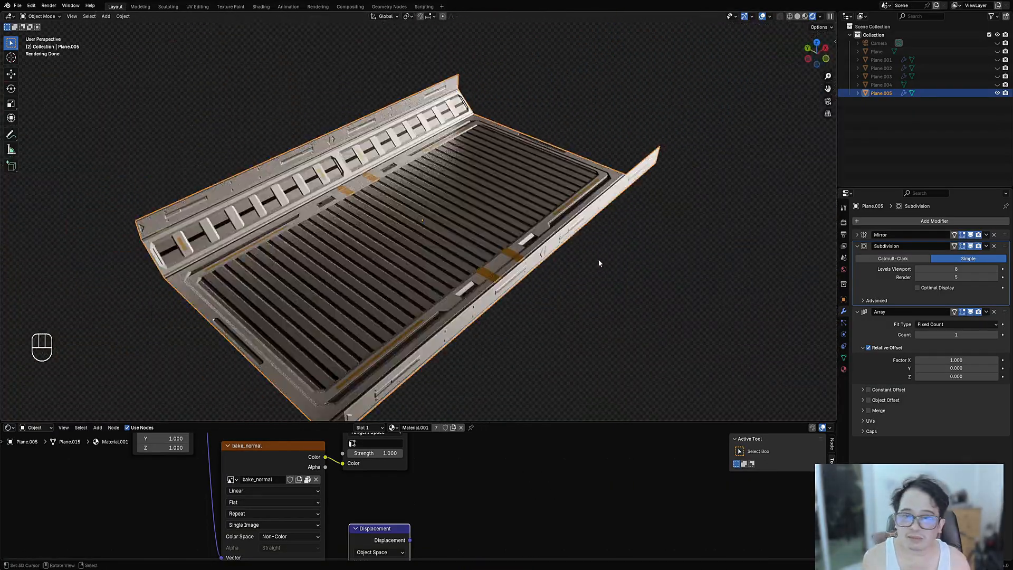
- Hide the Subdivision modifier in the viewport and inspect the upright panel
{"action": "left_click", "coordinate": [971, 246]}
{"action": "scroll", "coordinate": [378, 179], "scroll_direction": "up", "scroll_amount": 4}
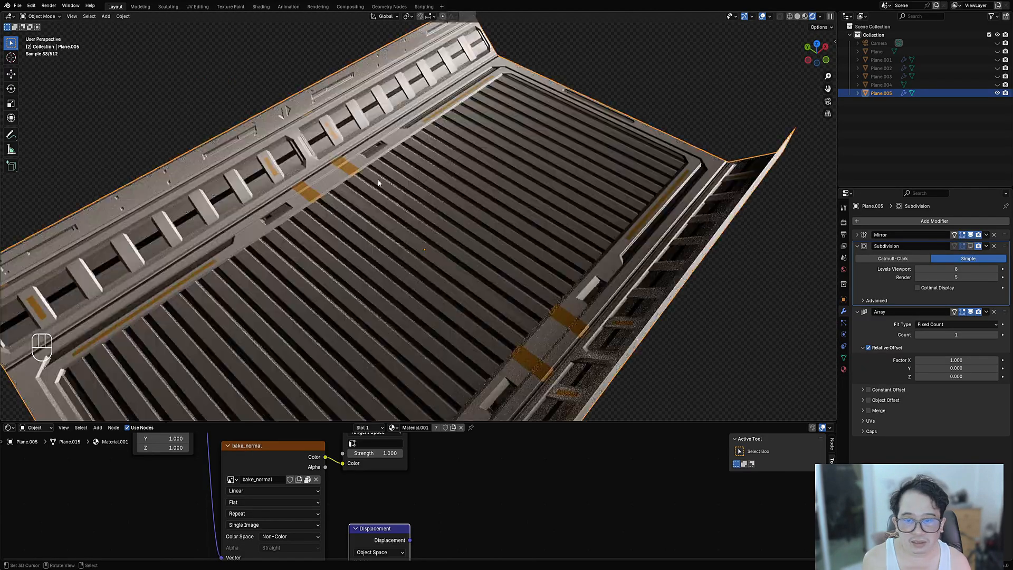
{"action": "middle_click_drag", "start_coordinate": [352, 156], "coordinate": [501, 241]}
{"action": "scroll", "coordinate": [496, 242], "scroll_direction": "up", "scroll_amount": 4}
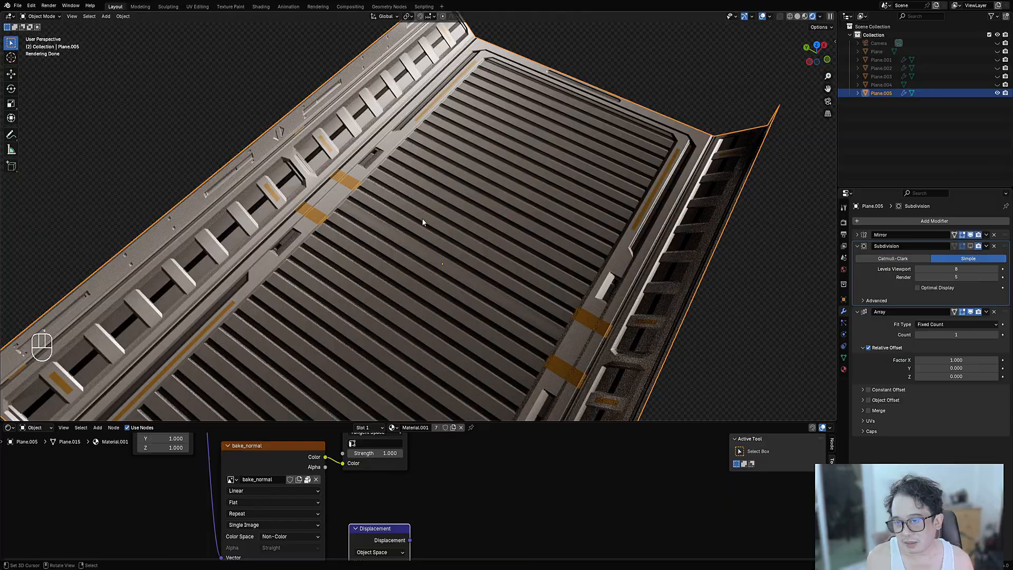
{"action": "middle_click_drag", "start_coordinate": [422, 222], "coordinate": [372, 199]}
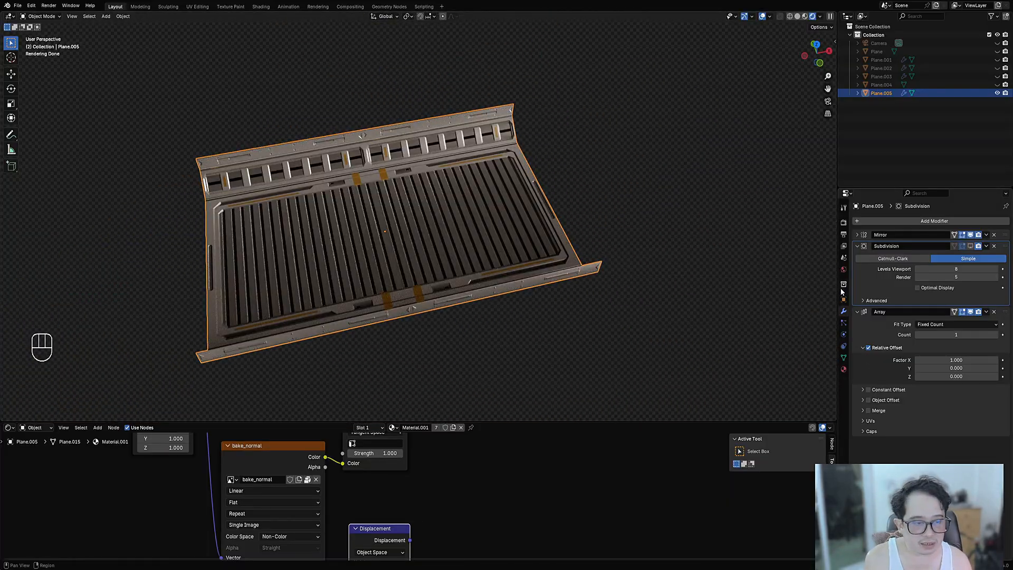
- Rotate the Studio Small 05 HDRI world lighting around the panel
{"action": "left_click", "coordinate": [844, 270]}
{"action": "left_click_drag", "start_coordinate": [940, 492], "coordinate": [967, 492]}
{"action": "middle_click_drag", "start_coordinate": [334, 313], "coordinate": [635, 344]}
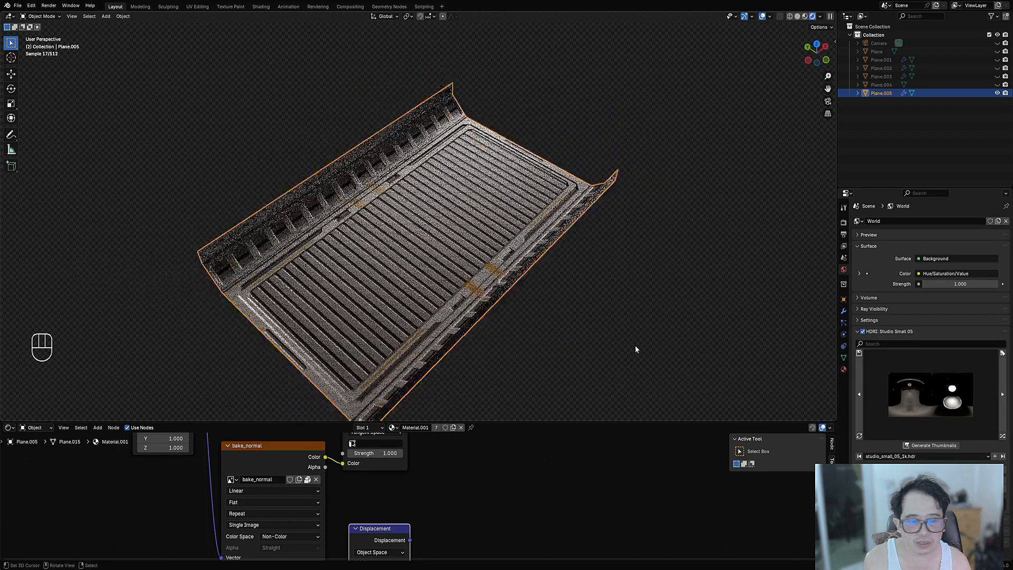
- Delete the Subdivision modifier and set the Array count to 4
{"action": "left_click", "coordinate": [846, 312]}
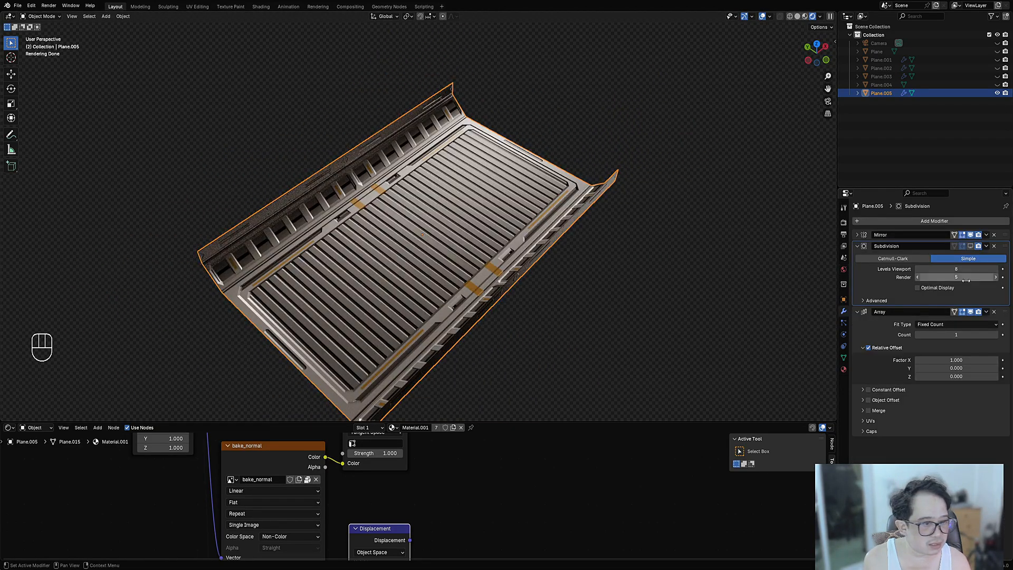
{"action": "left_click", "coordinate": [995, 246]}
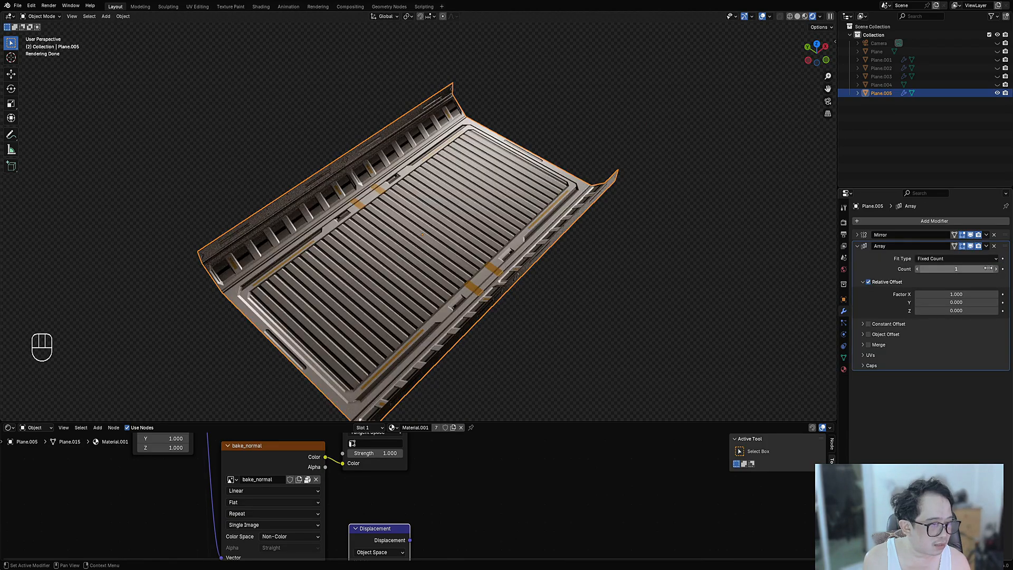
{"action": "scroll", "coordinate": [989, 268], "scroll_direction": "up", "scroll_amount": 3, "text": "ctrl"}
{"action": "scroll", "coordinate": [596, 236], "scroll_direction": "down", "scroll_amount": 5}
{"action": "middle_click_drag", "start_coordinate": [587, 206], "coordinate": [464, 248], "text": "shift"}
{"action": "middle_click_drag", "start_coordinate": [570, 233], "coordinate": [534, 271]}
- Maximize the 3D viewport and frame the four-panel strip with overlays back on
{"action": "key", "text": "shift+alt+z"}
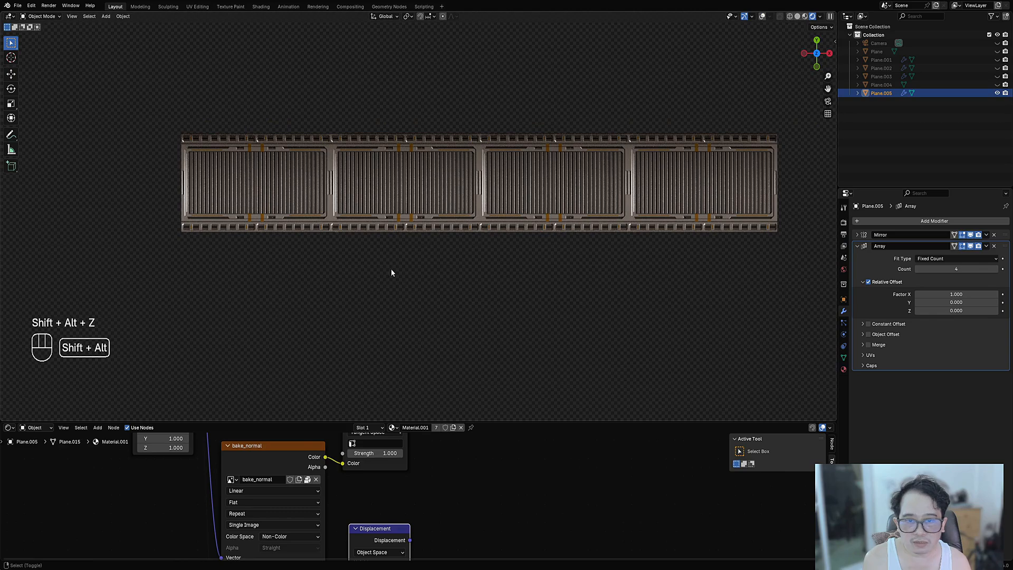
{"action": "key", "text": "ctrl+space"}
{"action": "middle_click_drag", "start_coordinate": [391, 274], "coordinate": [493, 355], "text": "ctrl"}
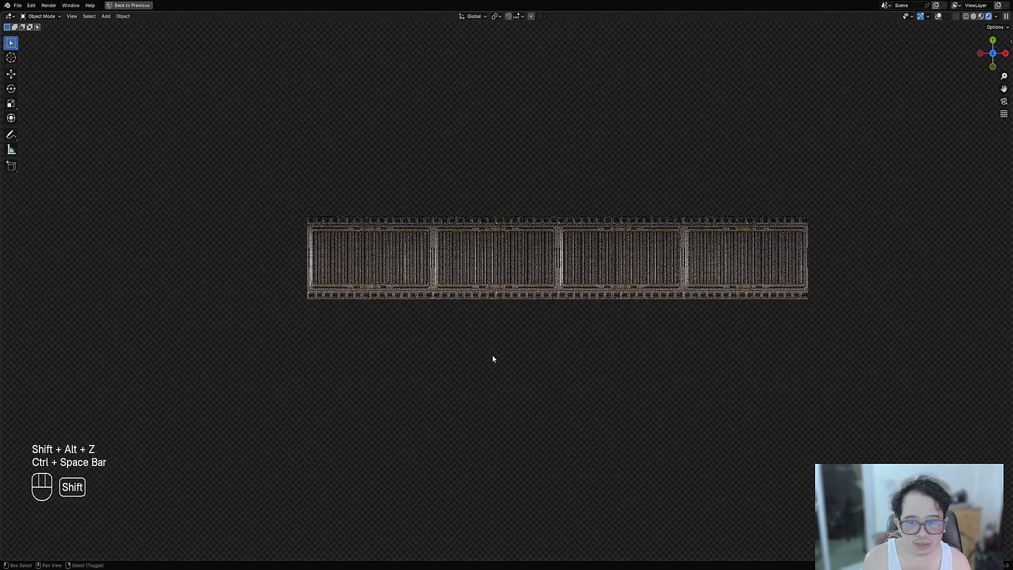
{"action": "middle_click_drag", "start_coordinate": [371, 412], "coordinate": [466, 299], "text": "shift"}
{"action": "key", "text": "shift+alt+z"}
- Add a Bézier curve and place it below the panel strip
{"action": "key", "text": "shift+a"}
{"action": "mouse_move", "coordinate": [450, 218]}
{"action": "mouse_move", "coordinate": [422, 299]}
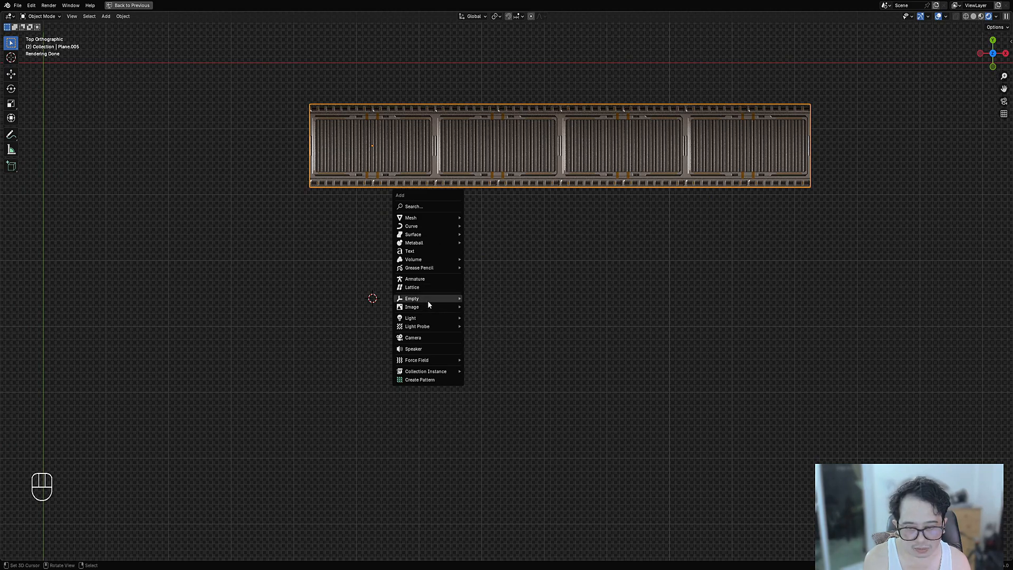
{"action": "mouse_move", "coordinate": [414, 227]}
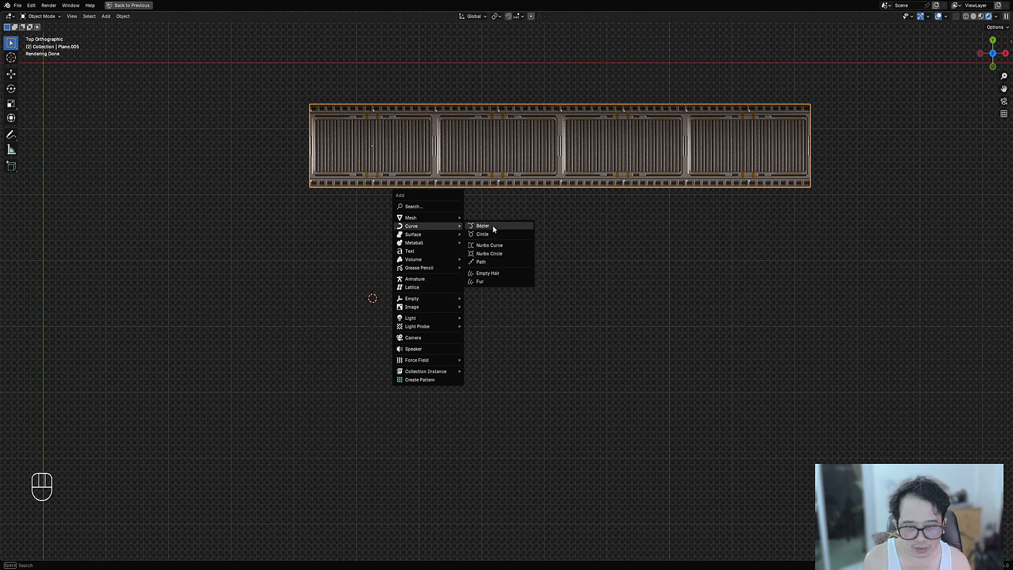
{"action": "left_click", "coordinate": [492, 225]}
{"action": "key", "text": "g"}
{"action": "left_click", "coordinate": [477, 331]}
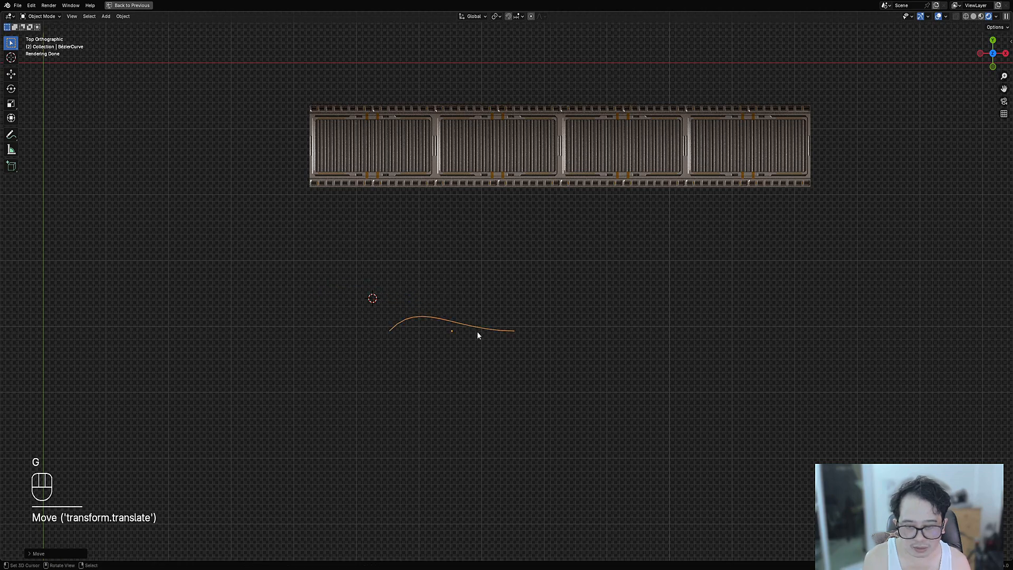
- Move the curve's origin to its end point by snapping the 3D cursor there
{"action": "key", "text": "Tab"}
{"action": "left_click", "coordinate": [397, 331]}
{"action": "key", "text": "shift+s"}
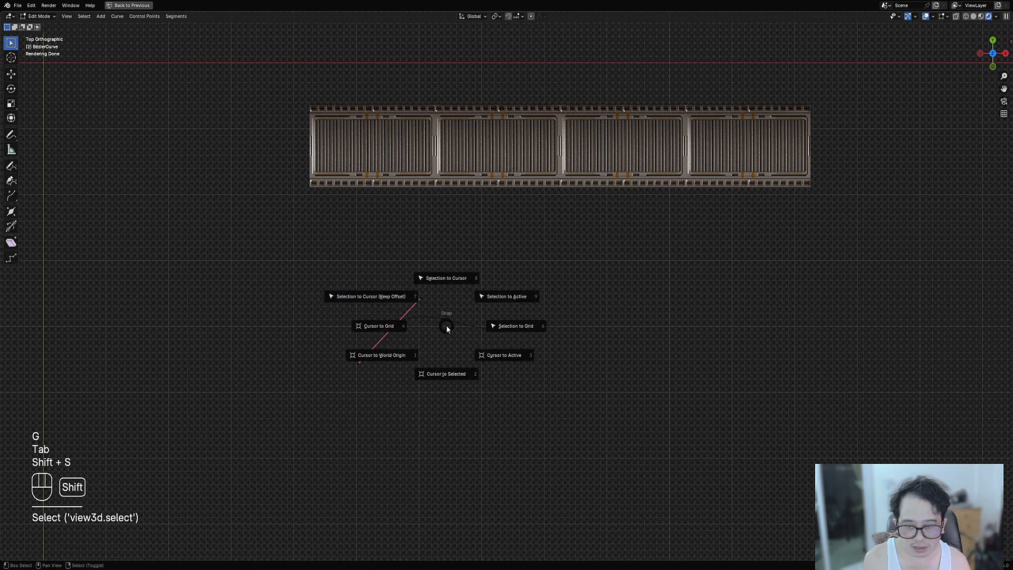
{"action": "left_click", "coordinate": [450, 370]}
{"action": "key", "text": "Tab"}
{"action": "scroll", "coordinate": [344, 368], "scroll_direction": "up", "scroll_amount": 3}
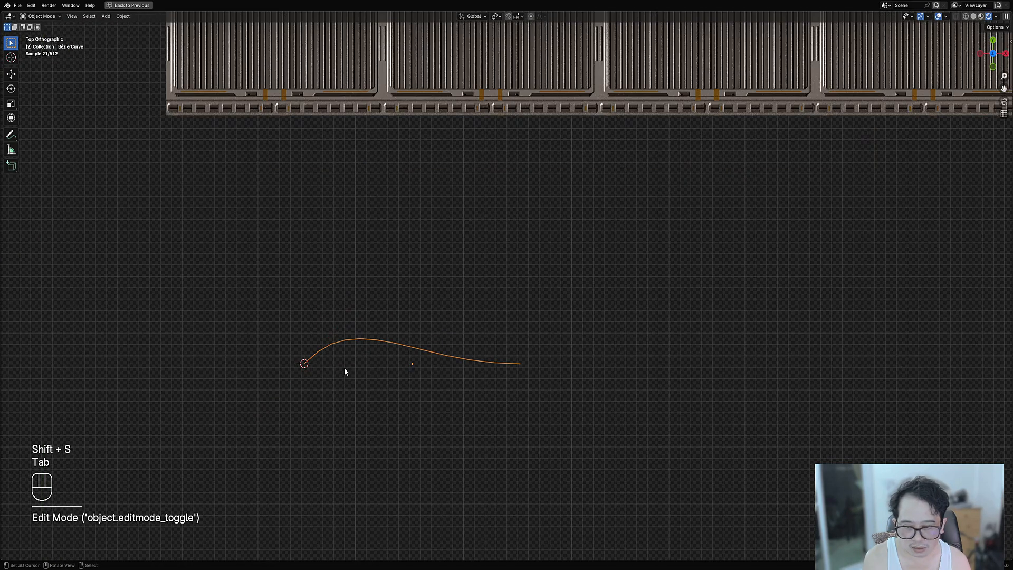
{"action": "key", "text": "w"}
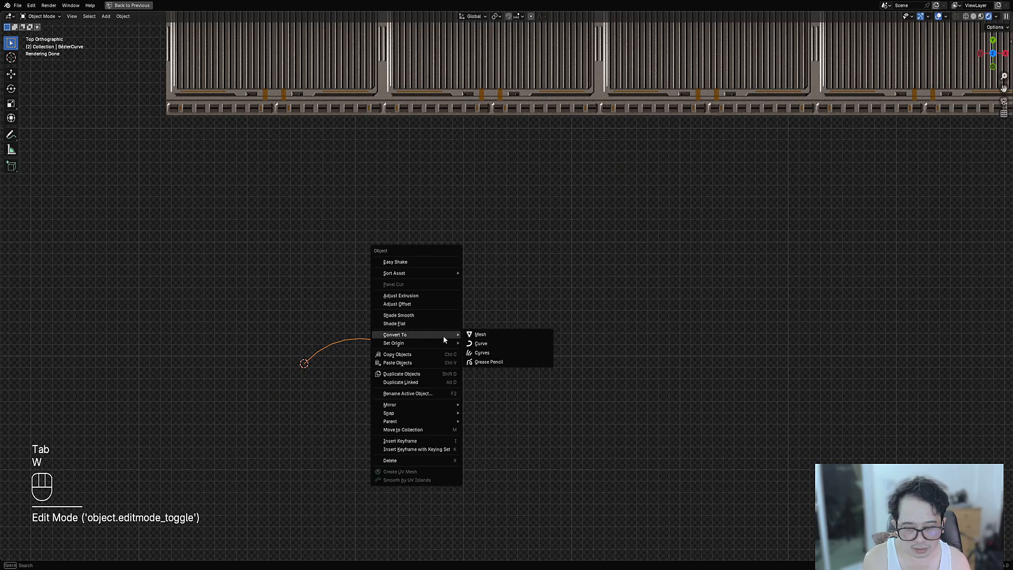
{"action": "mouse_move", "coordinate": [443, 343]}
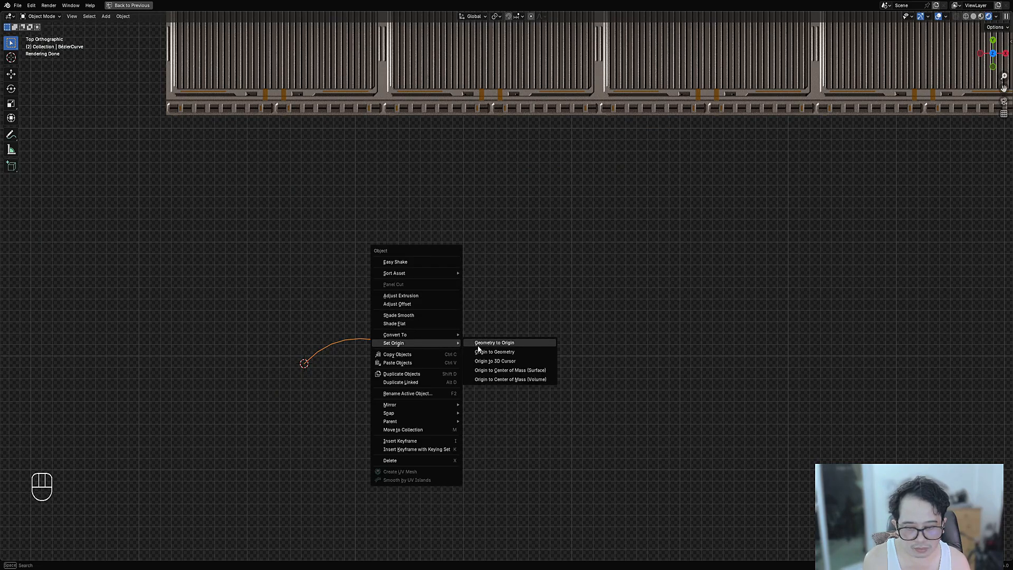
{"action": "left_click", "coordinate": [481, 360]}
{"action": "middle_click_drag", "start_coordinate": [439, 328], "coordinate": [511, 325]}
- Save the file, select the panel strip and restore the full window layout
{"action": "key", "text": "ctrl+s"}
{"action": "left_click", "coordinate": [416, 265]}
{"action": "key", "text": "ctrl+space"}
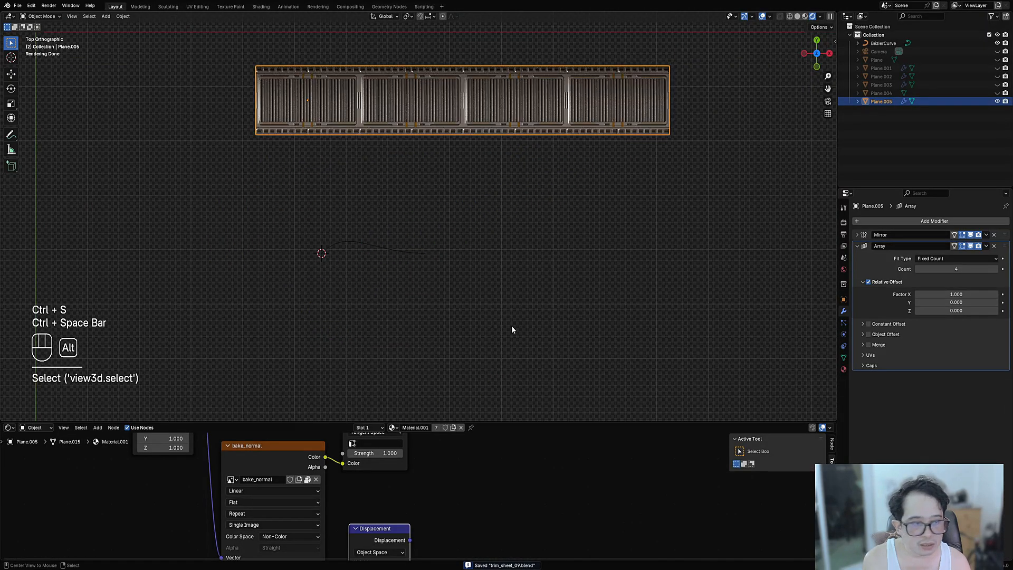
- Add a Curve modifier to the strip using BézierCurve with the Y deform axis
{"action": "left_click", "coordinate": [858, 246]}
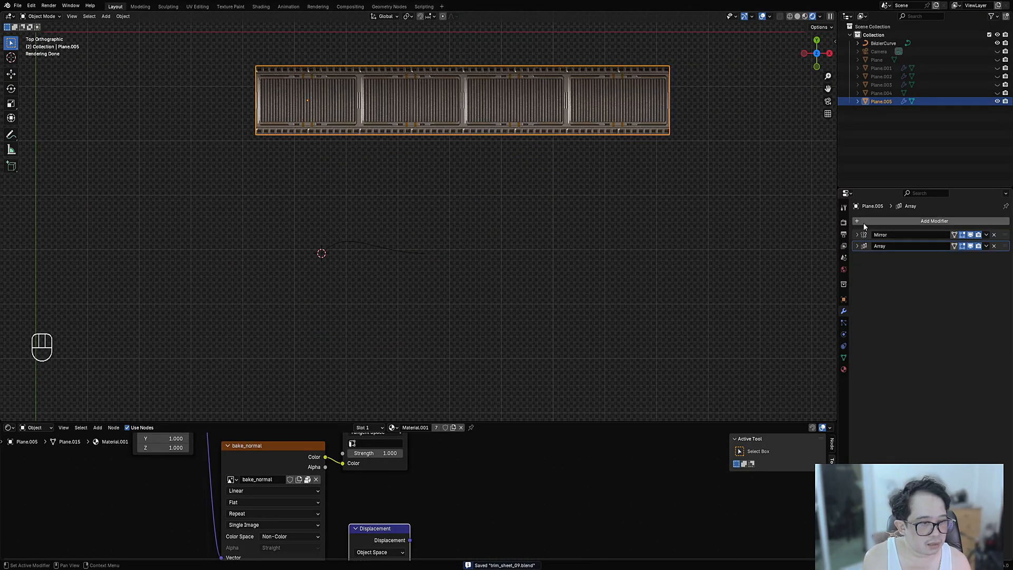
{"action": "left_click", "coordinate": [864, 222]}
{"action": "mouse_move", "coordinate": [863, 223]}
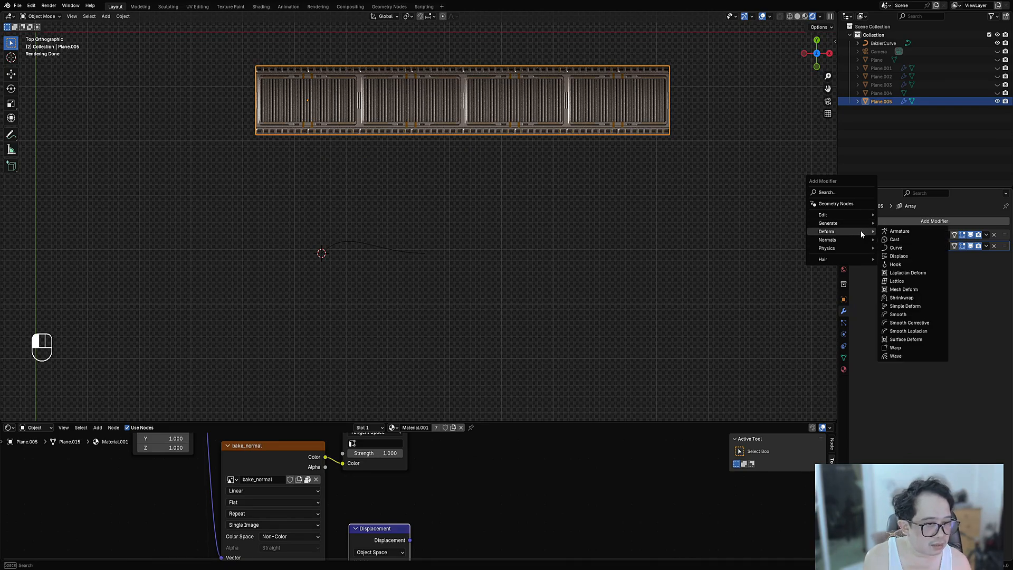
{"action": "left_click", "coordinate": [896, 248]}
{"action": "left_click", "coordinate": [984, 270]}
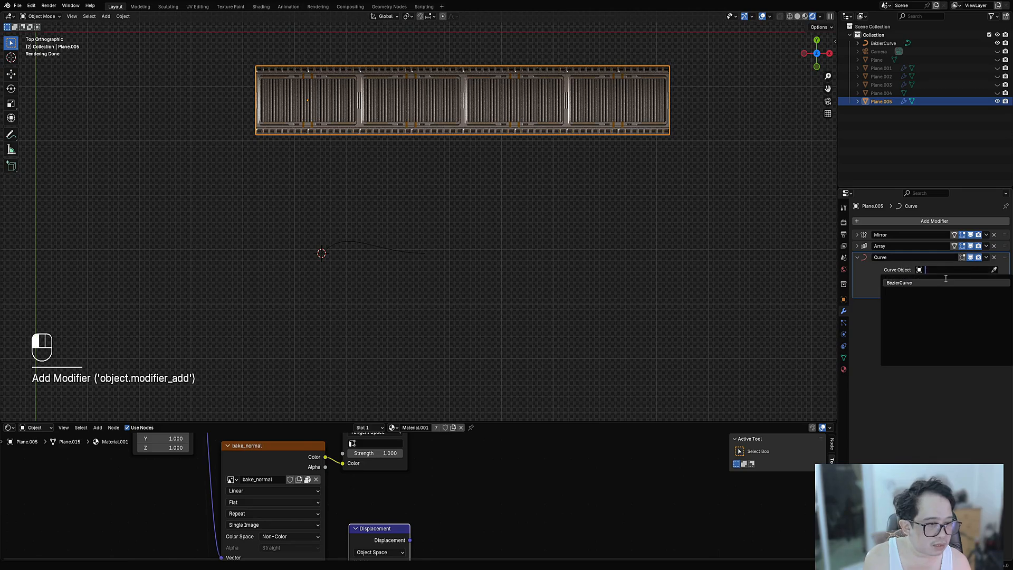
{"action": "left_click", "coordinate": [943, 278]}
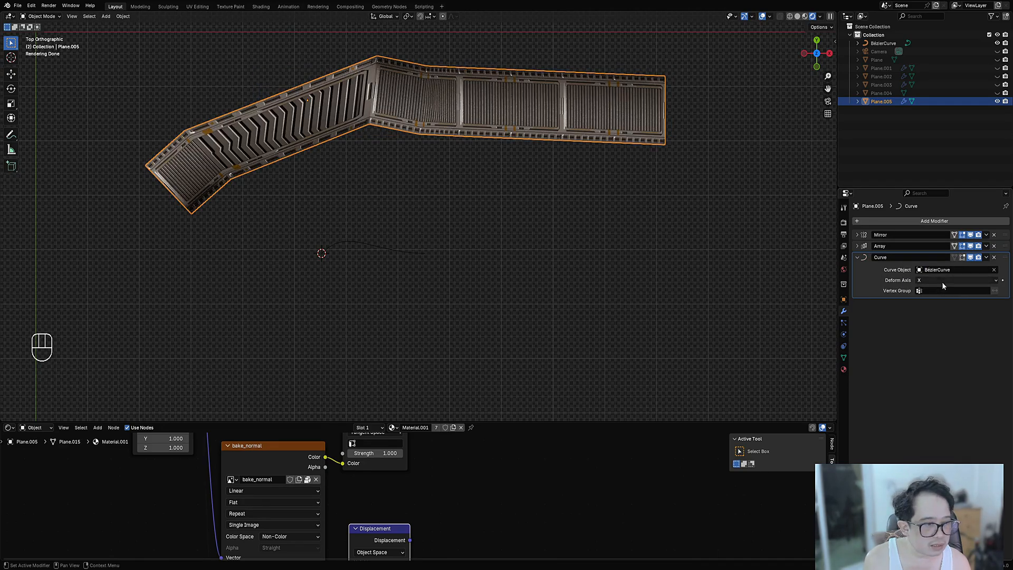
{"action": "left_click", "coordinate": [995, 281]}
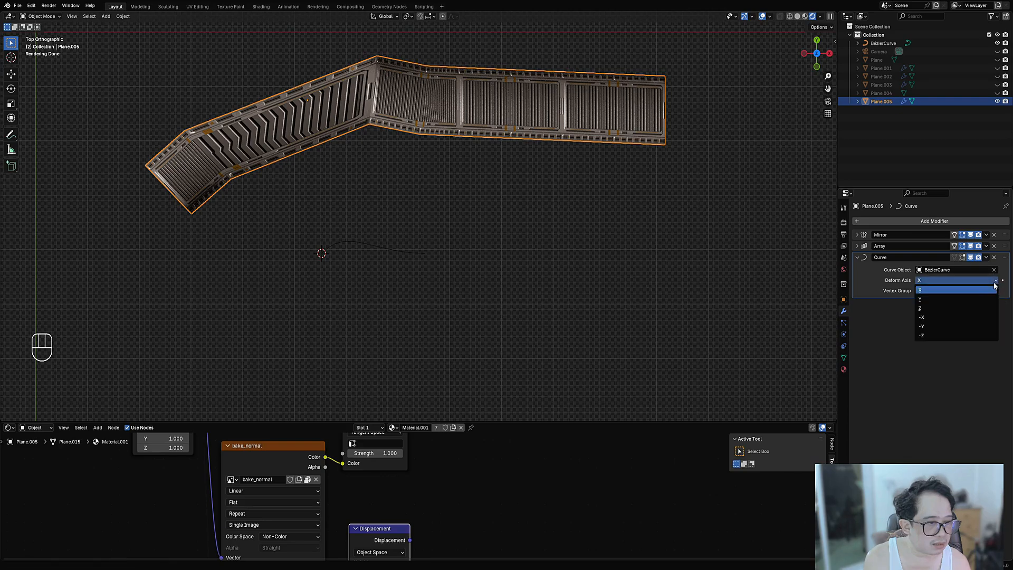
{"action": "left_click", "coordinate": [961, 299]}
{"action": "scroll", "coordinate": [942, 283], "scroll_direction": "down", "scroll_amount": 2, "text": "ctrl"}
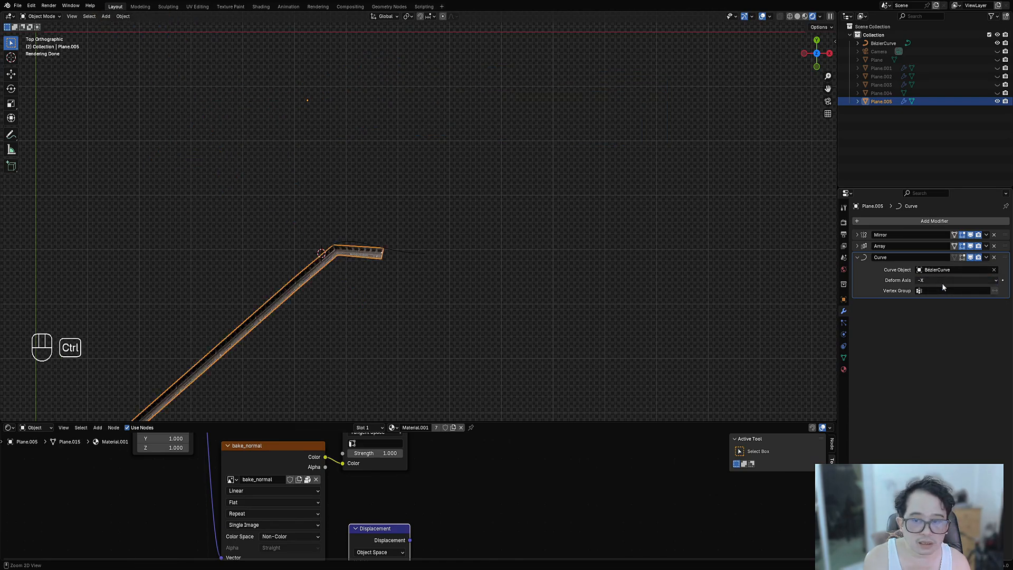
{"action": "scroll", "coordinate": [942, 283], "scroll_direction": "up", "scroll_amount": 2, "text": "ctrl"}
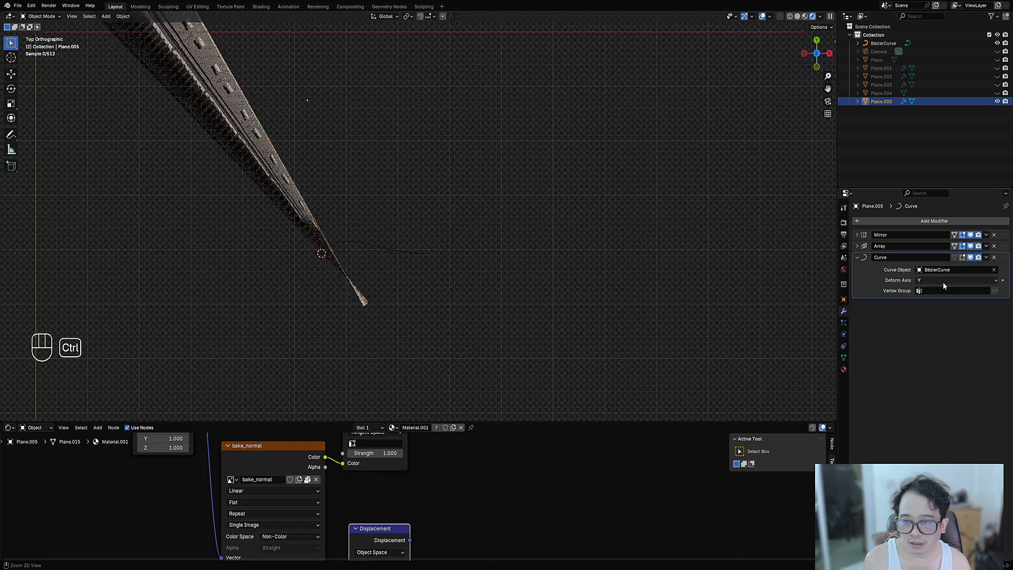
{"action": "scroll", "coordinate": [943, 282], "scroll_direction": "down", "scroll_amount": 2, "text": "ctrl"}
{"action": "scroll", "coordinate": [944, 282], "scroll_direction": "up", "scroll_amount": 2, "text": "ctrl"}
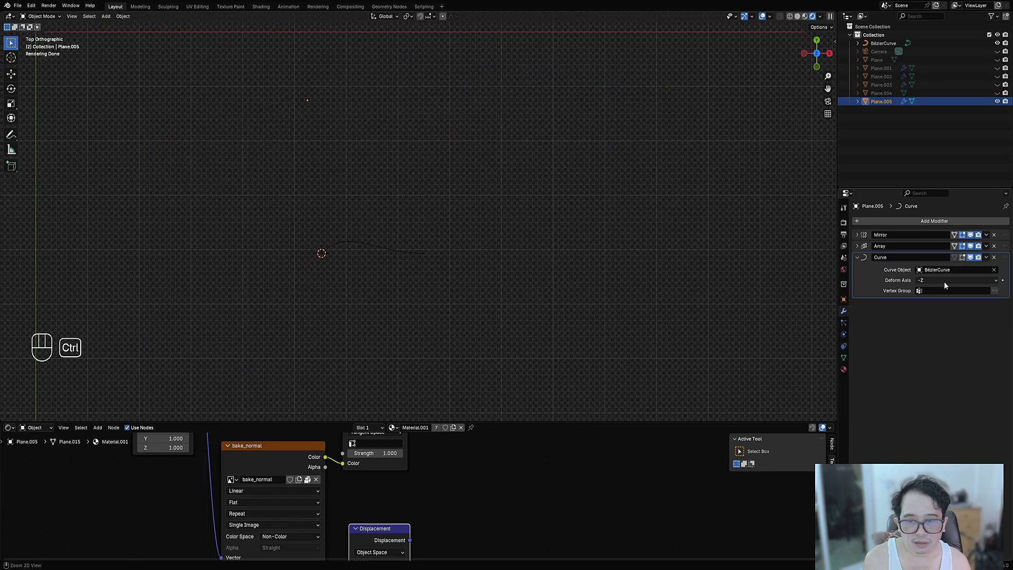
{"action": "scroll", "coordinate": [945, 280], "scroll_direction": "up", "scroll_amount": 4, "text": "ctrl"}
{"action": "scroll", "coordinate": [945, 282], "scroll_direction": "up", "scroll_amount": 2, "text": "ctrl"}
{"action": "scroll", "coordinate": [945, 282], "scroll_direction": "down", "scroll_amount": 1, "text": "ctrl"}
{"action": "scroll", "coordinate": [945, 282], "scroll_direction": "up", "scroll_amount": 1, "text": "ctrl"}
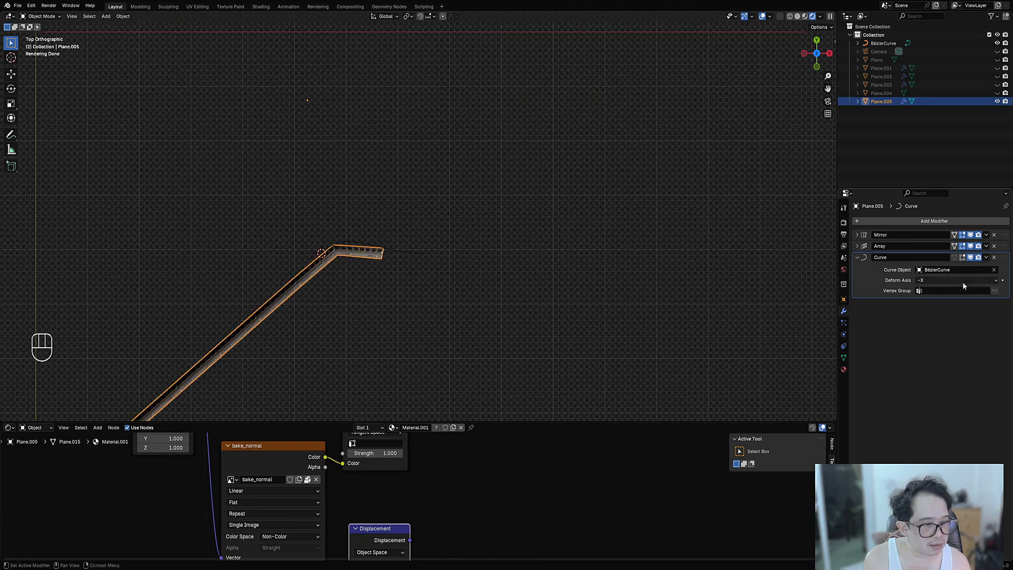
- Remove that Curve modifier and add a fresh Curve deform modifier
{"action": "left_click", "coordinate": [986, 270]}
{"action": "left_click", "coordinate": [995, 265]}
{"action": "left_click", "coordinate": [994, 258]}
{"action": "left_click", "coordinate": [926, 222]}
{"action": "mouse_move", "coordinate": [926, 223]}
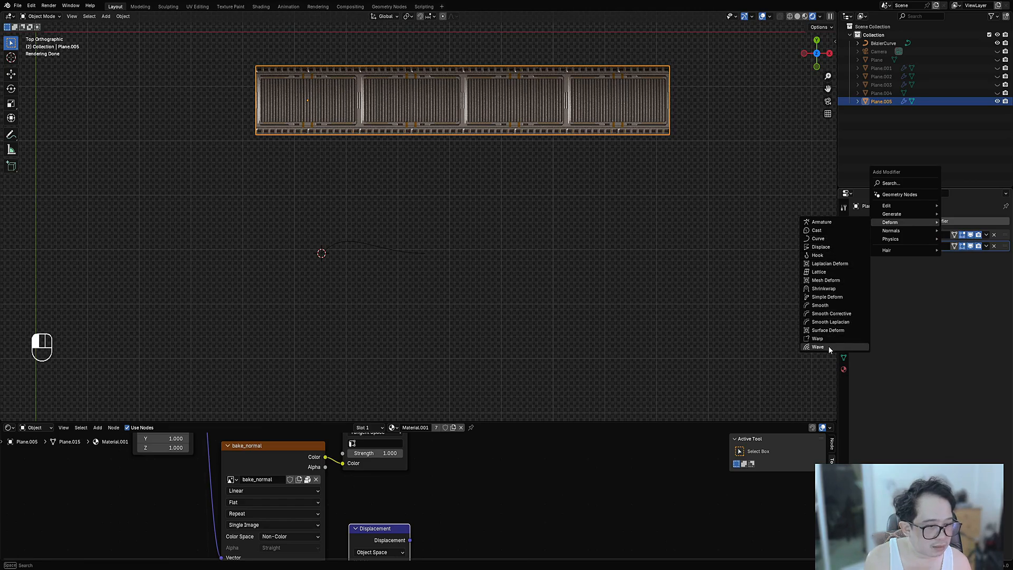
{"action": "left_click", "coordinate": [829, 240]}
{"action": "scroll", "coordinate": [396, 173], "scroll_direction": "up", "scroll_amount": 1}
{"action": "middle_click_drag", "start_coordinate": [395, 174], "coordinate": [379, 301], "text": "shift"}
{"action": "scroll", "coordinate": [381, 300], "scroll_direction": "up", "scroll_amount": 1}
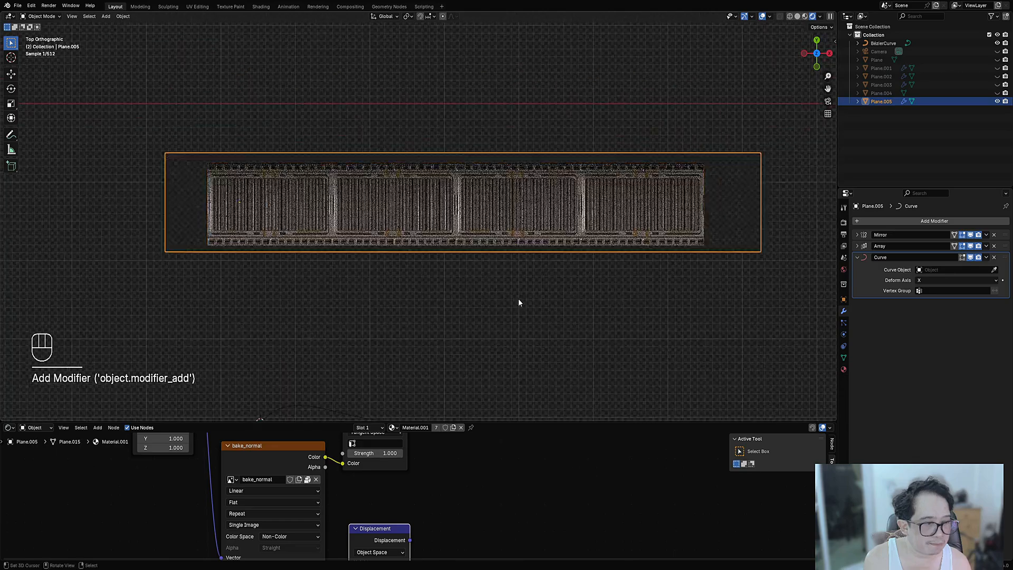
{"action": "left_click", "coordinate": [941, 282]}
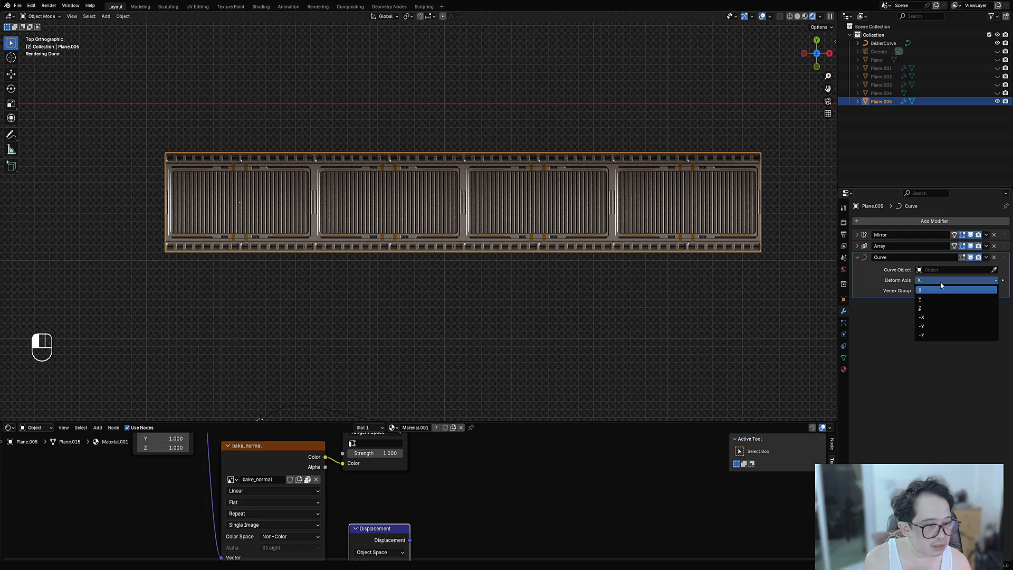
- Set BézierCurve as the Curve modifier's object and enter Edit Mode on the strip
{"action": "left_click", "coordinate": [944, 269]}
{"action": "left_click", "coordinate": [942, 282]}
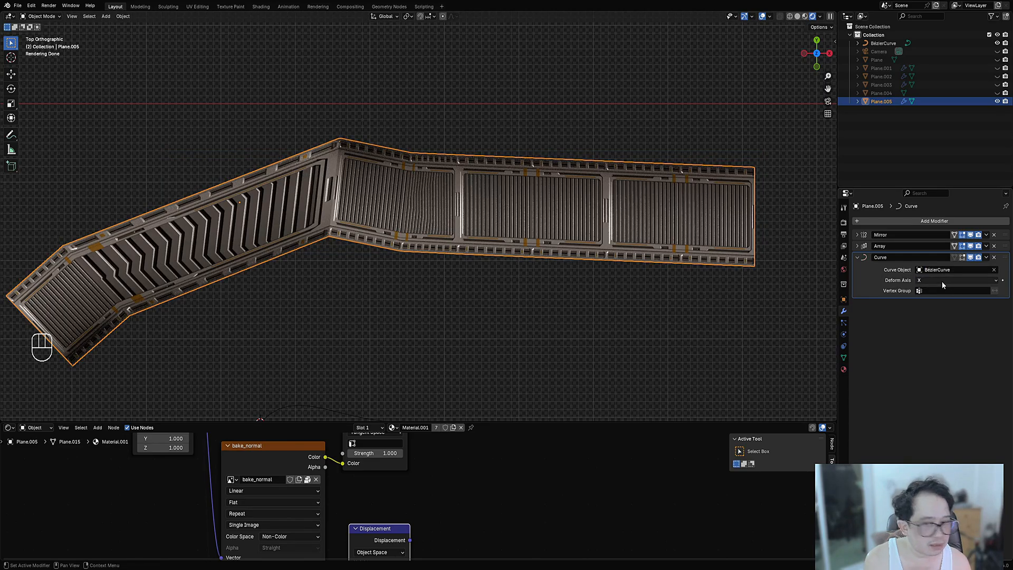
{"action": "left_click", "coordinate": [942, 280]}
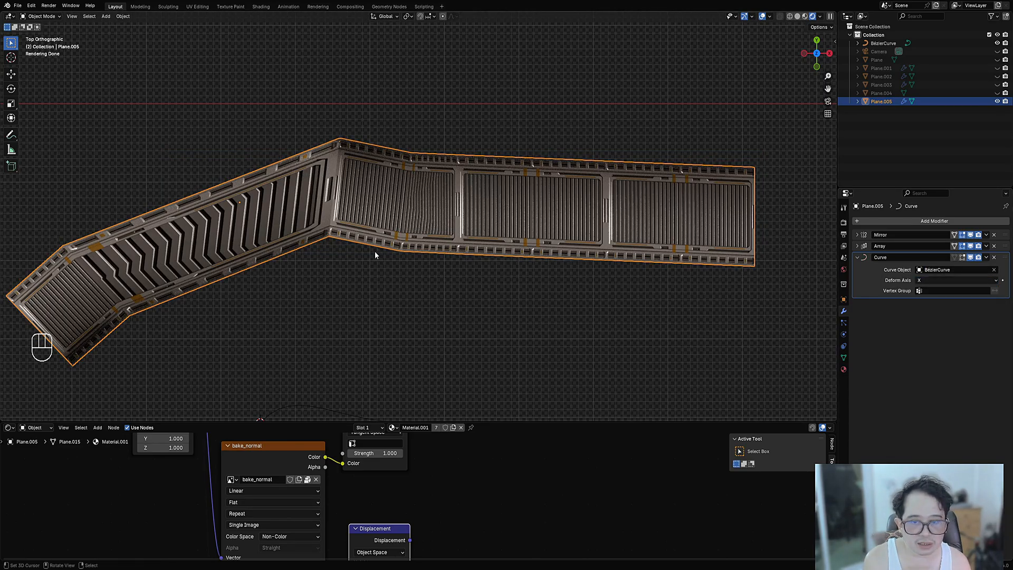
{"action": "key", "text": "Tab"}
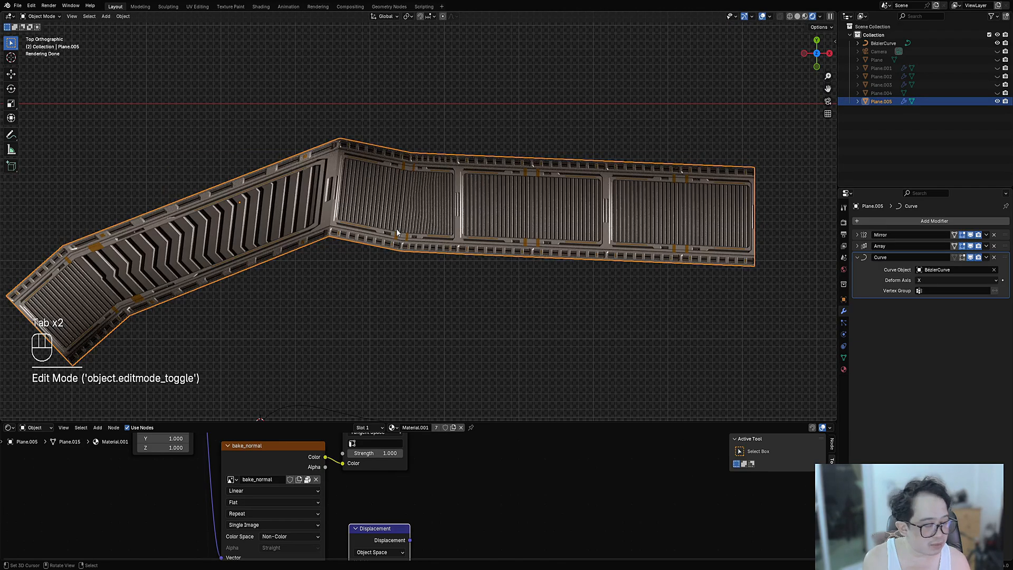
{"action": "key", "text": "Tab"}
{"action": "key", "text": "shift+alt+z"}
{"action": "key", "text": "shift+alt+z"}
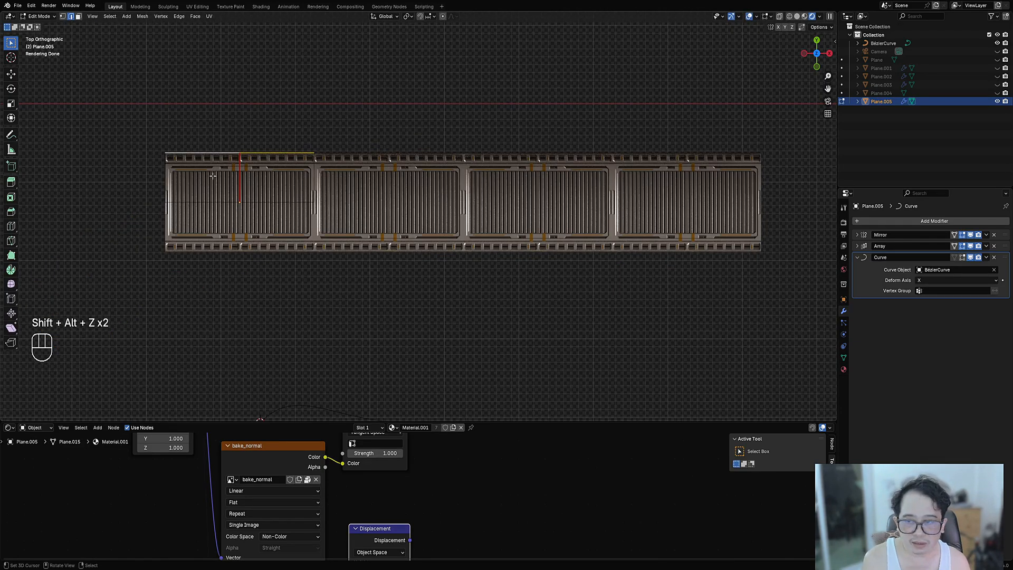
- Cut centred edge loops across the strip and one set along its length
{"action": "key", "text": "ctrl+r"}
{"action": "left_click", "coordinate": [201, 158]}
{"action": "right_click", "coordinate": [201, 158]}
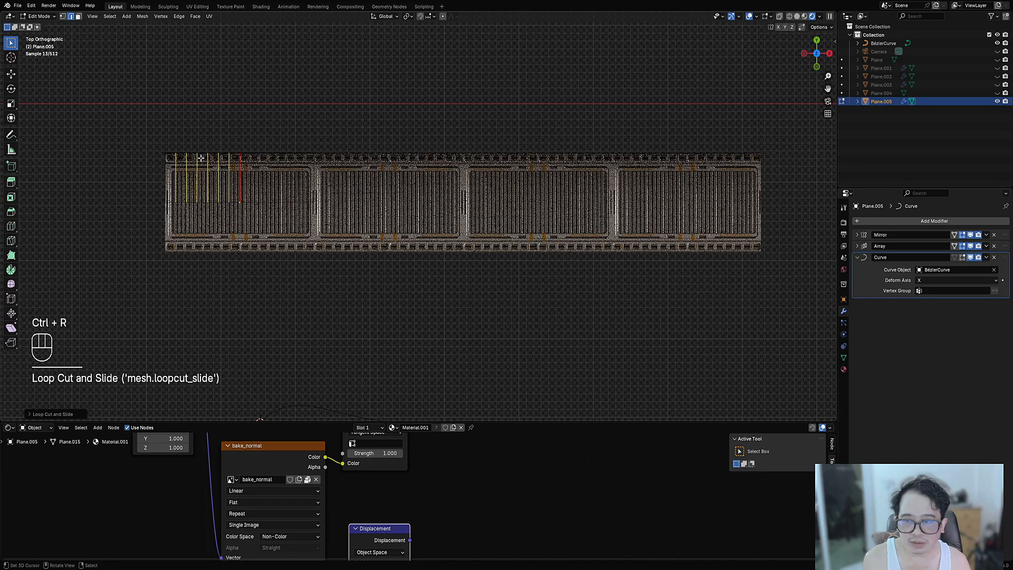
{"action": "key", "text": "ctrl+r"}
{"action": "scroll", "coordinate": [253, 157], "scroll_direction": "up", "scroll_amount": 2}
{"action": "left_click", "coordinate": [253, 157]}
{"action": "right_click", "coordinate": [253, 157]}
{"action": "key", "text": "ctrl+r"}
{"action": "scroll", "coordinate": [257, 179], "scroll_direction": "up", "scroll_amount": 2}
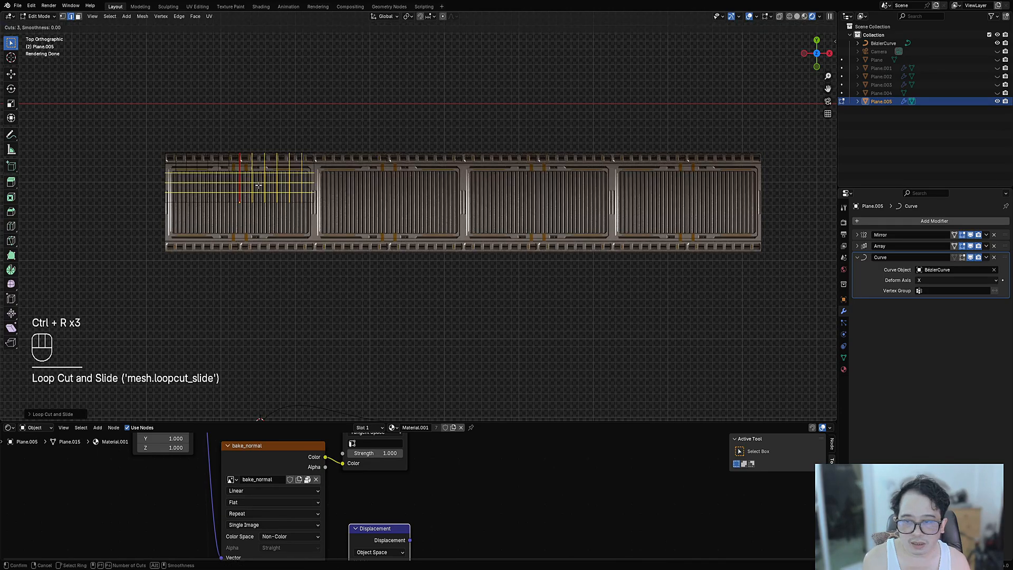
{"action": "left_click", "coordinate": [258, 180]}
{"action": "right_click", "coordinate": [258, 181]}
{"action": "middle_click_drag", "start_coordinate": [258, 182], "coordinate": [228, 196]}
- Add two more centred loops near the top edge, then exit Edit Mode in top view
{"action": "key", "text": "ctrl+r"}
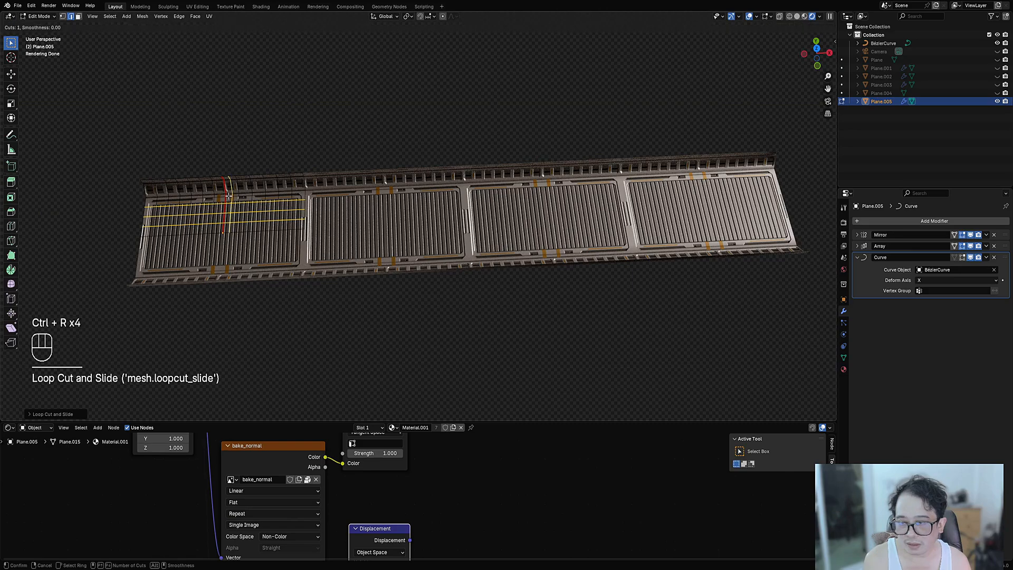
{"action": "left_click", "coordinate": [226, 196]}
{"action": "right_click", "coordinate": [225, 190]}
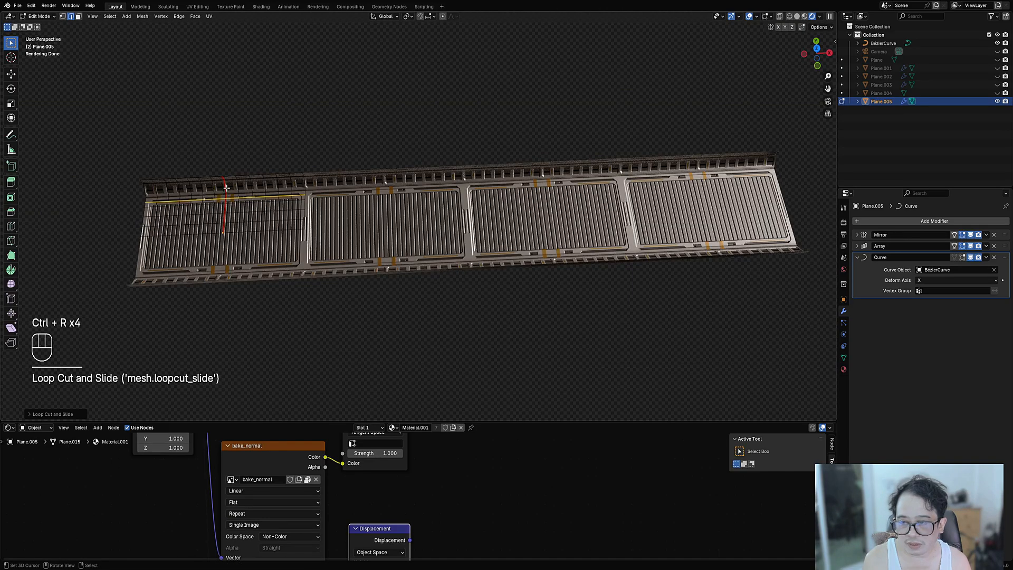
{"action": "key", "text": "ctrl+r"}
{"action": "left_click", "coordinate": [226, 186]}
{"action": "right_click", "coordinate": [226, 186]}
{"action": "key", "text": "a"}
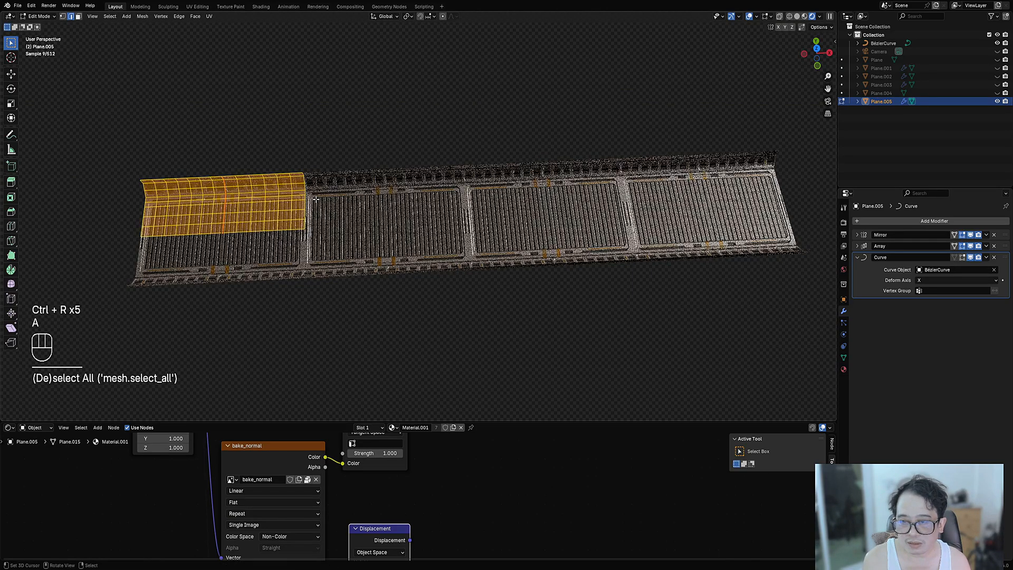
{"action": "key", "text": "KP_7"}
{"action": "key", "text": "Tab"}
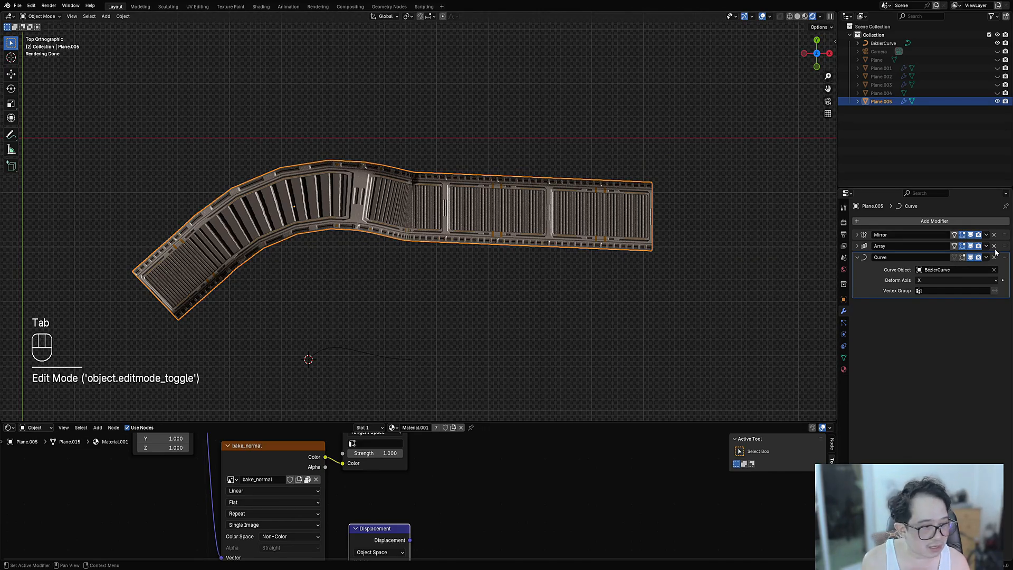
- Try rescaling the strip, undo it, and inspect the mesh in wireframe
{"action": "key", "text": "s"}
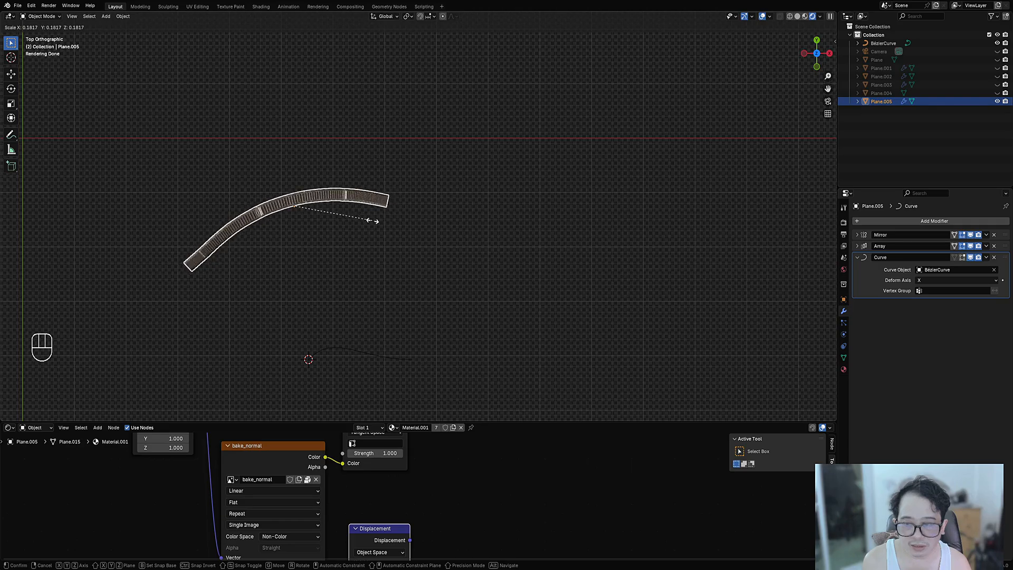
{"action": "left_click", "coordinate": [384, 222]}
{"action": "scroll", "coordinate": [316, 202], "scroll_direction": "up", "scroll_amount": 5}
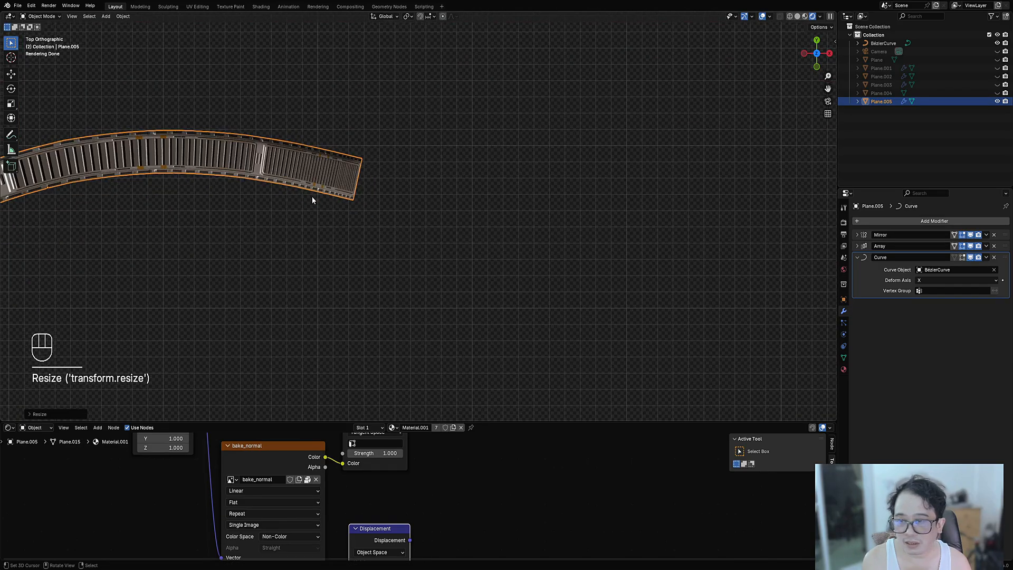
{"action": "key", "text": "ctrl+z"}
{"action": "scroll", "coordinate": [568, 234], "scroll_direction": "down", "scroll_amount": 4}
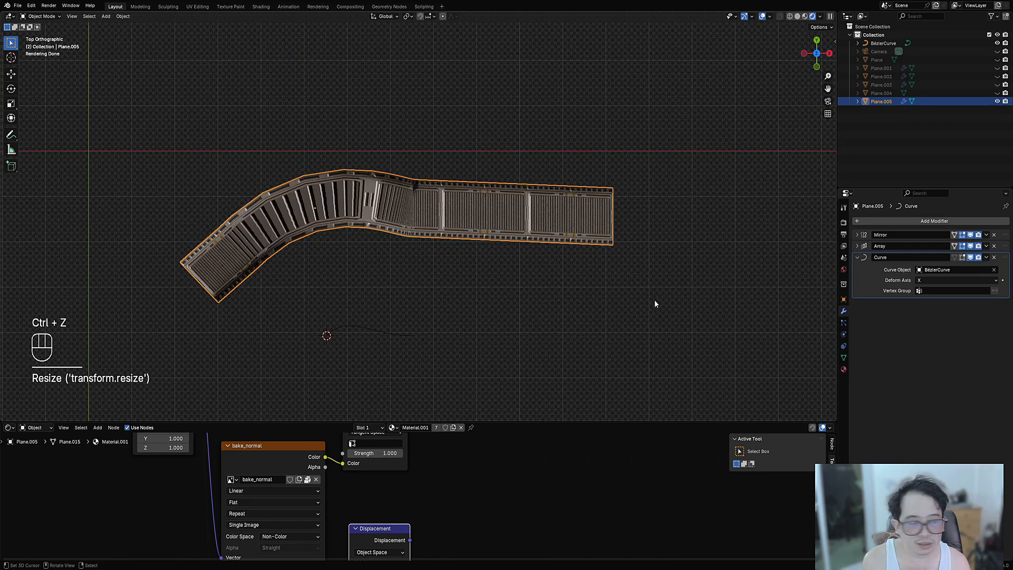
{"action": "scroll", "coordinate": [928, 281], "scroll_direction": "down", "scroll_amount": 3, "text": "ctrl"}
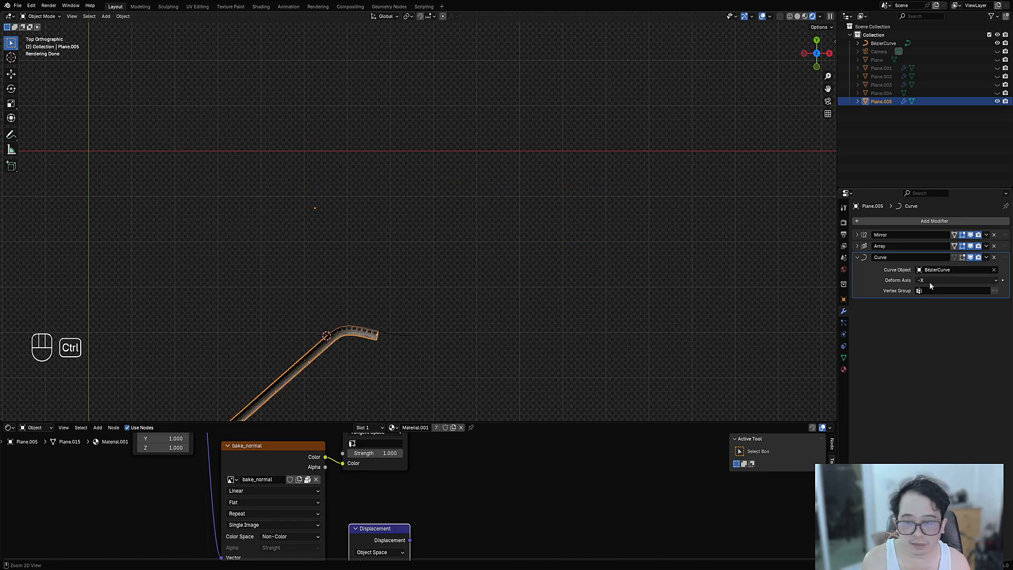
{"action": "scroll", "coordinate": [929, 280], "scroll_direction": "down", "scroll_amount": 1, "text": "ctrl"}
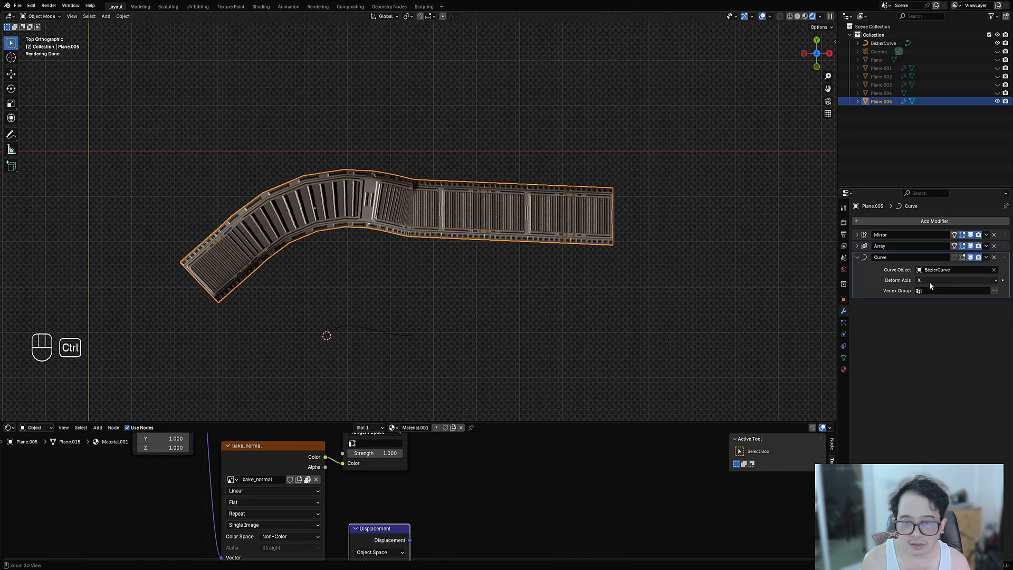
{"action": "scroll", "coordinate": [929, 281], "scroll_direction": "down", "scroll_amount": 1, "text": "ctrl"}
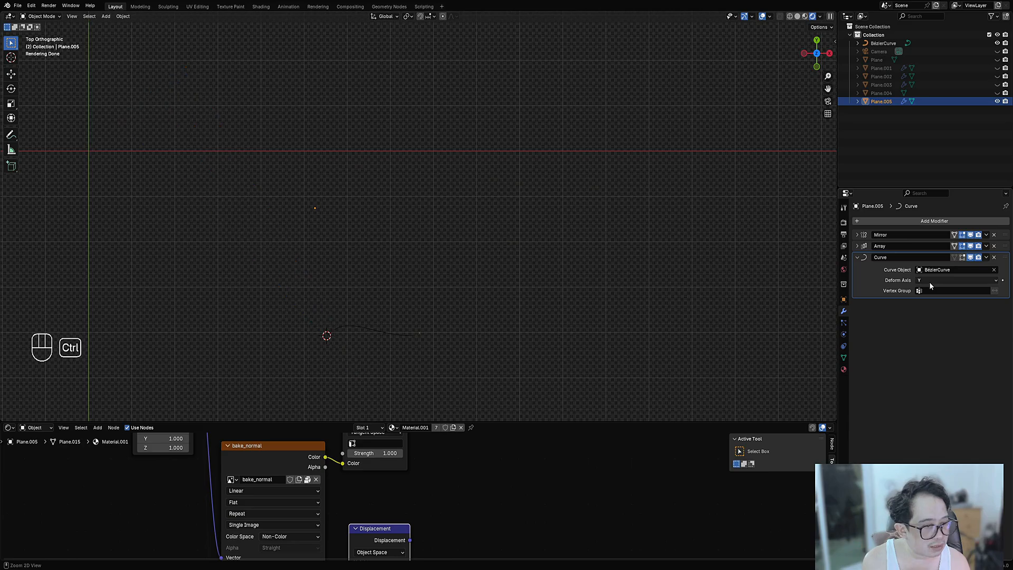
{"action": "scroll", "coordinate": [930, 282], "scroll_direction": "up", "scroll_amount": 1, "text": "ctrl"}
{"action": "key", "text": "s"}
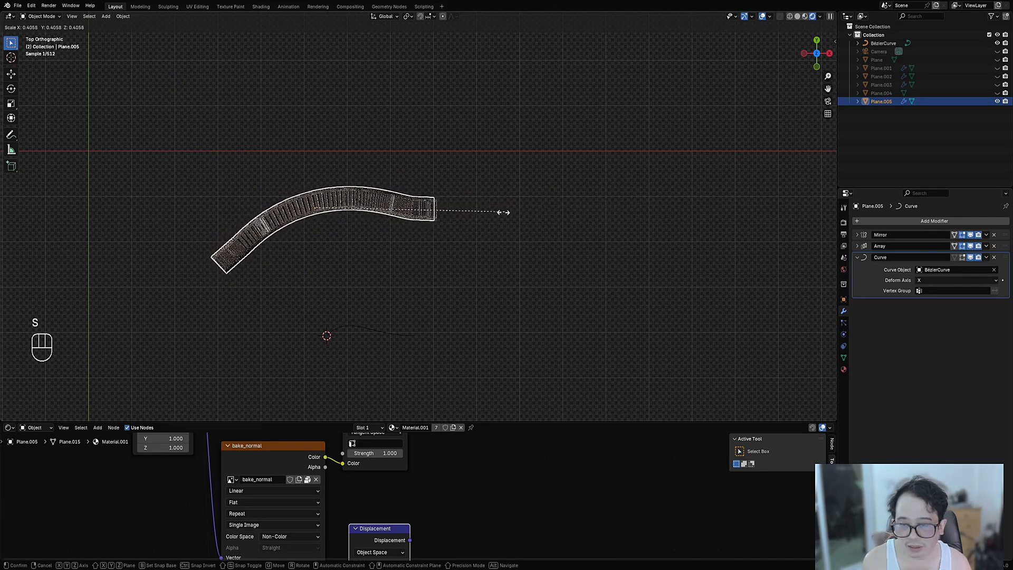
{"action": "right_click", "coordinate": [618, 218]}
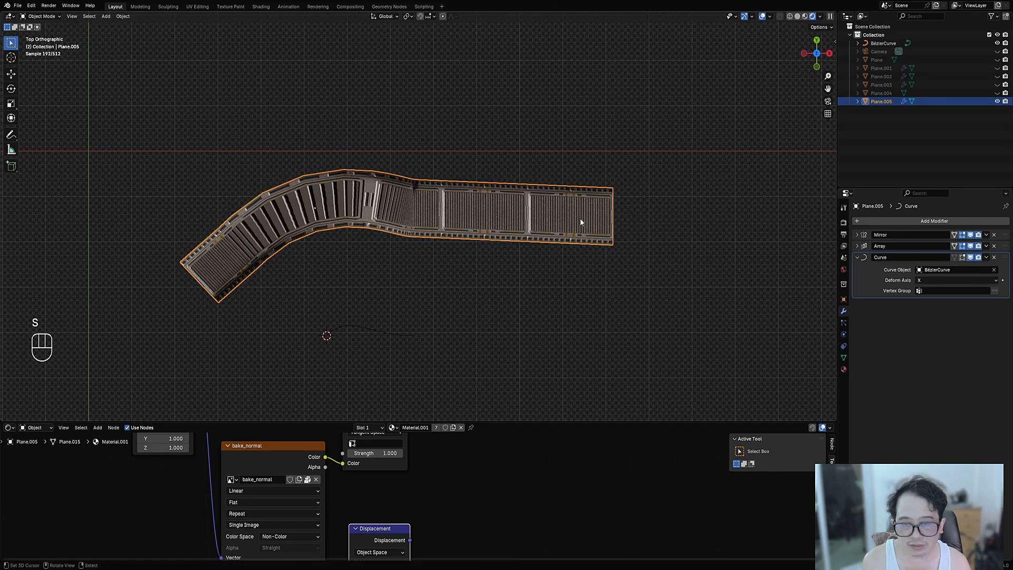
{"action": "key", "text": "shift+z"}
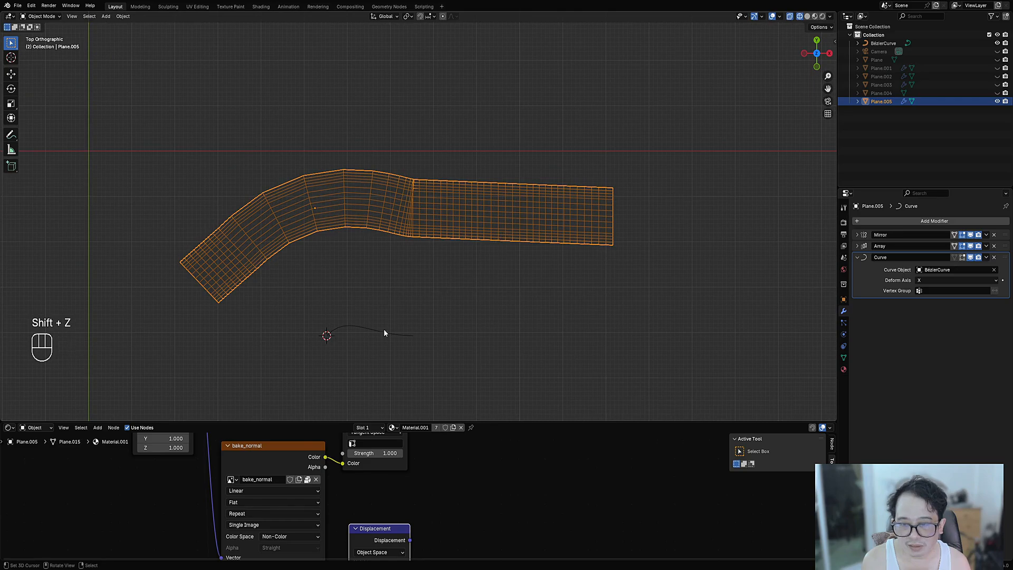
{"action": "key", "text": "Tab"}
{"action": "key", "text": "Tab"}
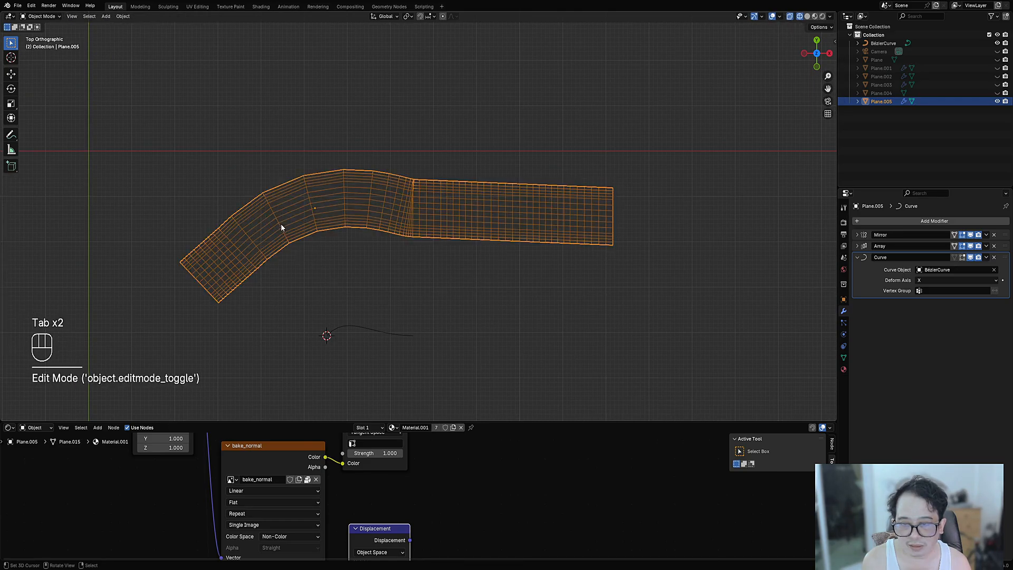
{"action": "key", "text": "g"}
{"action": "right_click", "coordinate": [388, 285]}
- Snap the strip to the 3D cursor and scale it up
{"action": "key", "text": "shift+s"}
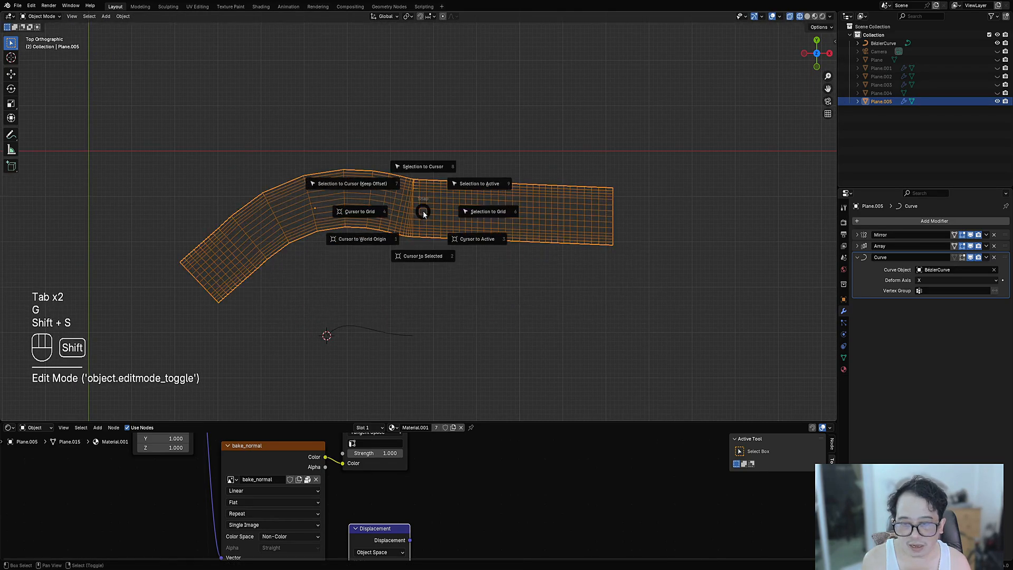
{"action": "left_click", "coordinate": [365, 186]}
{"action": "key", "text": "s"}
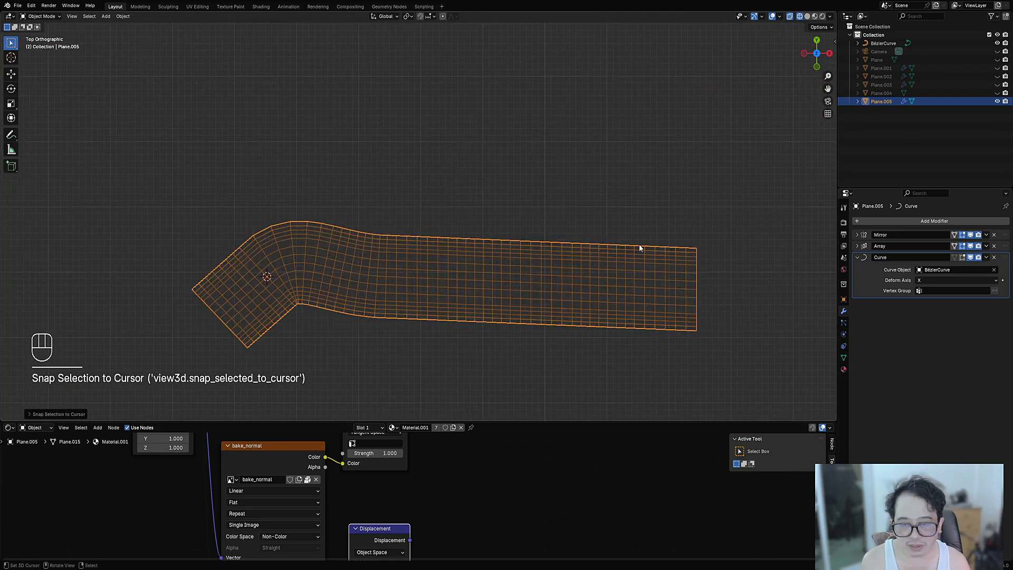
{"action": "left_click", "coordinate": [358, 265]}
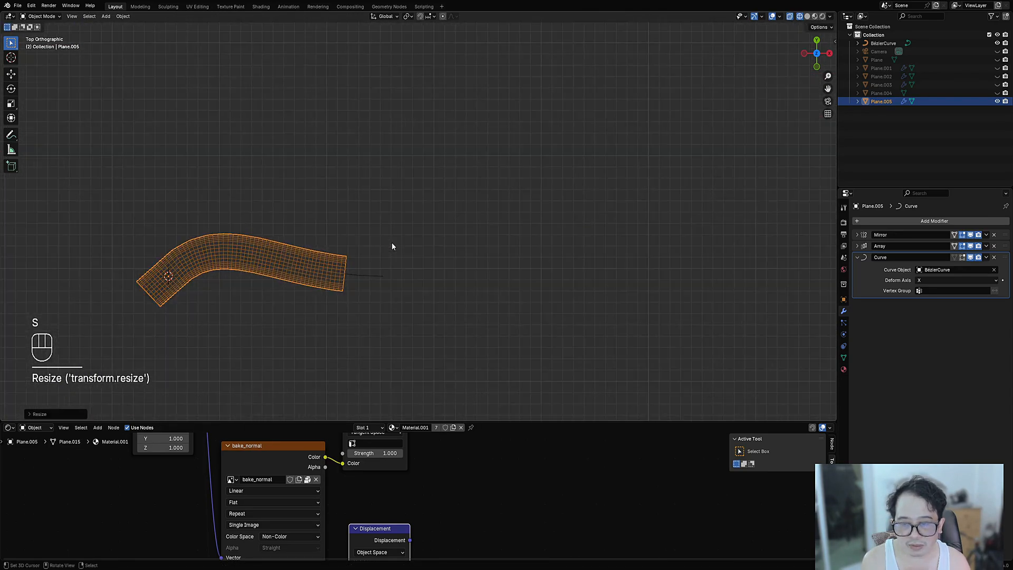
{"action": "key", "text": "s"}
{"action": "left_click", "coordinate": [454, 254]}
- Switch to Rendered shading with overlays hidden and orbit to frame the curved strip
{"action": "key", "text": "z"}
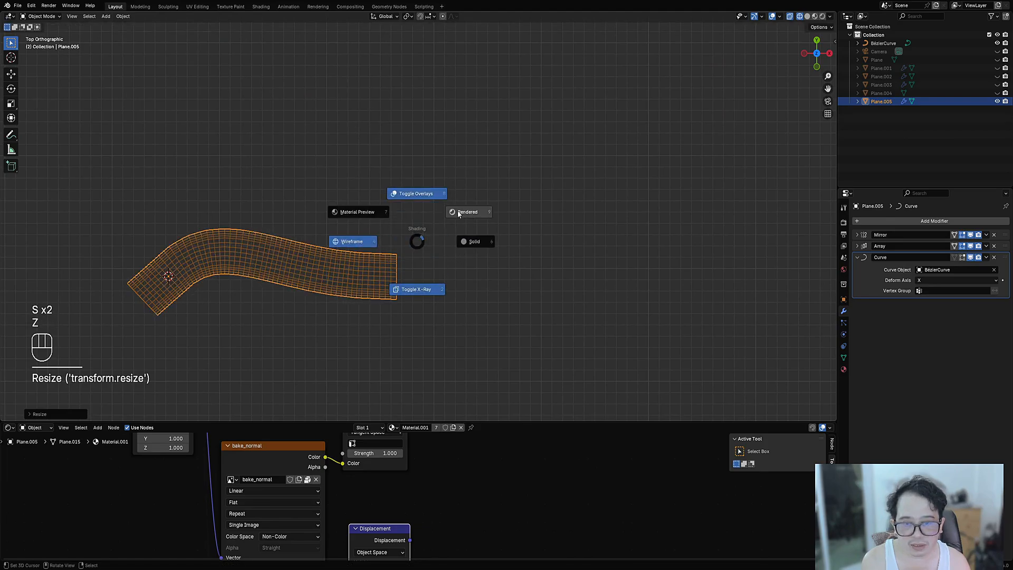
{"action": "key", "text": "shift+alt+z"}
{"action": "scroll", "coordinate": [412, 243], "scroll_direction": "up", "scroll_amount": 2}
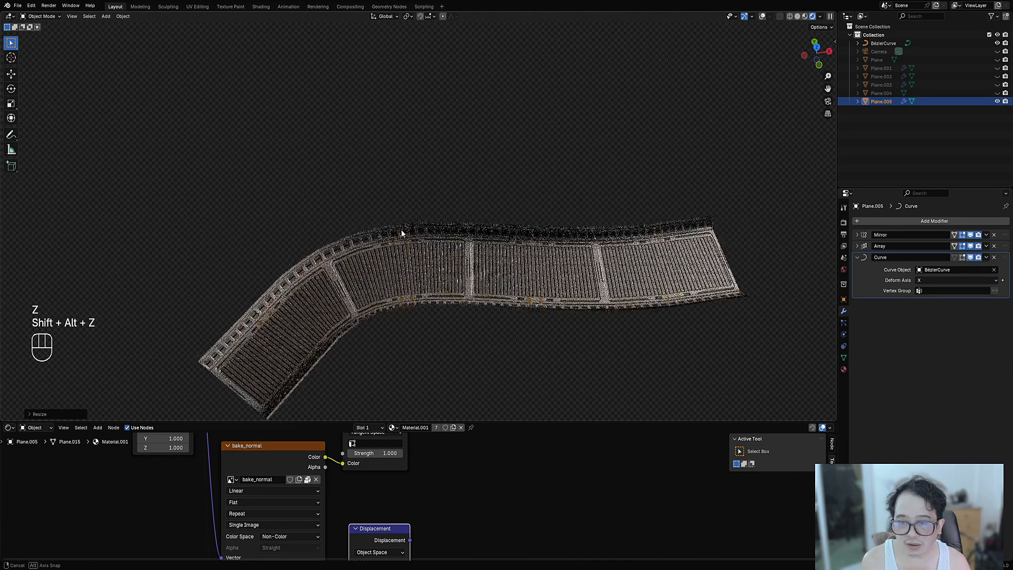
{"action": "middle_click_drag", "start_coordinate": [402, 230], "coordinate": [459, 288]}
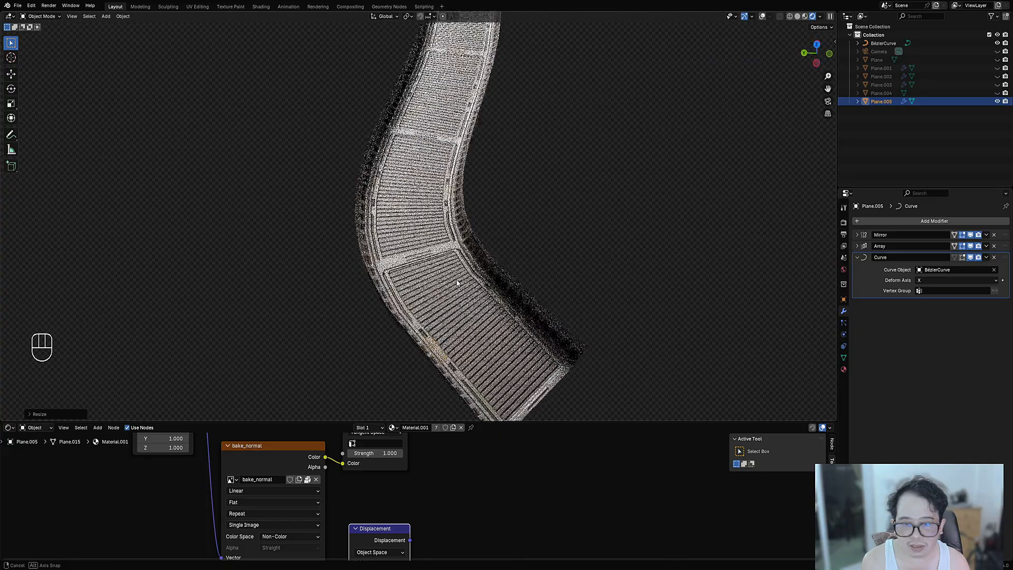
{"action": "scroll", "coordinate": [528, 251], "scroll_direction": "up", "scroll_amount": 5}
{"action": "middle_click_drag", "start_coordinate": [537, 285], "coordinate": [417, 296]}
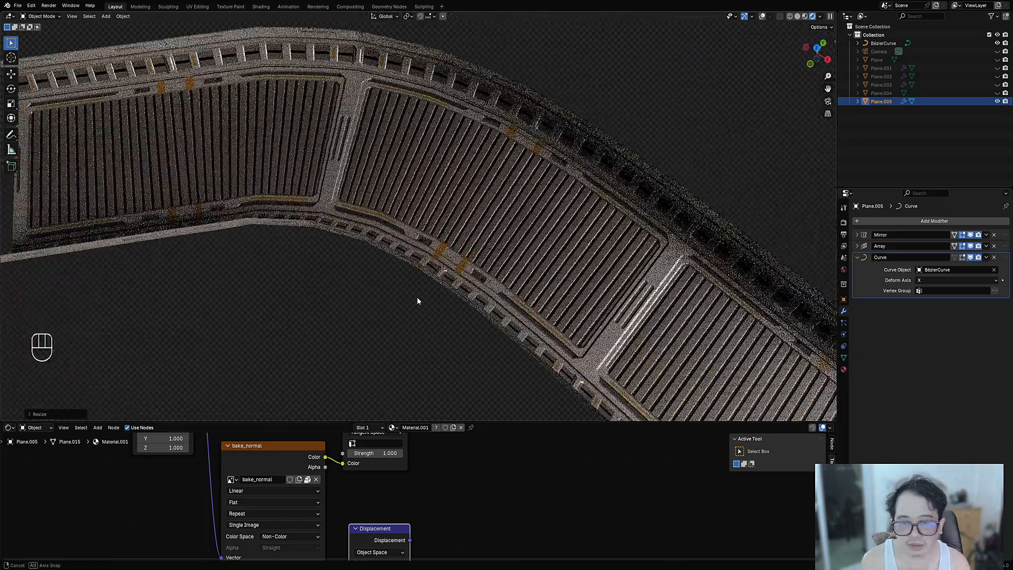
{"action": "scroll", "coordinate": [433, 296], "scroll_direction": "down", "scroll_amount": 2}
{"action": "scroll", "coordinate": [451, 300], "scroll_direction": "up", "scroll_amount": 4}
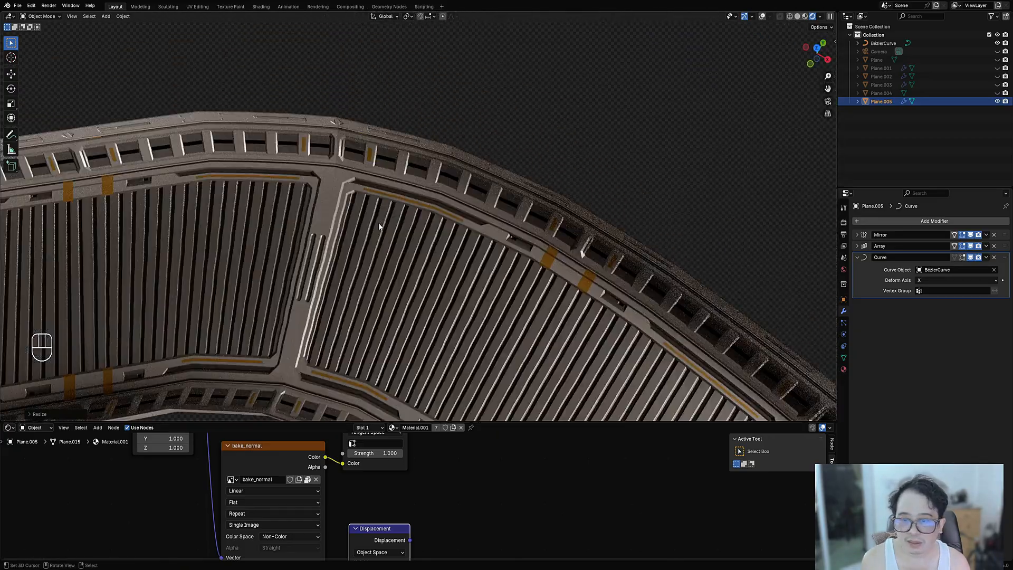
{"action": "scroll", "coordinate": [365, 204], "scroll_direction": "down", "scroll_amount": 4}
{"action": "middle_click_drag", "start_coordinate": [365, 204], "coordinate": [520, 287]}
{"action": "middle_click_drag", "start_coordinate": [520, 288], "coordinate": [553, 273], "text": "shift"}
{"action": "scroll", "coordinate": [554, 272], "scroll_direction": "down", "scroll_amount": 2}
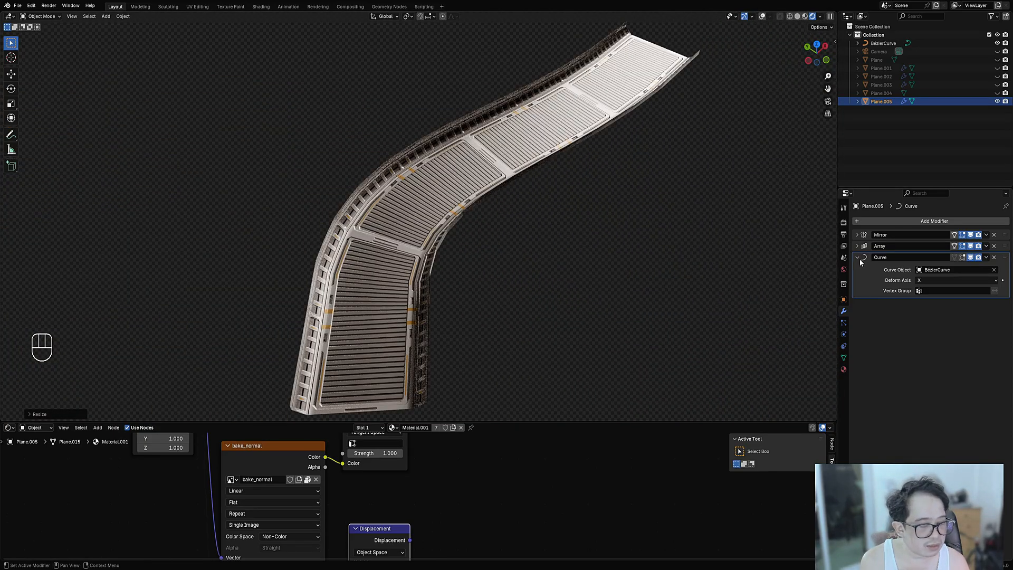
- Undo a subdivision mistakenly added to BézierCurve and reselect the panel strip
{"action": "left_click", "coordinate": [873, 44]}
{"action": "key", "text": "ctrl+1"}
{"action": "middle_click_drag", "start_coordinate": [416, 237], "coordinate": [514, 269]}
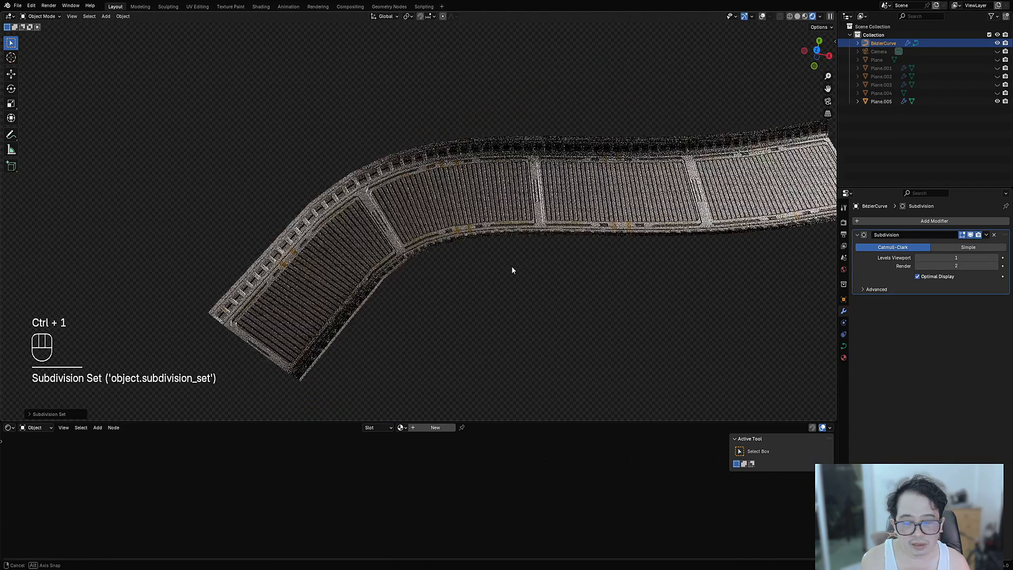
{"action": "scroll", "coordinate": [508, 262], "scroll_direction": "up", "scroll_amount": 3}
{"action": "key", "text": "ctrl+z"}
{"action": "key", "text": "Tab"}
{"action": "key", "text": "Tab"}
{"action": "left_click", "coordinate": [495, 233]}
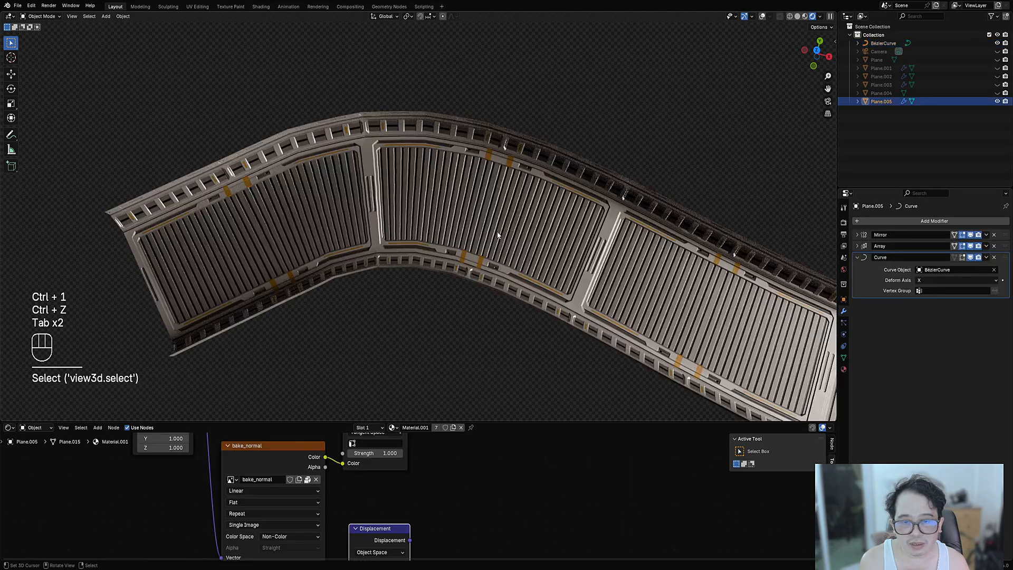
{"action": "key", "text": "Tab"}
{"action": "key", "text": "shift+alt+z"}
{"action": "key", "text": "Tab"}
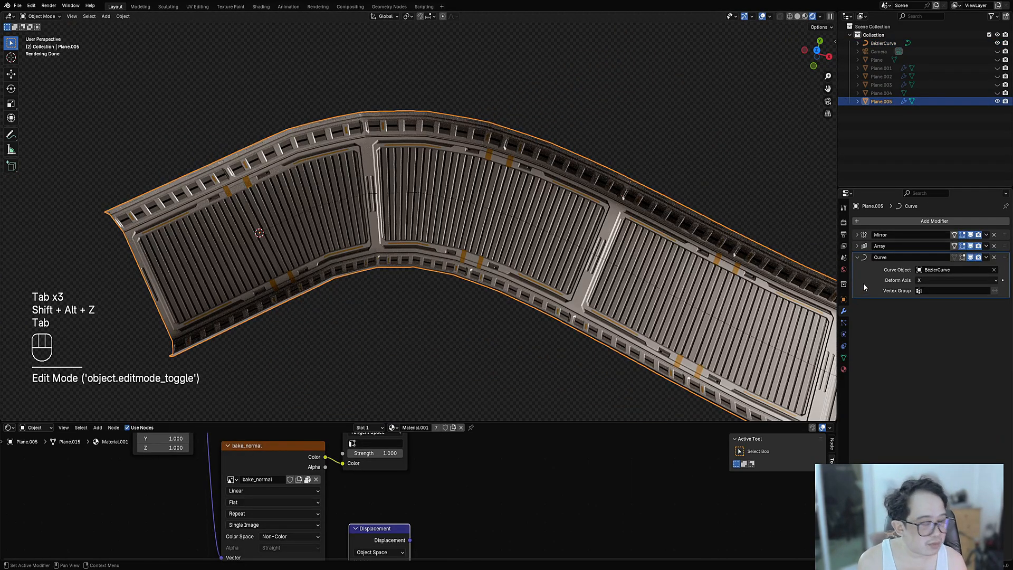
- Add a Simple Subdivision to the strip and move it just below Mirror
{"action": "key", "text": "ctrl+1"}
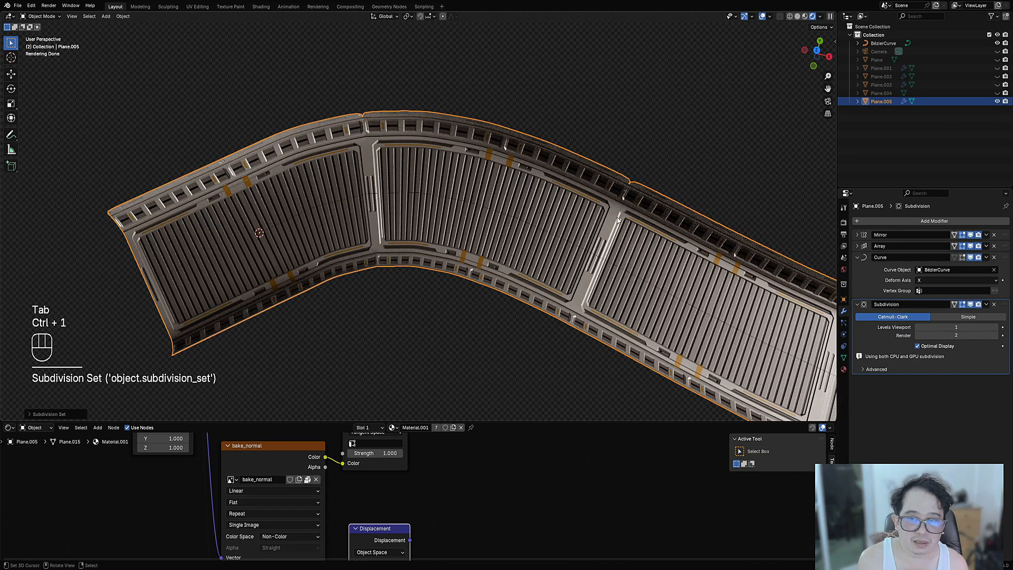
{"action": "left_click", "coordinate": [969, 318]}
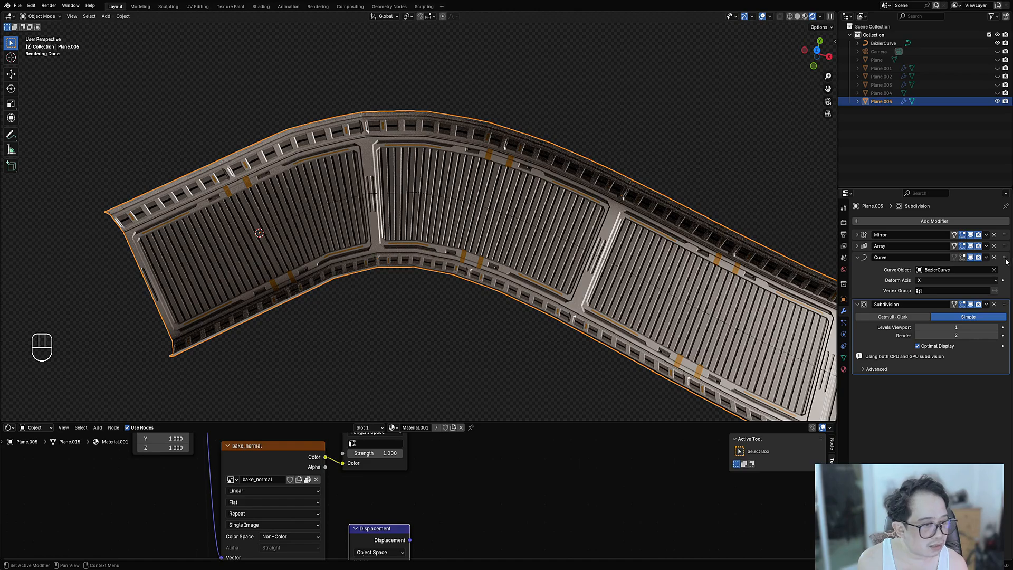
{"action": "left_click_drag", "start_coordinate": [1007, 306], "coordinate": [1009, 250]}
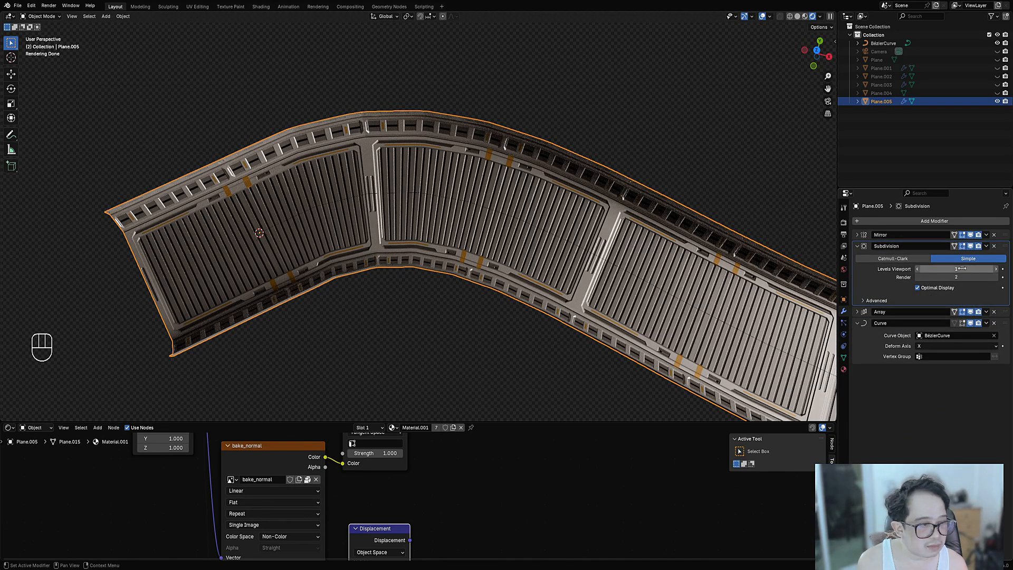
{"action": "scroll", "coordinate": [952, 269], "scroll_direction": "up", "scroll_amount": 1, "text": "ctrl"}
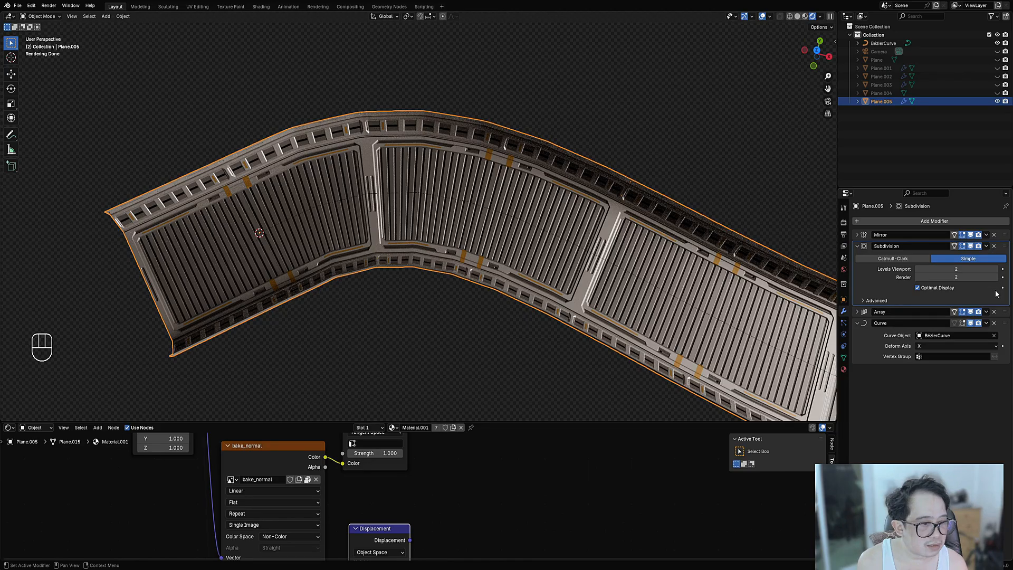
- Remove the Subdivision modifier from the panel strip
{"action": "left_click", "coordinate": [995, 246]}
{"action": "middle_click_drag", "start_coordinate": [591, 174], "coordinate": [537, 214]}
{"action": "middle_click_drag", "start_coordinate": [537, 214], "coordinate": [486, 303], "text": "shift"}
{"action": "scroll", "coordinate": [487, 303], "scroll_direction": "up", "scroll_amount": 3}
- Try a loop cut across the strip's first panel in Edit Mode, then undo it
{"action": "key", "text": "Tab"}
{"action": "middle_click_drag", "start_coordinate": [382, 189], "coordinate": [385, 226], "text": "shift"}
{"action": "scroll", "coordinate": [385, 226], "scroll_direction": "up", "scroll_amount": 3}
{"action": "key", "text": "alt+a"}
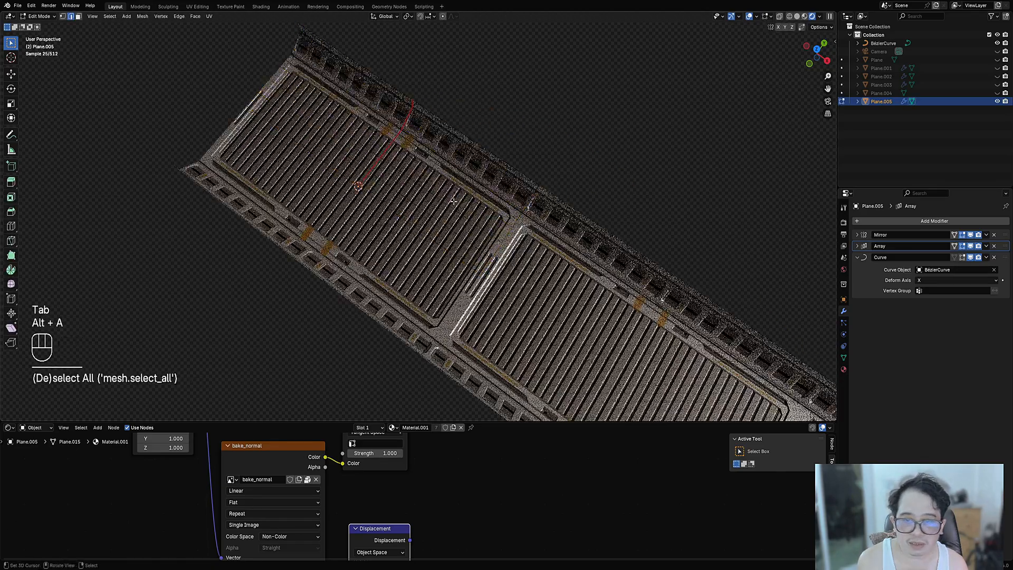
{"action": "key", "text": "ctrl+r"}
{"action": "left_click", "coordinate": [473, 148]}
{"action": "left_click", "coordinate": [473, 148]}
{"action": "key", "text": "ctrl+z"}
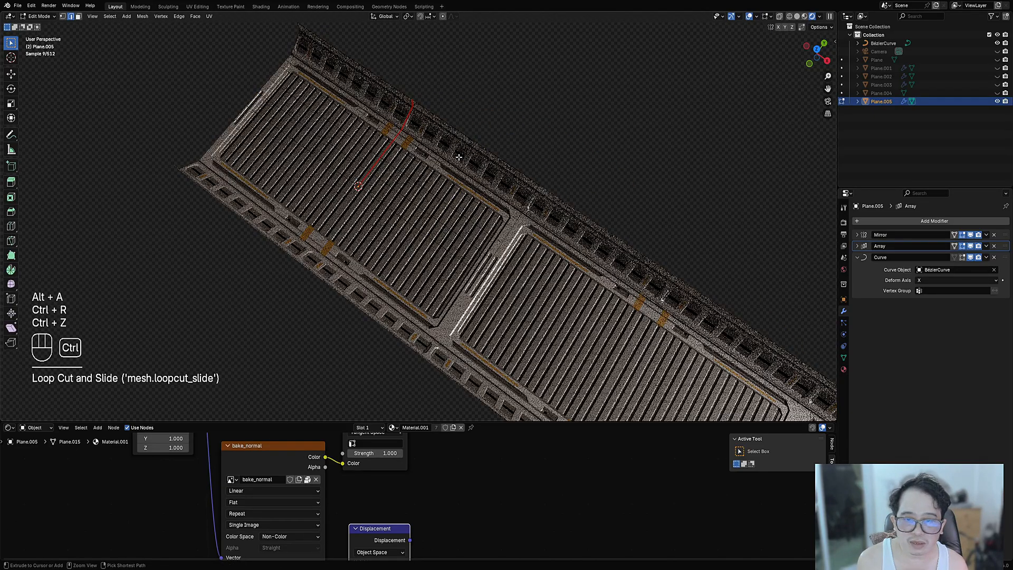
- Subdivide the whole strip mesh, check the bend in Object Mode, then undo the subdivision
{"action": "middle_click_drag", "start_coordinate": [447, 240], "coordinate": [455, 168]}
{"action": "middle_click_drag", "start_coordinate": [455, 168], "coordinate": [491, 103], "text": "shift"}
{"action": "key", "text": "a"}
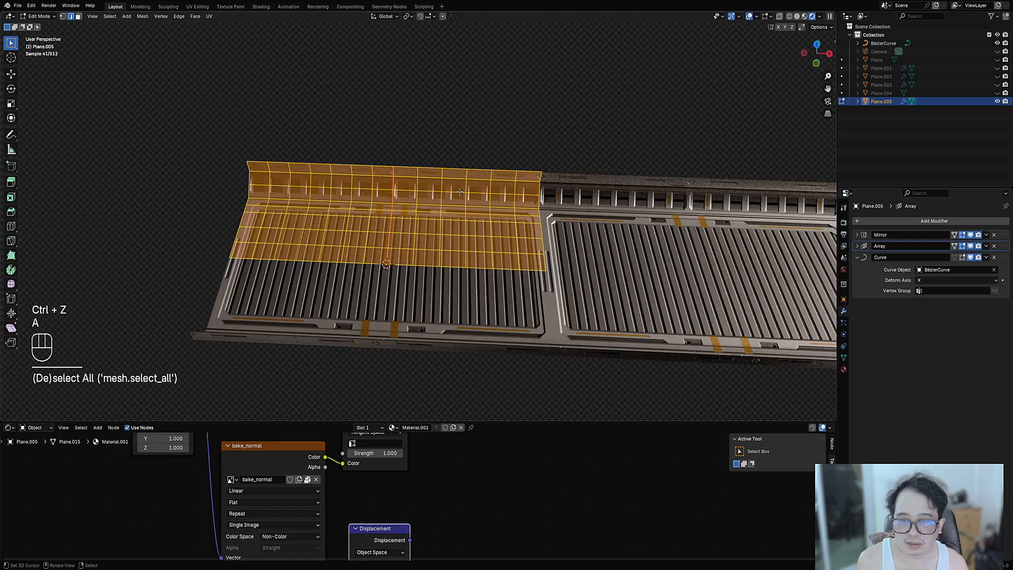
{"action": "key", "text": "w"}
{"action": "left_click", "coordinate": [459, 195]}
{"action": "key", "text": "Tab"}
{"action": "middle_click_drag", "start_coordinate": [459, 192], "coordinate": [472, 224]}
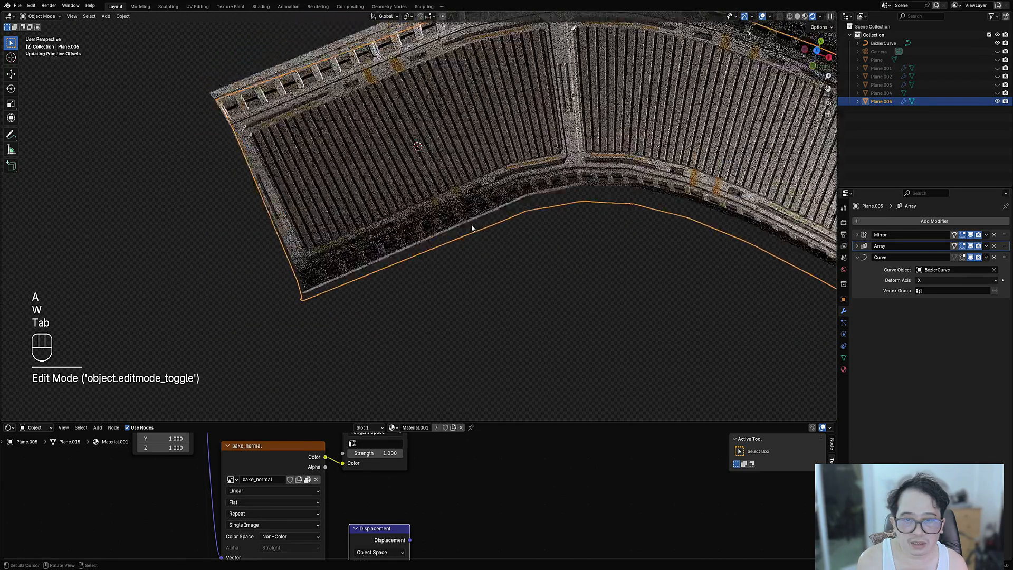
{"action": "scroll", "coordinate": [499, 209], "scroll_direction": "down", "scroll_amount": 3}
{"action": "key", "text": "Tab"}
{"action": "key", "text": "ctrl+z"}
{"action": "key", "text": "ctrl+z"}
{"action": "key", "text": "ctrl+z"}
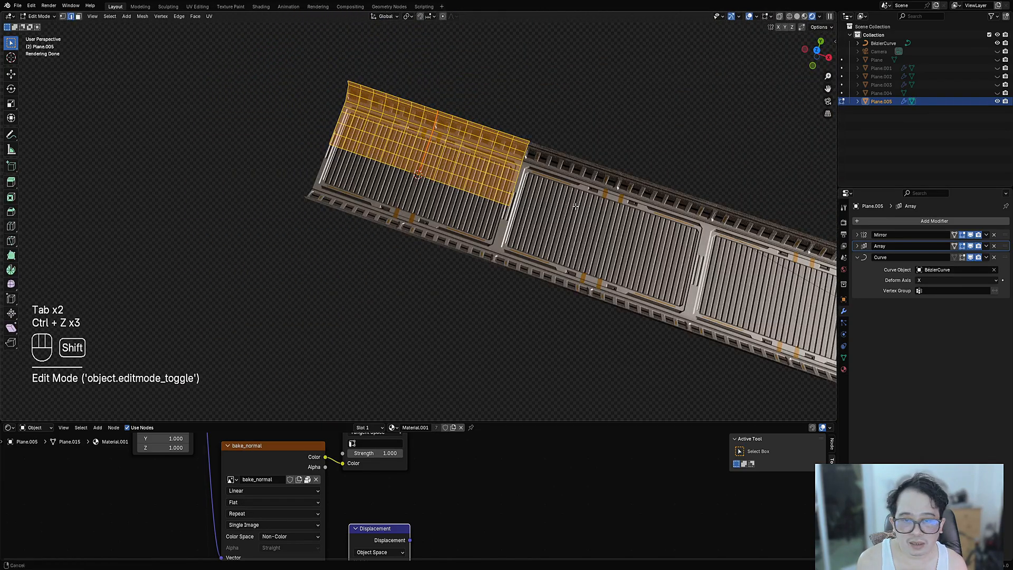
{"action": "key", "text": "Tab"}
{"action": "middle_click_drag", "start_coordinate": [483, 242], "coordinate": [468, 155]}
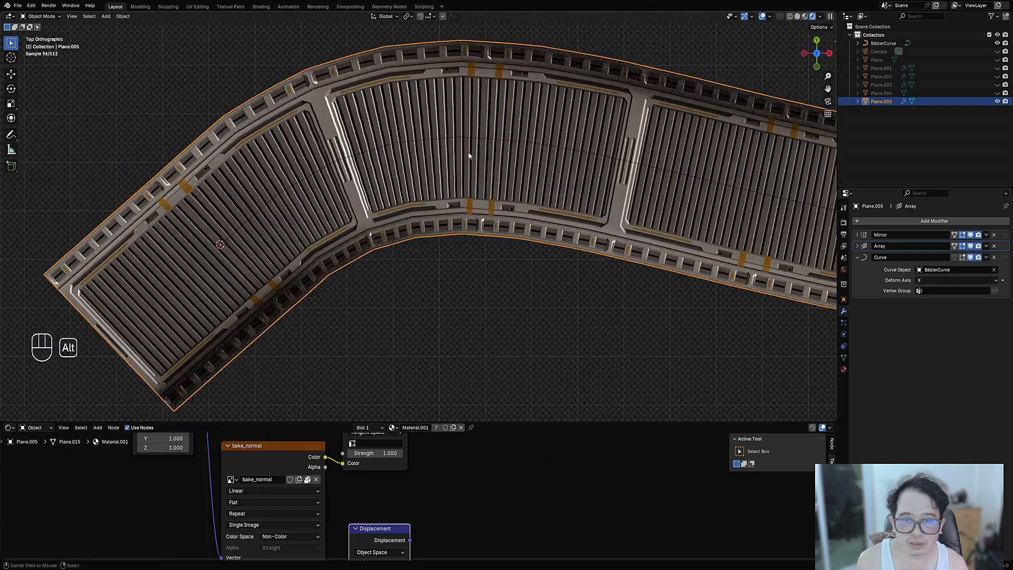
- Give the BezierCurve a Subdivision modifier at level 2 with Ctrl+1 and Ctrl+2
{"action": "left_click", "coordinate": [467, 141]}
{"action": "key", "text": "ctrl+1"}
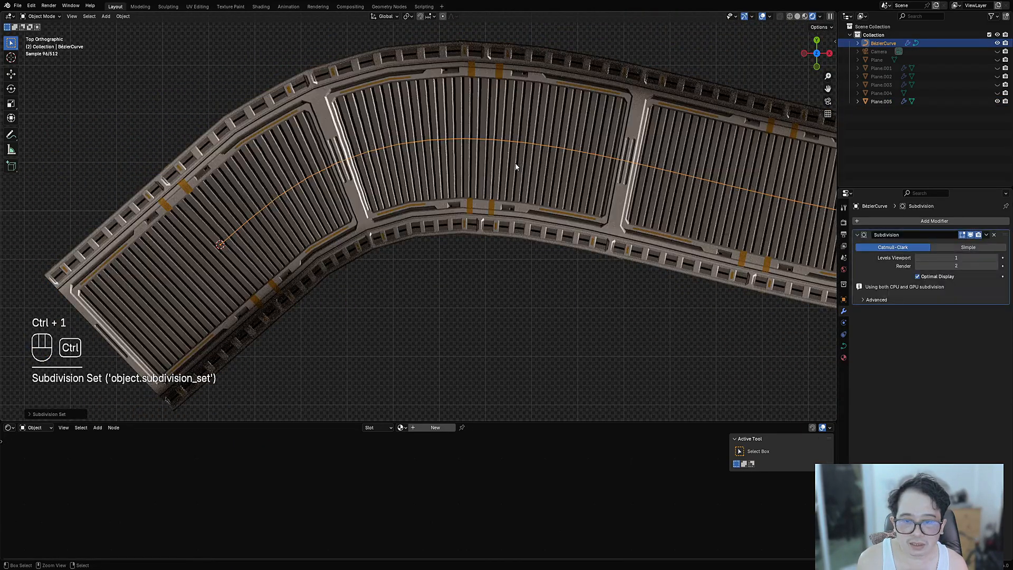
{"action": "key", "text": "ctrl+2"}
{"action": "left_click", "coordinate": [507, 215]}
{"action": "key", "text": "Tab"}
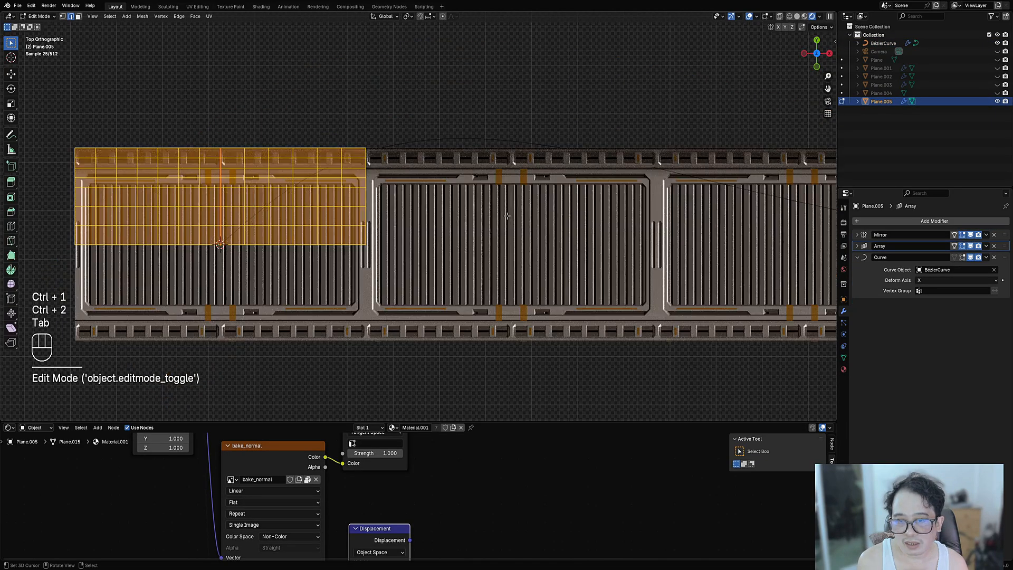
{"action": "key", "text": "Tab"}
- Toggle the viewport overlays, then select the curve's last control point for editing
{"action": "middle_click_drag", "start_coordinate": [508, 215], "coordinate": [449, 281]}
{"action": "key", "text": "shift+alt+z"}
{"action": "middle_click_drag", "start_coordinate": [391, 221], "coordinate": [527, 312], "text": "shift"}
{"action": "key", "text": "Tab"}
{"action": "key", "text": "shift+alt+z"}
{"action": "left_click", "coordinate": [491, 287]}
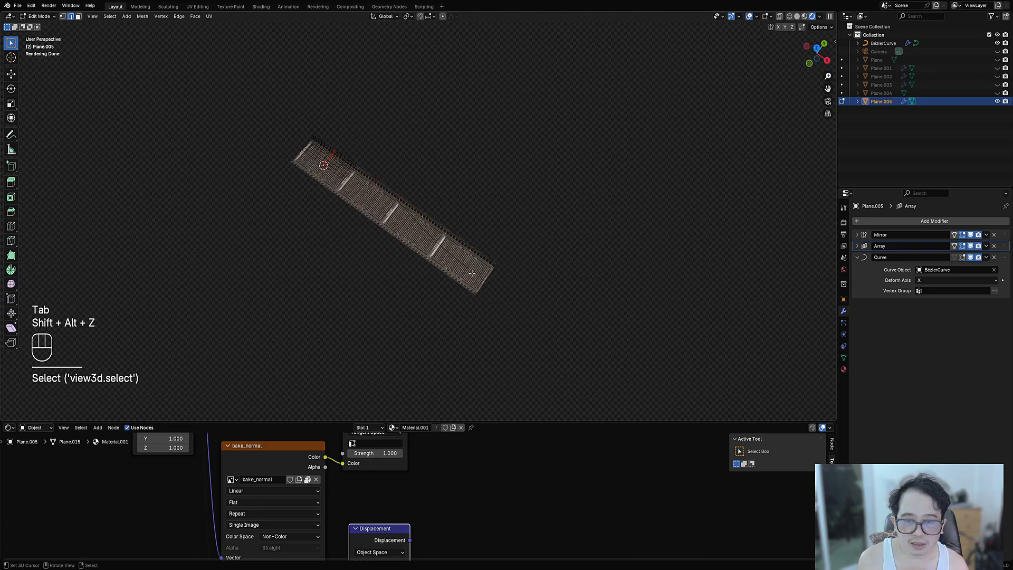
{"action": "key", "text": "Tab"}
{"action": "key", "text": "Tab"}
{"action": "left_click", "coordinate": [500, 282]}
- In top view, extrude two points from the curve end, rotating and moving the last down-right
{"action": "key", "text": "KP_7"}
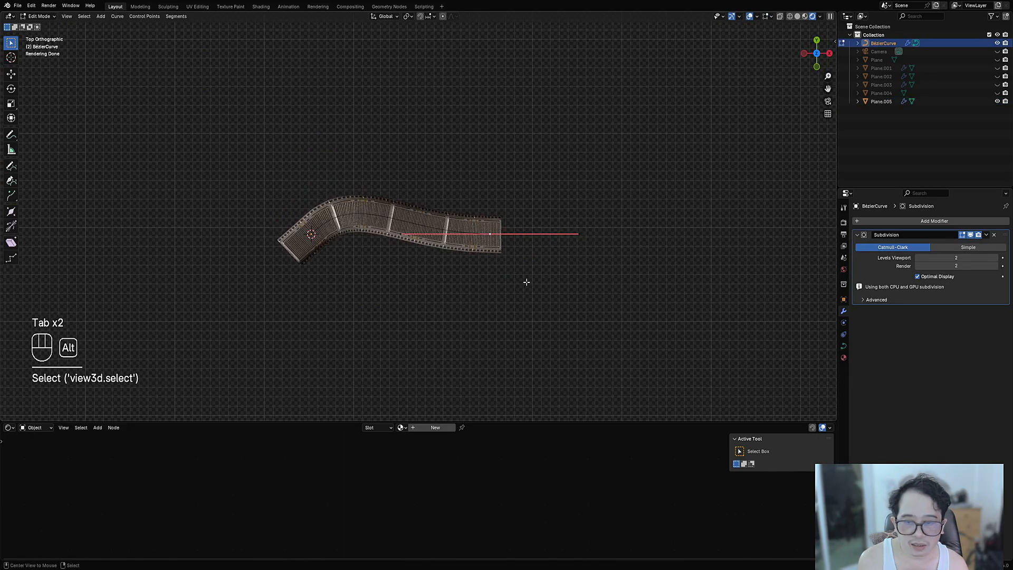
{"action": "key", "text": "e"}
{"action": "left_click", "coordinate": [679, 226]}
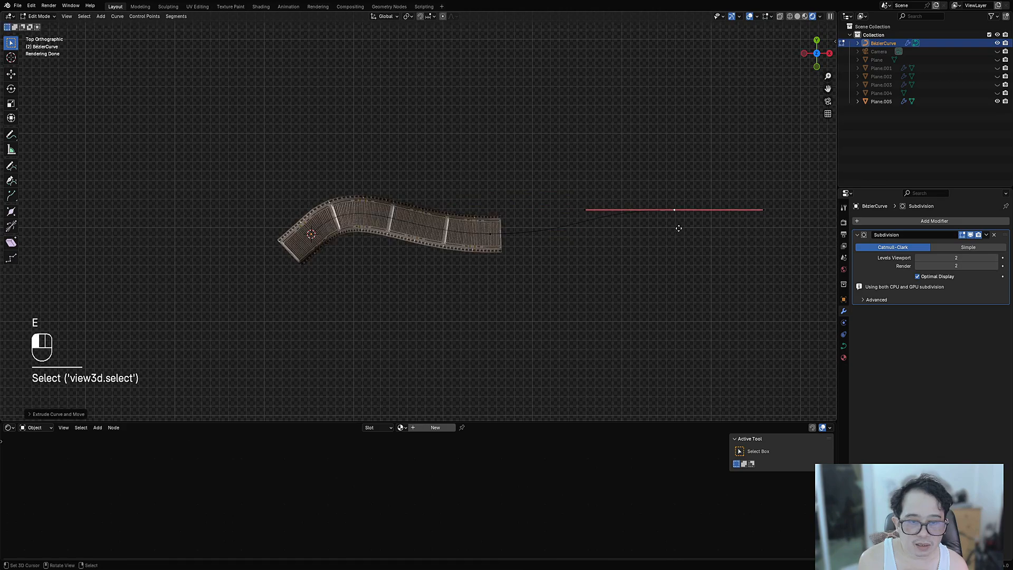
{"action": "key", "text": "e"}
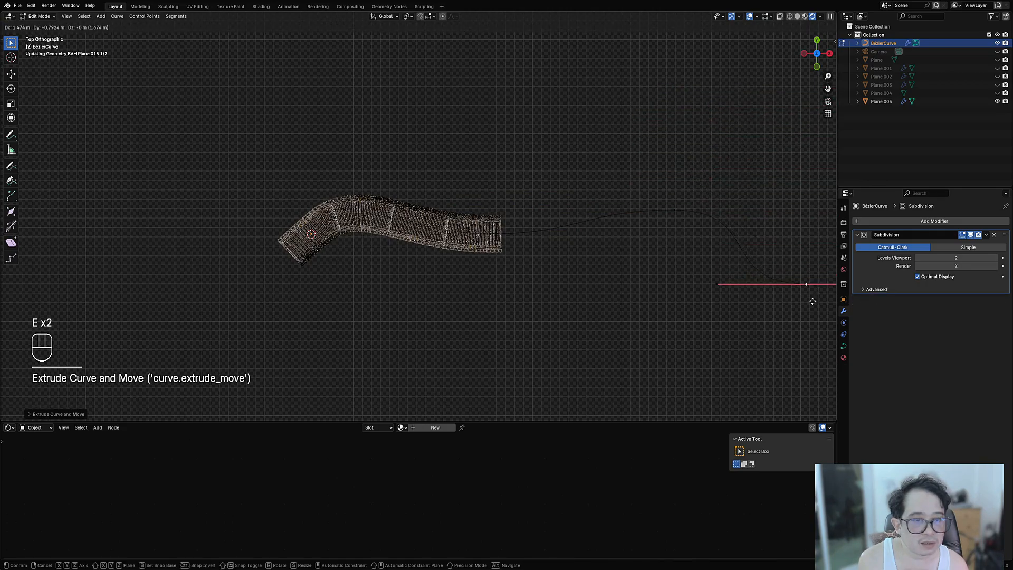
{"action": "key", "text": "r"}
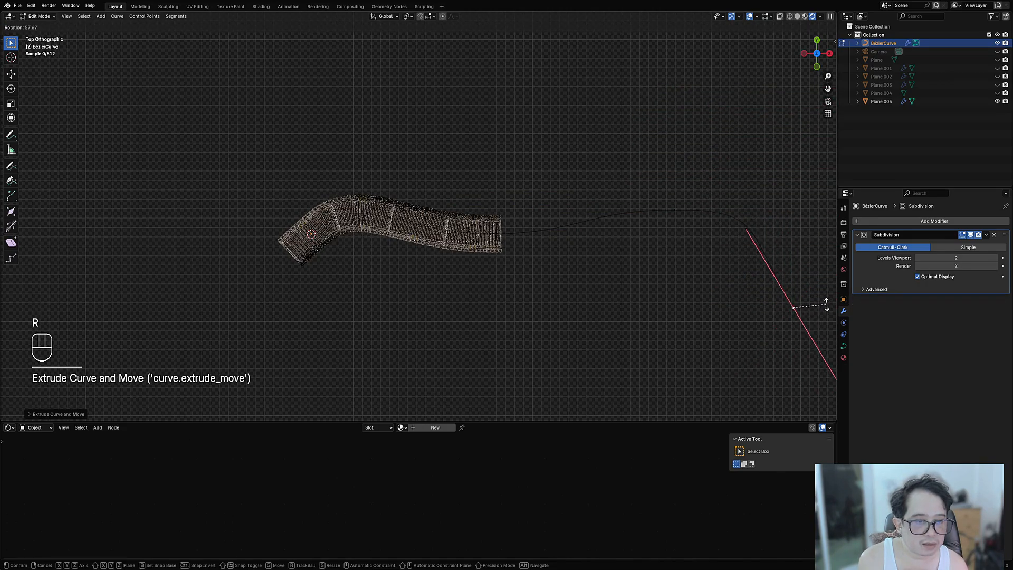
{"action": "left_click", "coordinate": [827, 305]}
{"action": "key", "text": "g"}
{"action": "left_click", "coordinate": [820, 348]}
{"action": "scroll", "coordinate": [686, 295], "scroll_direction": "down", "scroll_amount": 5}
{"action": "middle_click_drag", "start_coordinate": [524, 237], "coordinate": [486, 239], "text": "shift"}
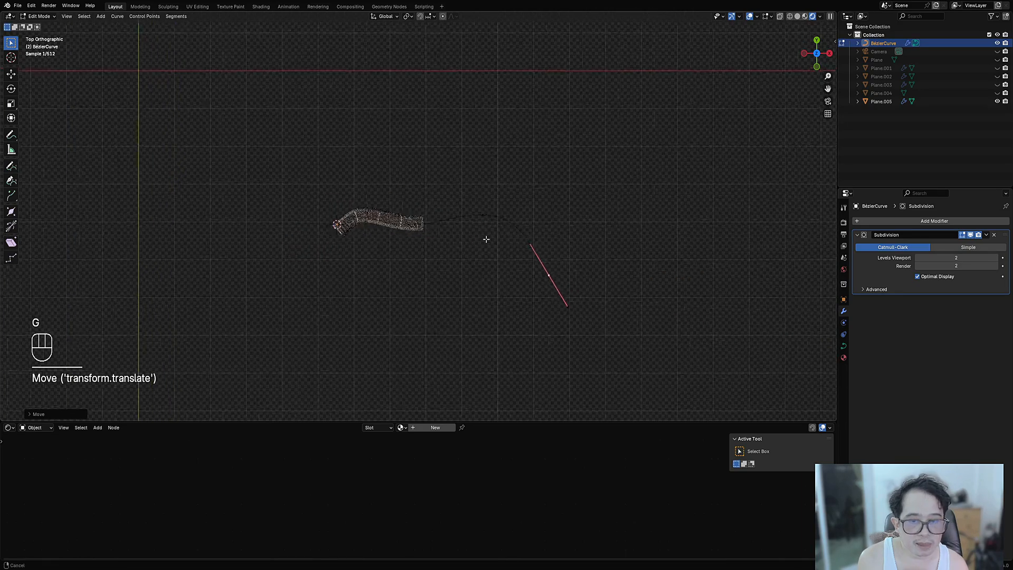
{"action": "key", "text": "Tab"}
{"action": "left_click", "coordinate": [464, 241]}
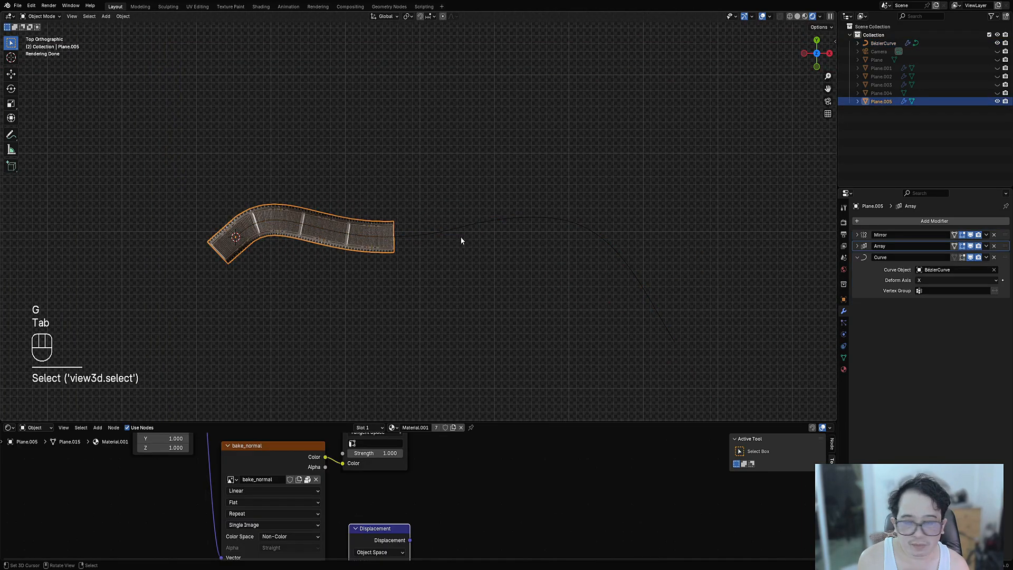
- Raise the Array modifier's Count to 11 so the strip follows the longer curve
{"action": "left_click", "coordinate": [858, 246]}
{"action": "scroll", "coordinate": [942, 269], "scroll_direction": "up", "scroll_amount": 5, "text": "ctrl"}
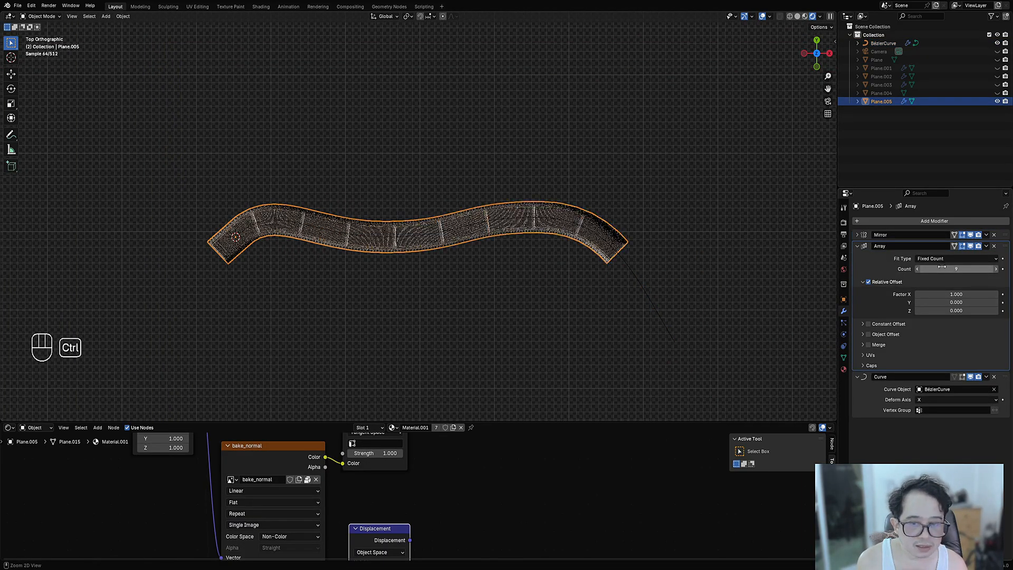
{"action": "scroll", "coordinate": [942, 269], "scroll_direction": "up", "scroll_amount": 2, "text": "ctrl"}
{"action": "middle_click_drag", "start_coordinate": [424, 320], "coordinate": [402, 319]}
{"action": "key", "text": "shift+alt+z"}
- Orbit and zoom around the long winding walkway to inspect it
{"action": "scroll", "coordinate": [424, 268], "scroll_direction": "down", "scroll_amount": 4}
{"action": "scroll", "coordinate": [474, 256], "scroll_direction": "down", "scroll_amount": 2}
{"action": "scroll", "coordinate": [390, 191], "scroll_direction": "up", "scroll_amount": 2}
{"action": "middle_click", "coordinate": [390, 190], "text": "alt"}
{"action": "scroll", "coordinate": [388, 190], "scroll_direction": "up", "scroll_amount": 4}
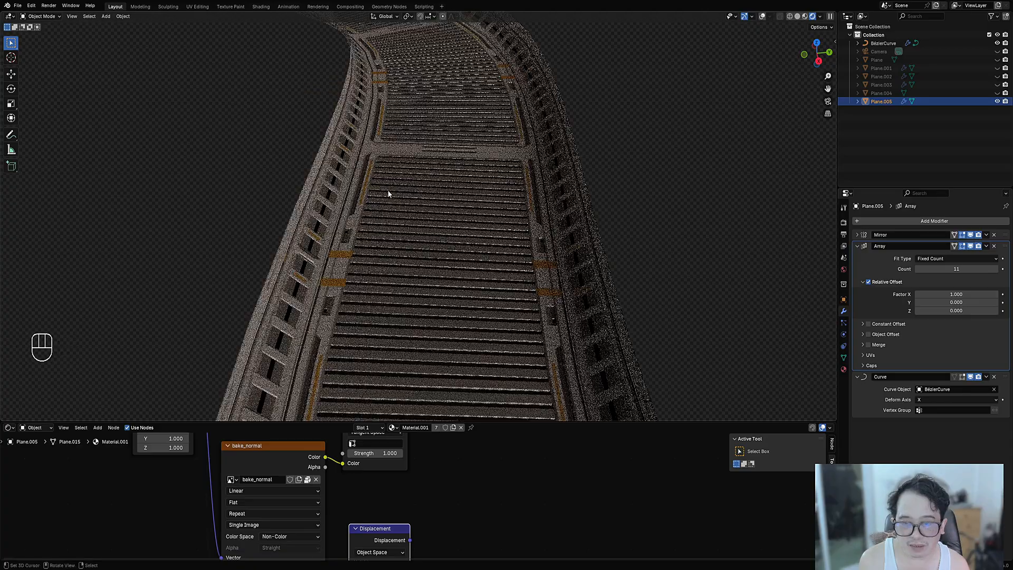
{"action": "scroll", "coordinate": [429, 207], "scroll_direction": "down", "scroll_amount": 1}
{"action": "scroll", "coordinate": [403, 168], "scroll_direction": "down", "scroll_amount": 2}
{"action": "middle_click_drag", "start_coordinate": [413, 129], "coordinate": [471, 249], "text": "shift"}
{"action": "scroll", "coordinate": [470, 249], "scroll_direction": "down", "scroll_amount": 8}
{"action": "middle_click_drag", "start_coordinate": [607, 258], "coordinate": [533, 250], "text": "shift"}
{"action": "scroll", "coordinate": [533, 251], "scroll_direction": "up", "scroll_amount": 2}
{"action": "scroll", "coordinate": [533, 253], "scroll_direction": "up", "scroll_amount": 1}
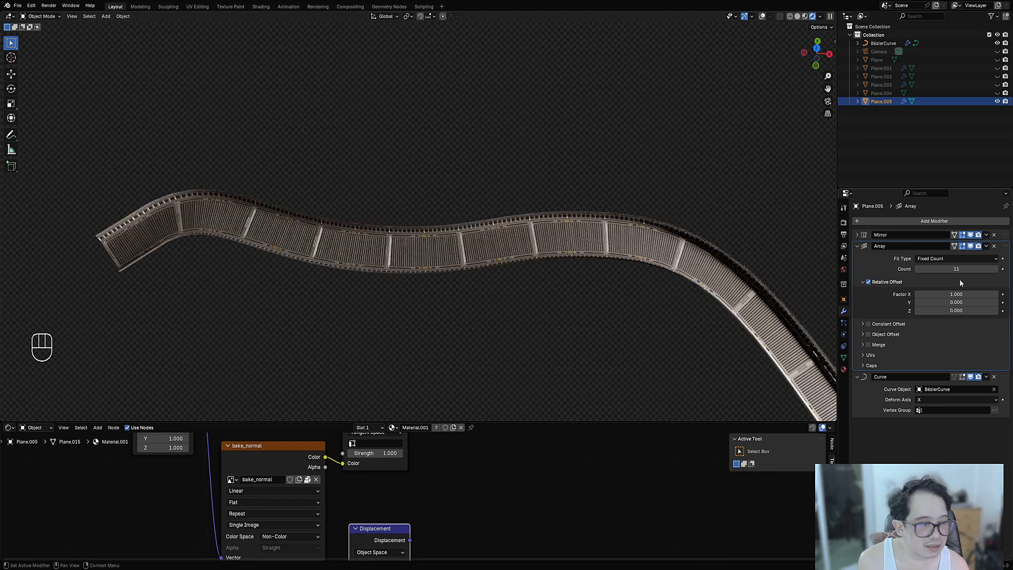
- Turn off the Array and Curve modifiers' viewport display and collapse both panels
{"action": "left_click", "coordinate": [971, 246]}
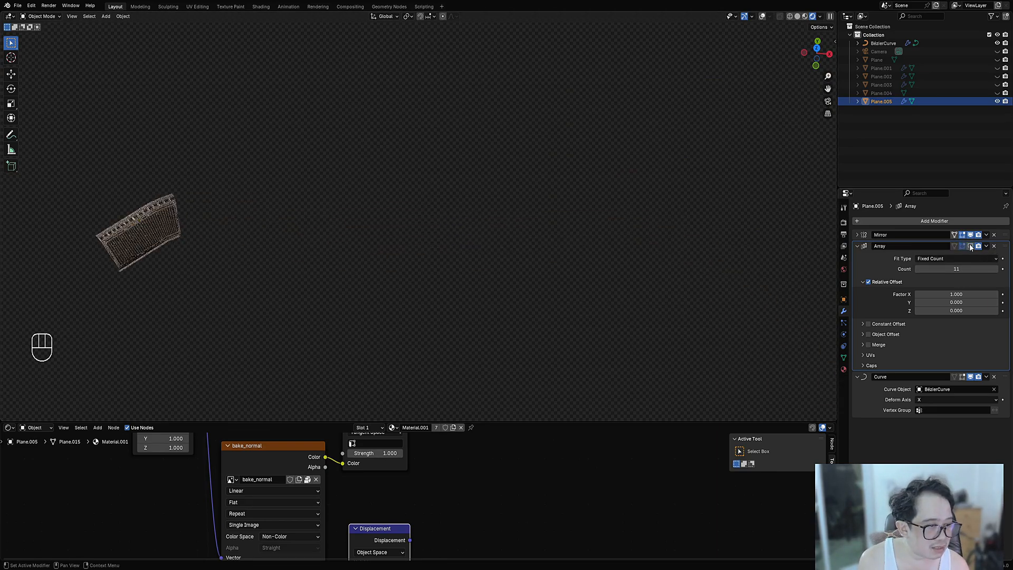
{"action": "left_click", "coordinate": [971, 377]}
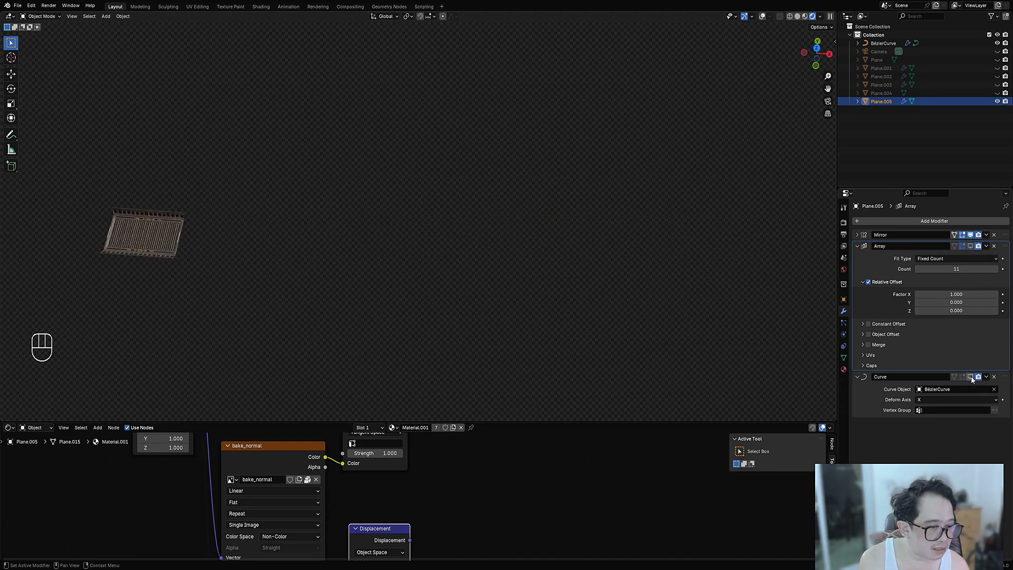
{"action": "left_click", "coordinate": [858, 246]}
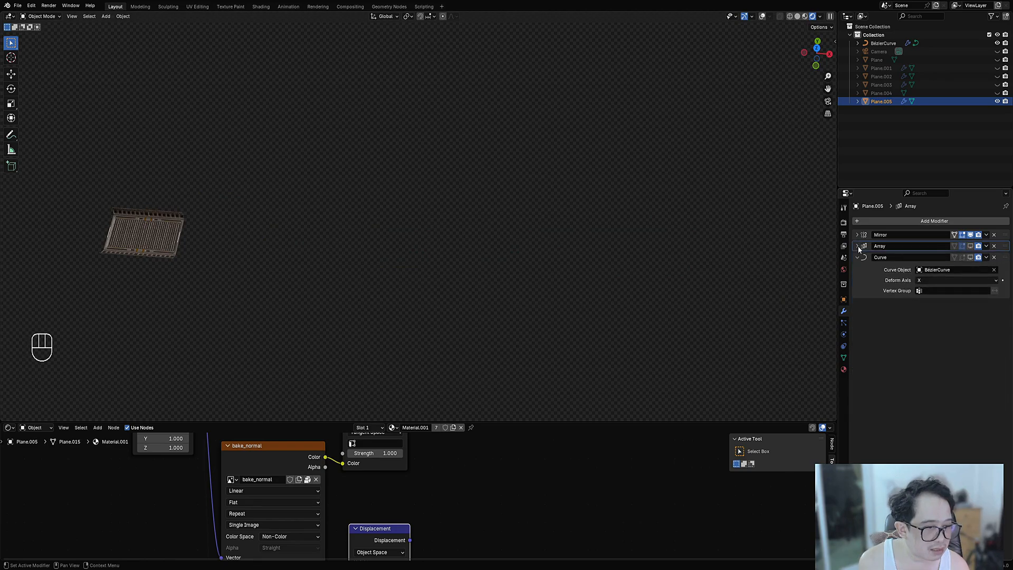
{"action": "left_click", "coordinate": [858, 258]}
- Frame the walkway panel and unhide all hidden objects, bringing back the trim-sheet planes
{"action": "key", "text": "a"}
{"action": "key", "text": "KP_Decimal"}
{"action": "key", "text": "alt+a"}
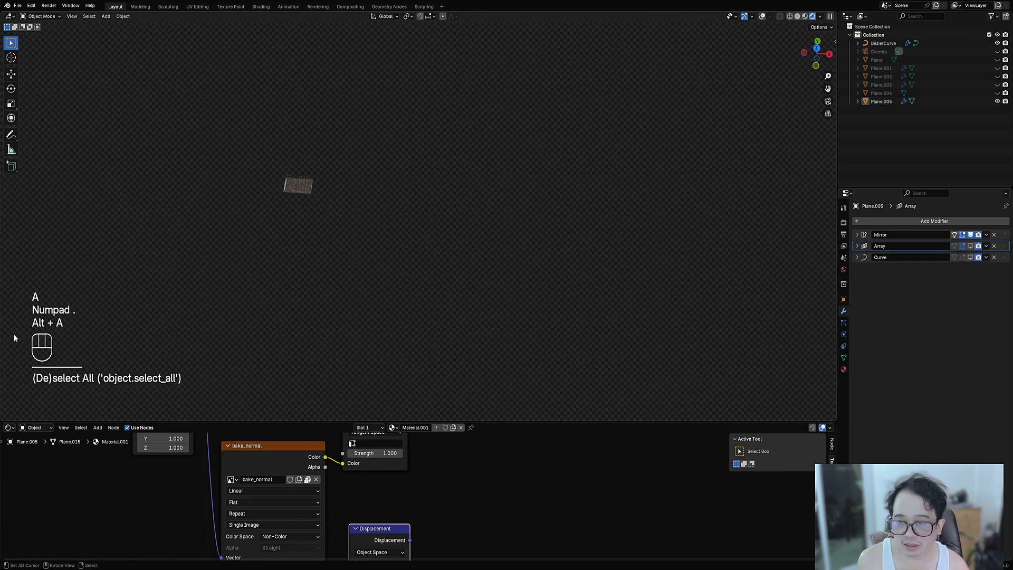
{"action": "scroll", "coordinate": [224, 136], "scroll_direction": "up", "scroll_amount": 5}
{"action": "left_click", "coordinate": [93, 134]}
{"action": "key", "text": "KP_Decimal"}
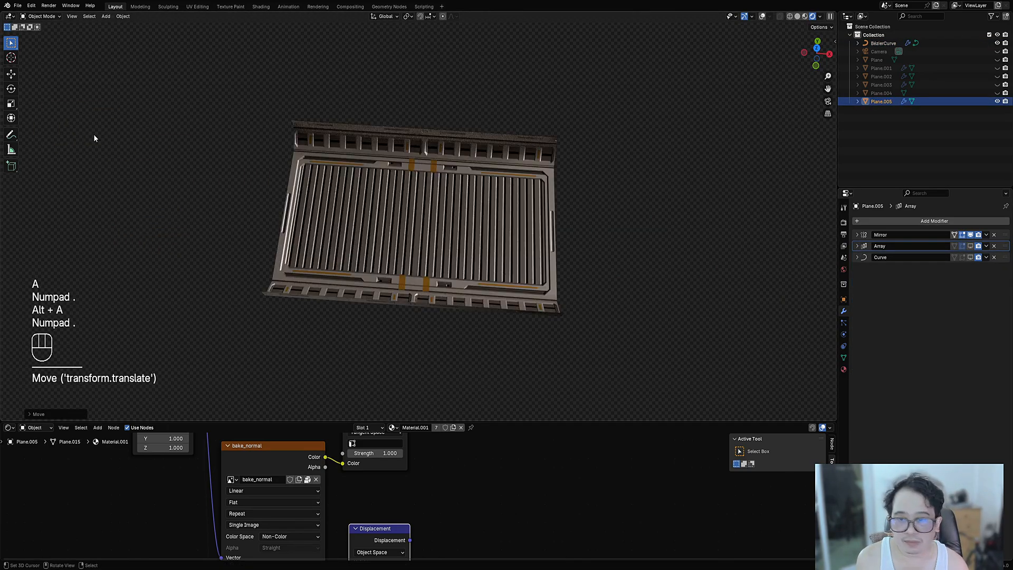
{"action": "key", "text": "alt+h"}
{"action": "scroll", "coordinate": [440, 201], "scroll_direction": "down", "scroll_amount": 8}
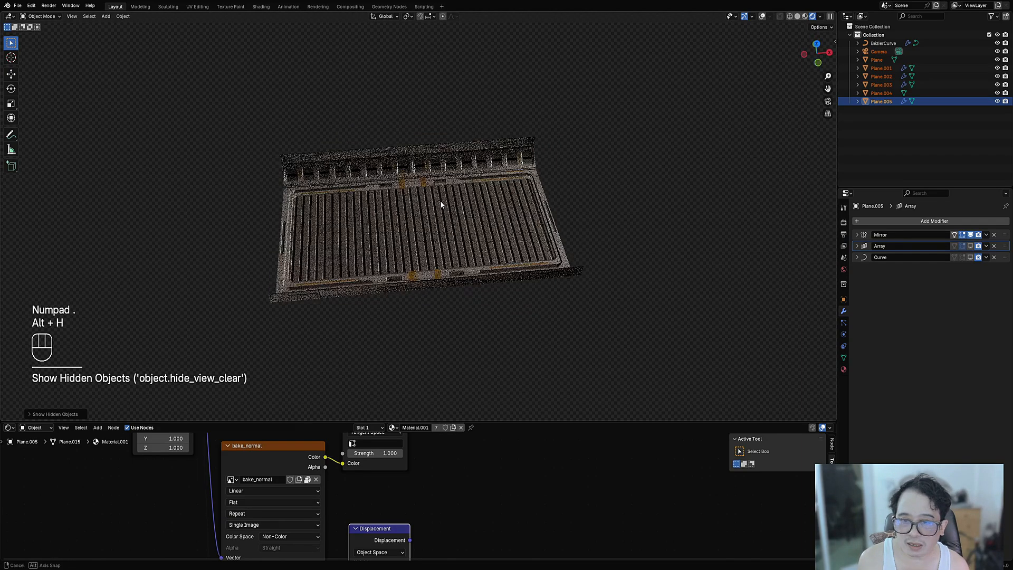
{"action": "middle_click_drag", "start_coordinate": [431, 201], "coordinate": [468, 262], "text": "shift"}
- Scale the panel strip up twice and move it just below the trim-sheet planes
{"action": "left_click", "coordinate": [469, 262]}
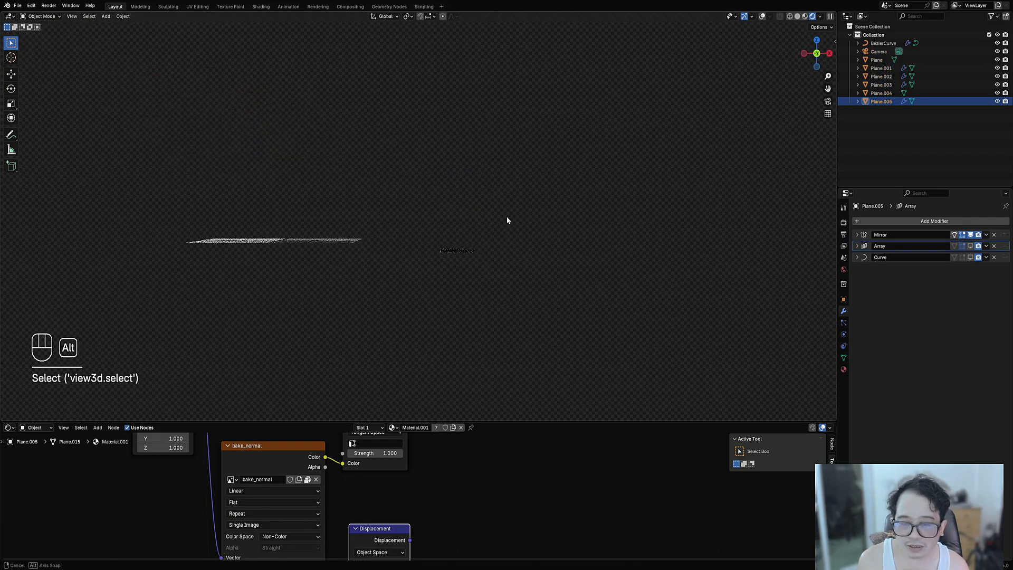
{"action": "key", "text": "s"}
{"action": "left_click", "coordinate": [718, 269]}
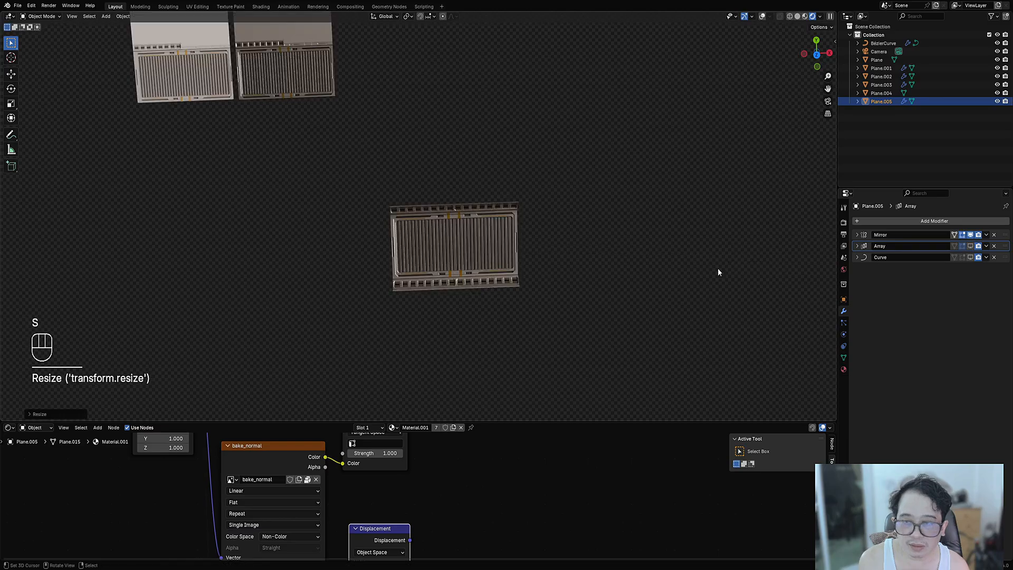
{"action": "key", "text": "s"}
{"action": "left_click", "coordinate": [442, 272]}
{"action": "scroll", "coordinate": [442, 272], "scroll_direction": "up", "scroll_amount": 2}
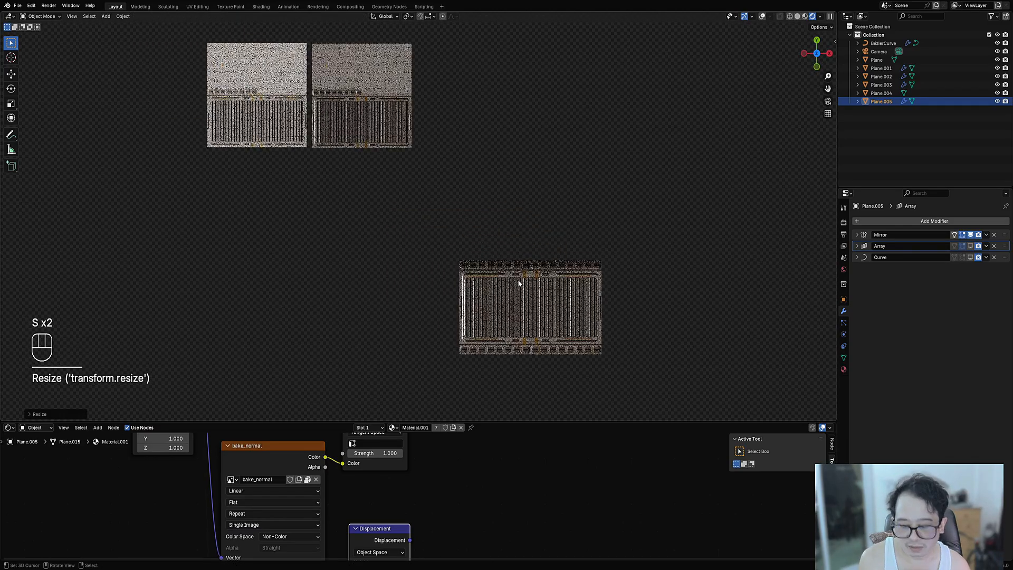
{"action": "key", "text": "g"}
{"action": "left_click", "coordinate": [463, 98]}
{"action": "scroll", "coordinate": [449, 222], "scroll_direction": "up", "scroll_amount": 2}
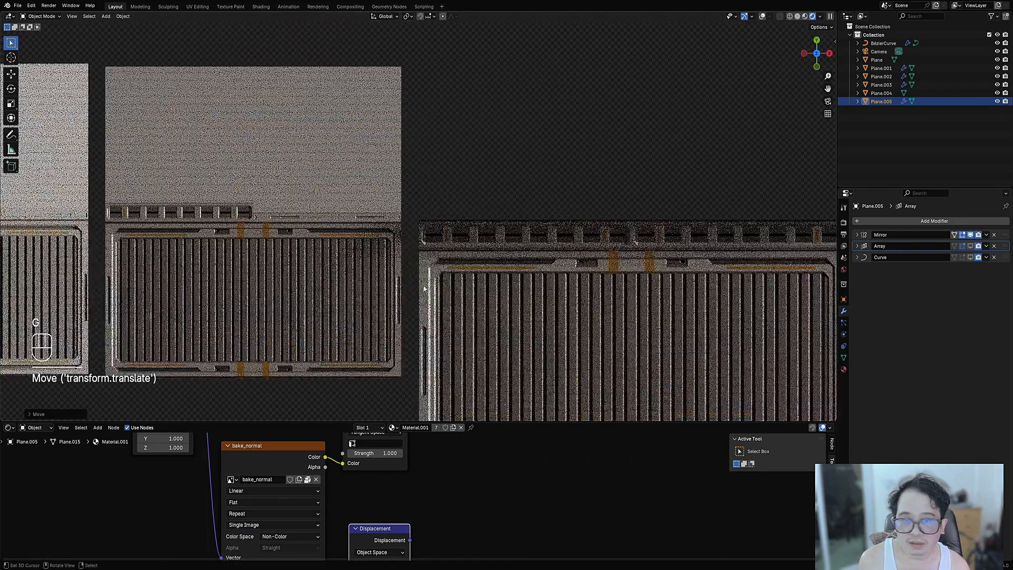
- Orbit around the panels to inspect them in perspective and from above
{"action": "mouse_move", "coordinate": [448, 221]}
{"action": "middle_mouse_down"}
{"action": "mouse_move", "coordinate": [441, 271]}
{"action": "mouse_move", "coordinate": [440, 236]}
{"action": "middle_mouse_up"}
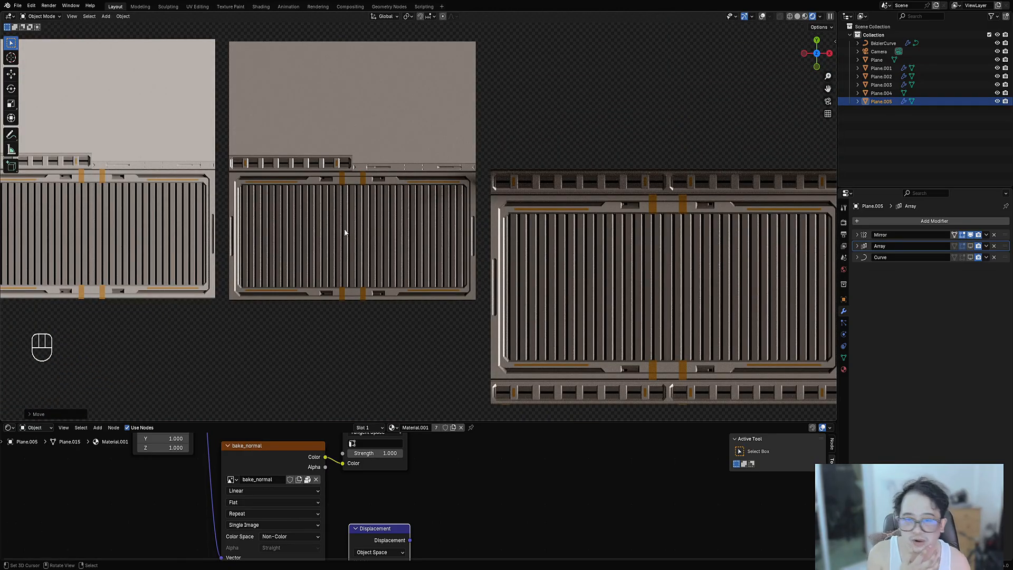
{"action": "scroll", "coordinate": [343, 231], "scroll_direction": "down", "scroll_amount": 2}
{"action": "middle_click_drag", "start_coordinate": [405, 240], "coordinate": [450, 271]}
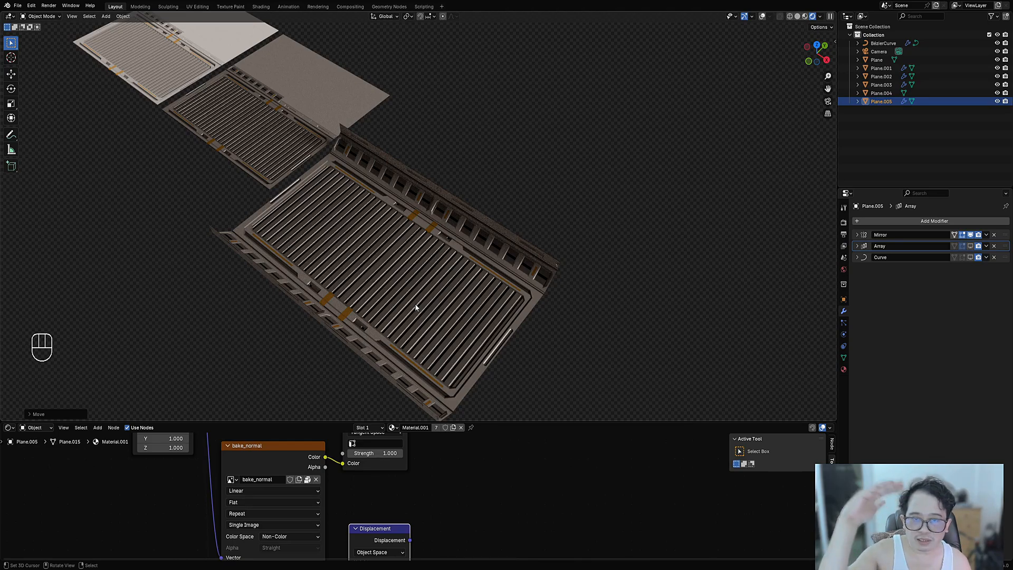
{"action": "middle_click_drag", "start_coordinate": [515, 246], "coordinate": [396, 129]}
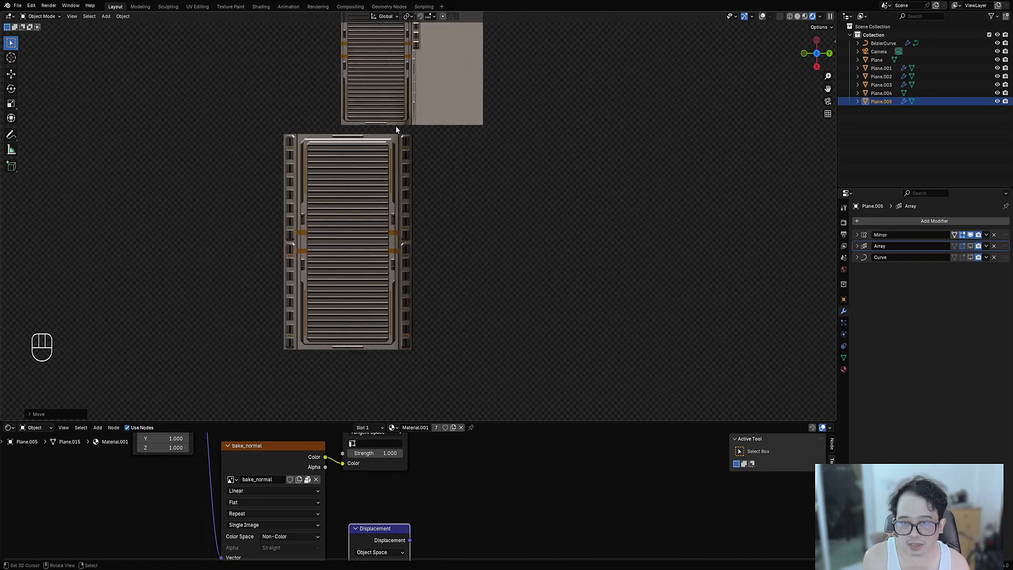
{"action": "key", "text": "d"}
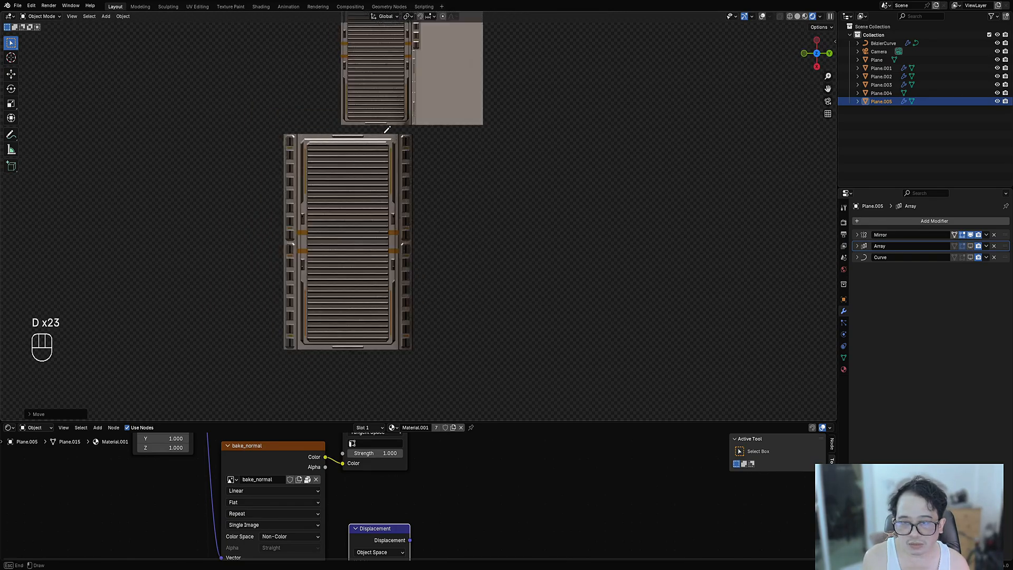
{"action": "left_click_drag", "start_coordinate": [387, 130], "coordinate": [311, 136]}
{"action": "key", "text": "shift+alt+z"}
{"action": "key", "text": "s"}
{"action": "left_click", "coordinate": [400, 192]}
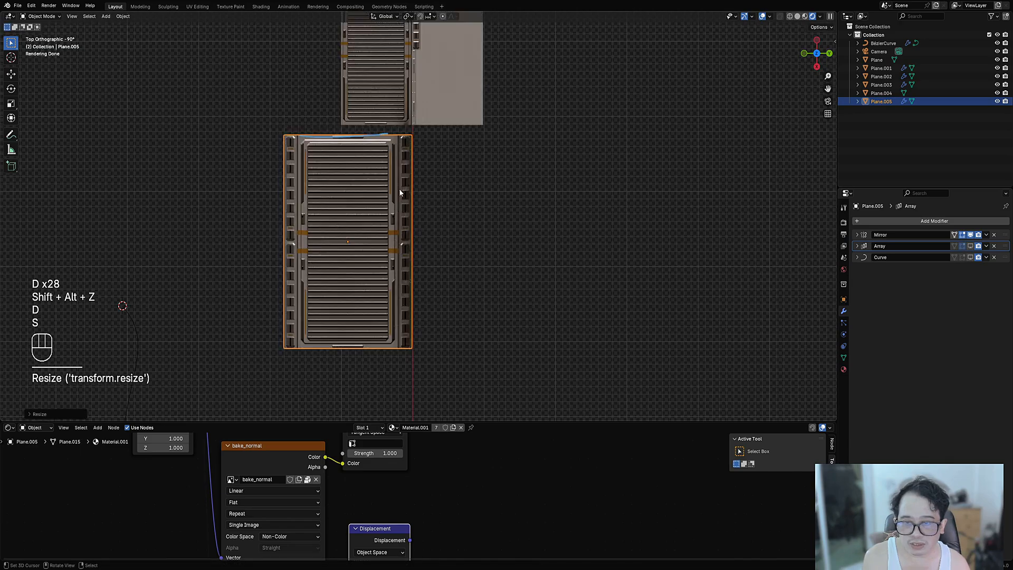
{"action": "key", "text": "d"}
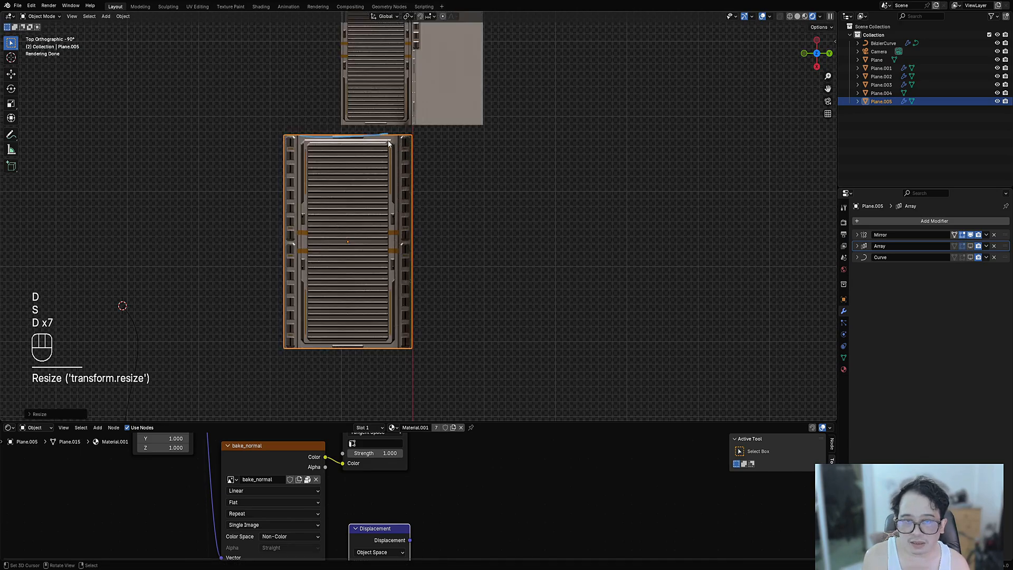
{"action": "right_click_drag", "start_coordinate": [321, 142], "coordinate": [306, 142]}
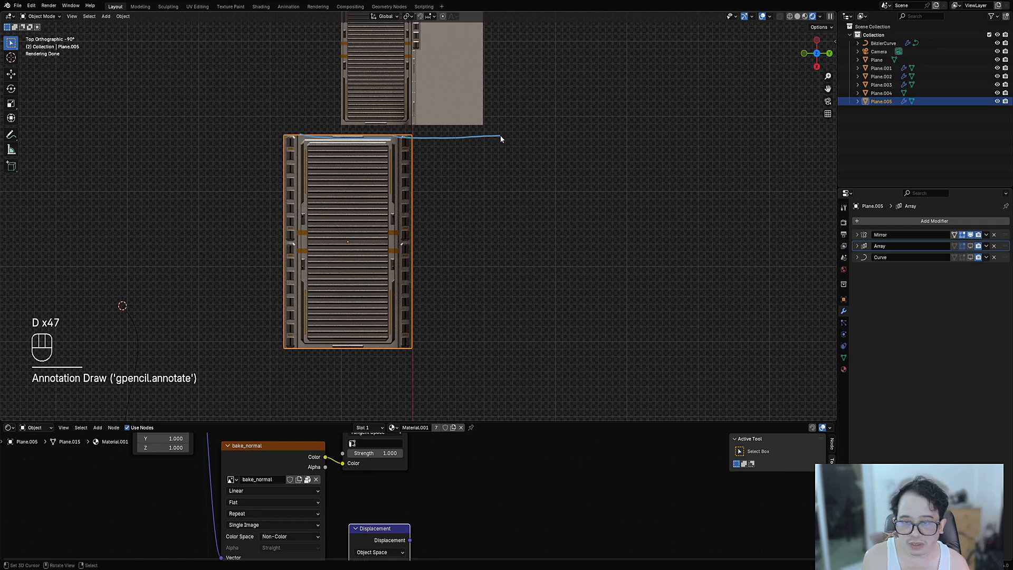
{"action": "left_click_drag", "start_coordinate": [344, 341], "coordinate": [290, 159]}
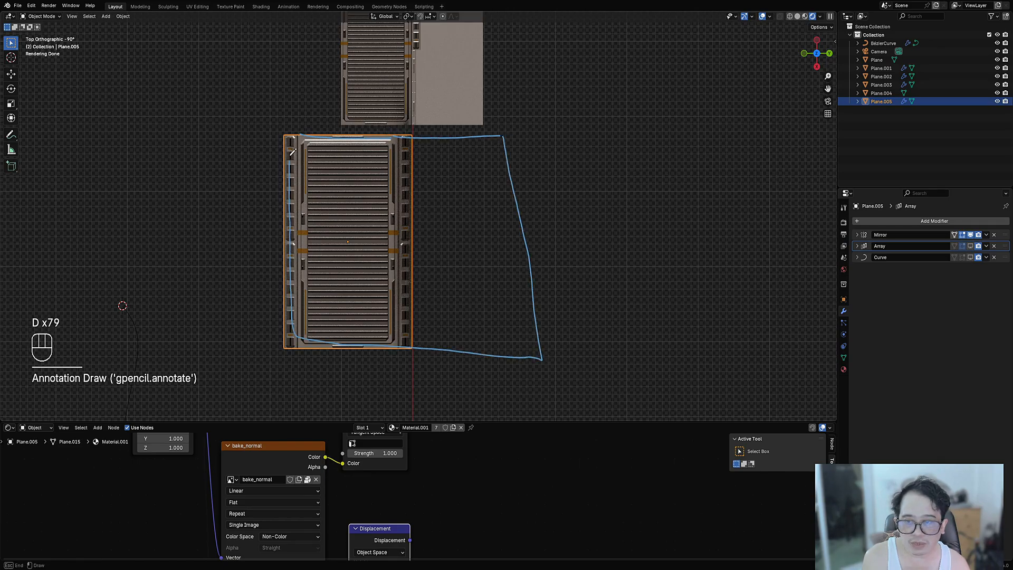
{"action": "mouse_move", "coordinate": [289, 159]}
{"action": "right_mouse_down"}
{"action": "mouse_move", "coordinate": [244, 181]}
{"action": "mouse_move", "coordinate": [527, 407]}
{"action": "mouse_move", "coordinate": [288, 199]}
{"action": "right_mouse_up"}
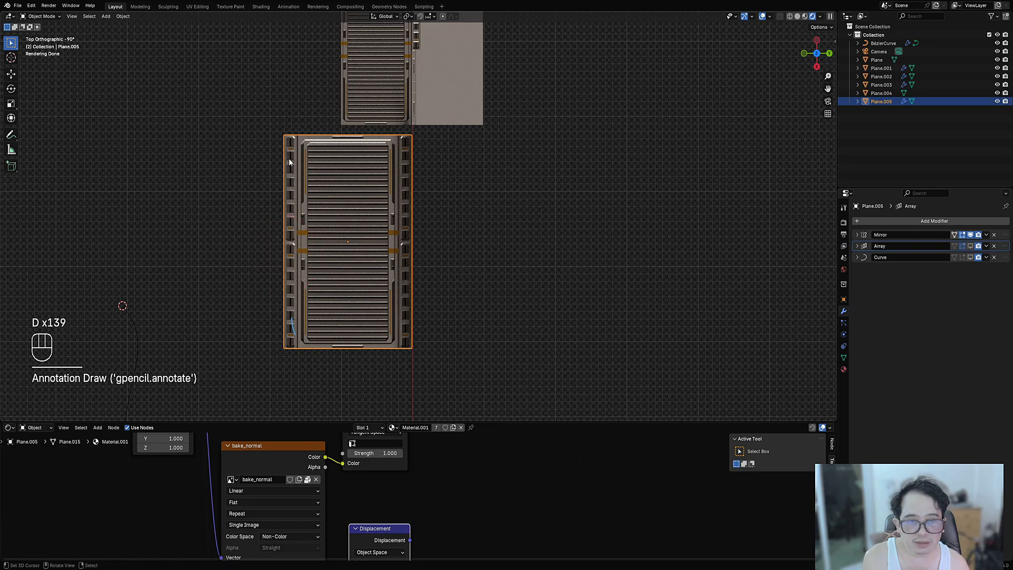
{"action": "left_click_drag", "start_coordinate": [296, 137], "coordinate": [306, 308]}
{"action": "mouse_move", "coordinate": [301, 158]}
{"action": "left_mouse_down"}
{"action": "mouse_move", "coordinate": [554, 132]}
{"action": "mouse_move", "coordinate": [542, 362]}
{"action": "mouse_move", "coordinate": [286, 365]}
{"action": "left_mouse_up"}
{"action": "right_click_drag", "start_coordinate": [287, 364], "coordinate": [320, 338]}
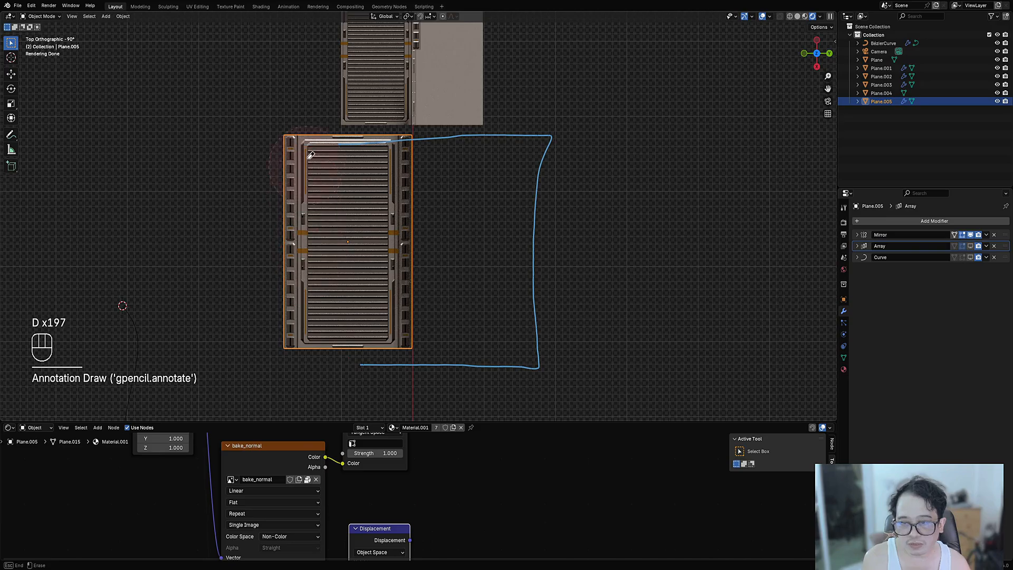
{"action": "mouse_move", "coordinate": [311, 156]}
{"action": "right_mouse_down"}
{"action": "mouse_move", "coordinate": [593, 367]}
{"action": "mouse_move", "coordinate": [475, 357]}
{"action": "mouse_move", "coordinate": [525, 235]}
{"action": "mouse_move", "coordinate": [532, 301]}
{"action": "right_mouse_up"}
{"action": "mouse_move", "coordinate": [532, 300]}
{"action": "middle_mouse_down"}
{"action": "mouse_move", "coordinate": [435, 248]}
{"action": "mouse_move", "coordinate": [607, 237]}
{"action": "mouse_move", "coordinate": [618, 264]}
{"action": "middle_mouse_up"}
{"action": "scroll", "coordinate": [618, 263], "scroll_direction": "up", "scroll_amount": 4}
{"action": "middle_click_drag", "start_coordinate": [633, 301], "coordinate": [591, 266]}
- Delete the Bézier curve
{"action": "scroll", "coordinate": [591, 266], "scroll_direction": "down", "scroll_amount": 9}
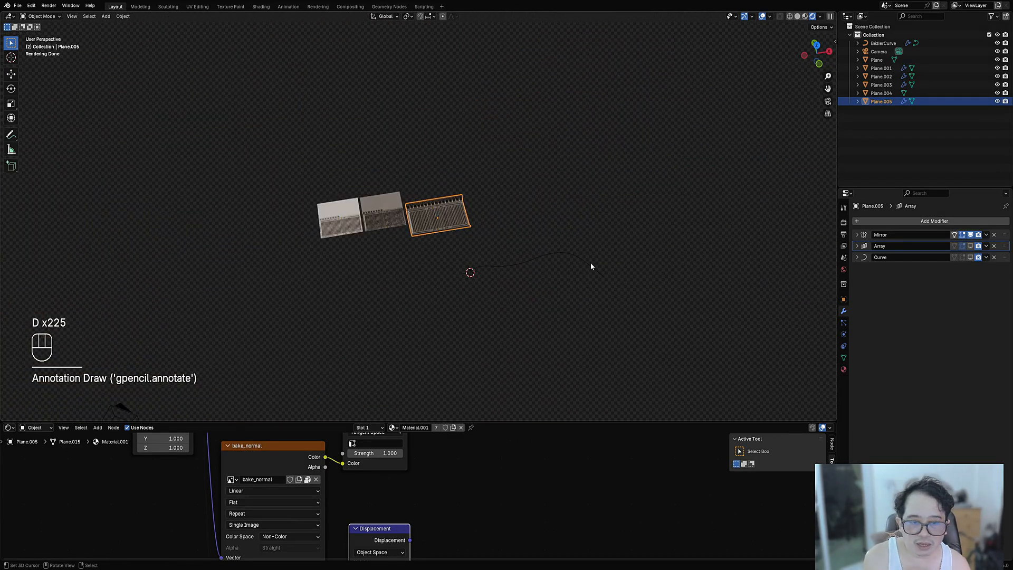
{"action": "left_click", "coordinate": [543, 258]}
{"action": "scroll", "coordinate": [543, 257], "scroll_direction": "up", "scroll_amount": 5}
{"action": "key", "text": "x"}
{"action": "left_click", "coordinate": [539, 258]}
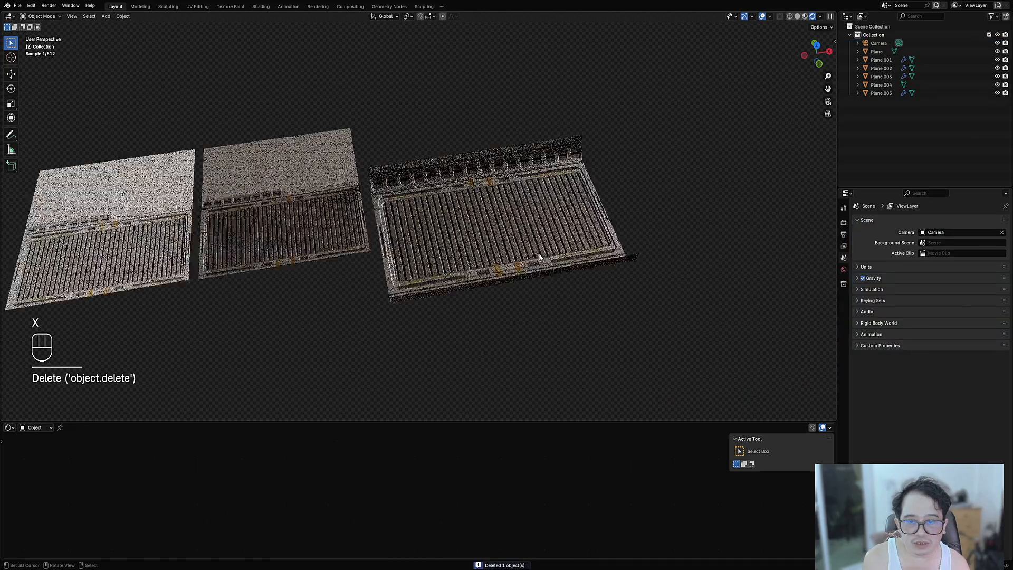
- Select the panel strip and orbit around it to inspect it from lower angles
{"action": "scroll", "coordinate": [539, 258], "scroll_direction": "up", "scroll_amount": 3}
{"action": "left_click", "coordinate": [526, 246]}
{"action": "middle_click_drag", "start_coordinate": [524, 242], "coordinate": [550, 245]}
{"action": "scroll", "coordinate": [504, 282], "scroll_direction": "up", "scroll_amount": 3}
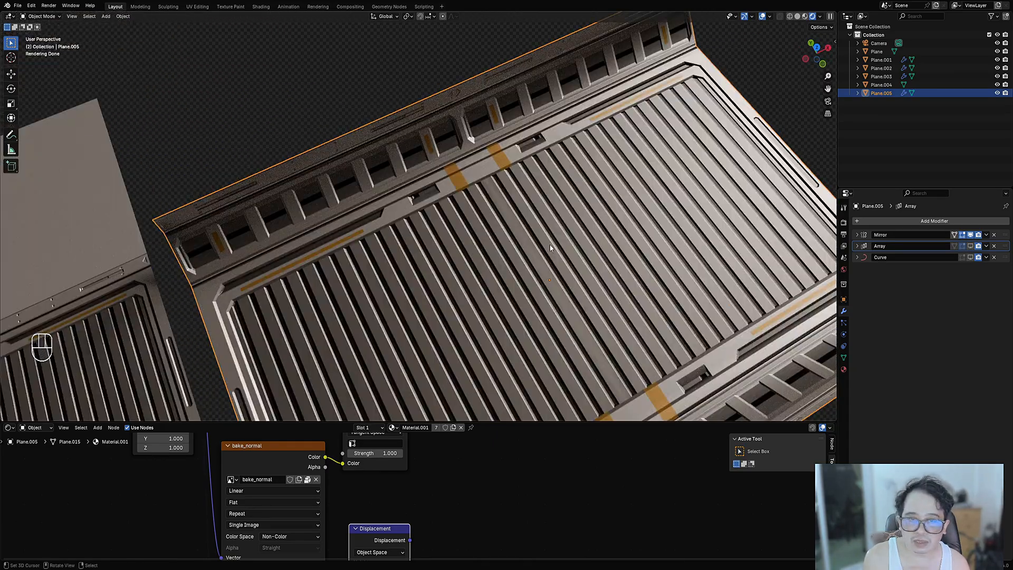
{"action": "scroll", "coordinate": [550, 248], "scroll_direction": "down", "scroll_amount": 5}
{"action": "scroll", "coordinate": [544, 238], "scroll_direction": "up", "scroll_amount": 3}
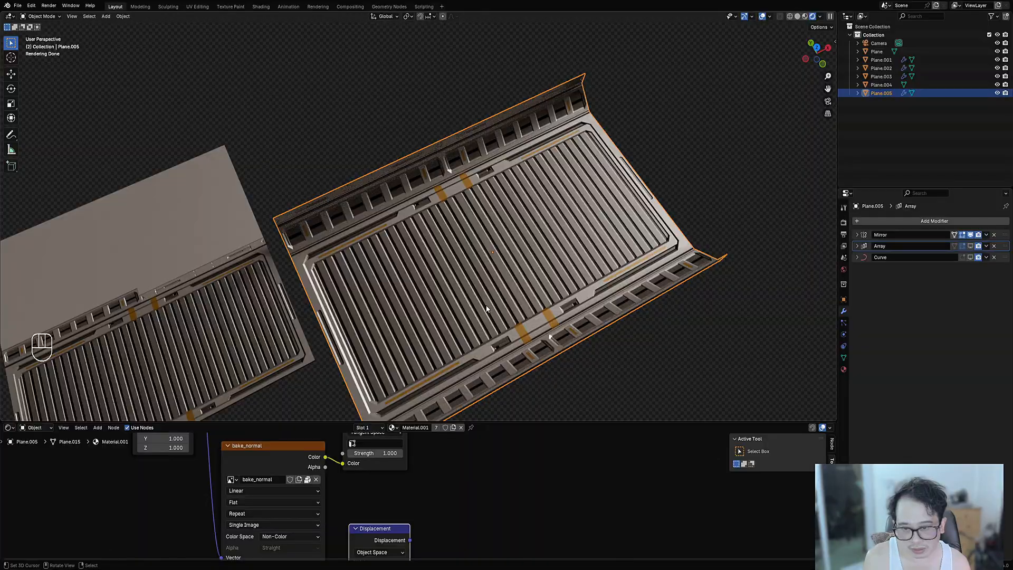
{"action": "mouse_move", "coordinate": [486, 309]}
{"action": "middle_mouse_down"}
{"action": "mouse_move", "coordinate": [481, 258]}
{"action": "mouse_move", "coordinate": [801, 210]}
{"action": "mouse_move", "coordinate": [544, 297]}
{"action": "mouse_move", "coordinate": [463, 311]}
{"action": "mouse_move", "coordinate": [473, 310]}
{"action": "middle_mouse_up"}
{"action": "scroll", "coordinate": [469, 311], "scroll_direction": "down", "scroll_amount": 1}
{"action": "middle_click_drag", "start_coordinate": [412, 317], "coordinate": [456, 300], "text": "shift"}
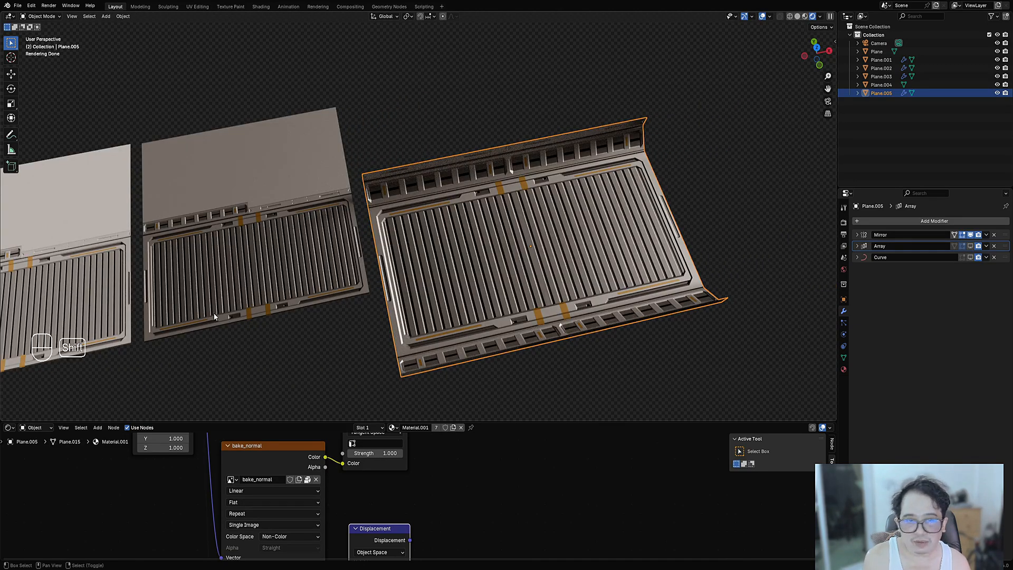
{"action": "mouse_move", "coordinate": [502, 278]}
{"action": "middle_mouse_down"}
{"action": "mouse_move", "coordinate": [513, 274]}
{"action": "mouse_move", "coordinate": [480, 255]}
{"action": "mouse_move", "coordinate": [500, 247]}
{"action": "mouse_move", "coordinate": [492, 238]}
{"action": "mouse_move", "coordinate": [481, 233]}
{"action": "mouse_move", "coordinate": [464, 254]}
{"action": "mouse_move", "coordinate": [483, 270]}
{"action": "mouse_move", "coordinate": [509, 267]}
{"action": "middle_mouse_up"}
- Hide every object except the panel strip and open Random Flow's Usage Info
{"action": "left_click", "coordinate": [473, 271], "text": "shift"}
{"action": "key", "text": "shift+h"}
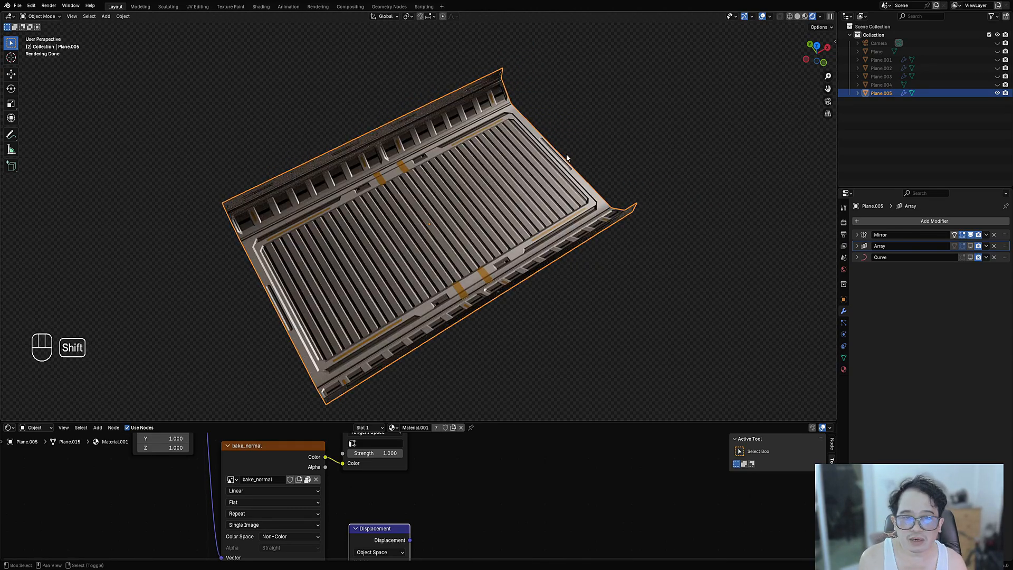
{"action": "key", "text": "shift+q"}
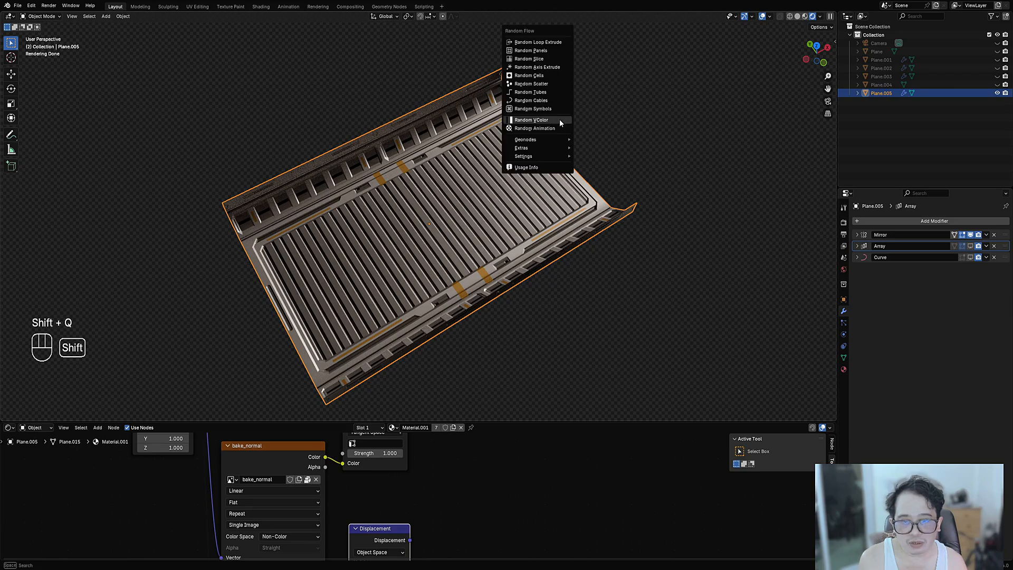
{"action": "left_click", "coordinate": [551, 170]}
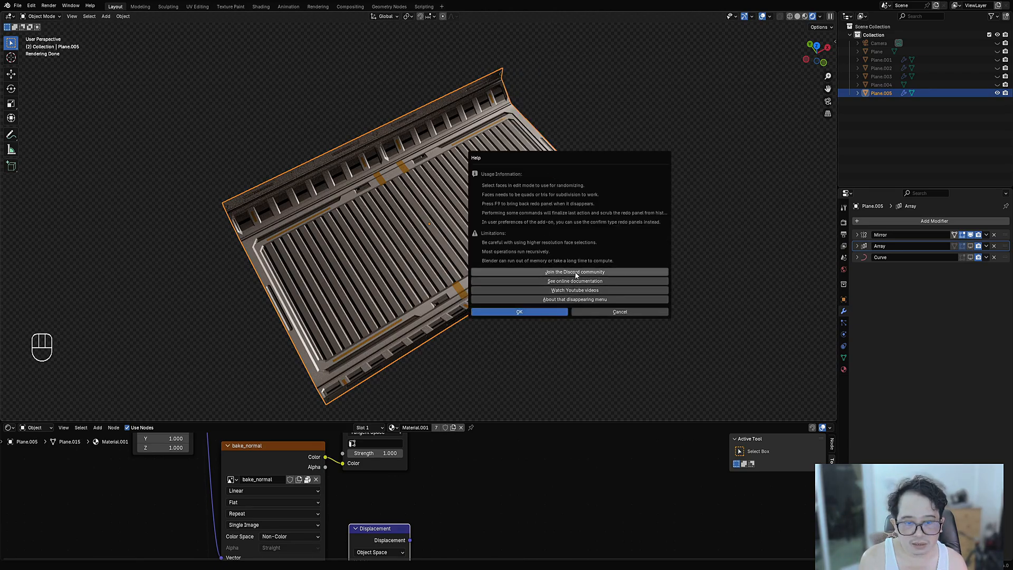